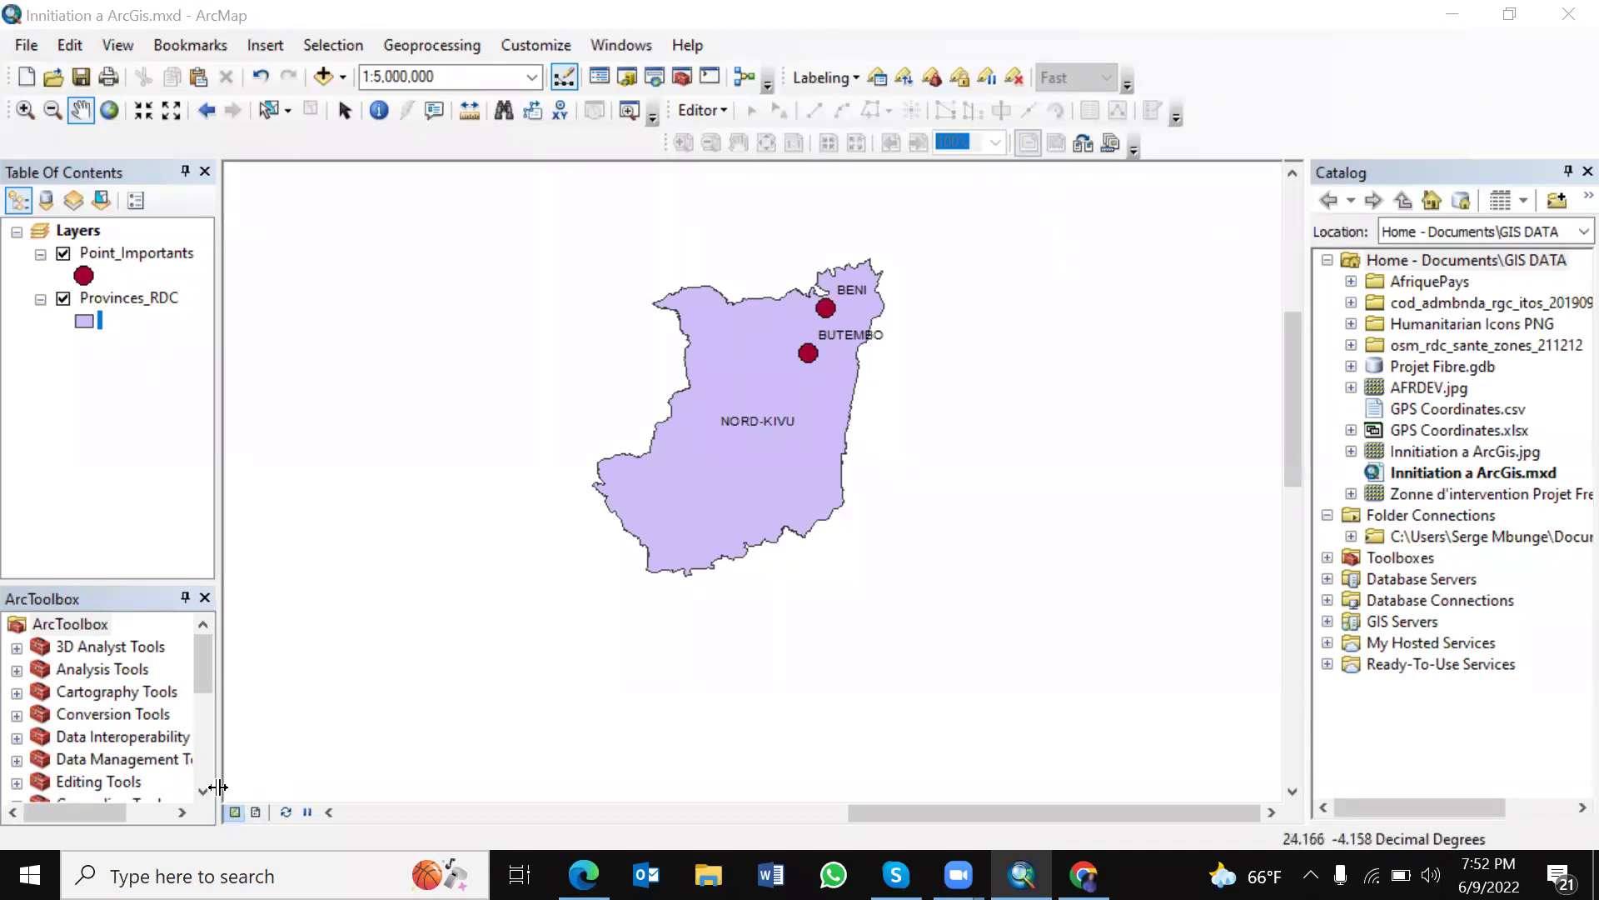
Step: Switch from the data view to the layout view and delete the legend from the page
left_click_drag(308, 697, 321, 682)
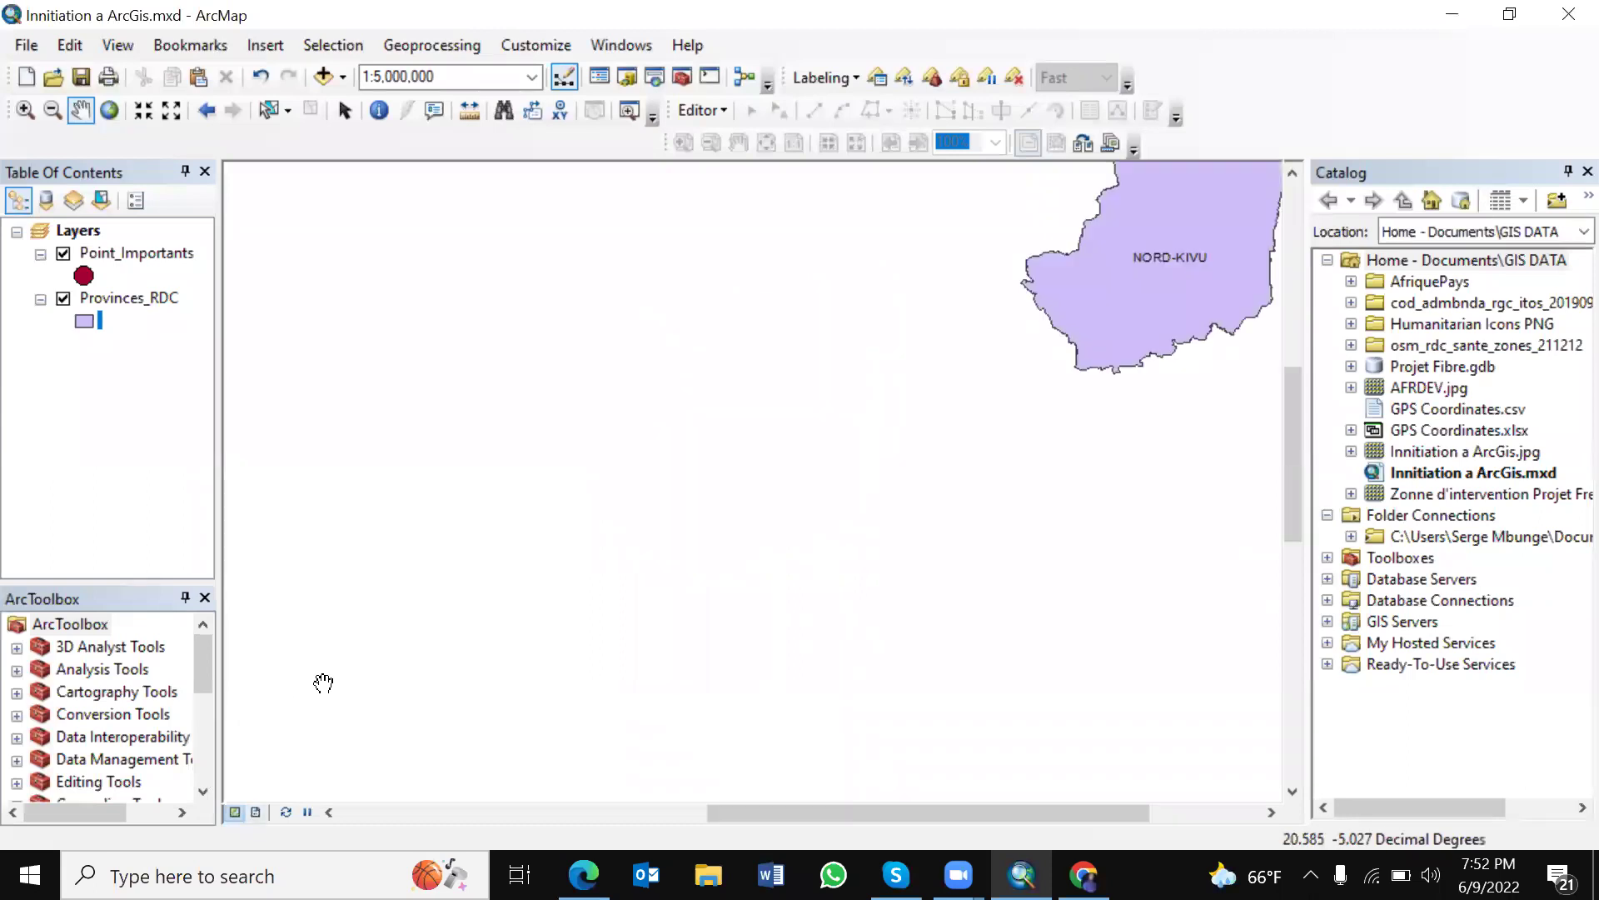
left_click_drag(1147, 228, 778, 369)
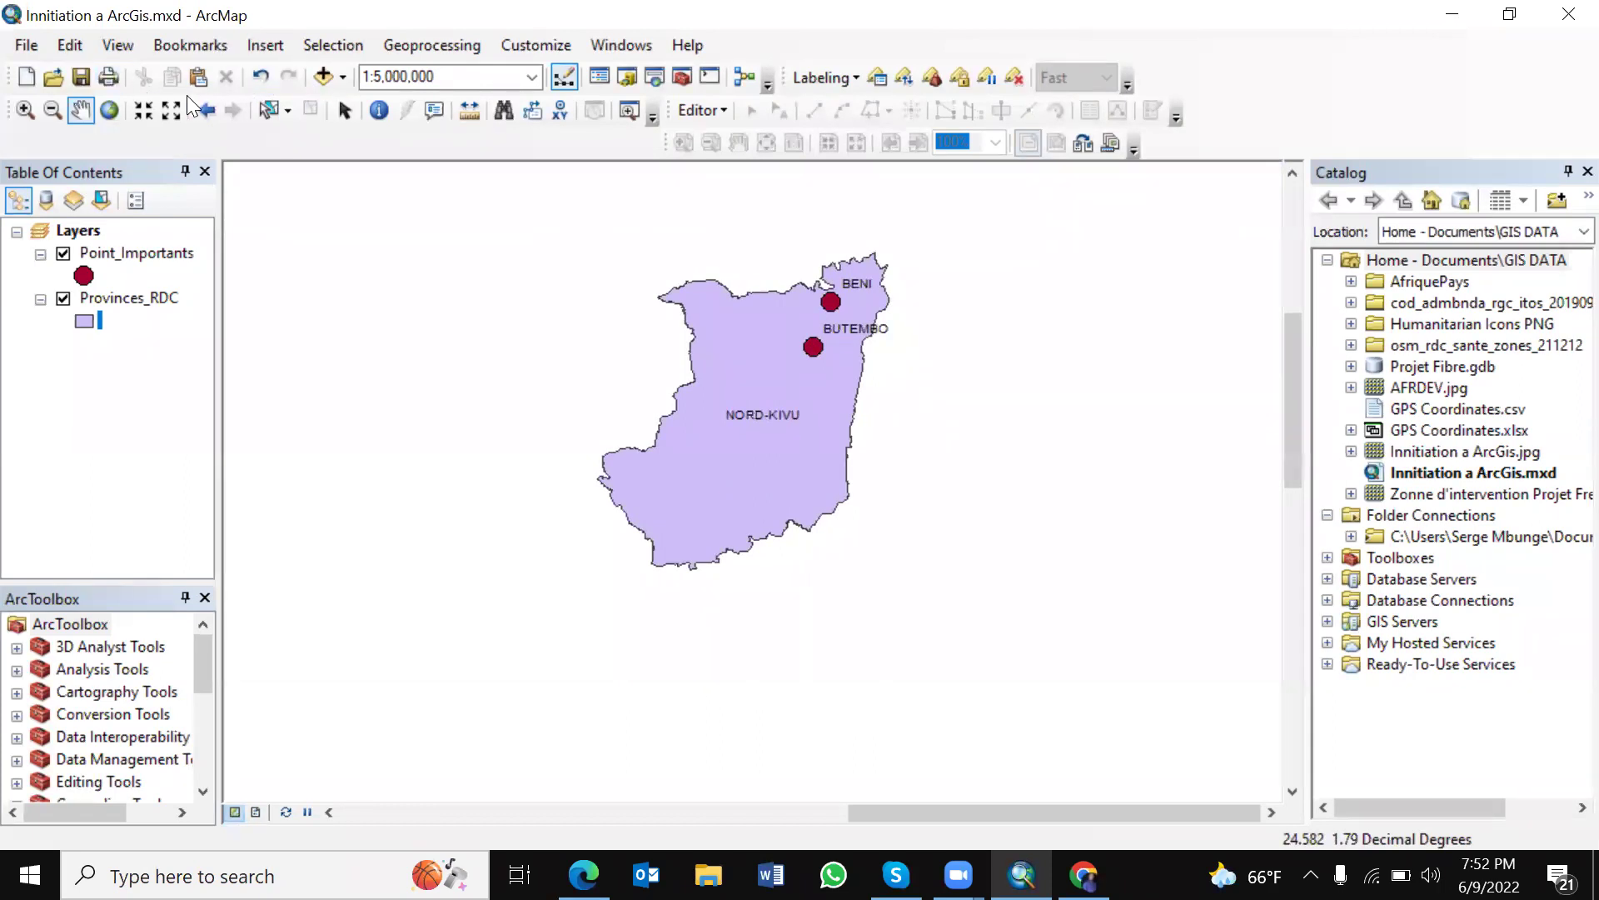
left_click(343, 110)
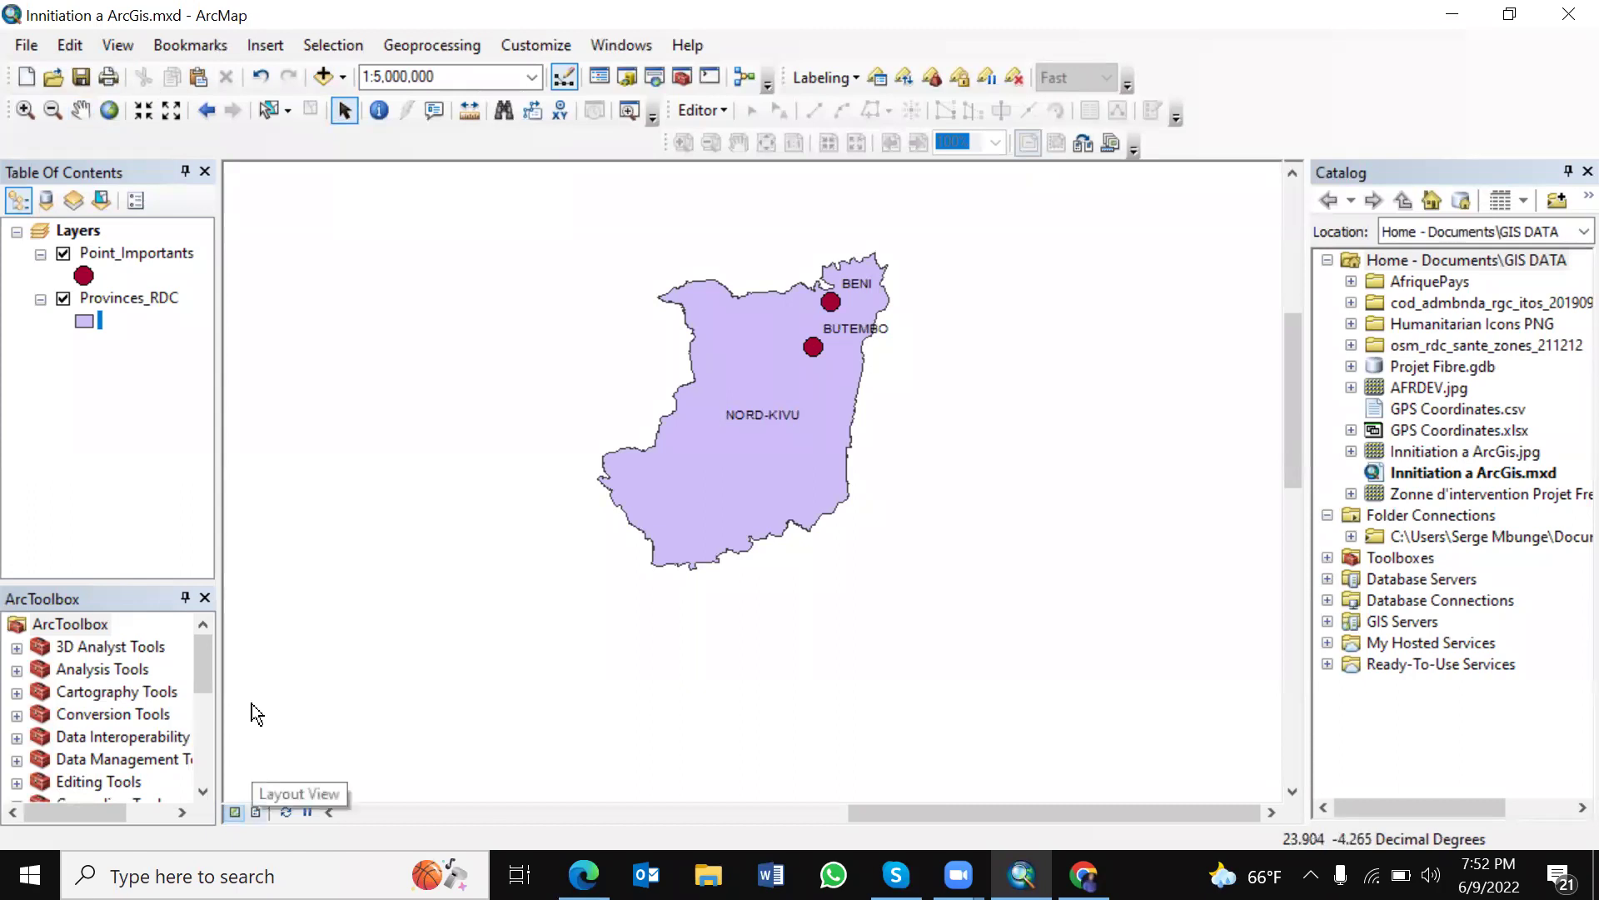
left_click(256, 813)
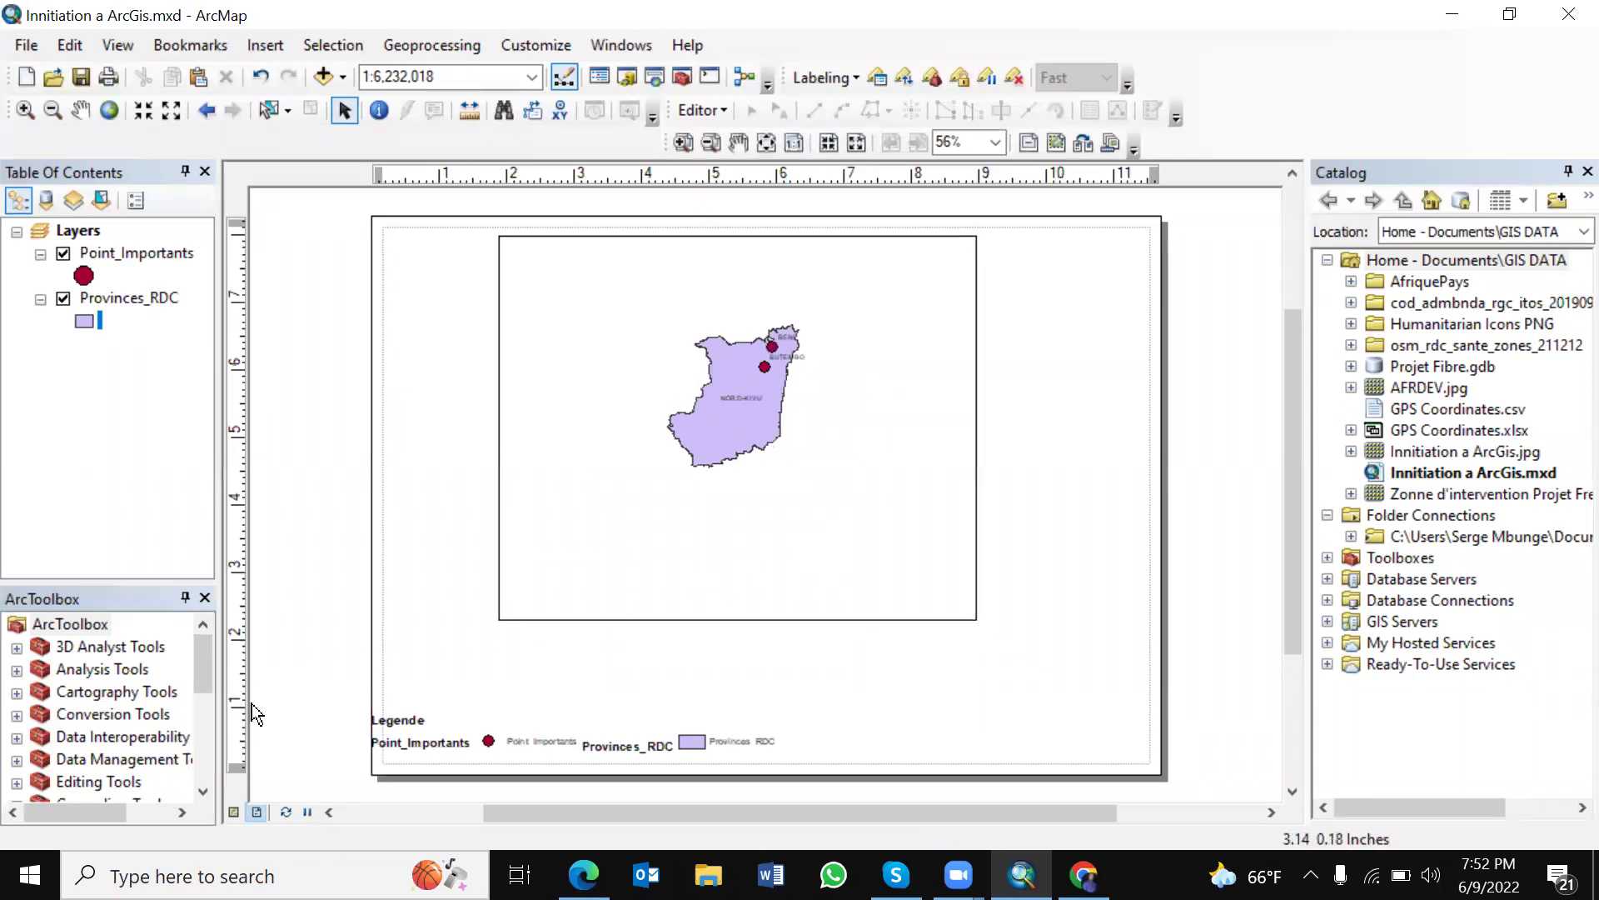
key("Tab")
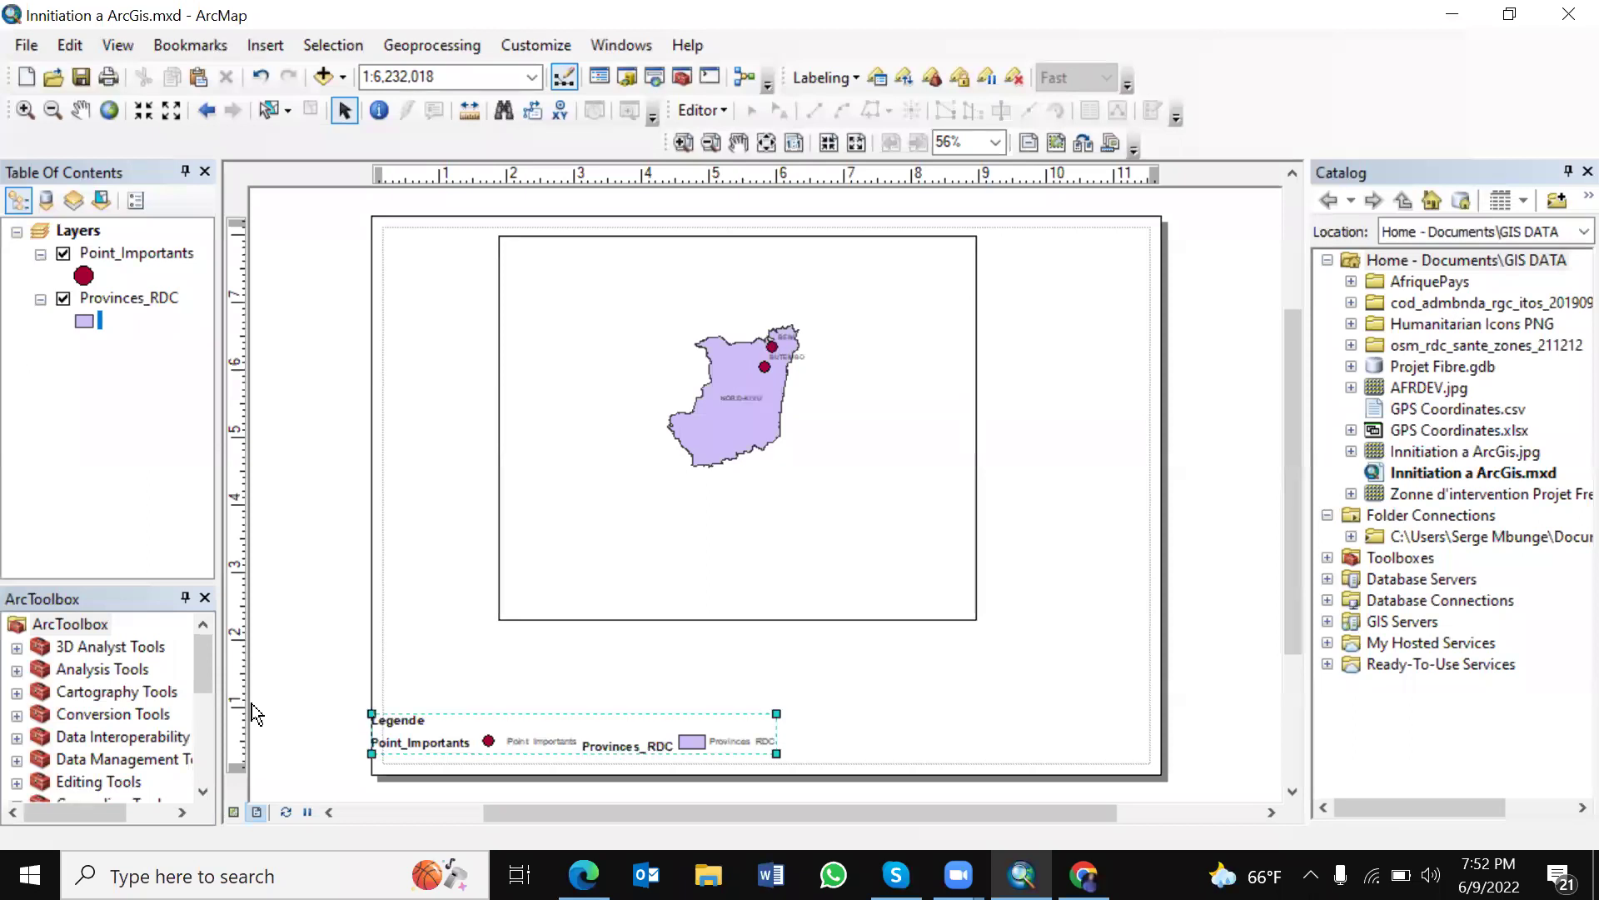
key("Delete")
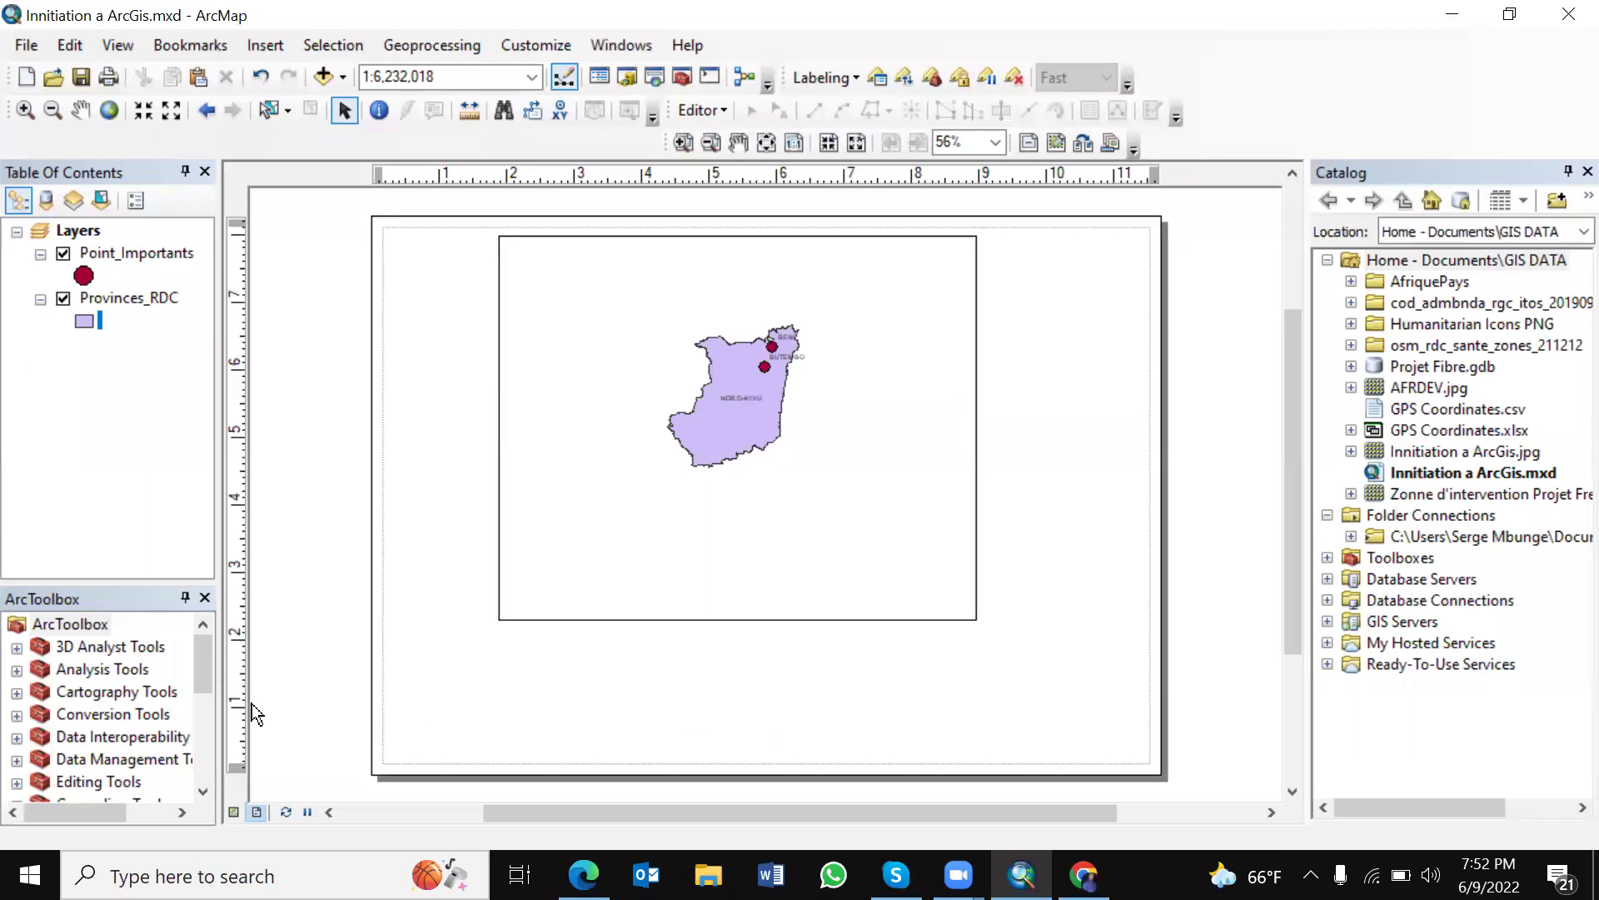
Step: Change the paper orientation to Portrait in the page and print setup
left_click(503, 439)
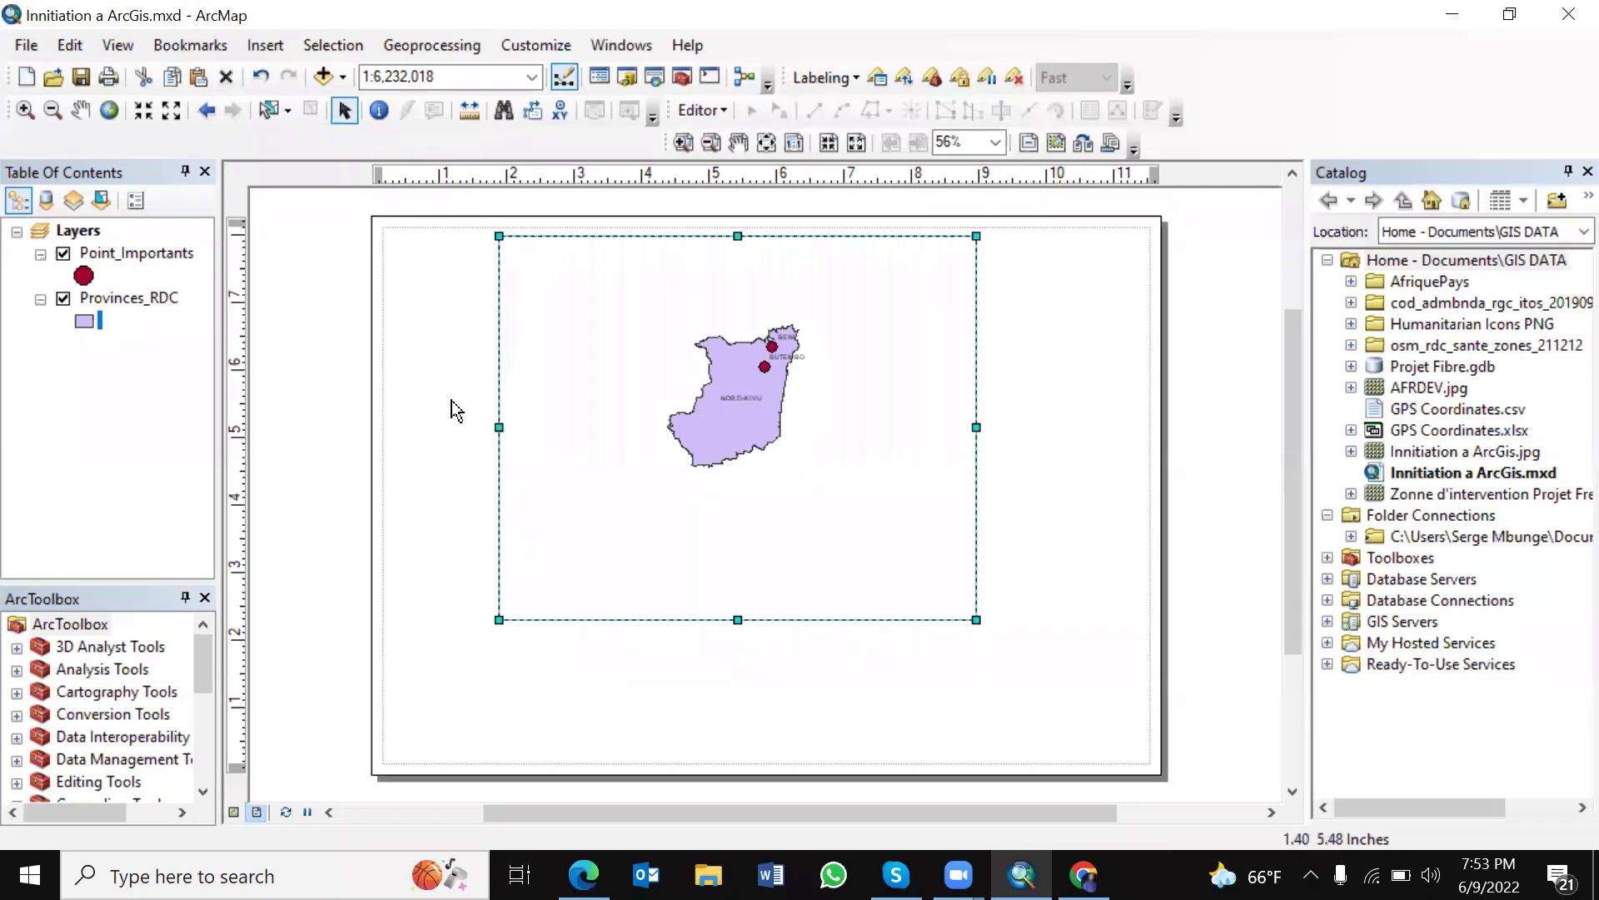
left_click(342, 390)
right_click(340, 384)
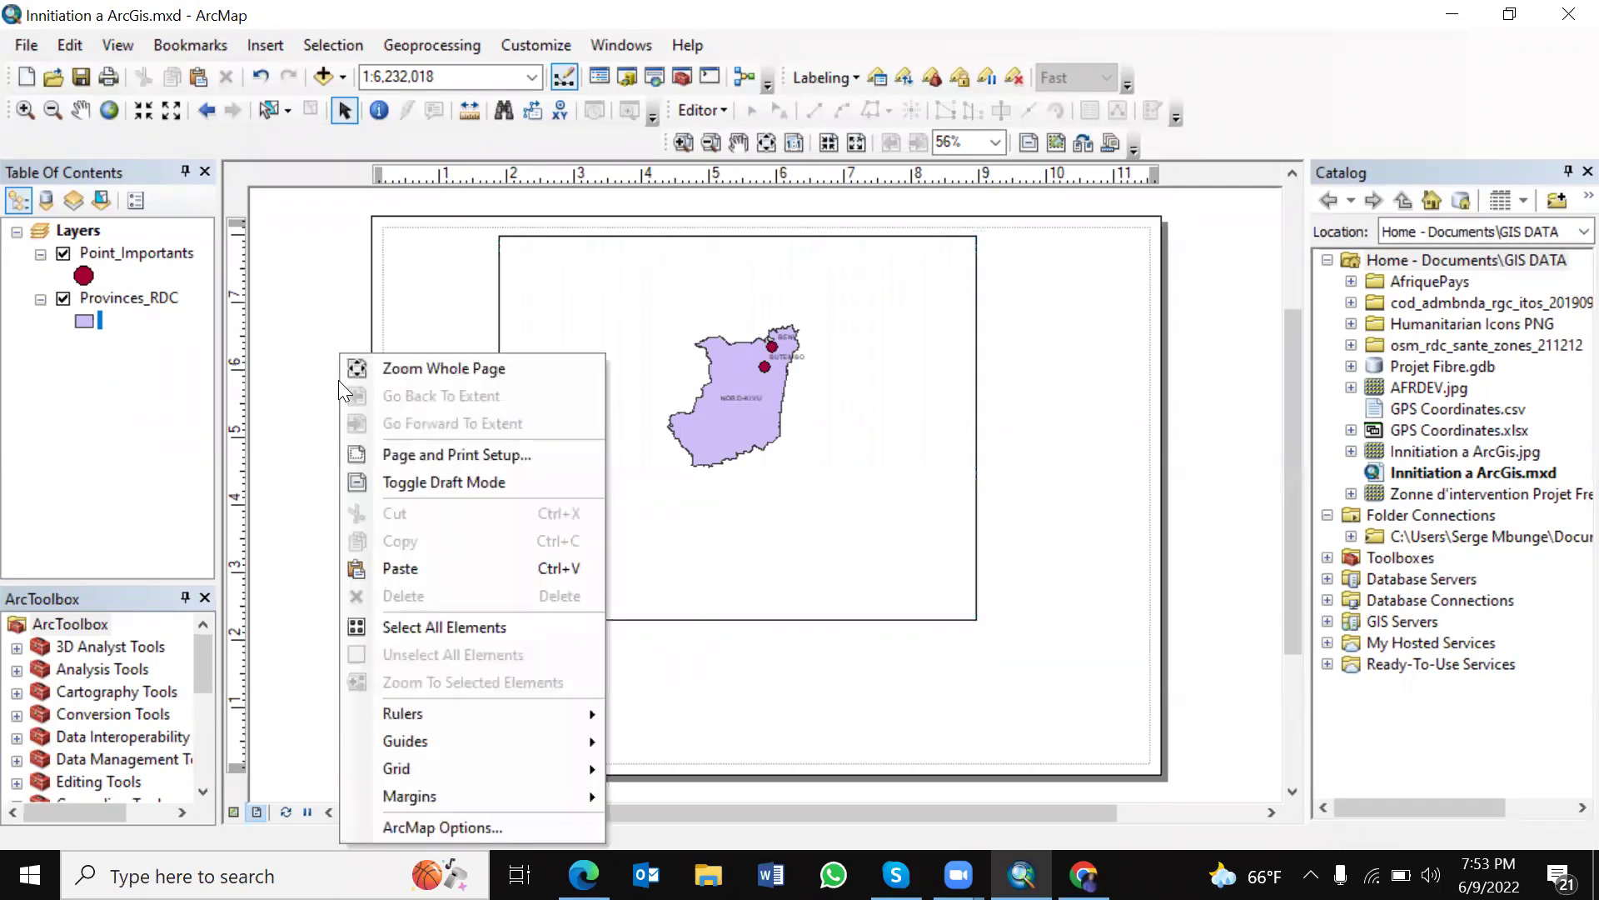
left_click(475, 457)
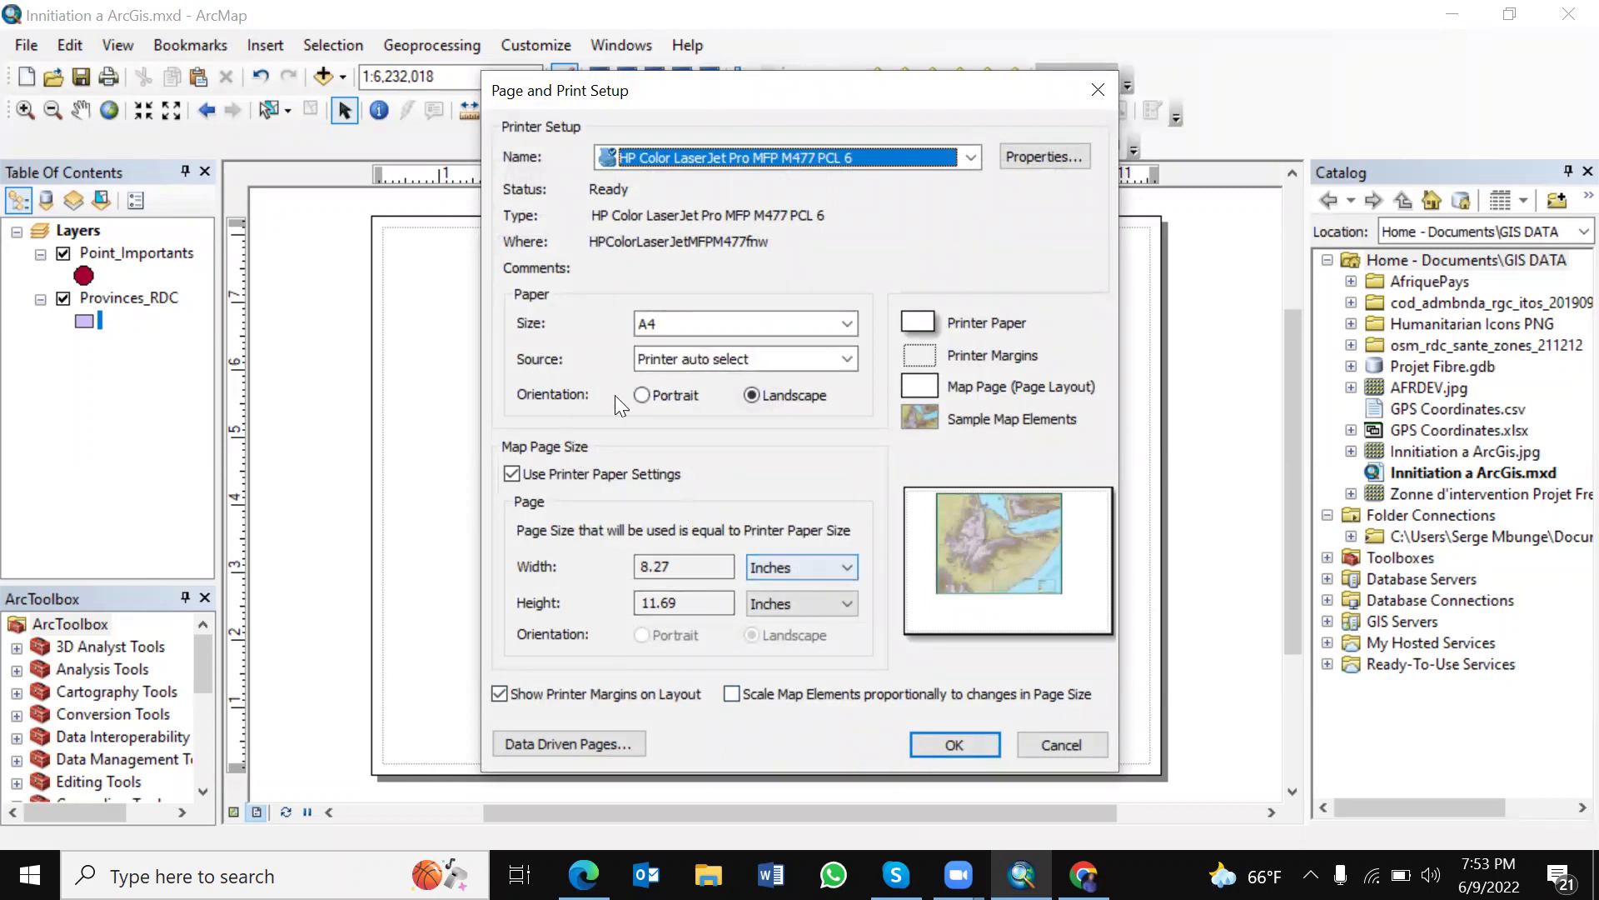
left_click(643, 395)
left_click(958, 743)
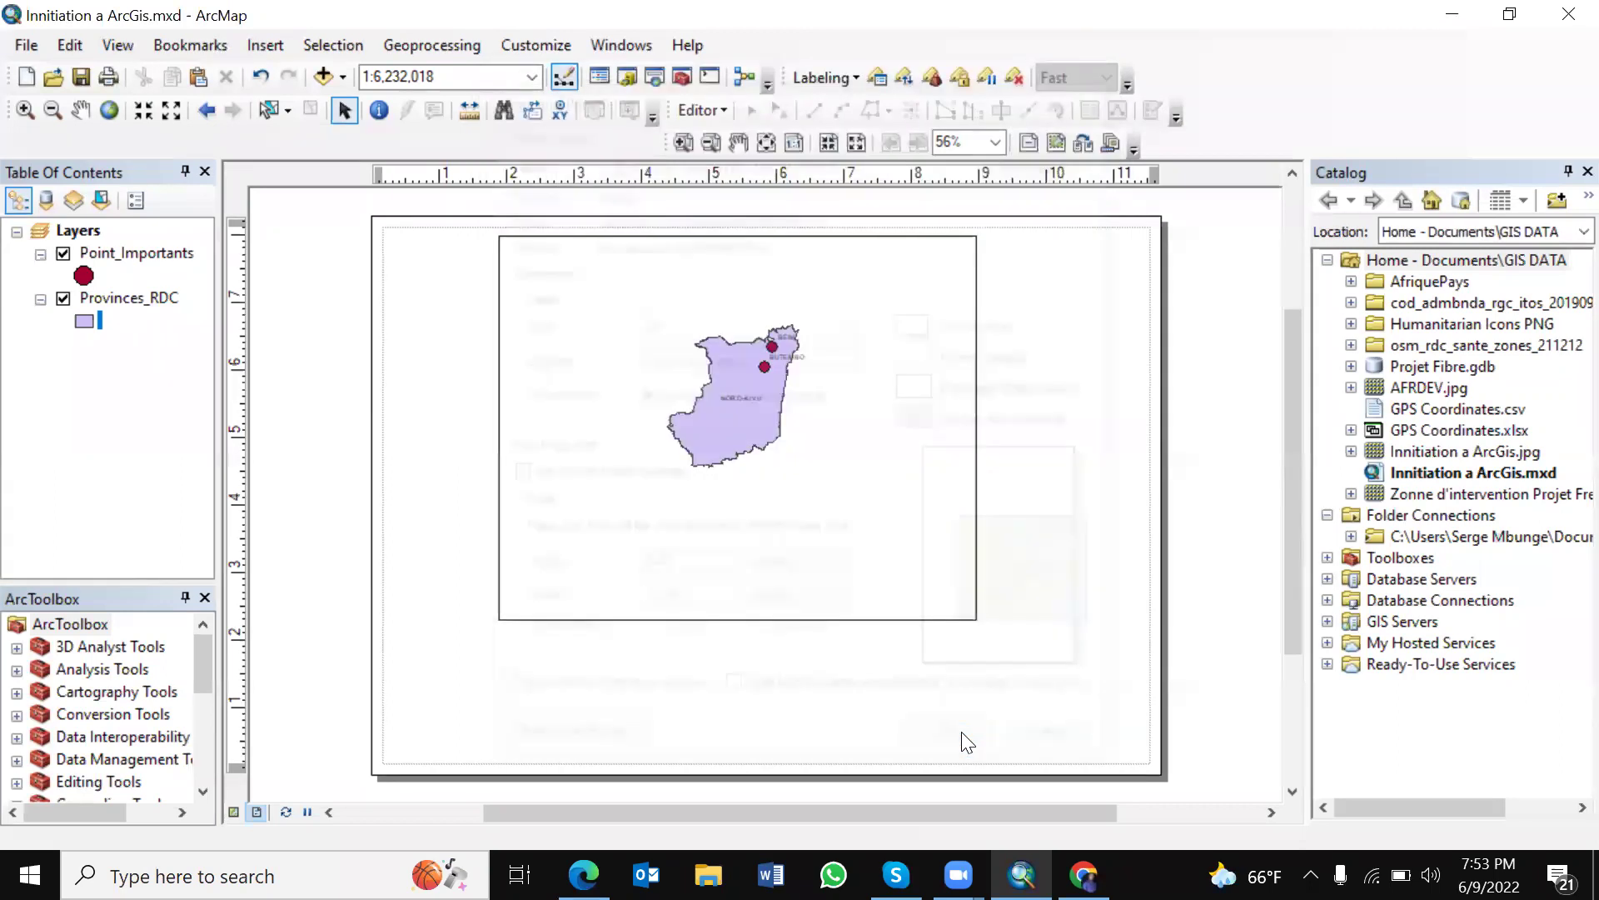
Step: Move the data frame onto the portrait page, narrow it to fit inside the margins, and position it near the page centre
left_click(820, 420)
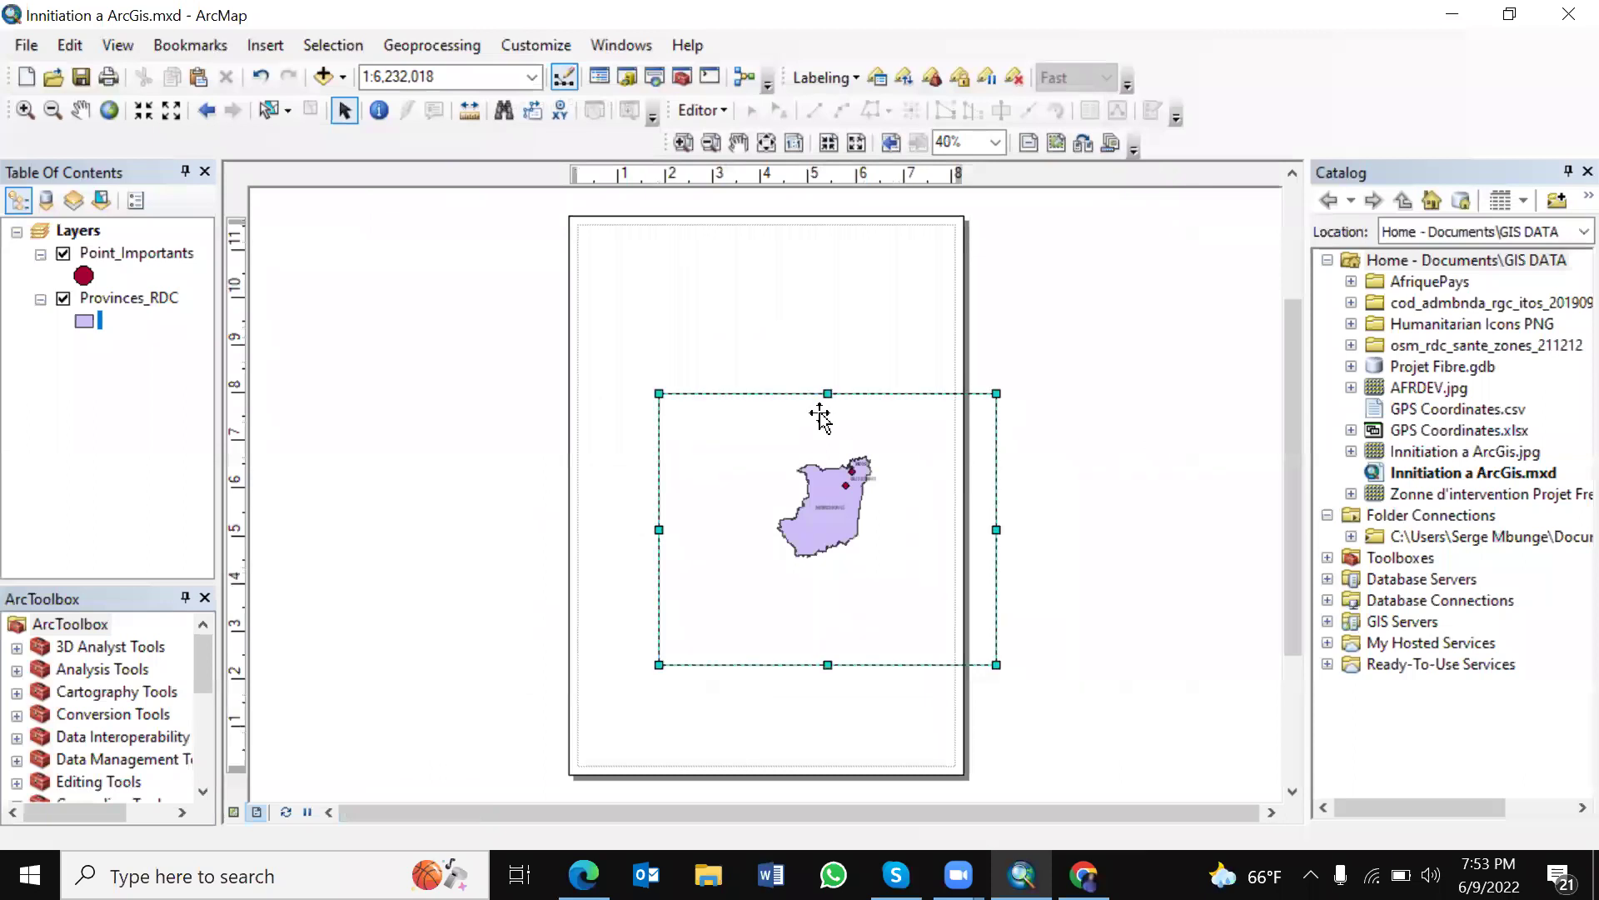
left_click_drag(842, 389, 775, 338)
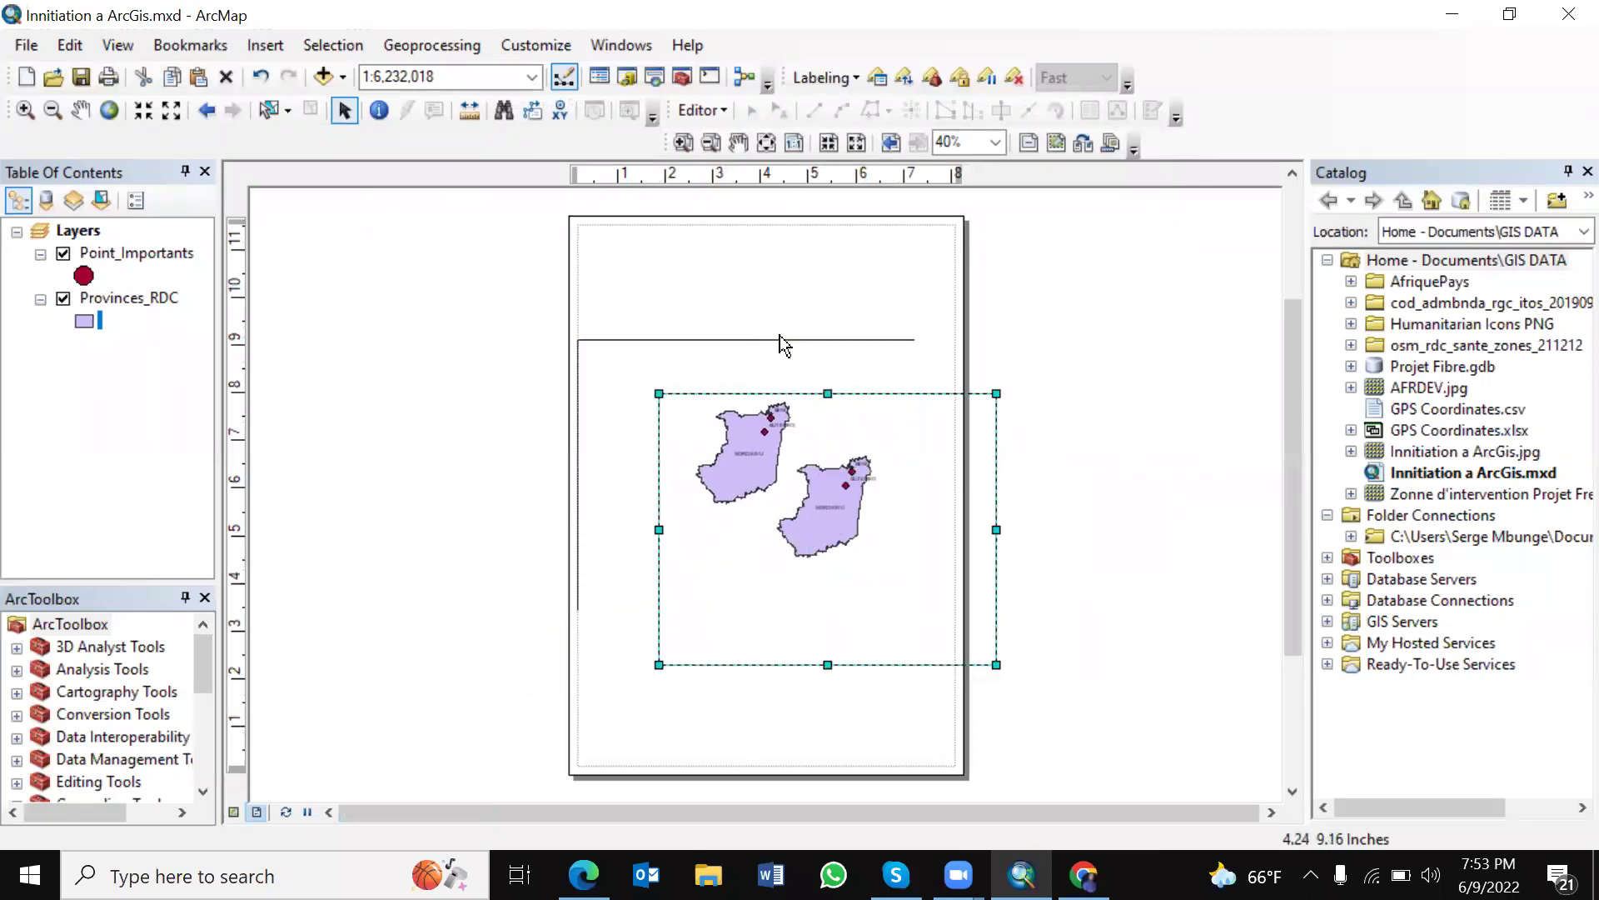
left_click_drag(929, 482, 838, 477)
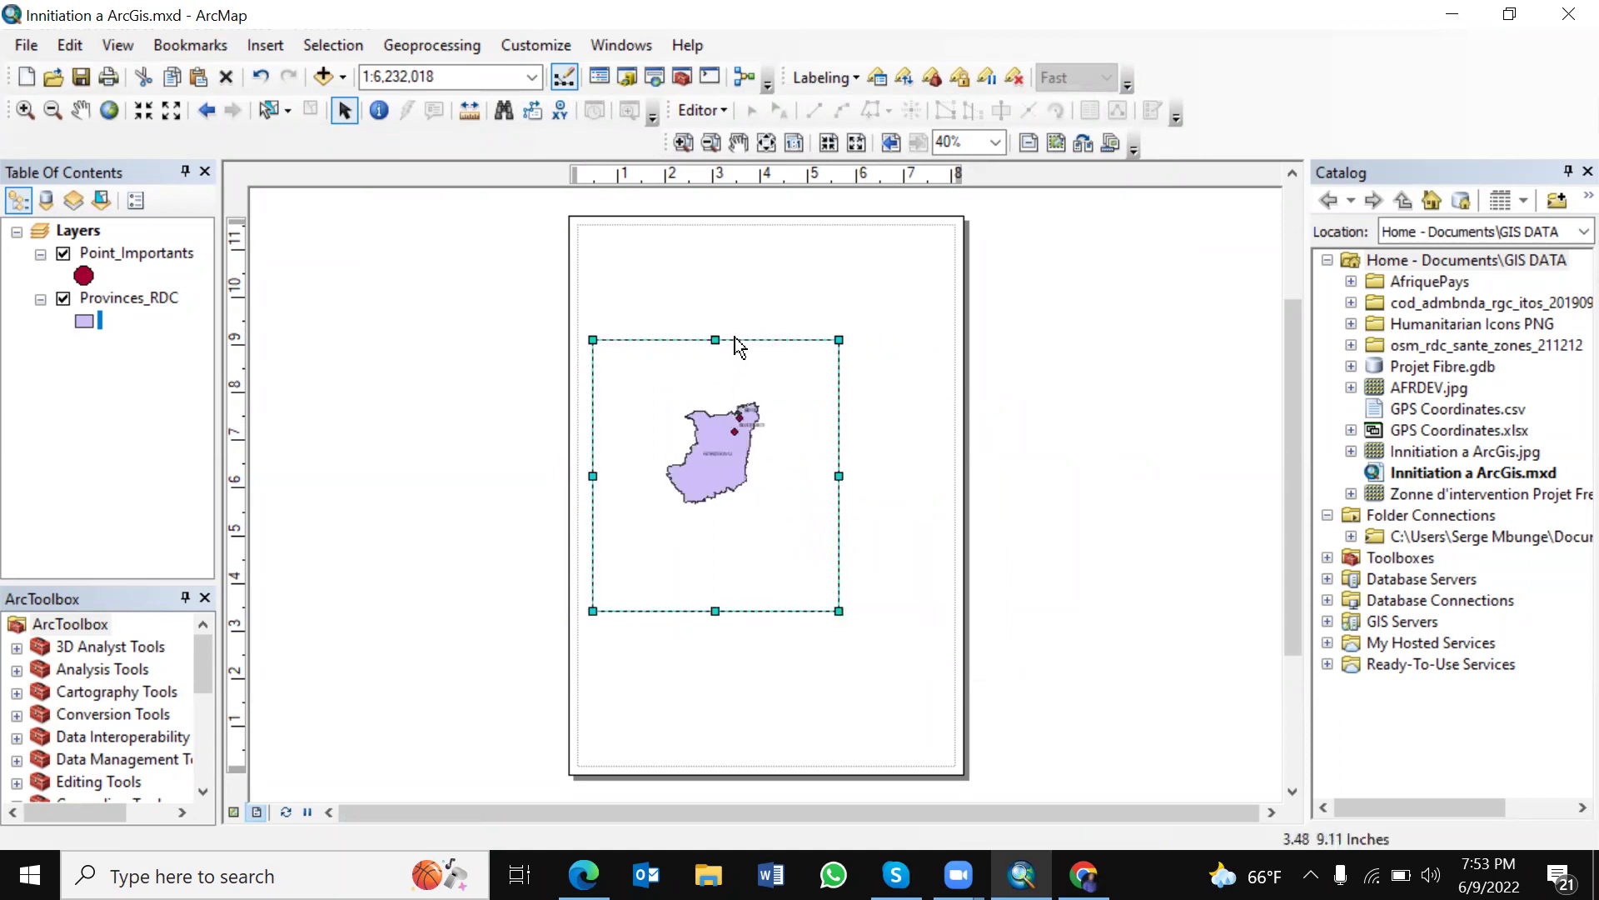
left_click_drag(734, 348, 799, 344)
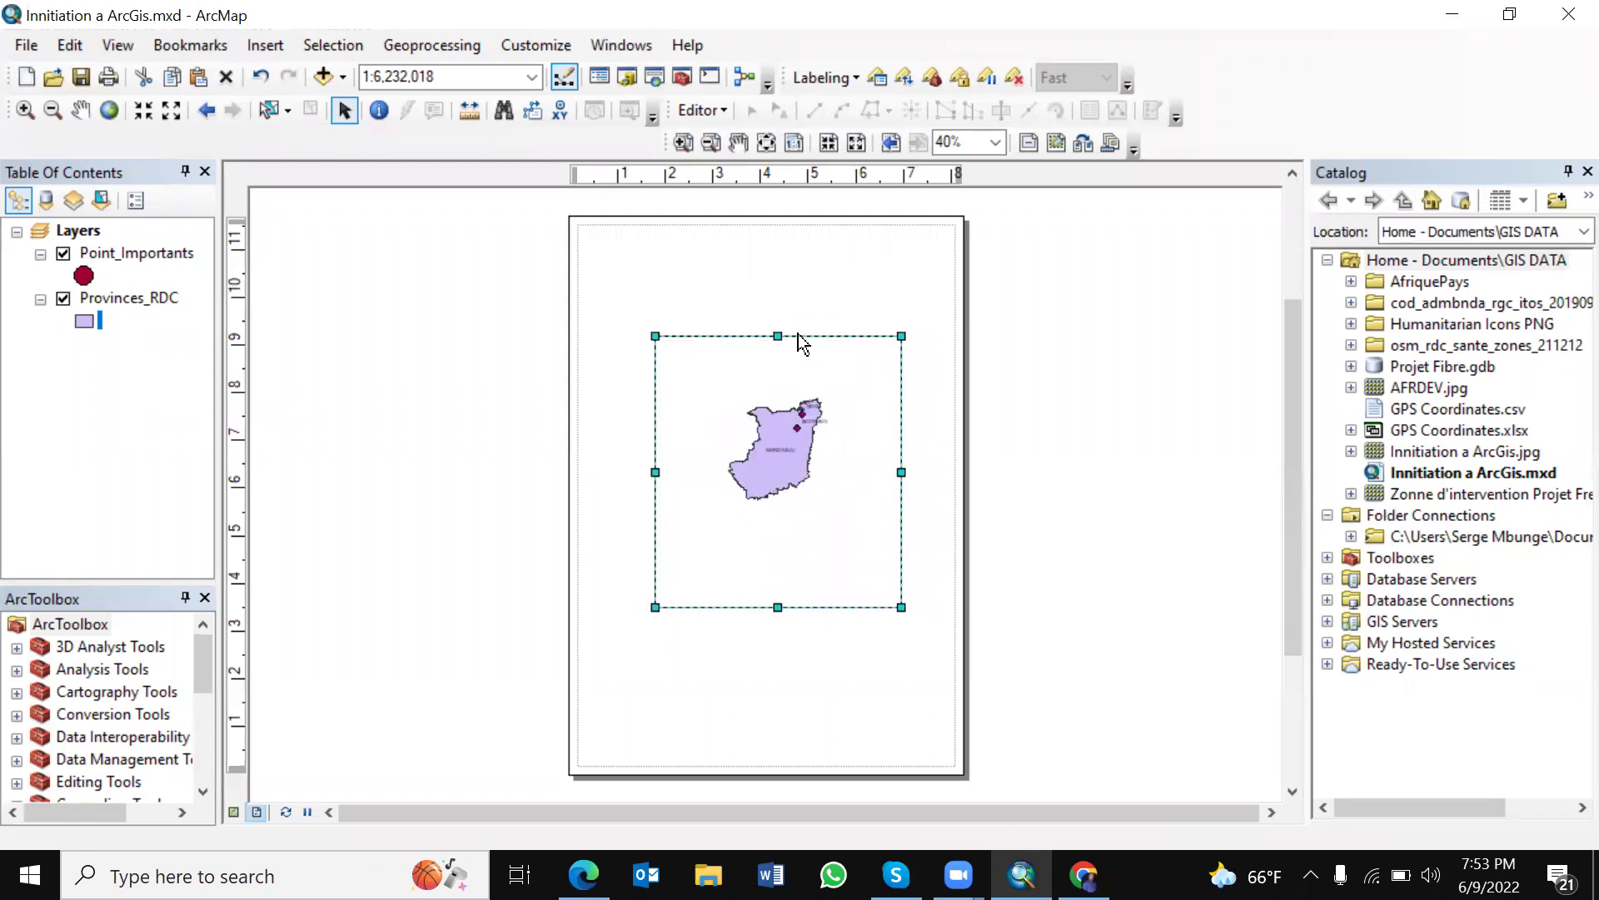
Step: Stop using the printer paper settings and define a Custom map page size with width and height in millimeters
right_click(476, 275)
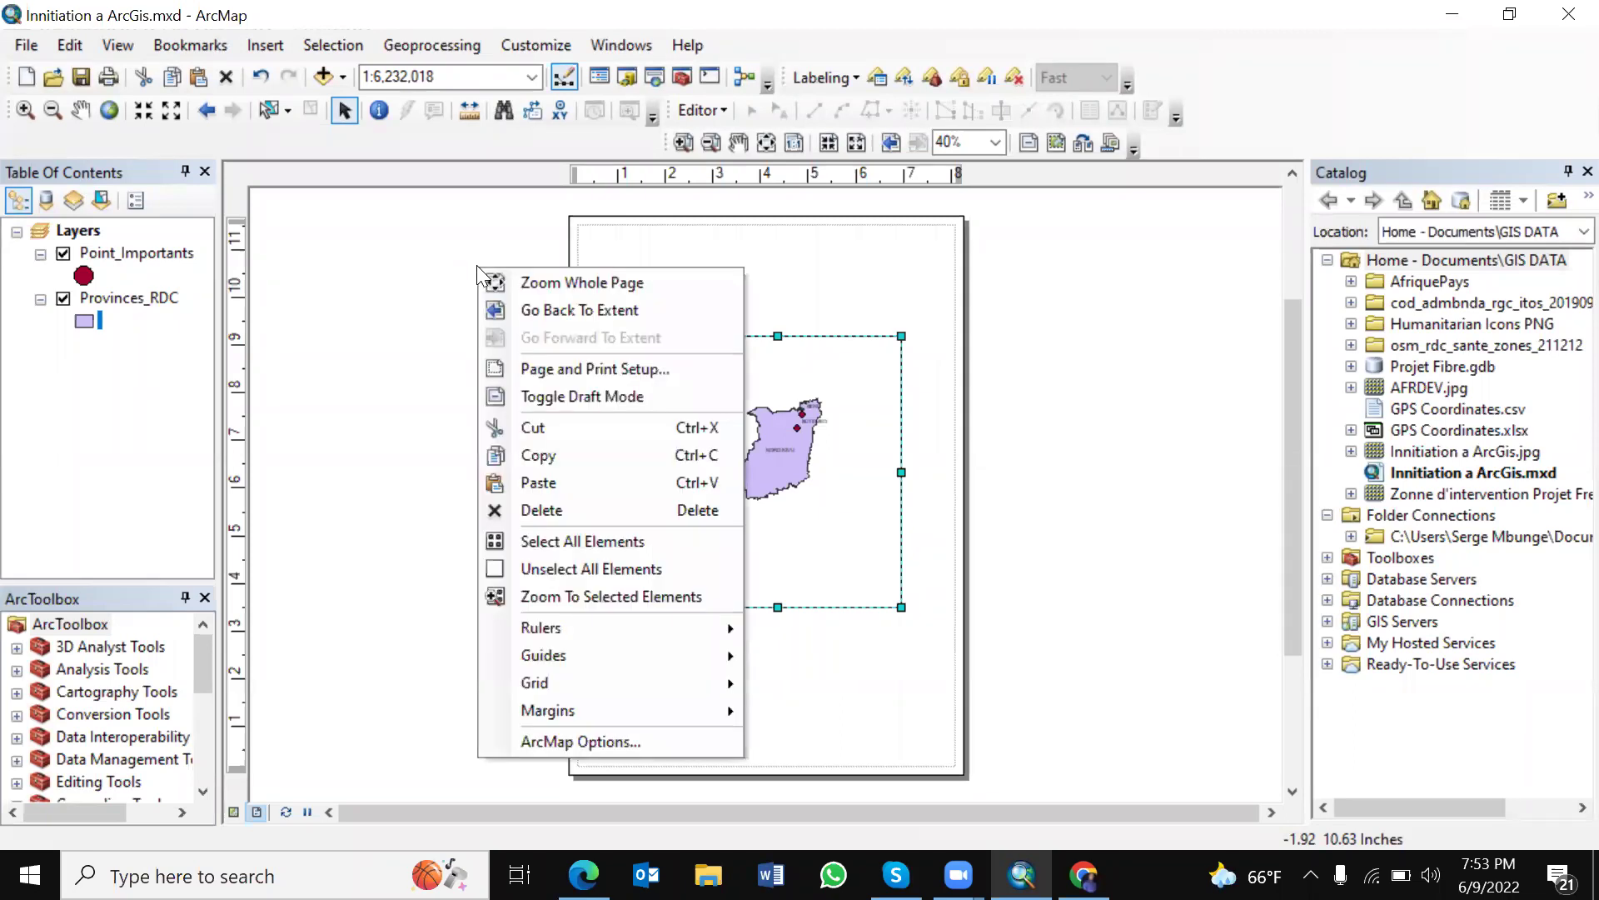
left_click(549, 368)
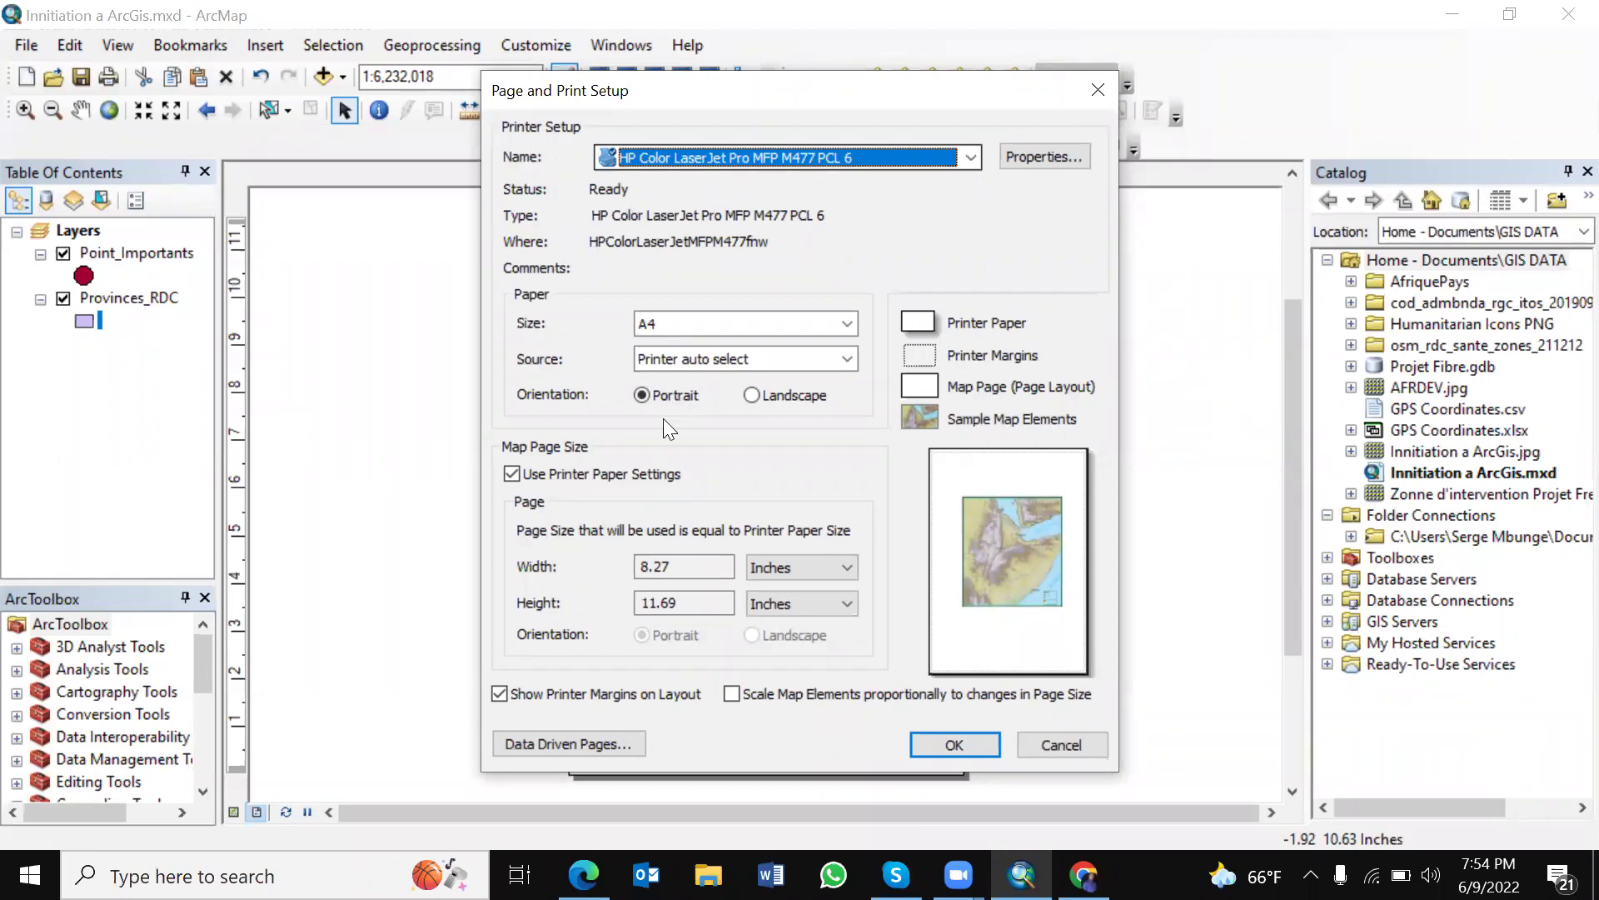
left_click(532, 475)
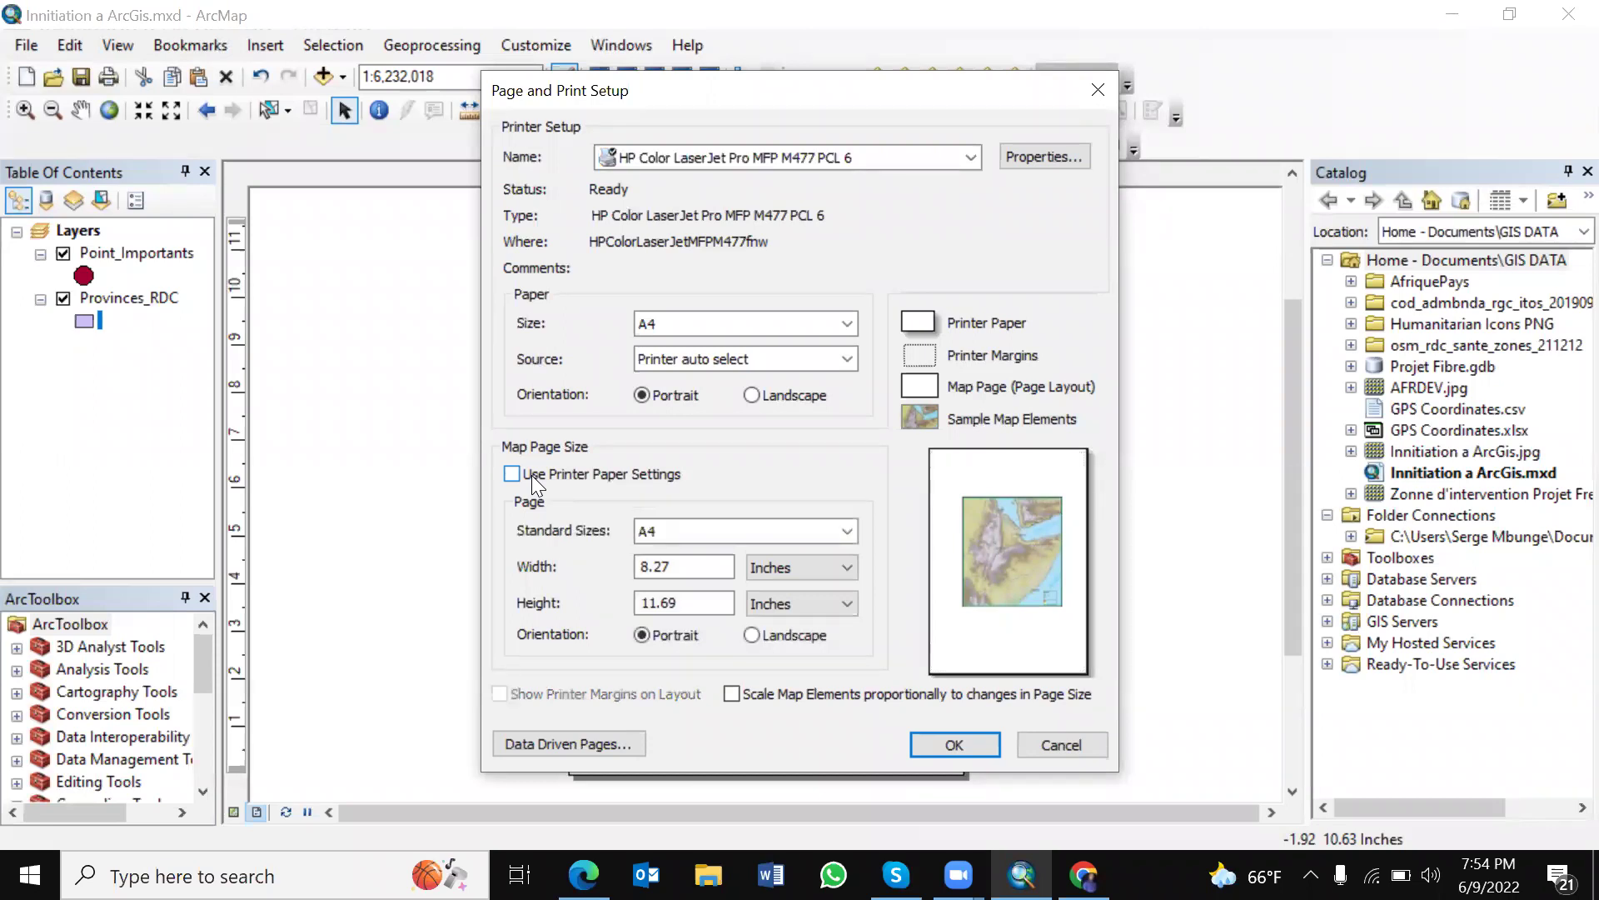
left_click(846, 531)
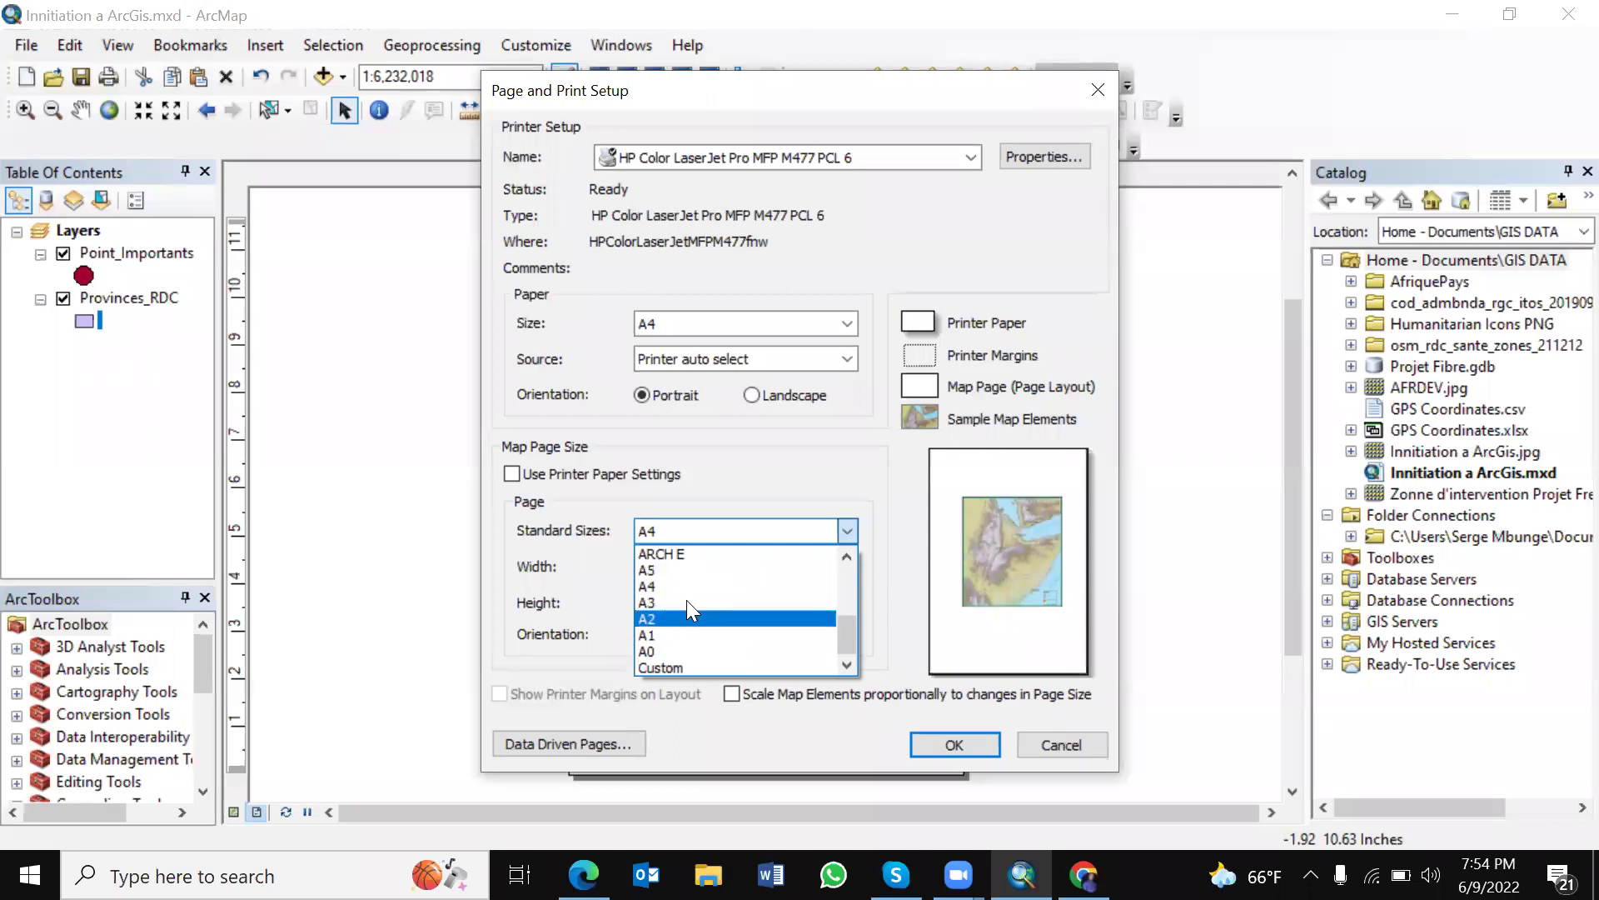
left_click(671, 664)
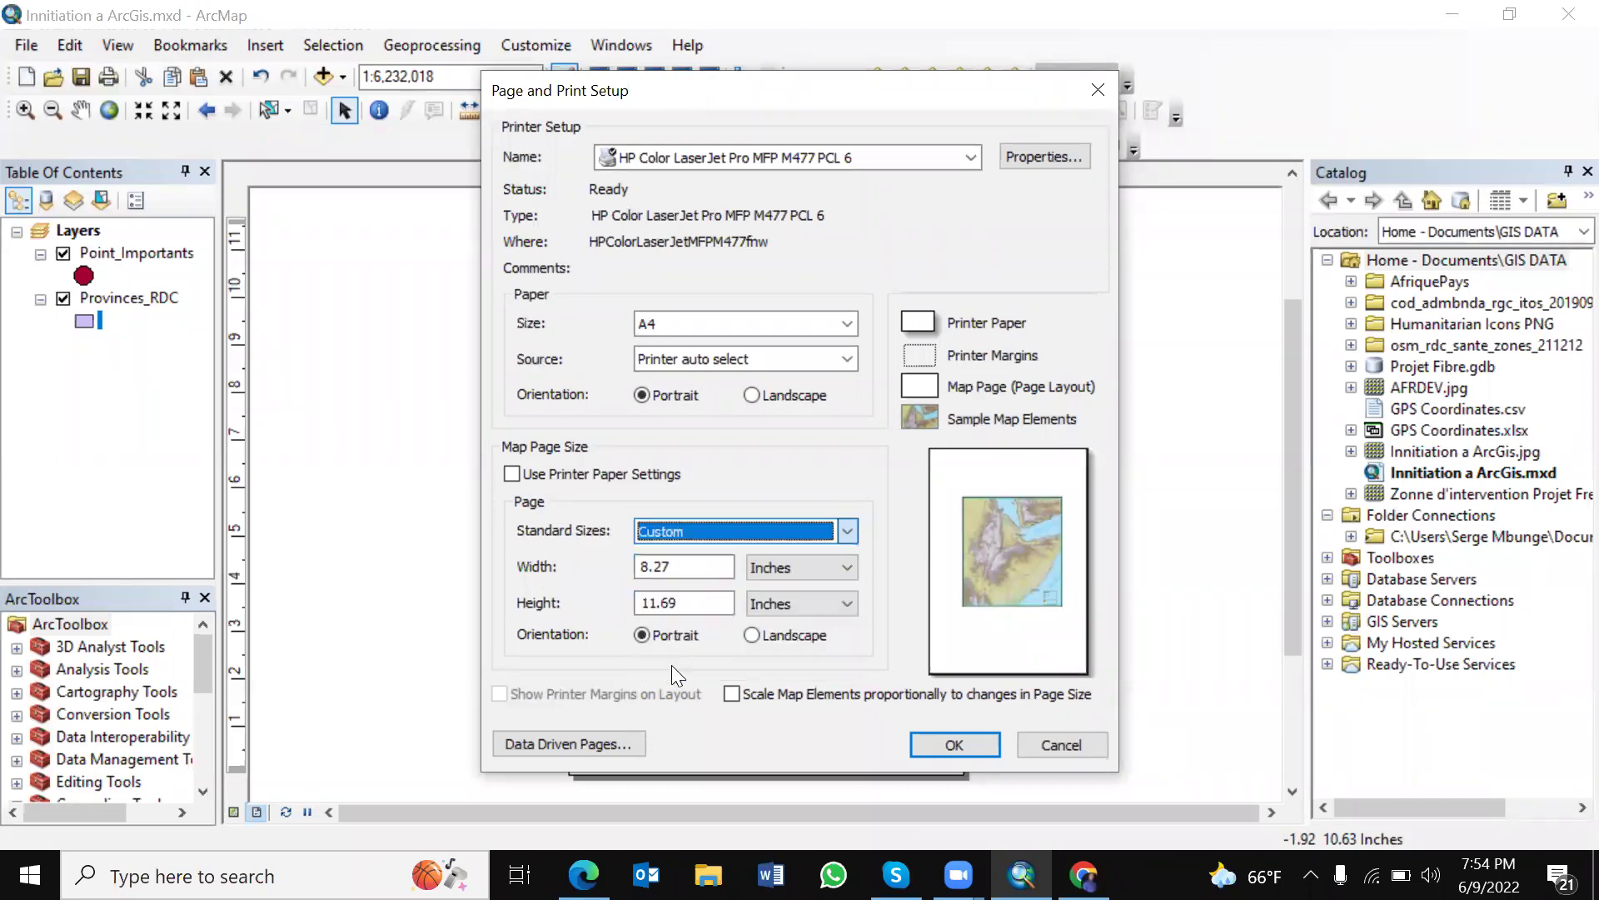
left_click(811, 564)
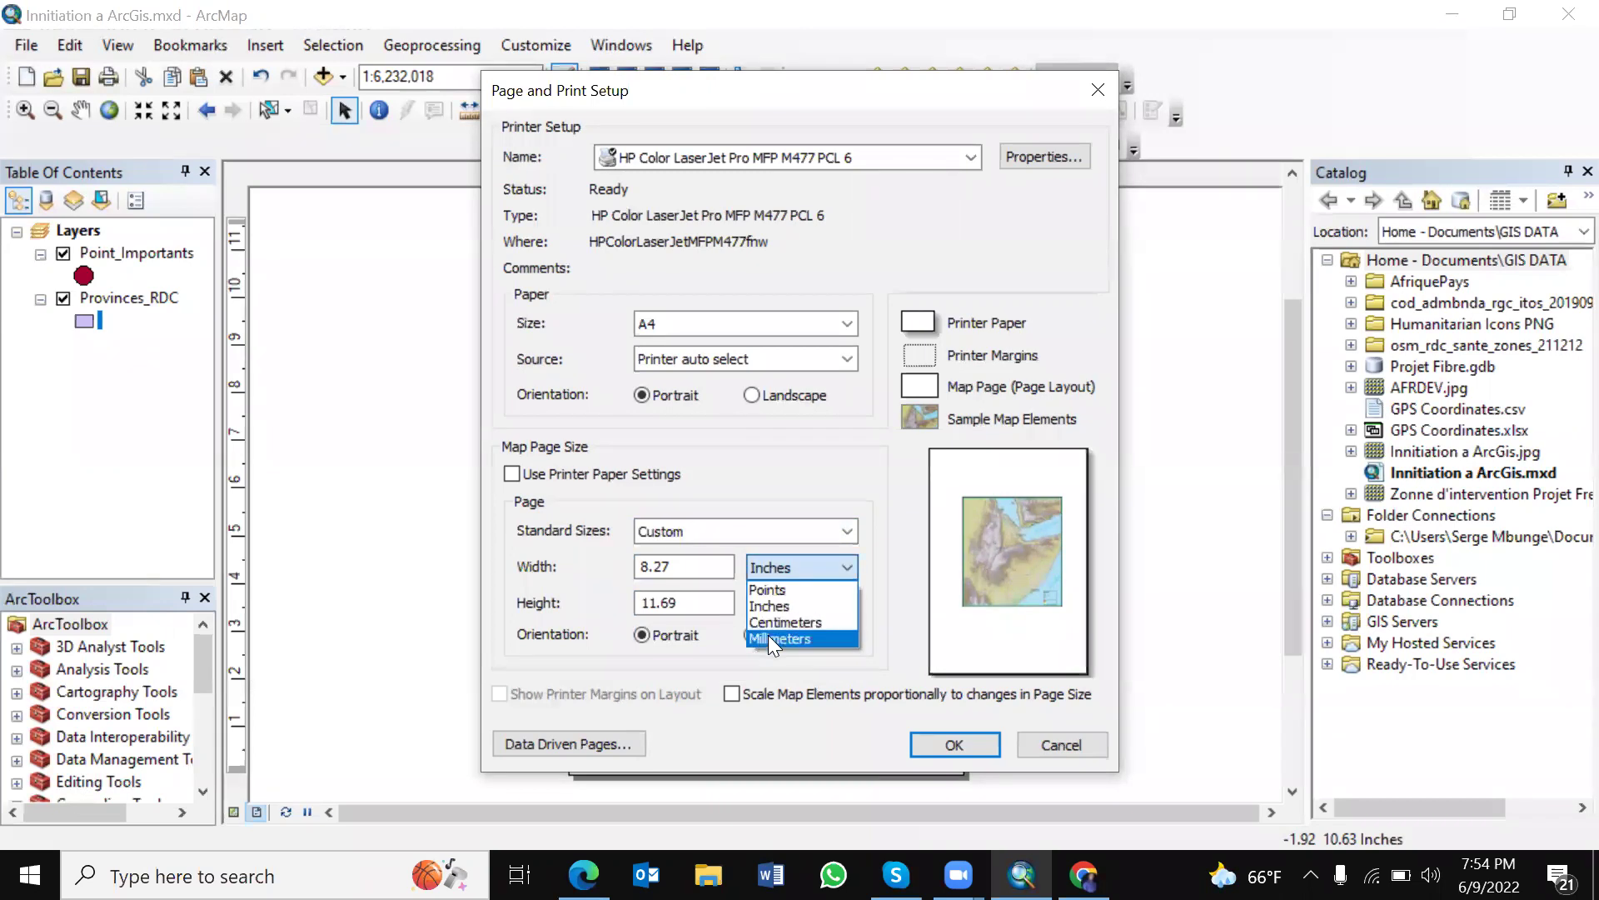
left_click(793, 638)
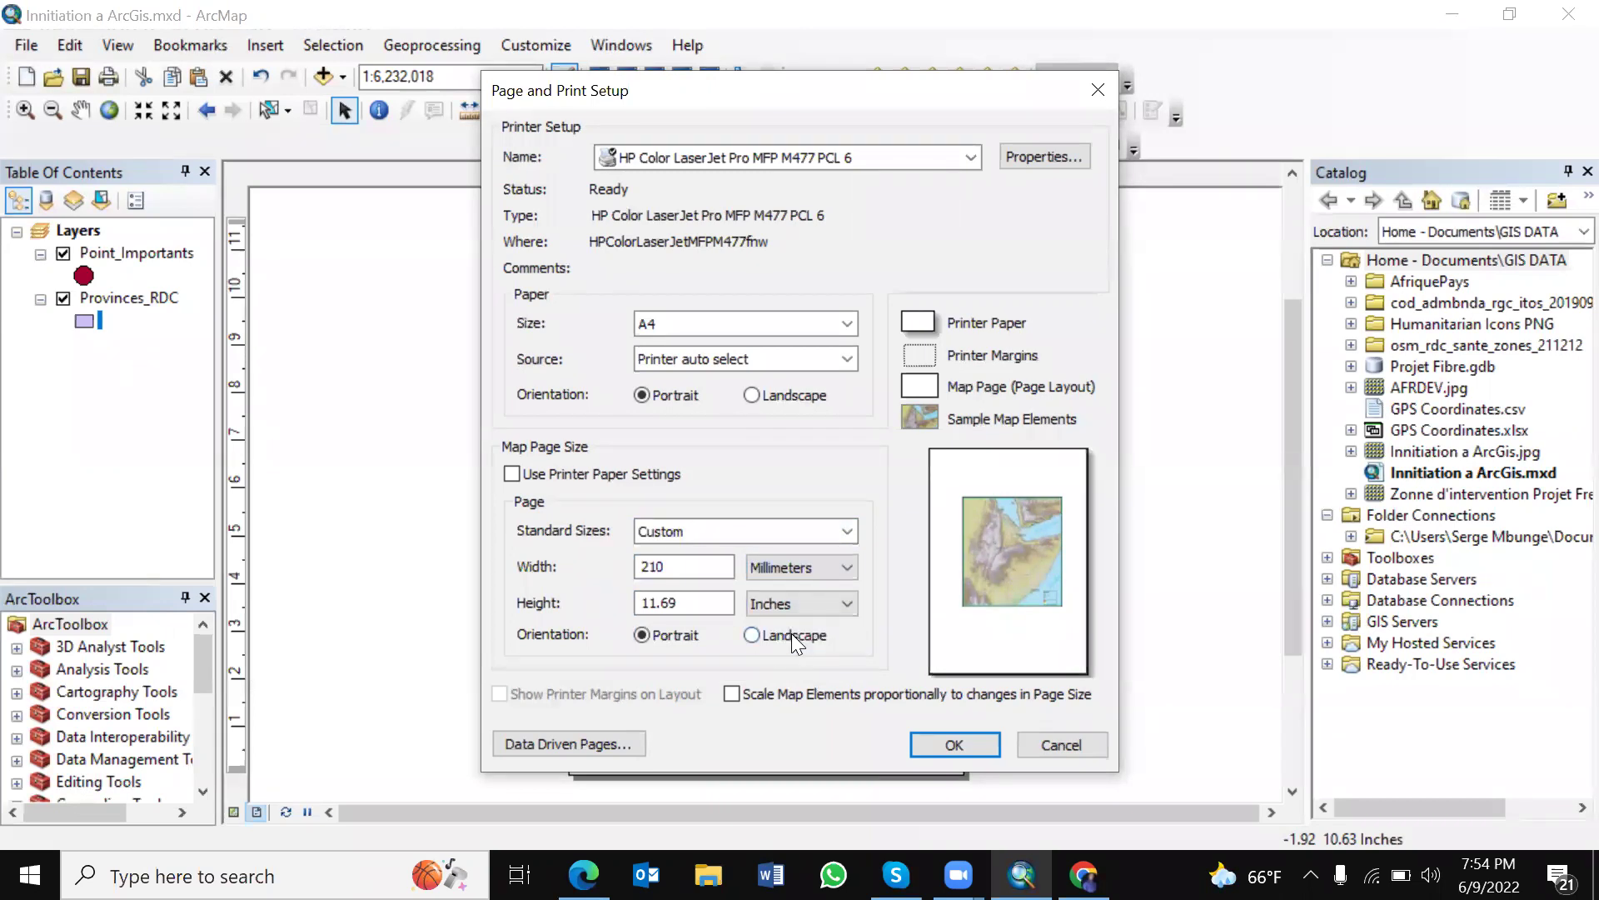
left_click(819, 601)
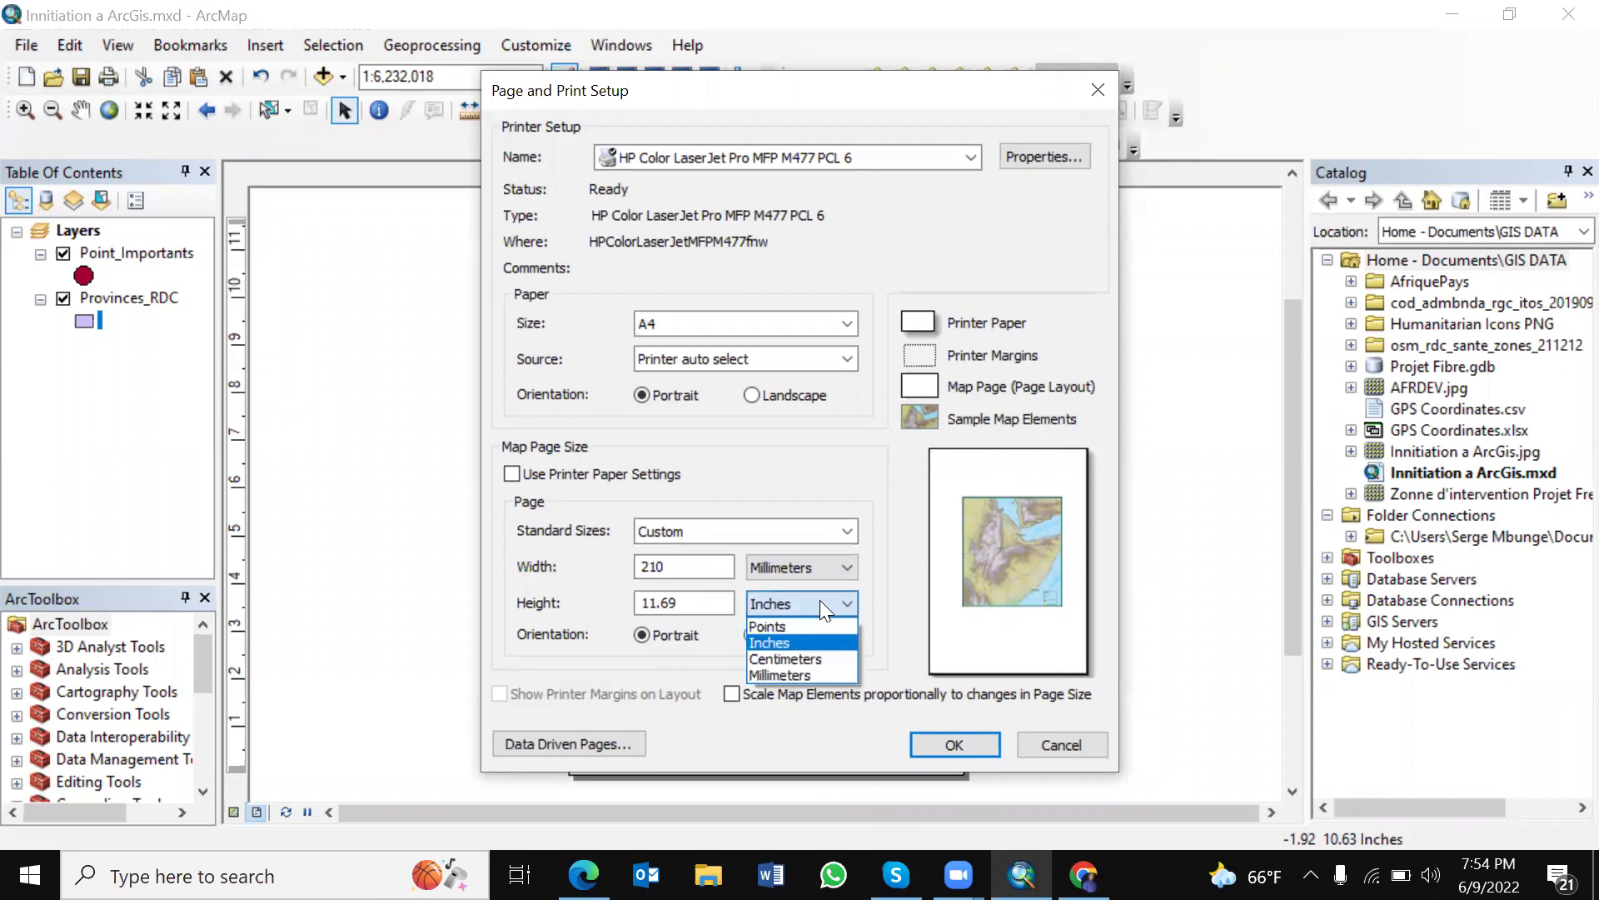
left_click(806, 674)
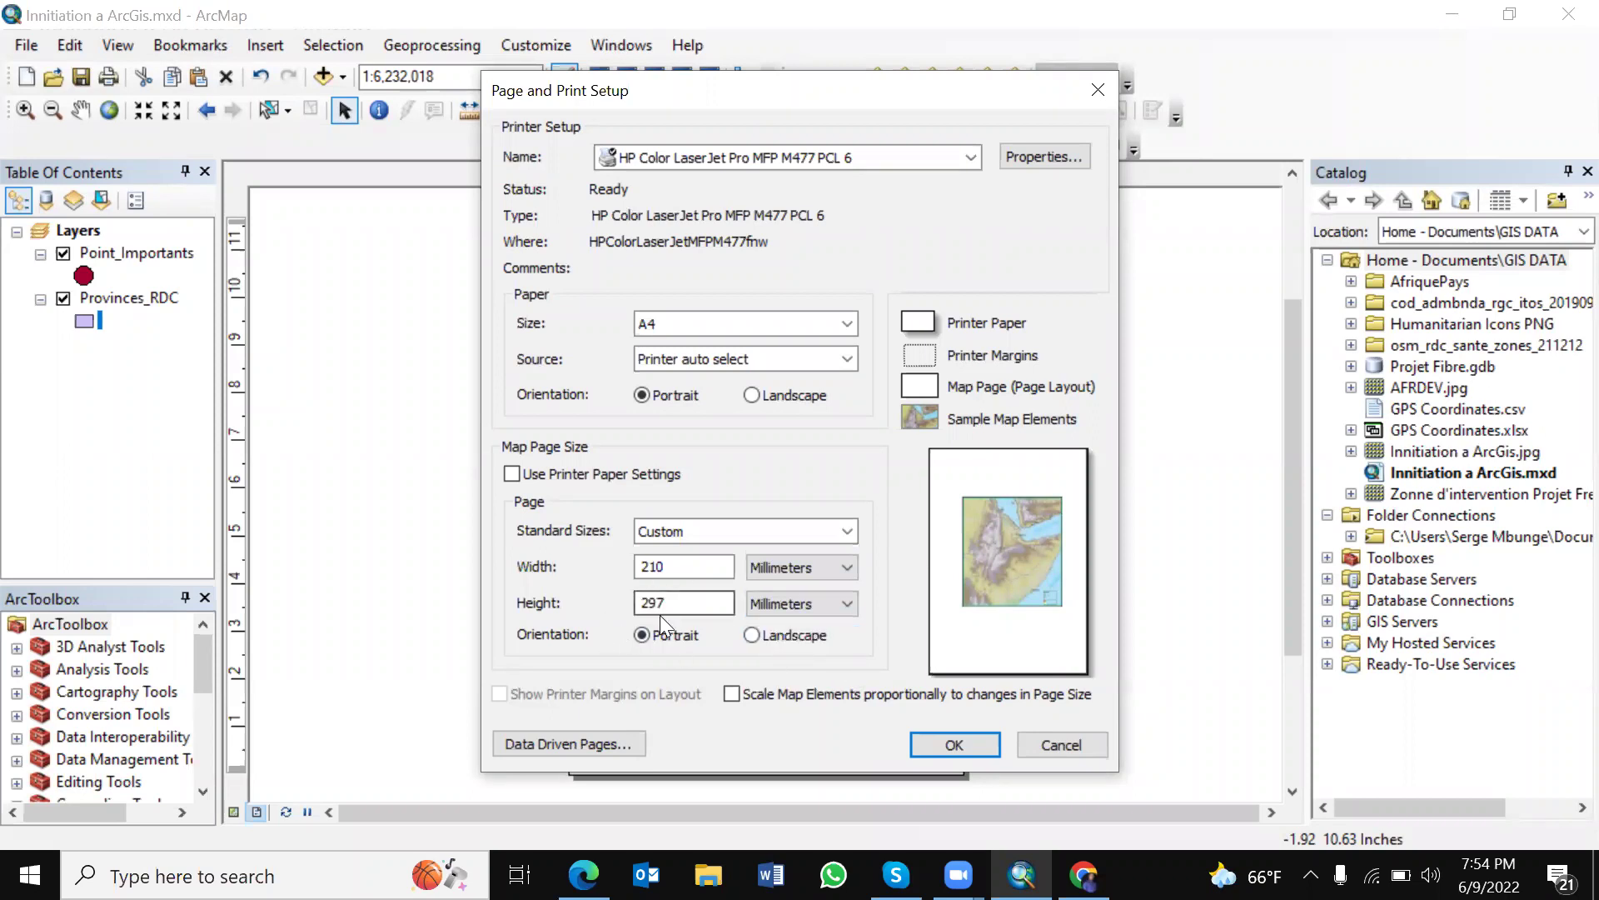
Step: Set the map page orientation to Landscape and apply the page setup
left_click(662, 570)
left_click(763, 635)
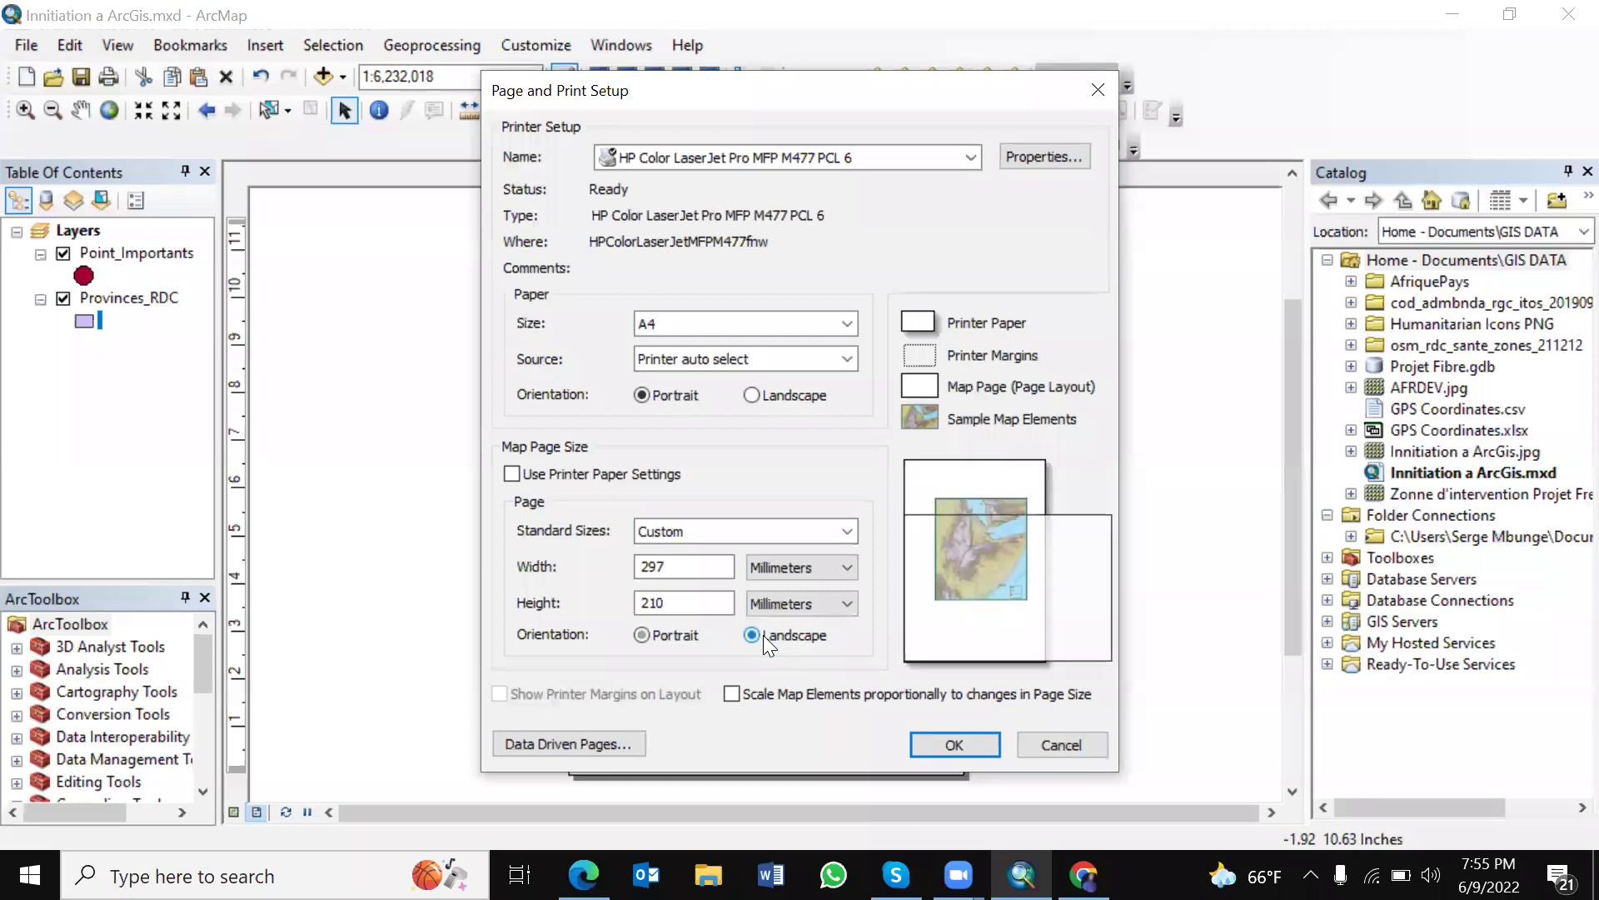
left_click(947, 733)
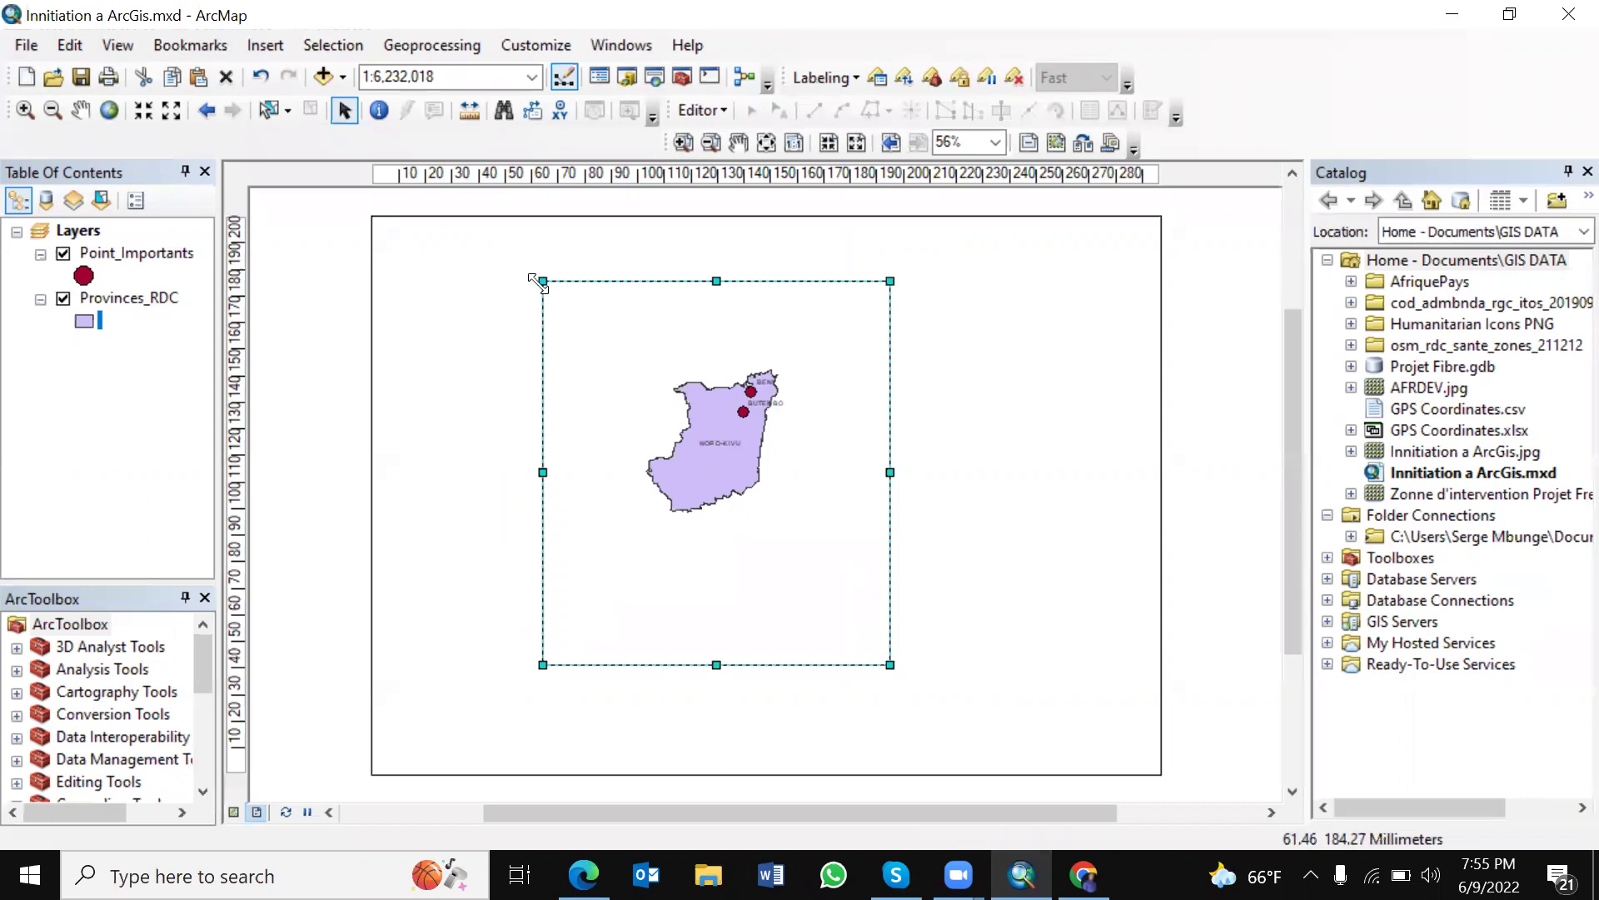
Step: Enlarge and reposition the data frame so it spans the full page width, leaving blank strips above and below it
left_click_drag(541, 280, 432, 222)
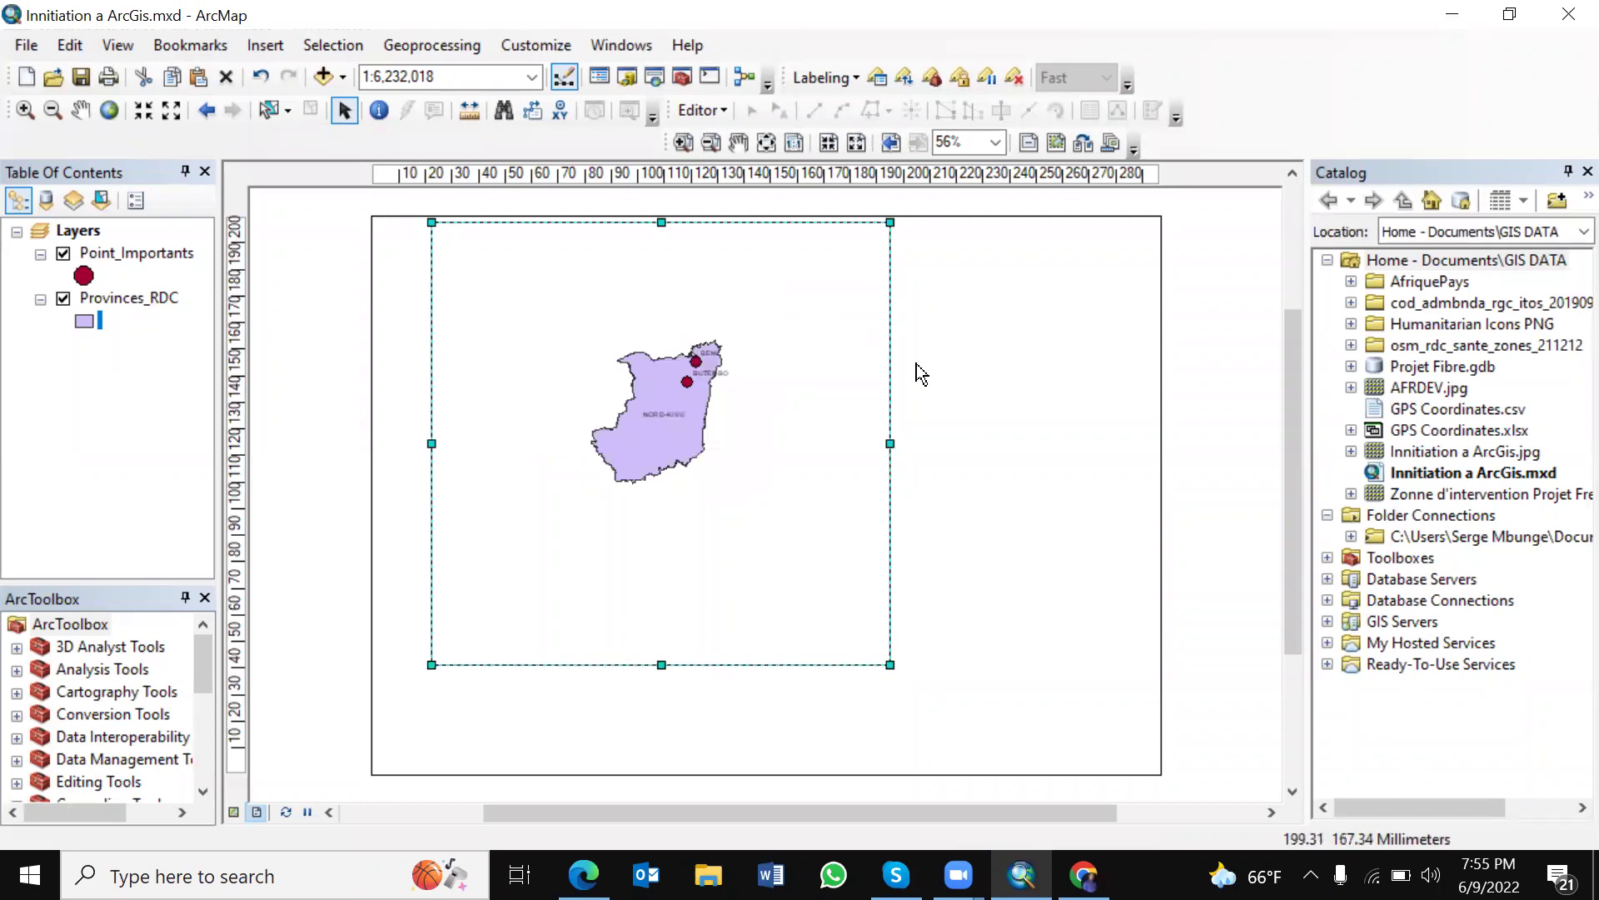
left_click_drag(891, 445, 950, 472)
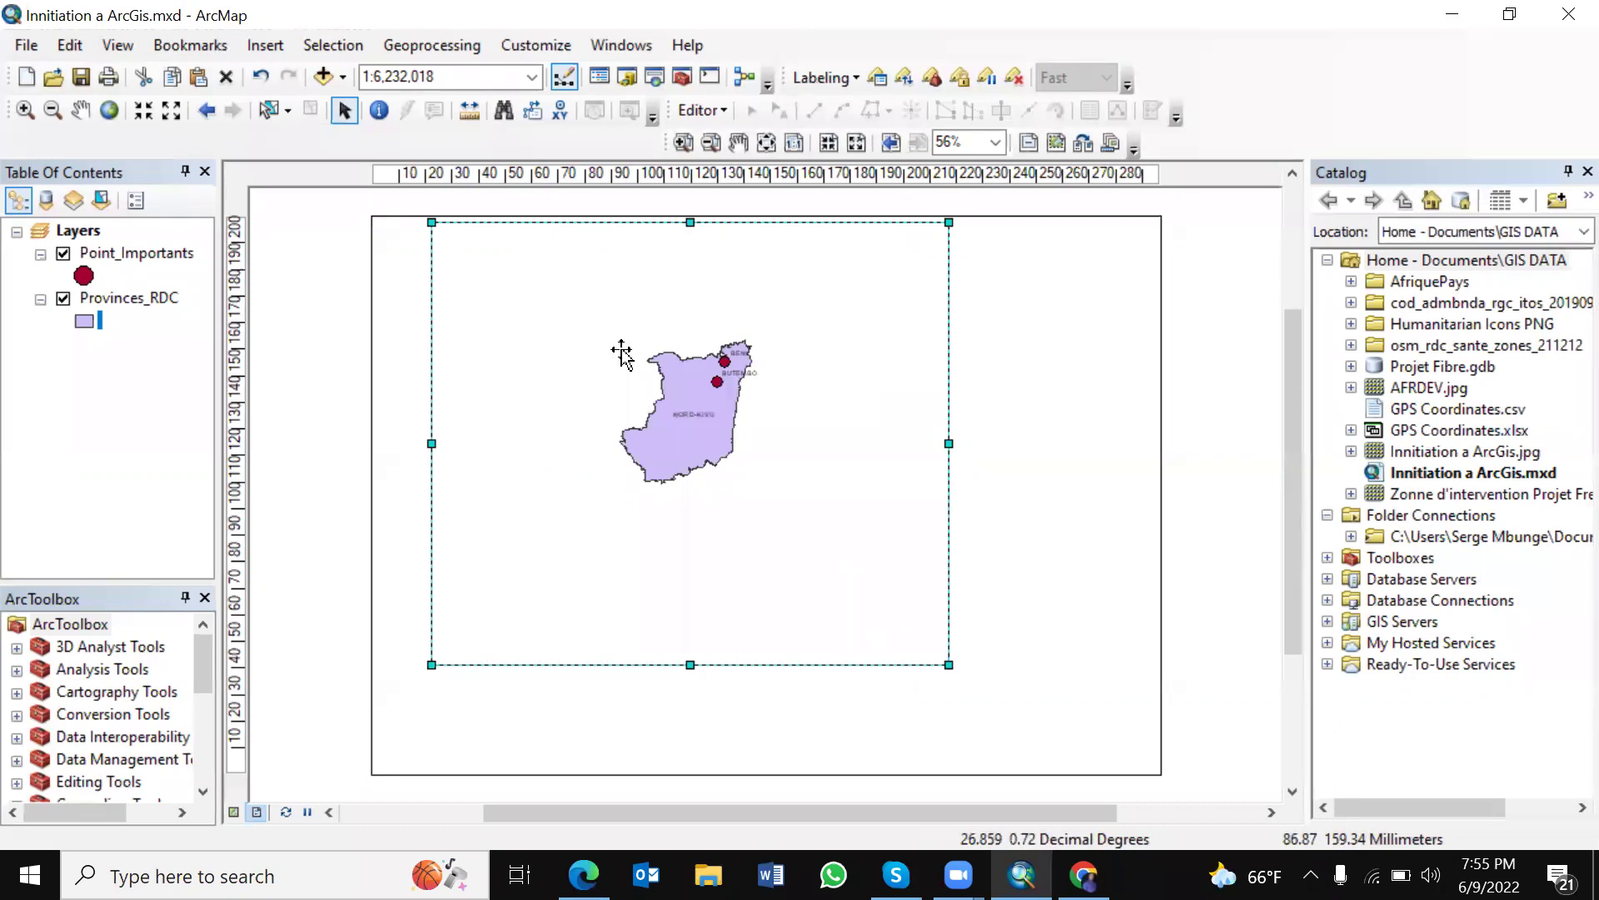
left_click_drag(610, 353, 563, 347)
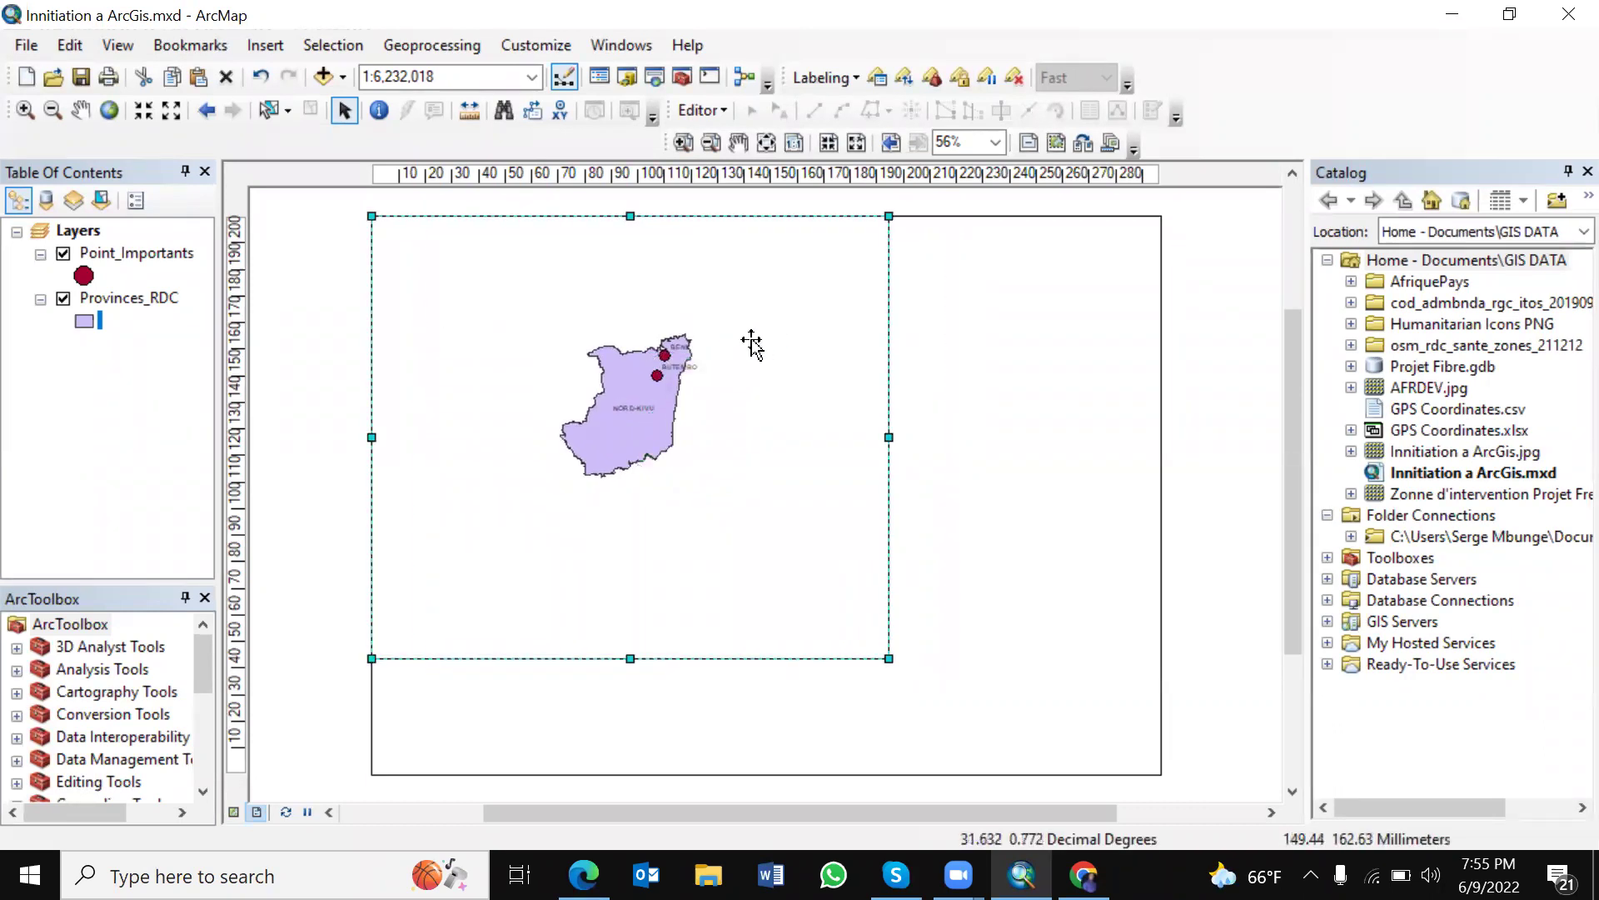
left_click_drag(726, 336, 726, 380)
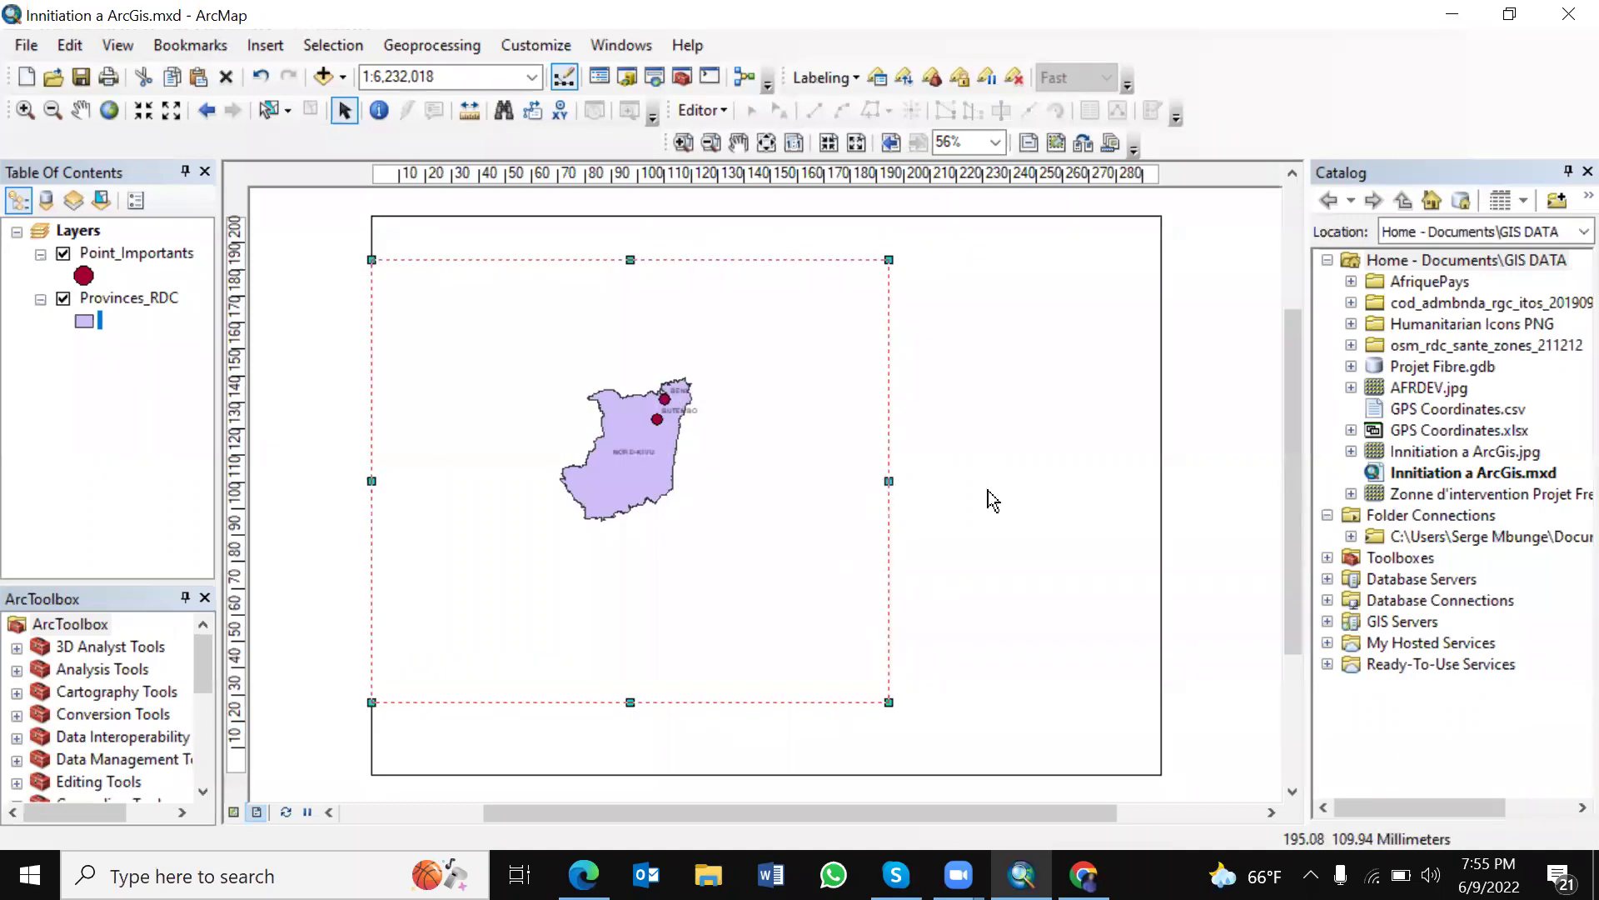
left_click_drag(1033, 506, 1157, 510)
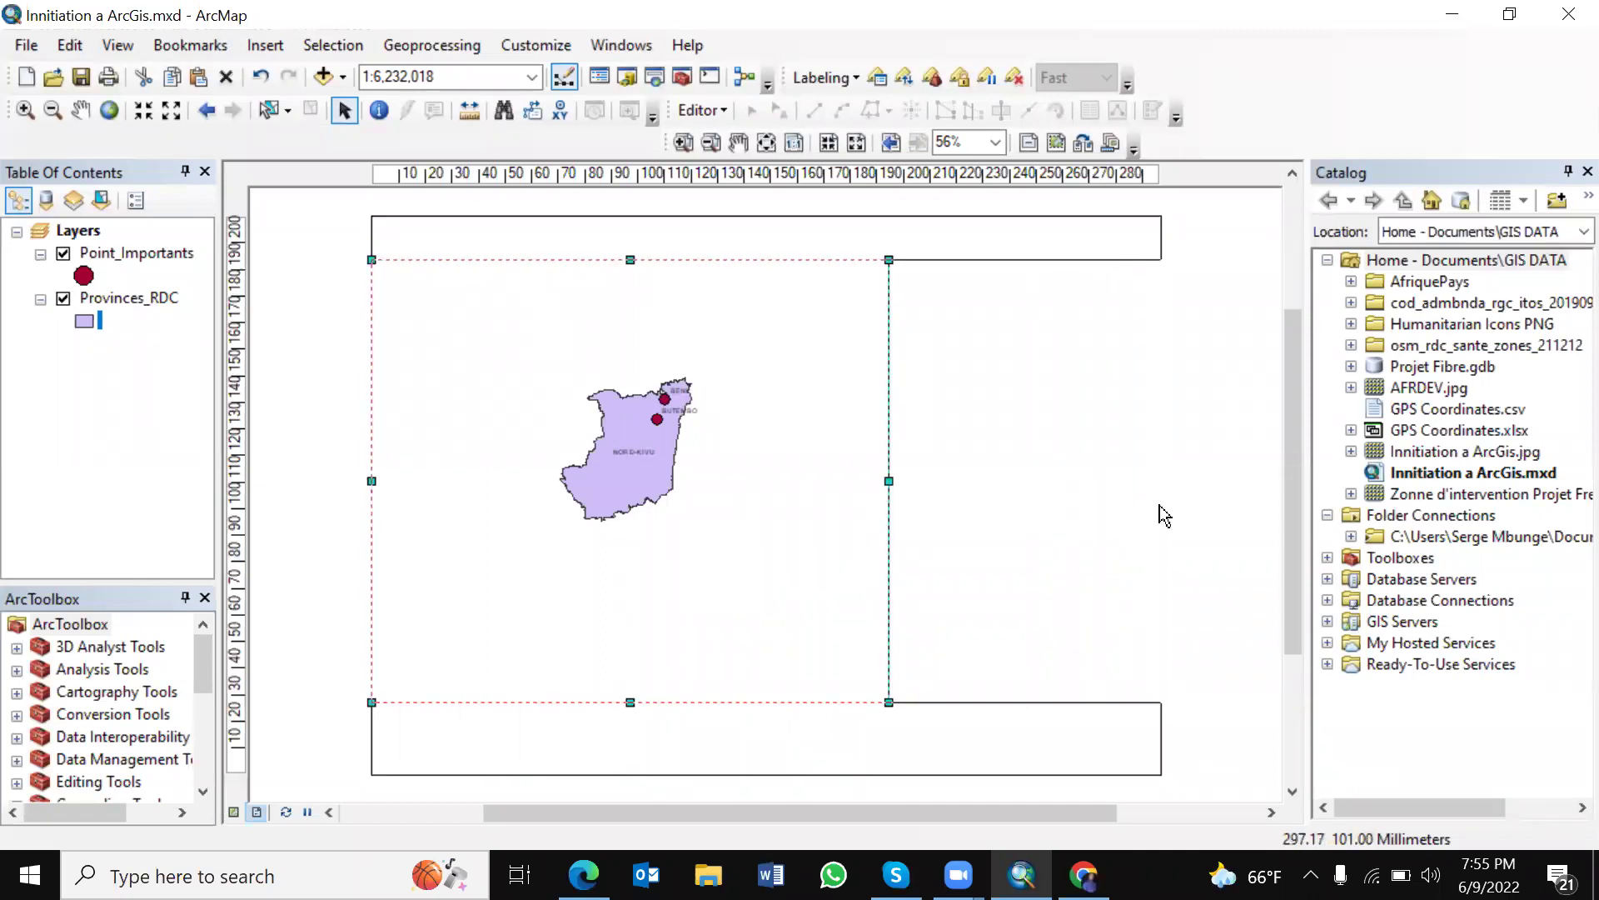
Step: Enlarge the Nord-Kivu map to 1:2,000,000 and shift it slightly so it sits centred inside the data frame
left_click(27, 107)
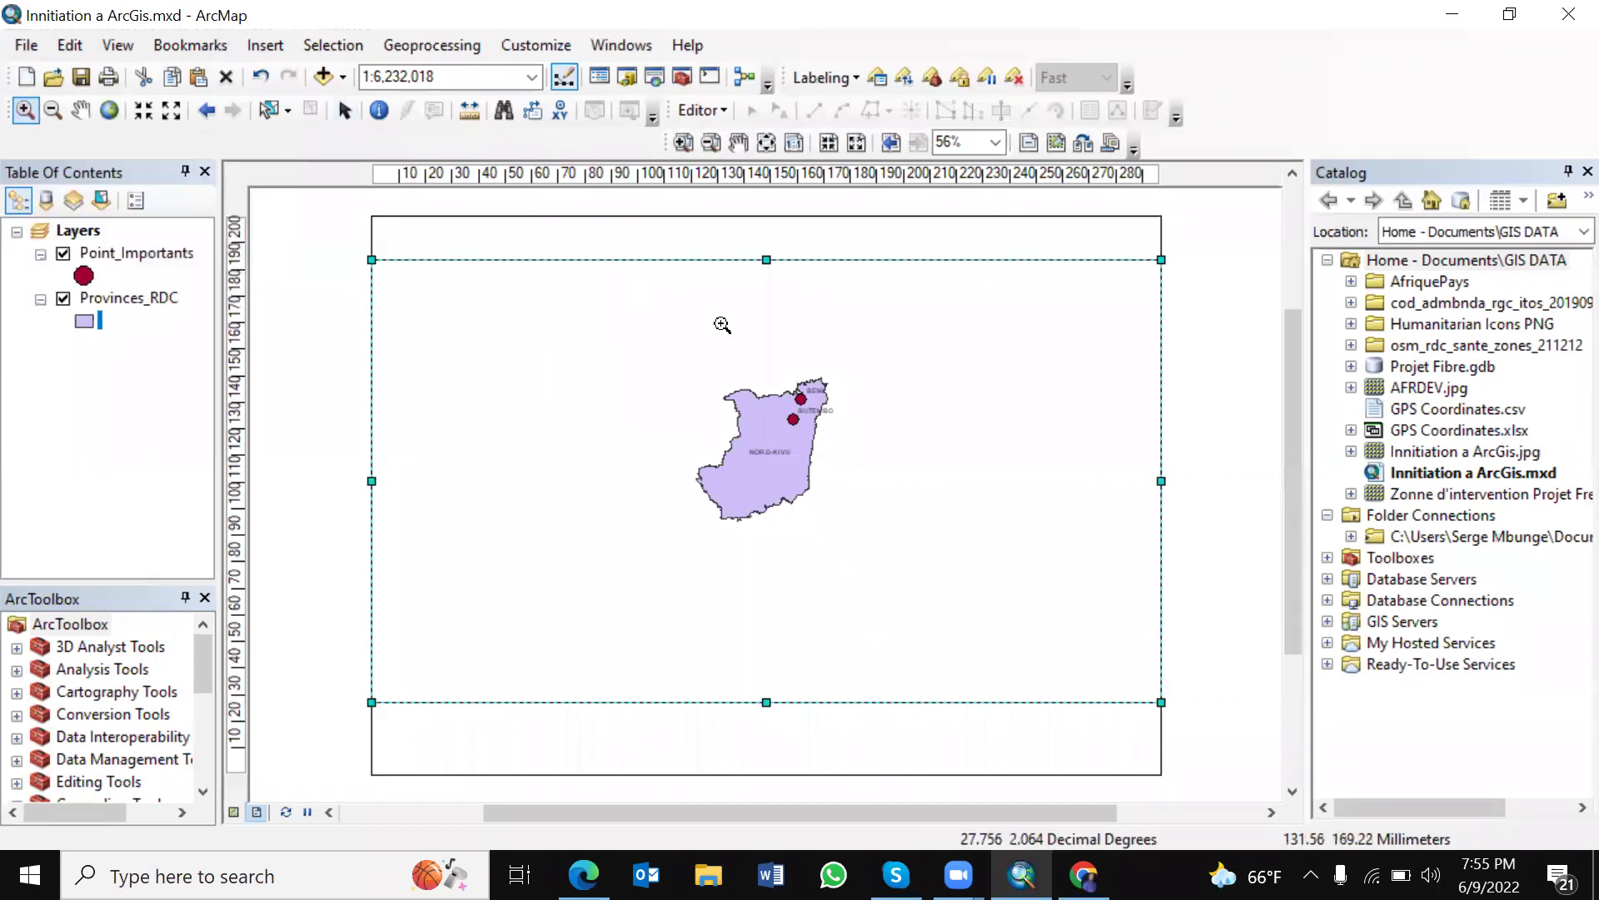
scroll(779, 435, "up", 3)
scroll(778, 436, "up", 3)
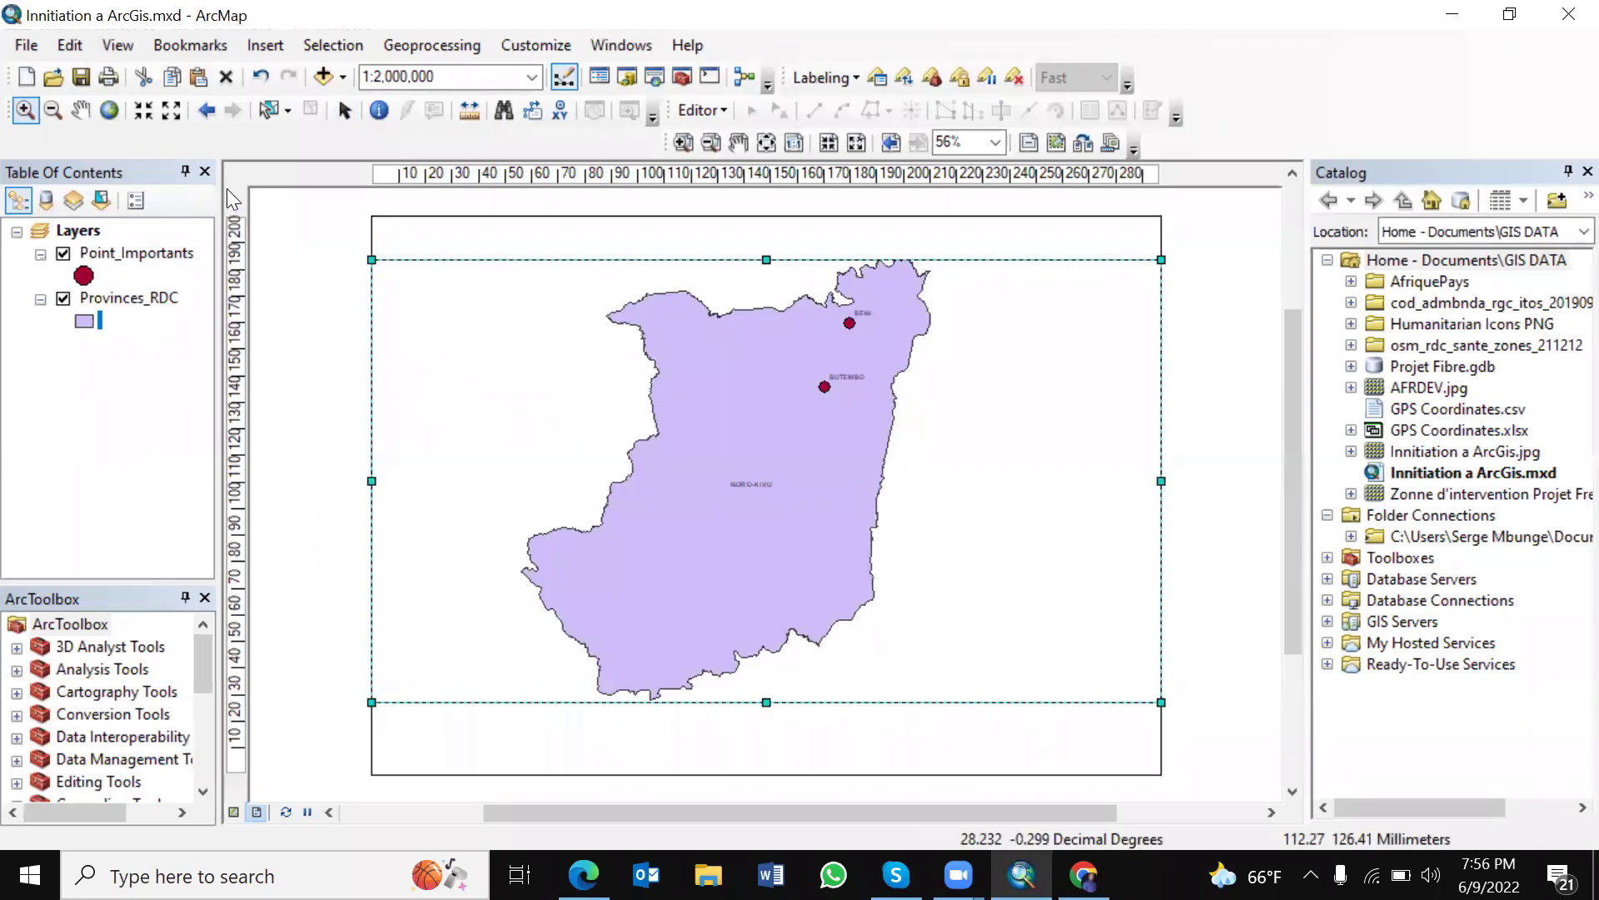
left_click(80, 110)
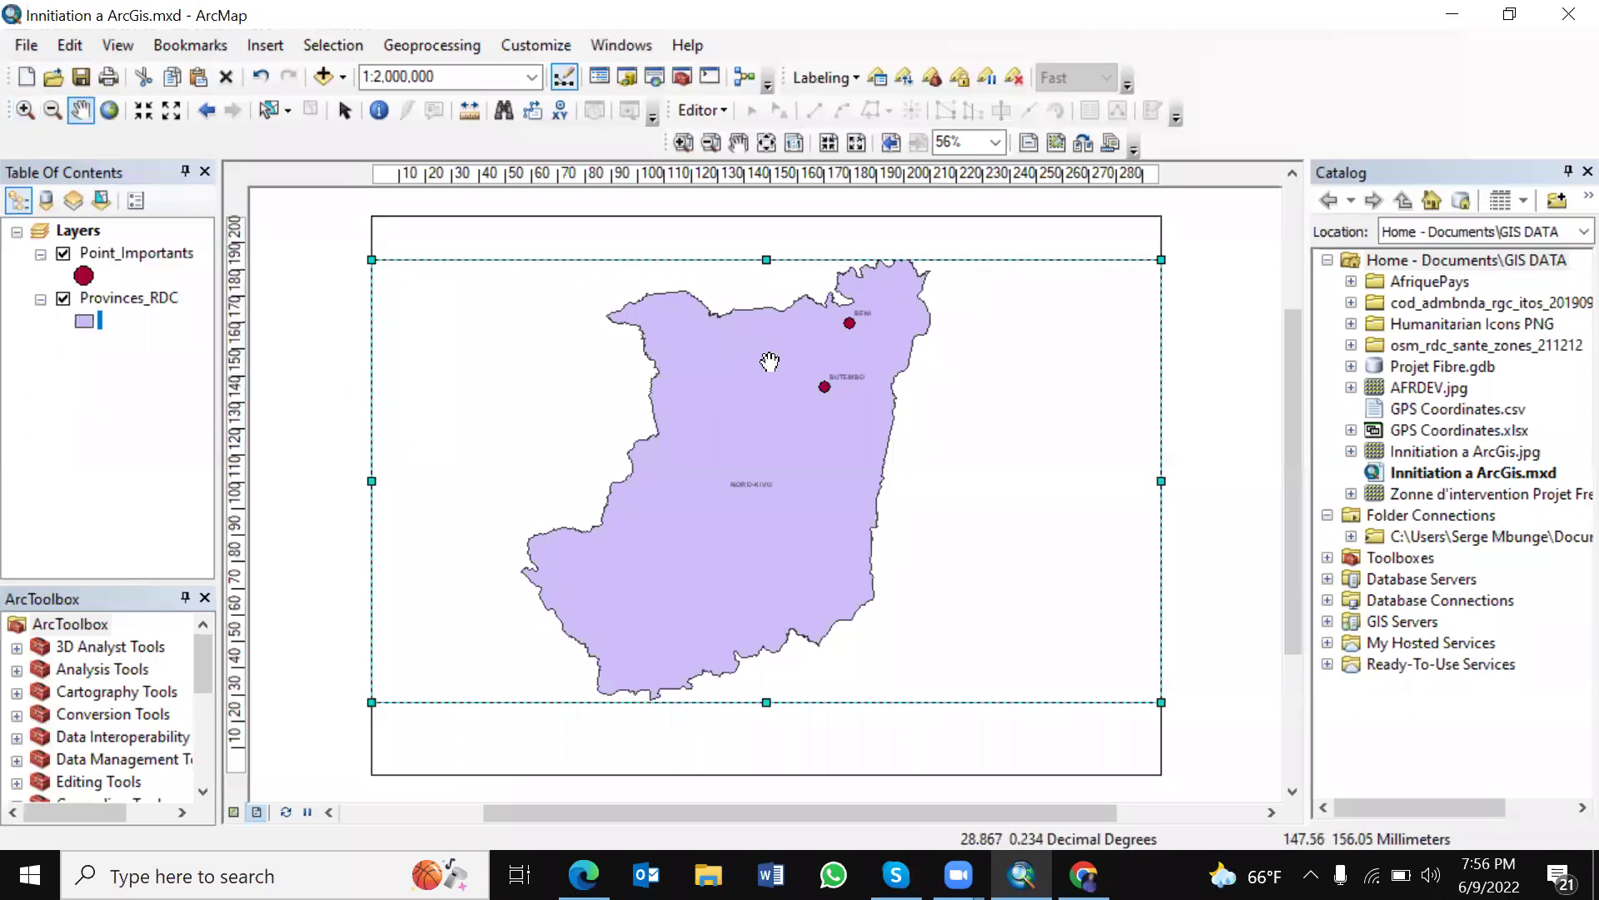
left_click_drag(769, 359, 783, 369)
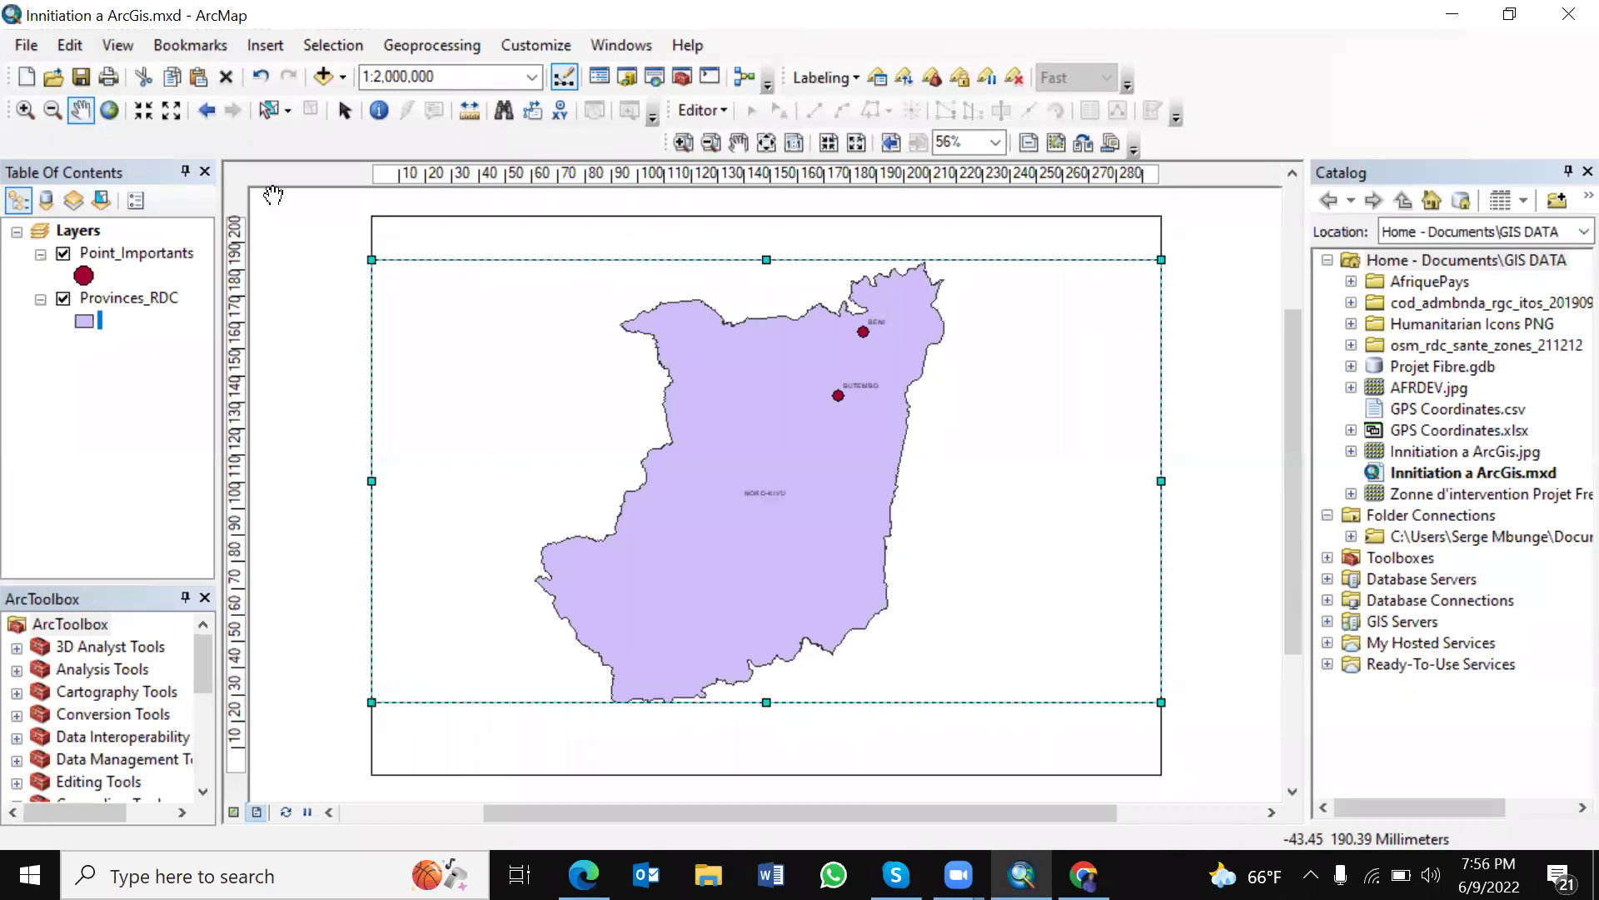
Step: Set the font size of the Provinces_RDC labels to 18 in the Label Manager and apply it
left_click(885, 80)
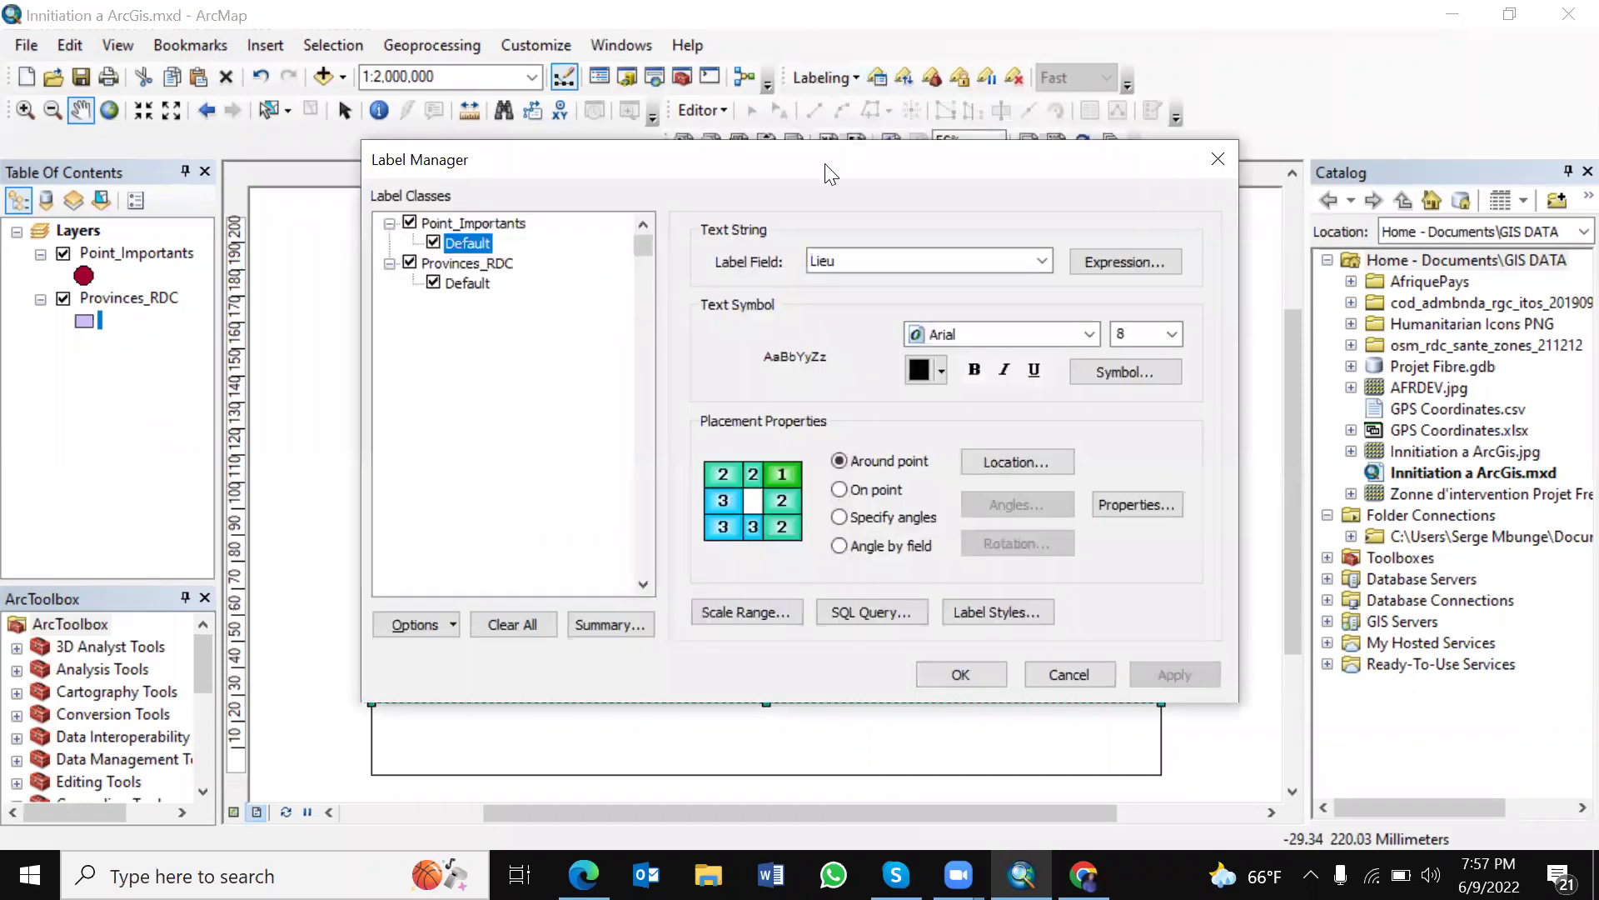
left_click_drag(830, 175, 1303, 107)
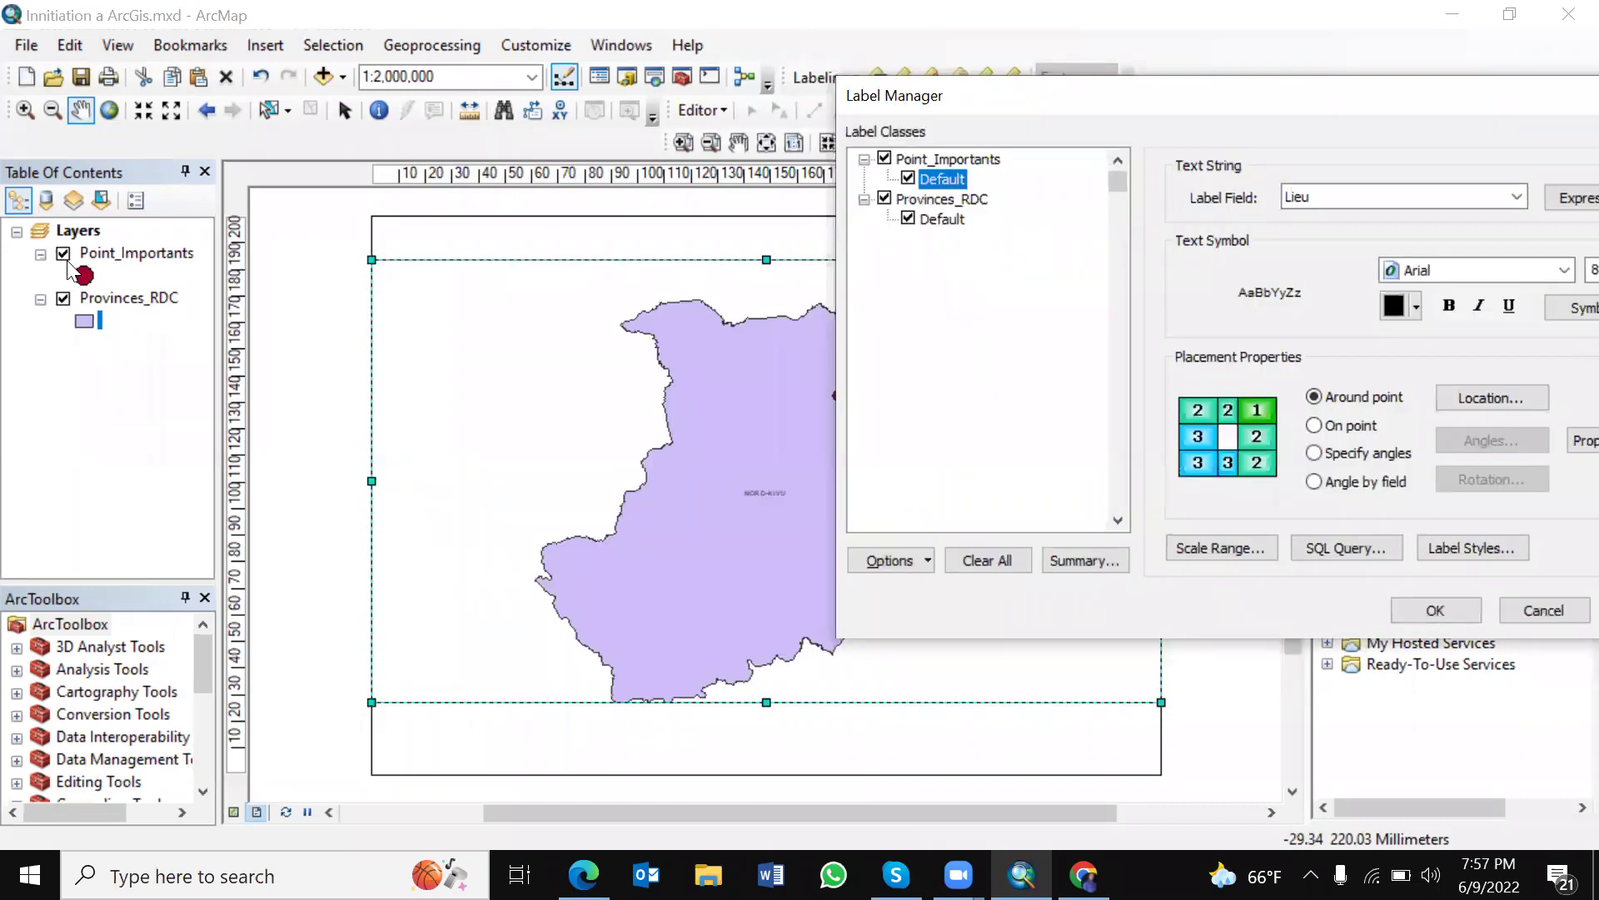
left_click(62, 297)
left_click(944, 218)
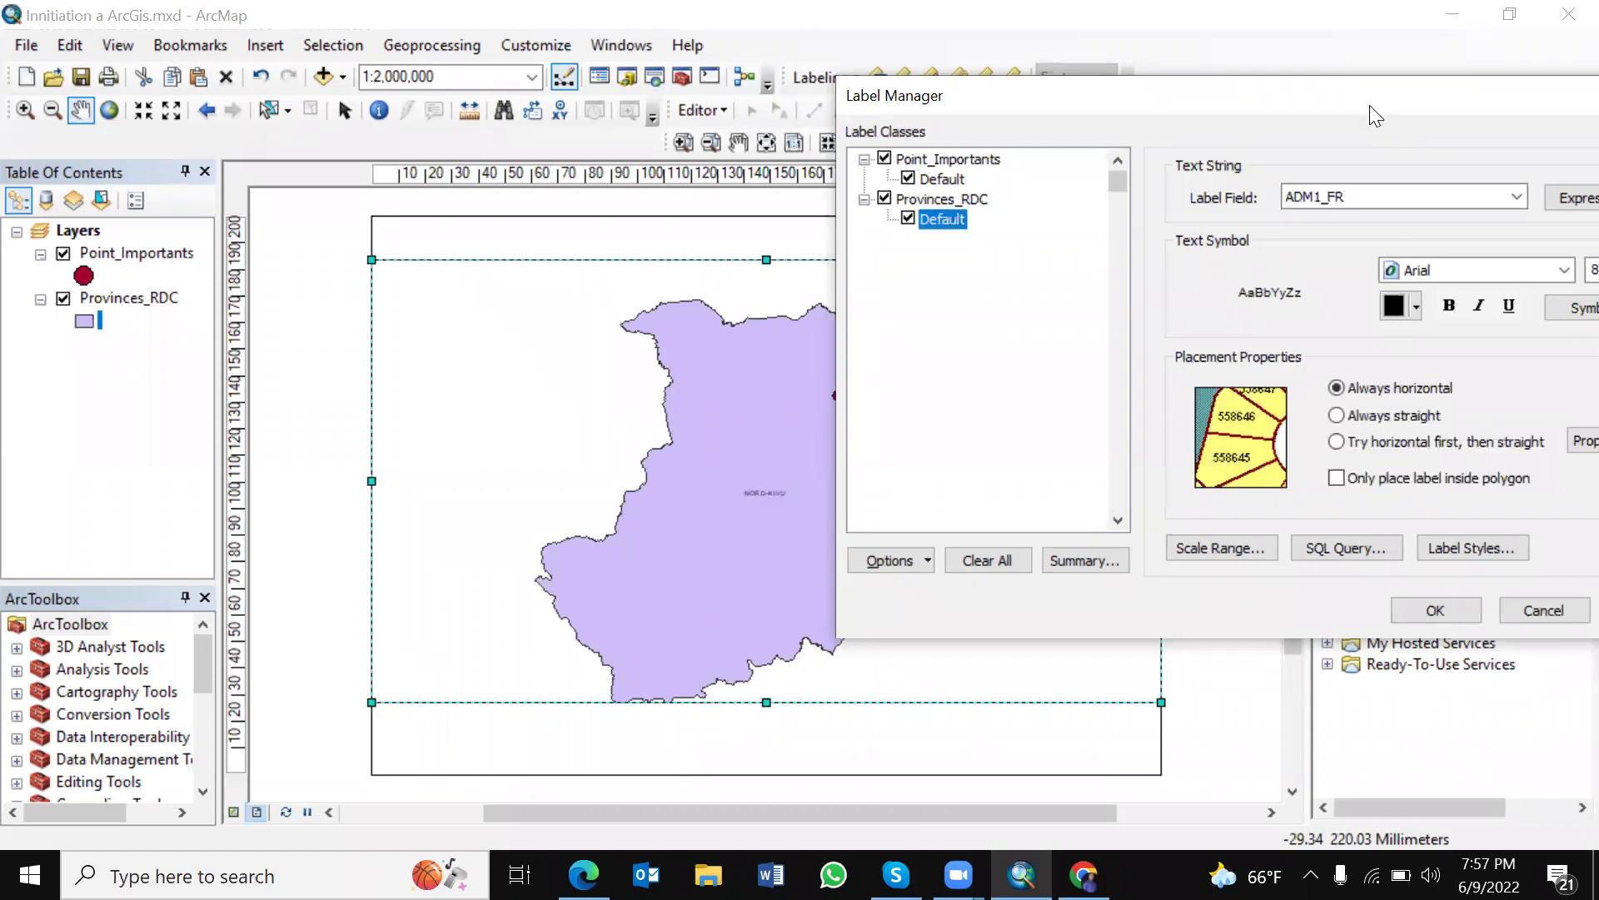
left_click_drag(1370, 105, 242, 139)
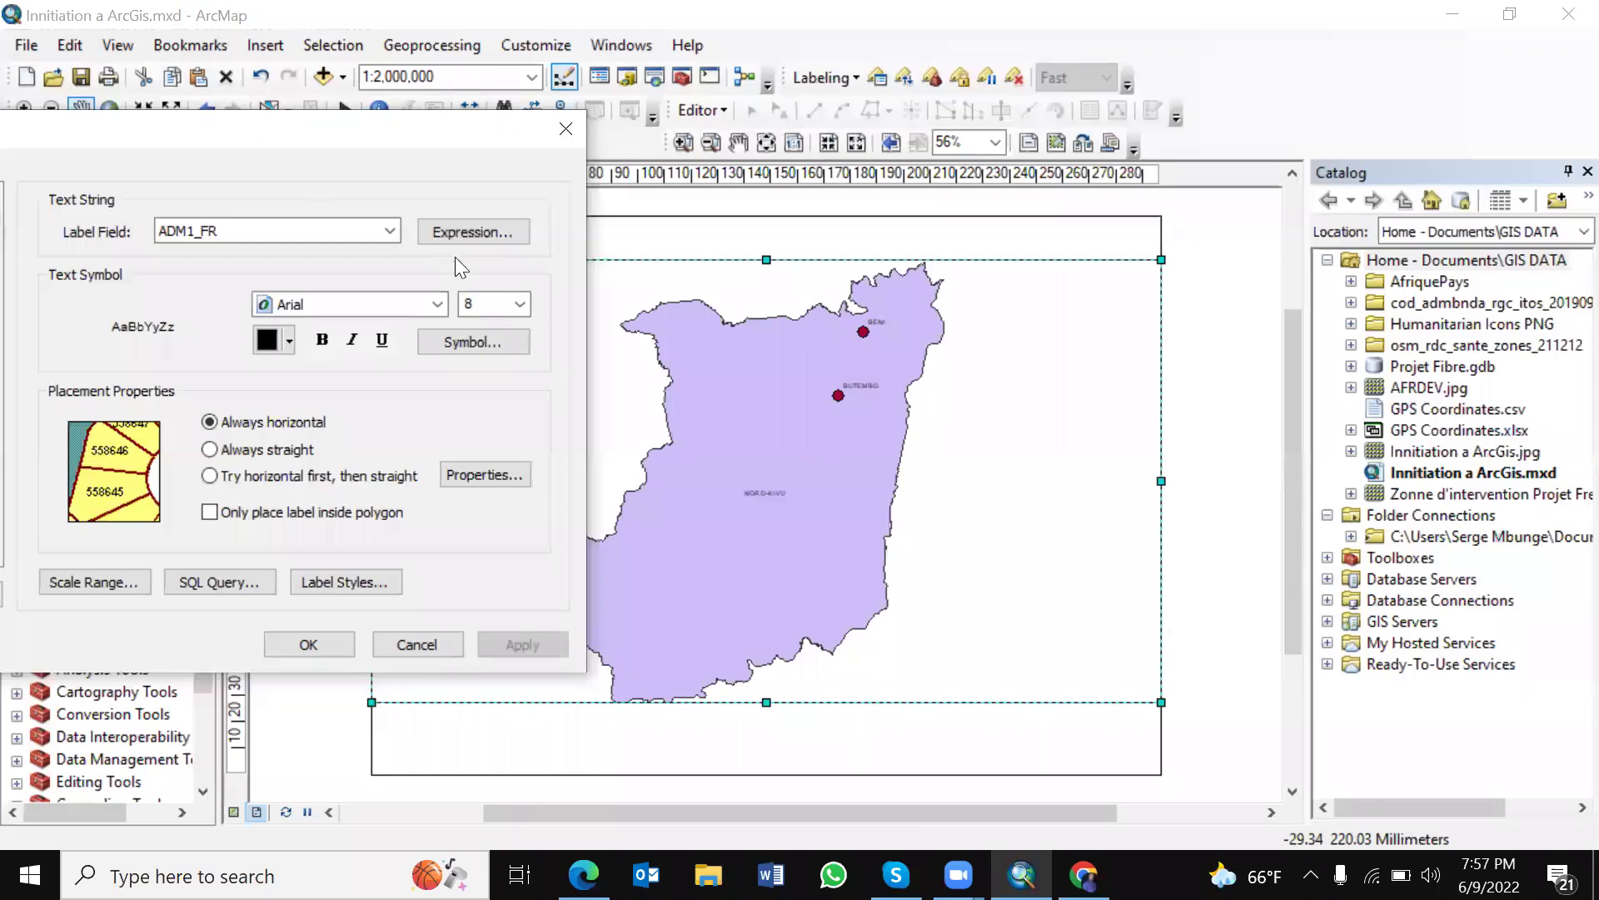
left_click(522, 305)
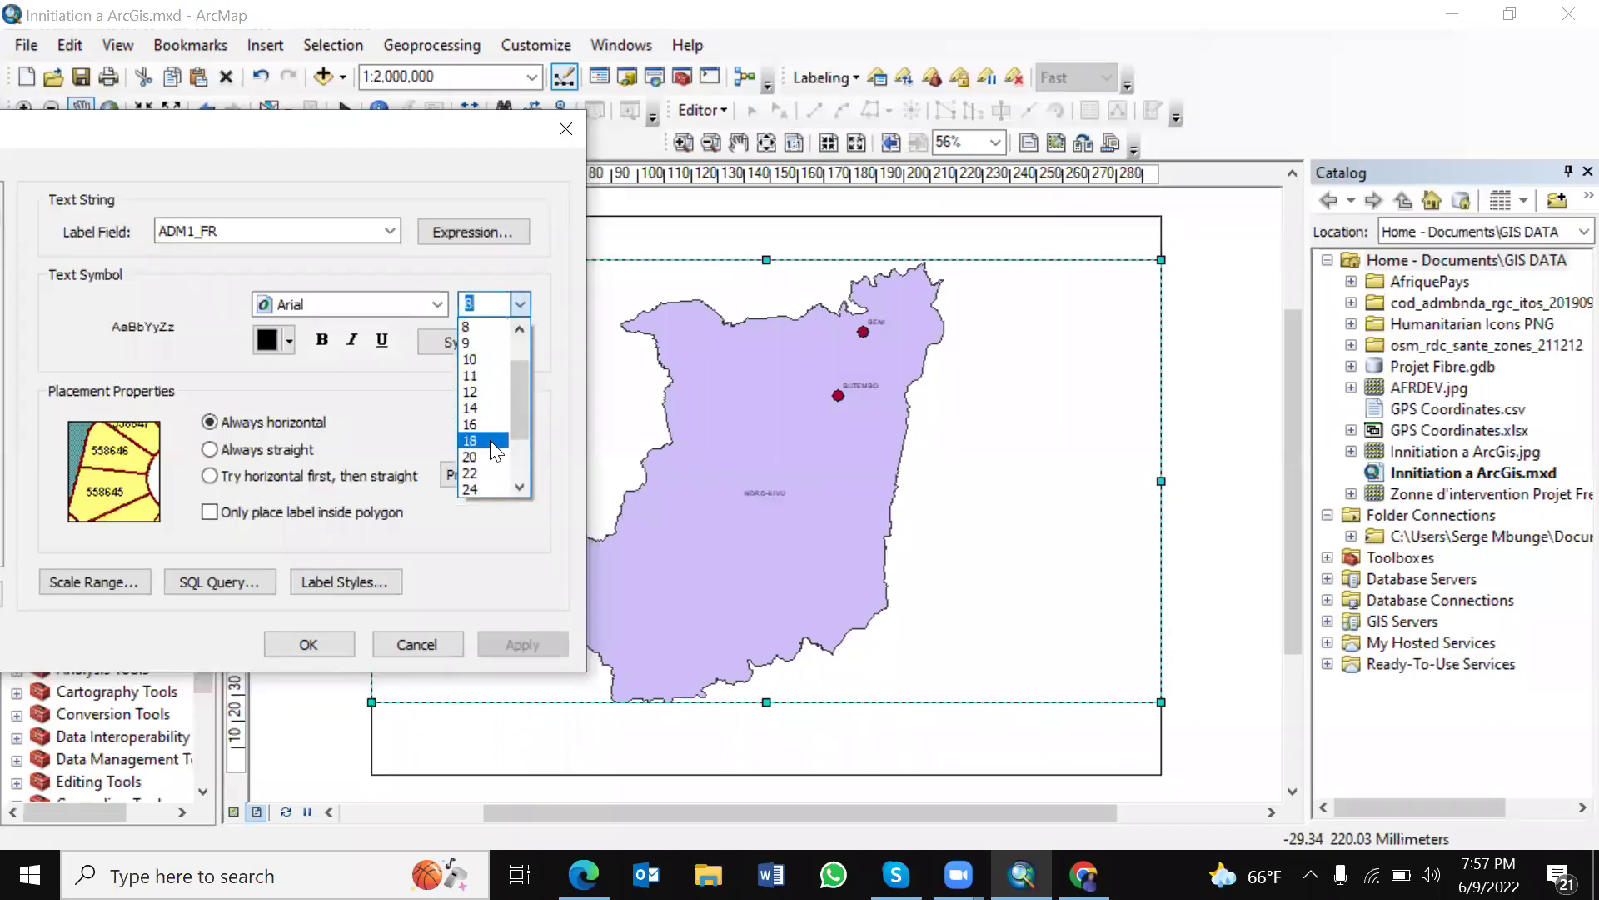
left_click(486, 440)
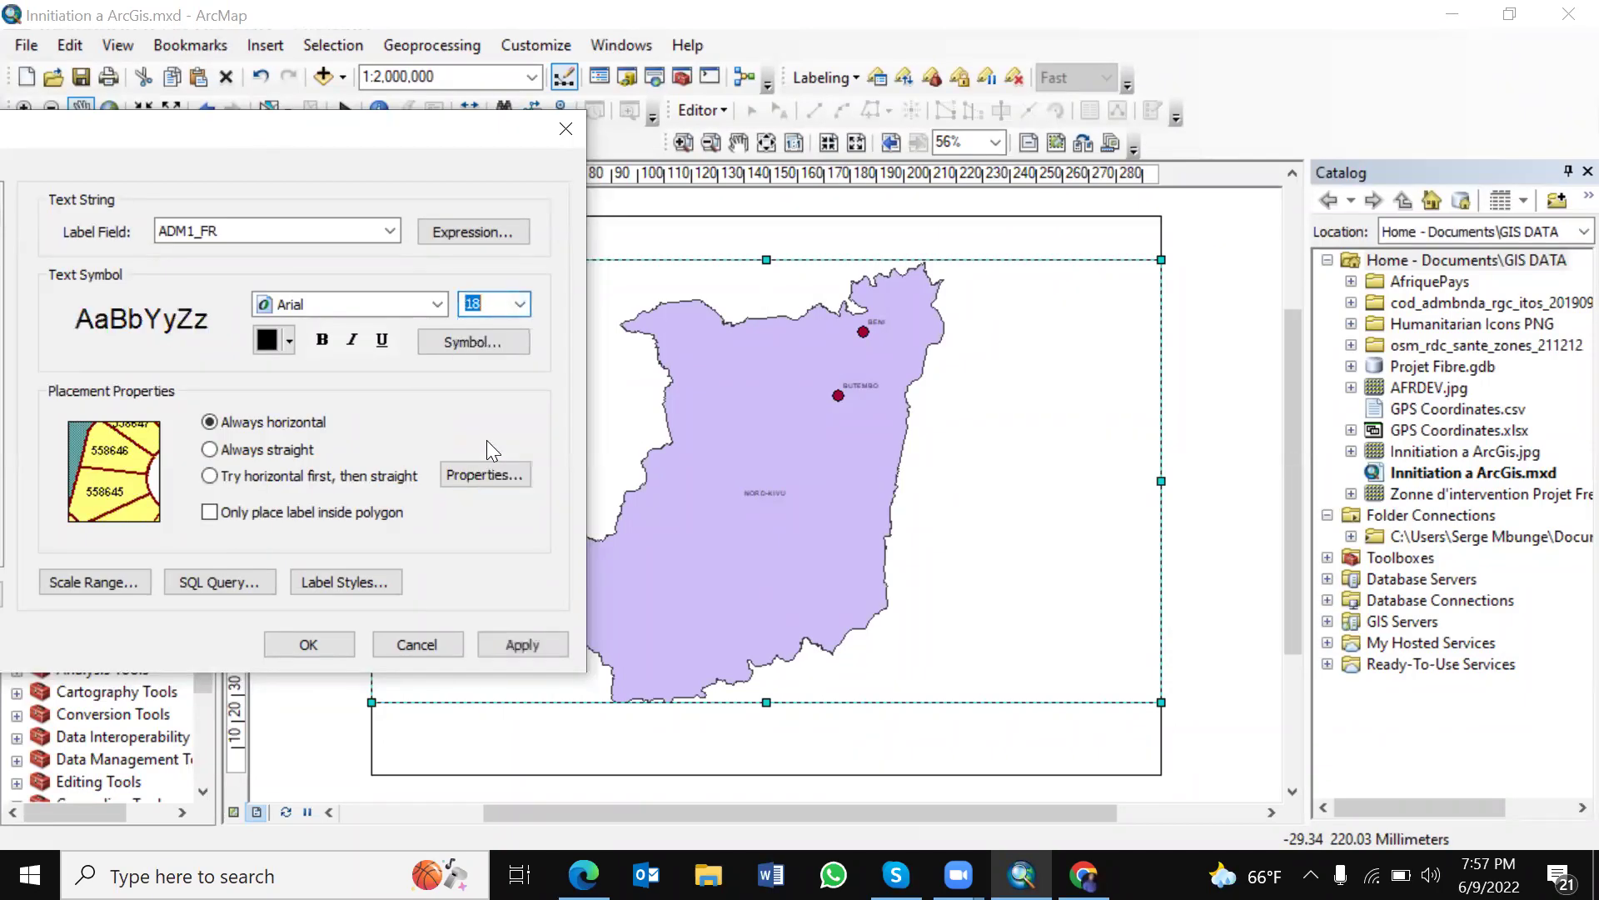
left_click(522, 647)
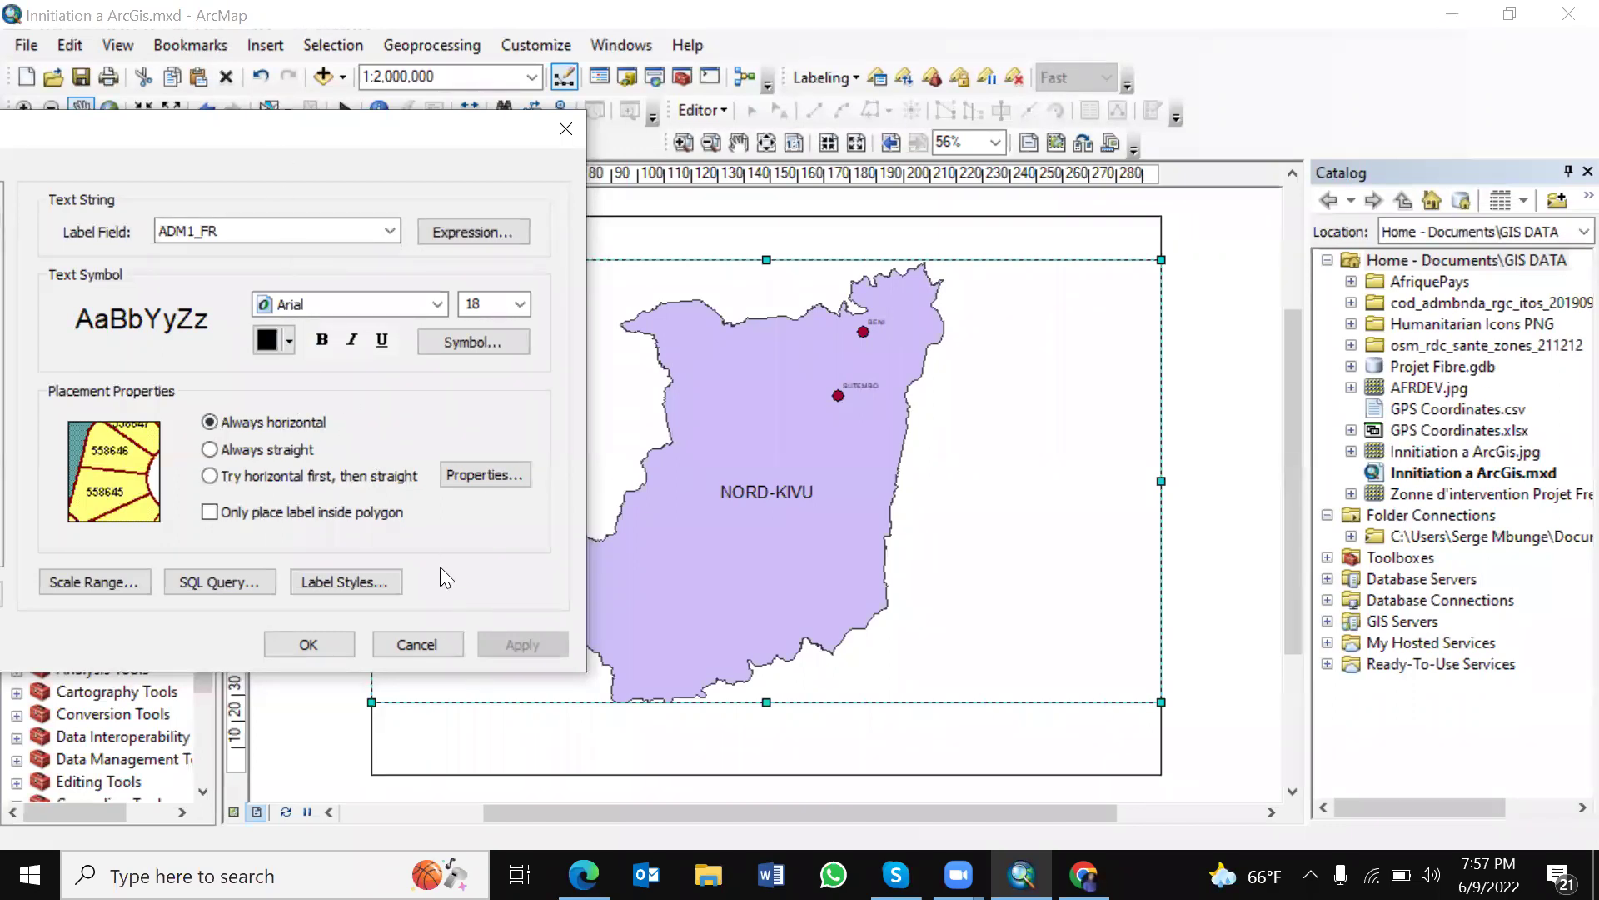
left_click(319, 645)
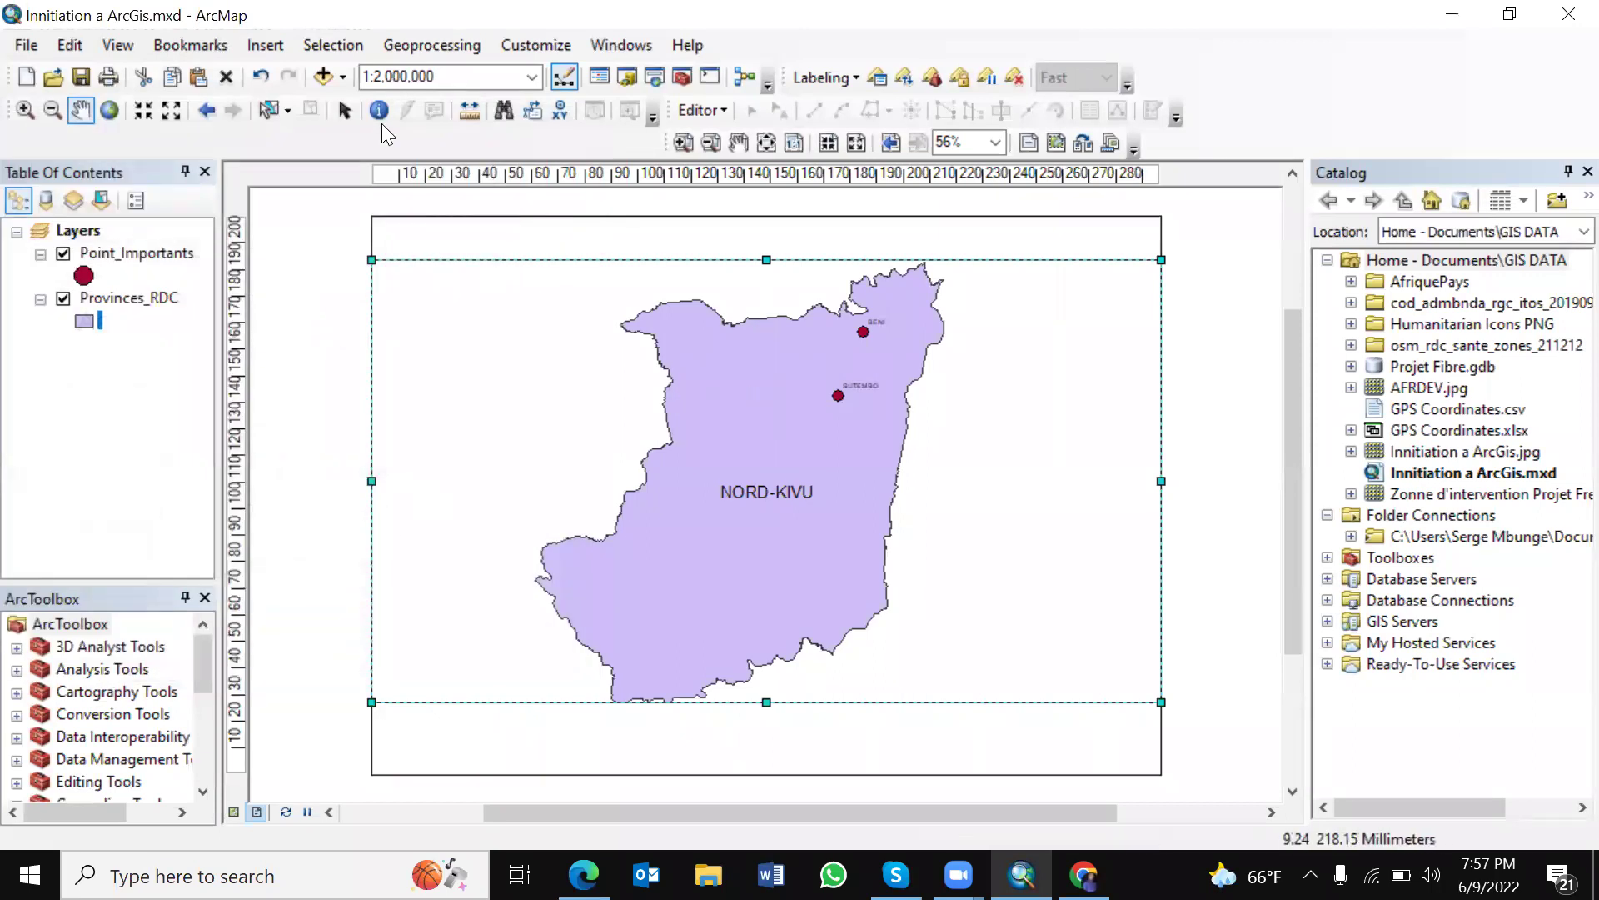
Step: Enlarge the labels of the Point_Importants layer, trying size 12 and settling on size 16
left_click(878, 78)
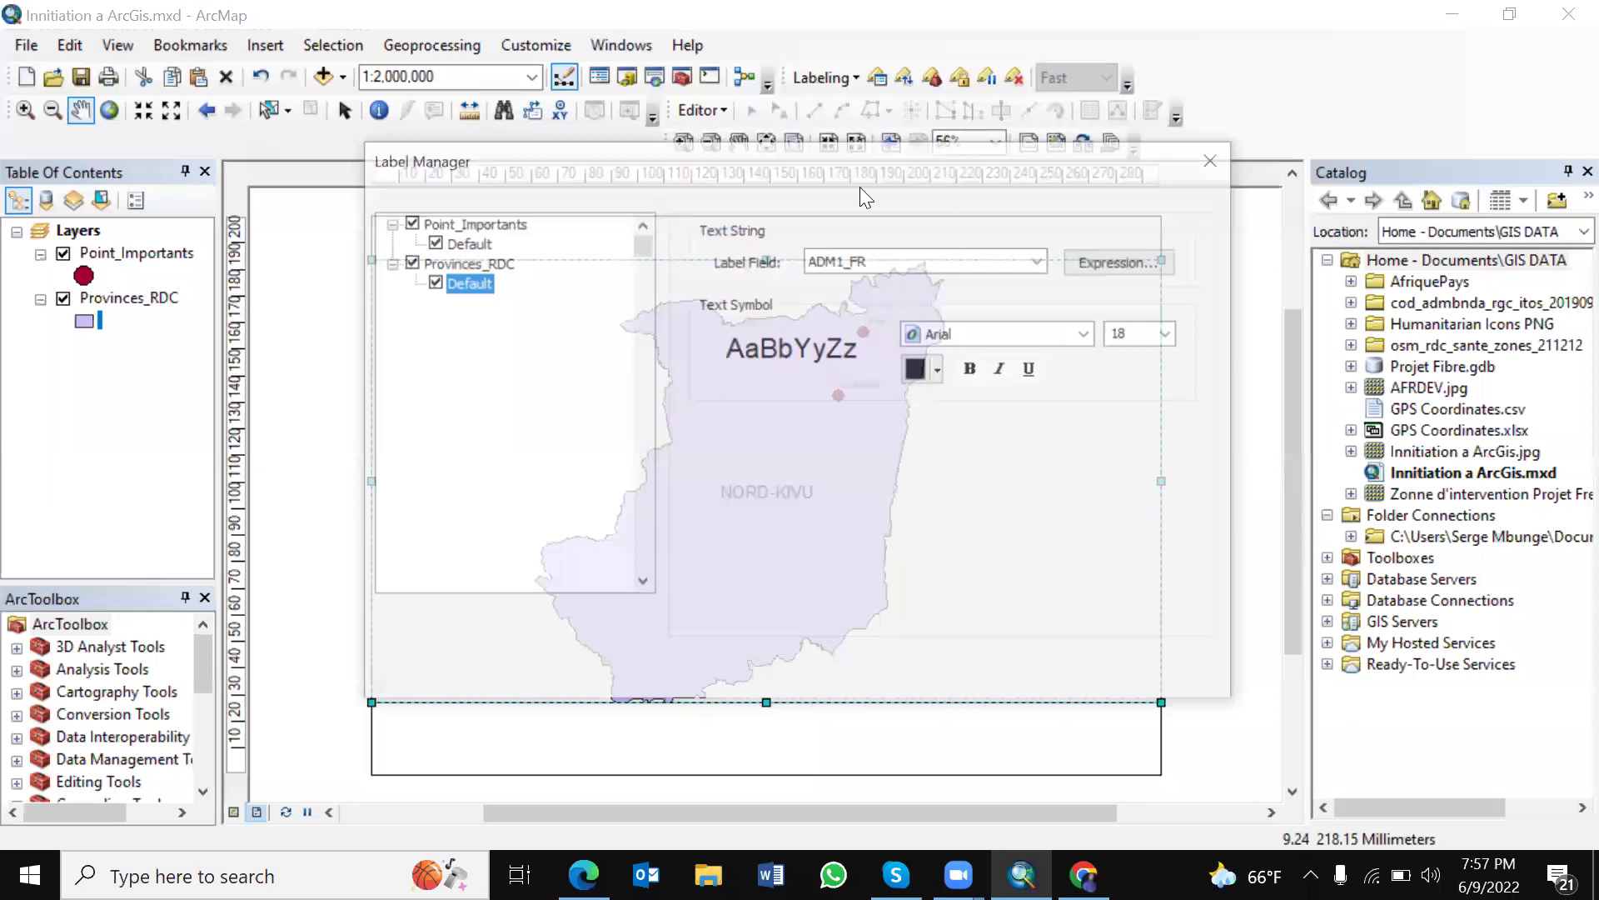
left_click(468, 242)
left_click_drag(841, 170, 83, 74)
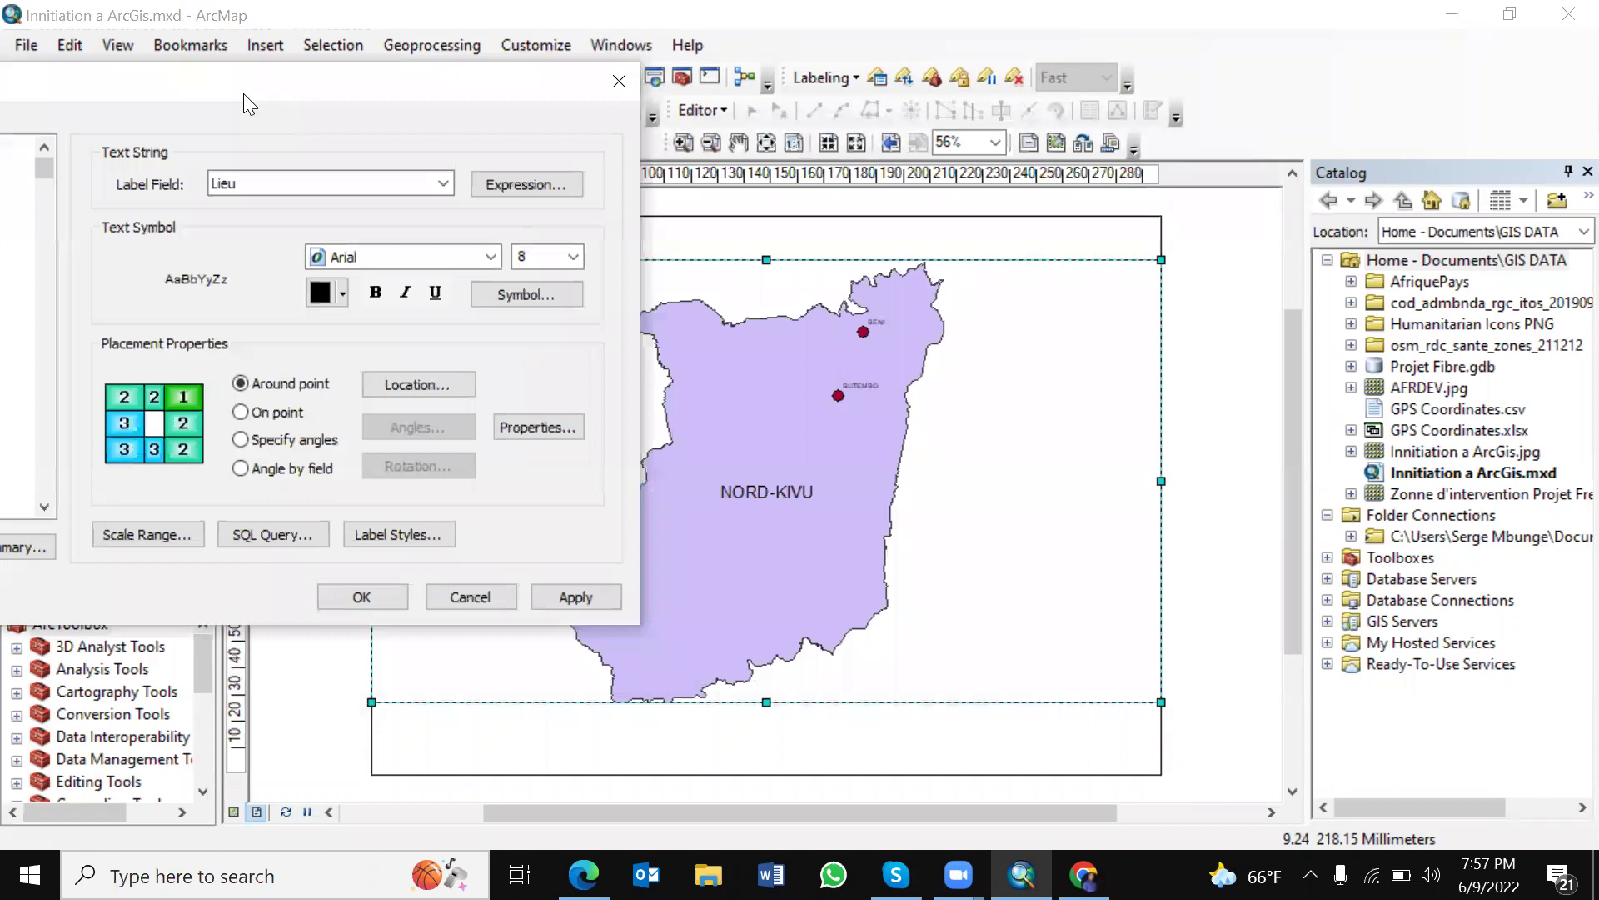
left_click(578, 254)
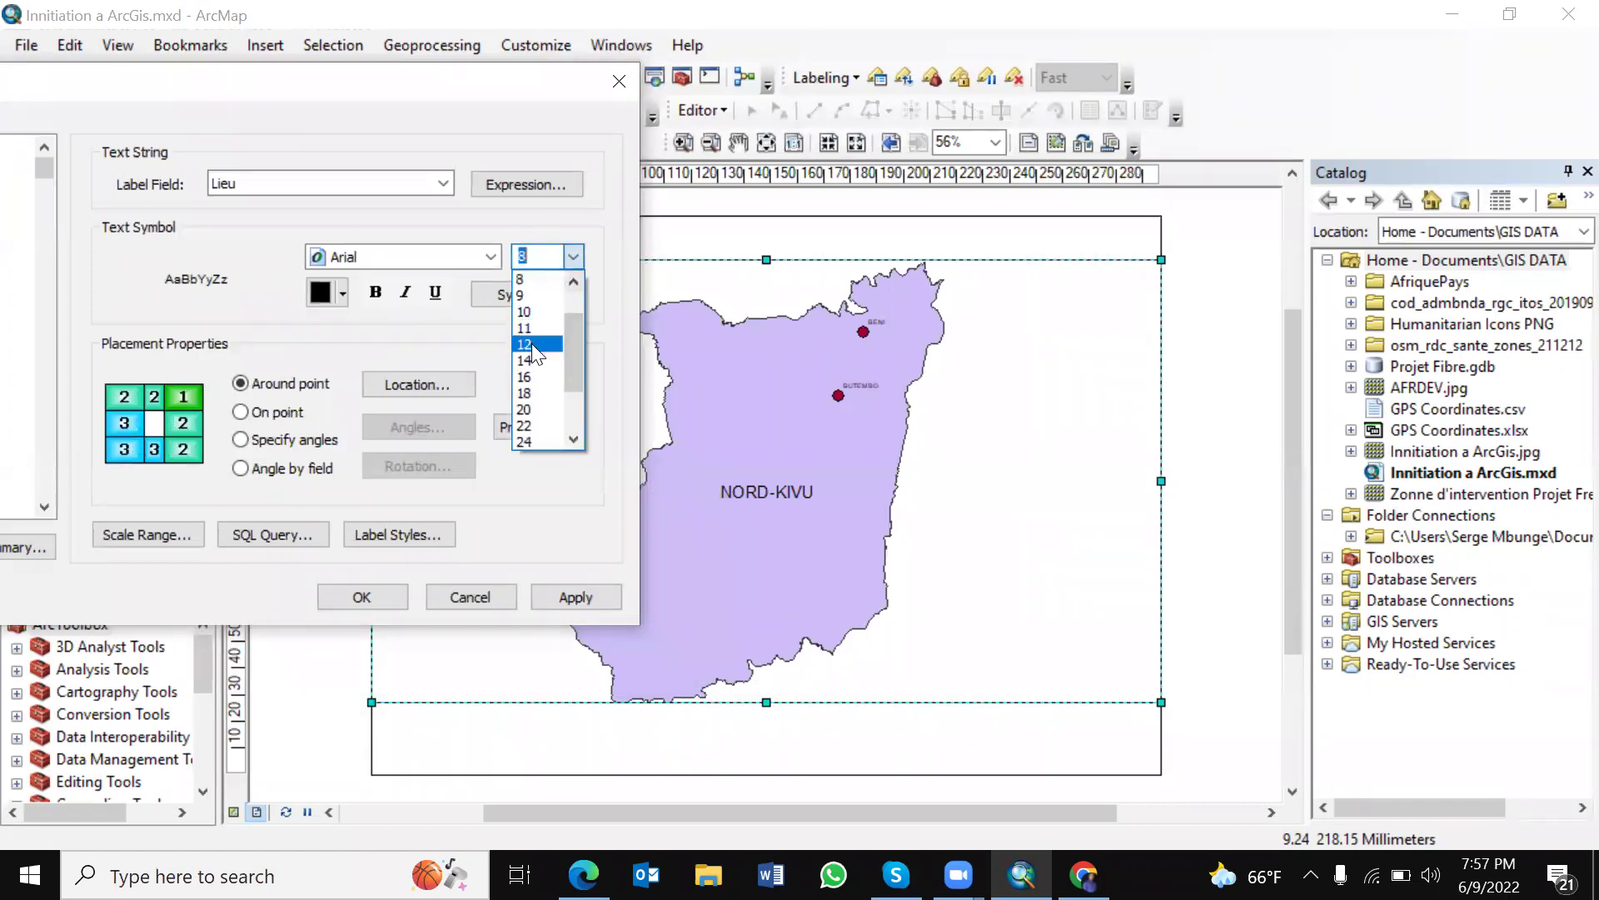
left_click(532, 343)
left_click(571, 598)
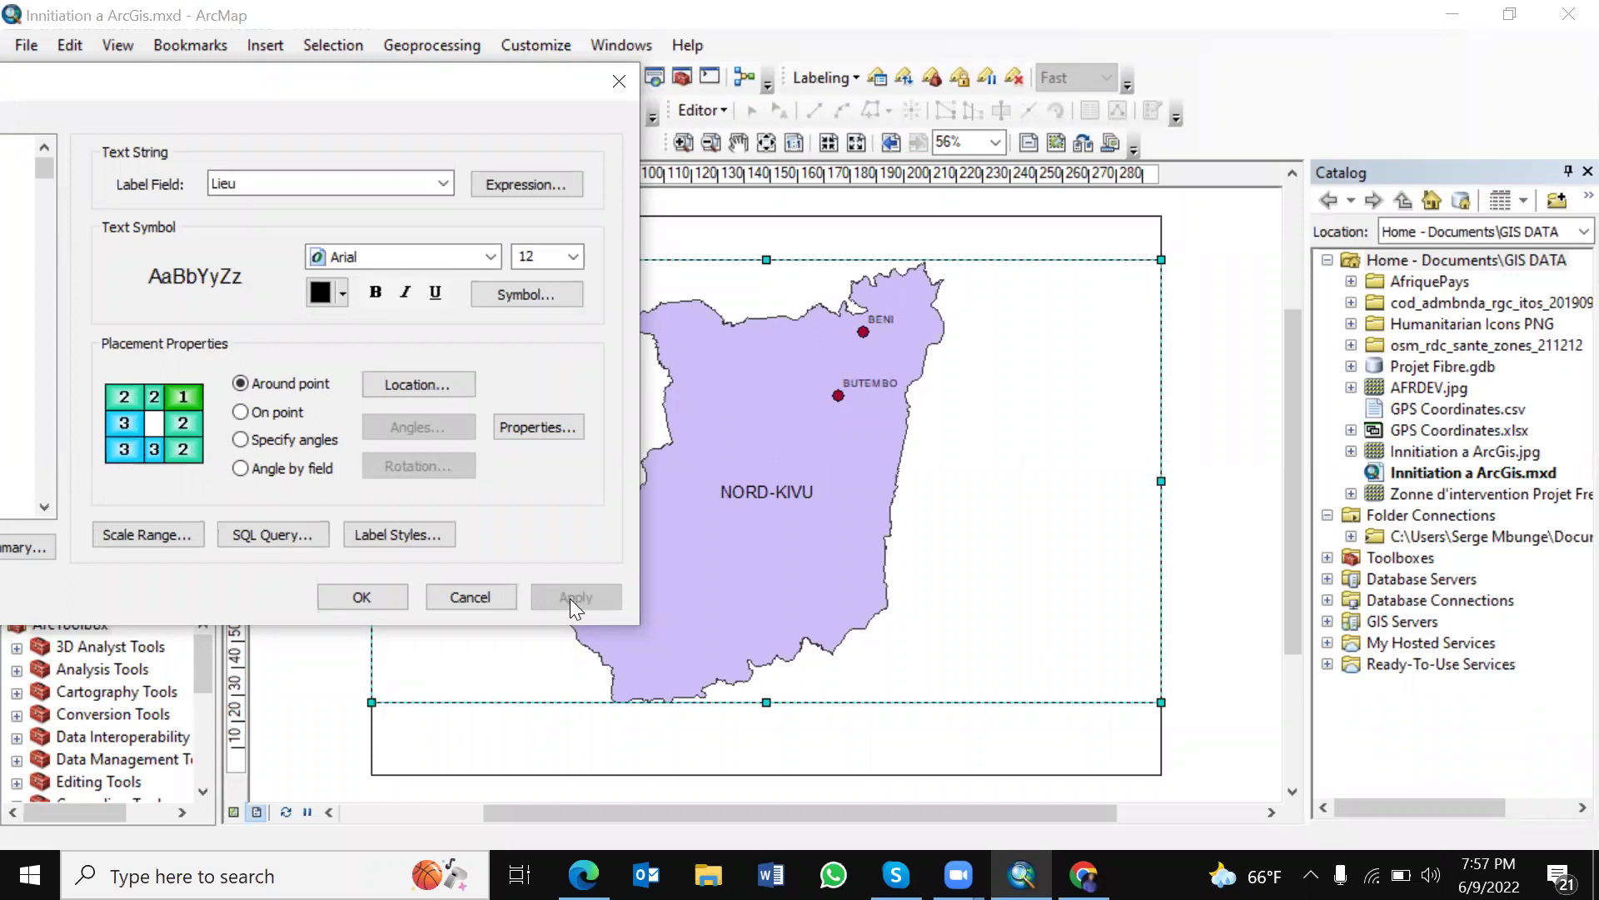
left_click(575, 256)
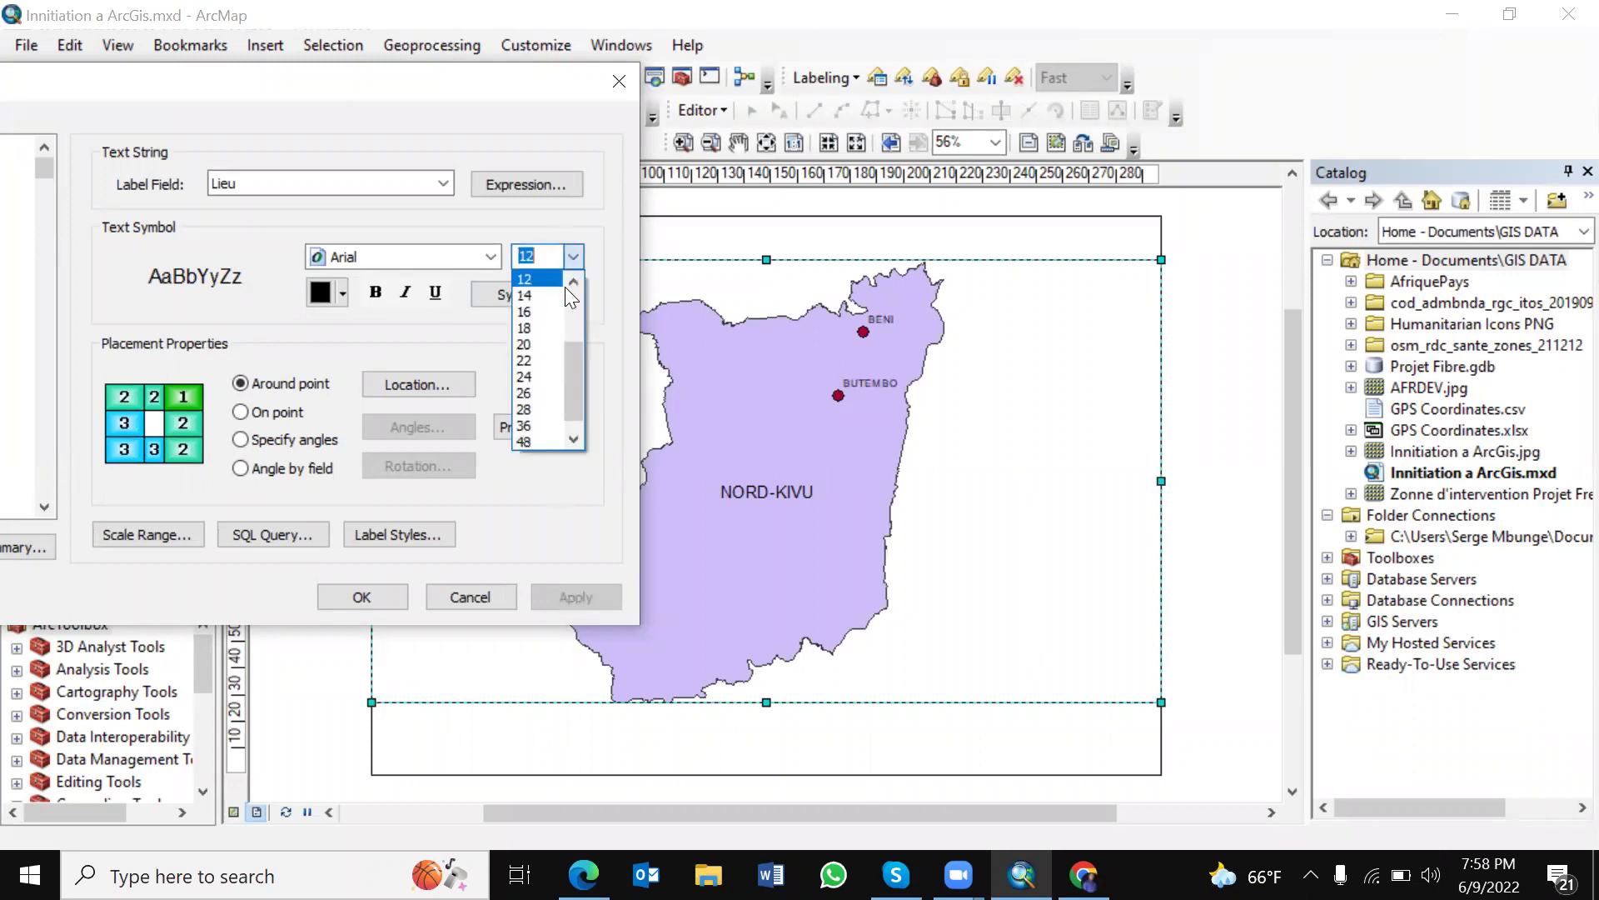
left_click(538, 311)
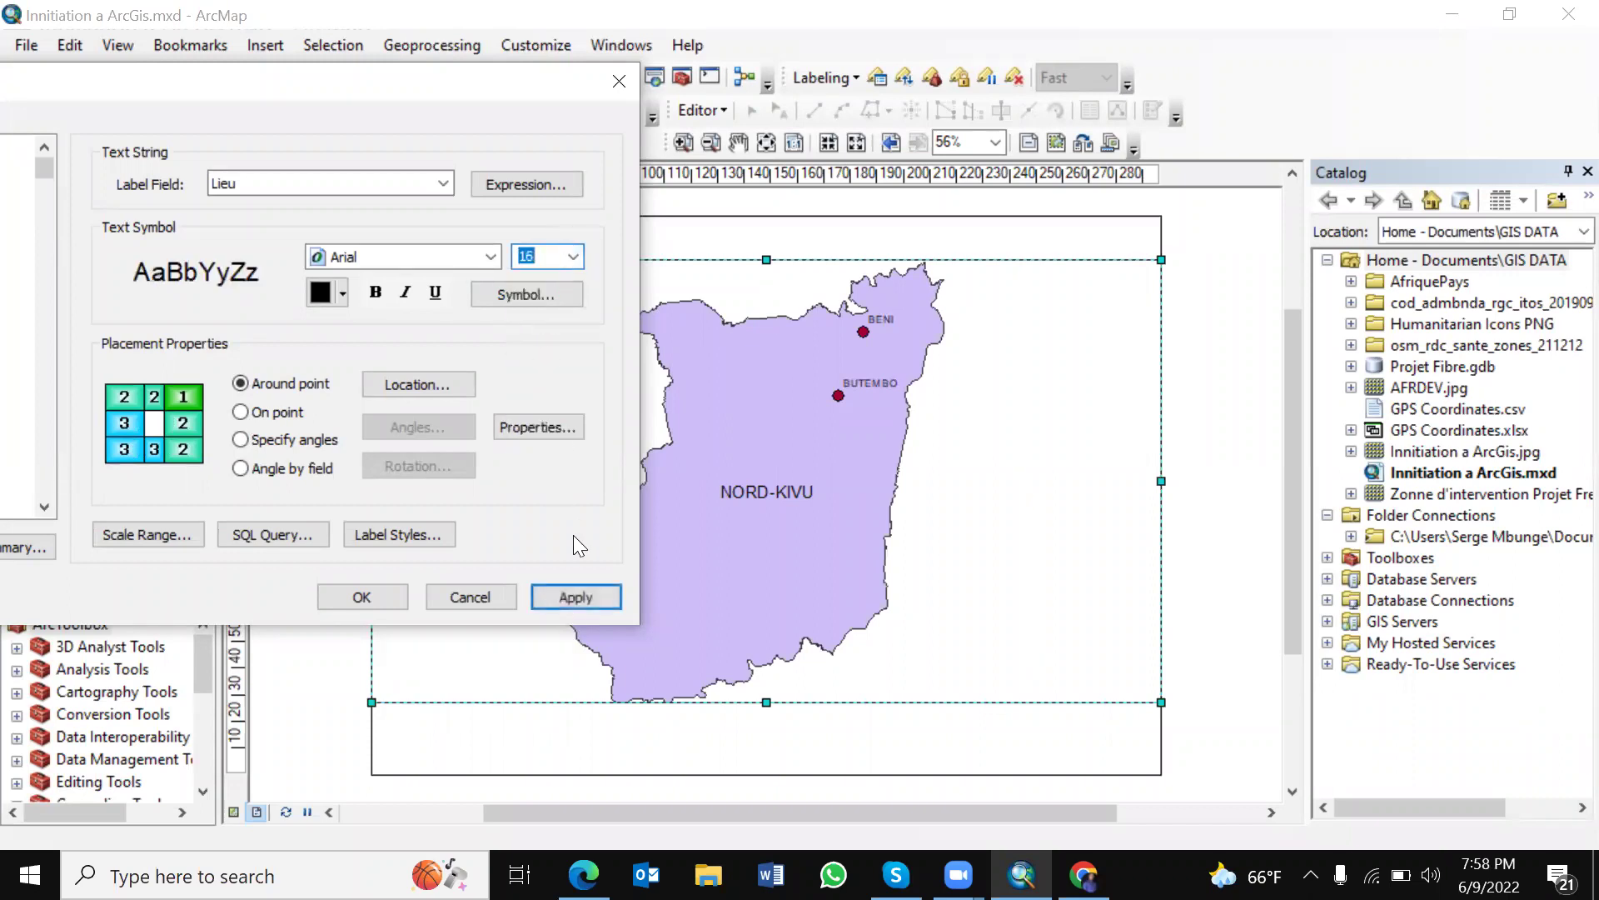
left_click(577, 598)
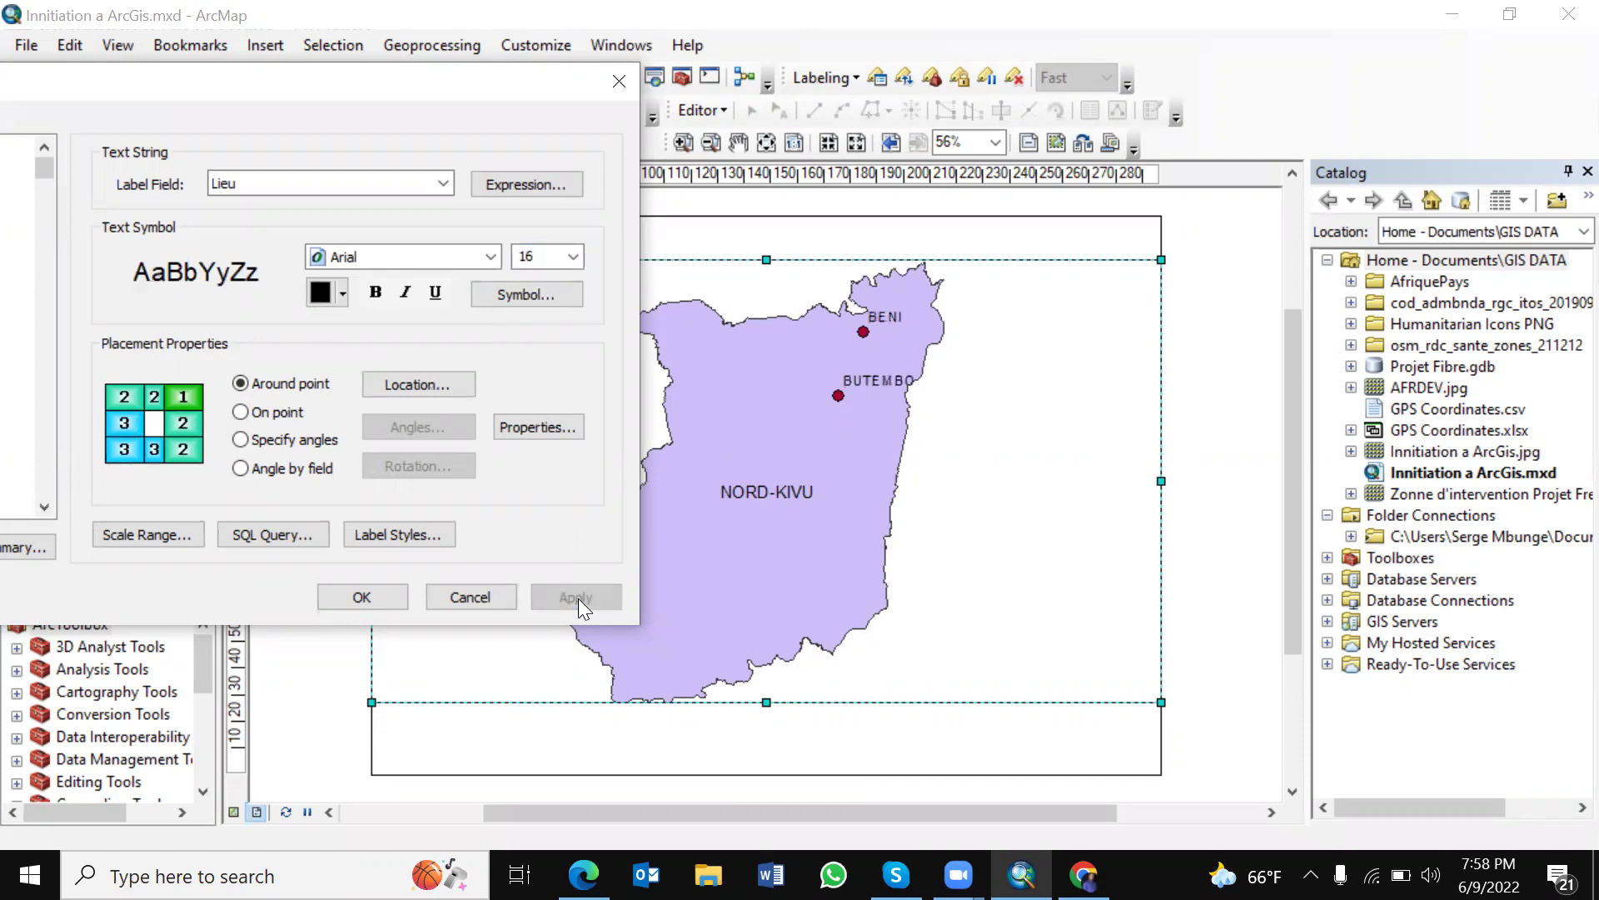
left_click(360, 598)
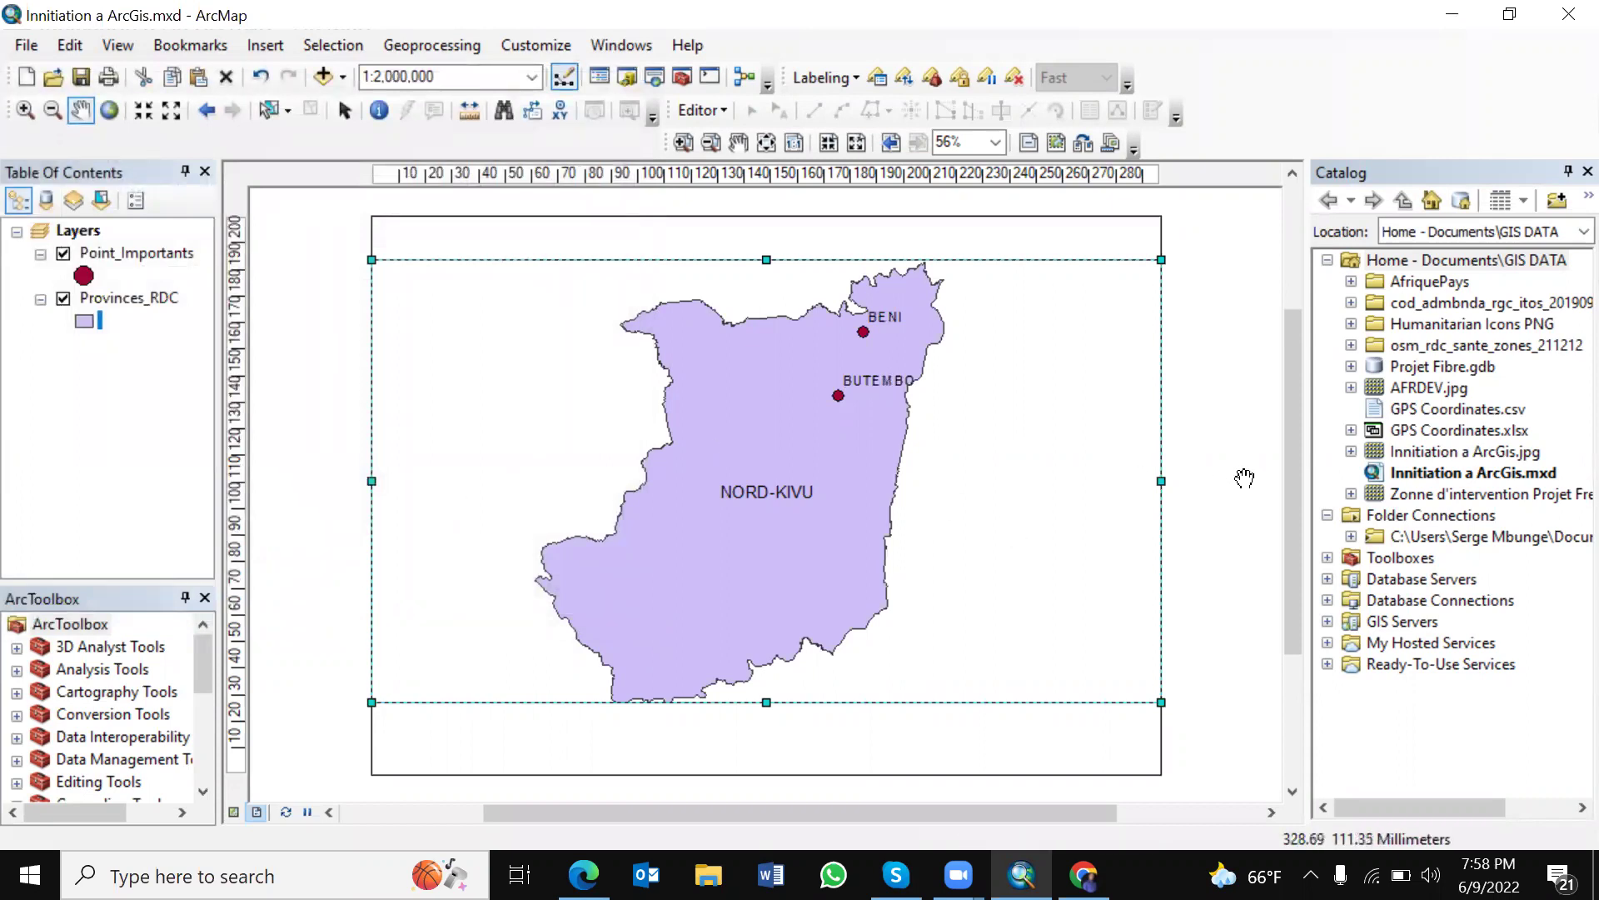
Step: Deselect the data frame and start a one-column legend of Point_Importants and Provinces_RDC, keeping the title "Legend"
left_click(347, 108)
left_click(333, 291)
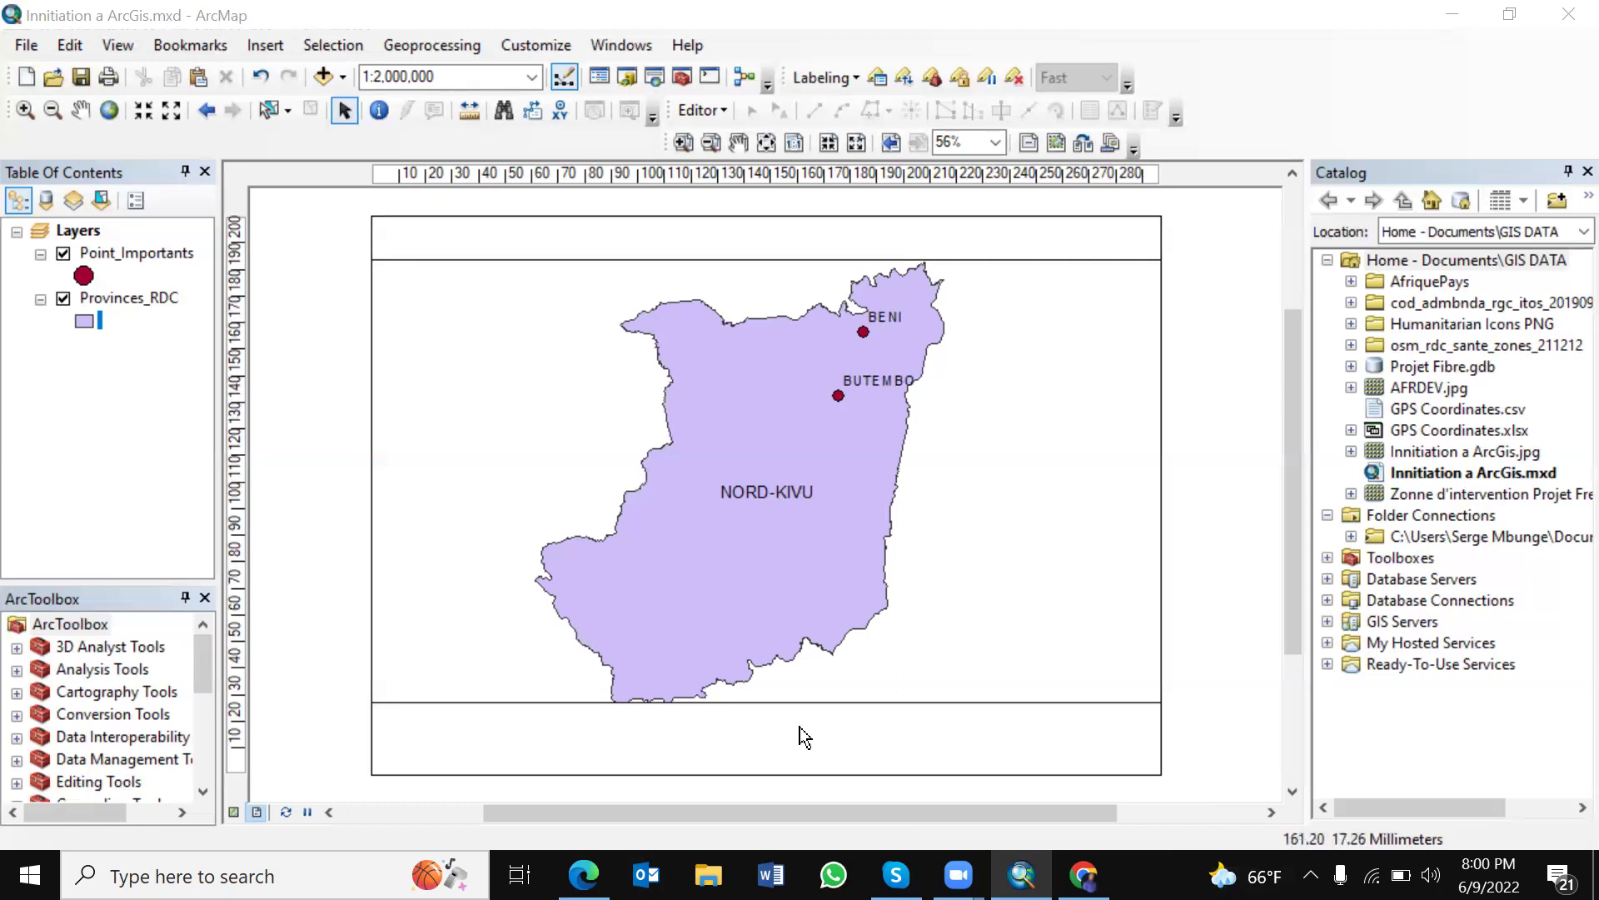
left_click(261, 50)
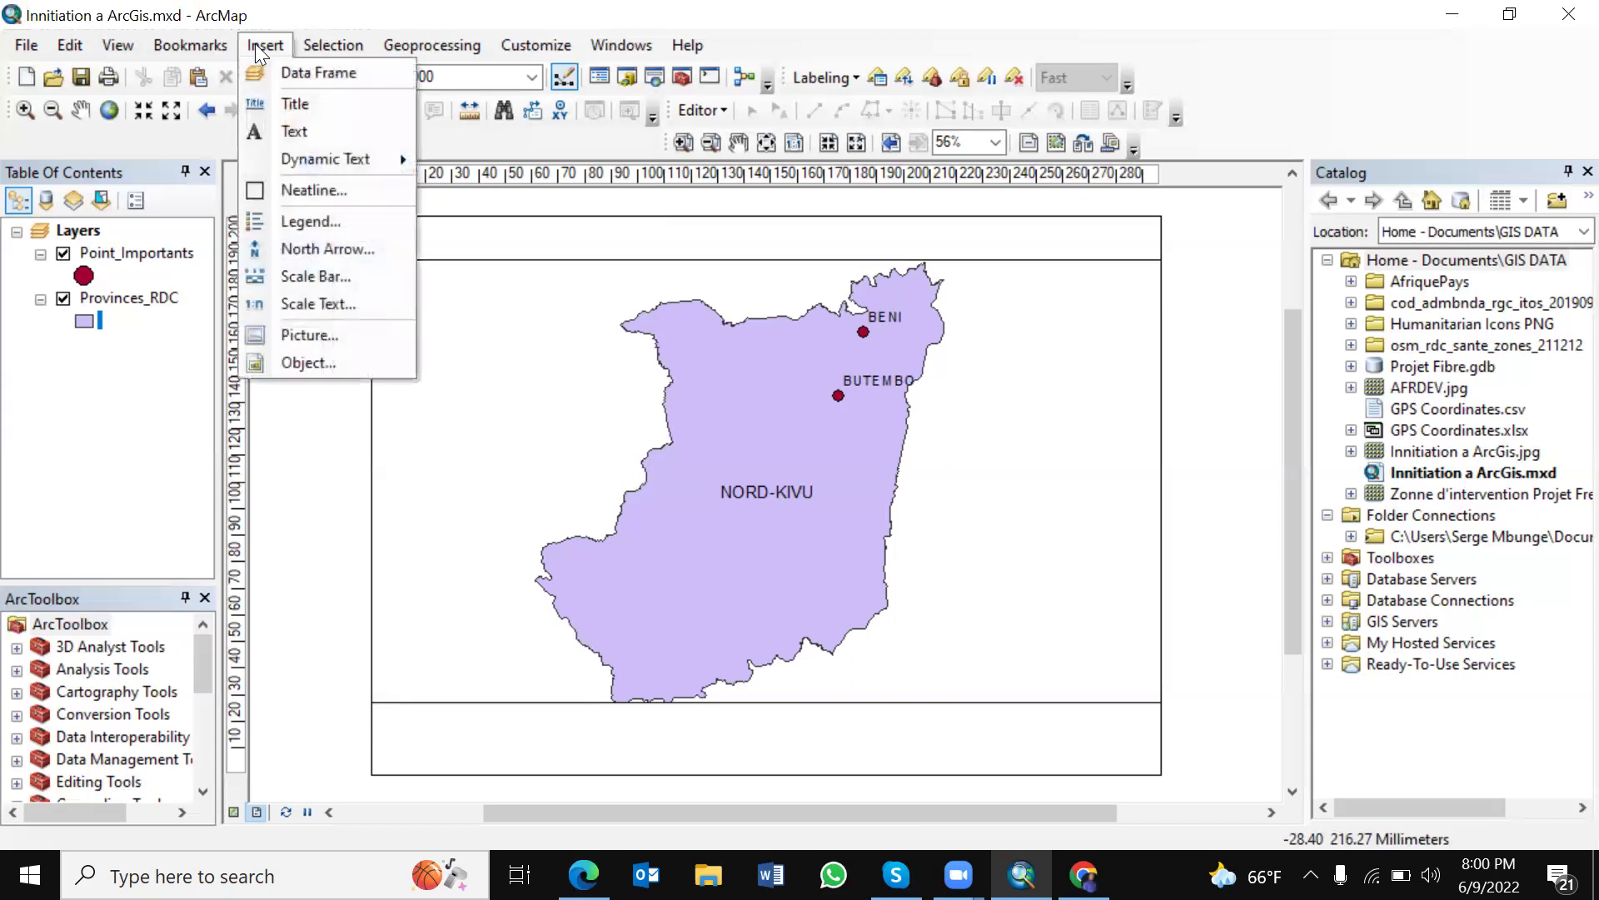
left_click(304, 221)
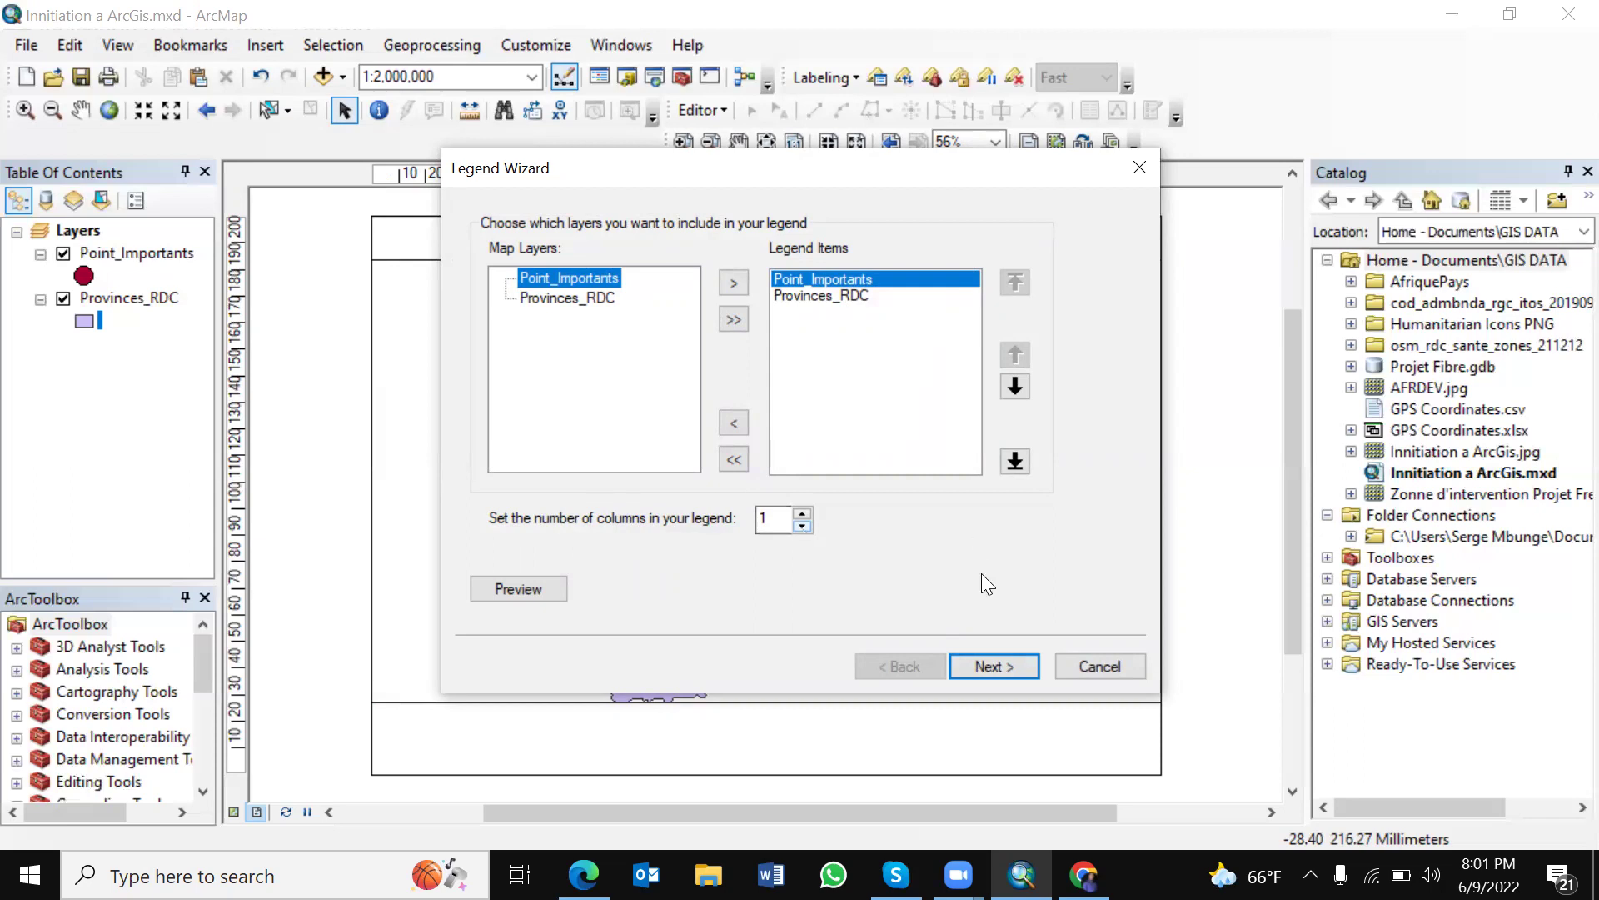
left_click(998, 668)
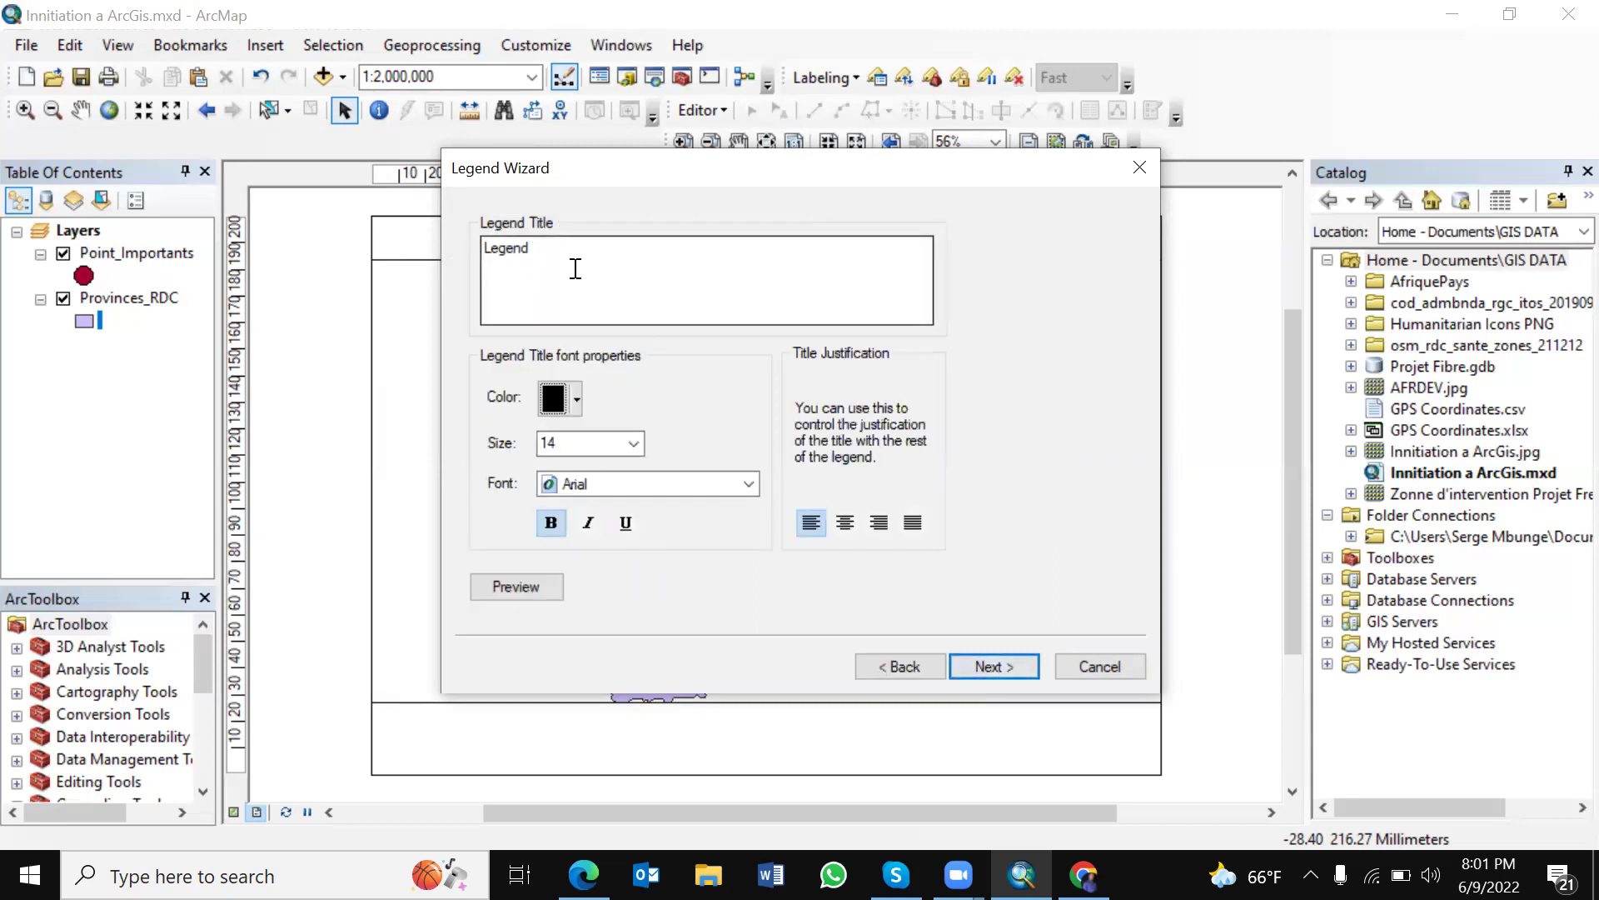
left_click(548, 251)
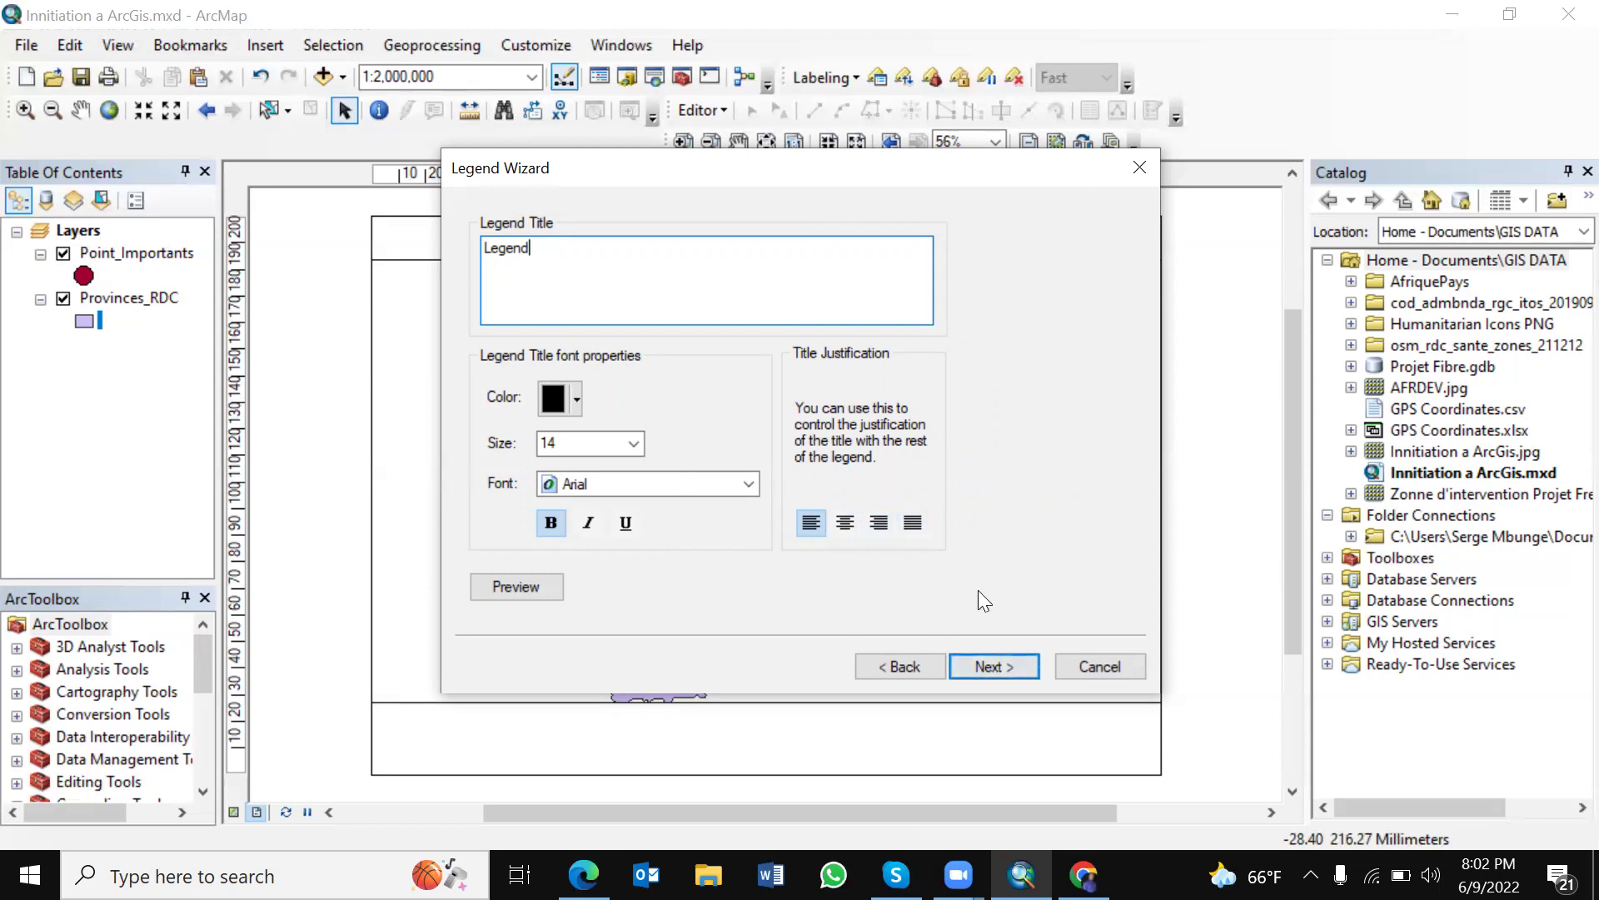
left_click(998, 663)
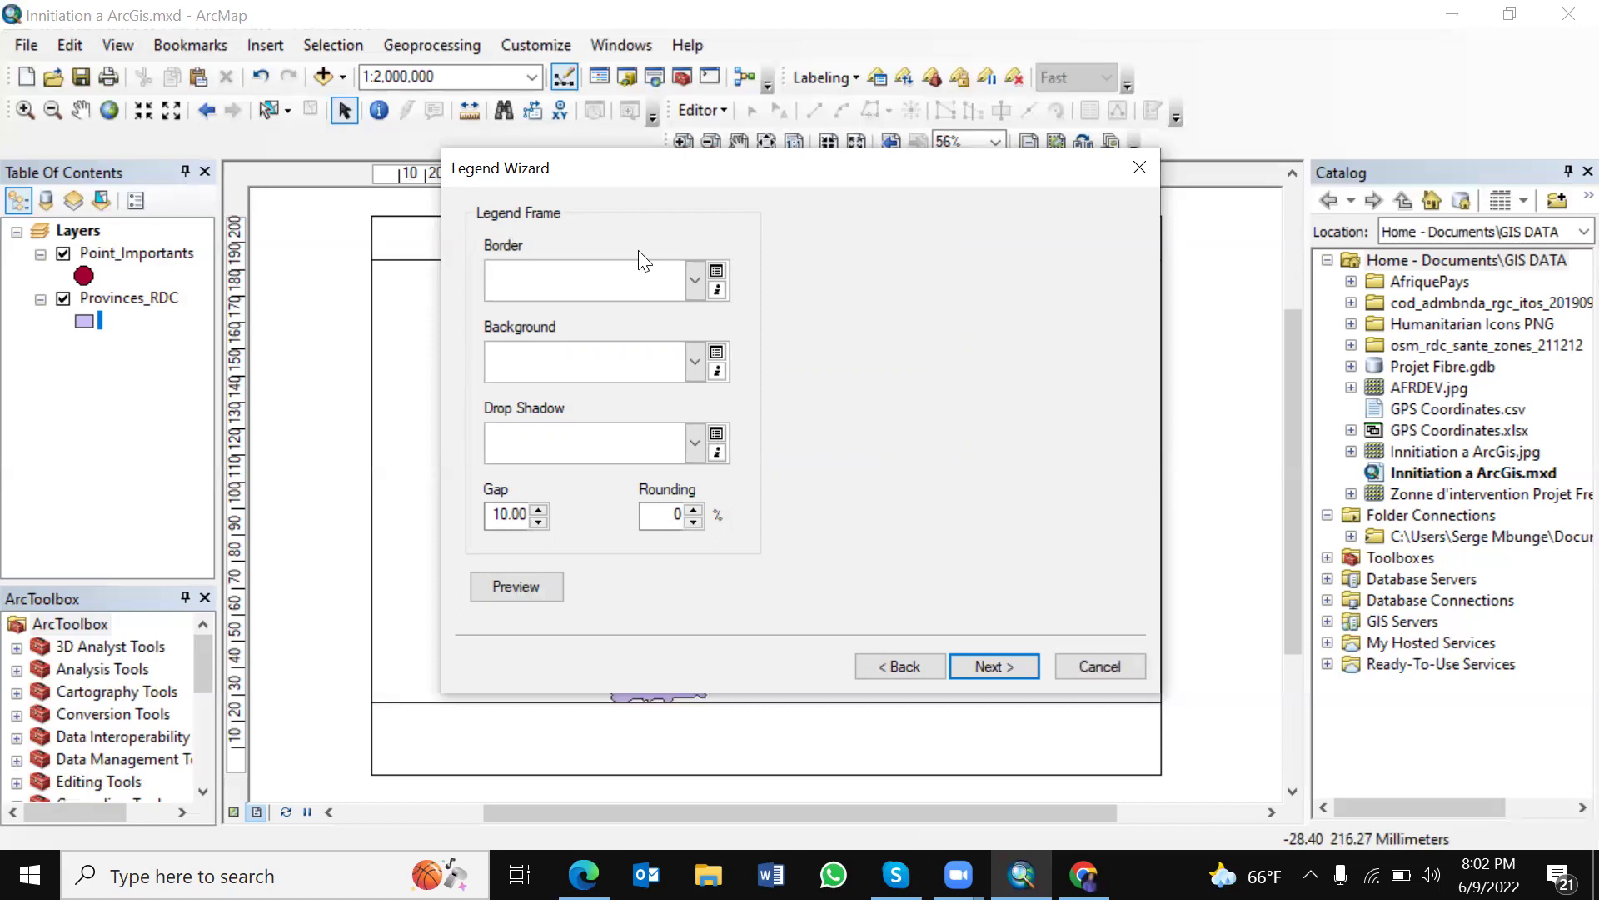
Step: Leave the legend frame without border or background, keep the default patch and spacing settings, and finish the legend
left_click(696, 276)
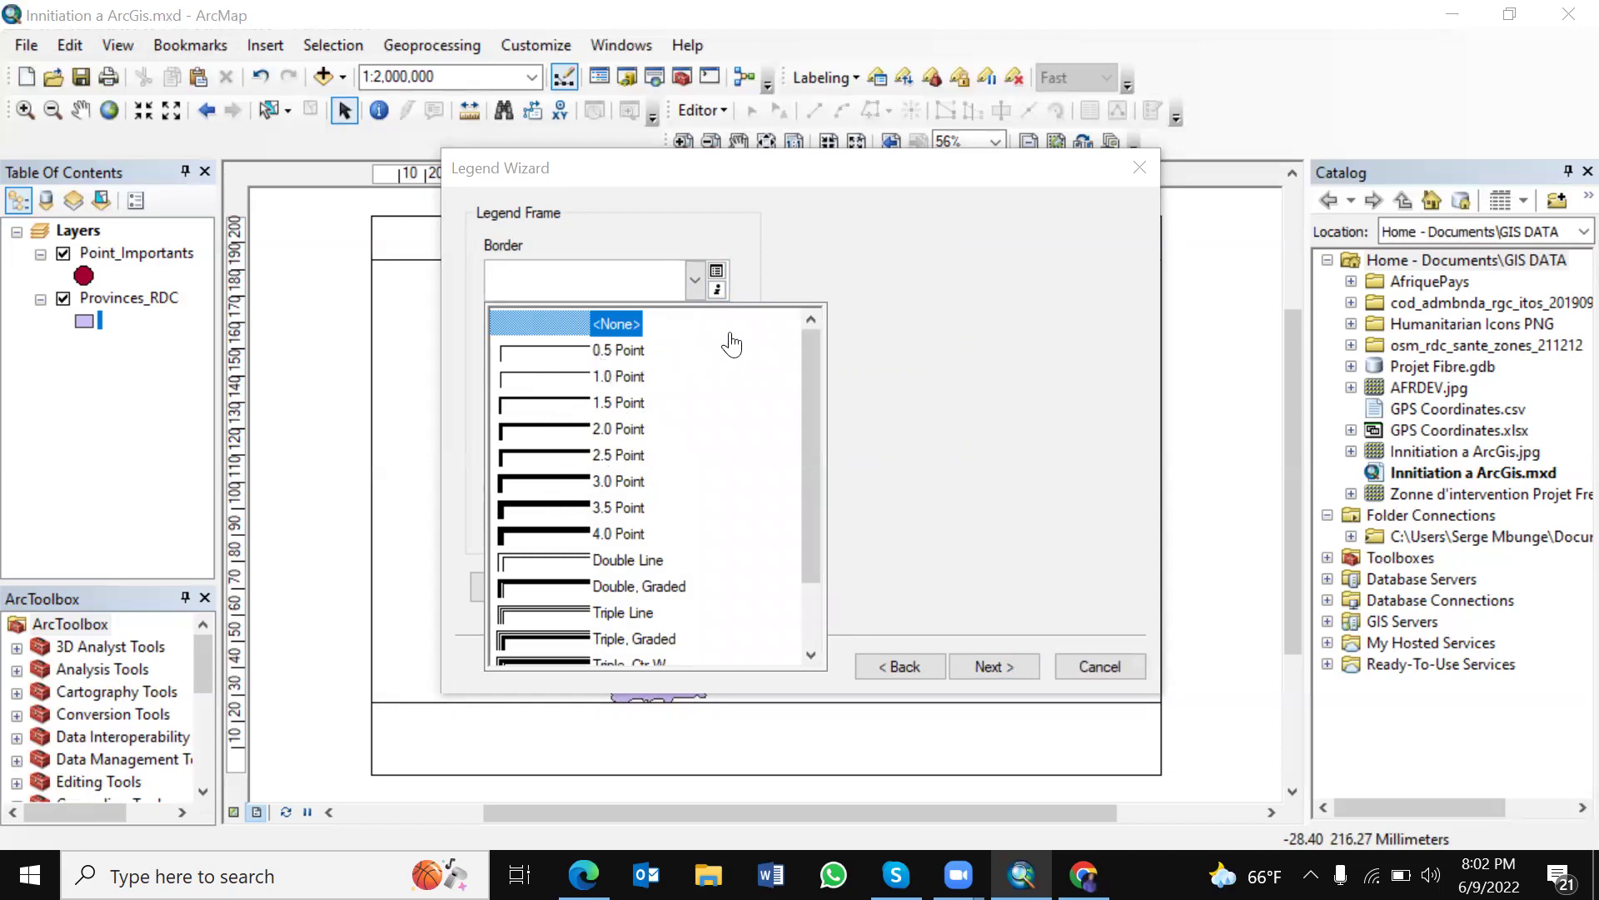
left_click(849, 223)
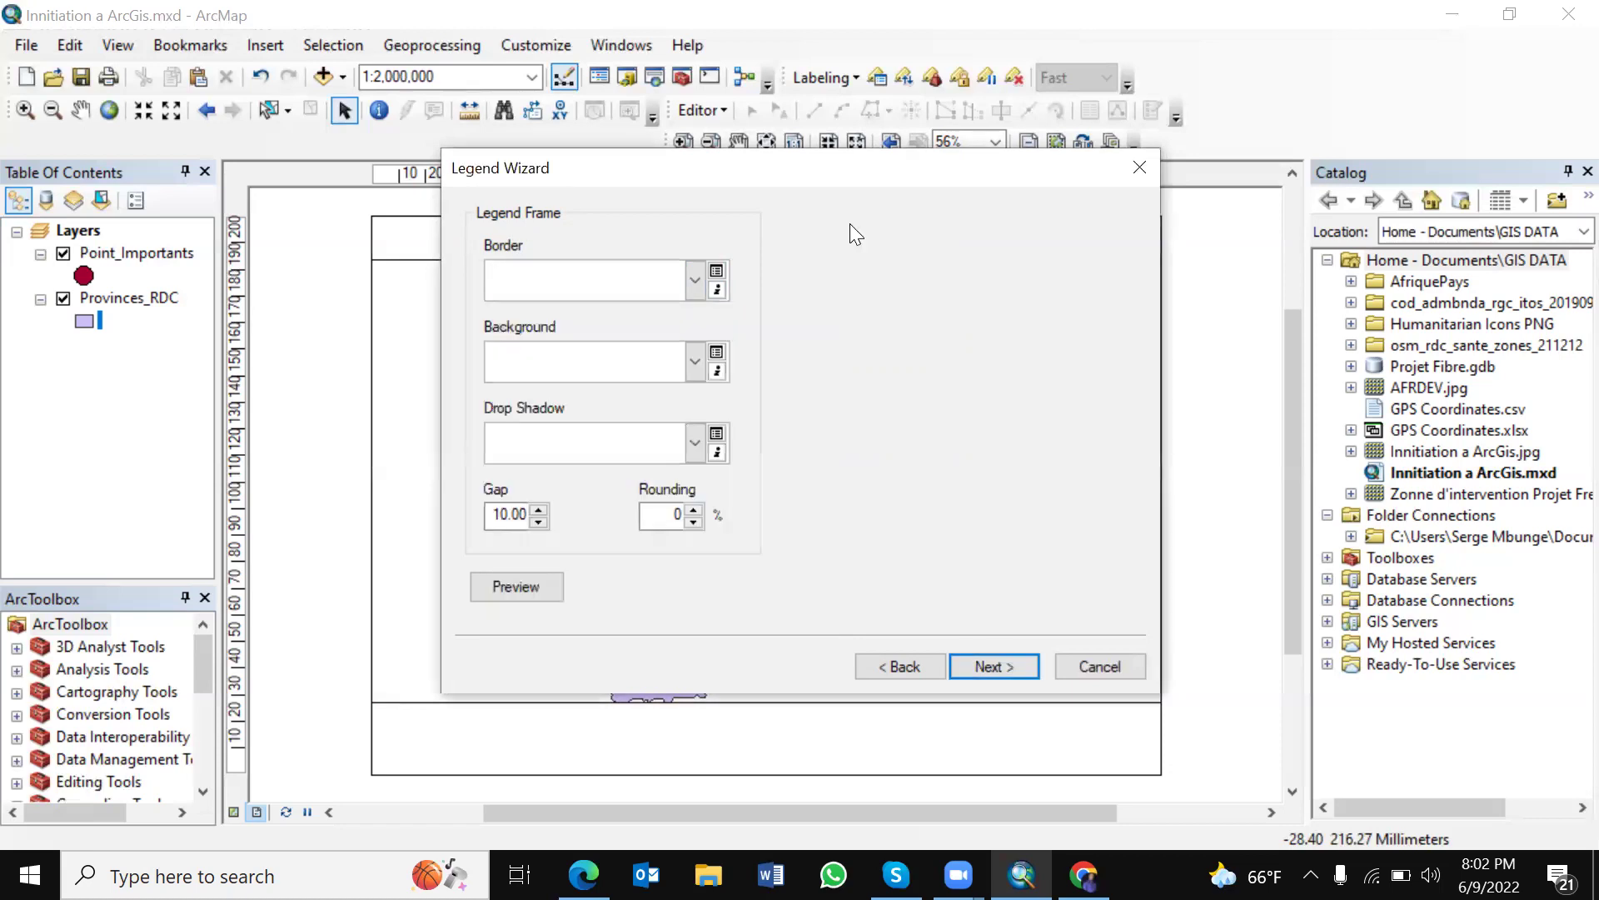
left_click(695, 367)
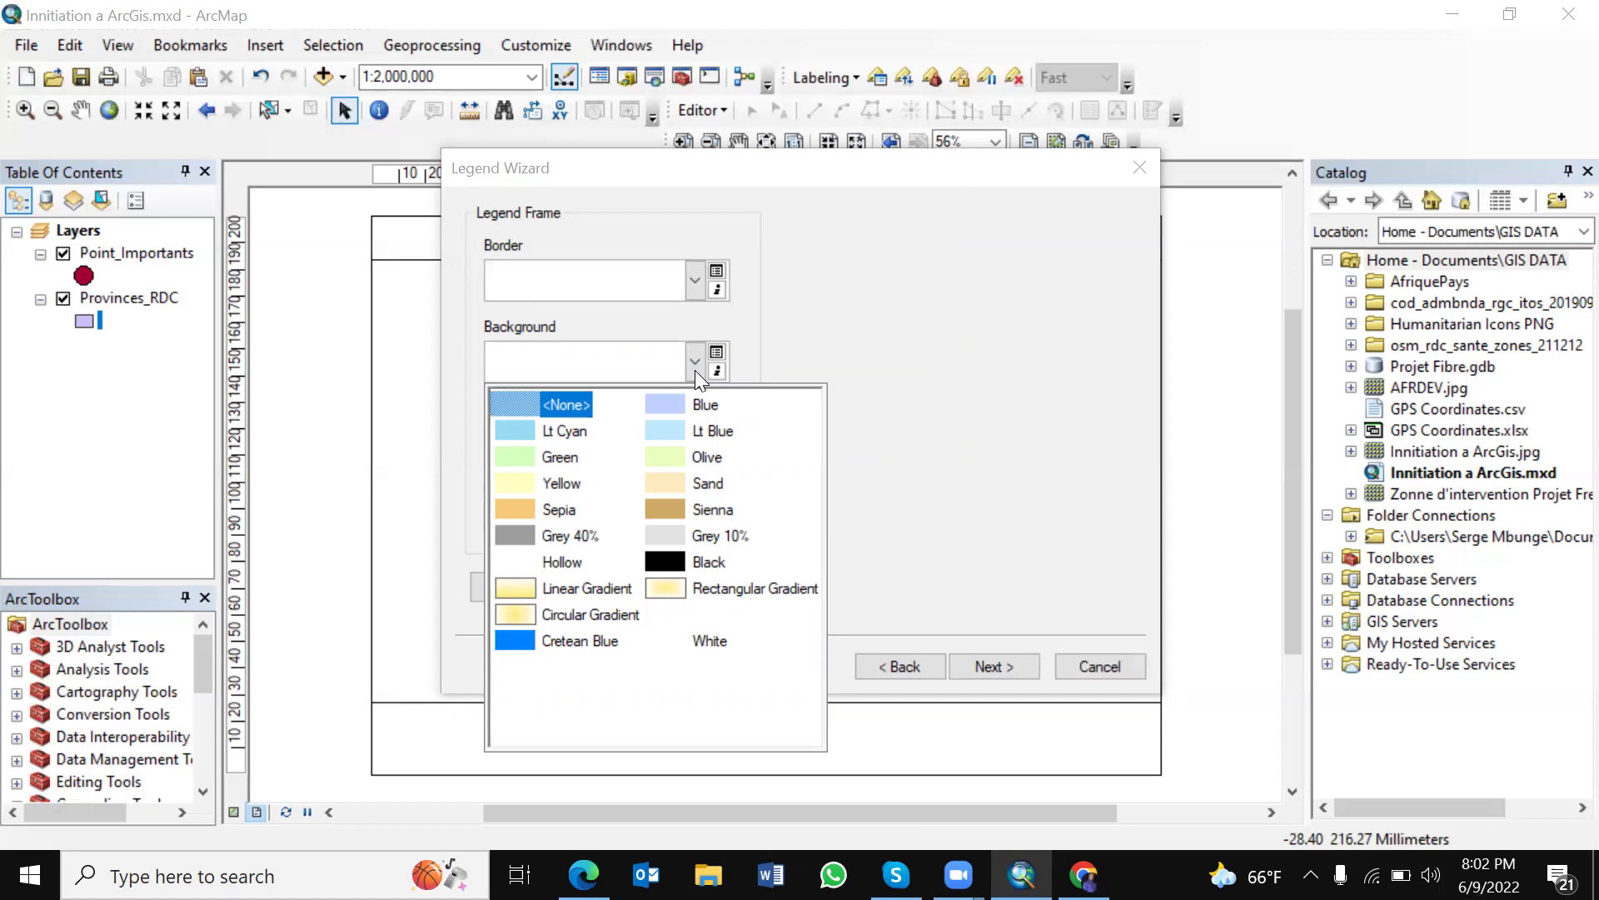
left_click(803, 295)
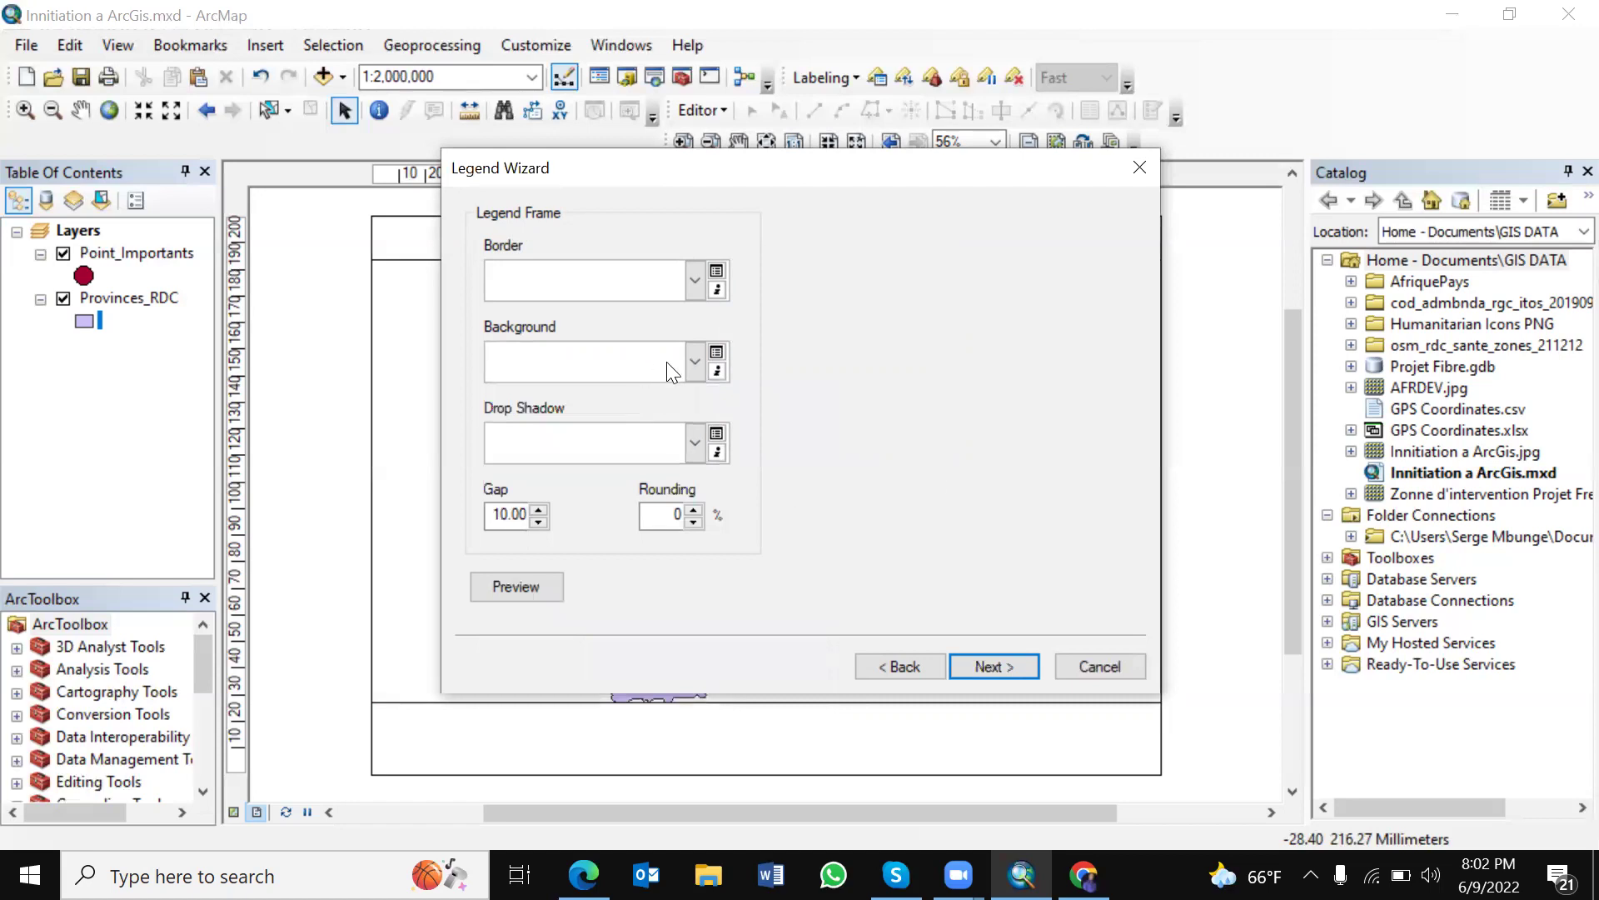
left_click(993, 664)
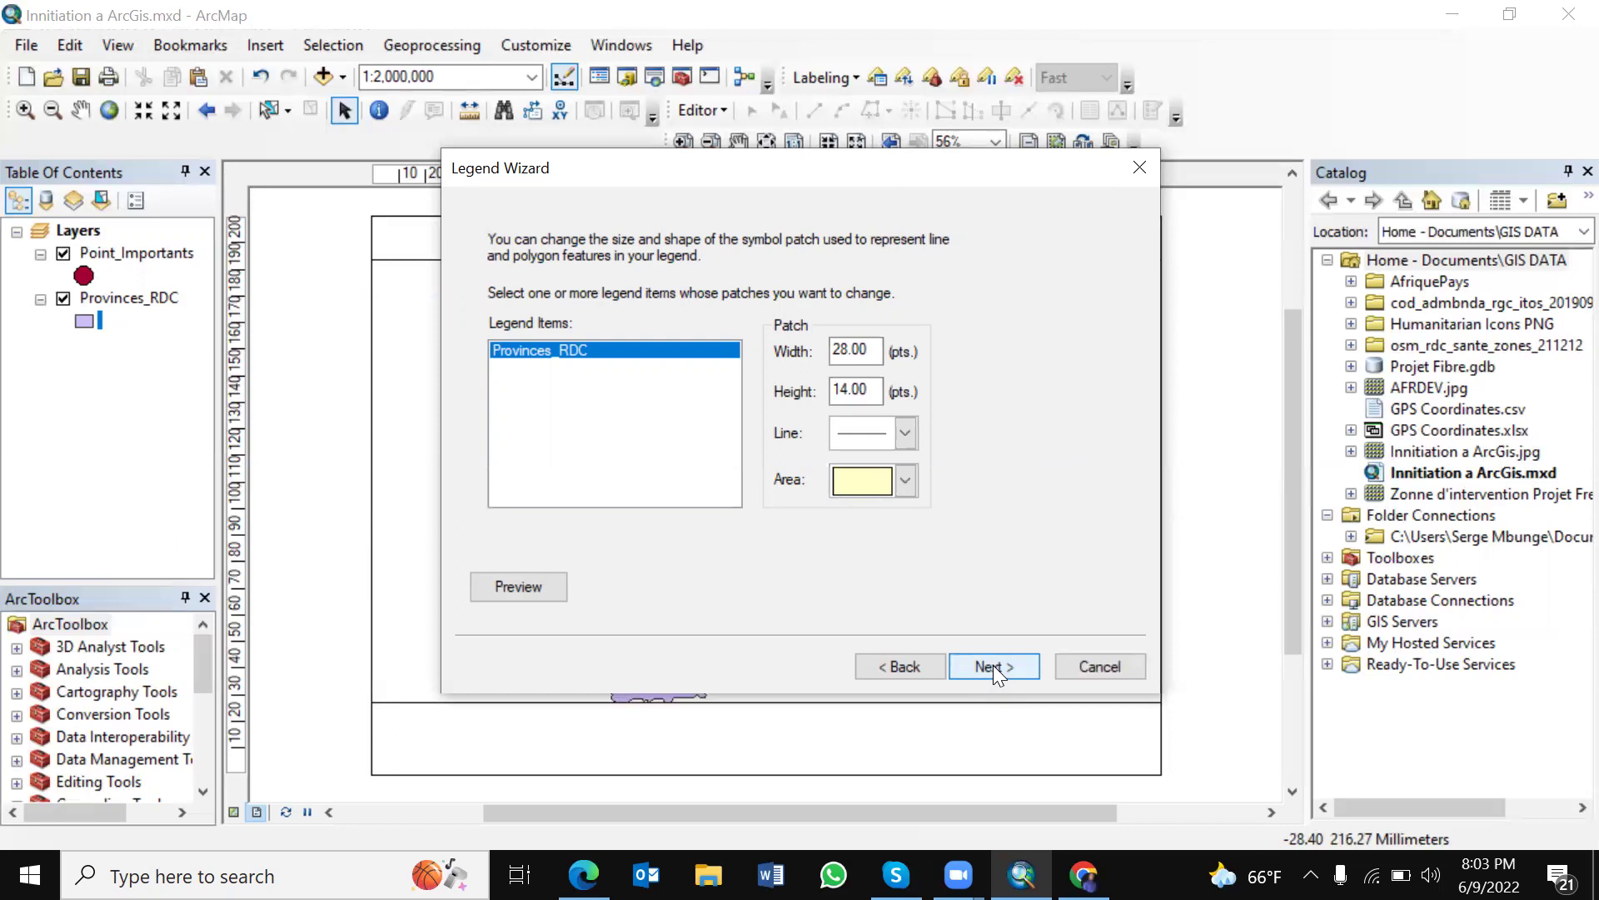
left_click(994, 667)
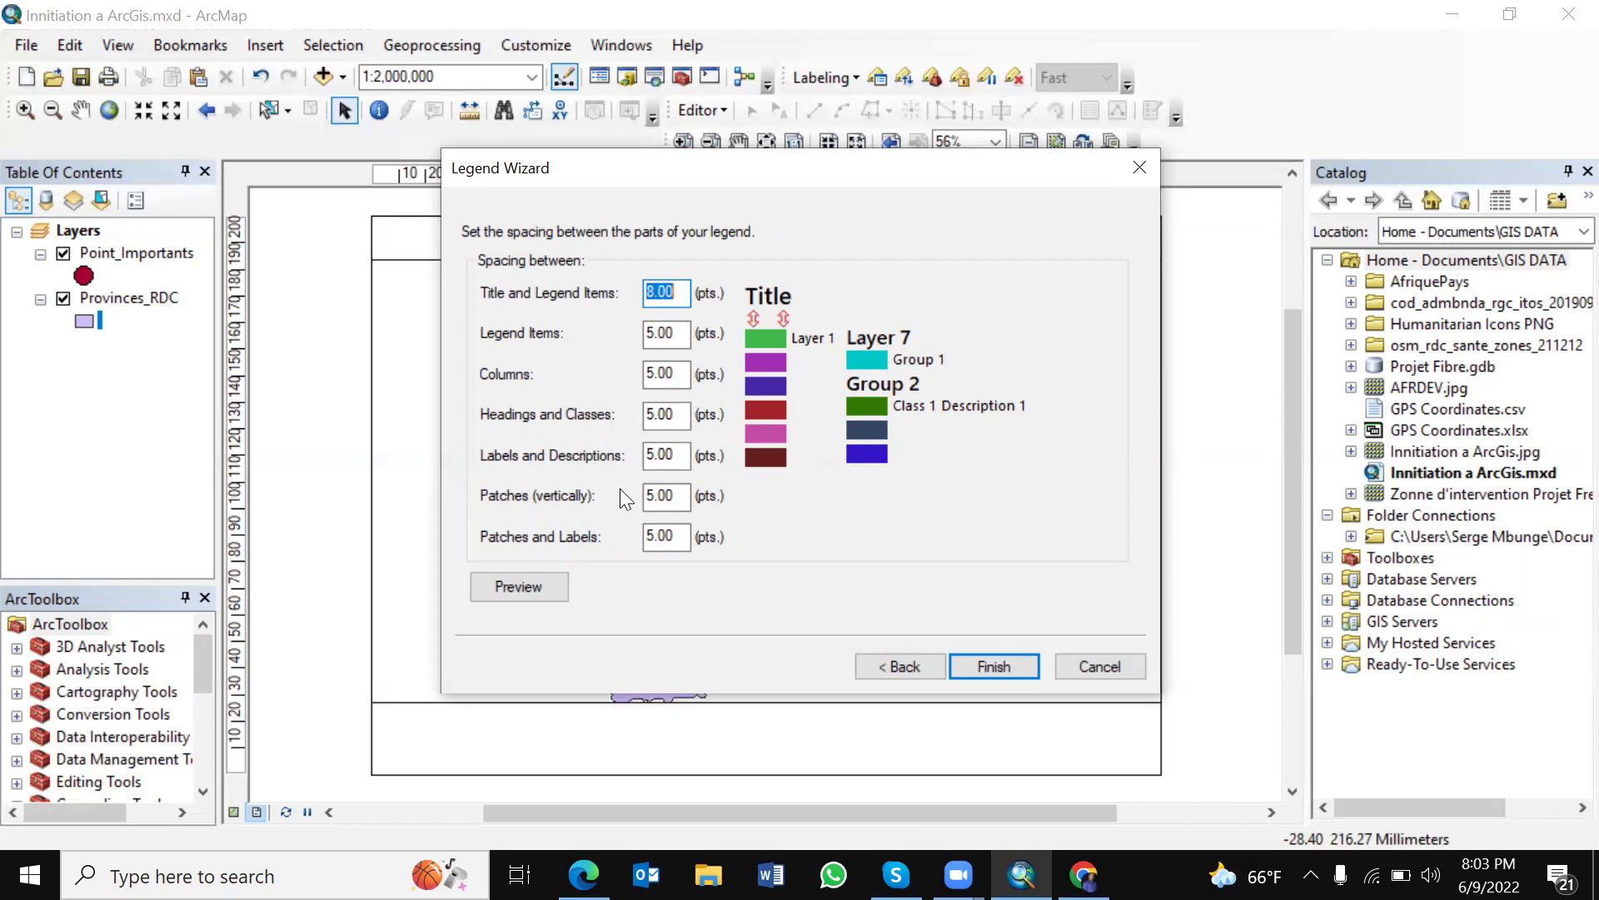
left_click(983, 666)
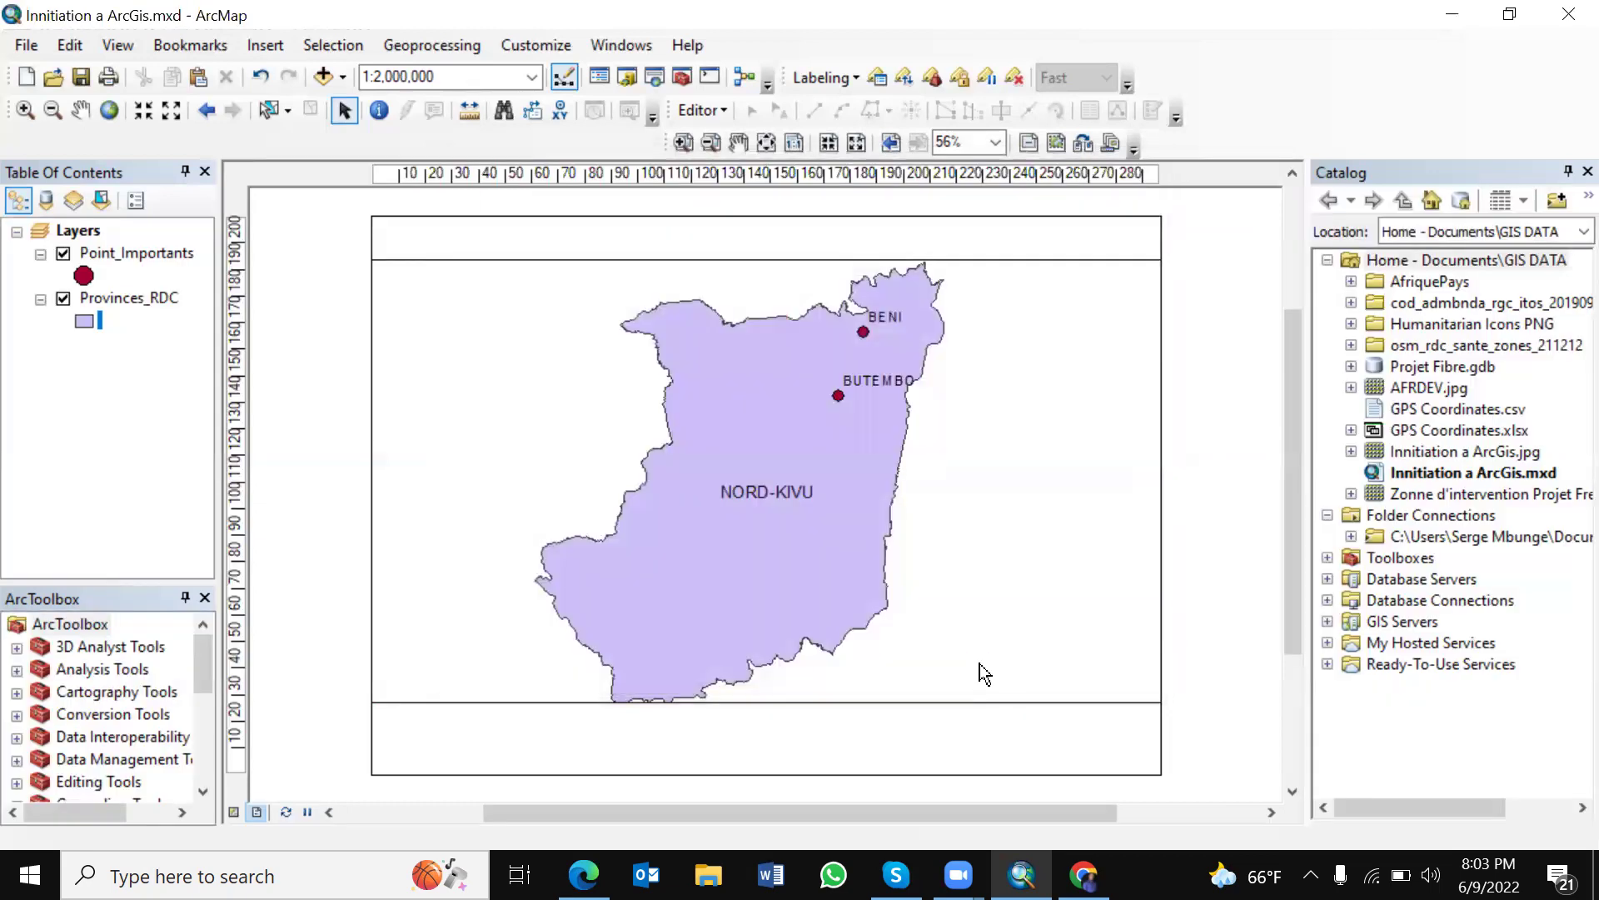
Step: Move the legend to the lower-right corner of the data frame, enlarge it, and place it slightly inside the frame's edges
left_click_drag(671, 537, 1035, 593)
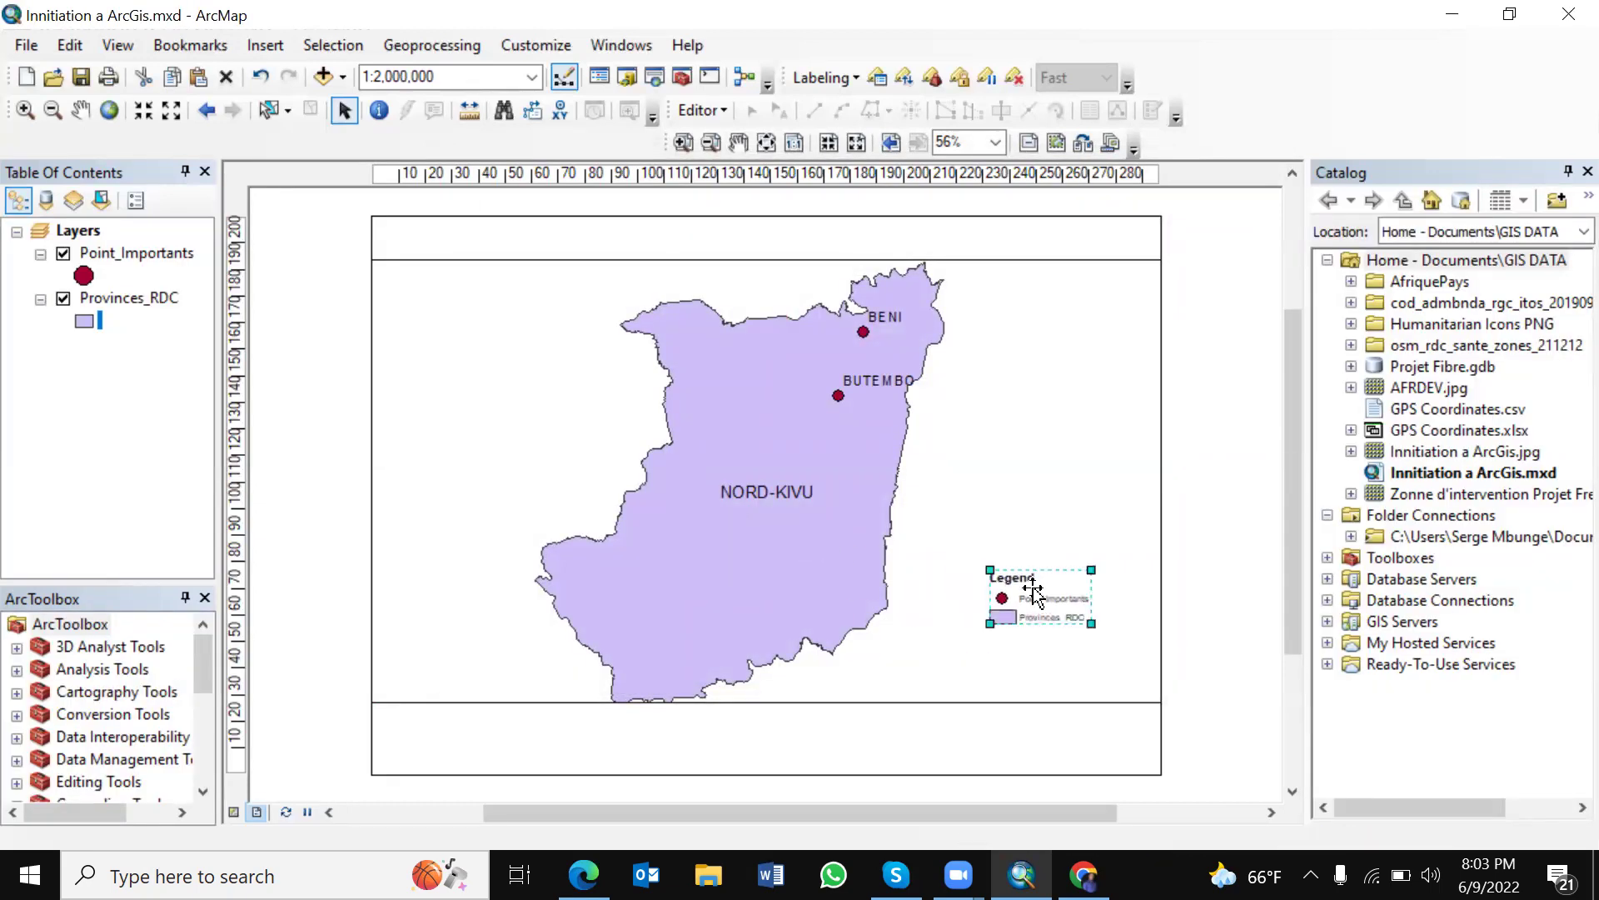
left_click_drag(1092, 622, 1141, 670)
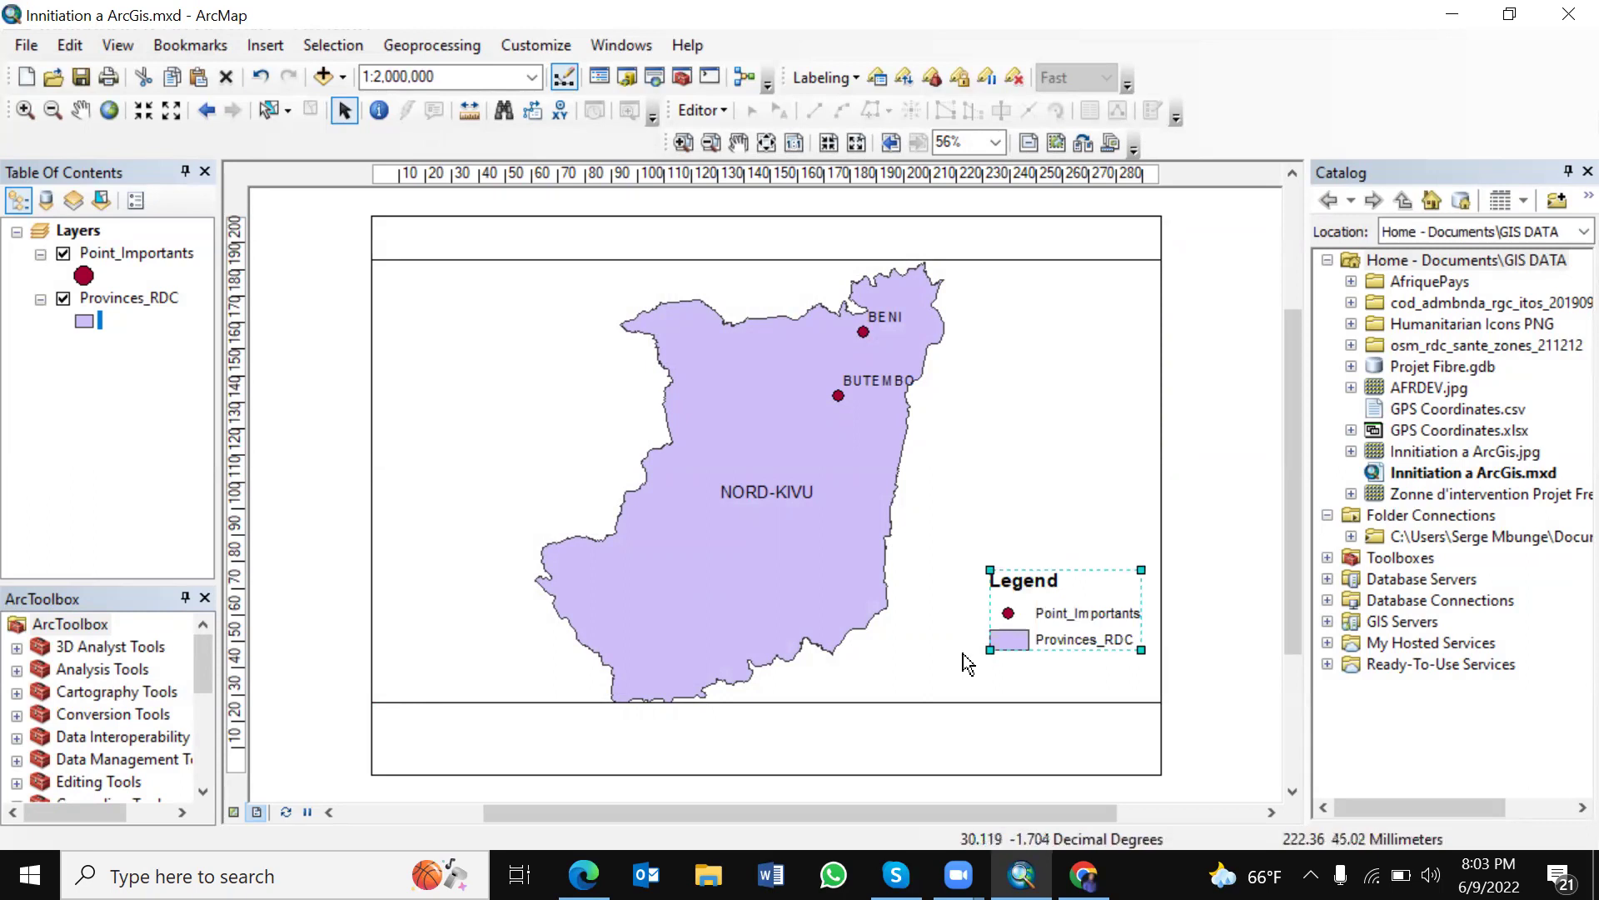
left_click_drag(989, 650, 959, 667)
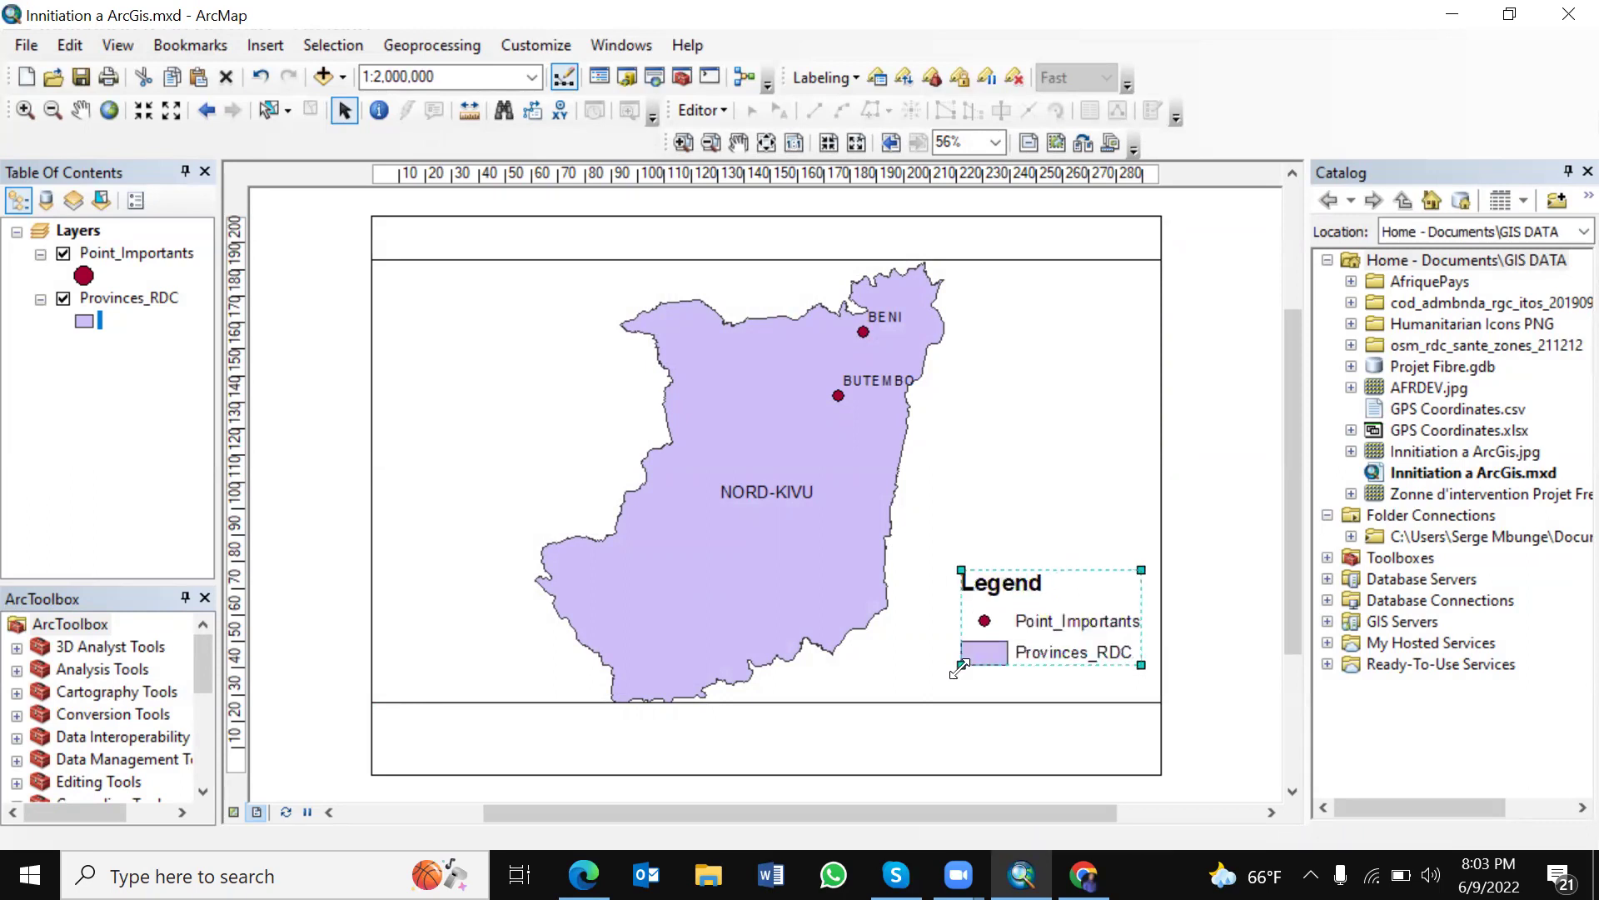
left_click_drag(1055, 630, 1073, 667)
left_click(1067, 564)
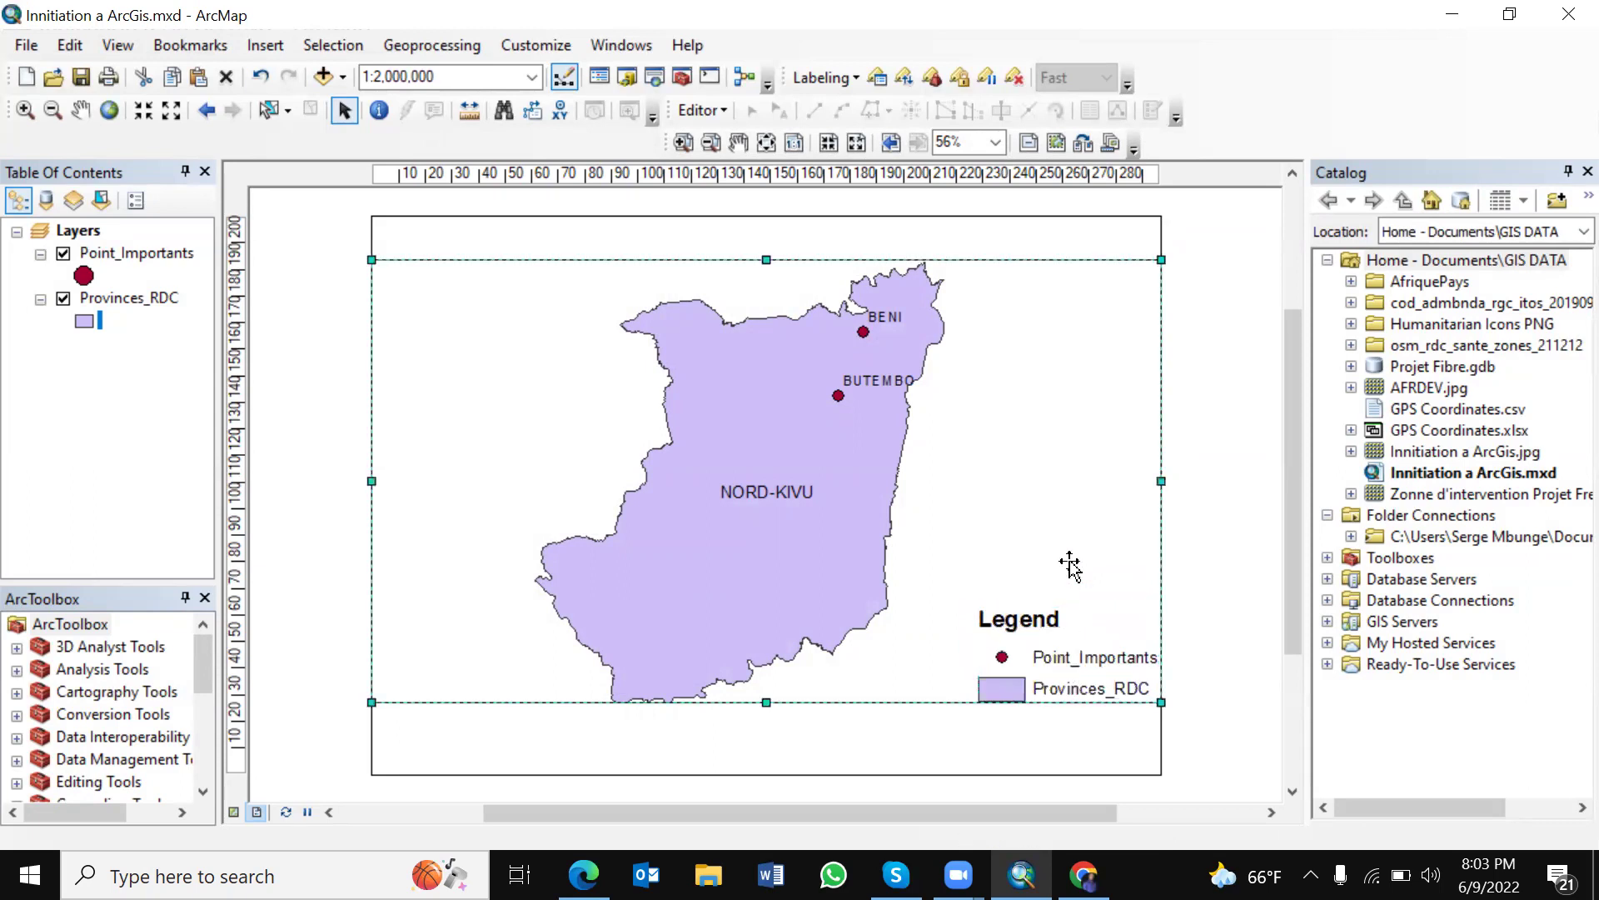
left_click(1076, 667)
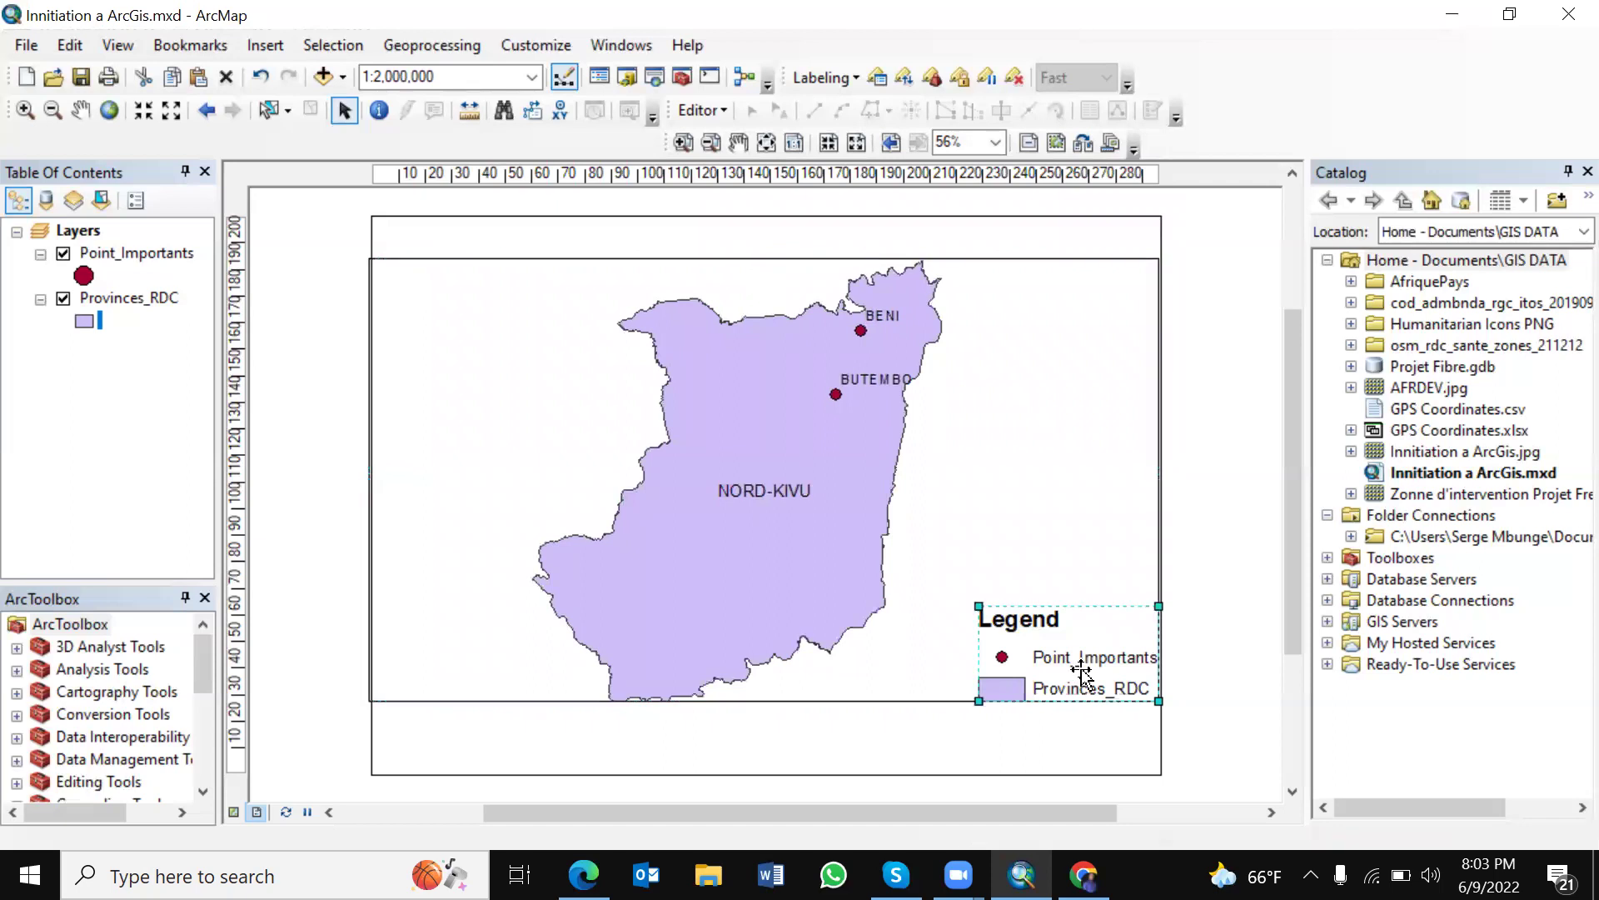
left_click_drag(1080, 669, 1059, 648)
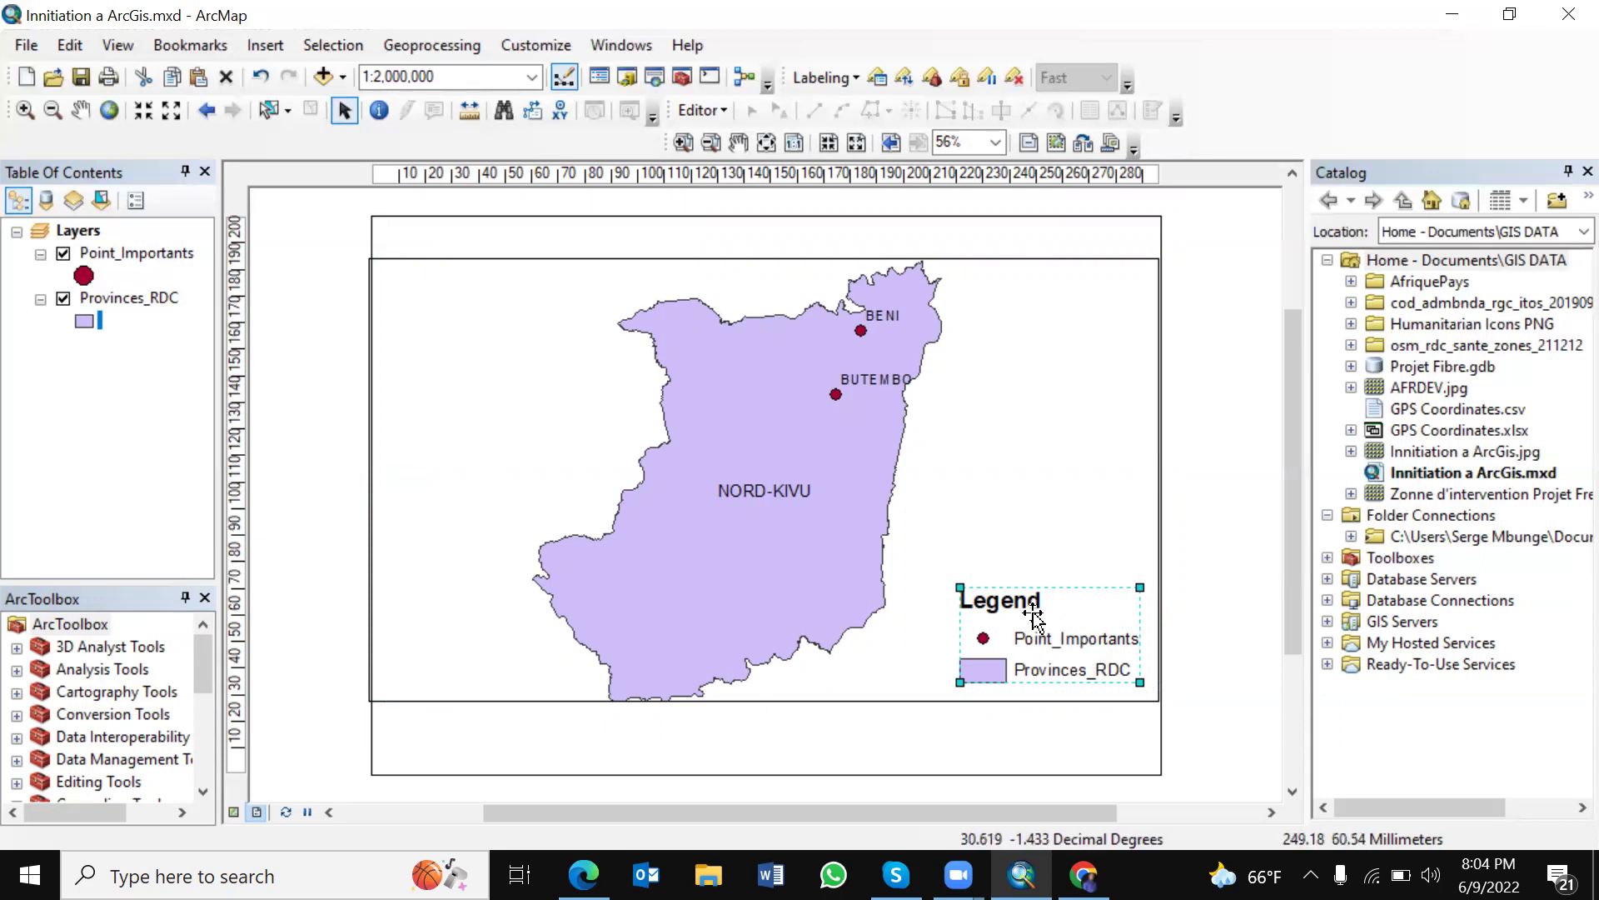
Step: Nudge the data frame sideways so its side edges line up with the page's edges, and leave nothing selected
left_click(1051, 739)
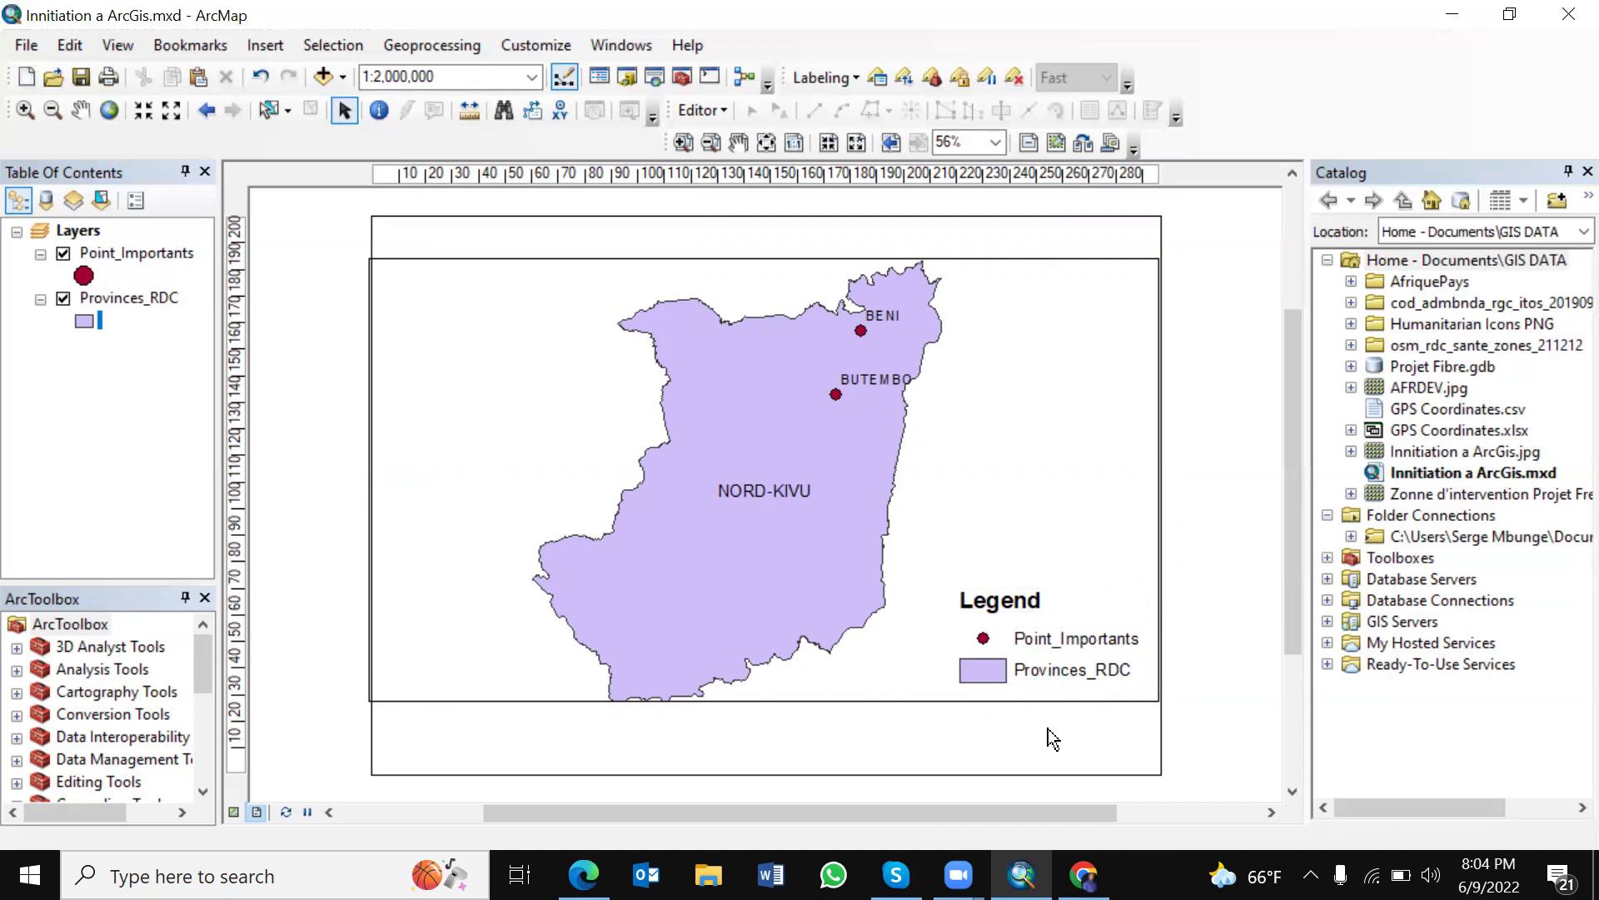
left_click(1078, 260)
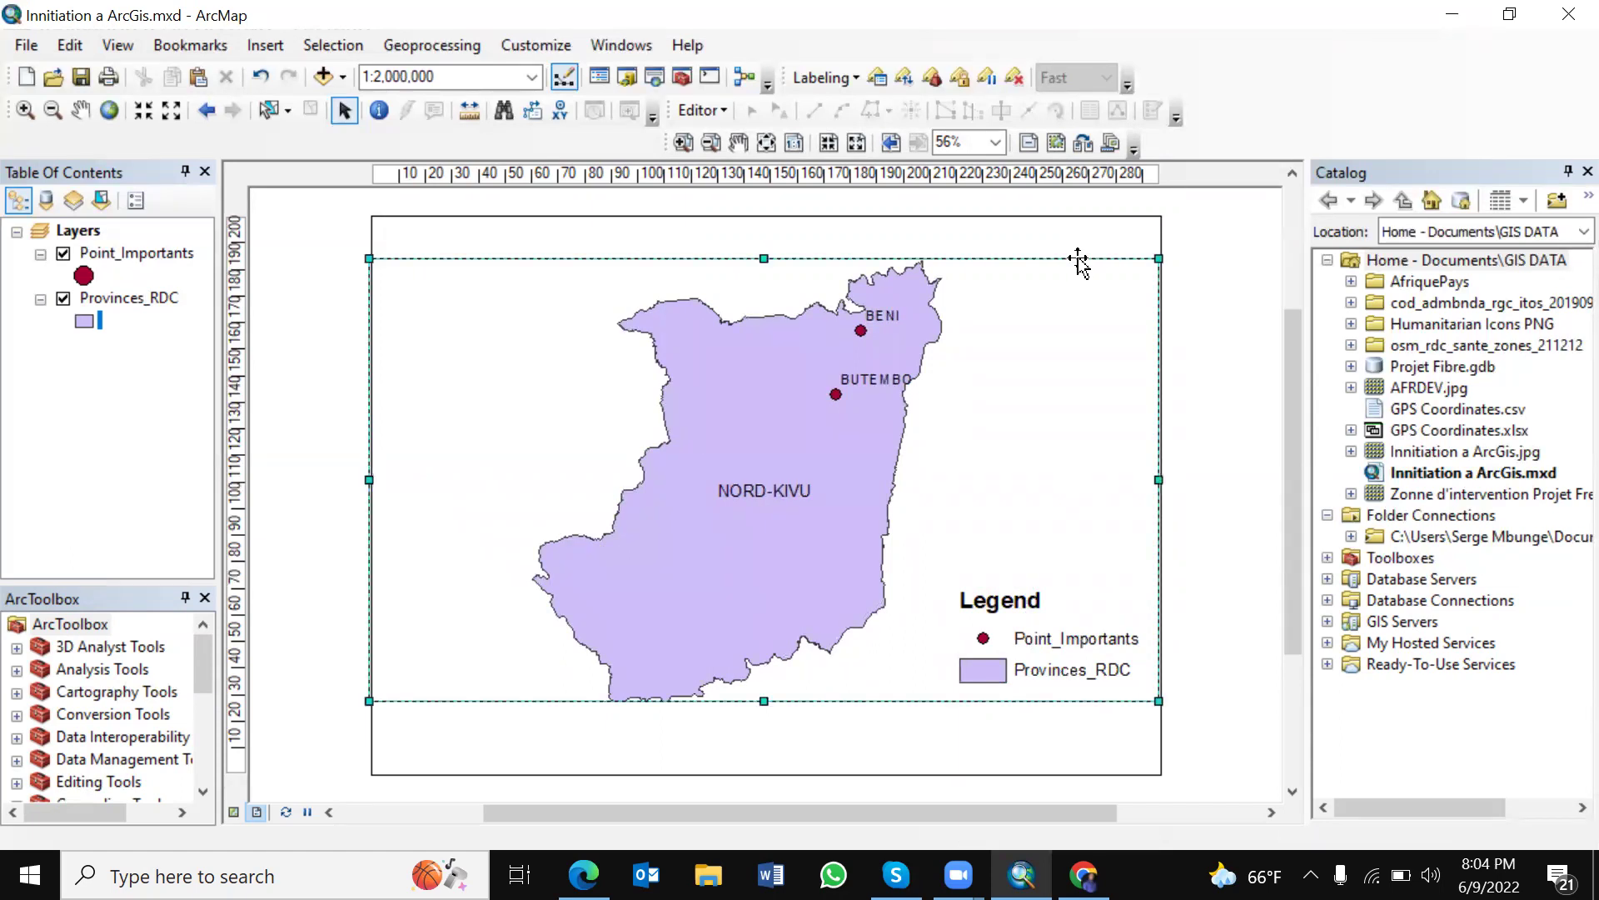
key("Right")
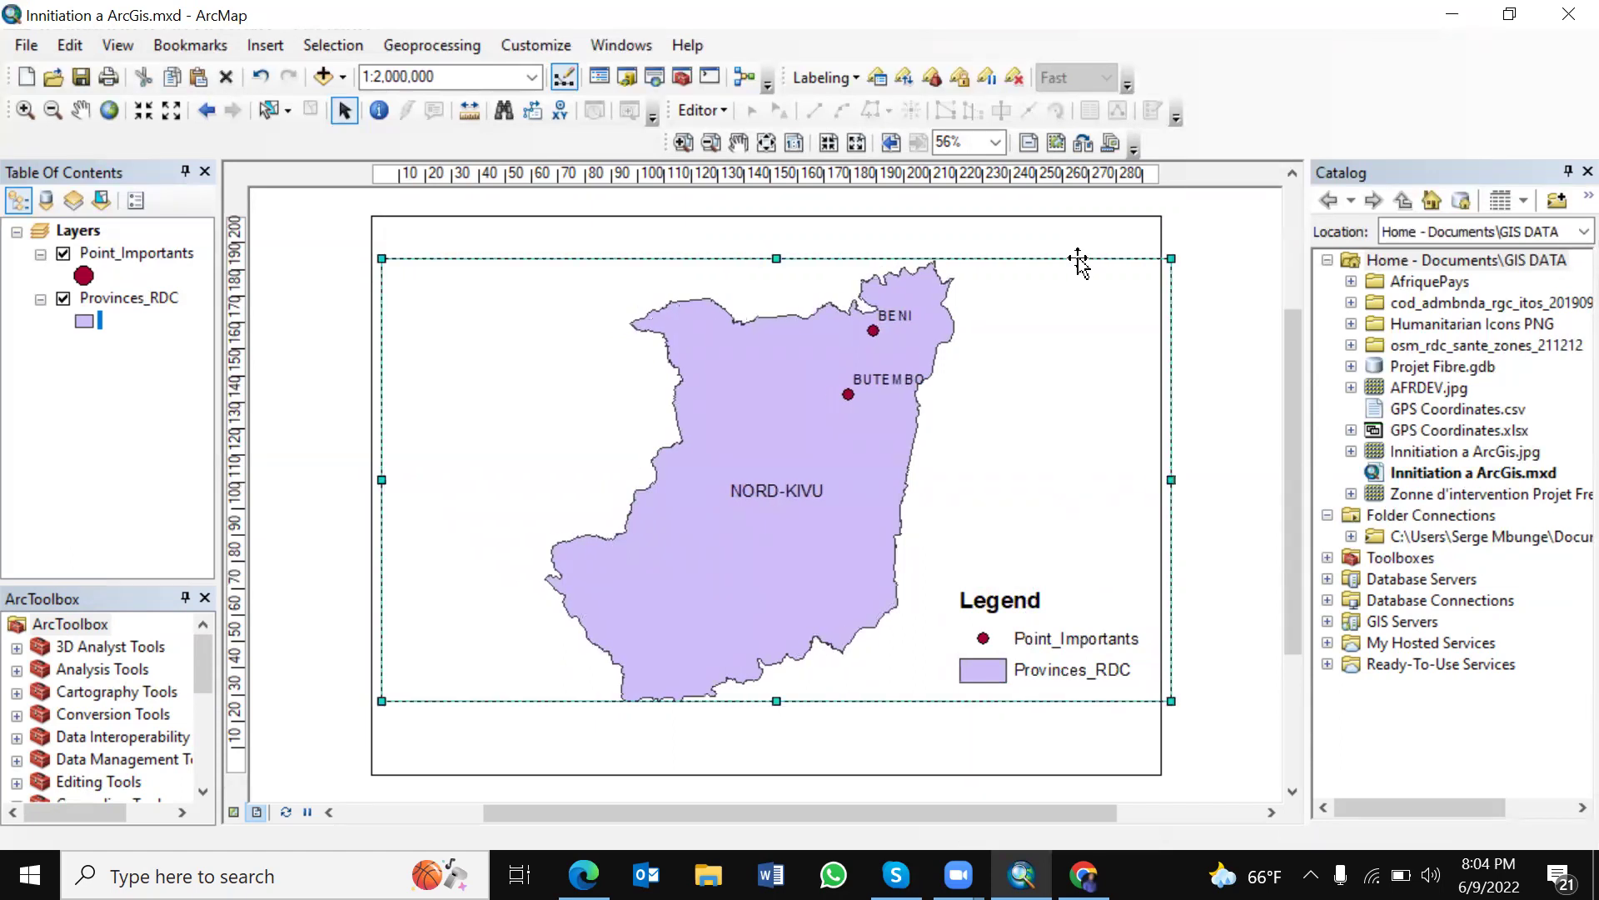
key("Left")
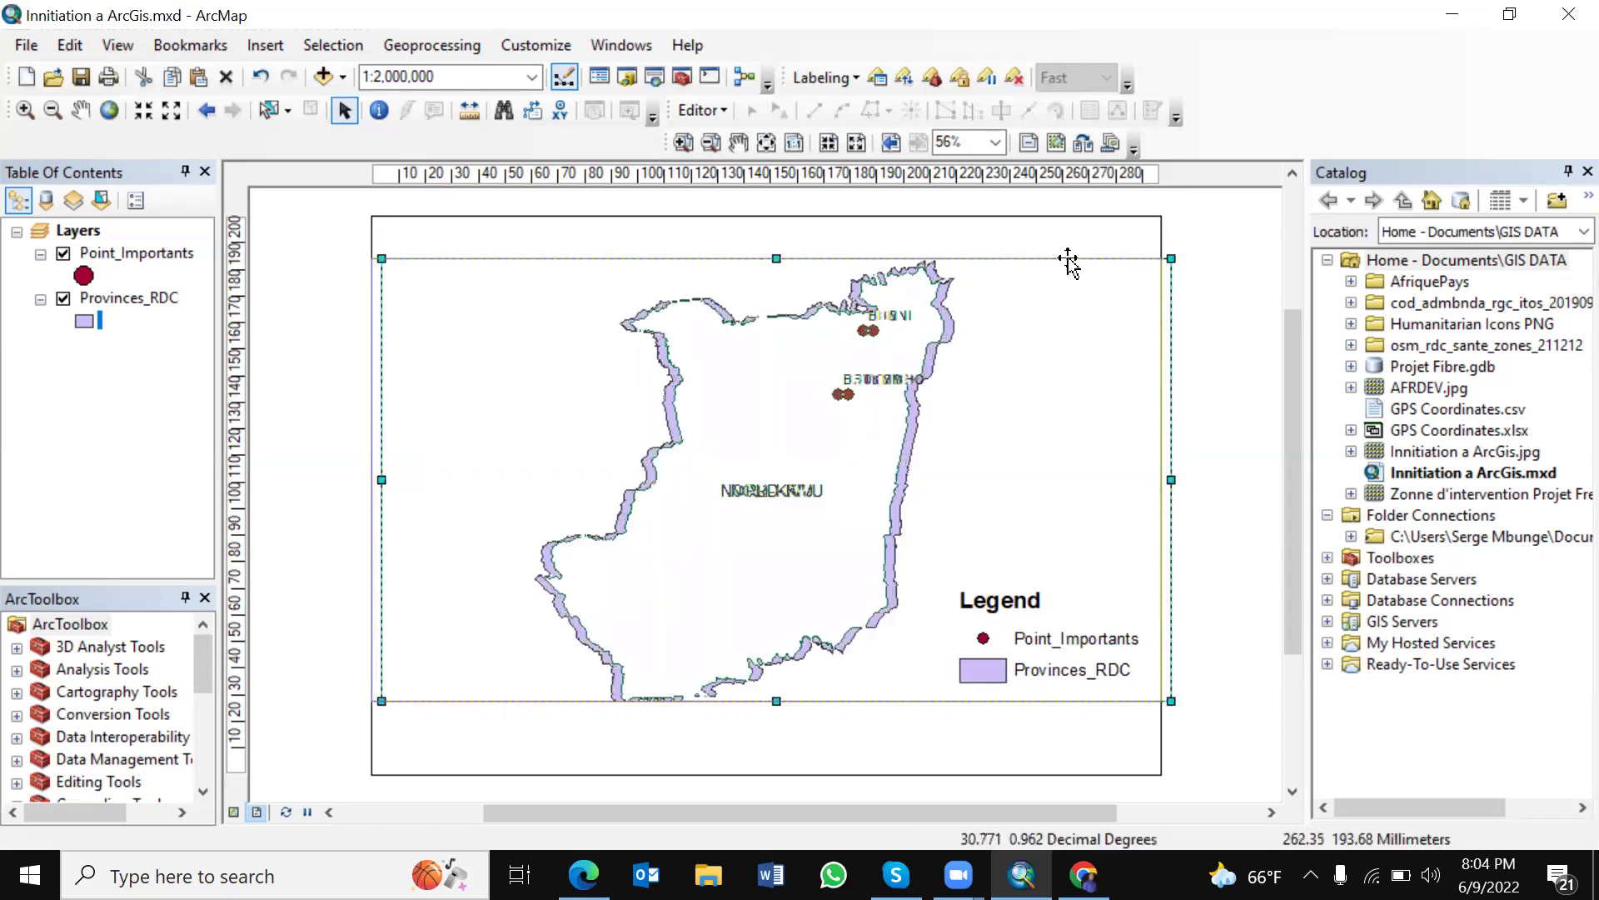
left_click(1184, 341)
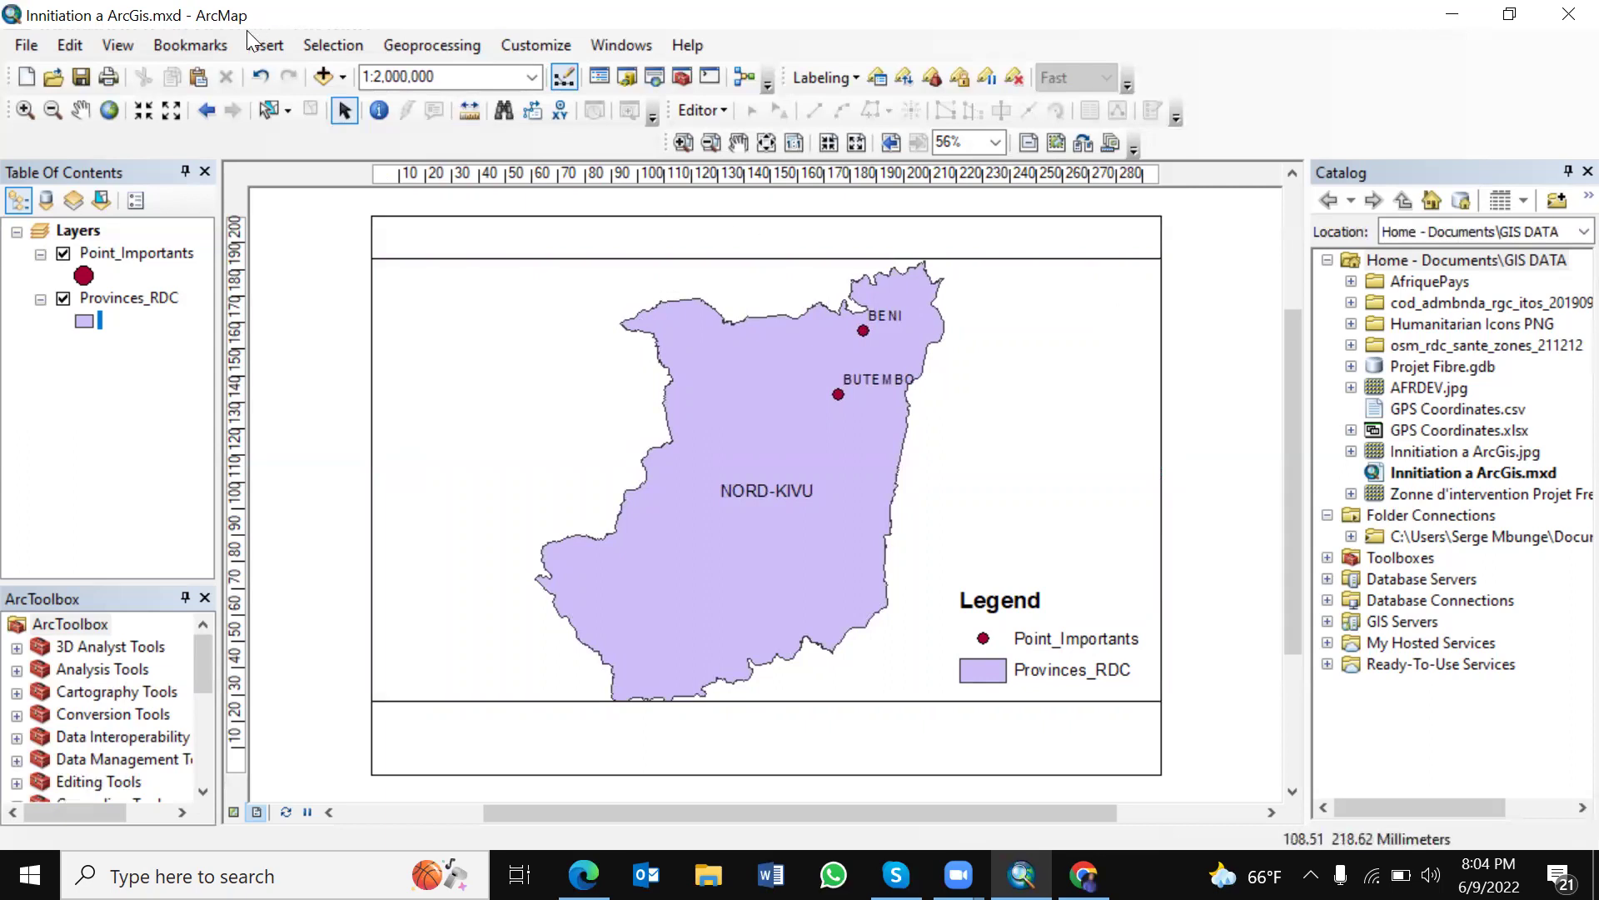
Step: Start inserting a north arrow and choose the ESRI North 2 style
left_click(266, 45)
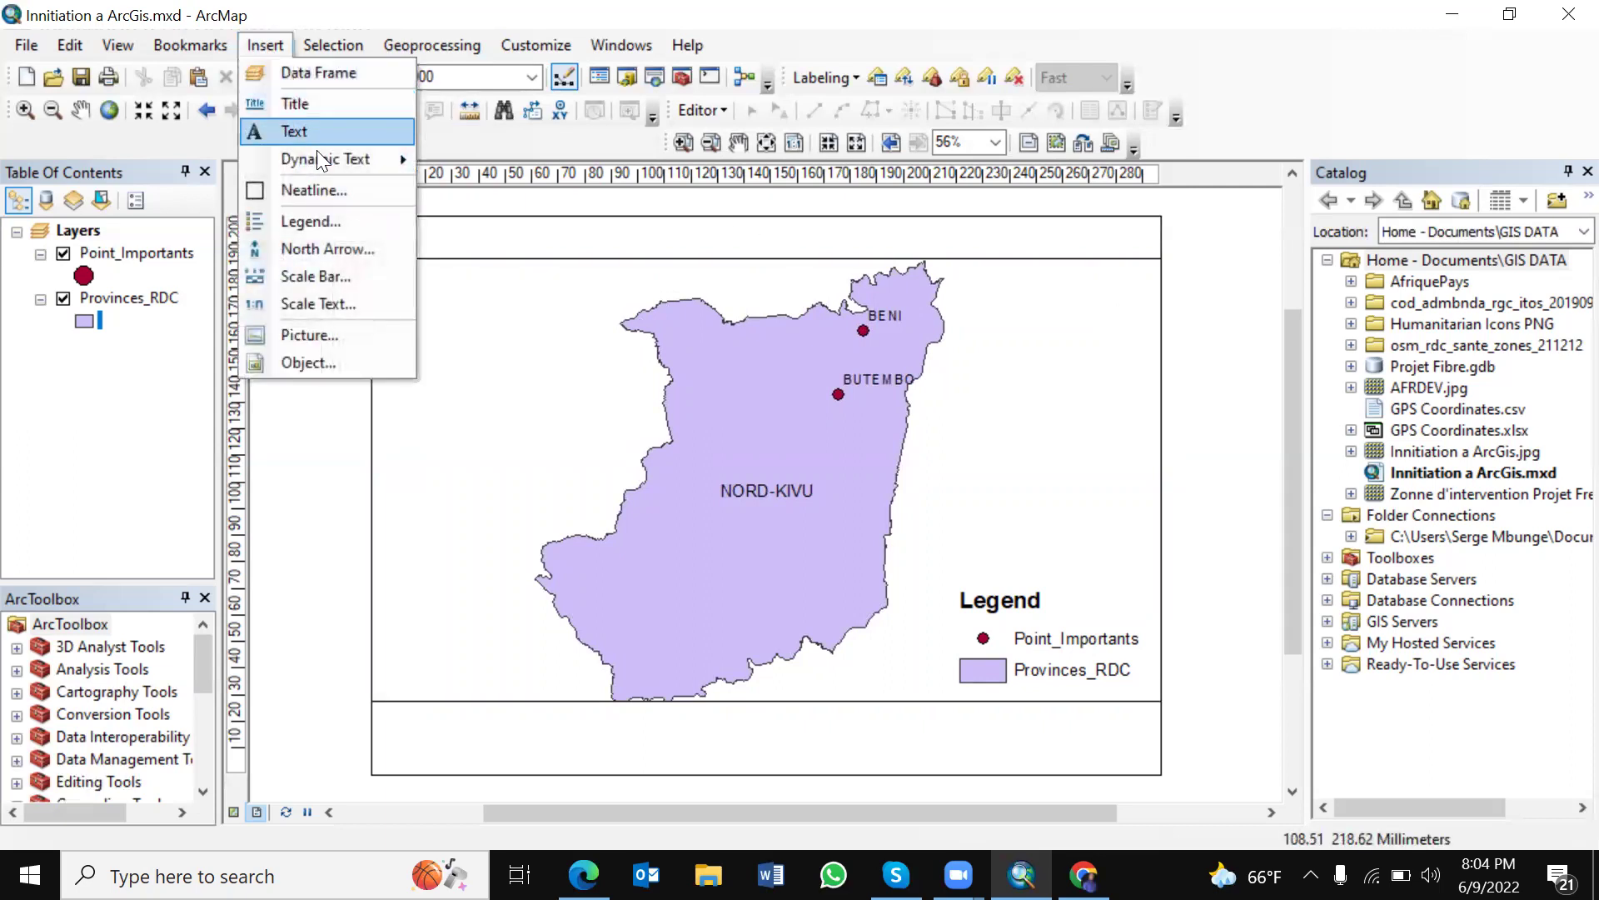
left_click(337, 253)
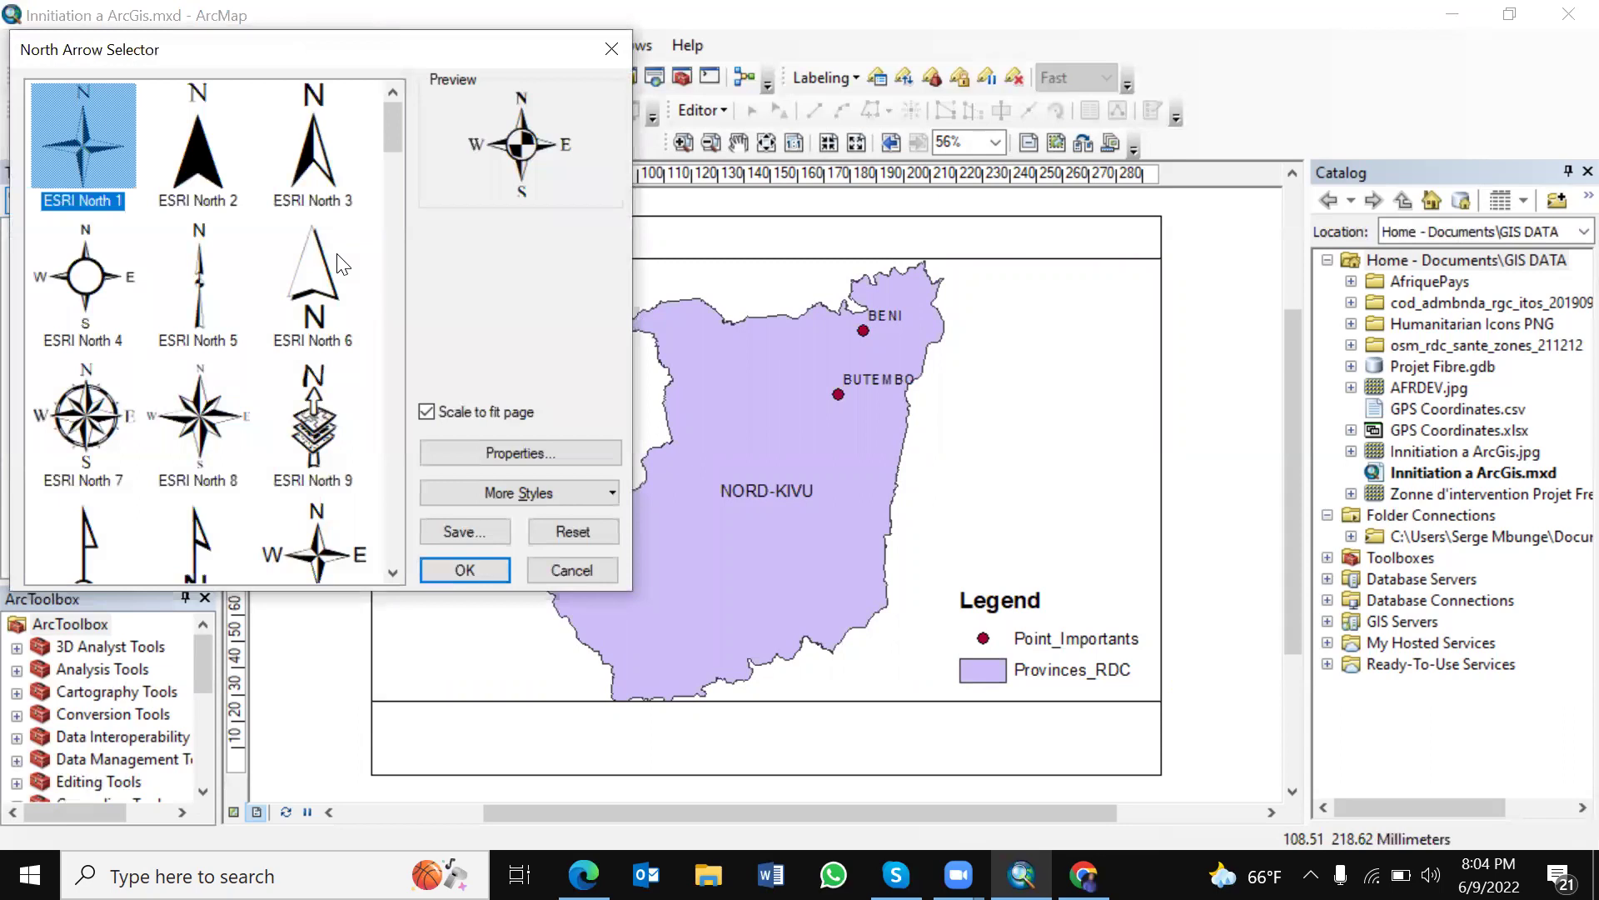
mouse_move(393, 135)
left_mouse_down()
mouse_move(423, 538)
mouse_move(396, 175)
mouse_move(377, 124)
left_mouse_up()
left_click(200, 154)
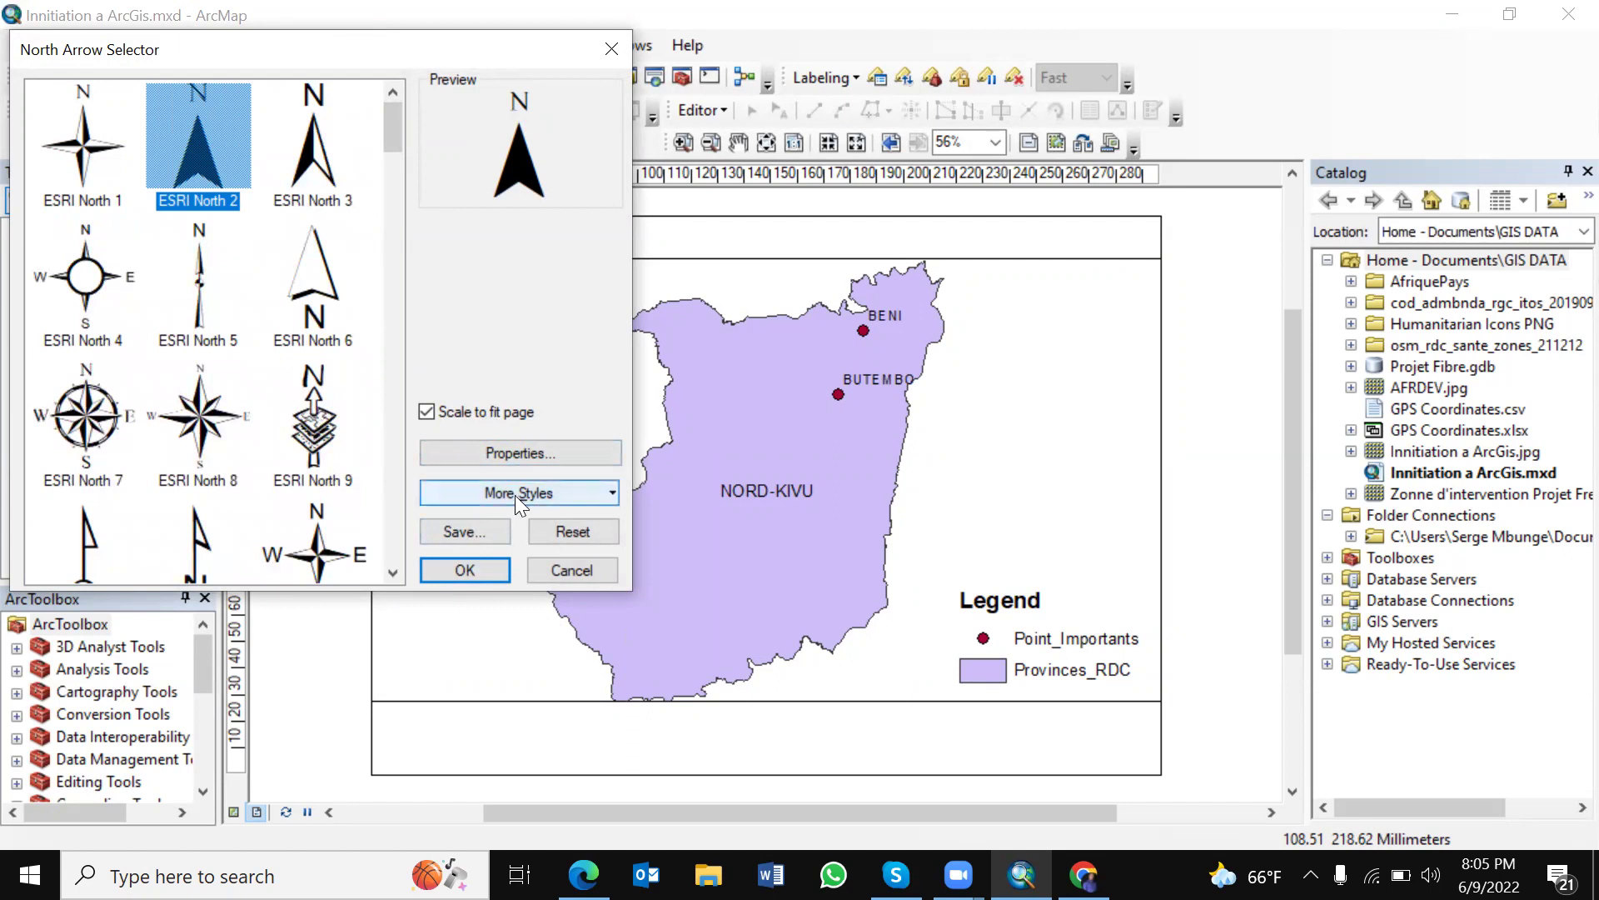
Step: Keep the north arrow's ESRI North font, size 72 and black color after reviewing the color choices, and add it to the layout
left_click(543, 458)
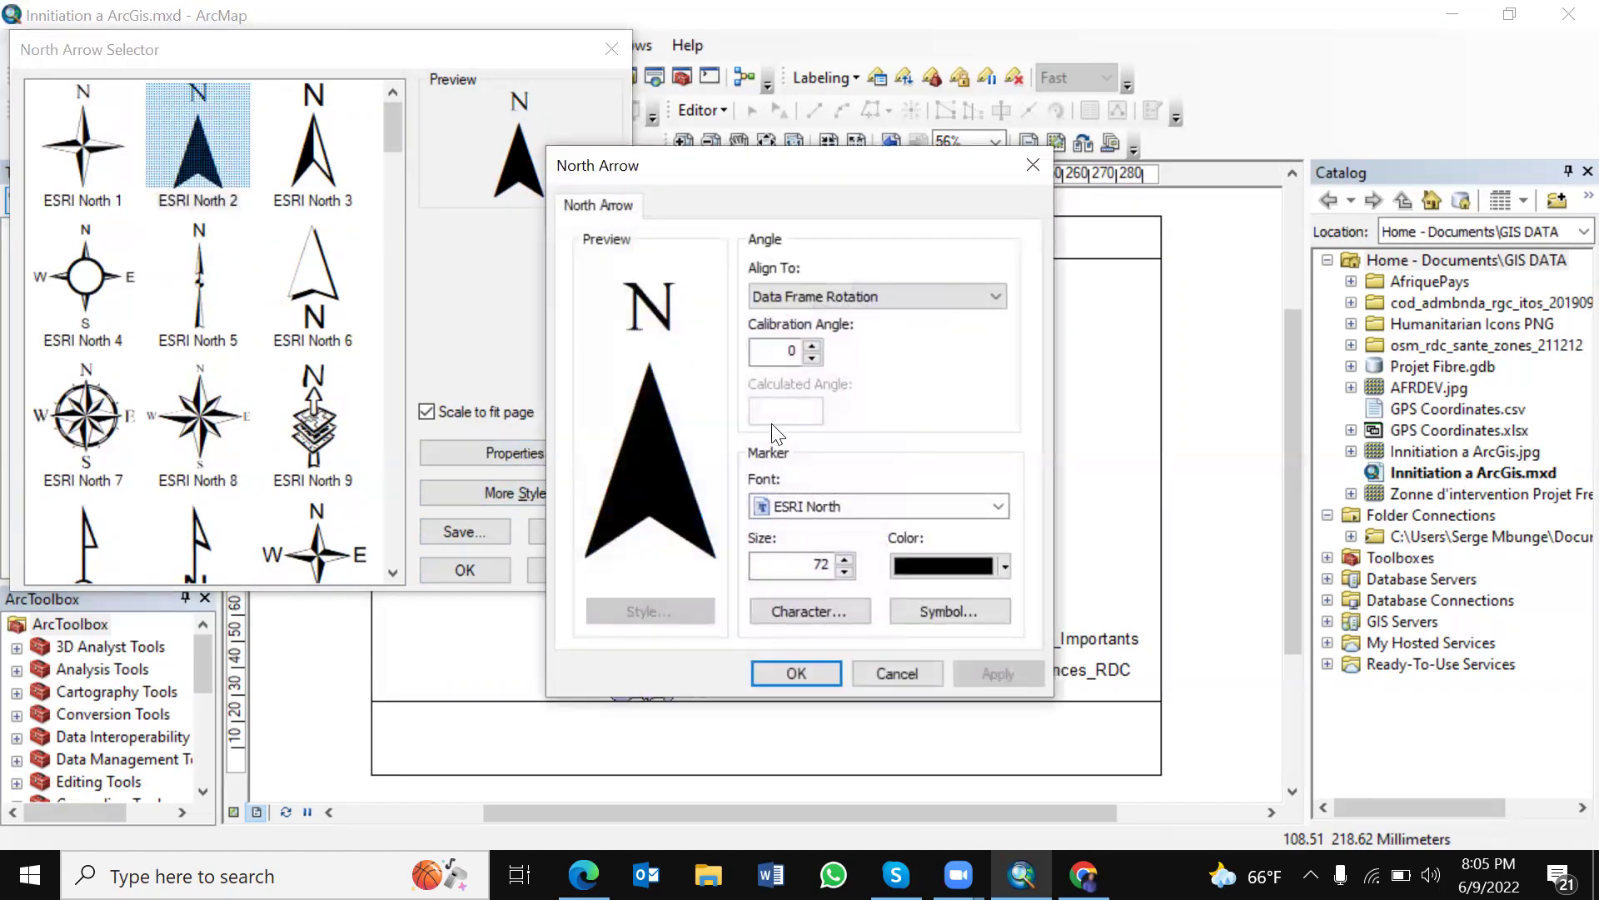
left_click(1004, 568)
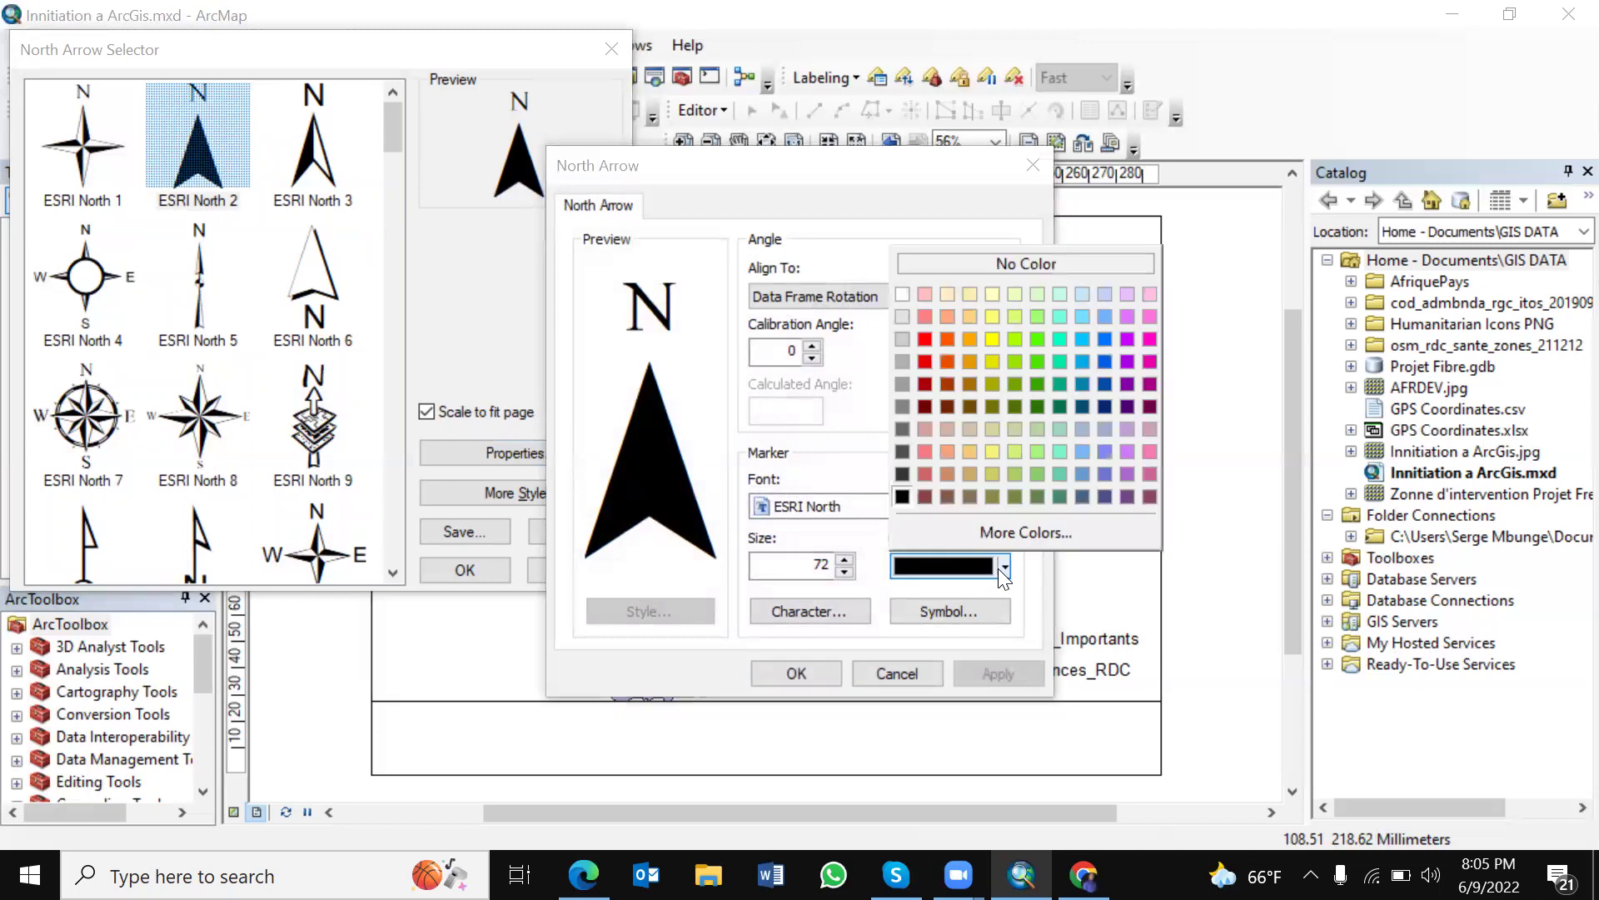
left_click(1186, 553)
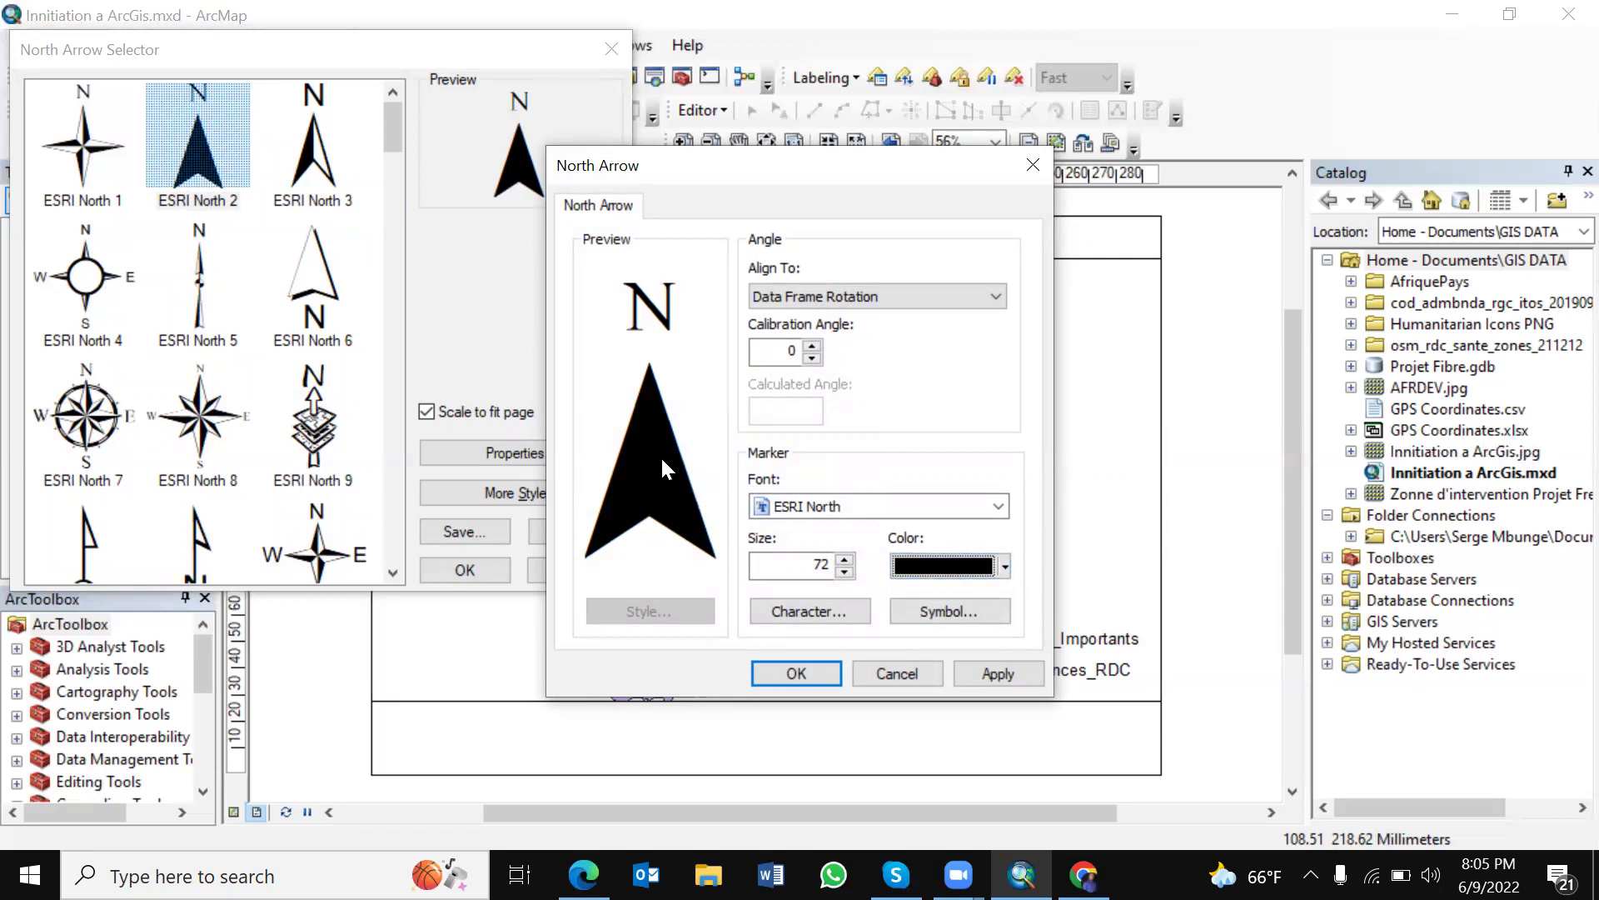
left_click(998, 574)
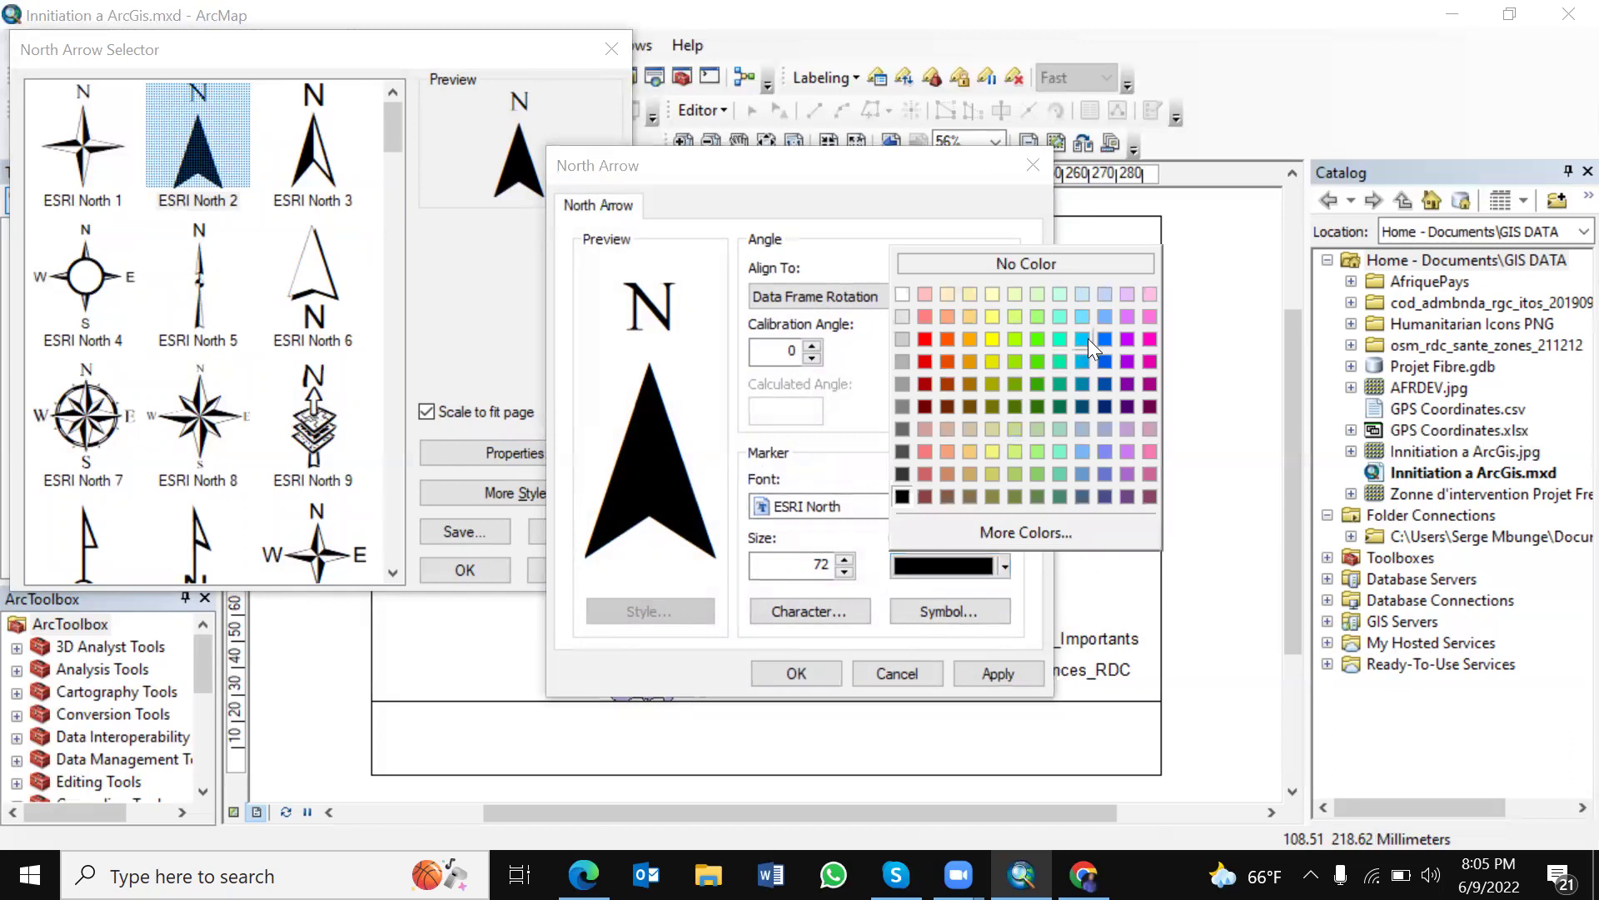
left_click(855, 194)
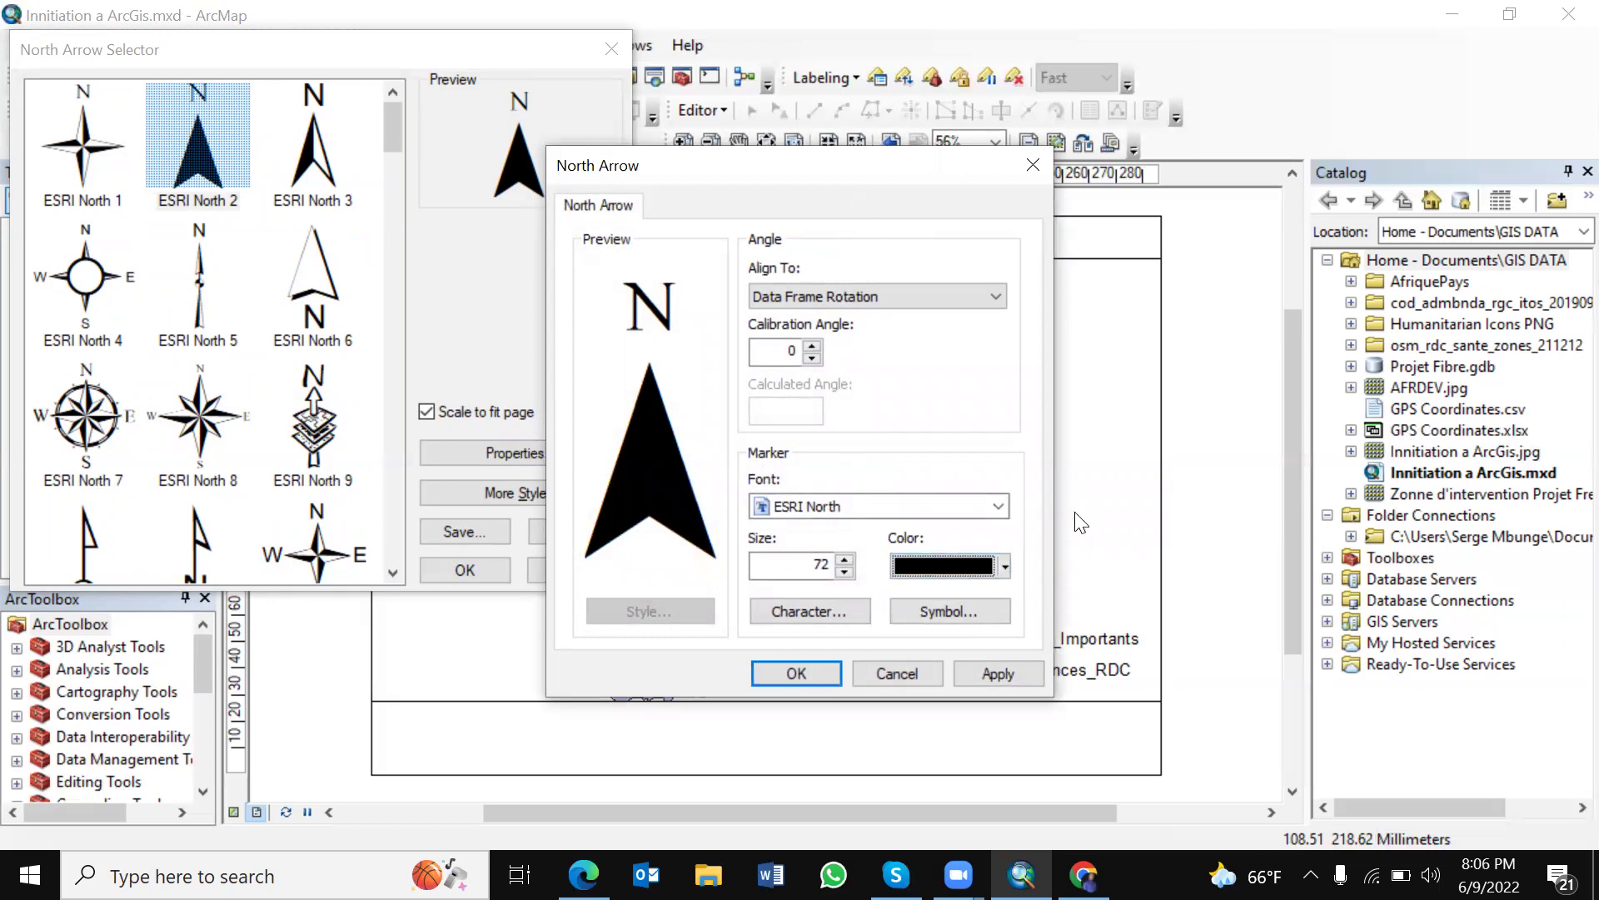
left_click(988, 675)
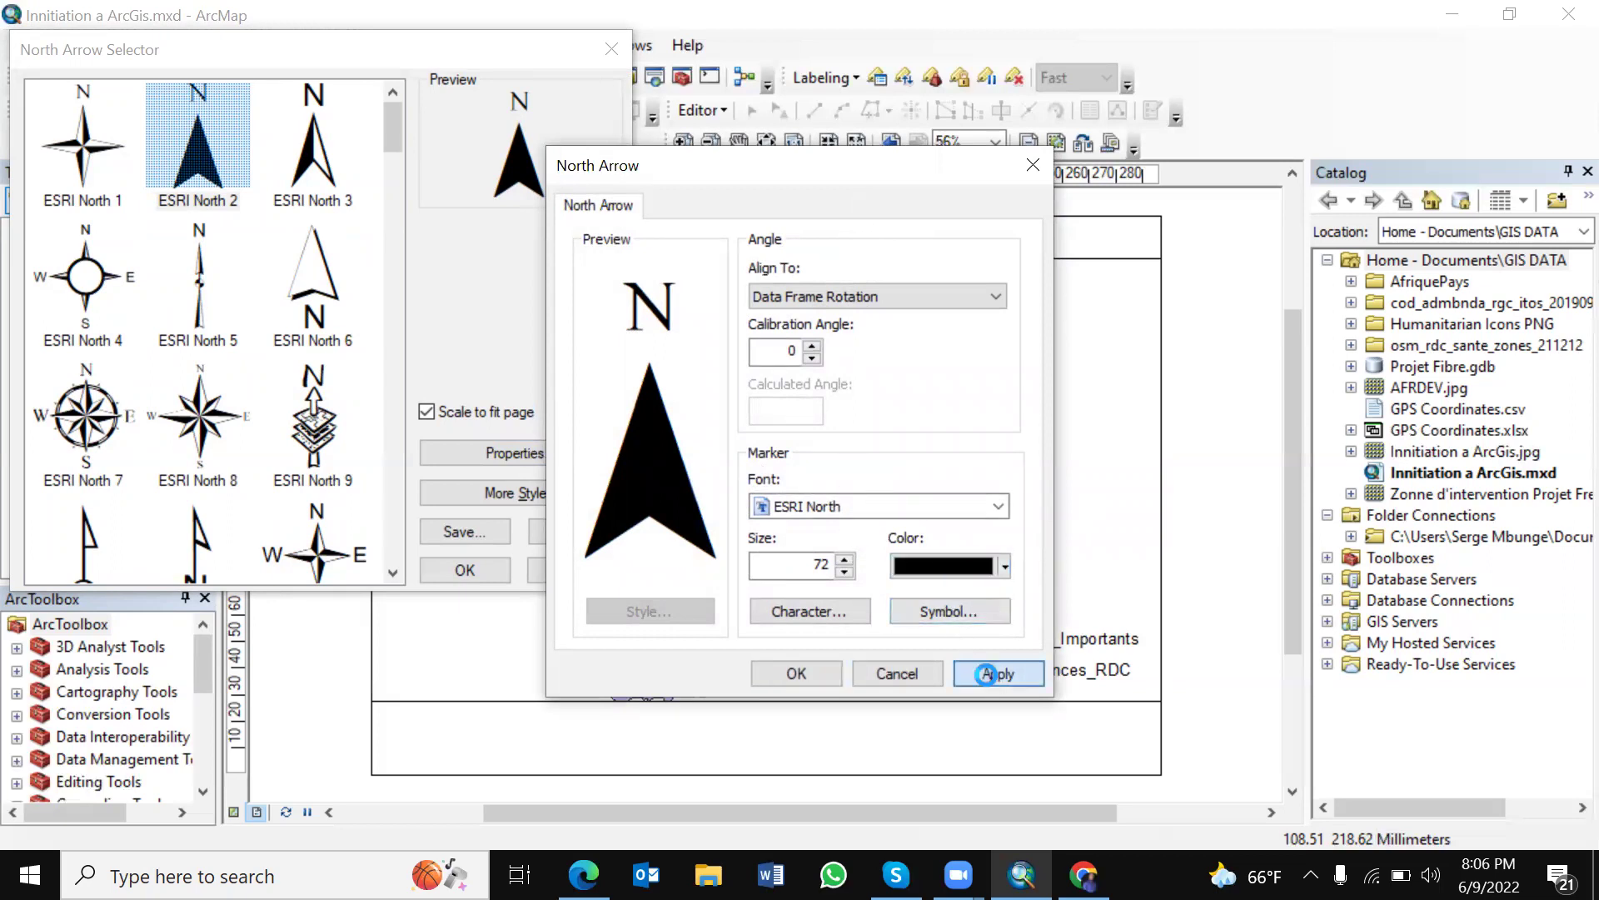
left_click(801, 685)
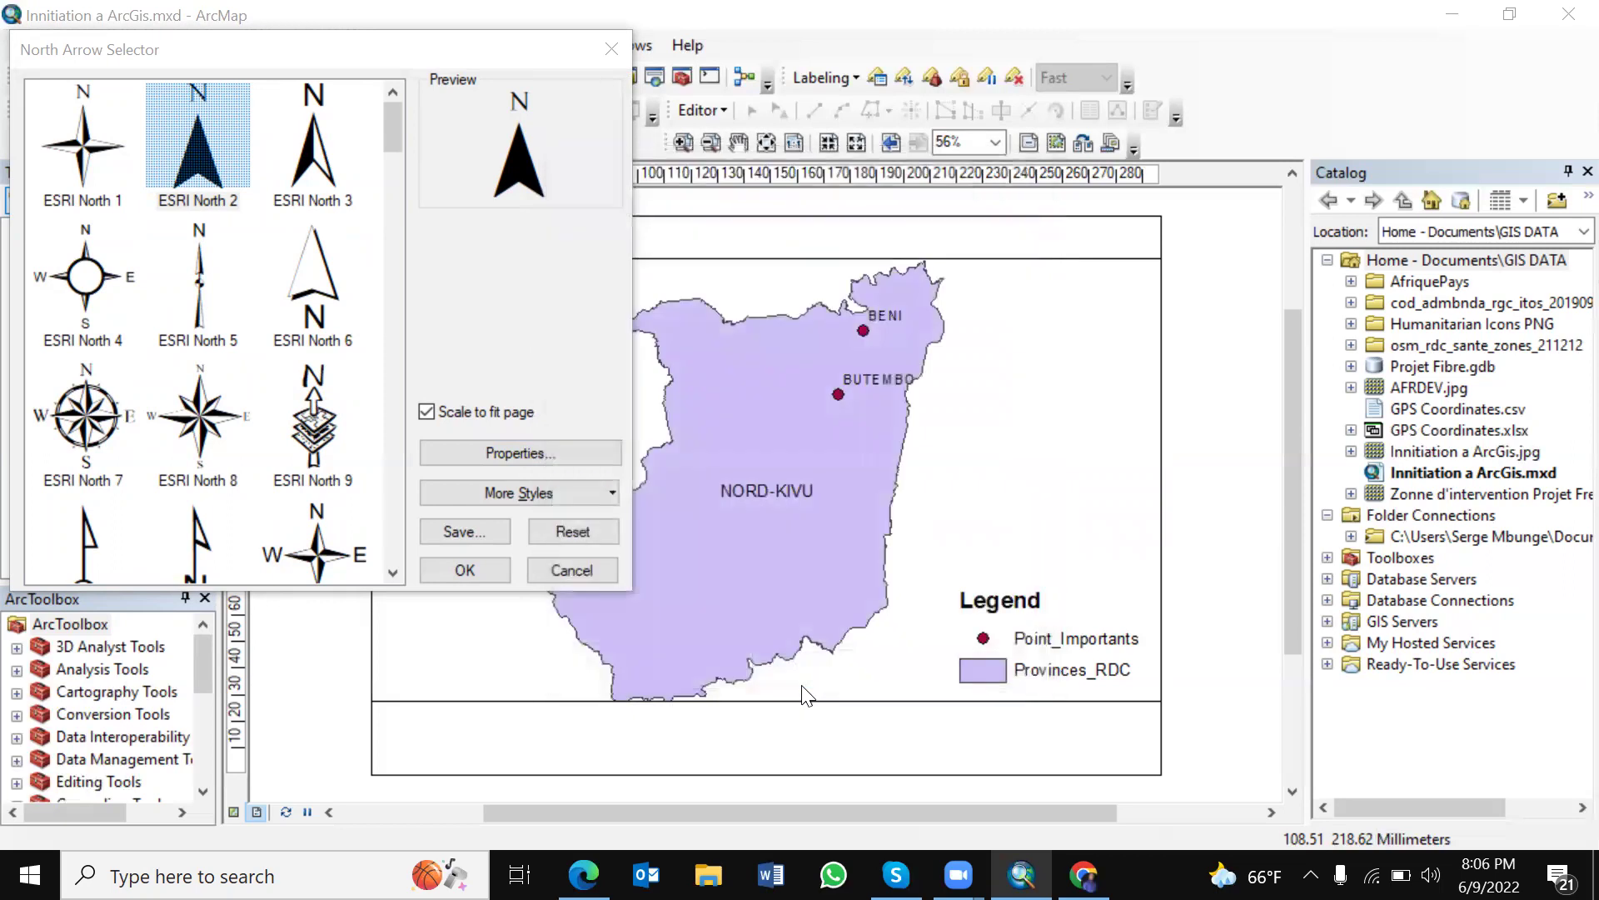
left_click(468, 571)
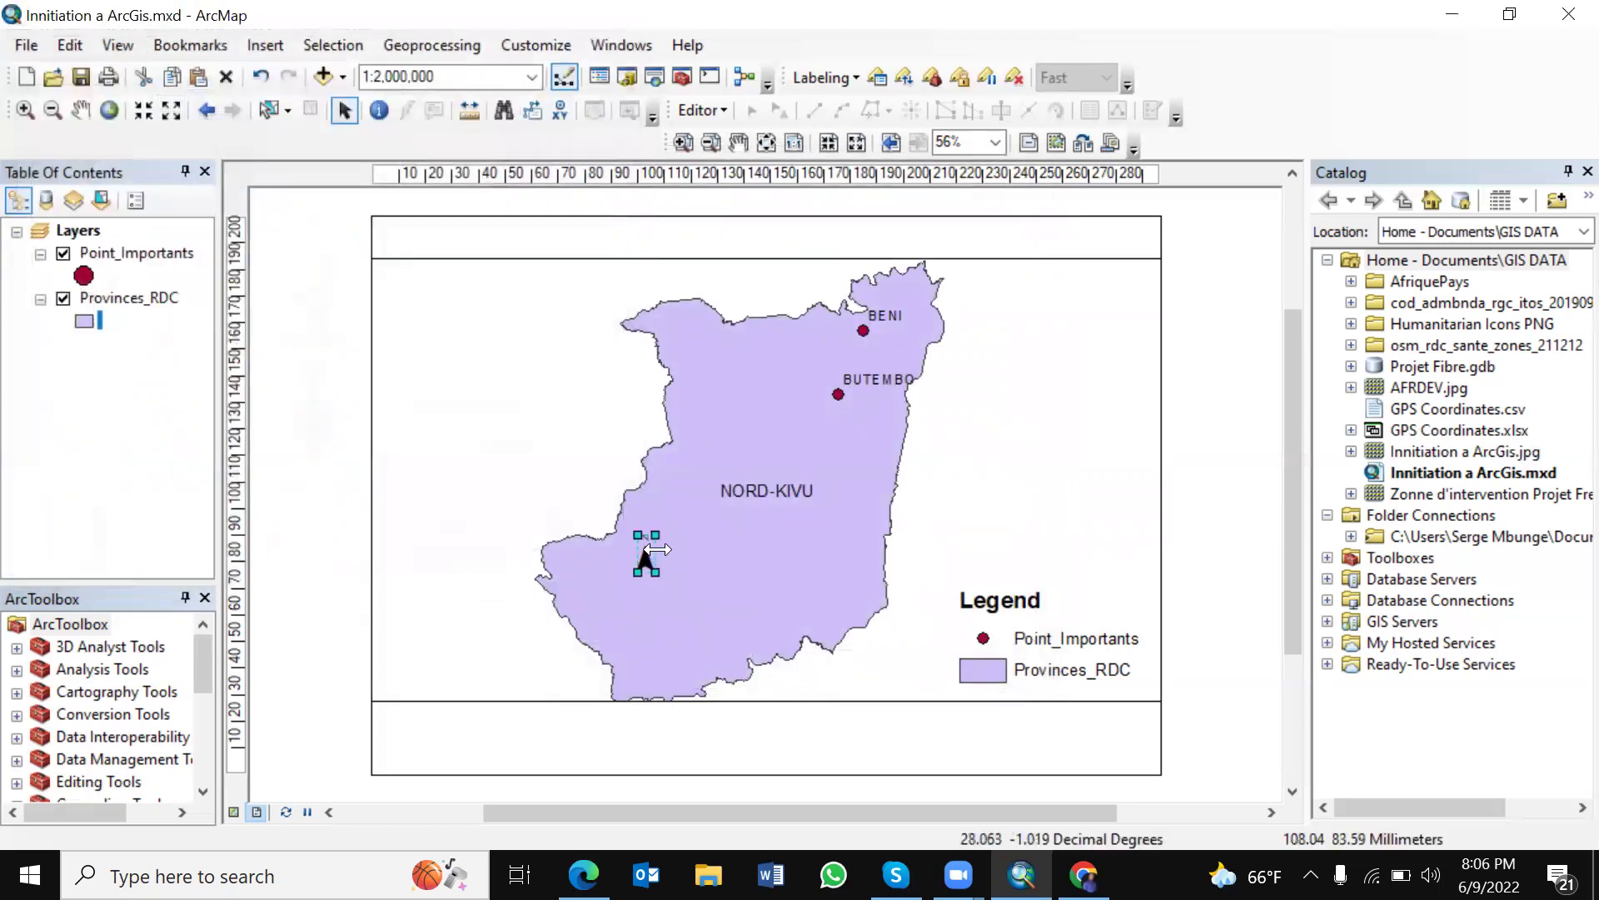
Step: Enlarge the north arrow, place it just above the legend beside the province, and deselect it
left_click_drag(633, 530, 561, 482)
left_click_drag(638, 538, 1091, 538)
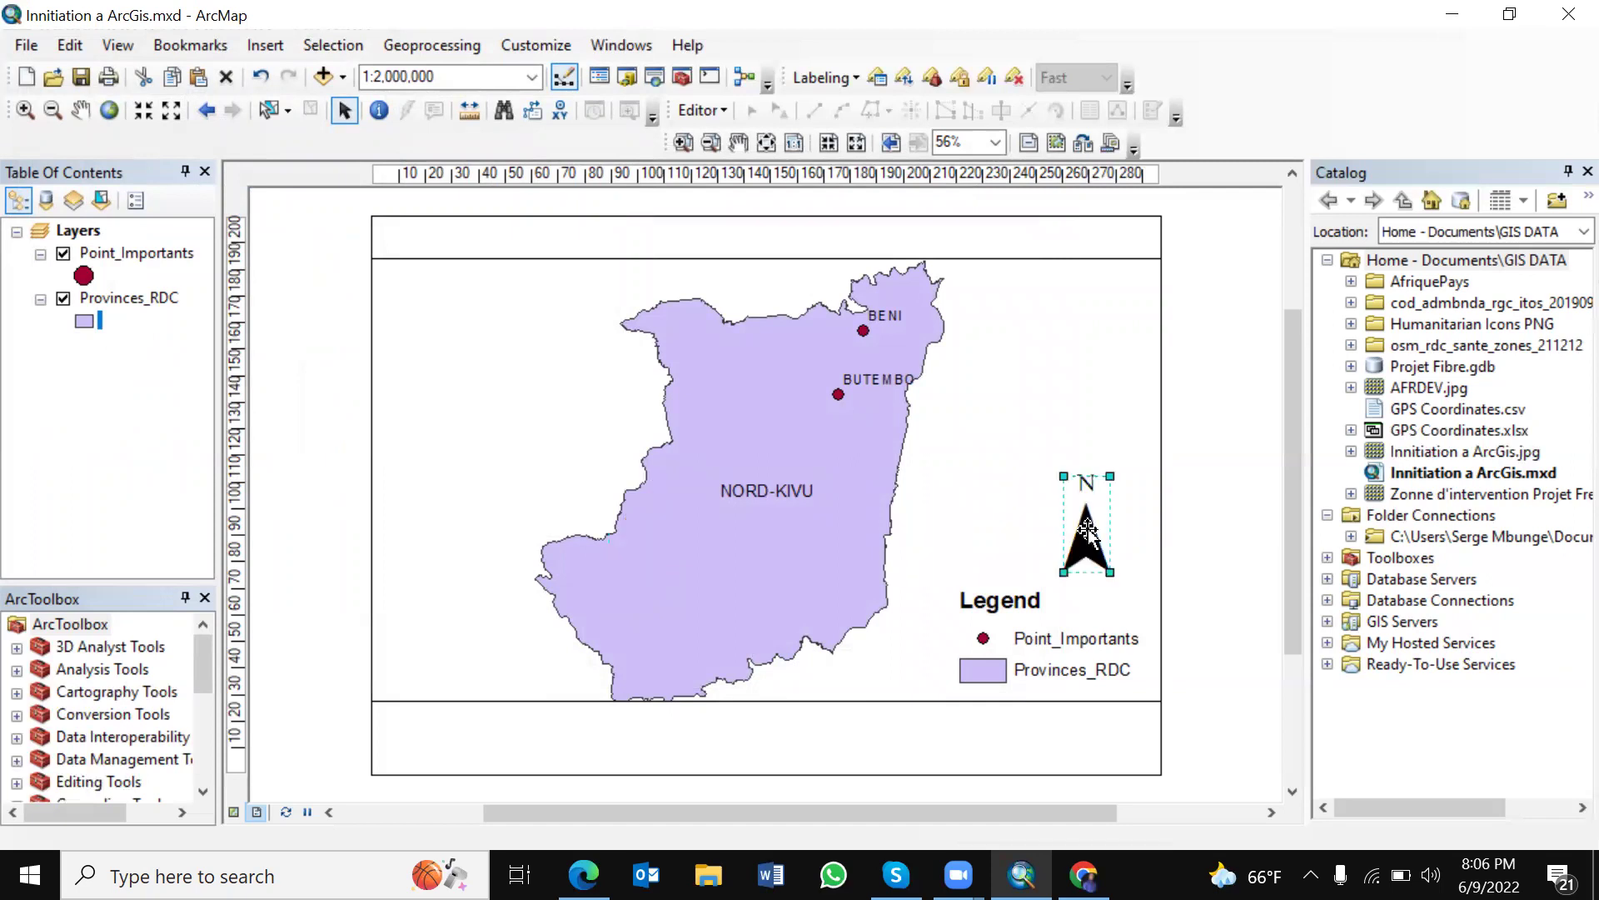
left_click(1183, 401)
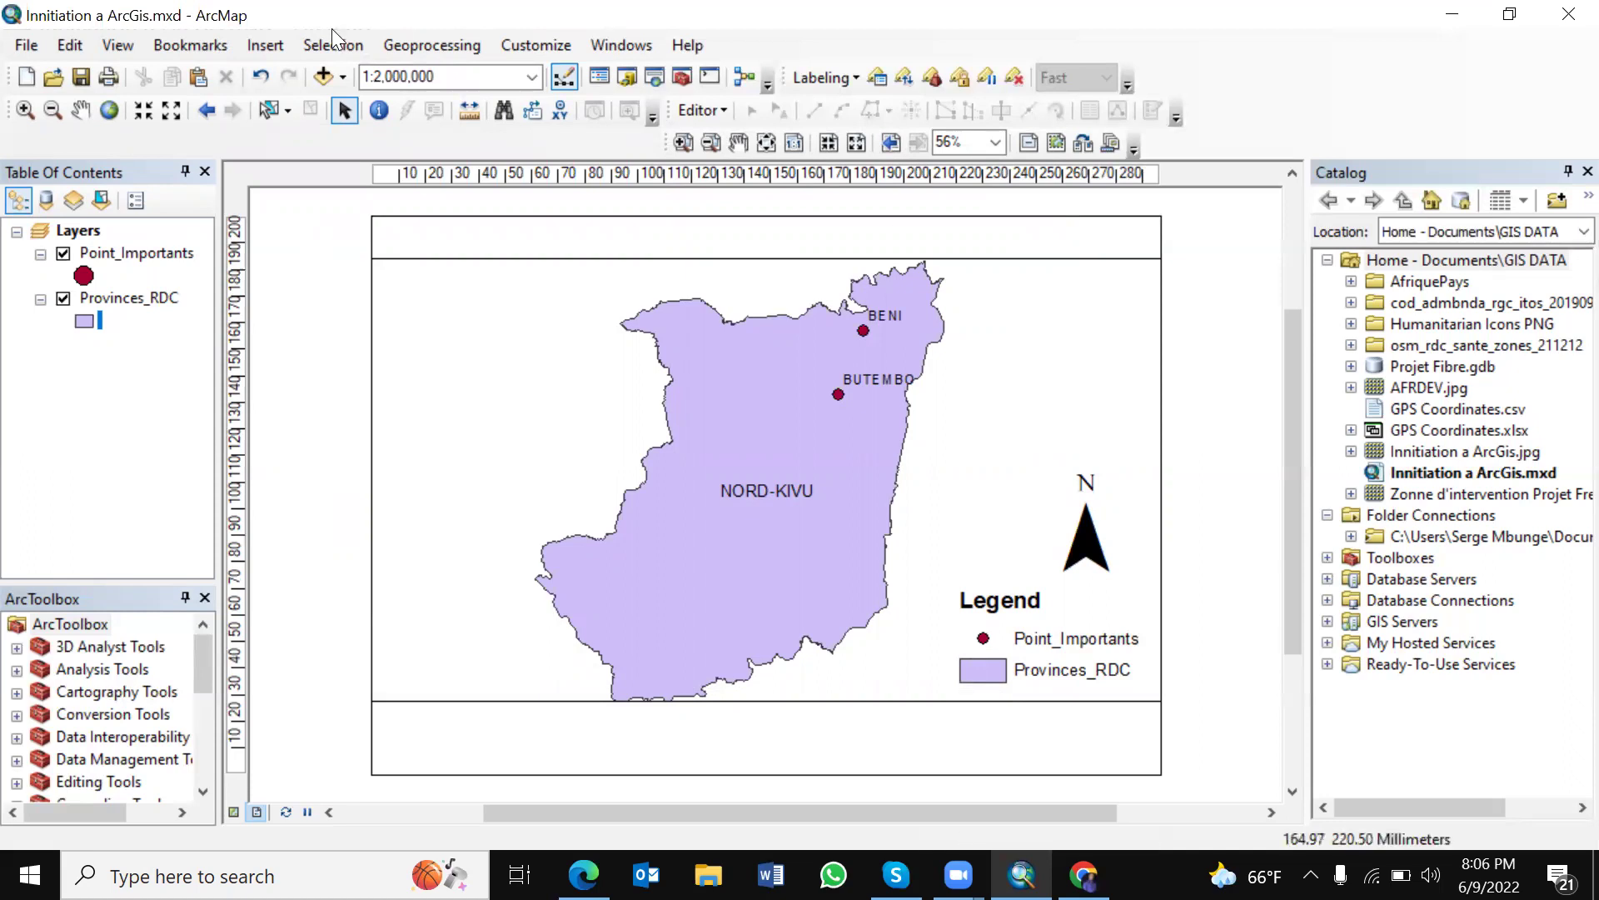
Step: Insert a scale bar in the Alternating Scale Bar 1 style with its default properties
left_click(279, 48)
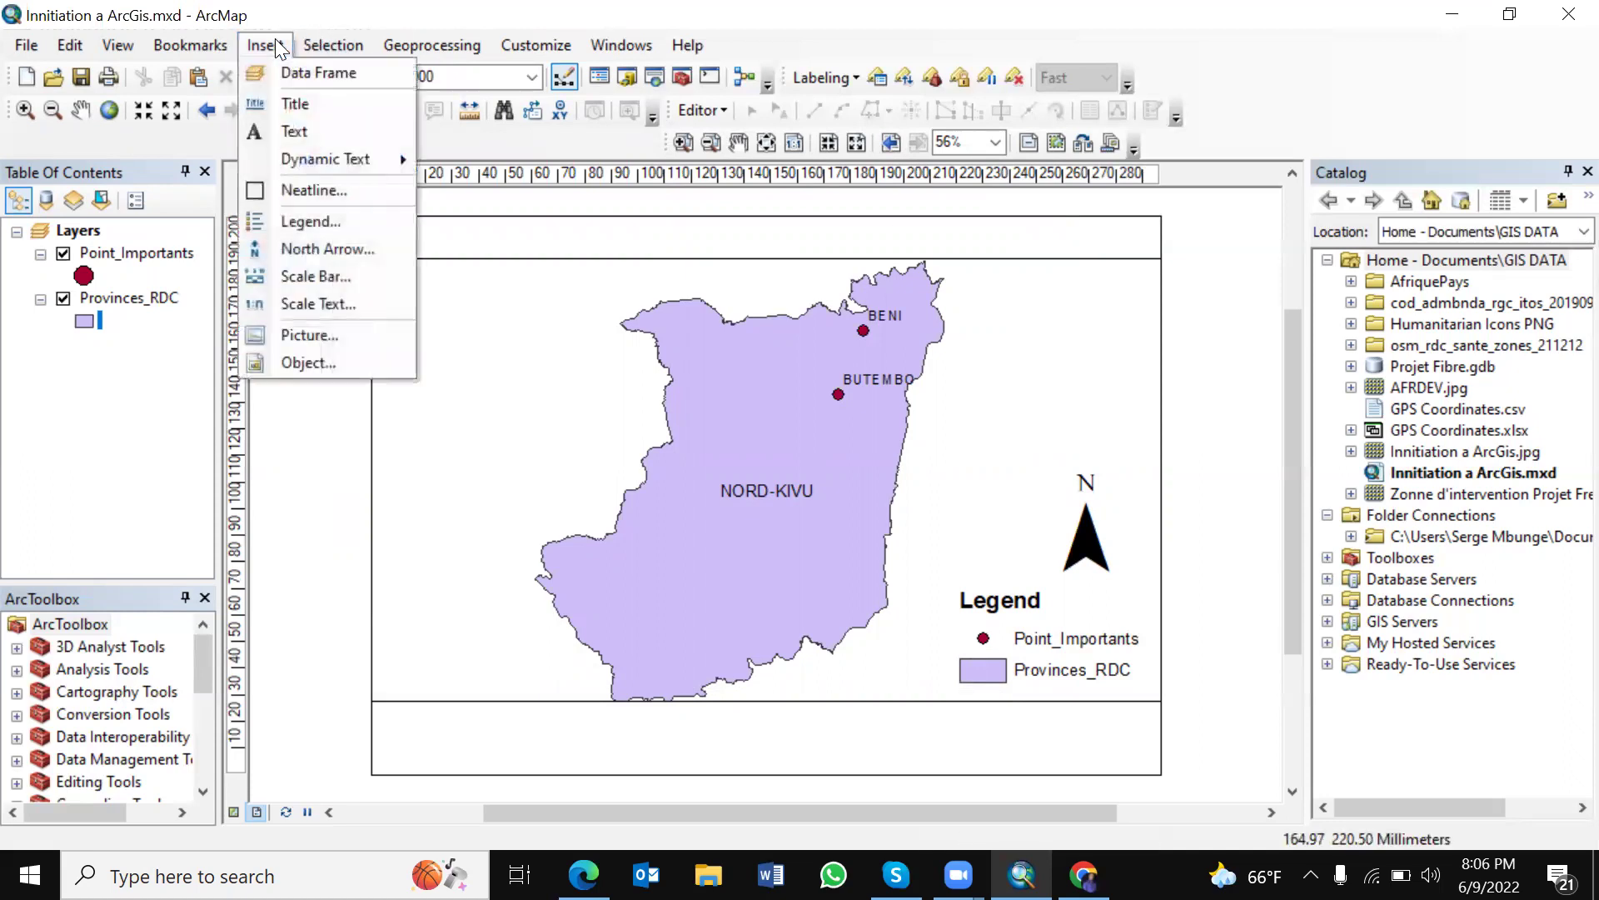
left_click(315, 278)
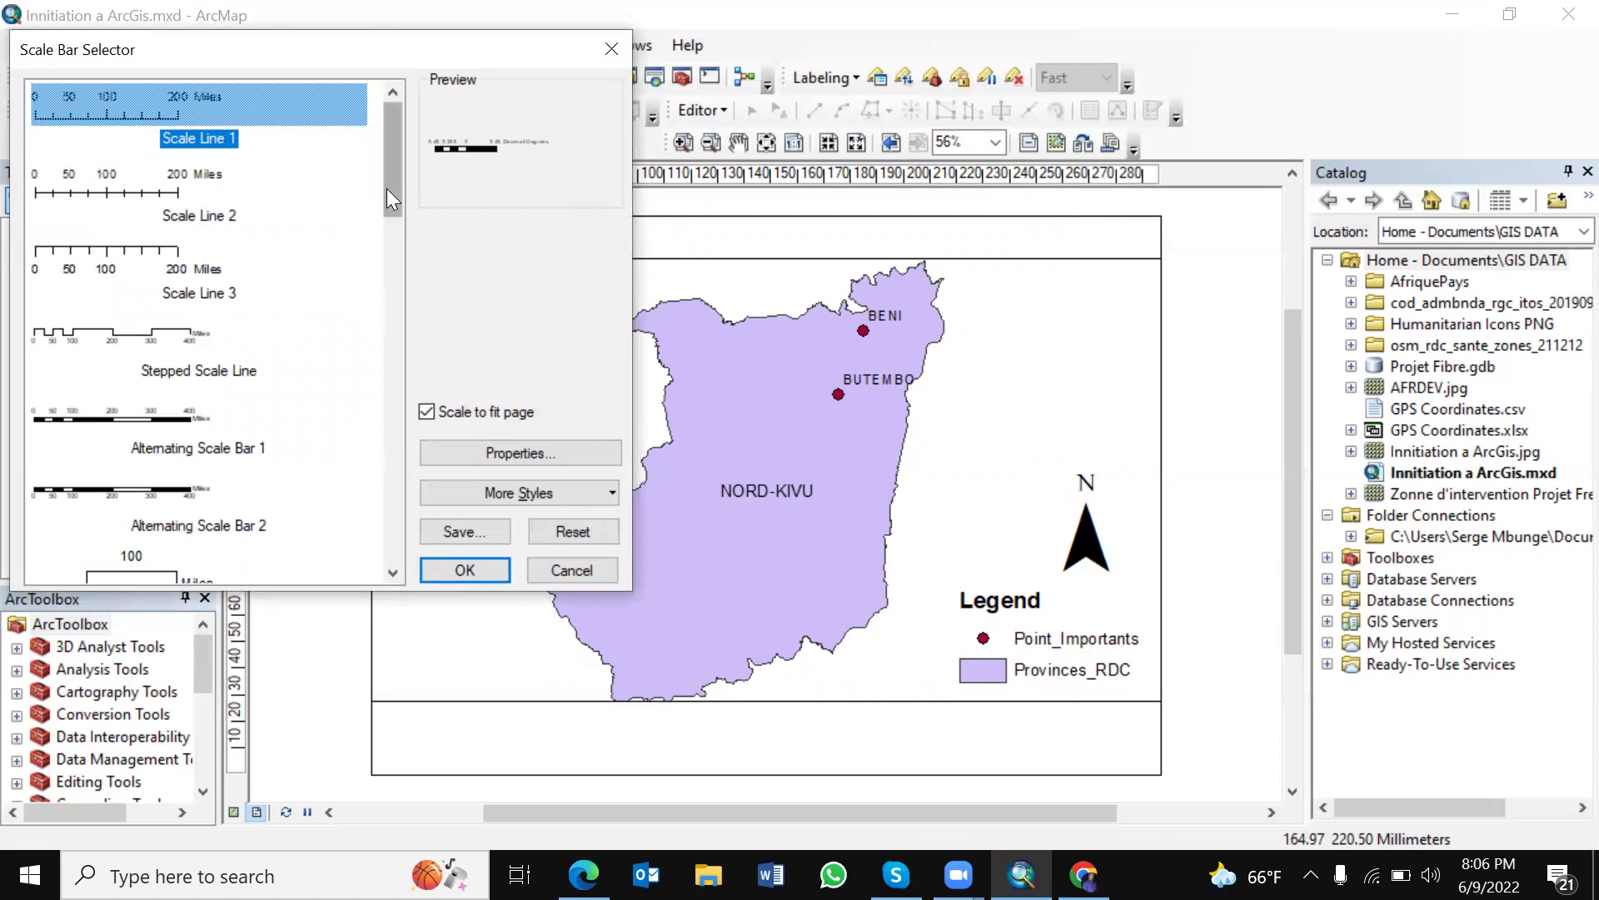
left_click_drag(390, 185, 395, 222)
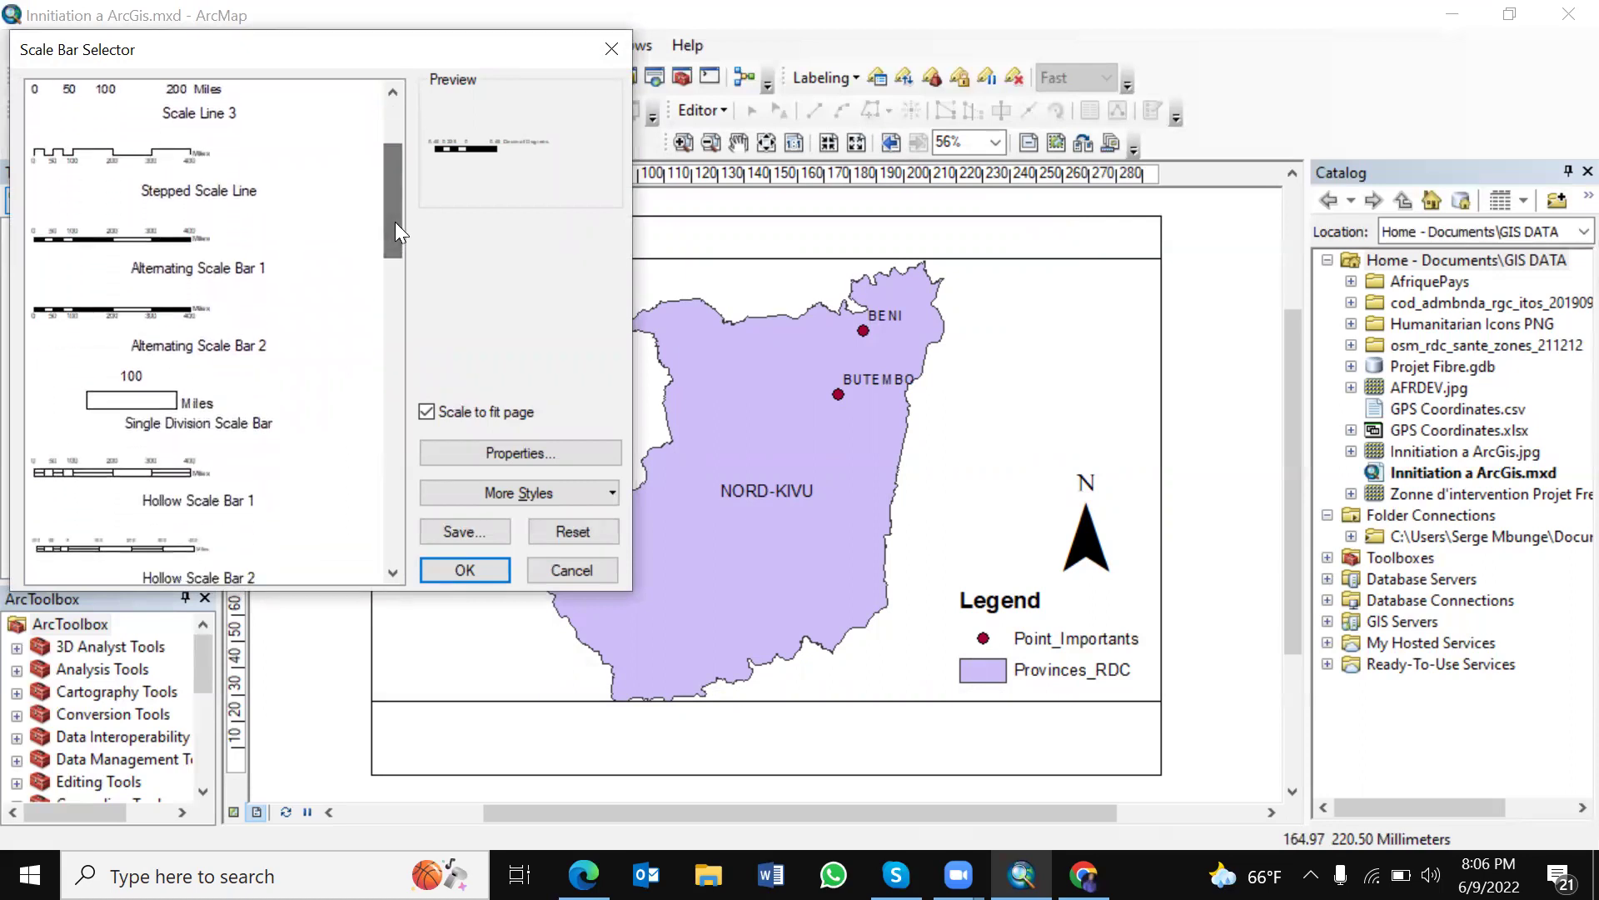
left_click(139, 247)
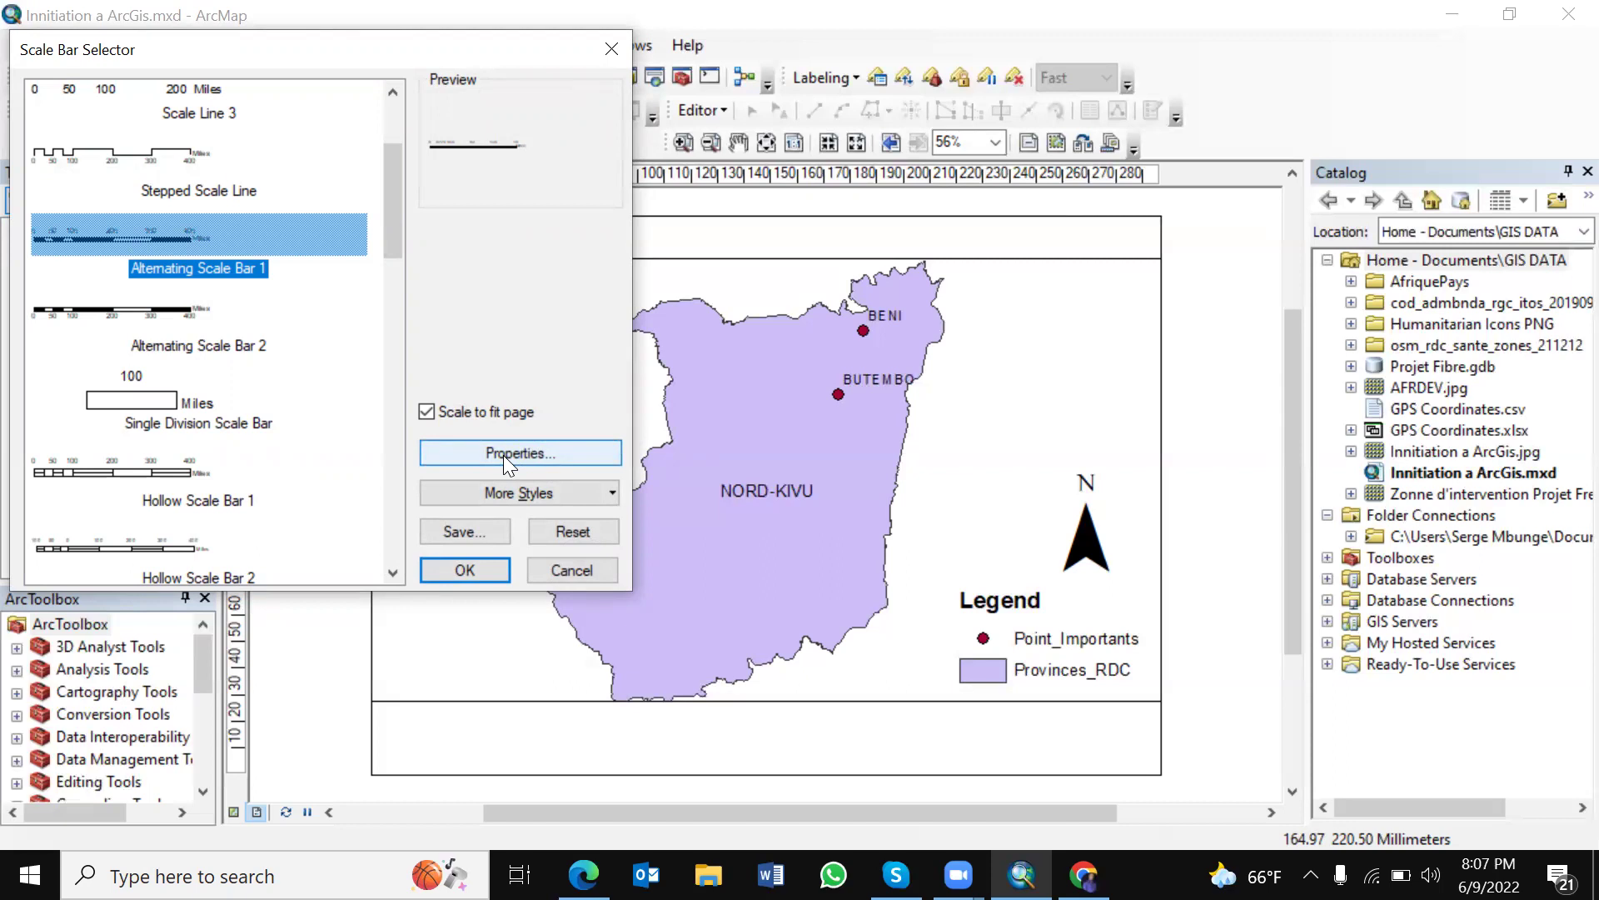
left_click(465, 569)
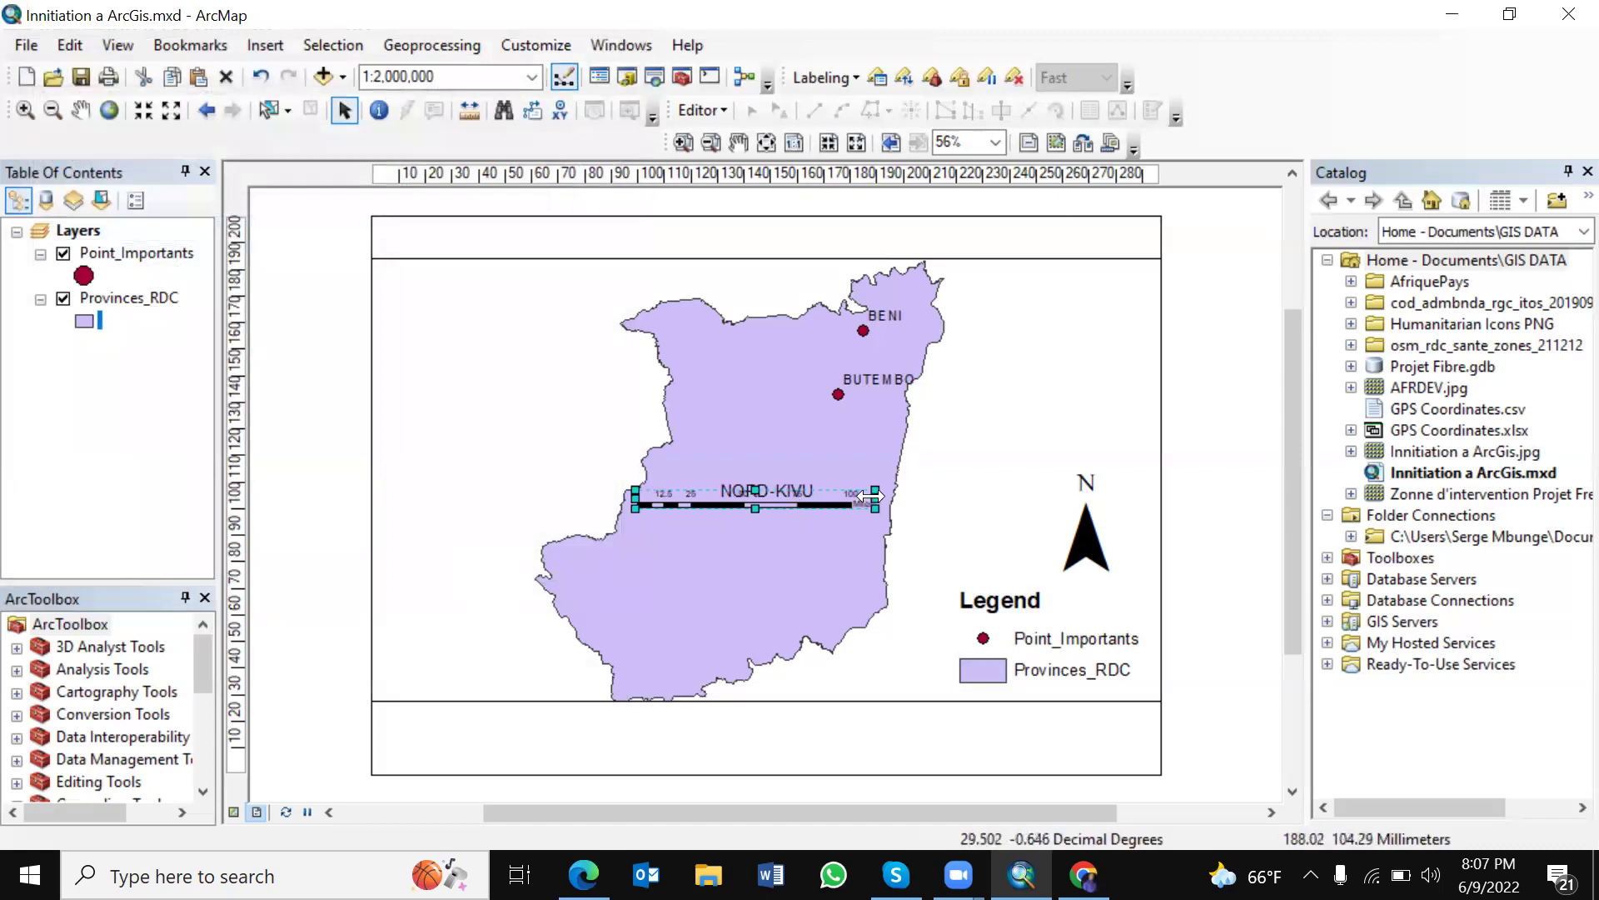
Step: Lengthen the scale bar and move it into the page margin just below the data frame, under the province
left_click_drag(874, 494, 976, 484)
mouse_move(877, 510)
left_mouse_down()
mouse_move(848, 678)
mouse_move(799, 715)
mouse_move(857, 722)
mouse_move(723, 627)
left_mouse_up()
left_click_drag(871, 635, 801, 723)
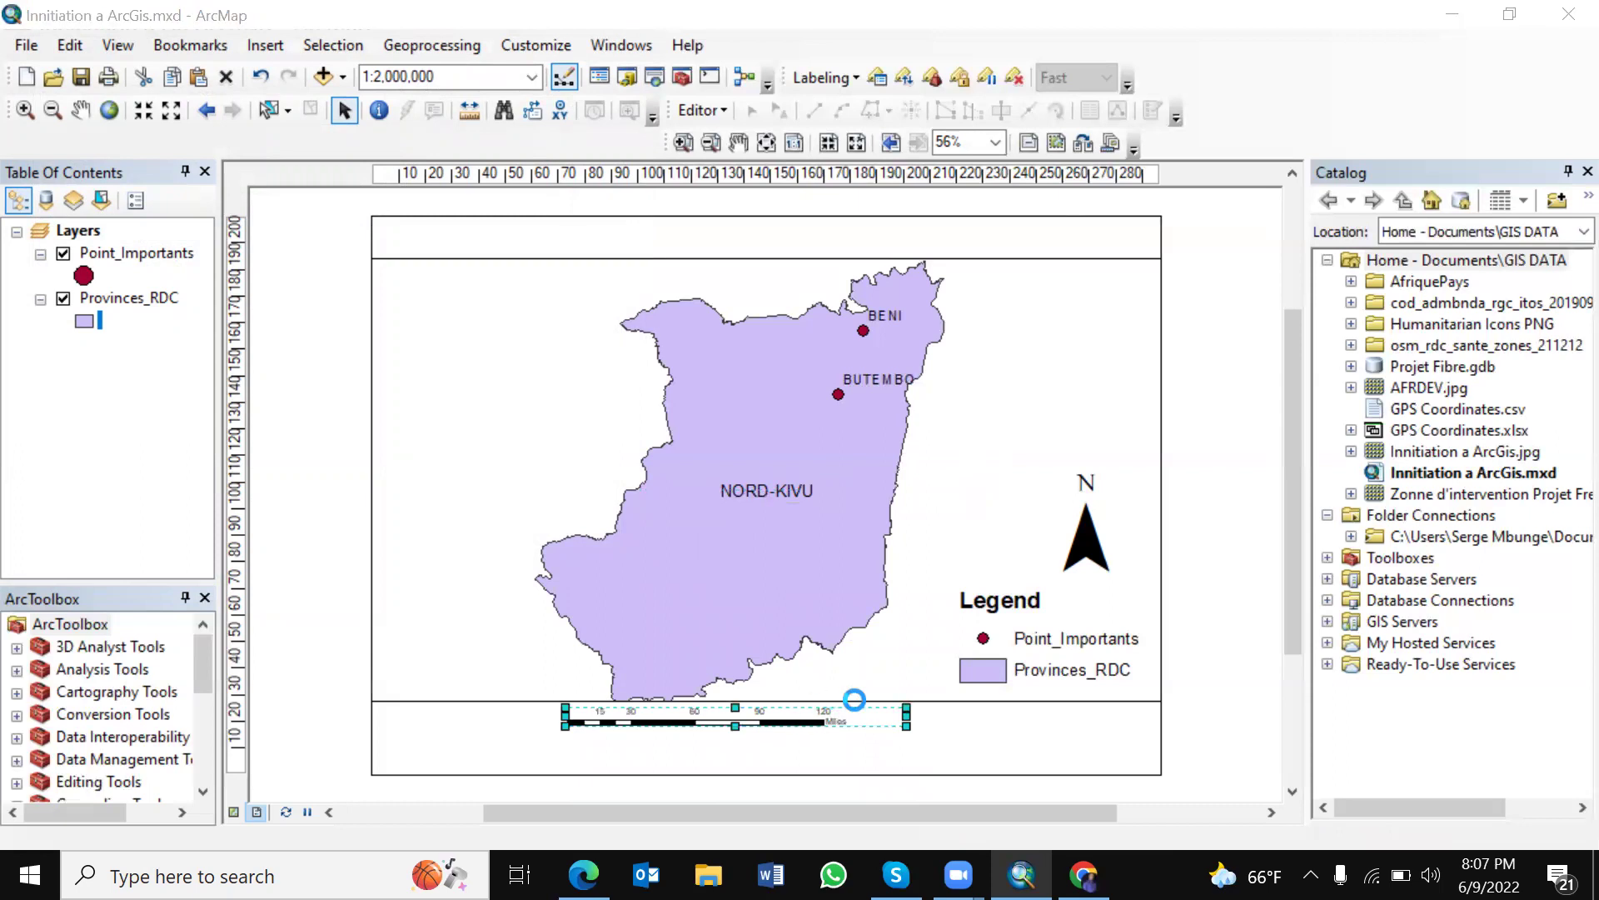
double_click(862, 721)
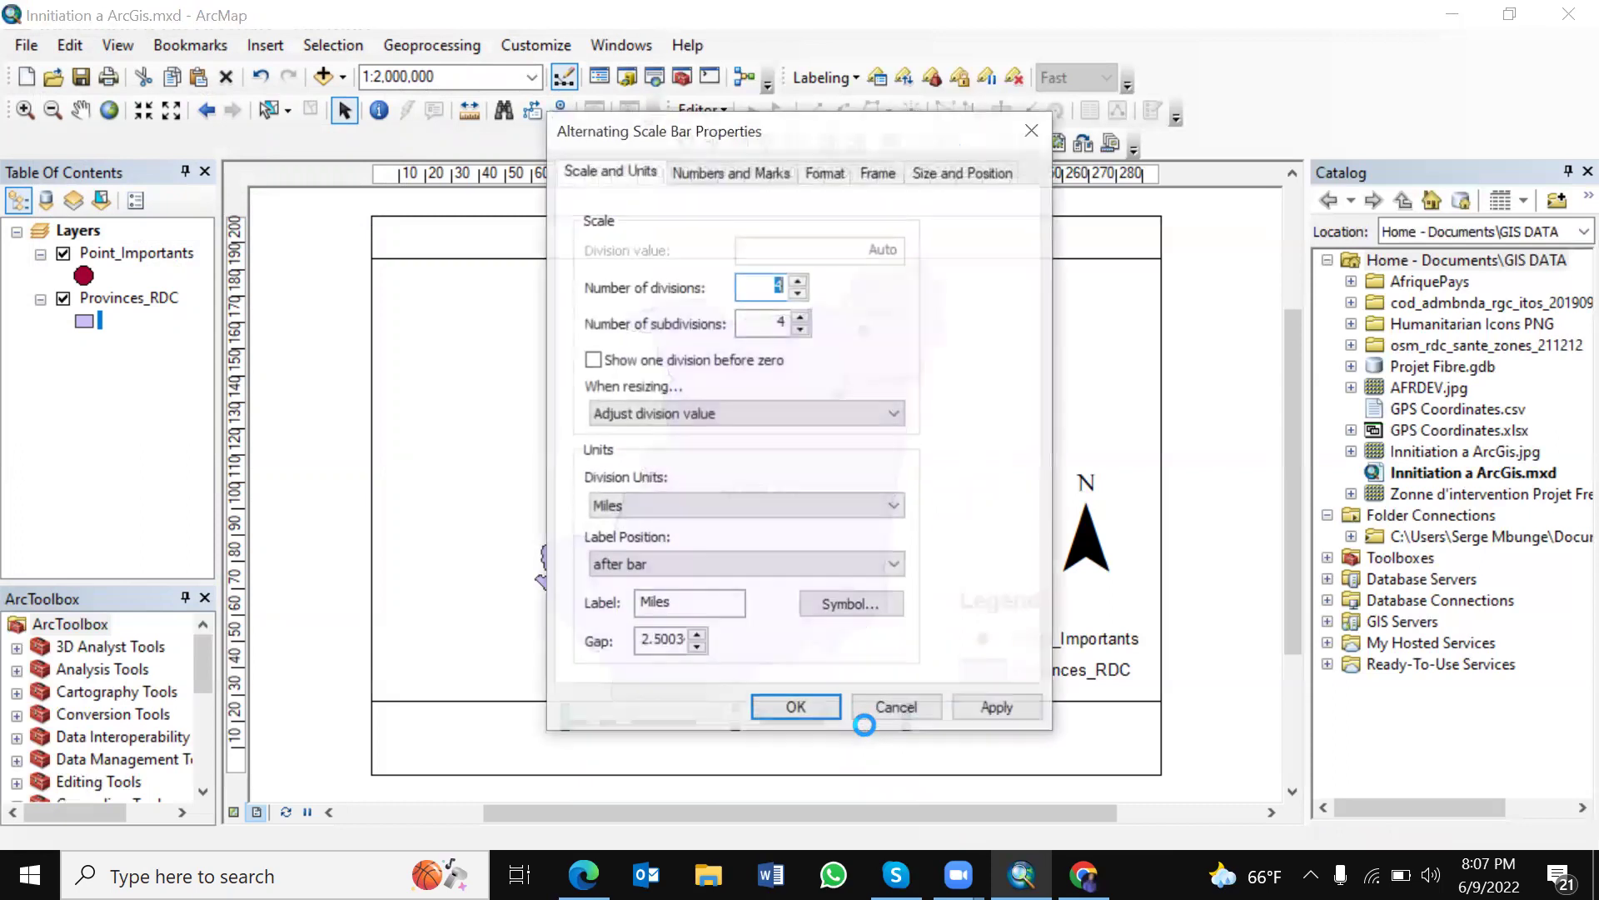
left_click(884, 709)
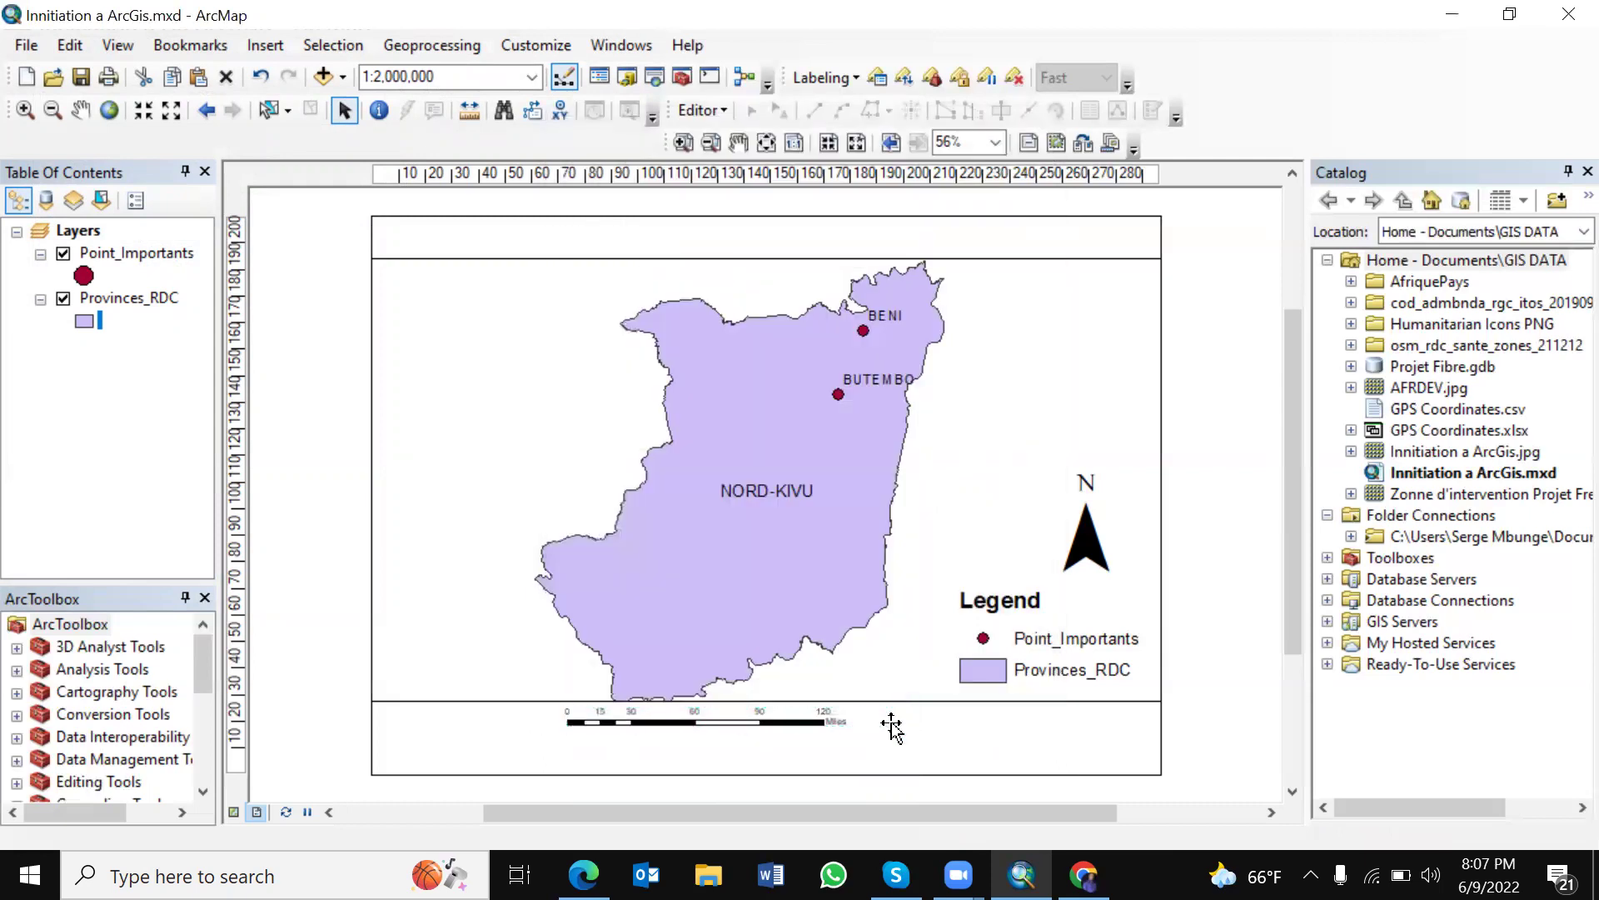
left_click(840, 730)
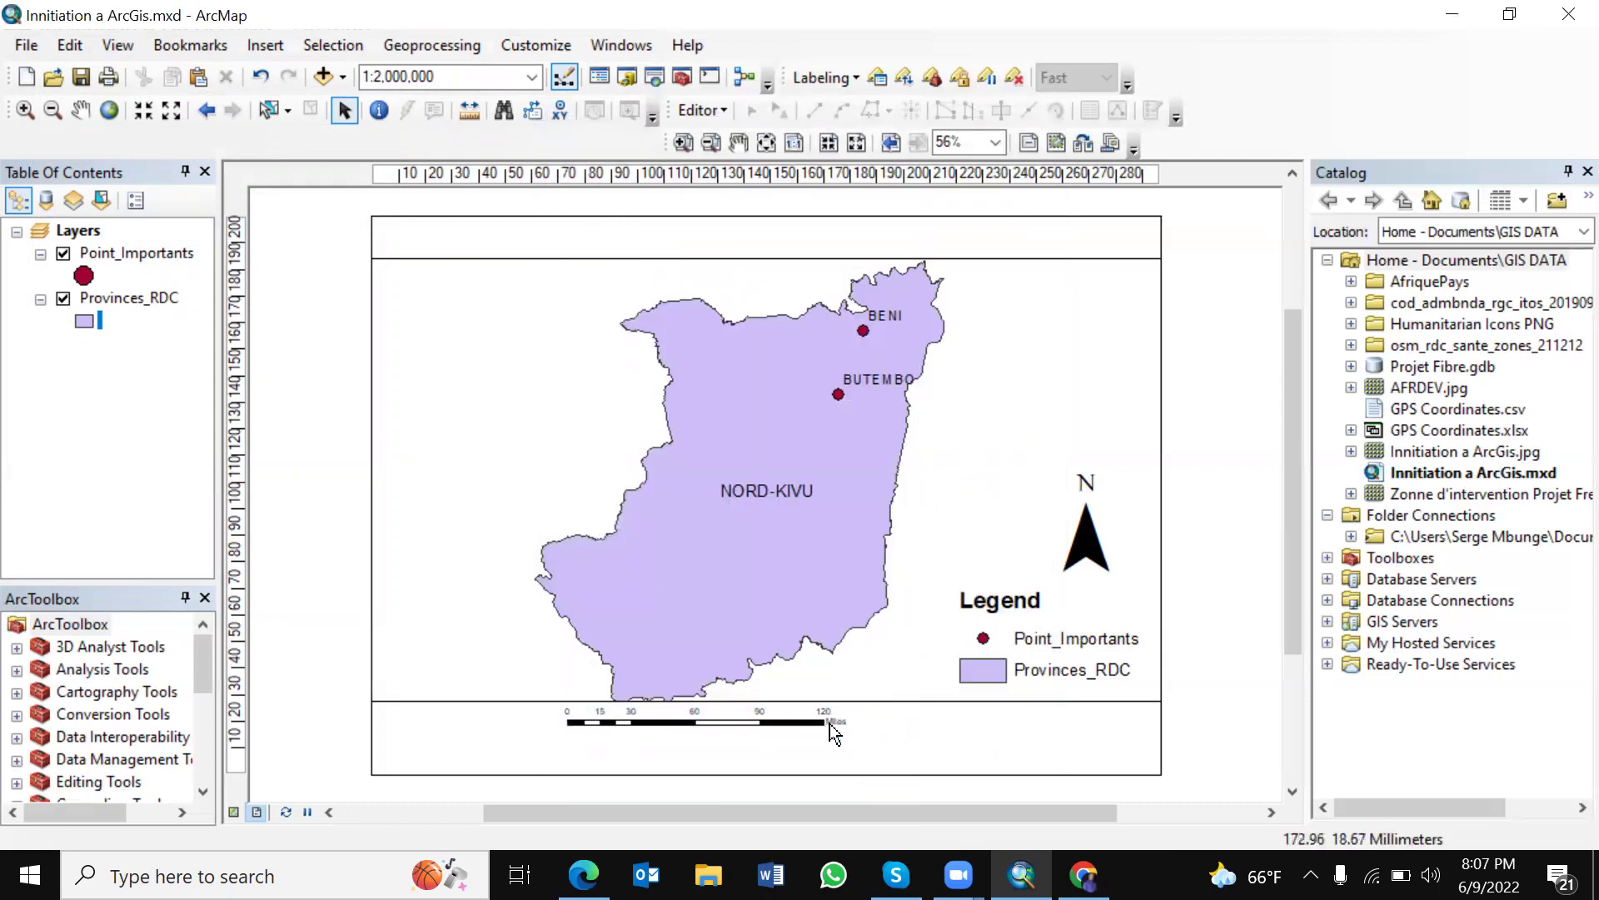
Step: Set the scale bar's division units to Kilometers and its unit label to "Km", keeping four divisions and four subdivisions
double_click(830, 723)
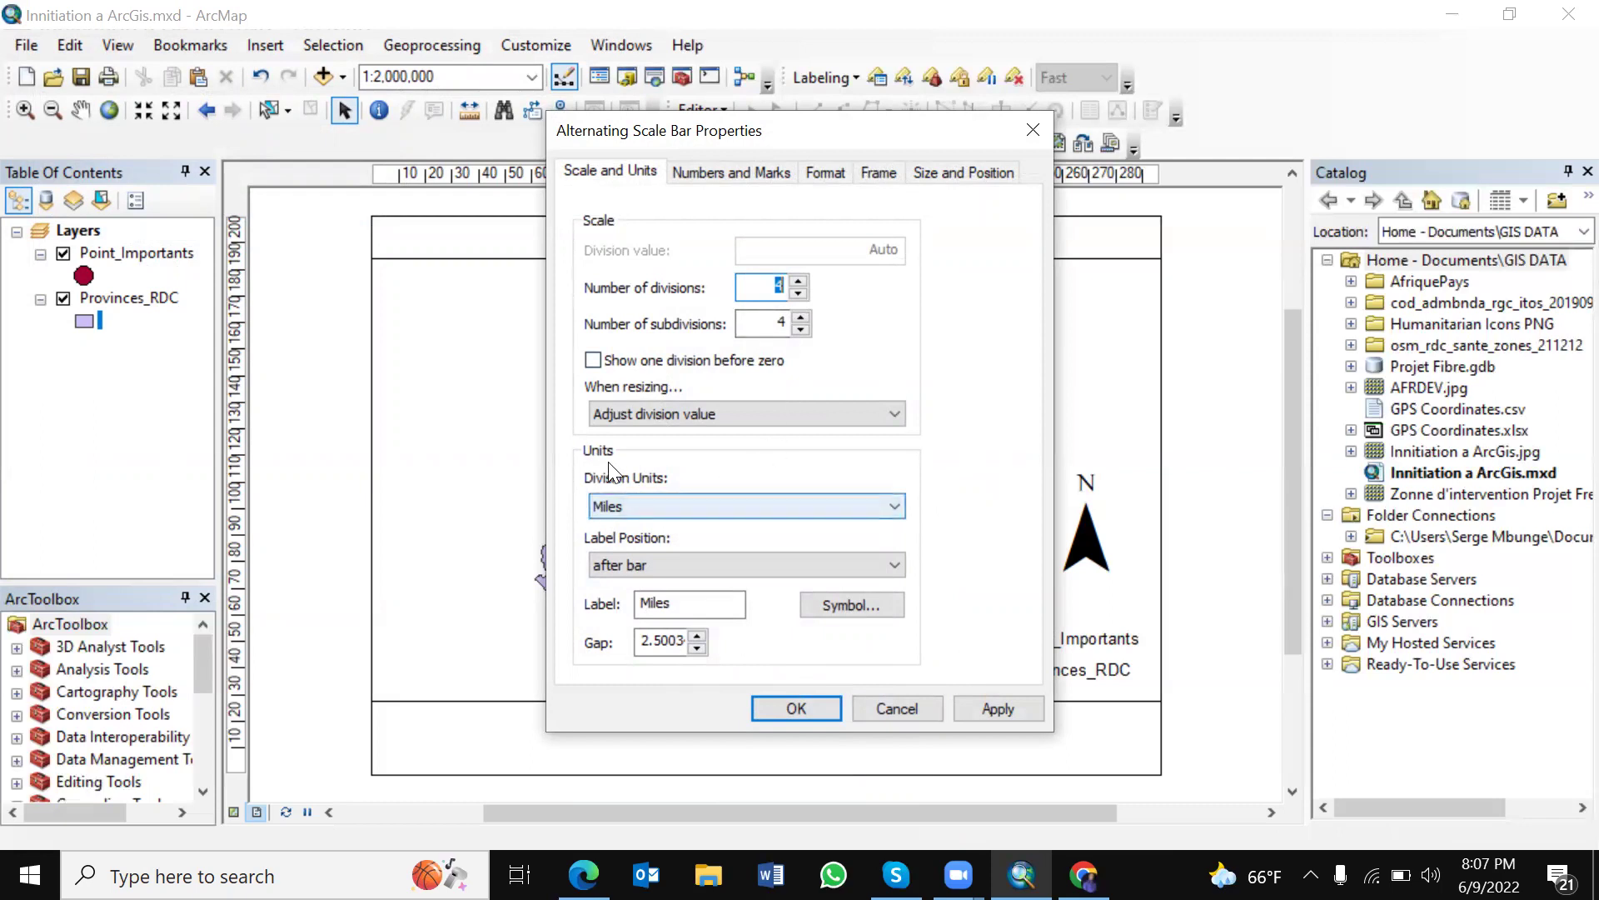
left_click(651, 505)
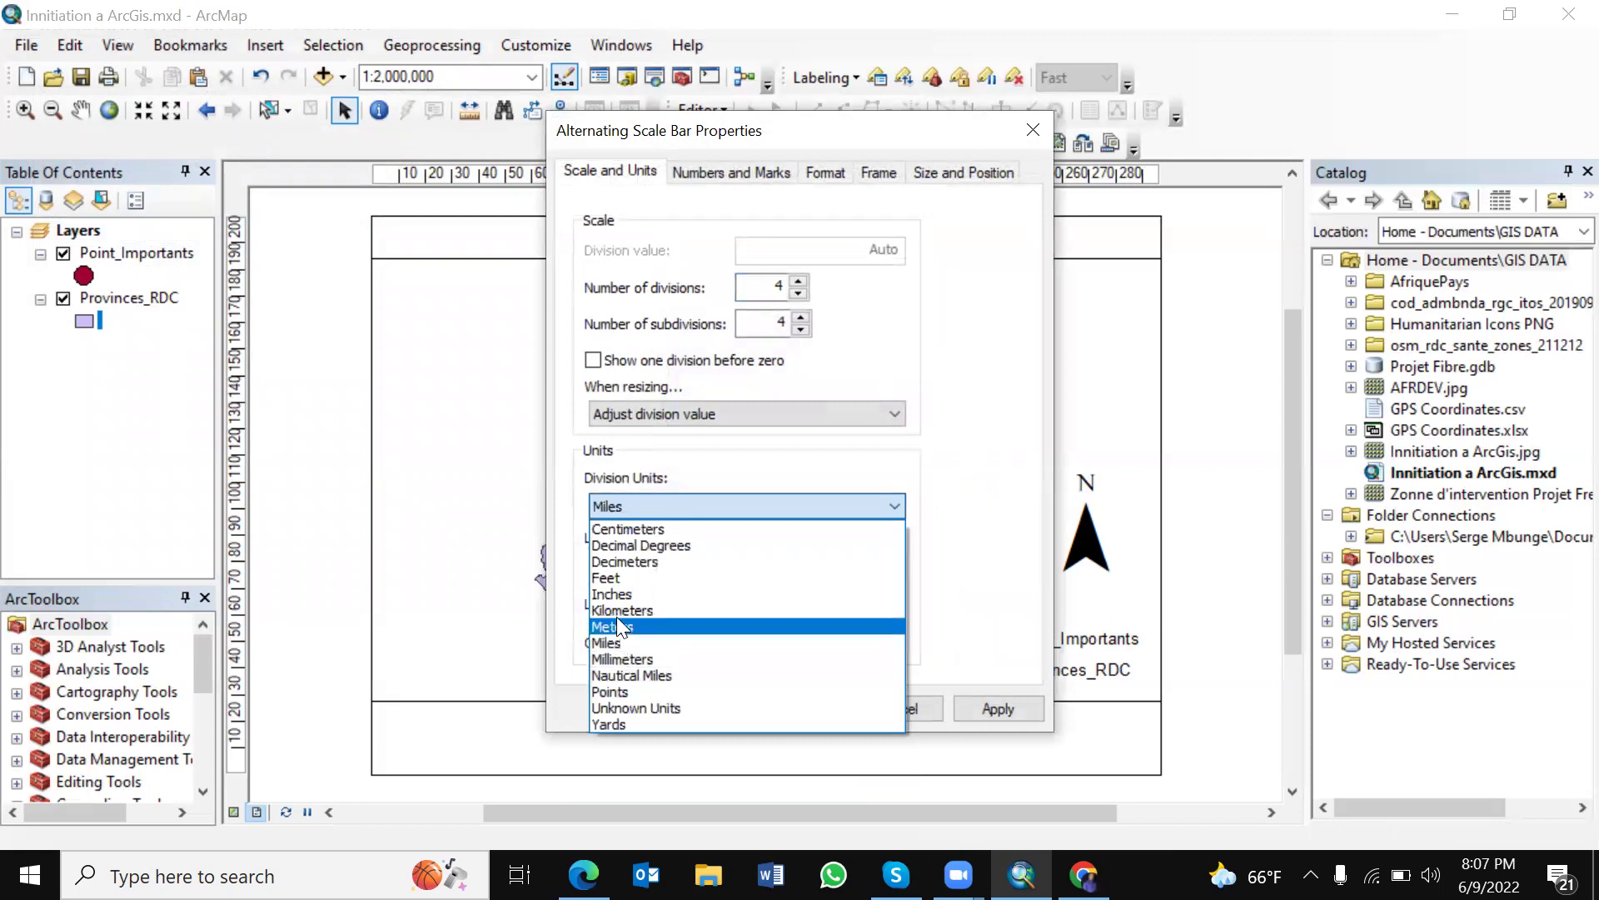
left_click(617, 615)
left_click(714, 608)
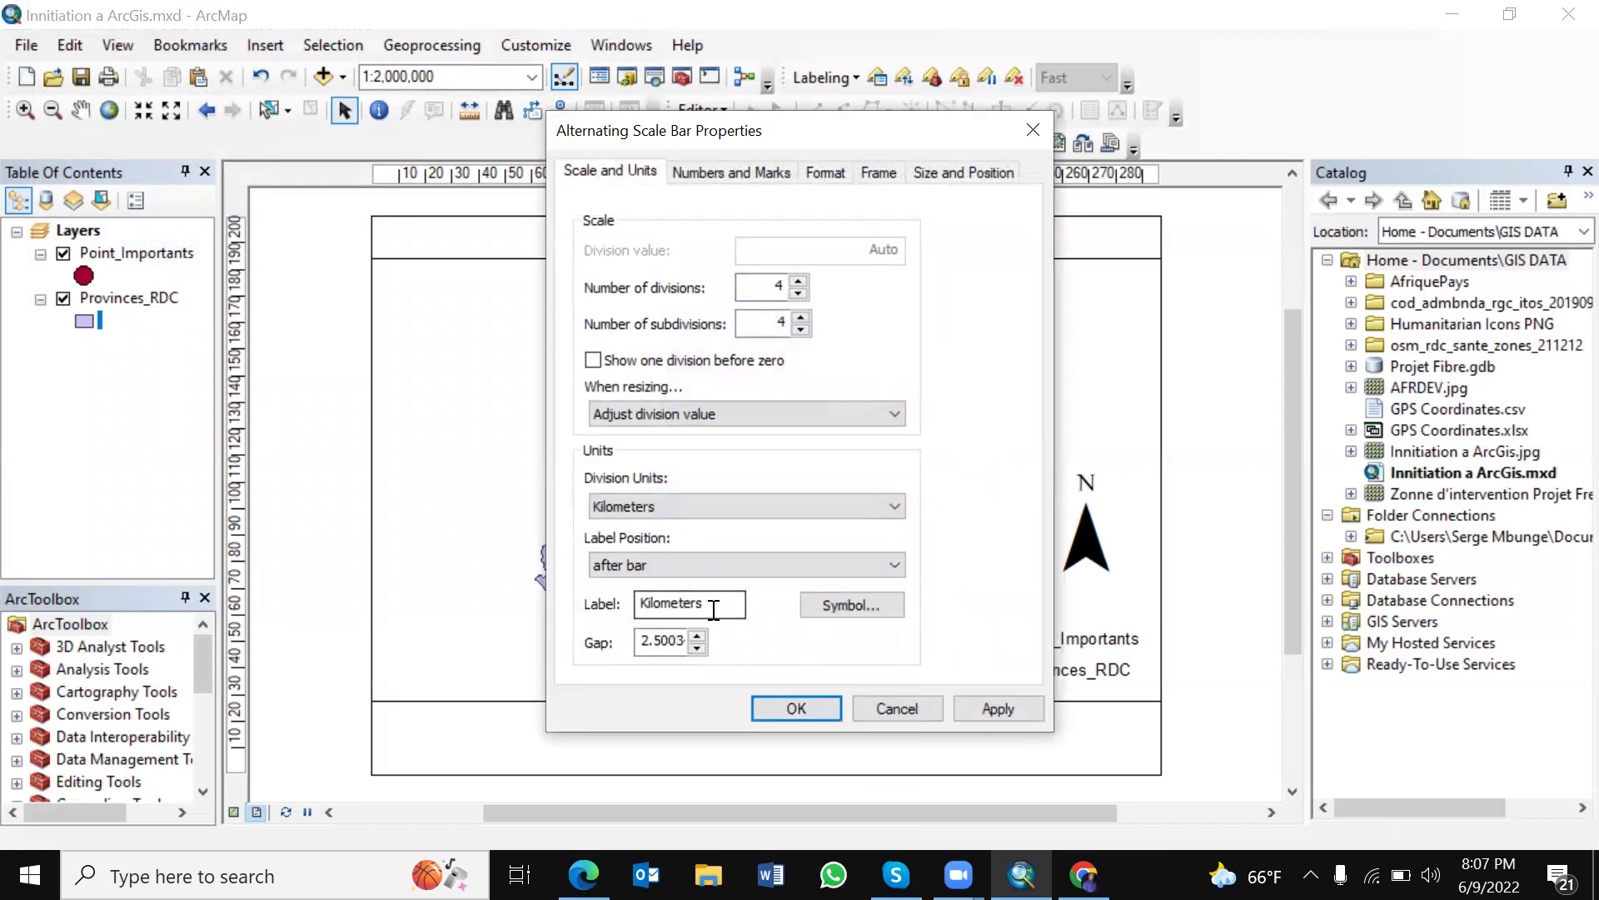
left_click_drag(714, 611, 597, 623)
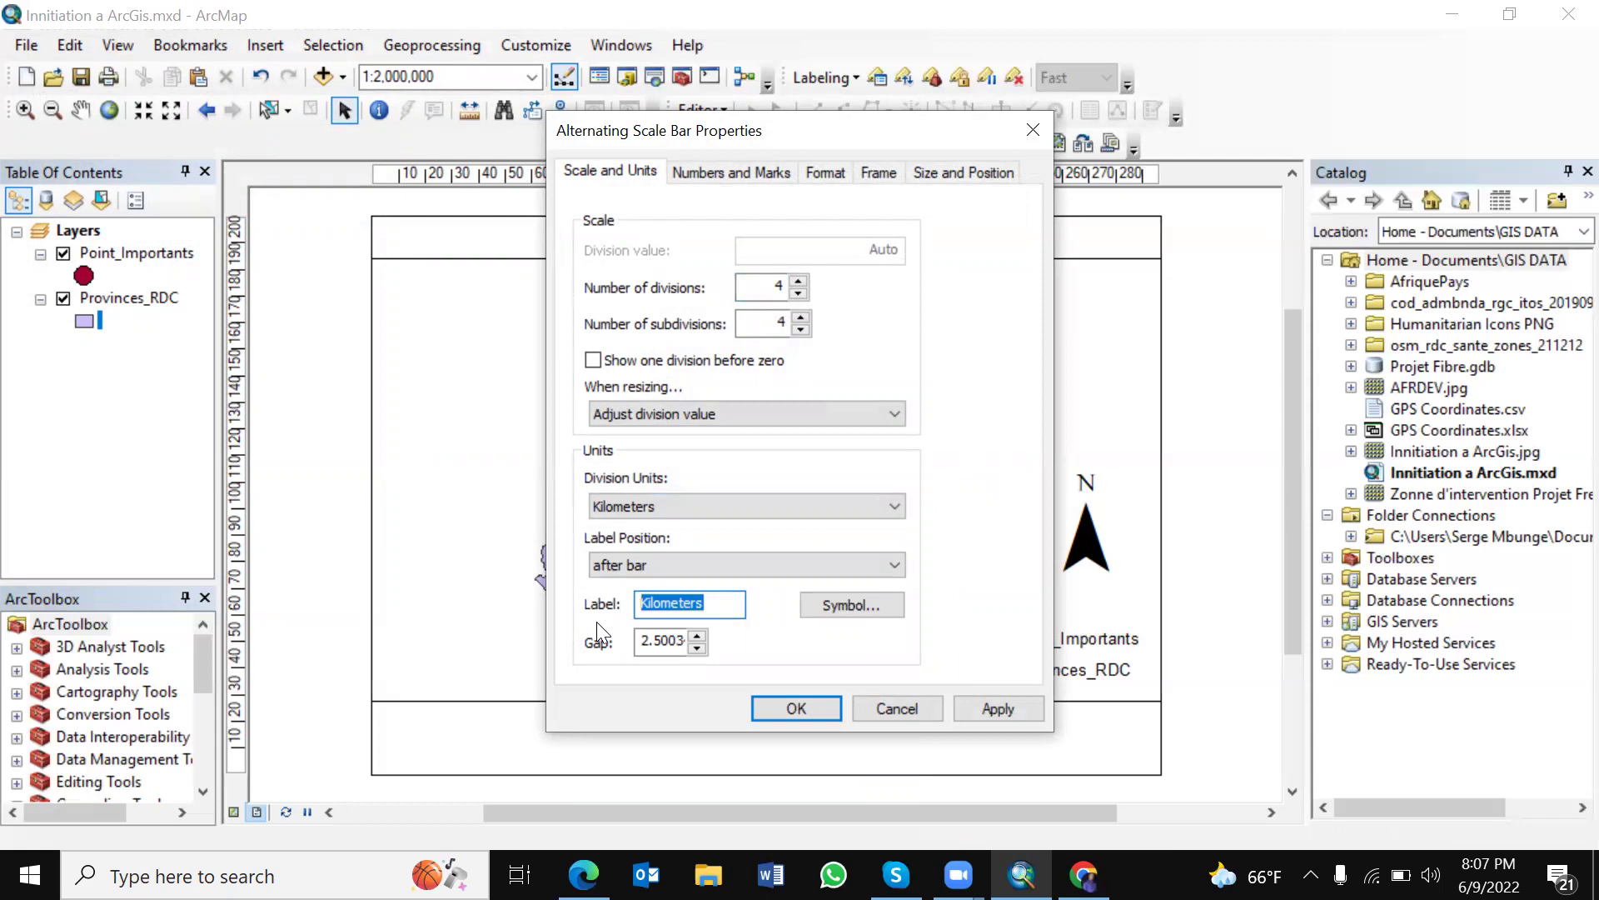
type("Km")
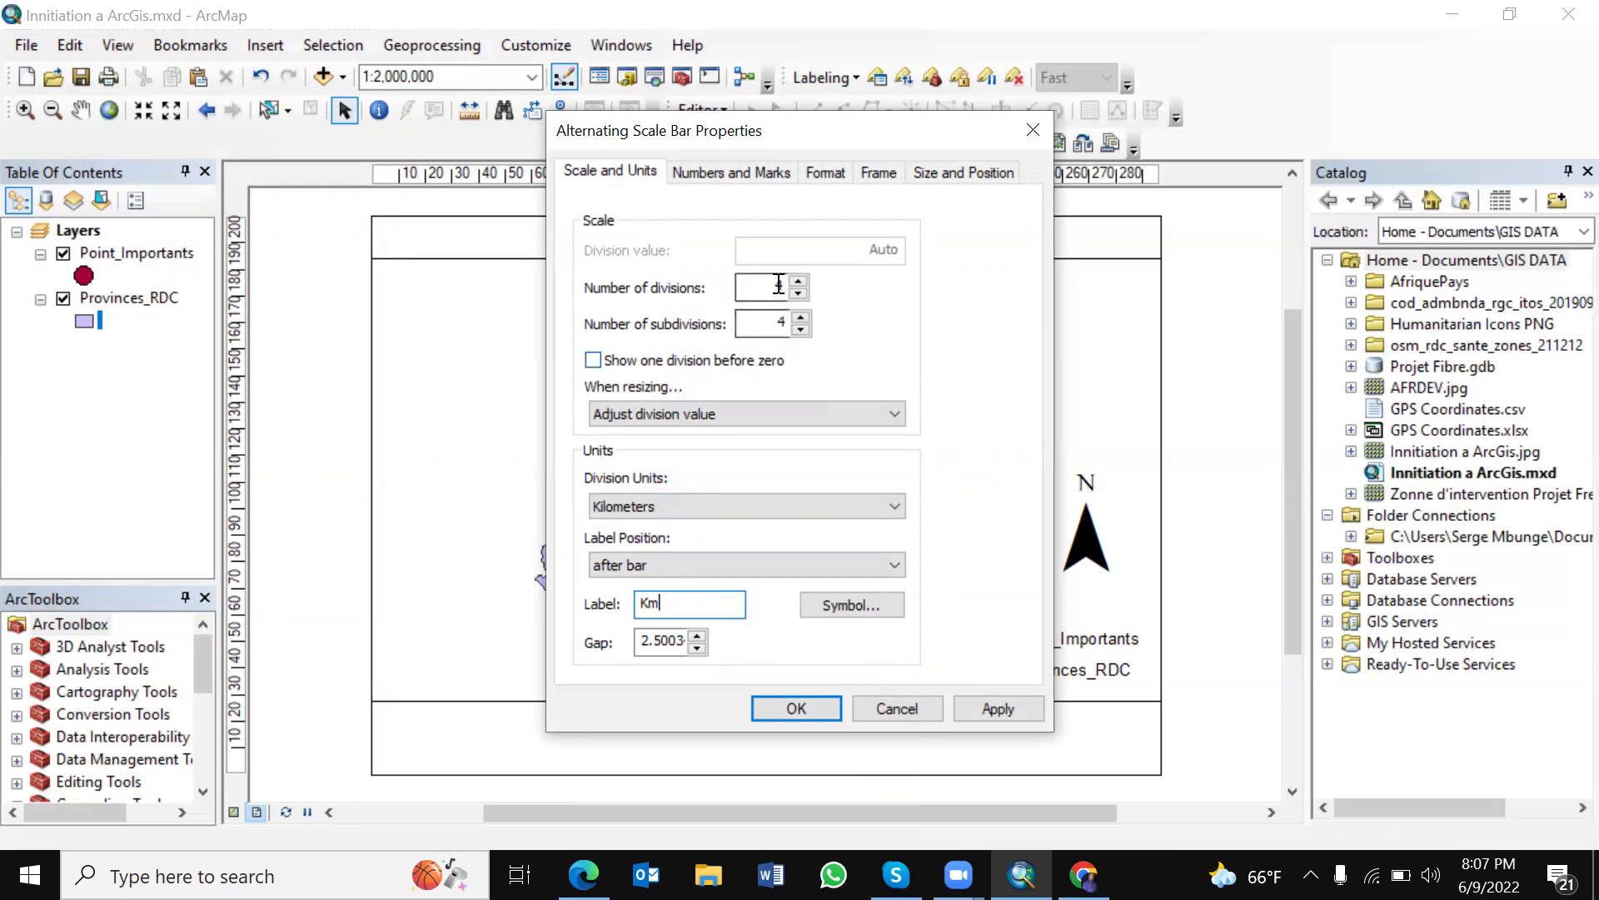
left_click_drag(852, 130, 168, 208)
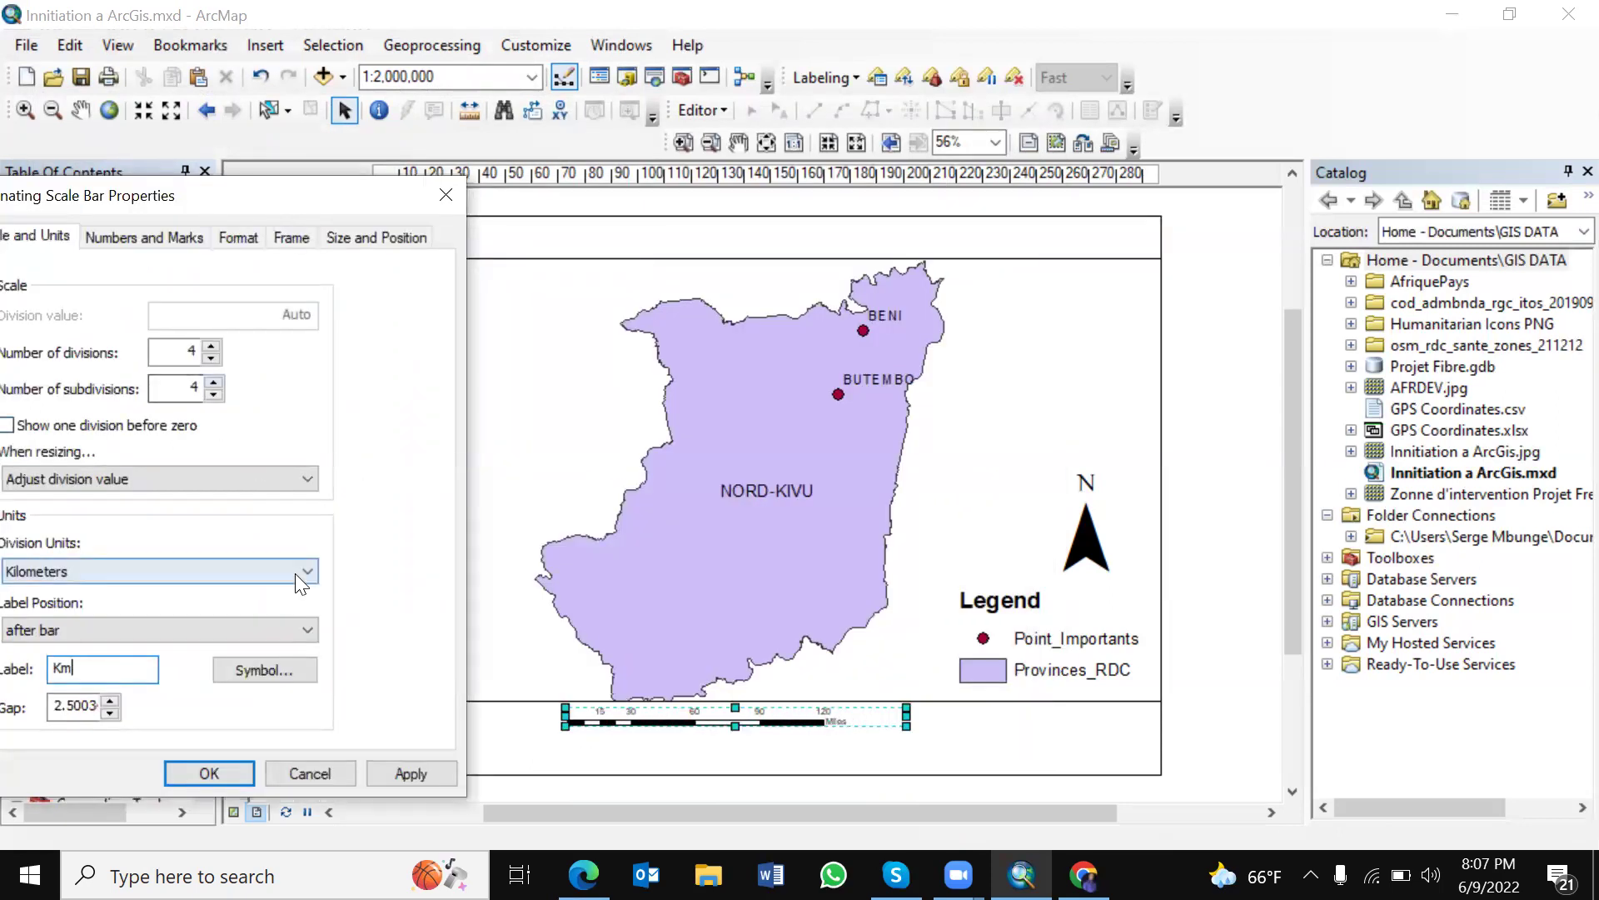
key("alt+a")
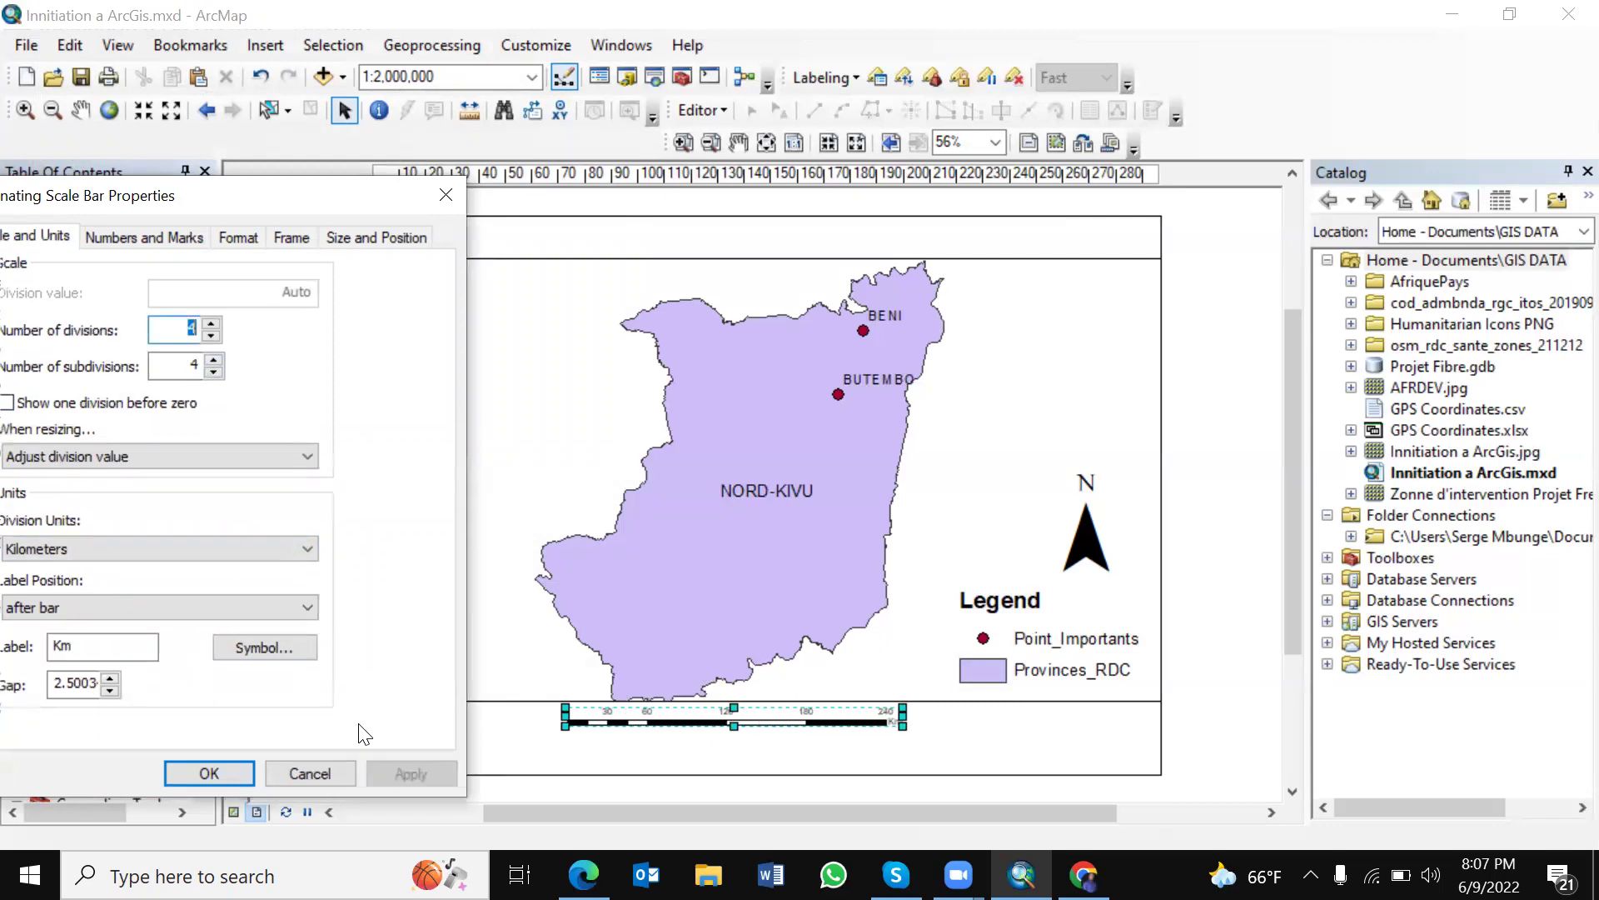
key("Return")
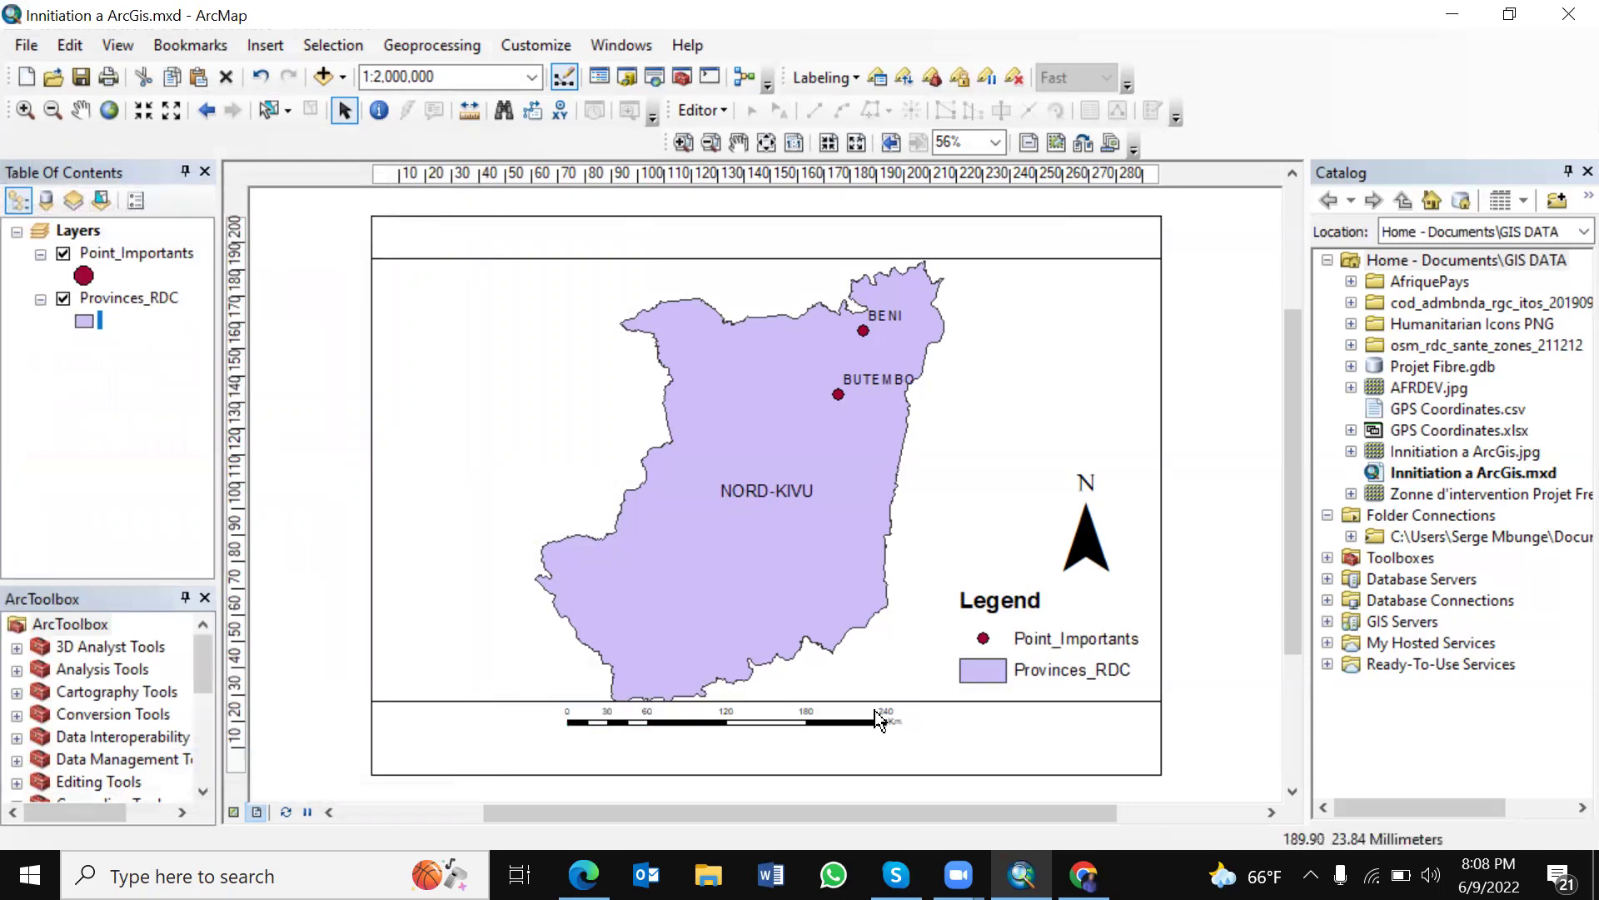
Step: Move the scale bar from the lower page margin to inside the data frame, just above the province's northwestern edge, and deselect it
left_click_drag(902, 724, 937, 741)
left_click(935, 739)
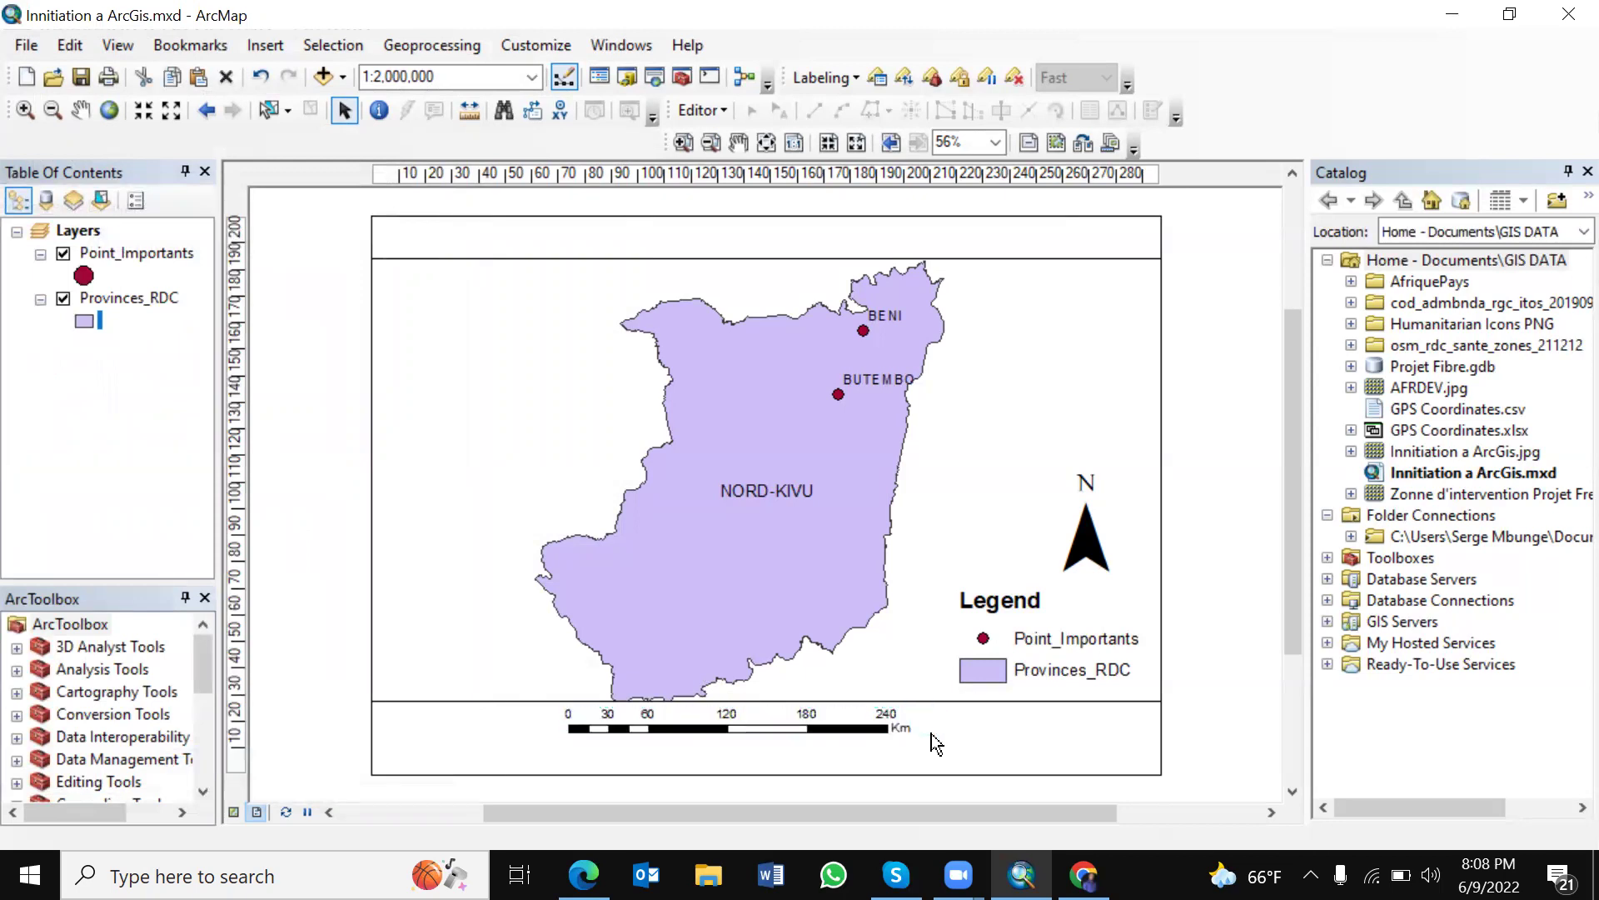
left_click(840, 727)
left_click_drag(837, 726, 844, 721)
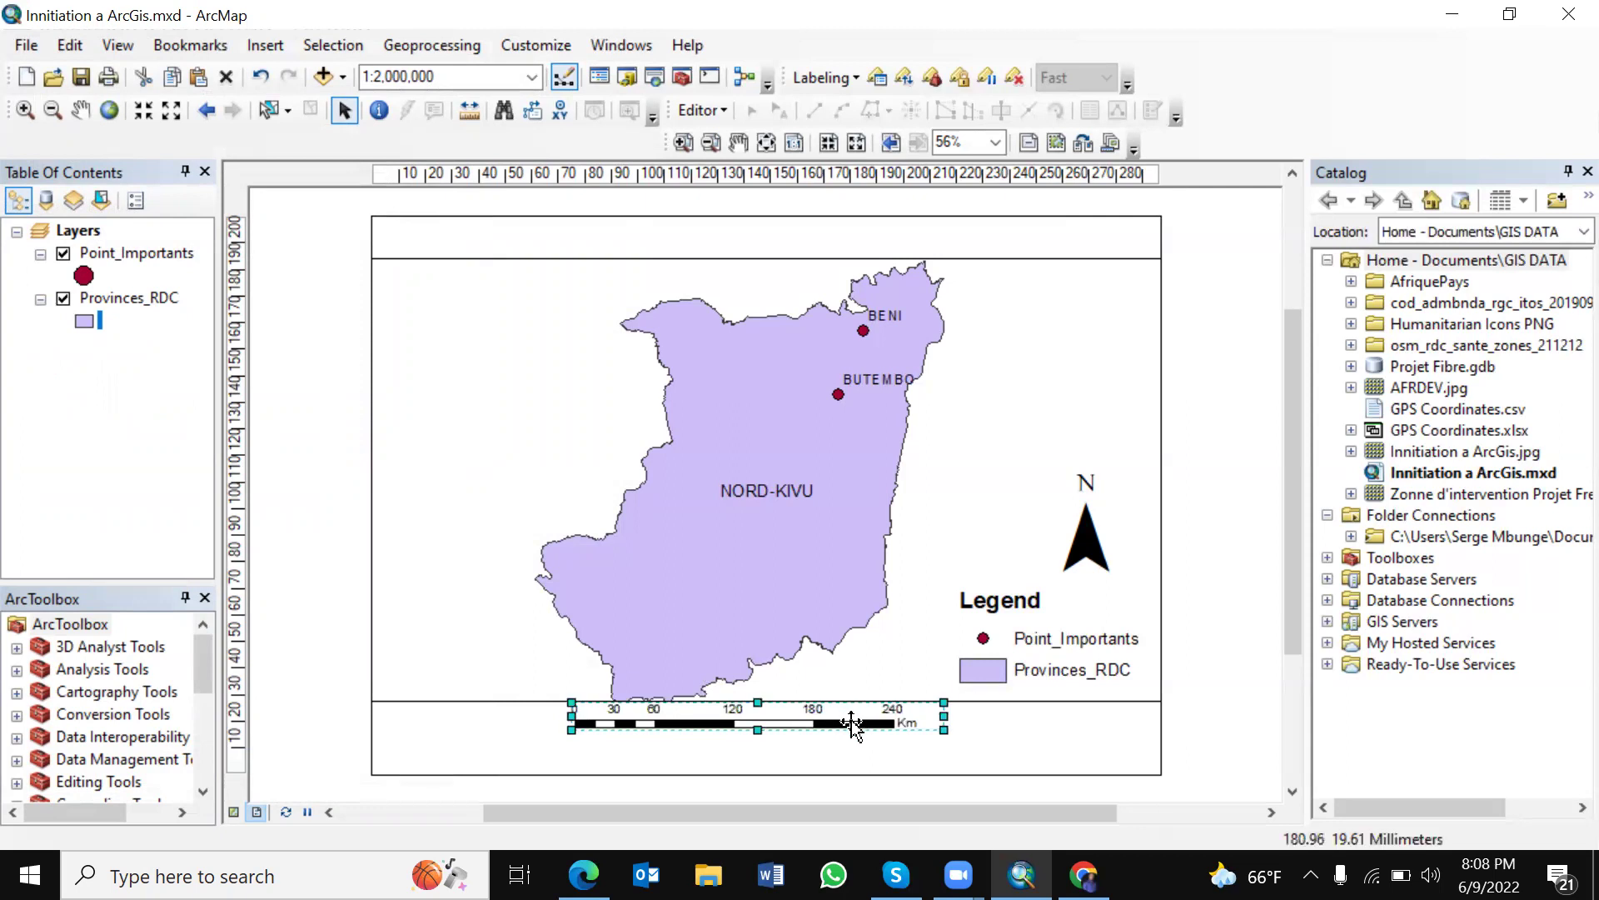
left_click_drag(852, 724, 747, 283)
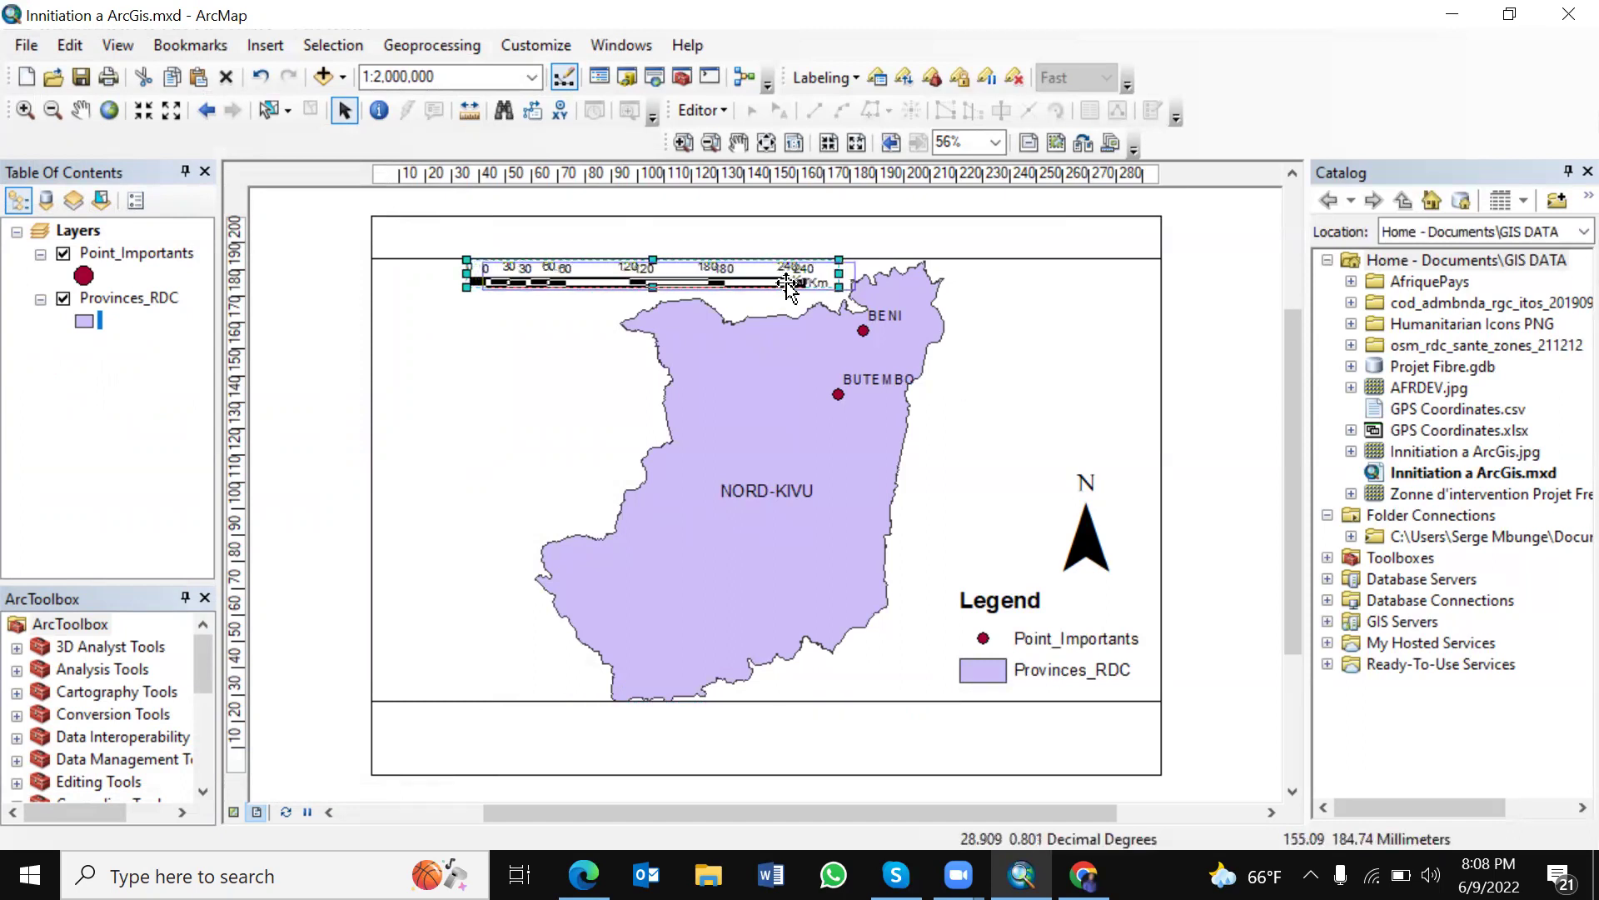
left_click_drag(768, 283, 813, 278)
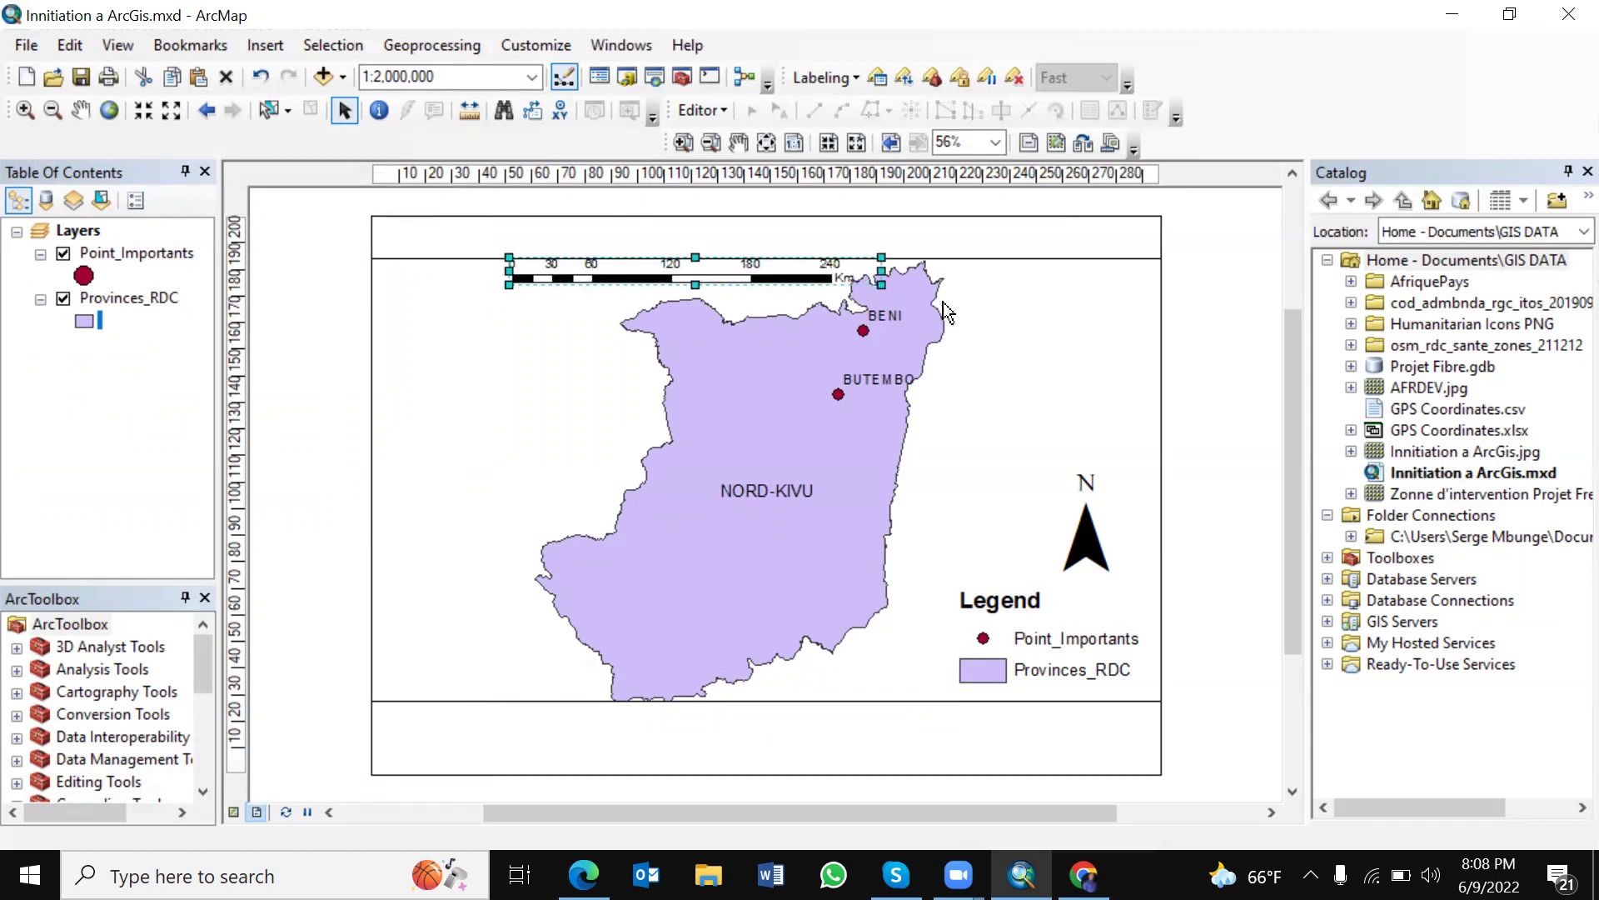
left_click_drag(813, 283, 807, 287)
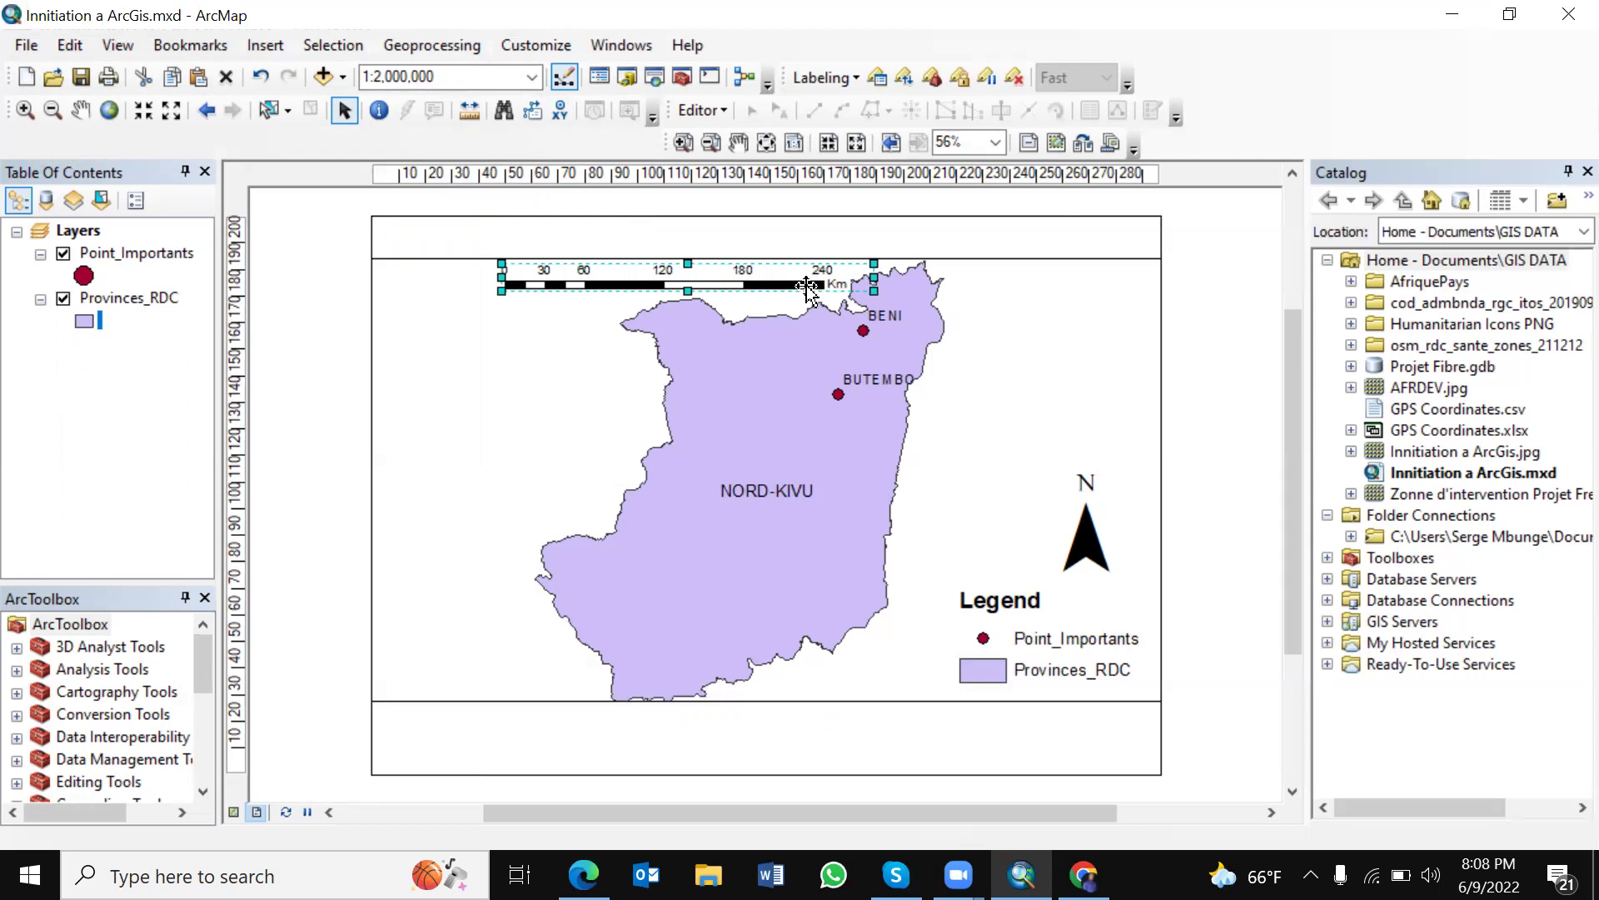
left_click(657, 247)
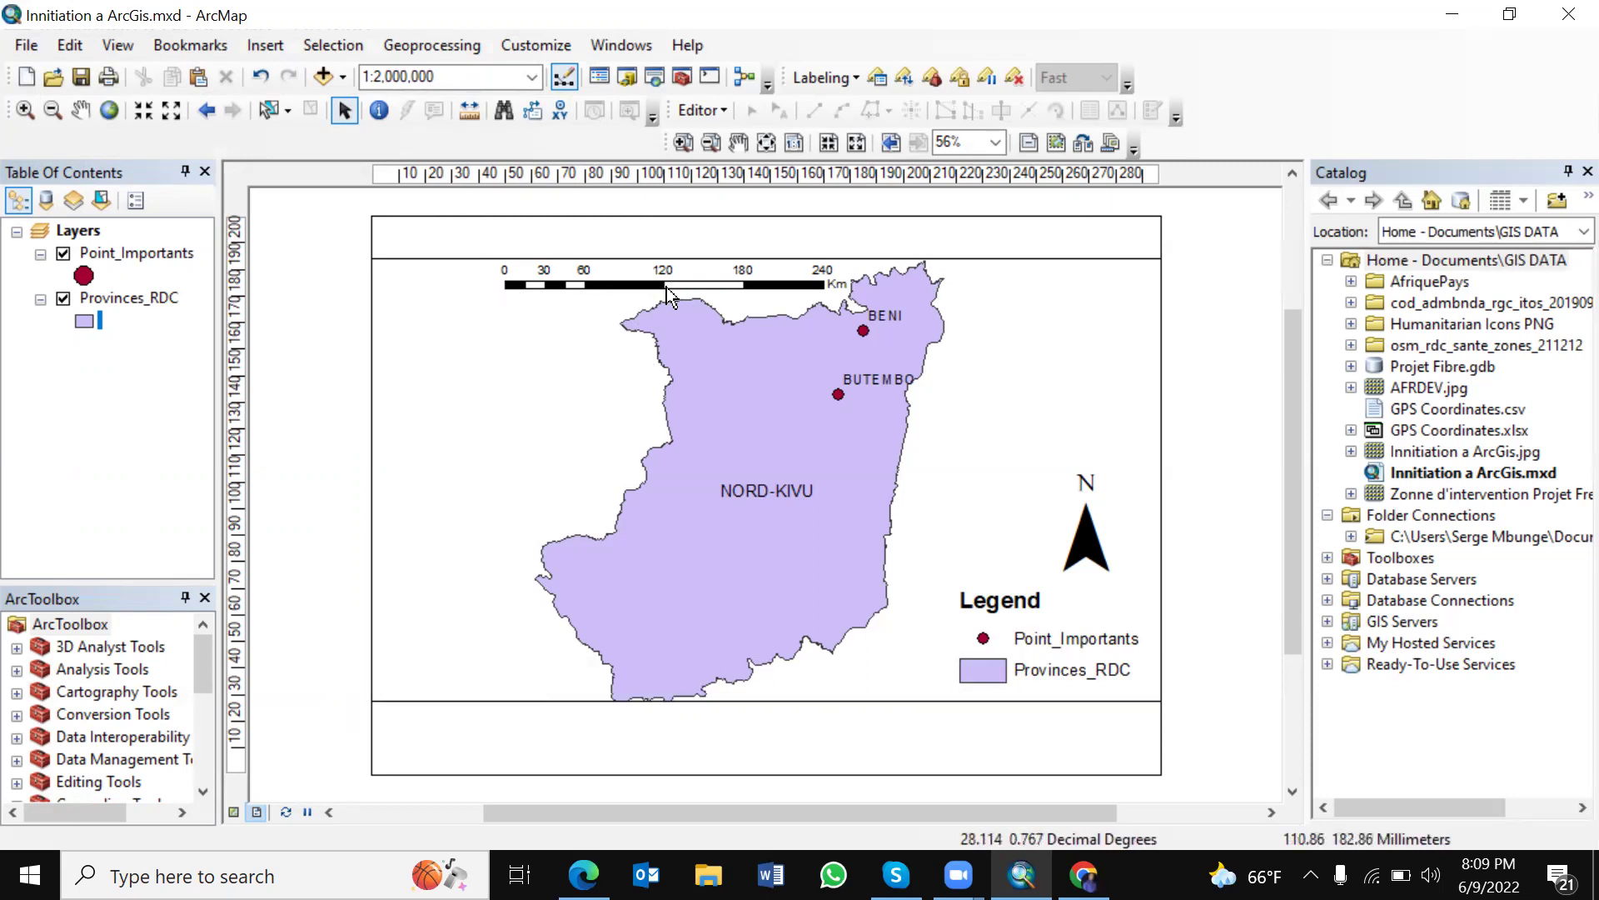
Step: Lay the scale bar across the province's northern part for comparison, return it to just above the province, and clear the selection
left_click(691, 282)
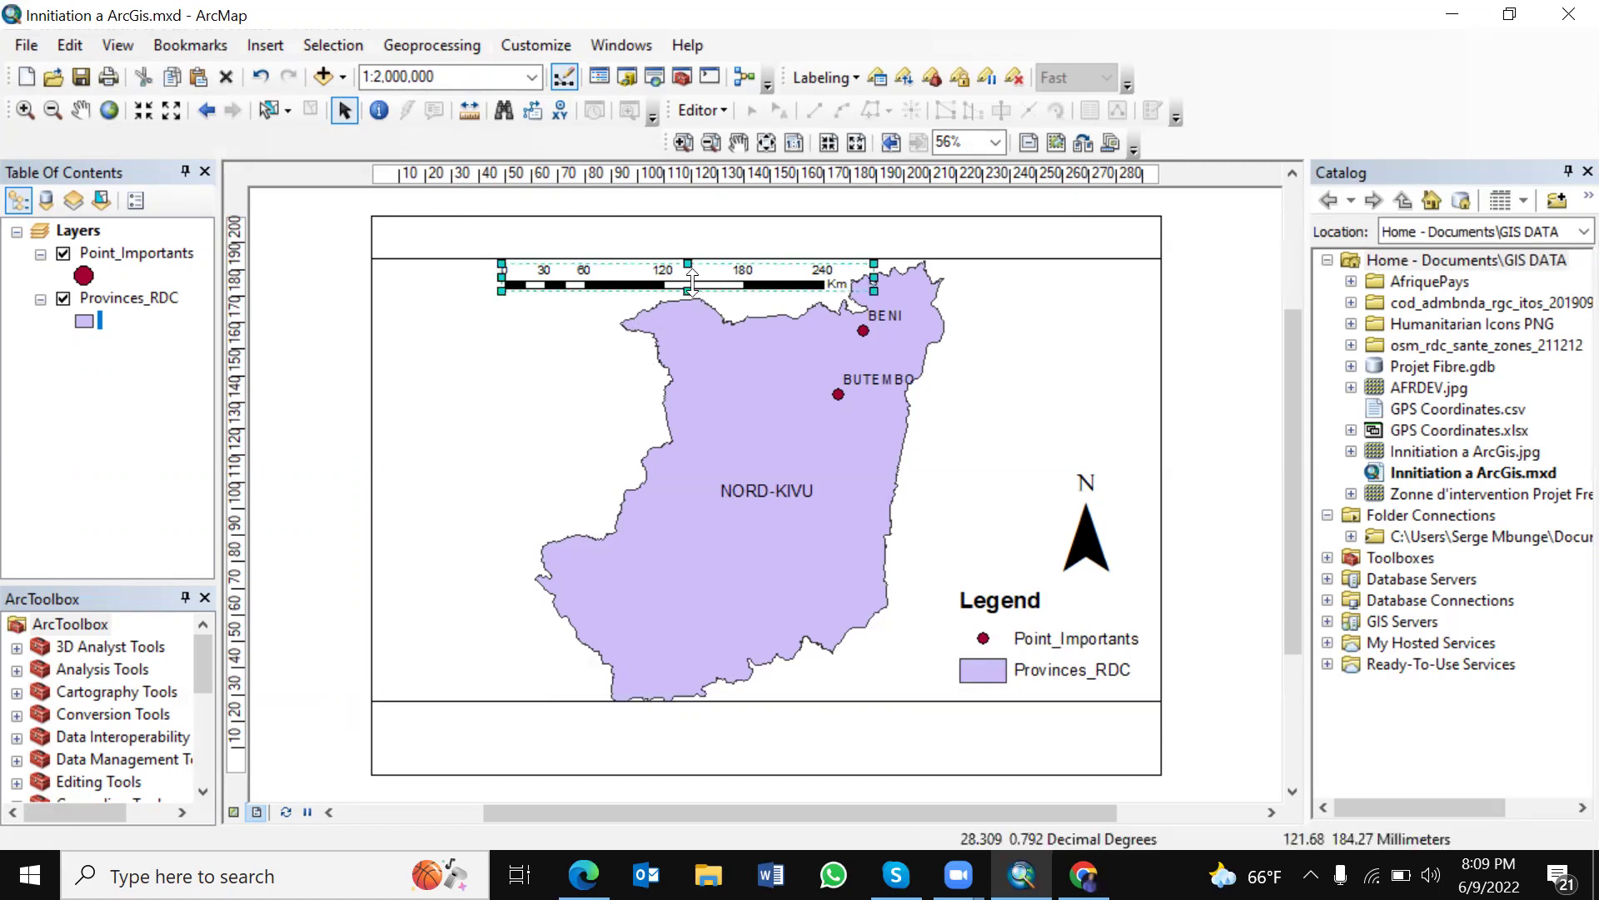
left_click(573, 328)
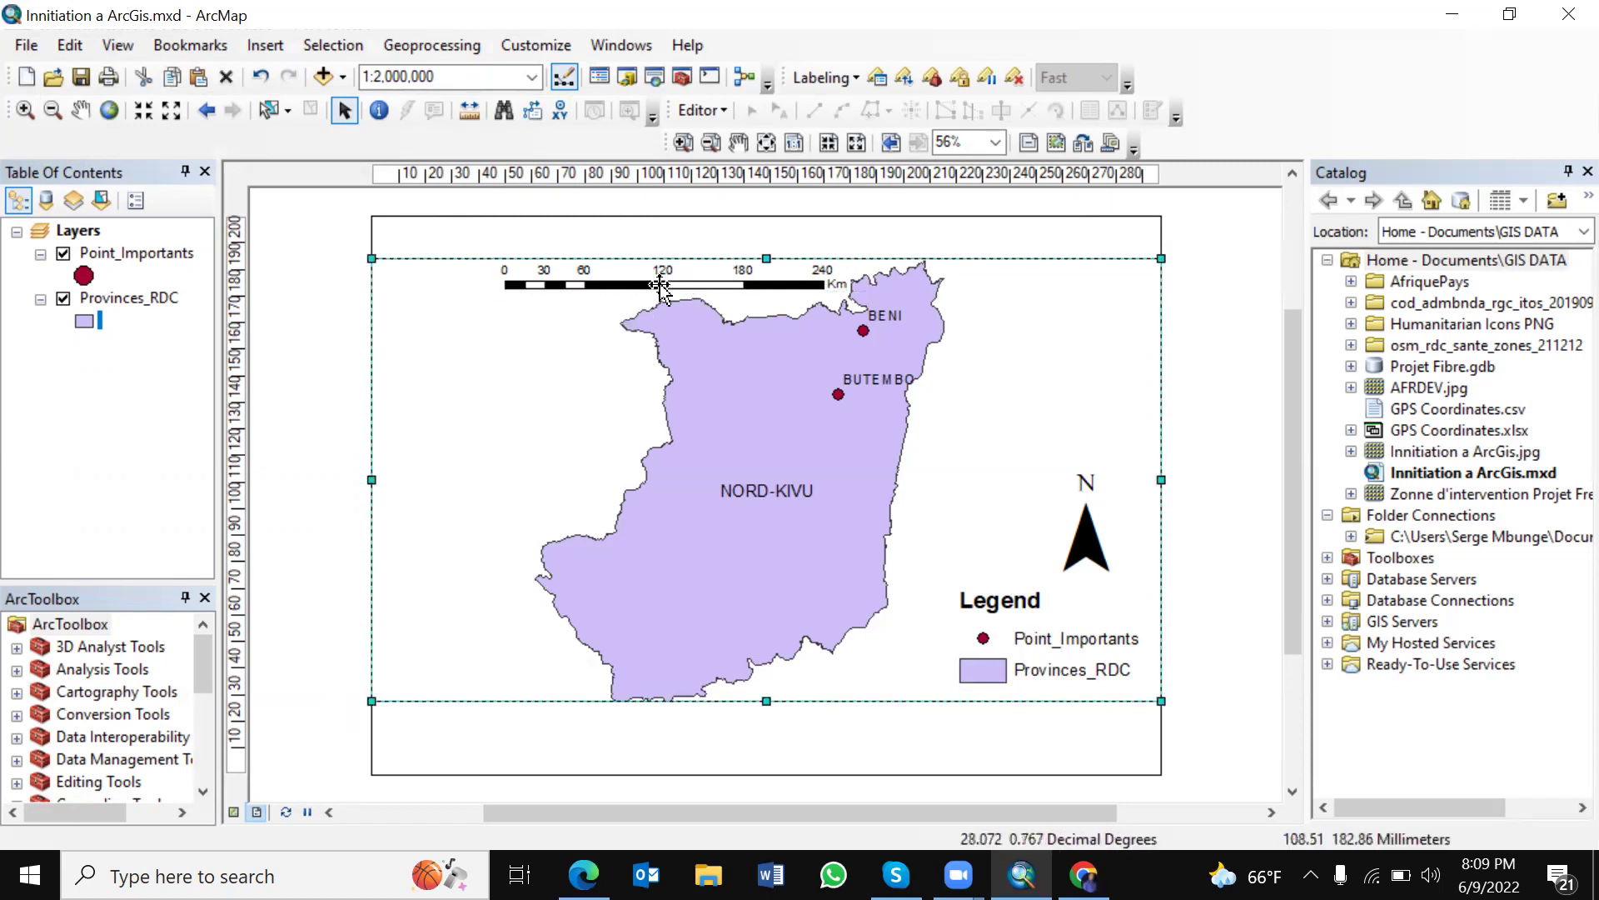
left_click_drag(659, 286, 778, 333)
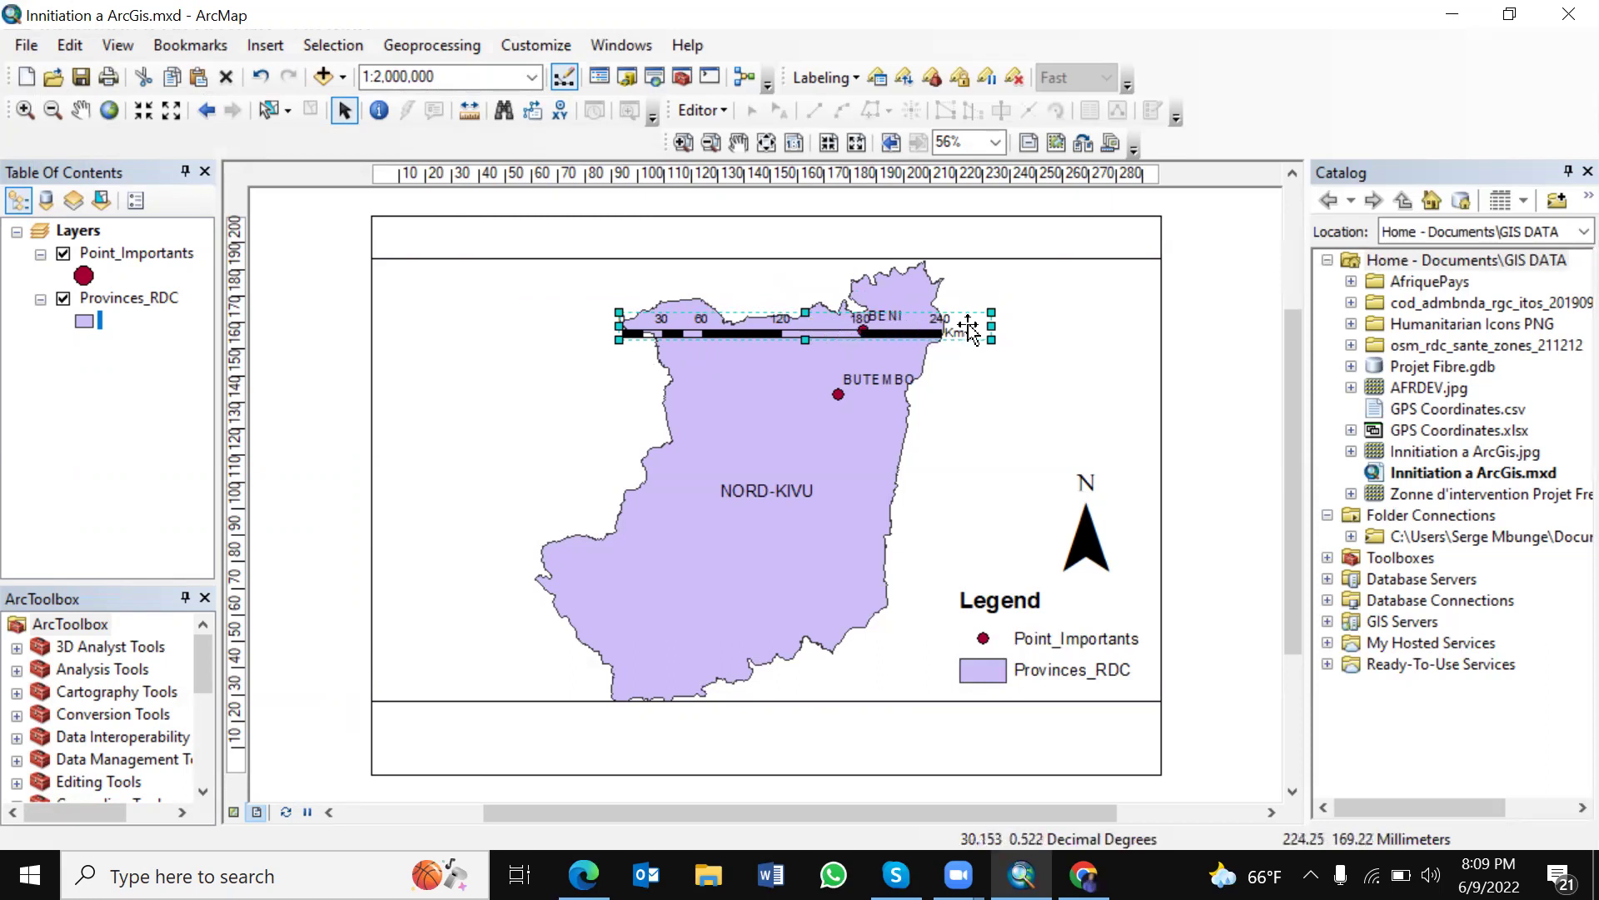
left_click_drag(967, 328, 847, 287)
left_click(1013, 330)
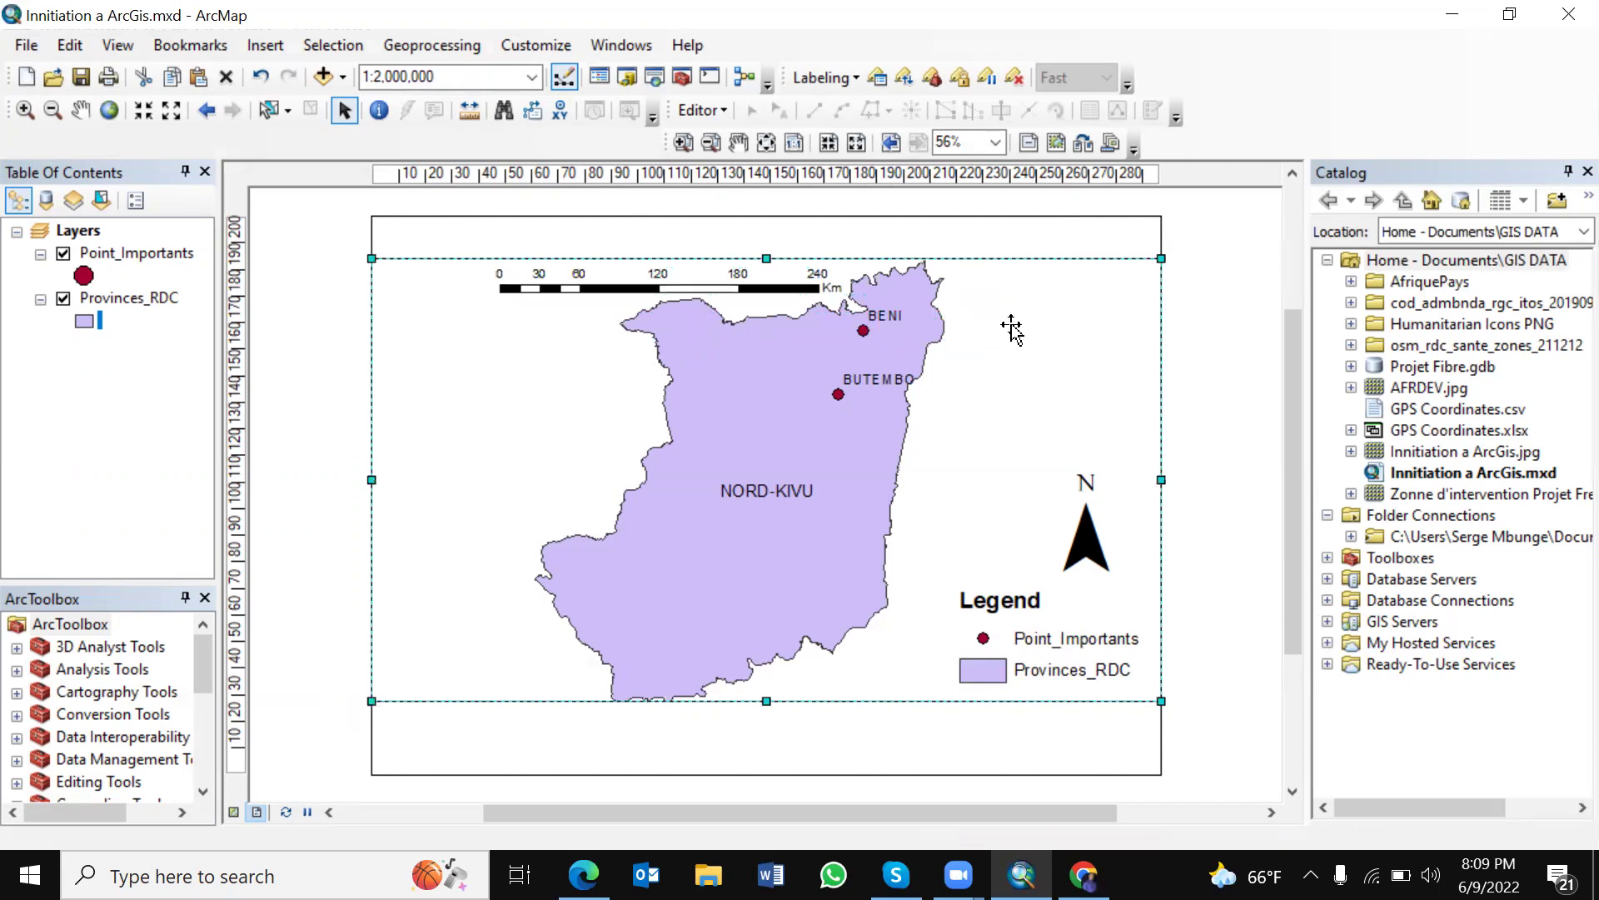
left_click(978, 218)
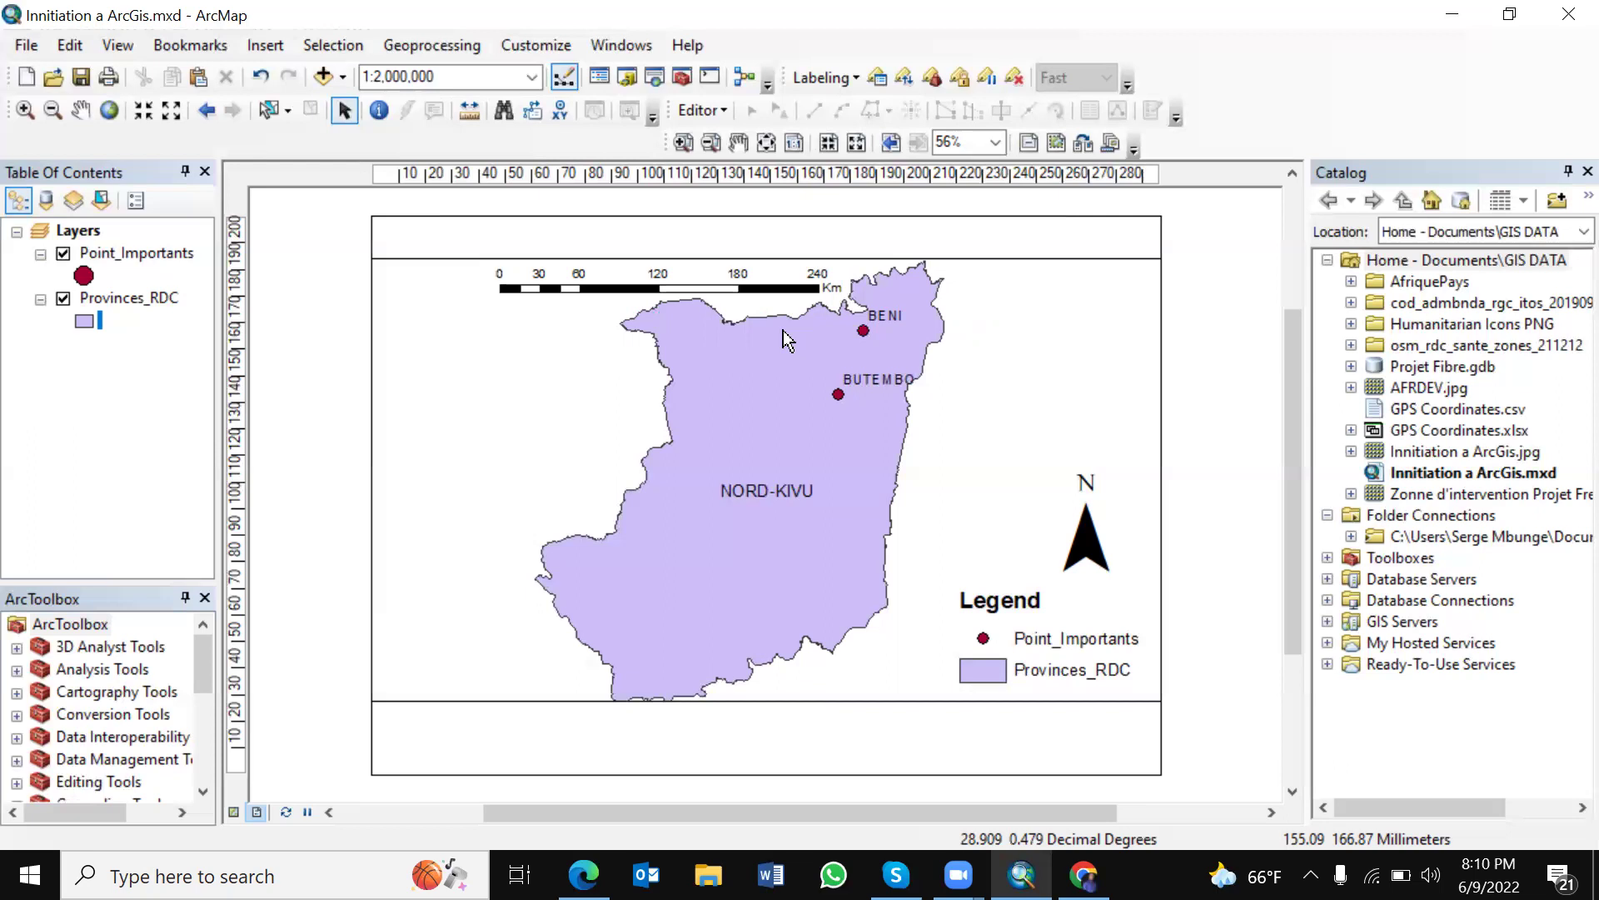
Step: Measure a line across the province's northern part from its western to its eastern border, with the distance units set to Kilometers
left_click(468, 112)
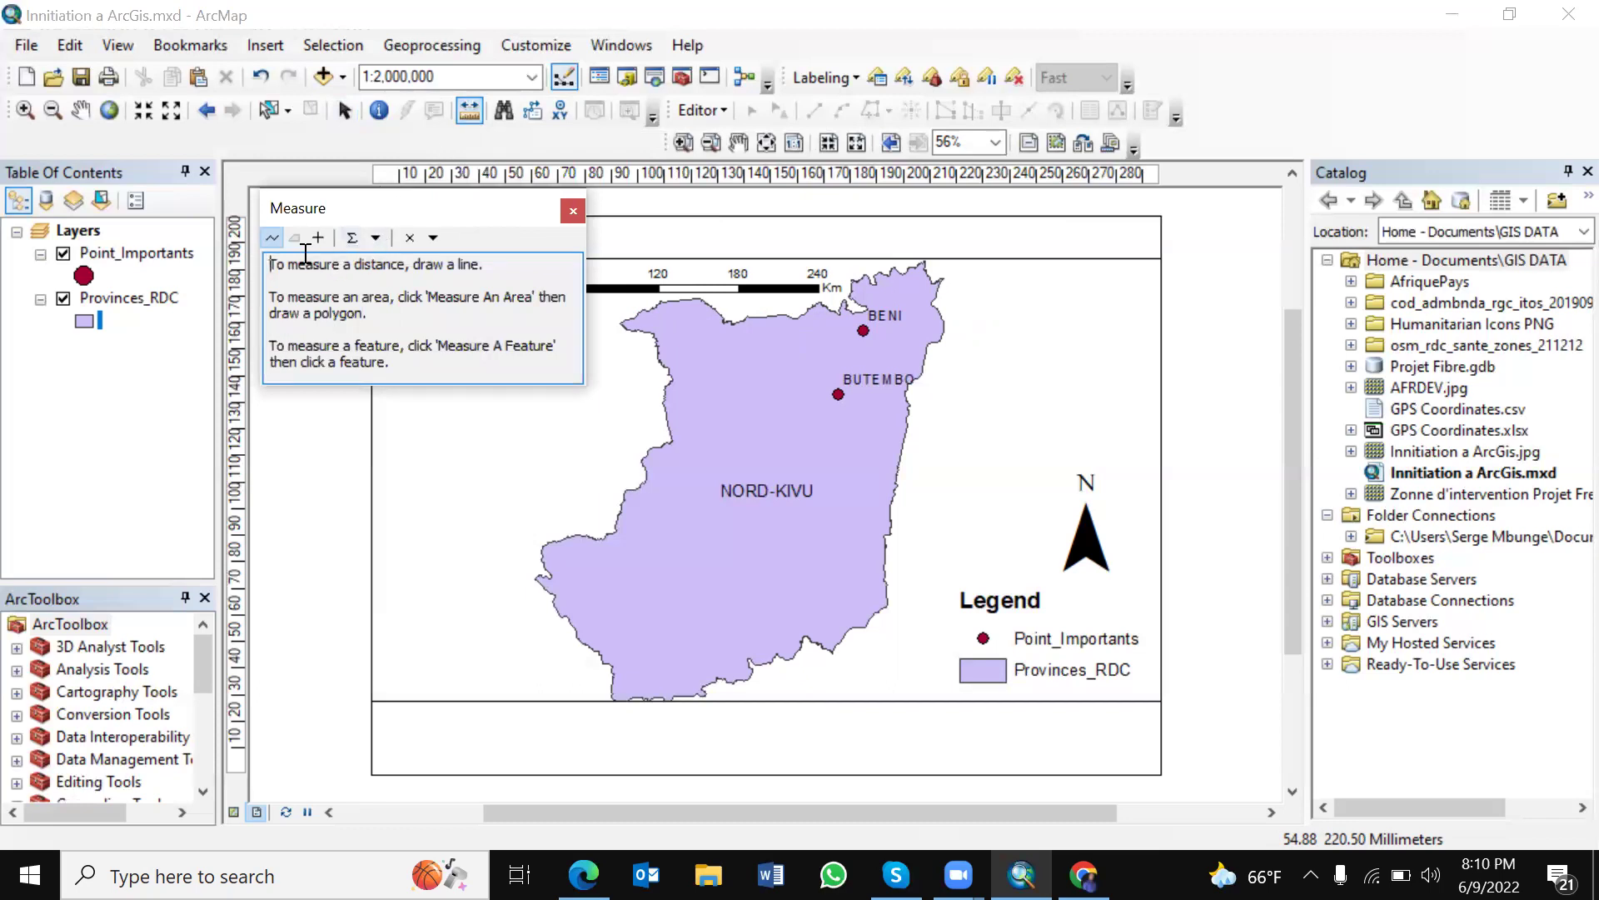
left_click(376, 239)
mouse_move(418, 268)
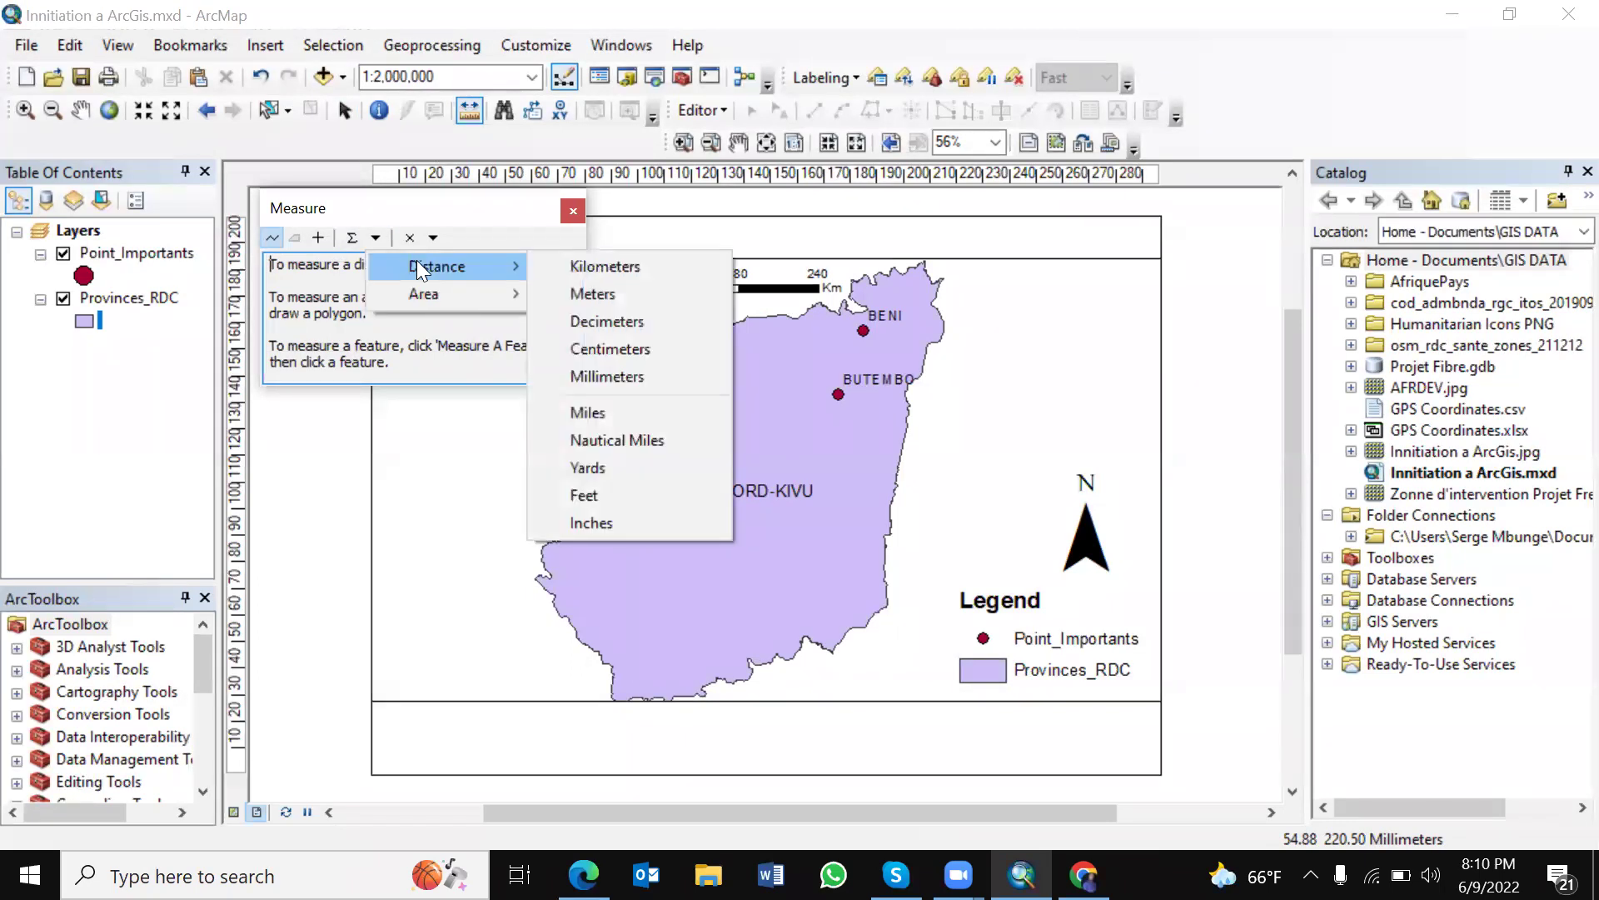
left_click(603, 267)
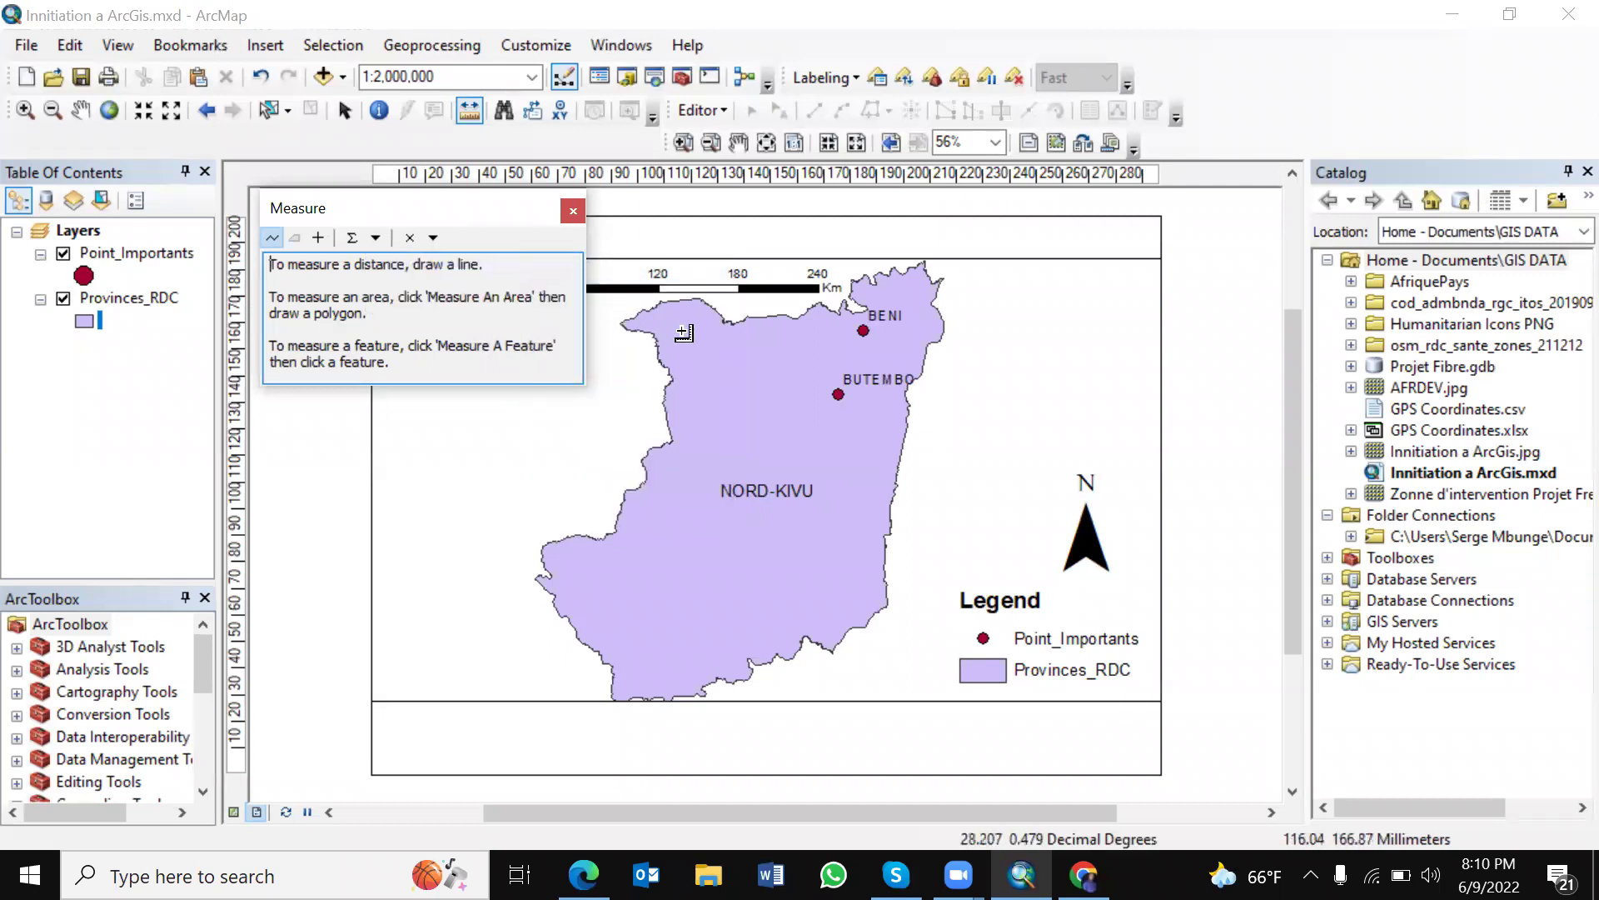
left_click(659, 346)
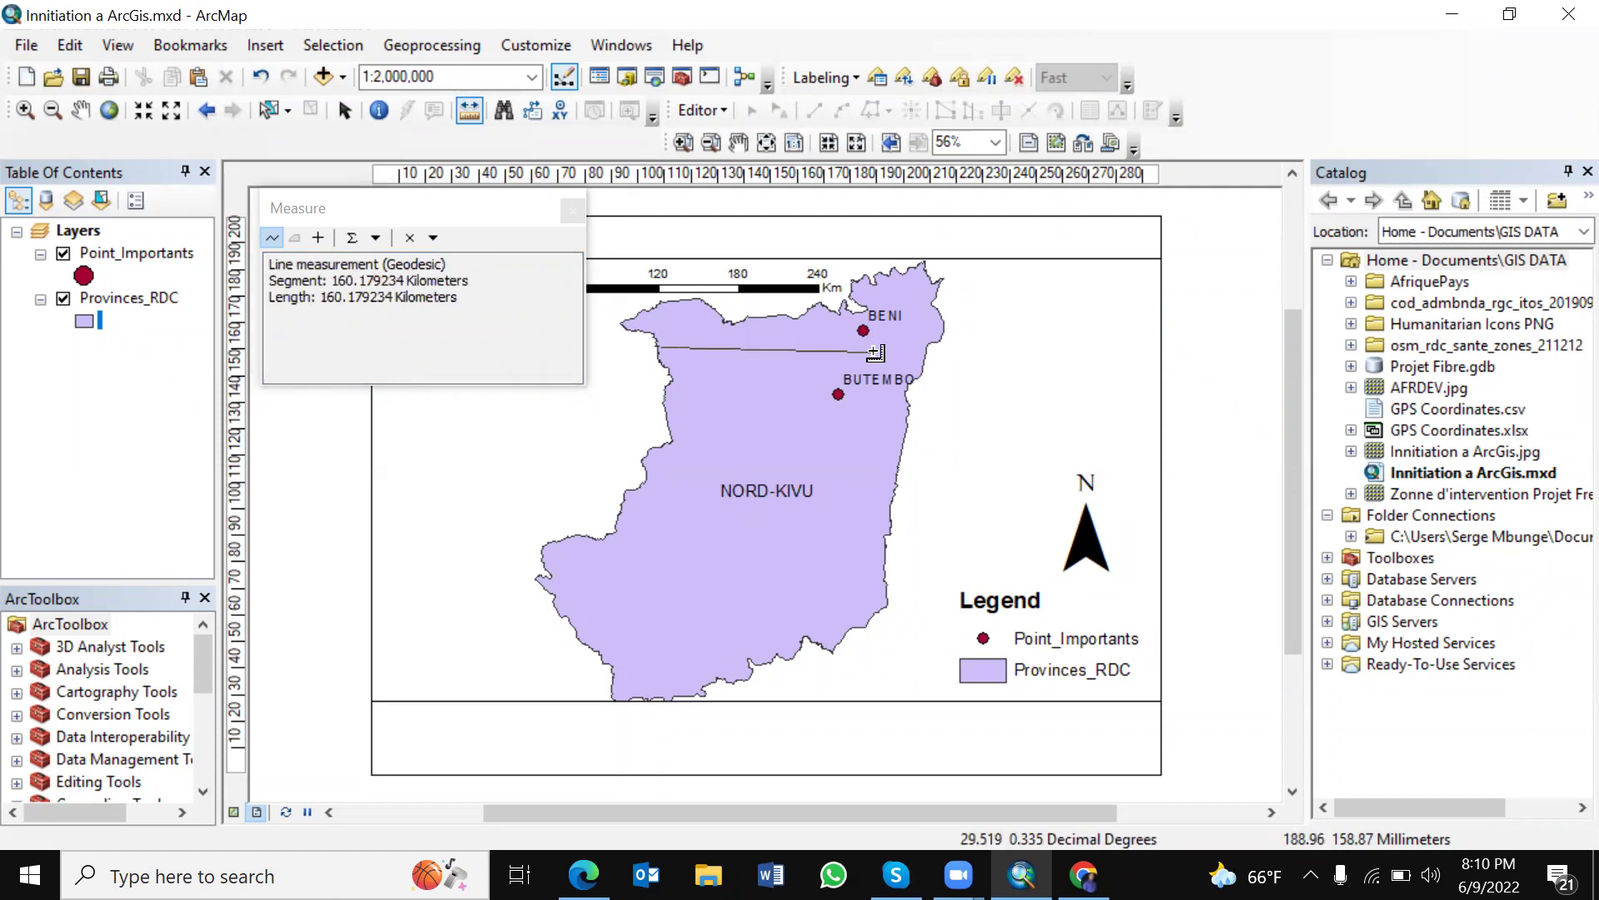
left_click(874, 350)
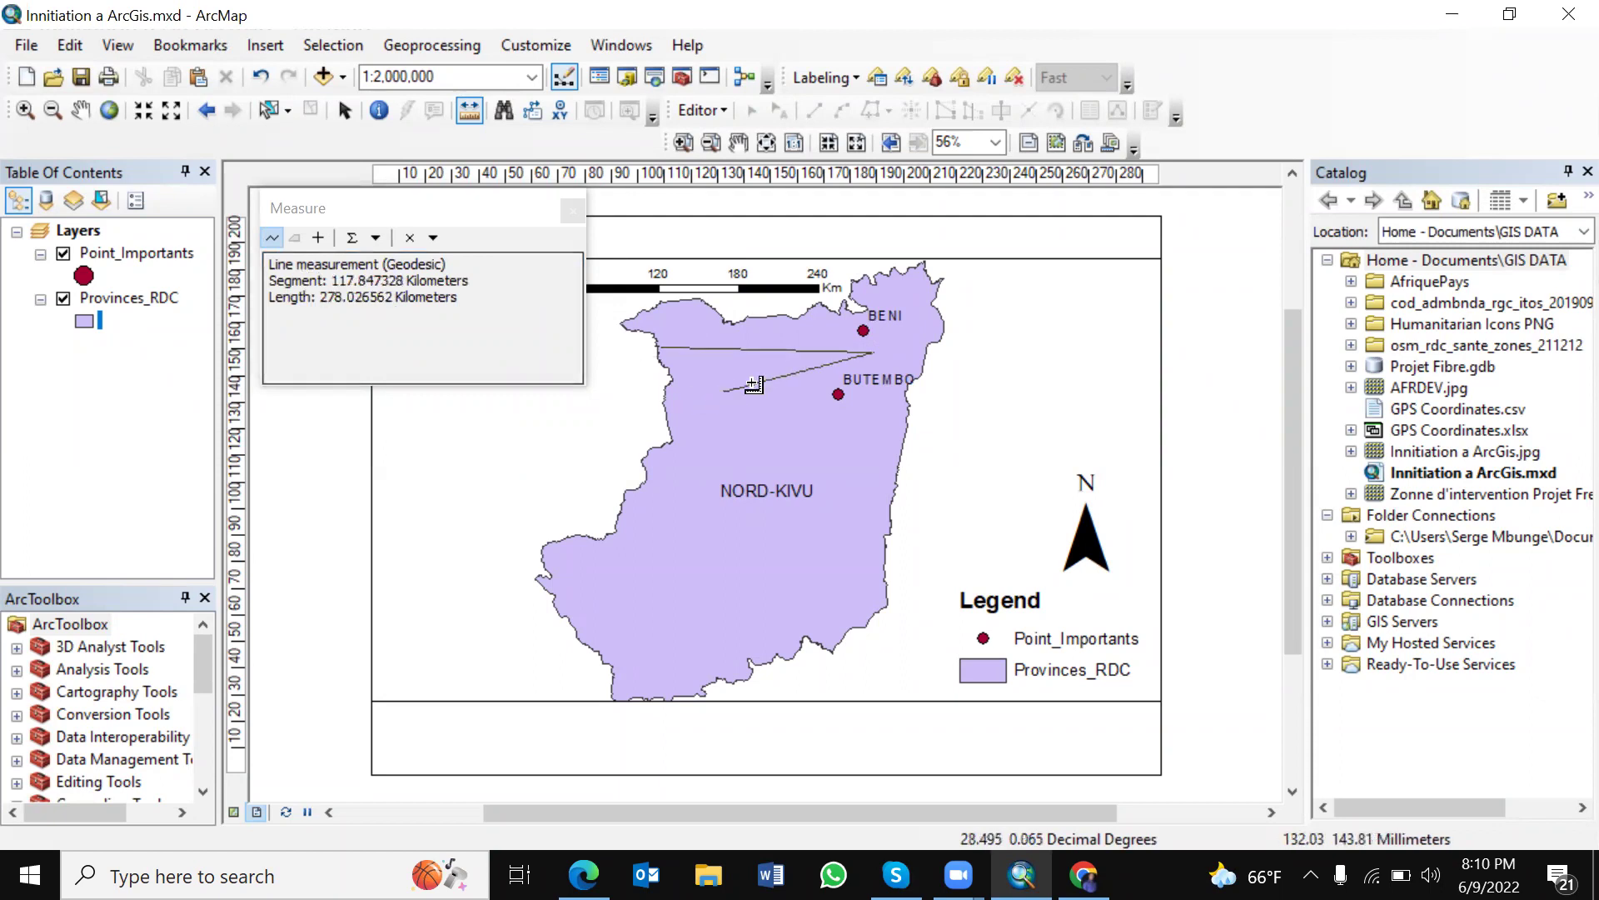
double_click(931, 353)
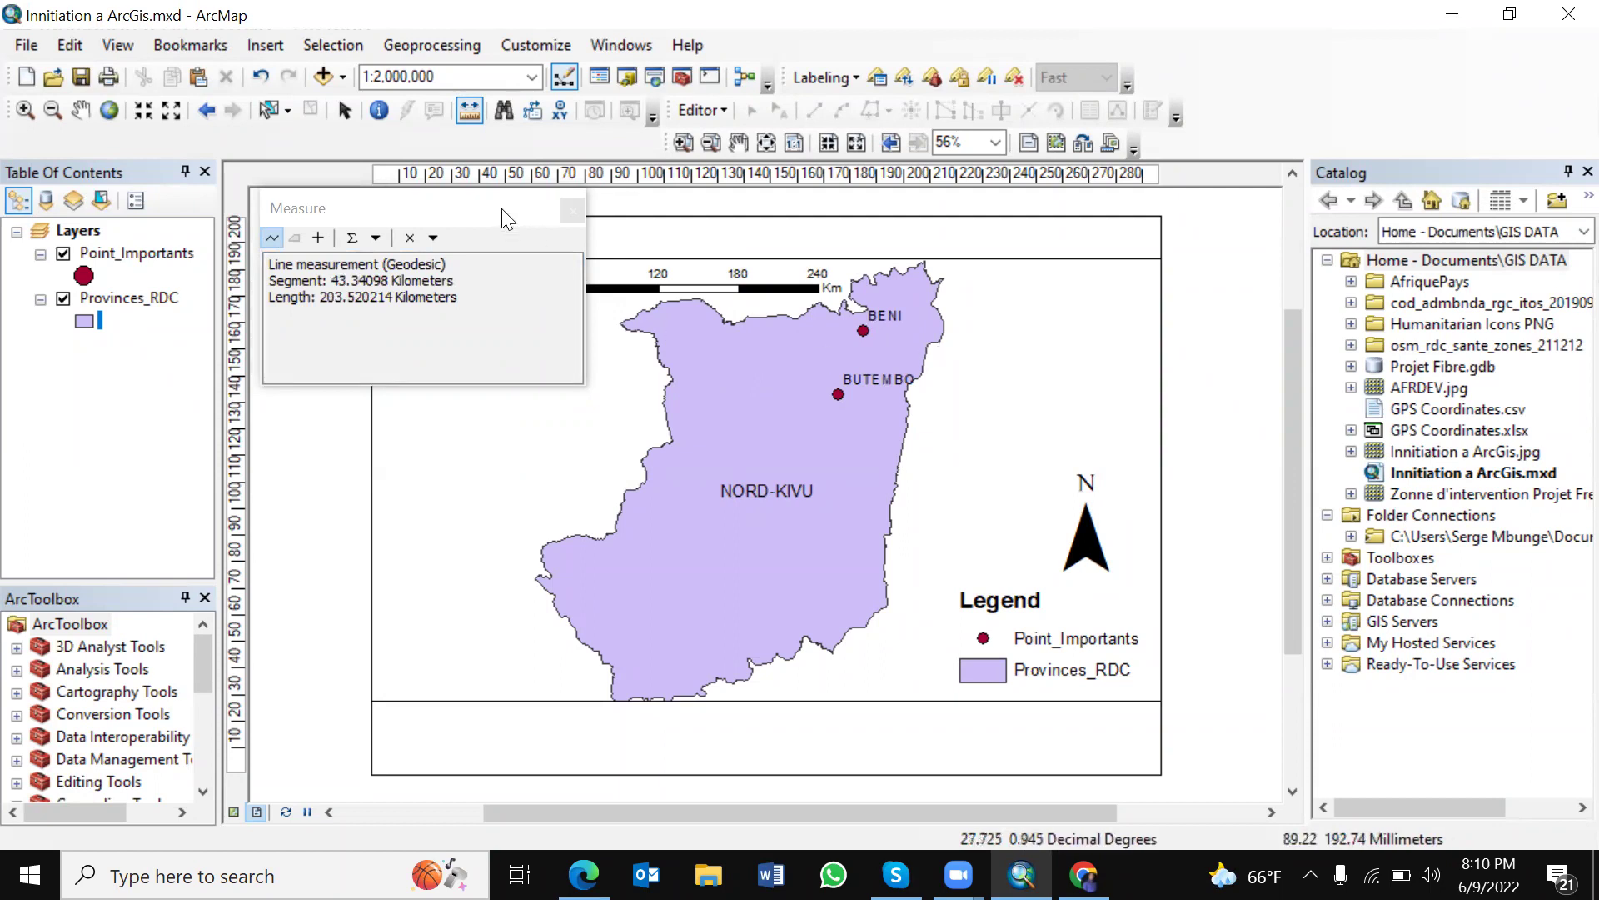
Step: Measure along the scale bar from 0 to the 120 mark and from the BUTEMBO point, and close the Measure window
left_click_drag(403, 208, 260, 213)
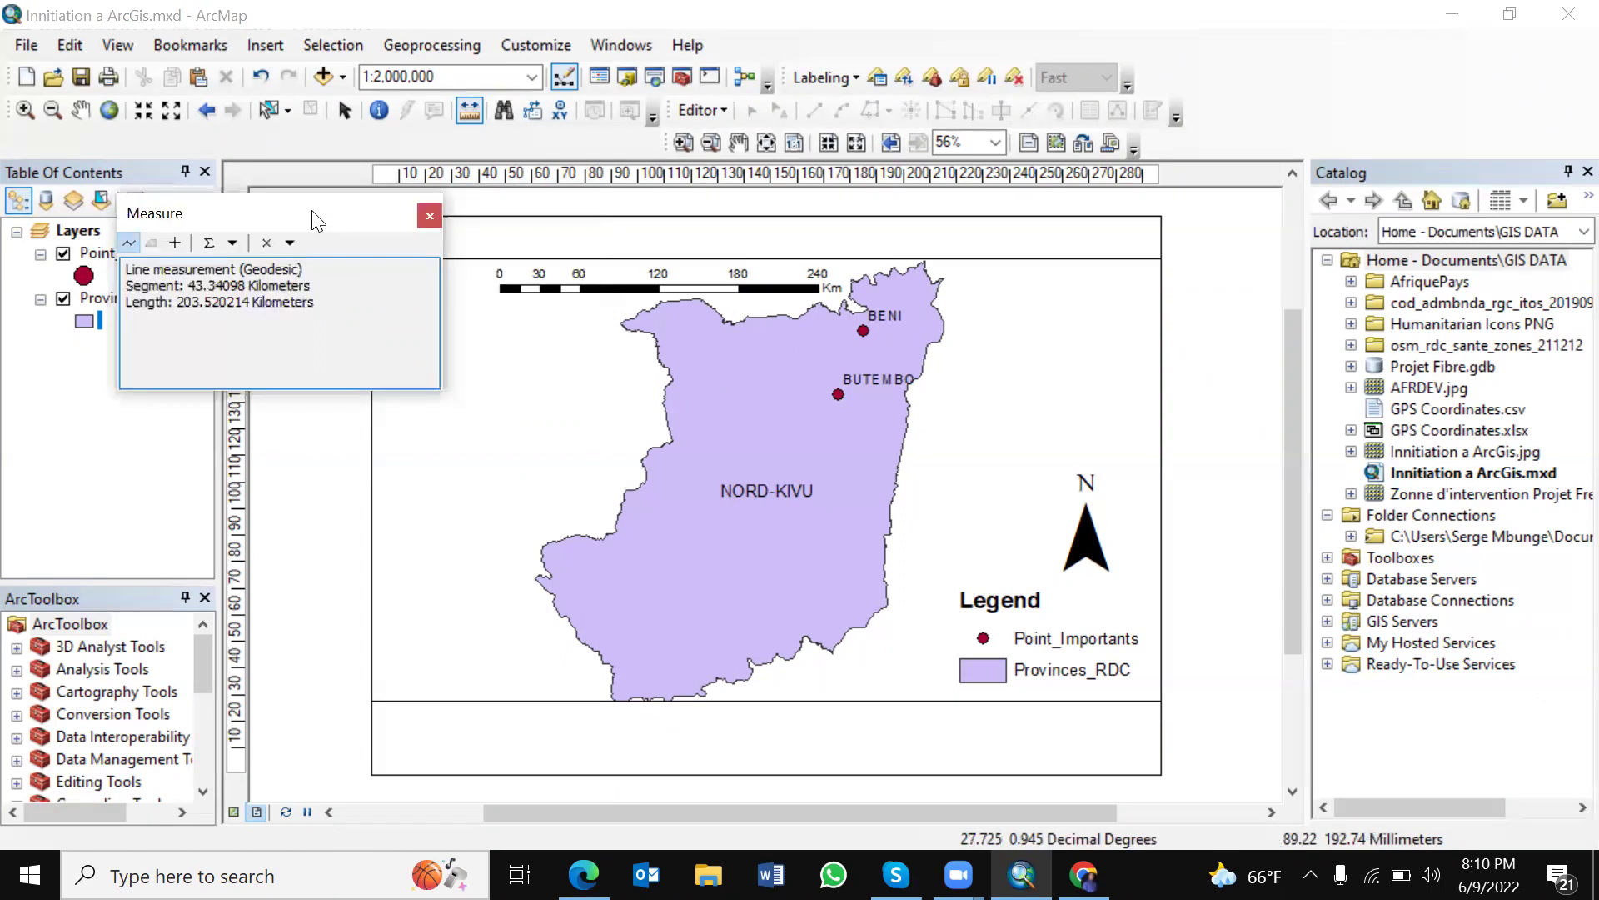
left_click(500, 289)
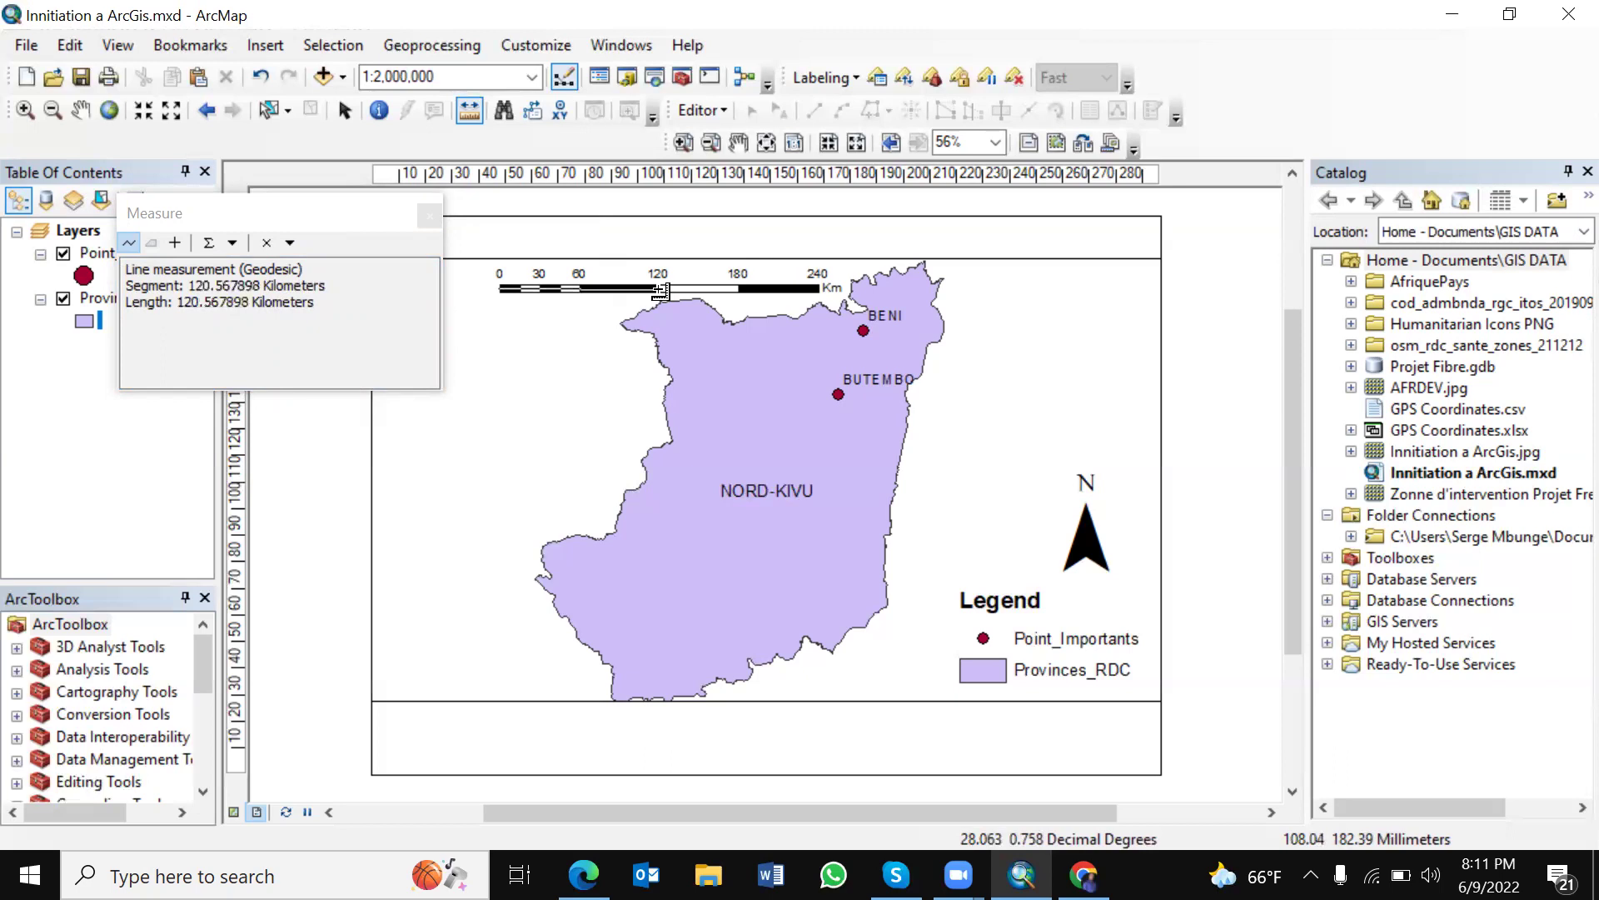
left_click(430, 216)
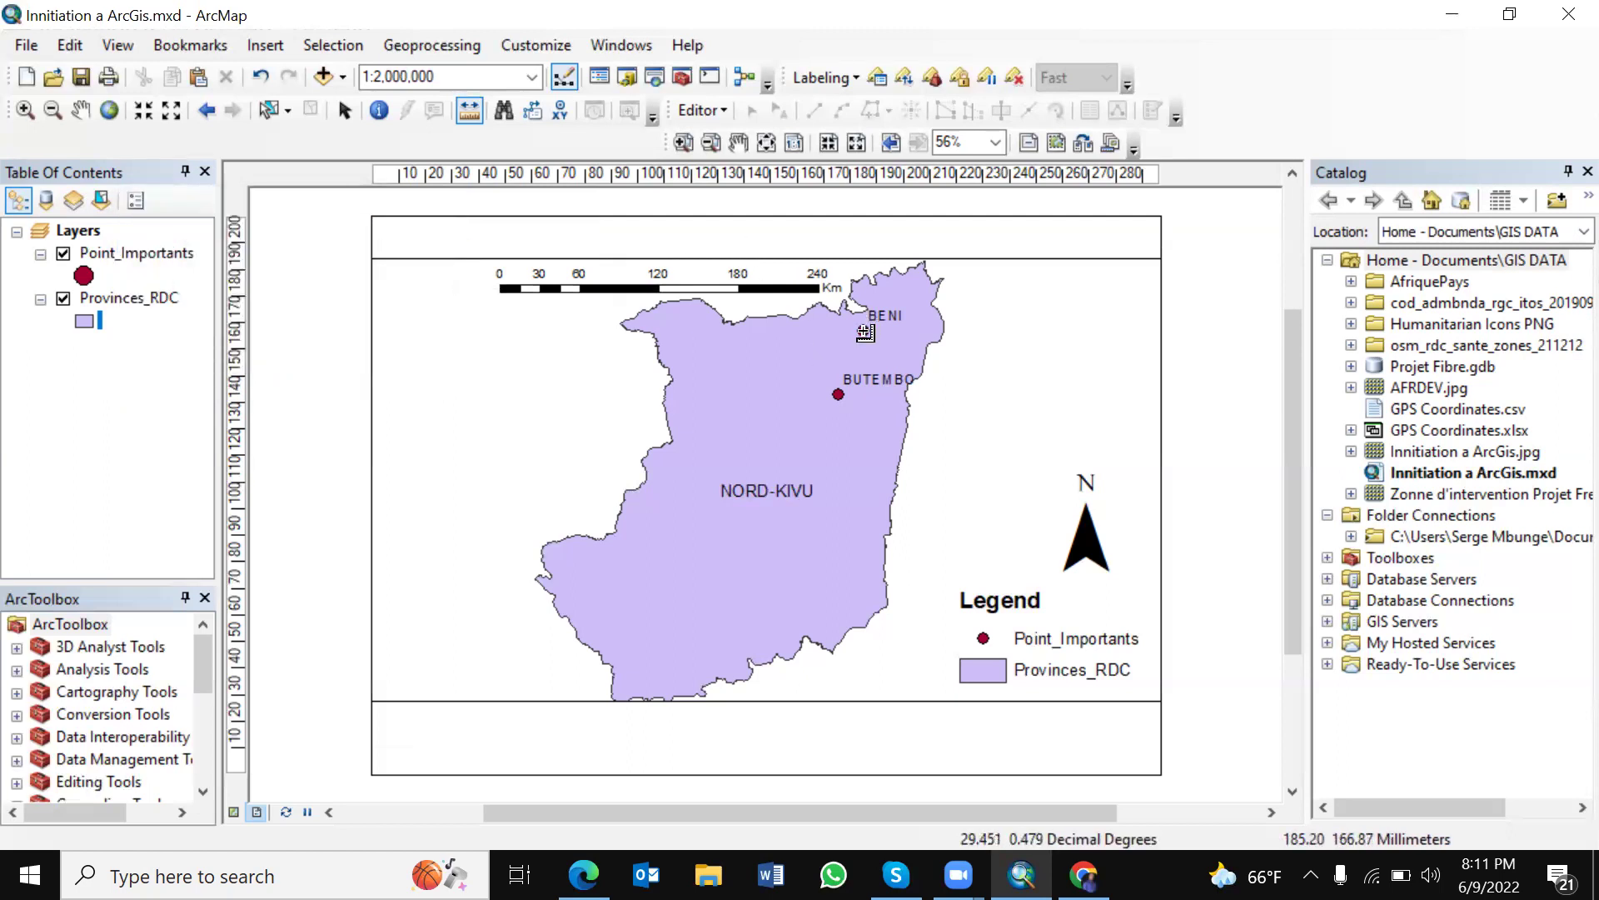
left_click(839, 397)
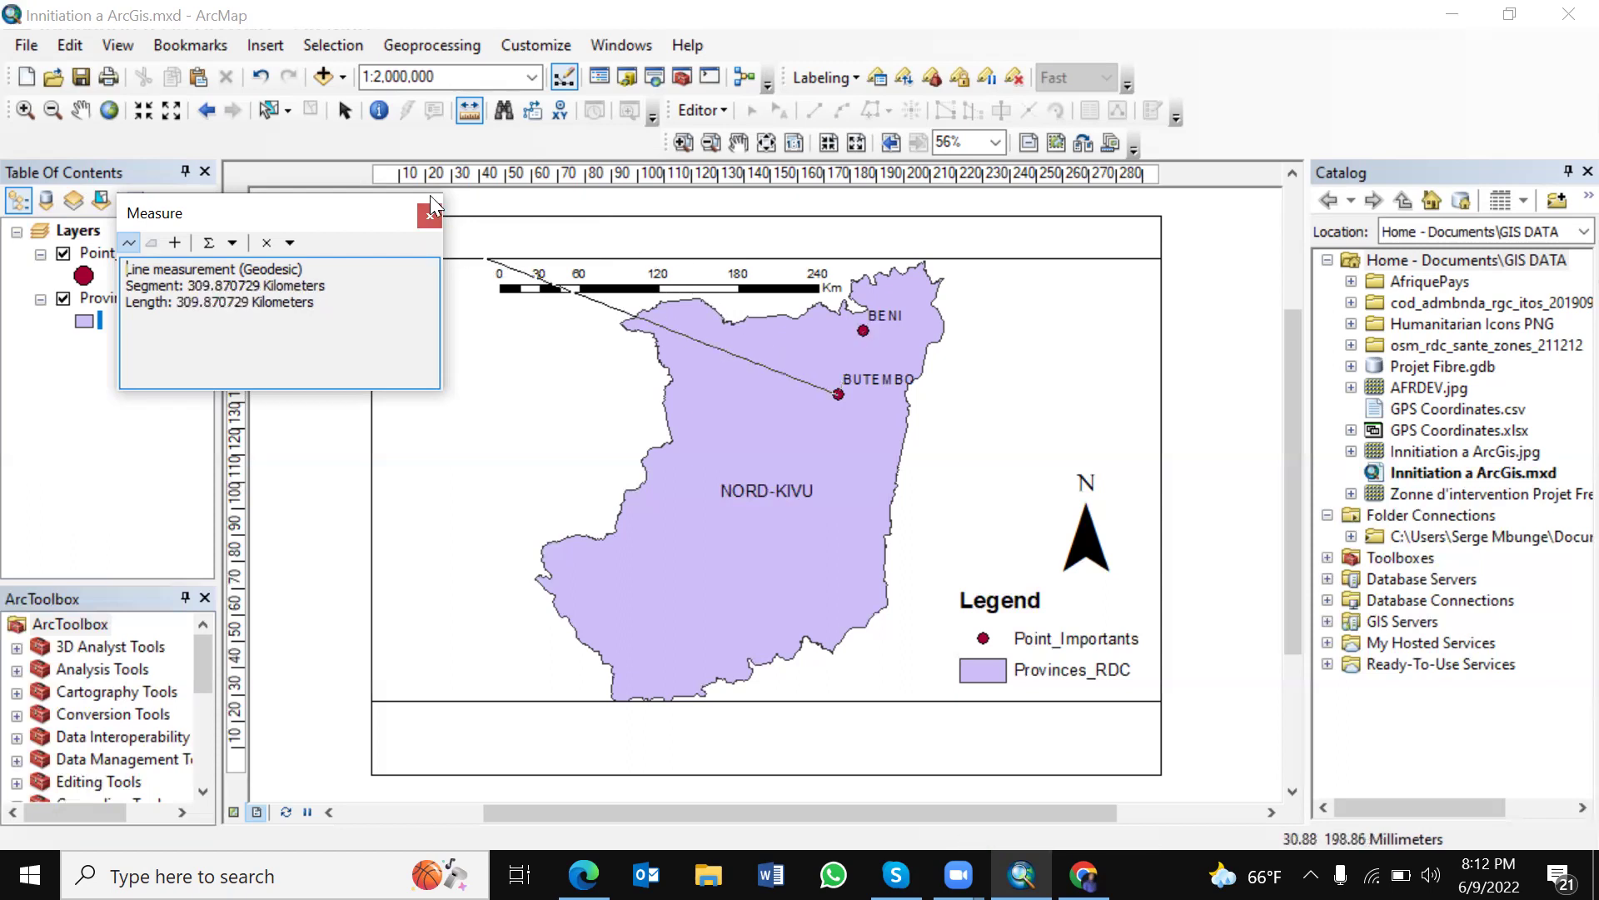
left_click(430, 216)
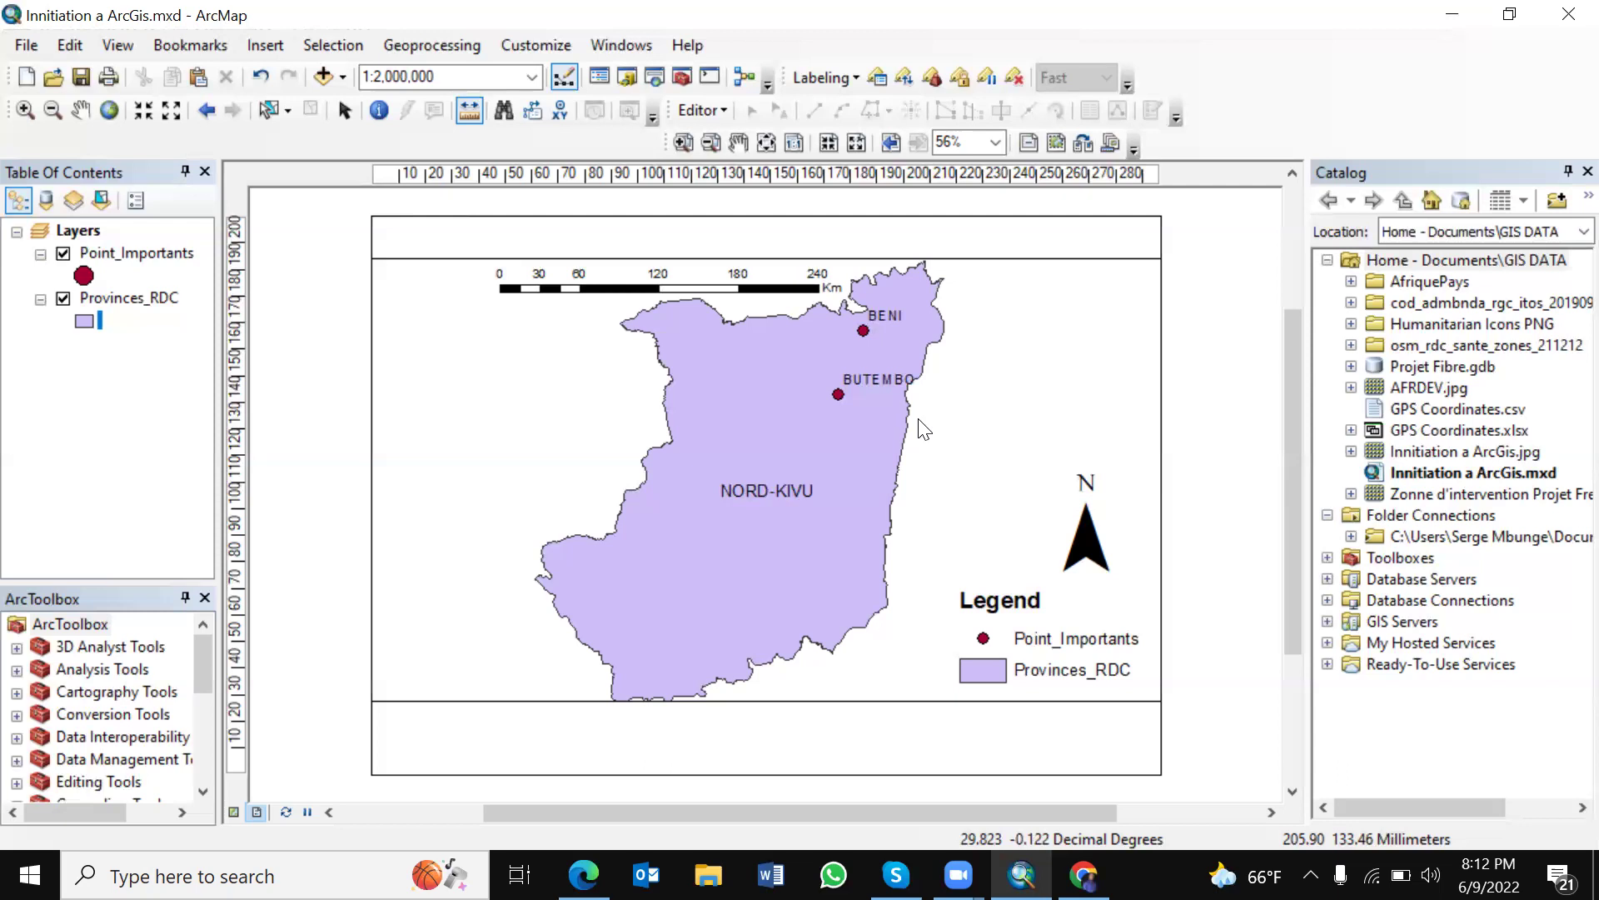
Step: Insert the map title "Zone d'intervention du projet PNMLS"
left_click(280, 47)
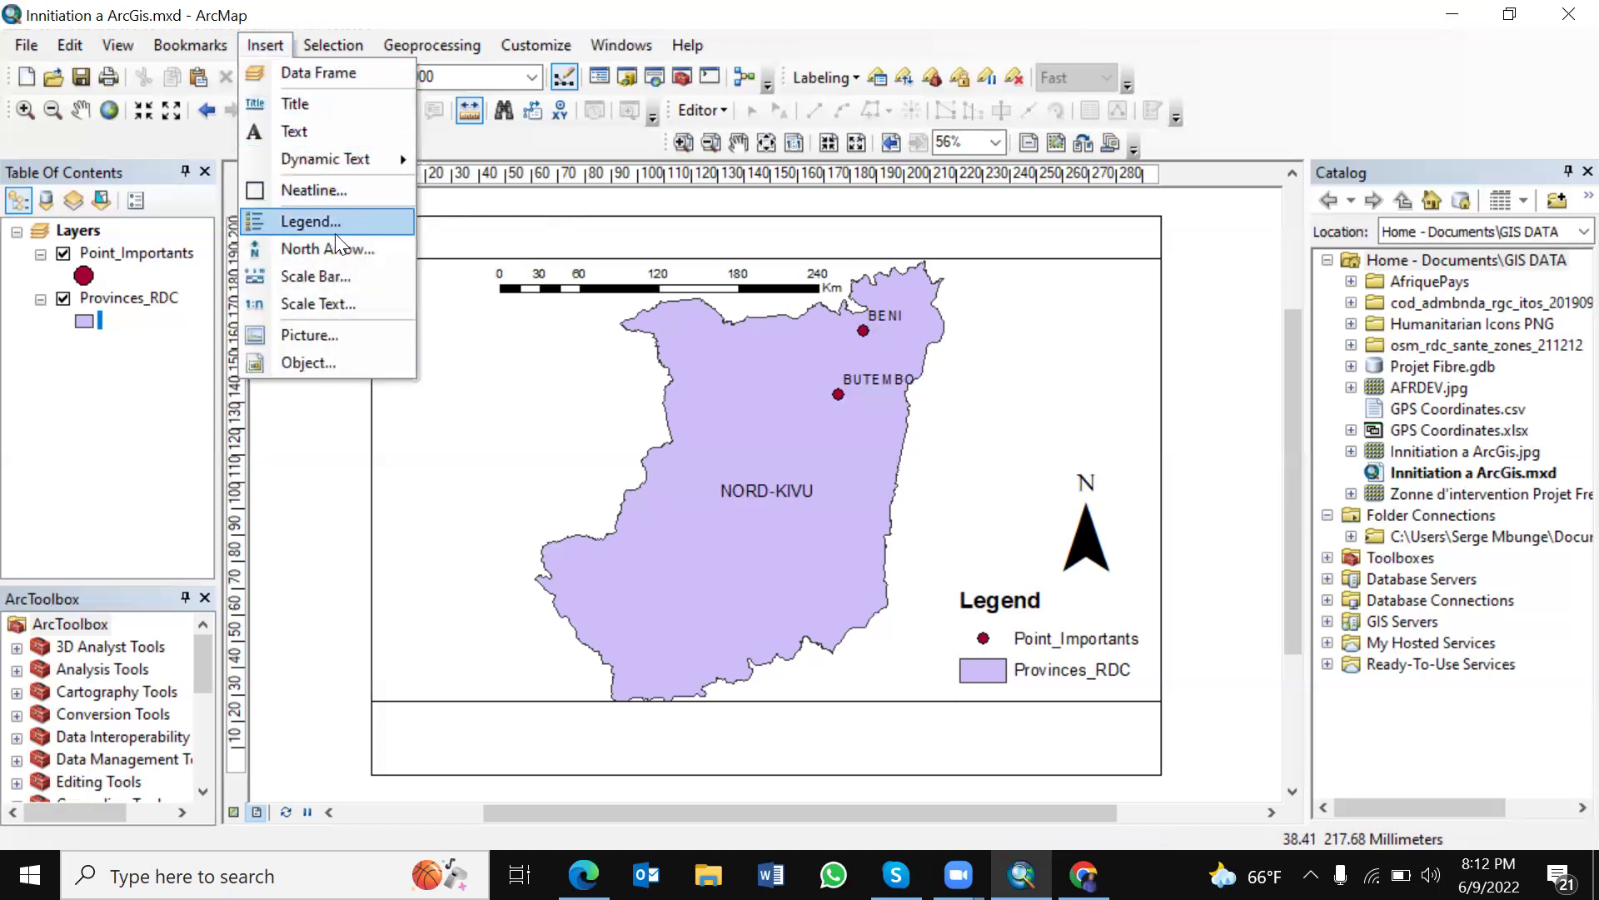
left_click(308, 107)
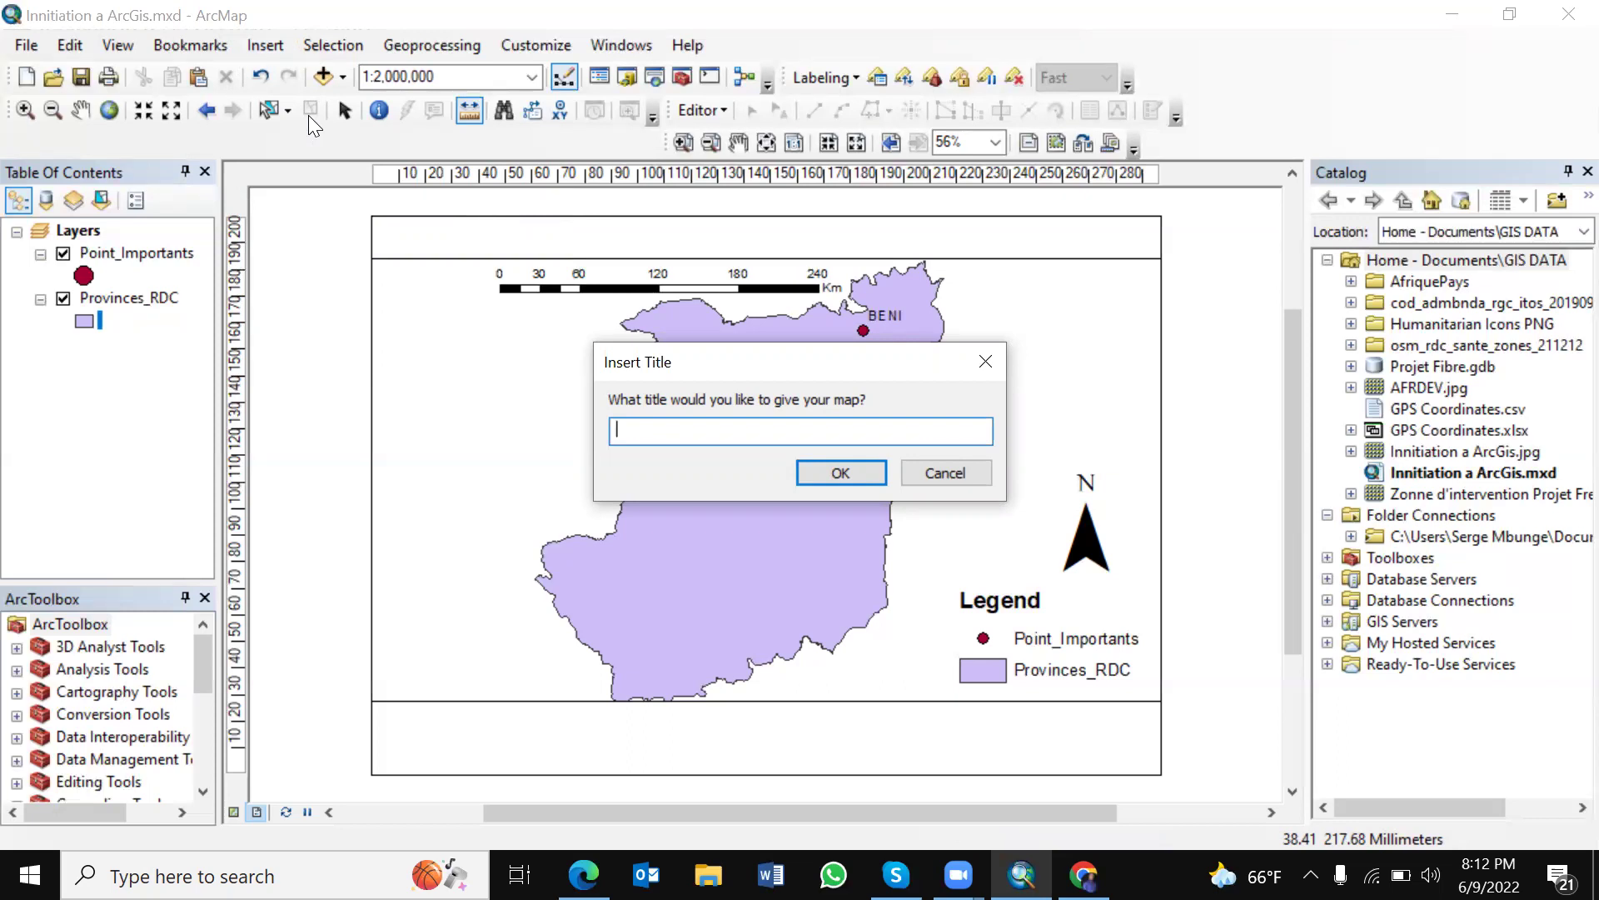
type("Zone d'intervention du proje")
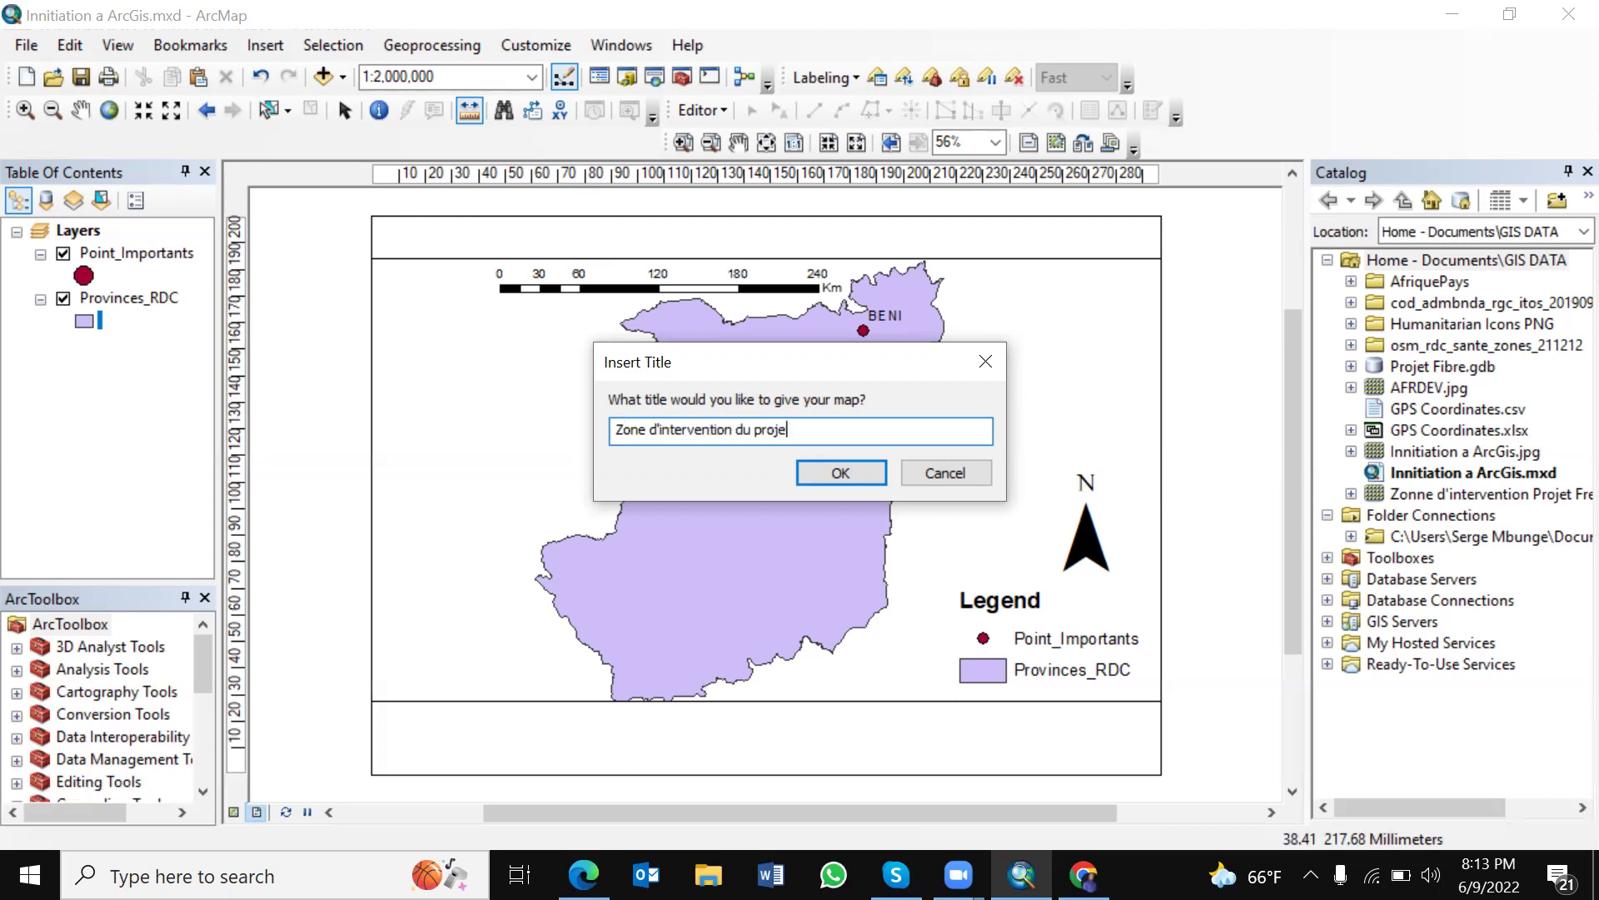
type("t PNMLS")
left_click(837, 468)
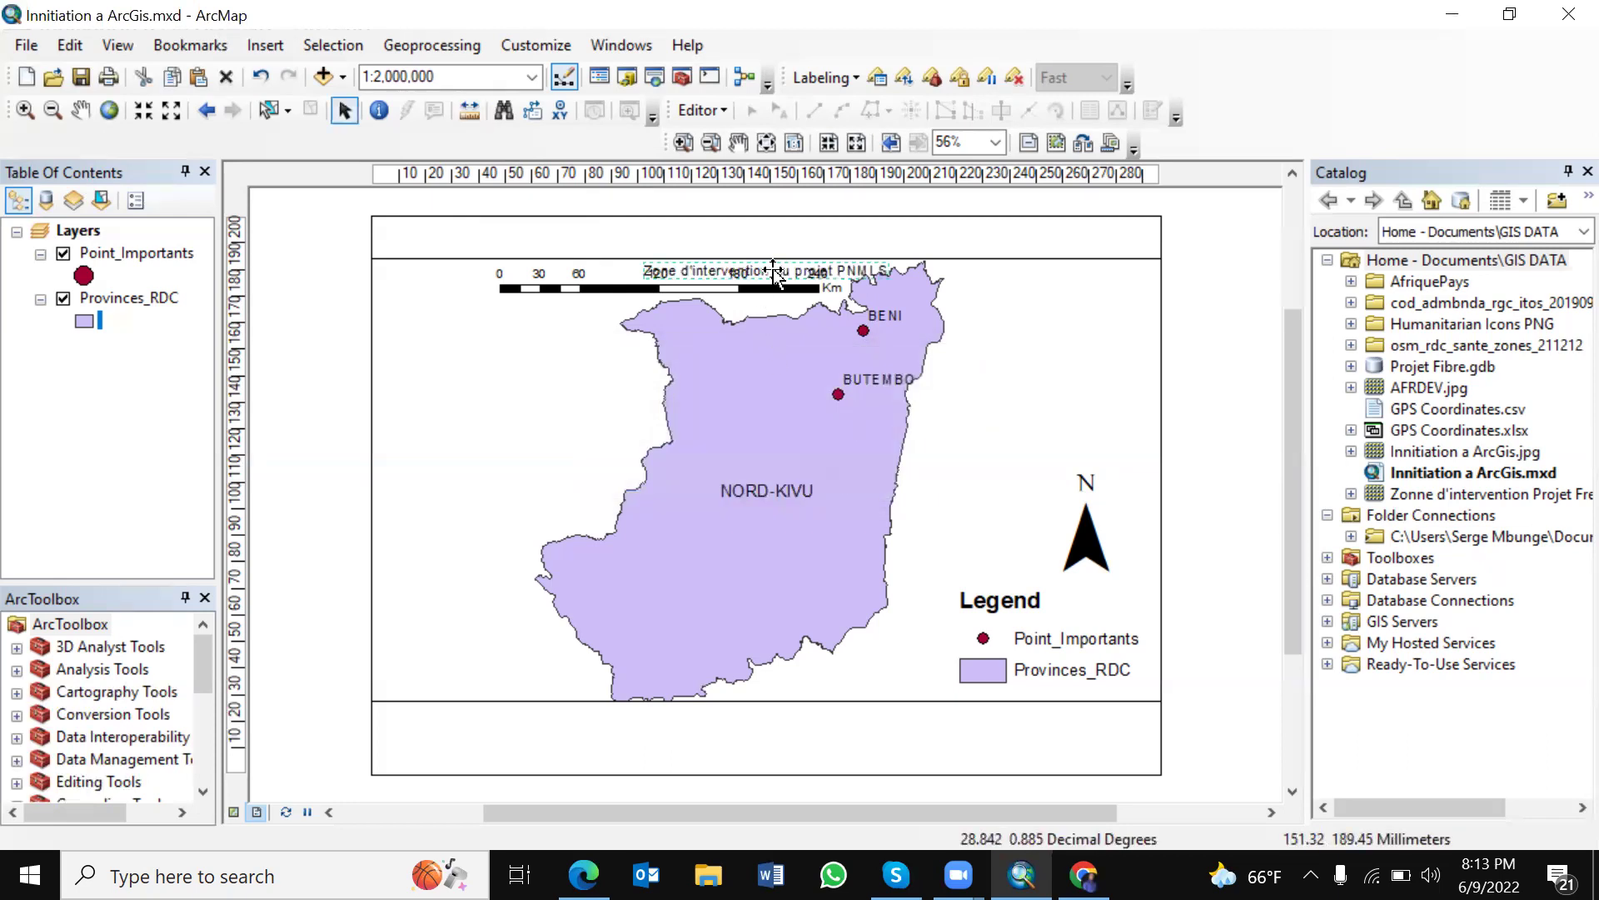
Step: Nudge the title up into the page margin above the data frame and deselect it
key("Up")
key("Up")
key("Up")
key("Up")
key("Up")
key("Up")
key("Up")
key("Up")
key("Up")
key("Up")
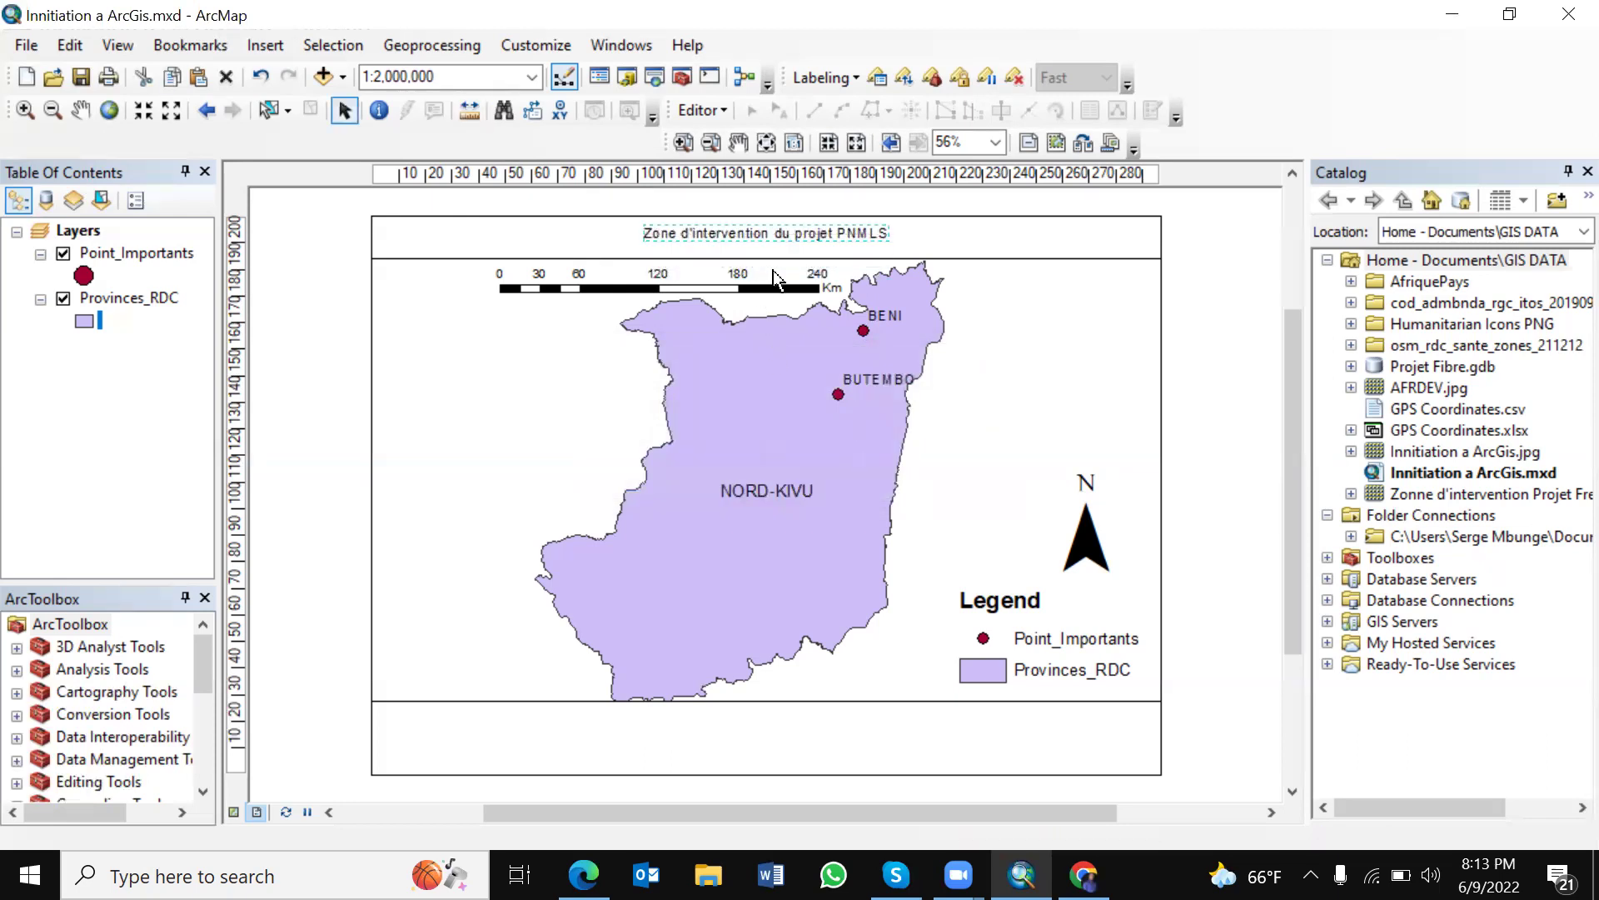
left_click(1226, 289)
Step: Style the map title with the Country 1 text symbol, coloured bright blue at font size 24
double_click(816, 232)
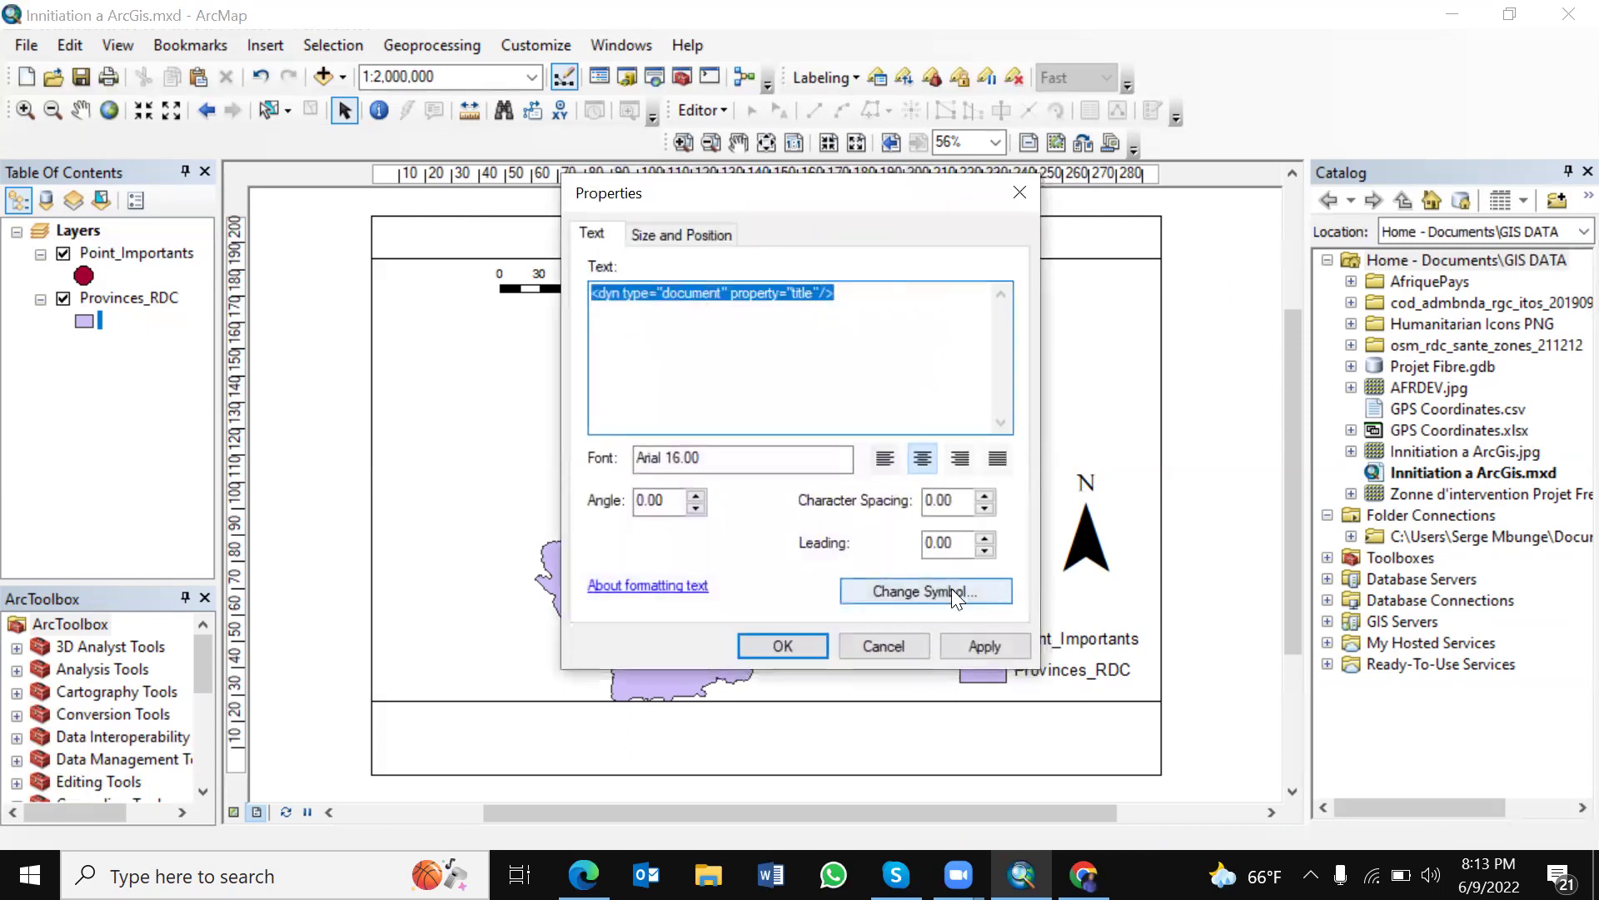
left_click(951, 588)
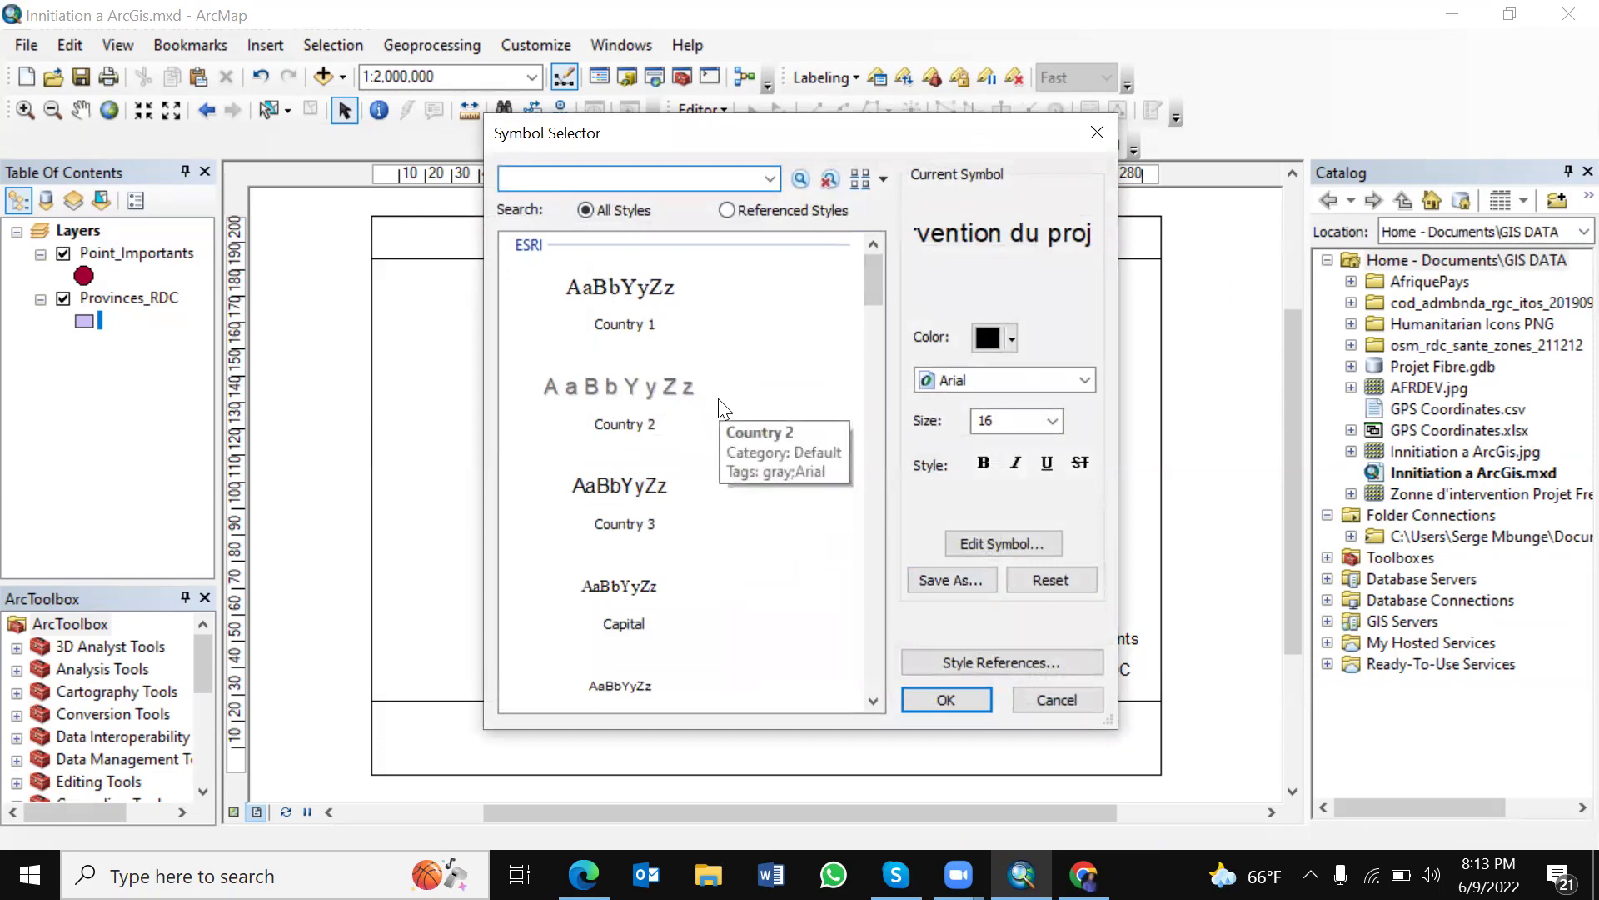
left_click_drag(877, 280, 939, 265)
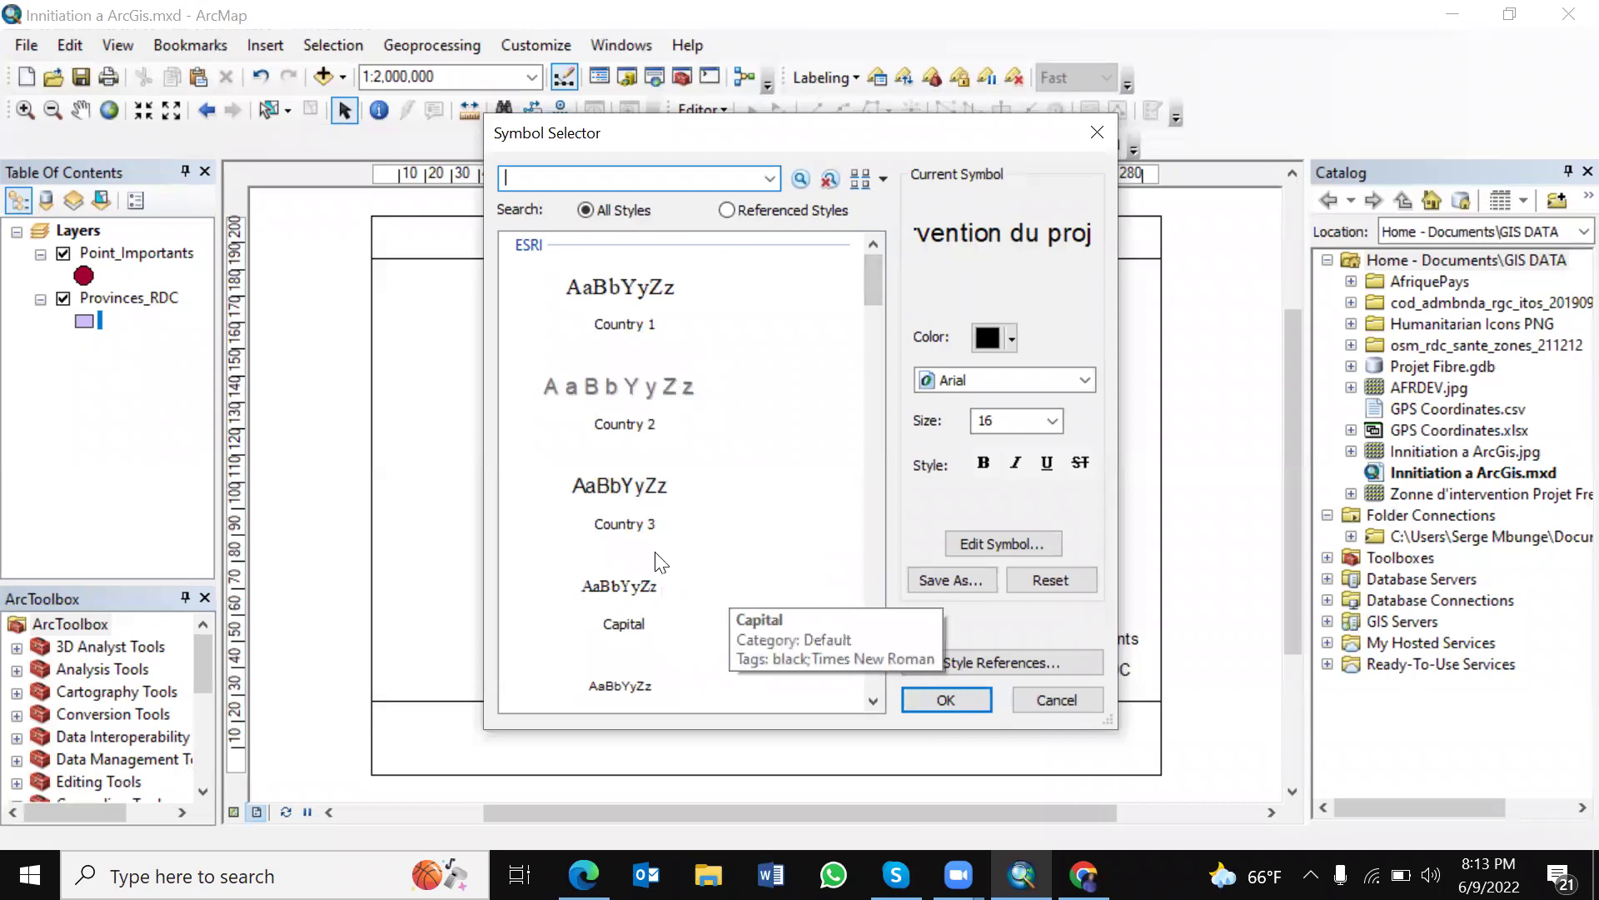
left_click(609, 298)
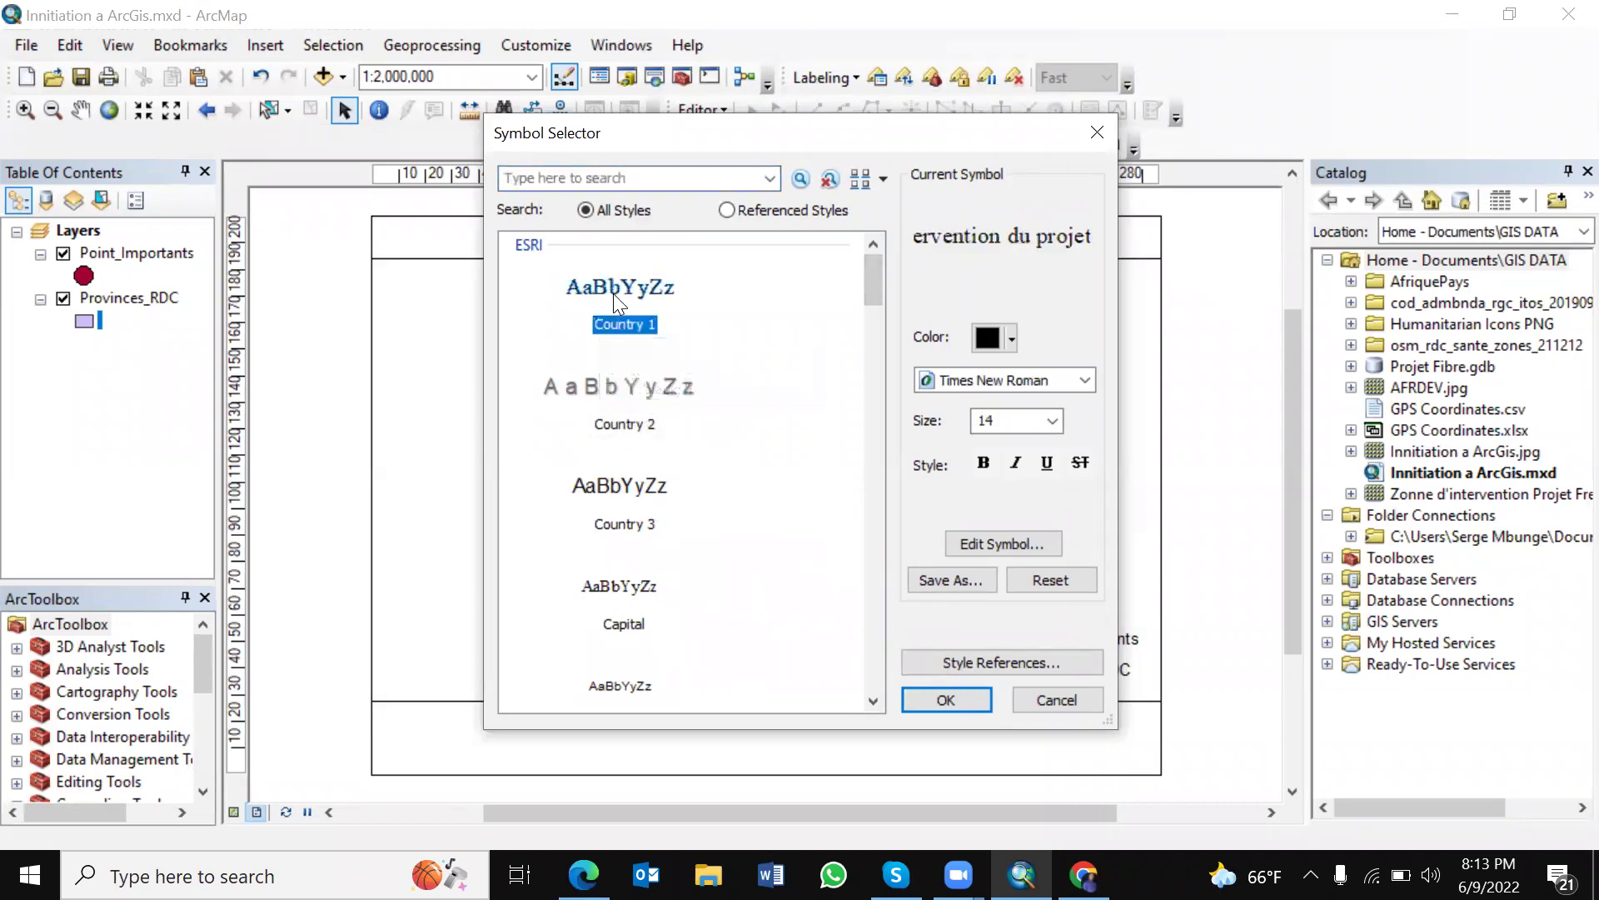
left_click(1010, 340)
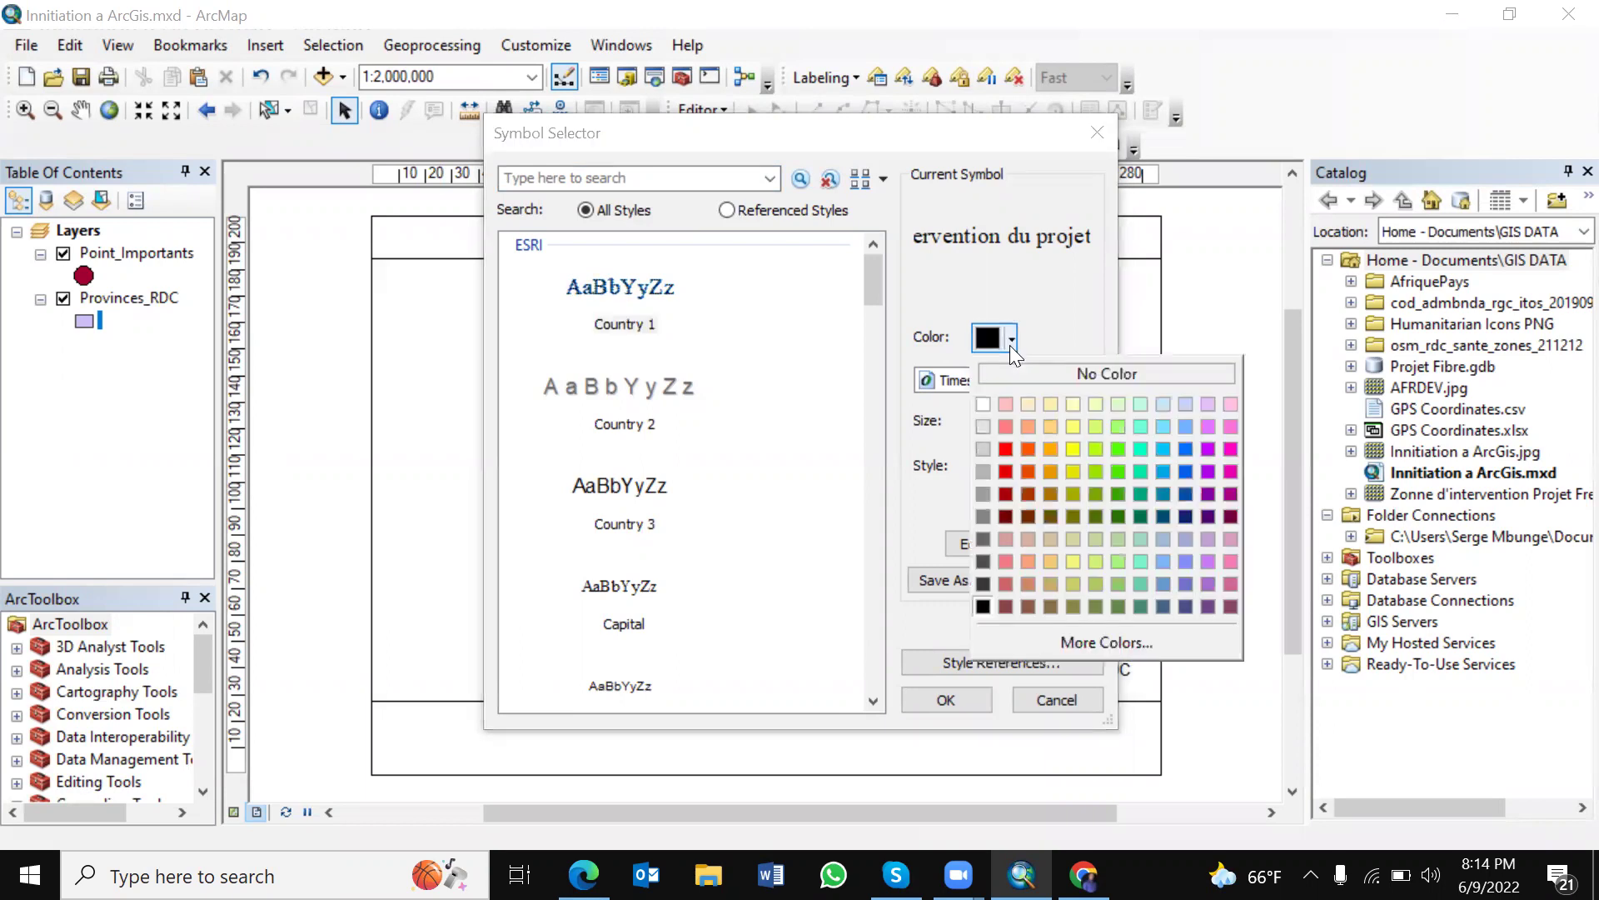
left_click(1163, 472)
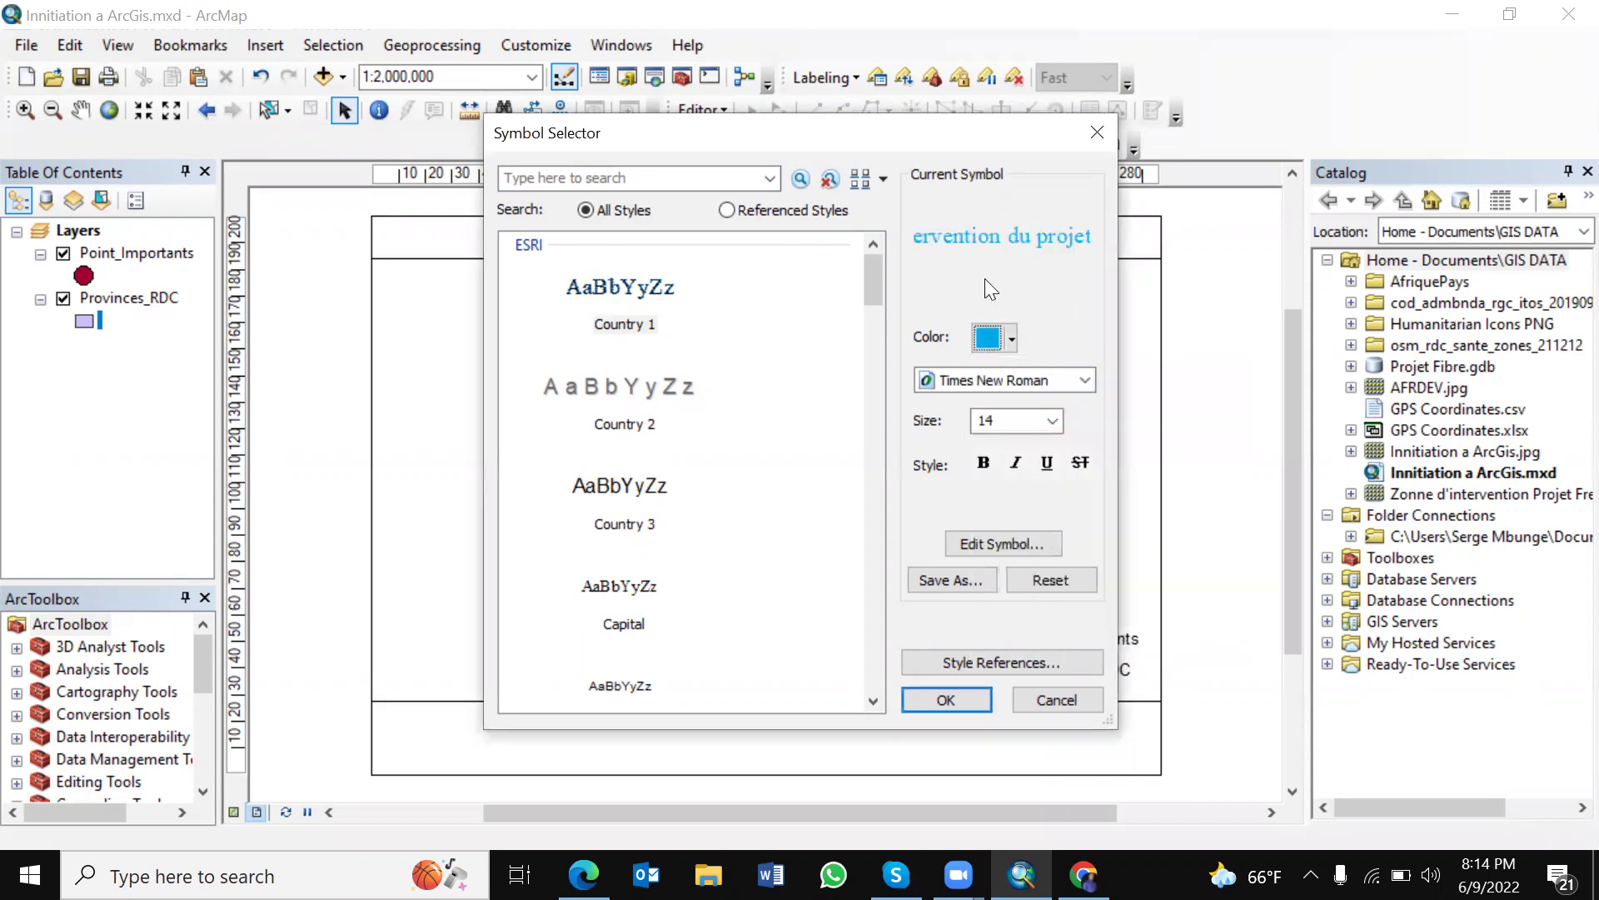
left_click(1053, 422)
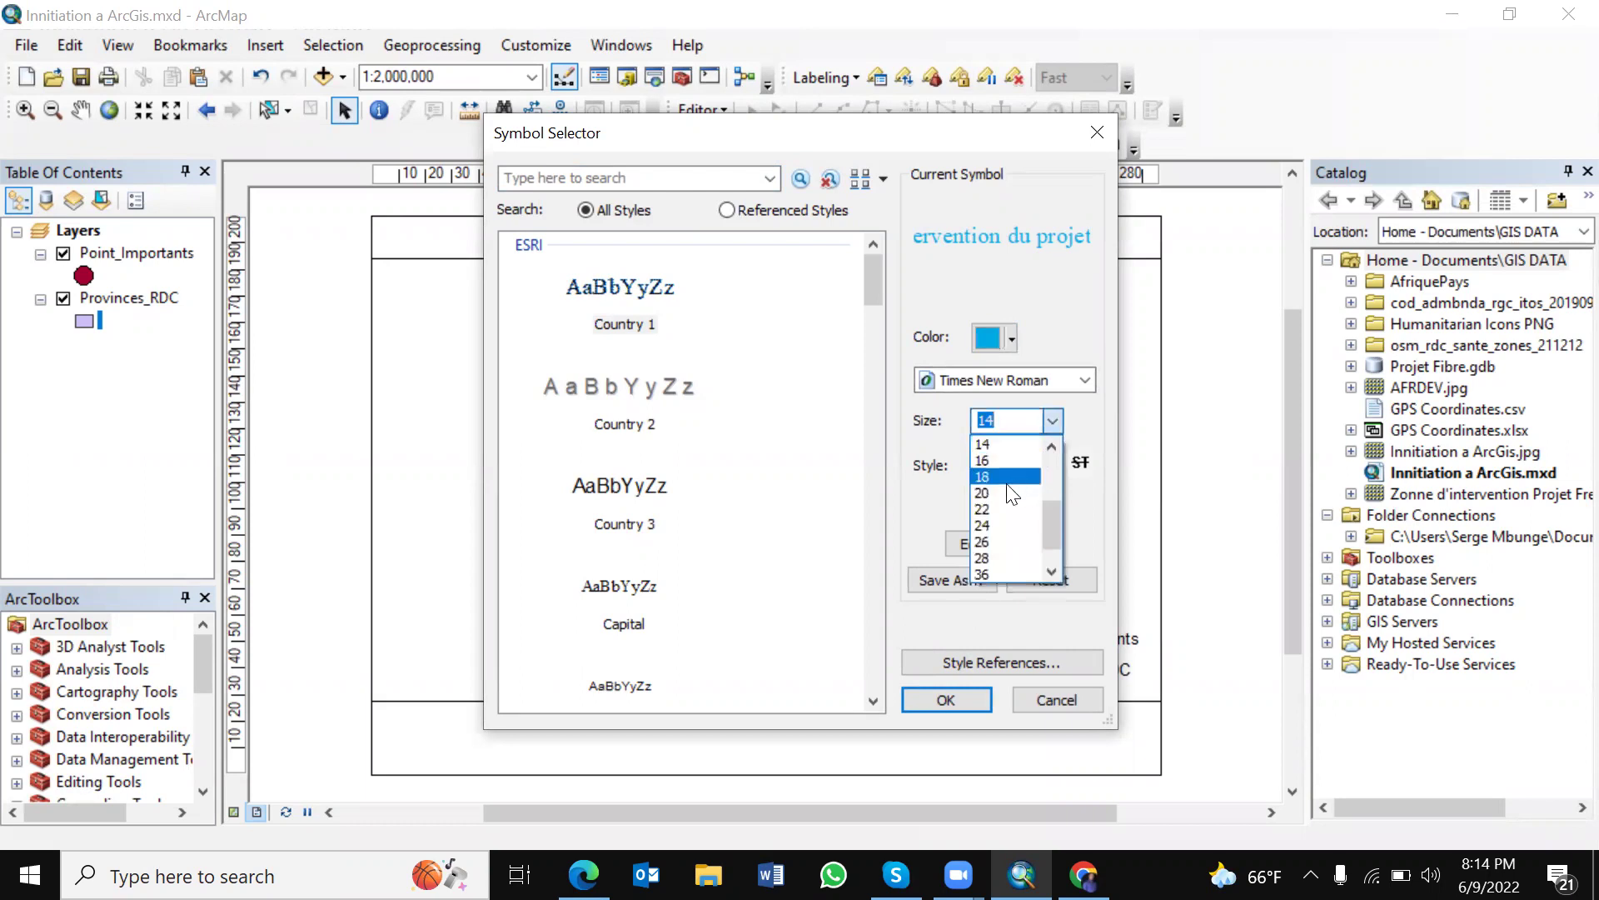
left_click(986, 526)
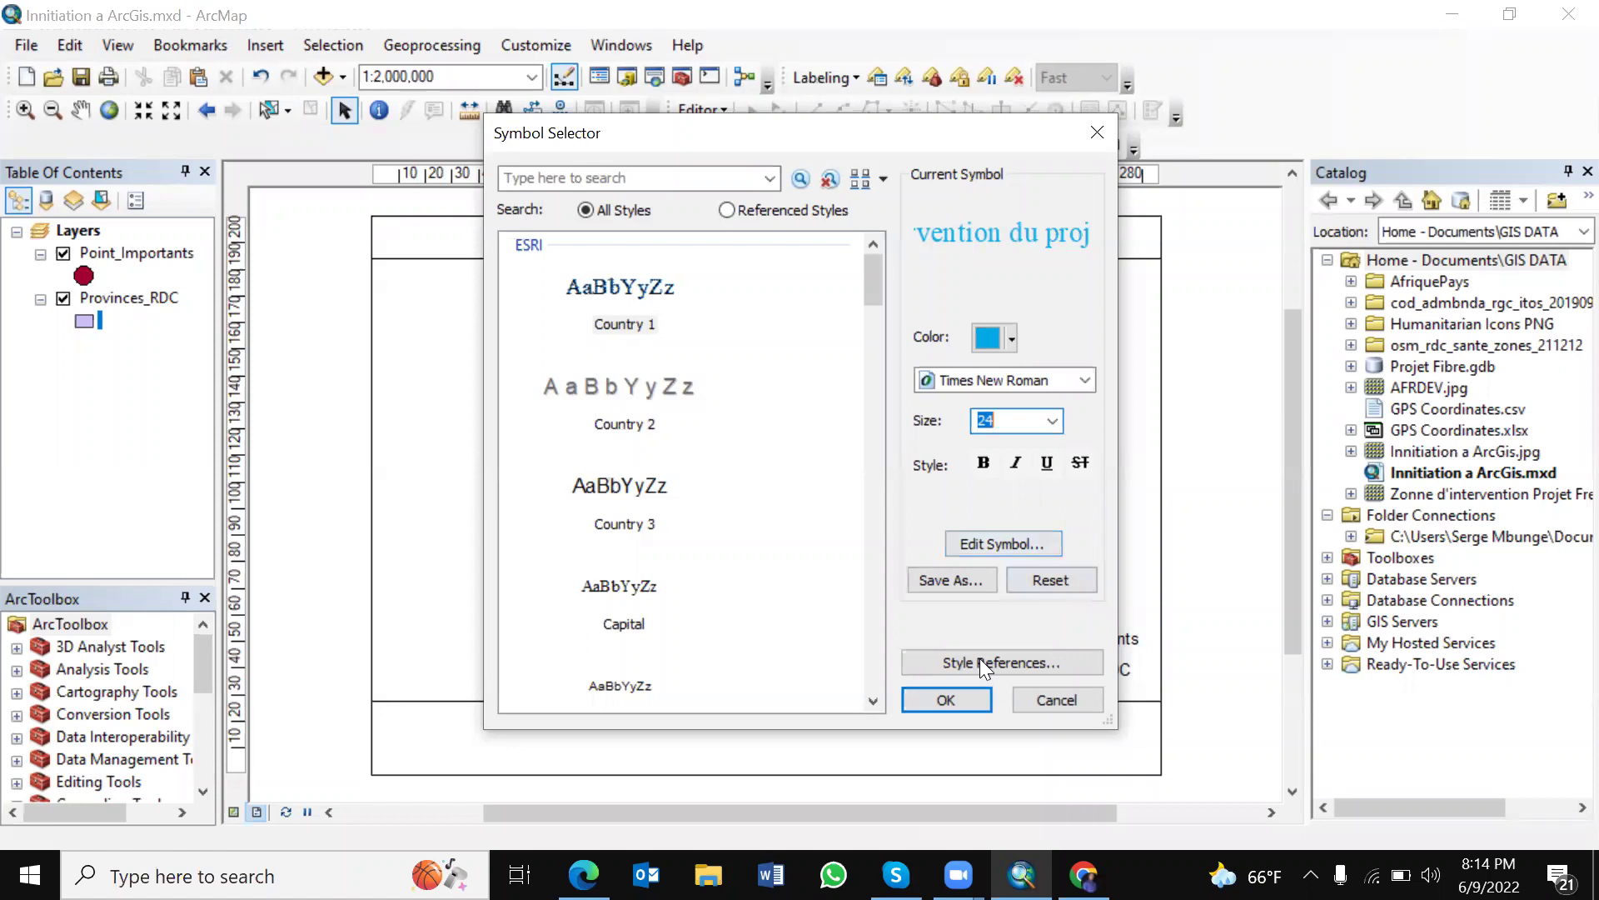
left_click(928, 701)
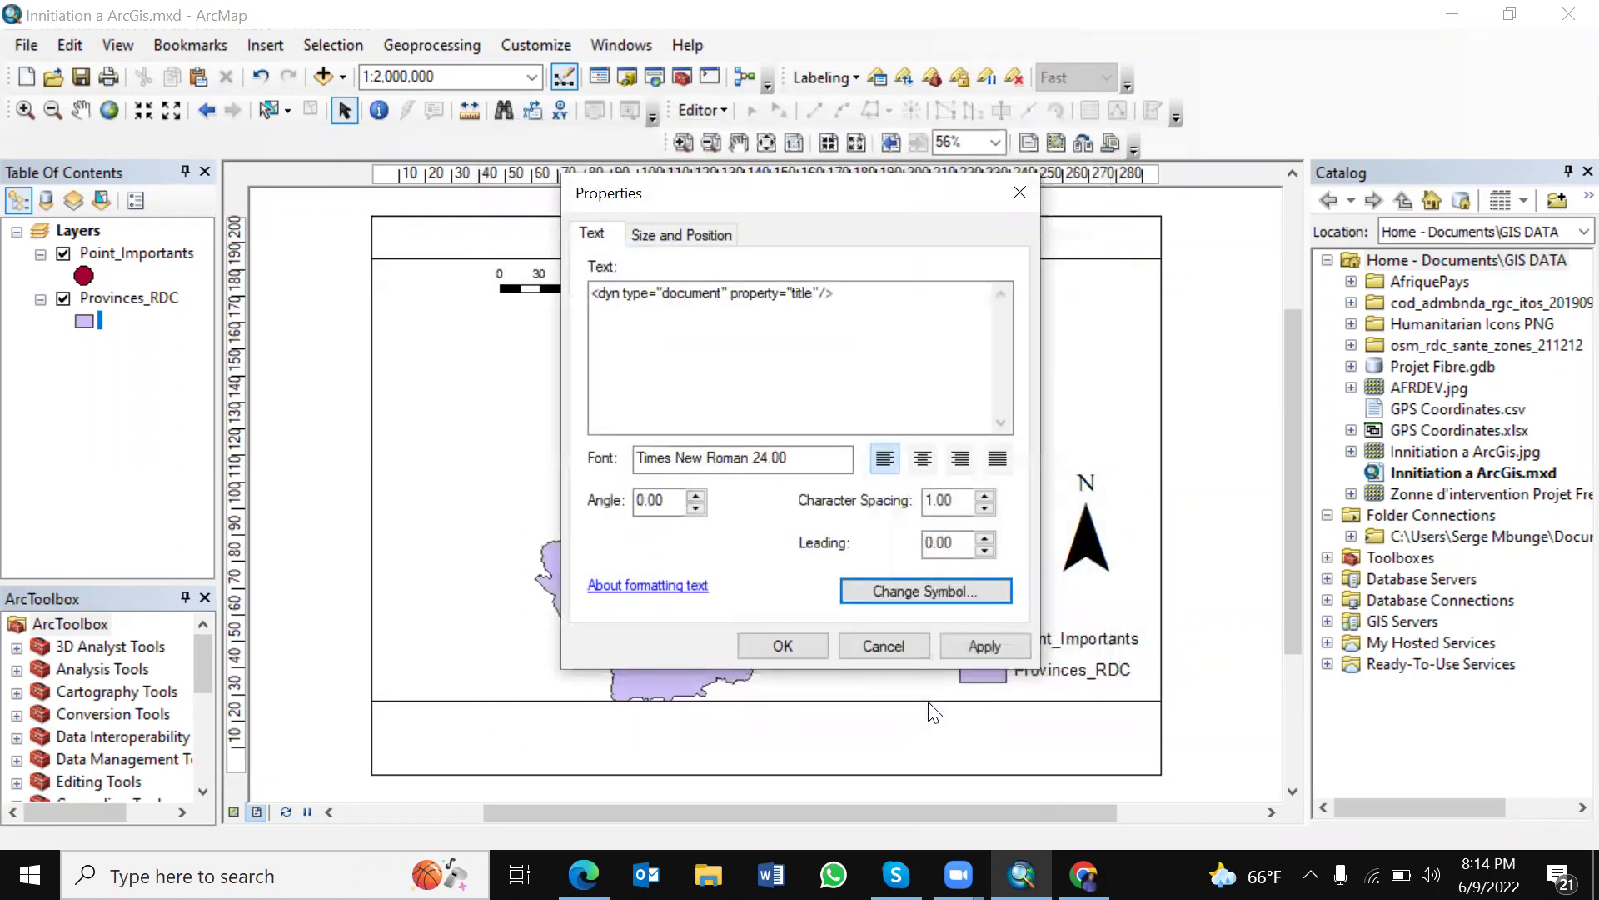
left_click(969, 643)
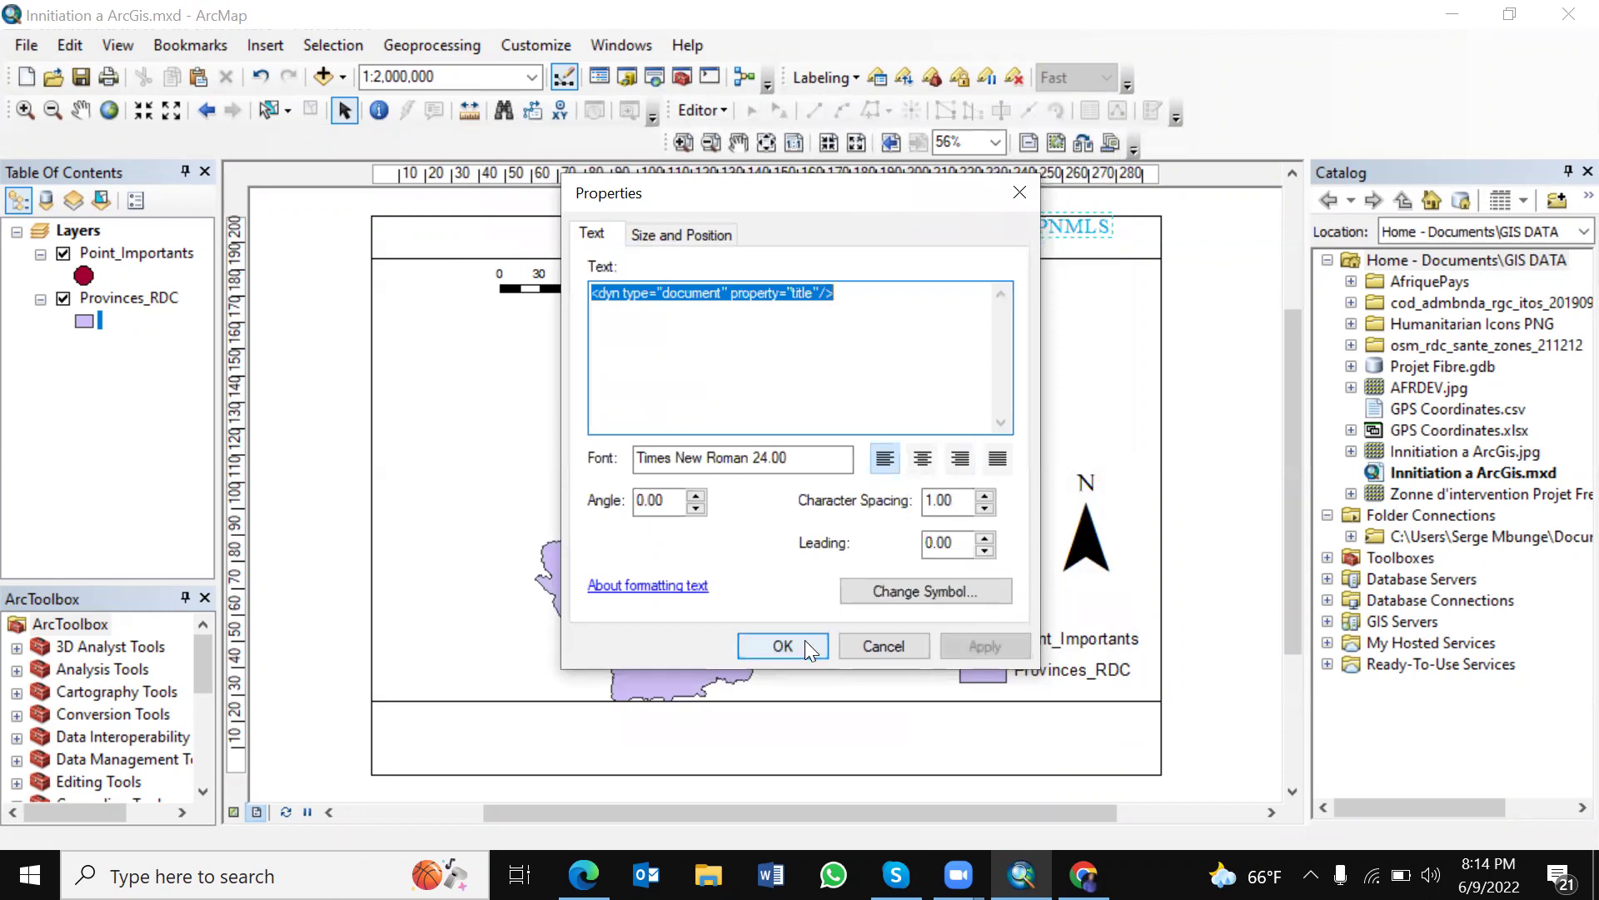
left_click(783, 645)
Step: Move the title leftward in the margin above the data frame and set its font size to 48
left_click_drag(956, 225, 752, 240)
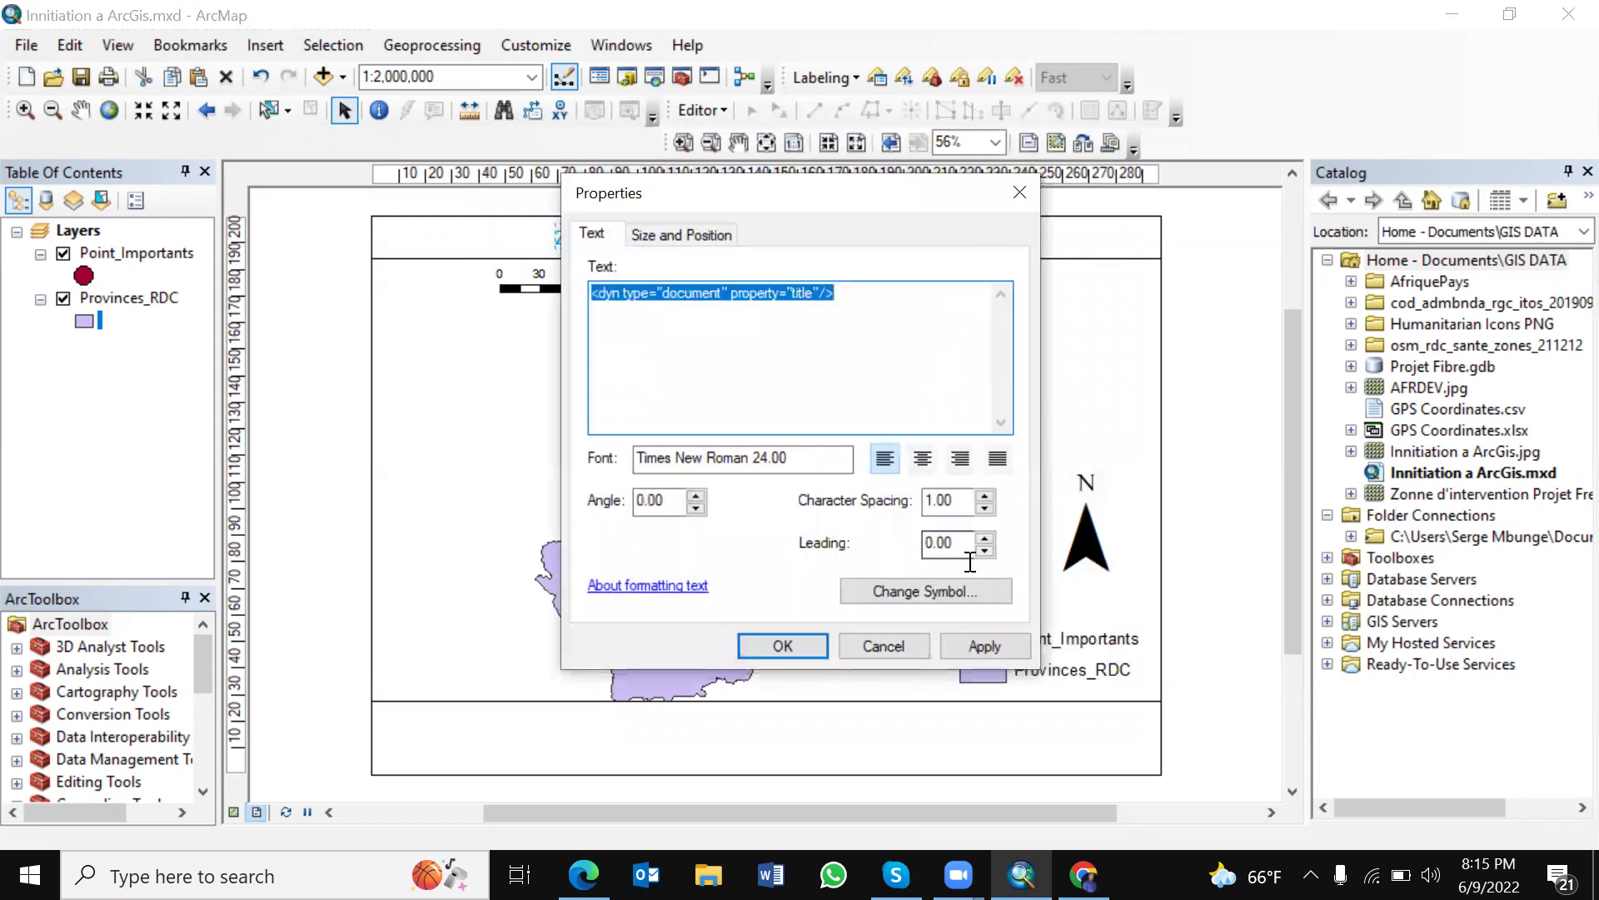
left_click(965, 590)
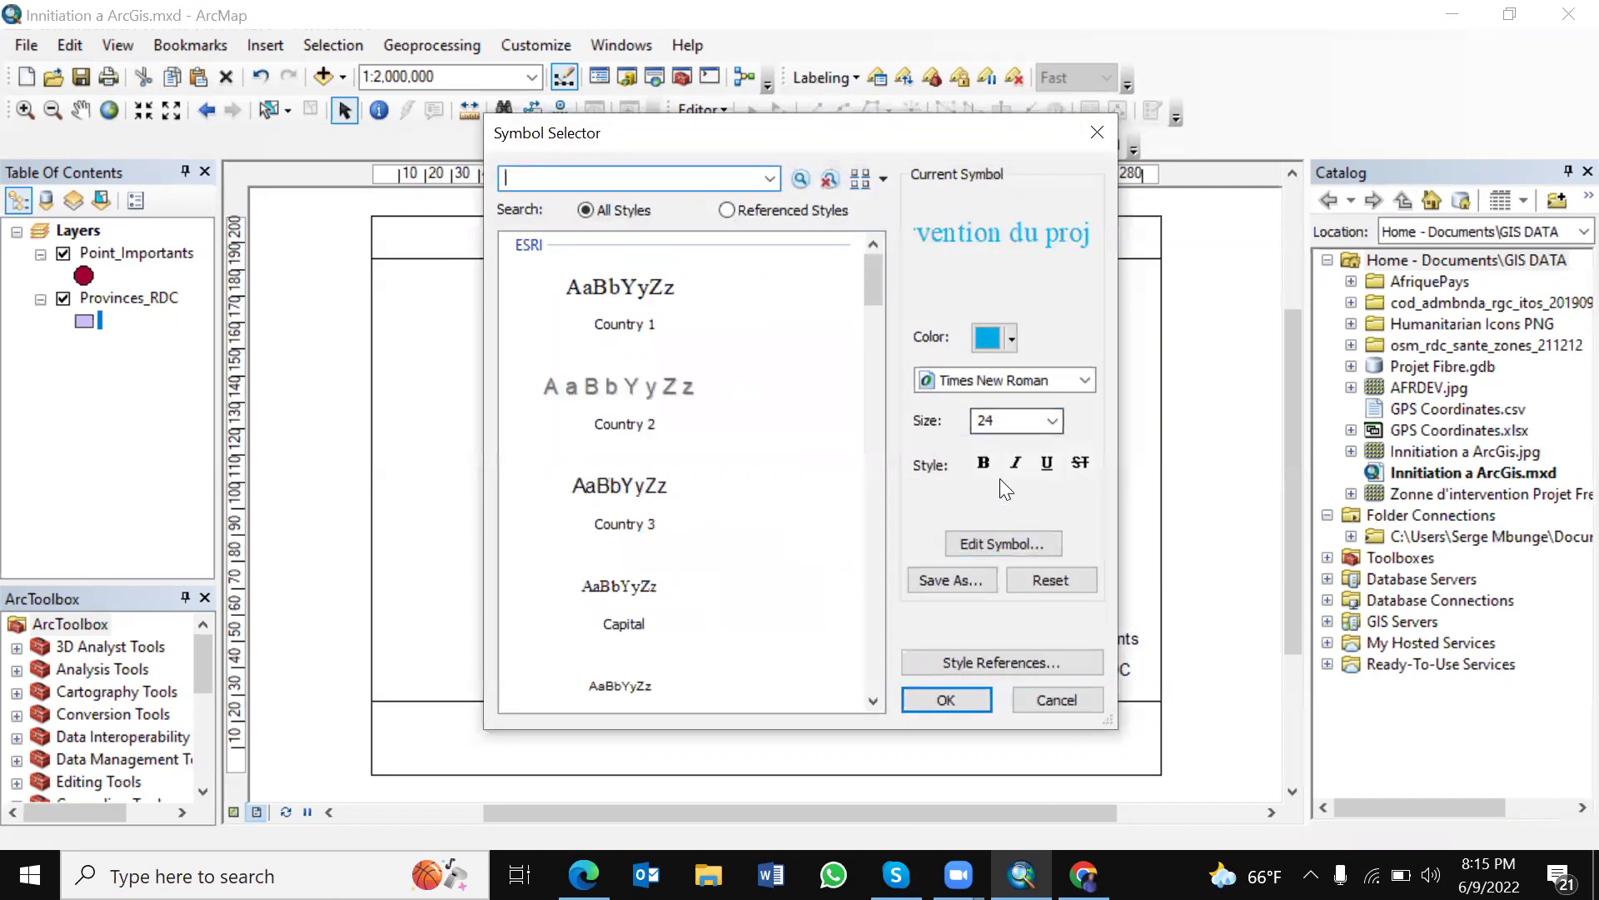
left_click(1049, 420)
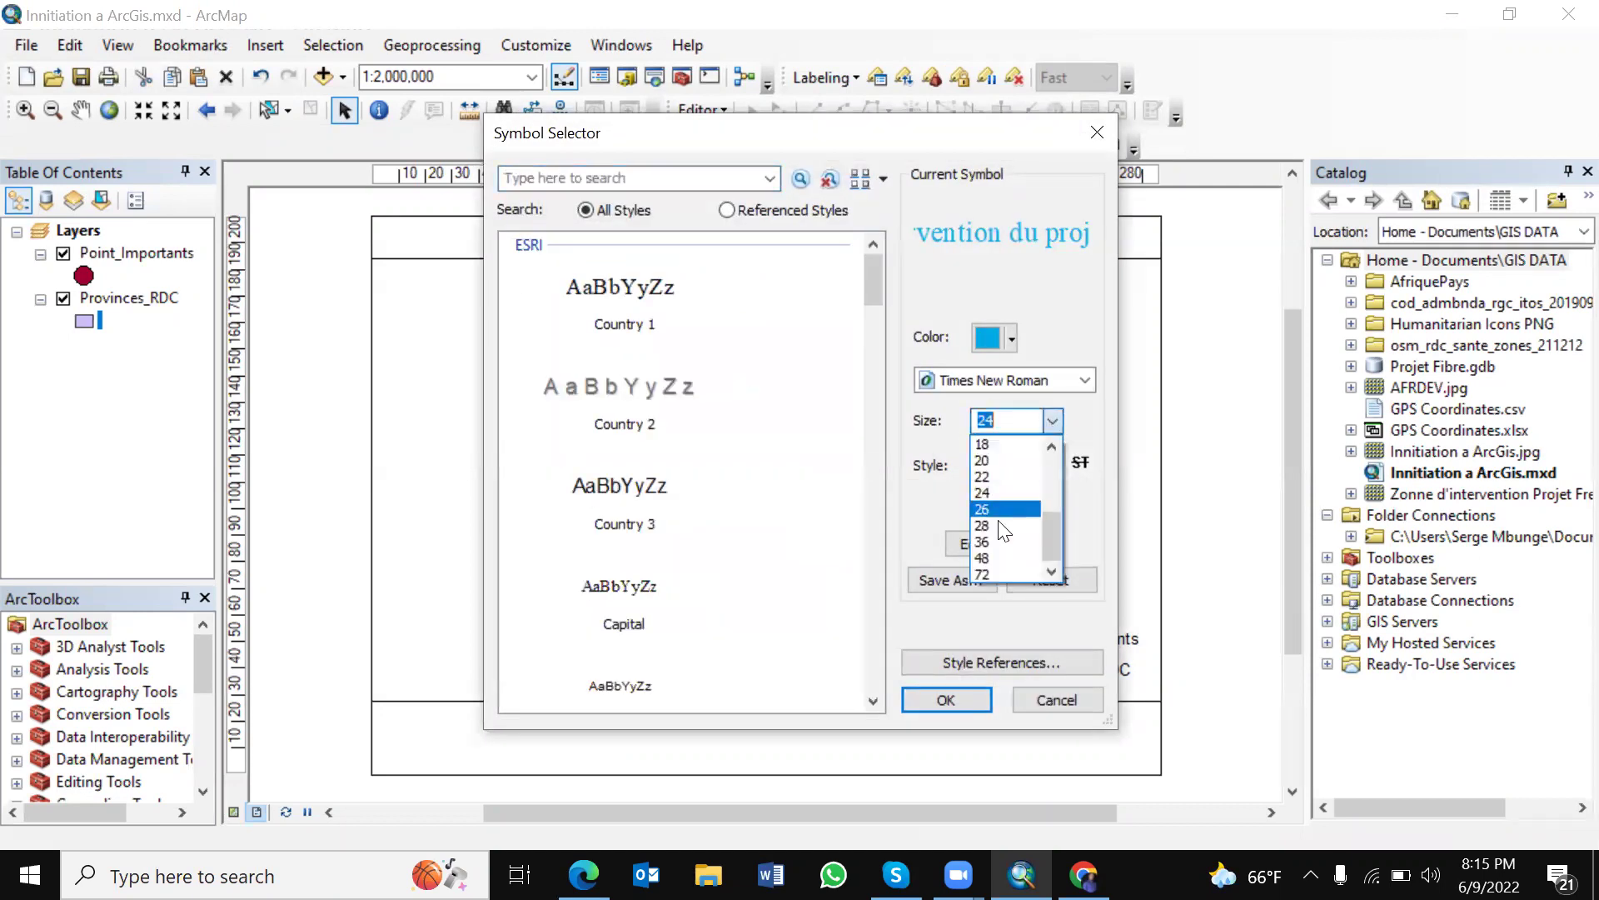
left_click(983, 554)
left_click(963, 696)
left_click(979, 641)
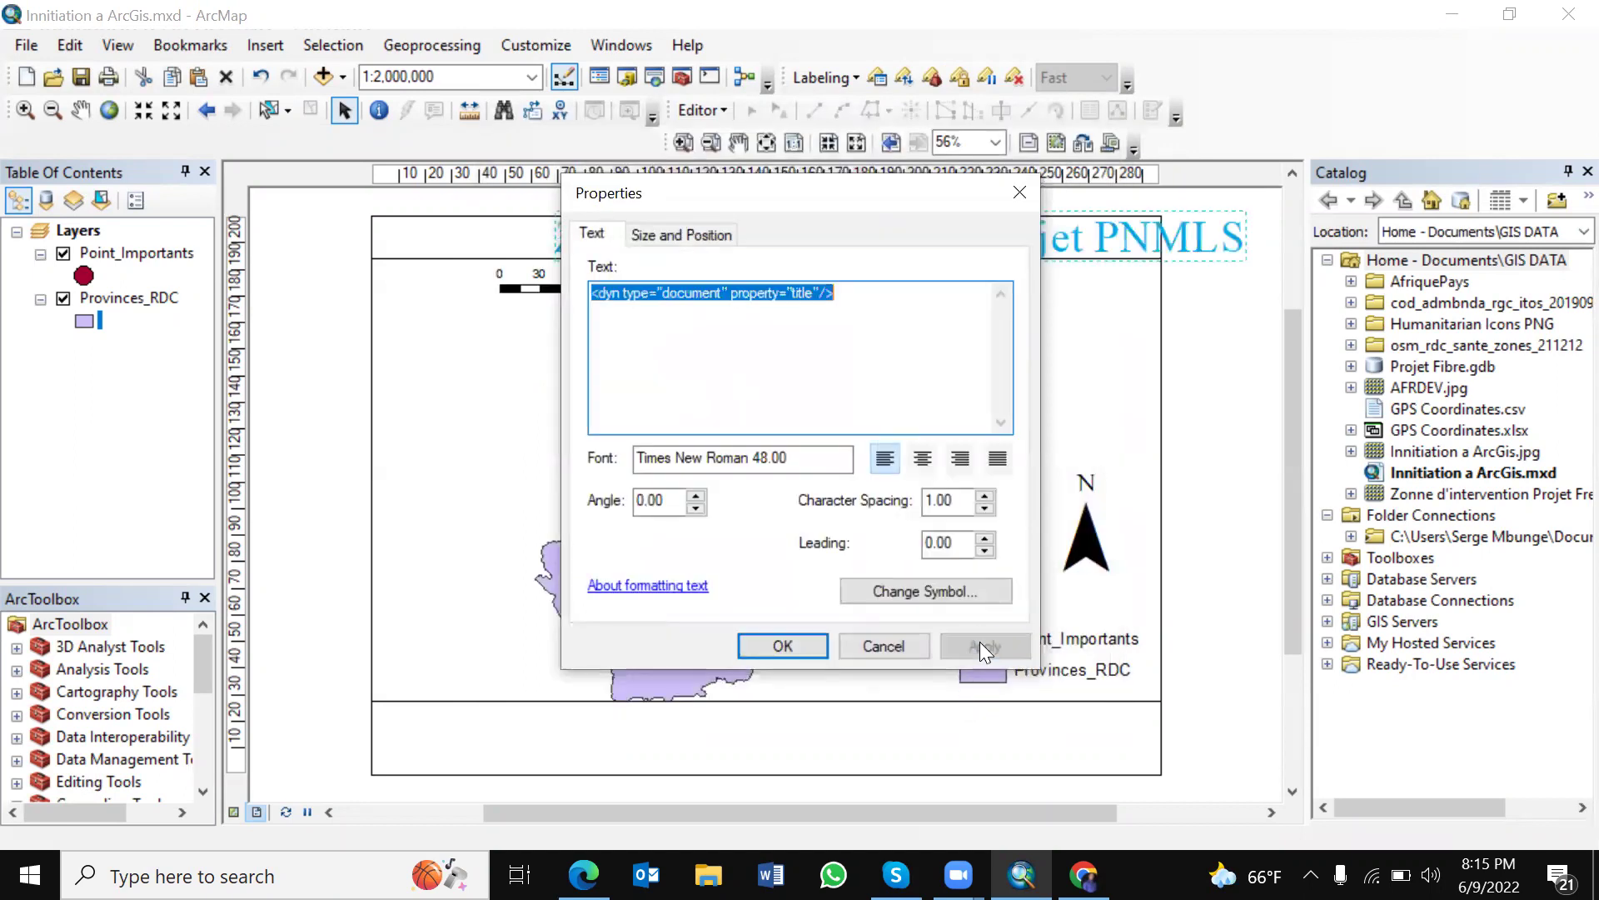
left_click(802, 637)
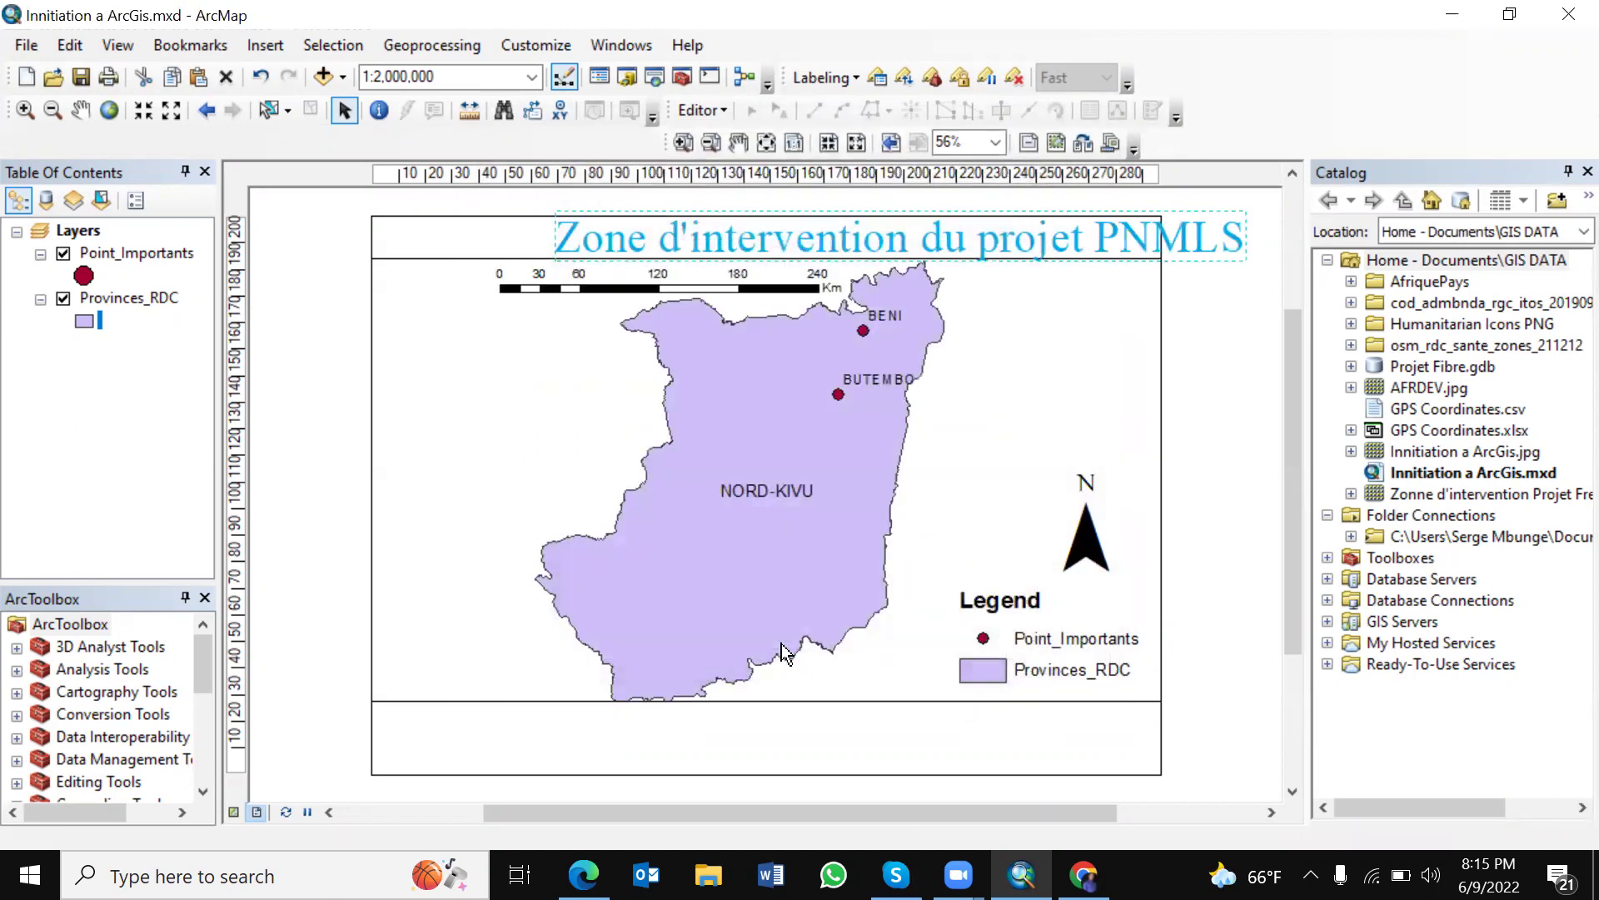
Step: Shift the title leftward so it fits within the page width and set its font size to 40
left_click_drag(1081, 248, 966, 241)
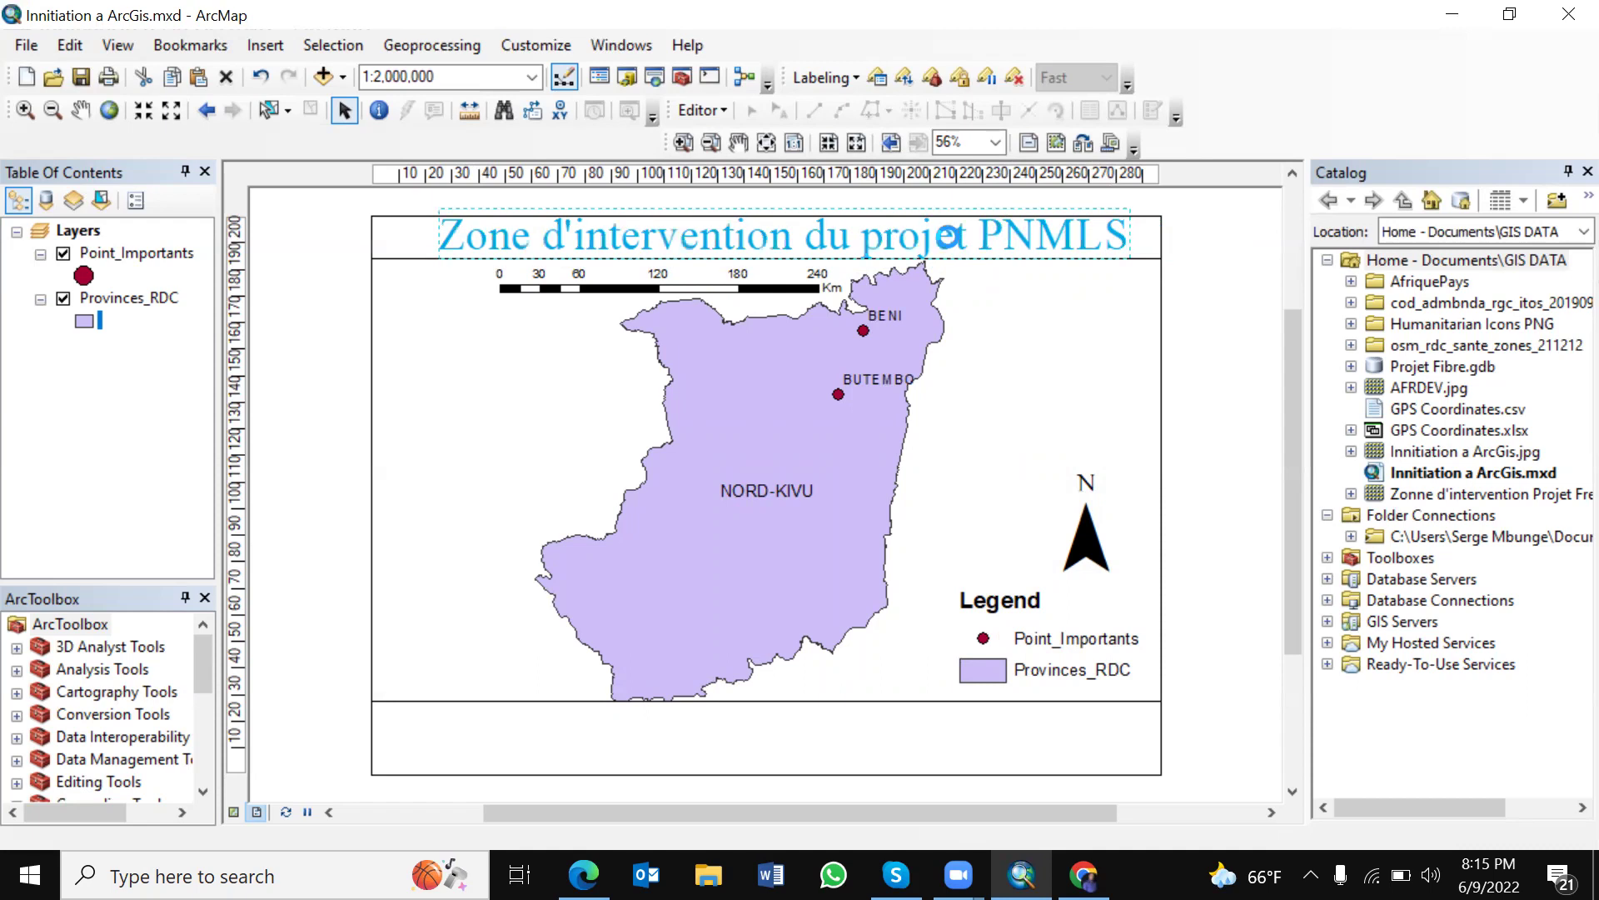
double_click(947, 239)
left_click(945, 590)
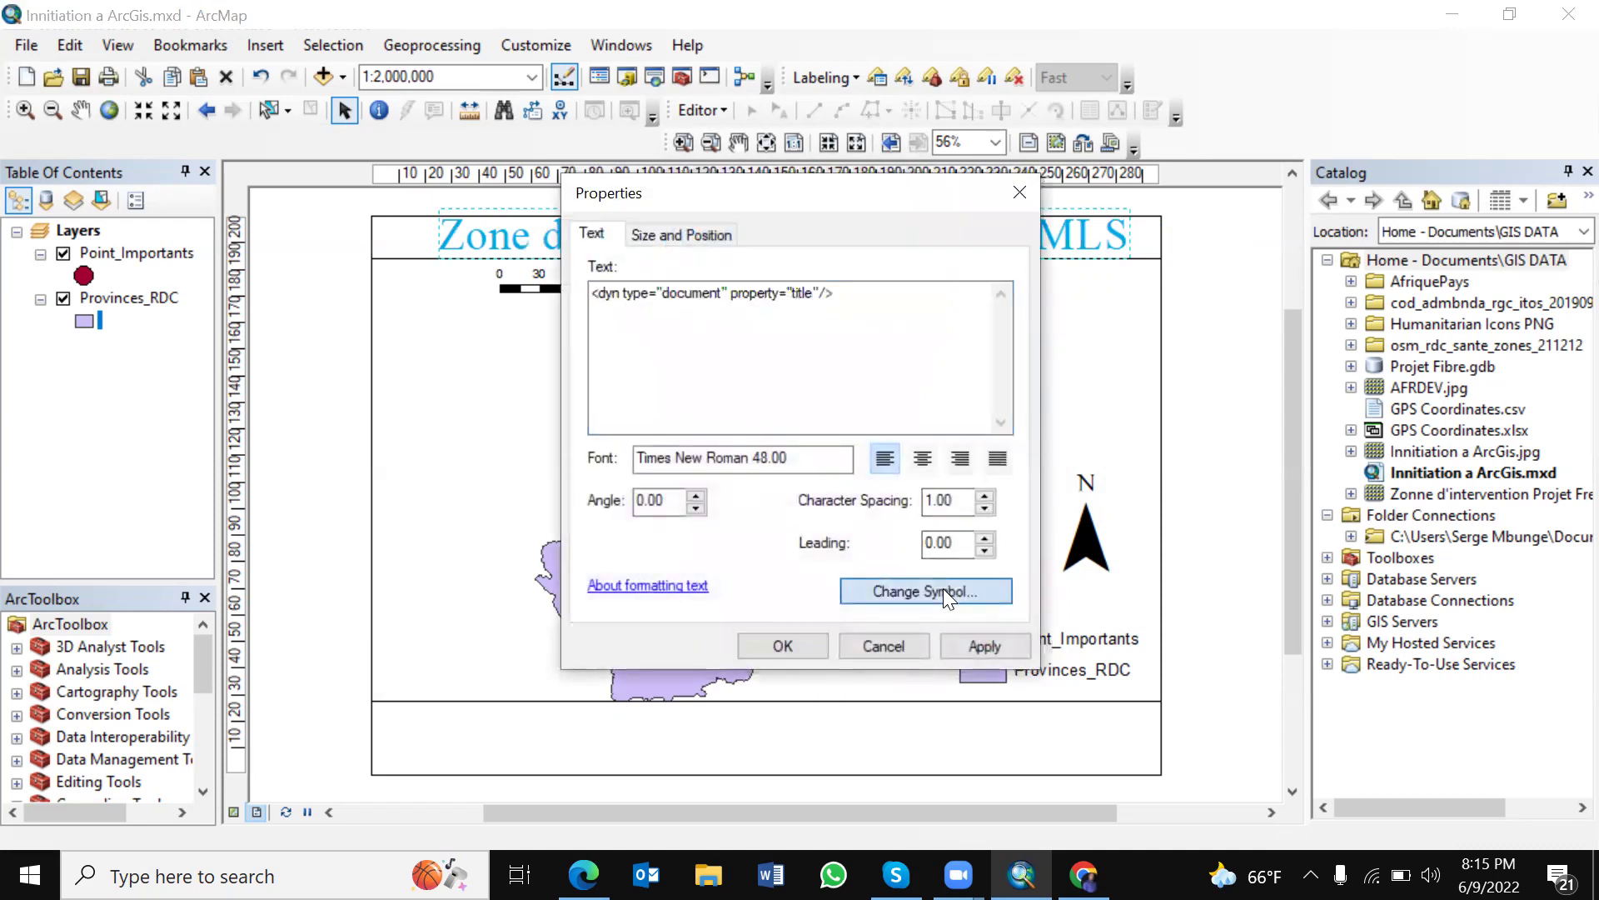
left_click(1055, 418)
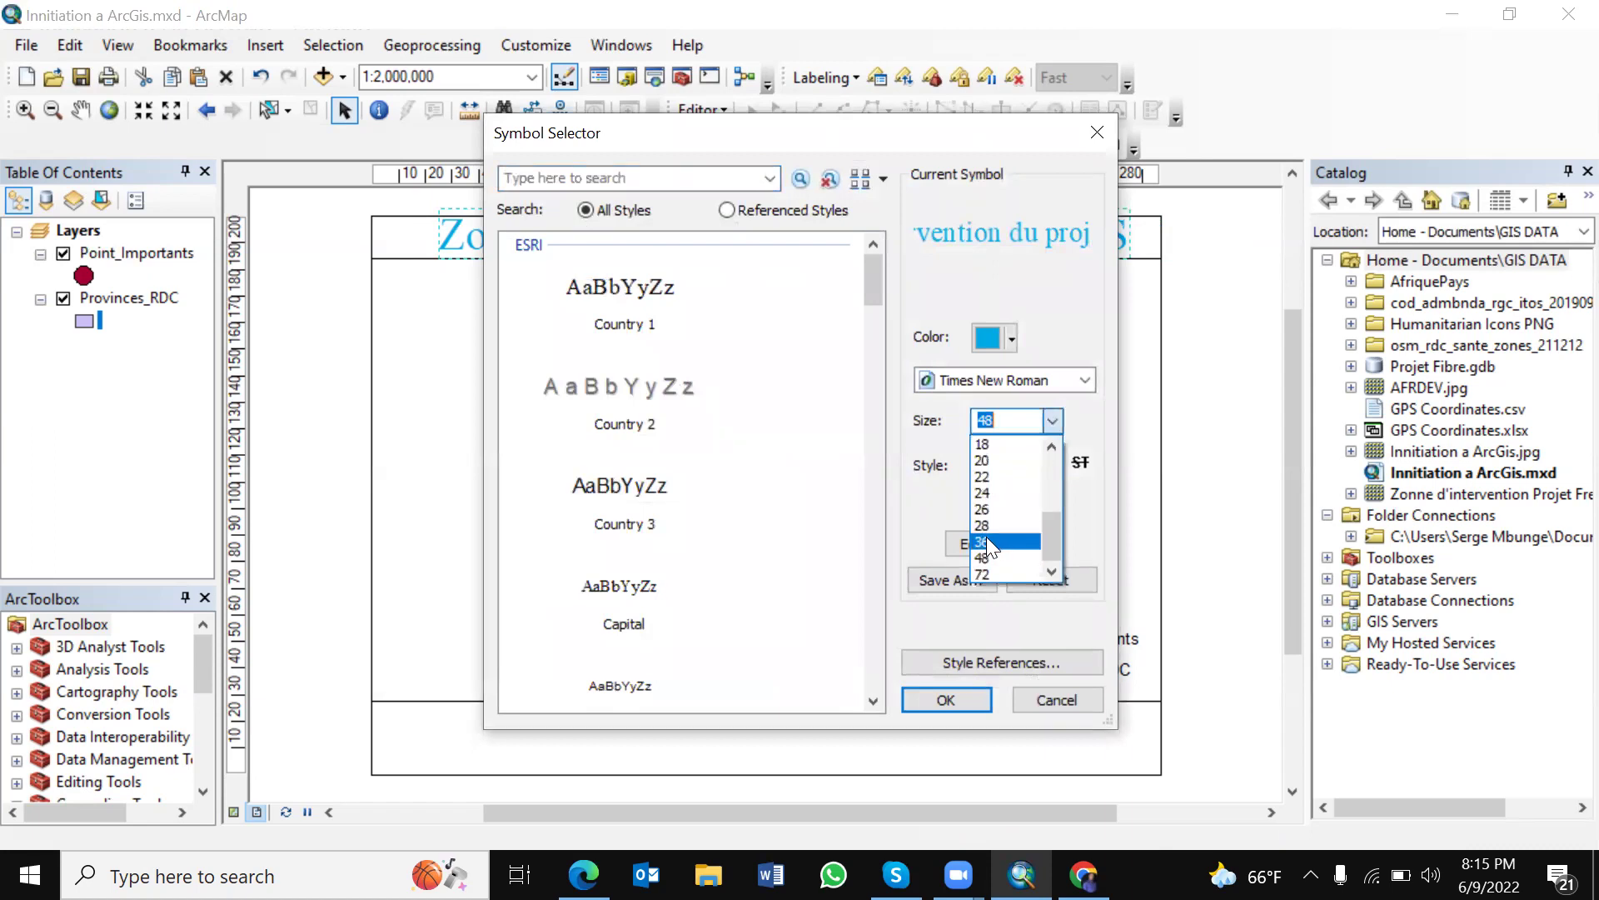
left_click(1008, 416)
type("4")
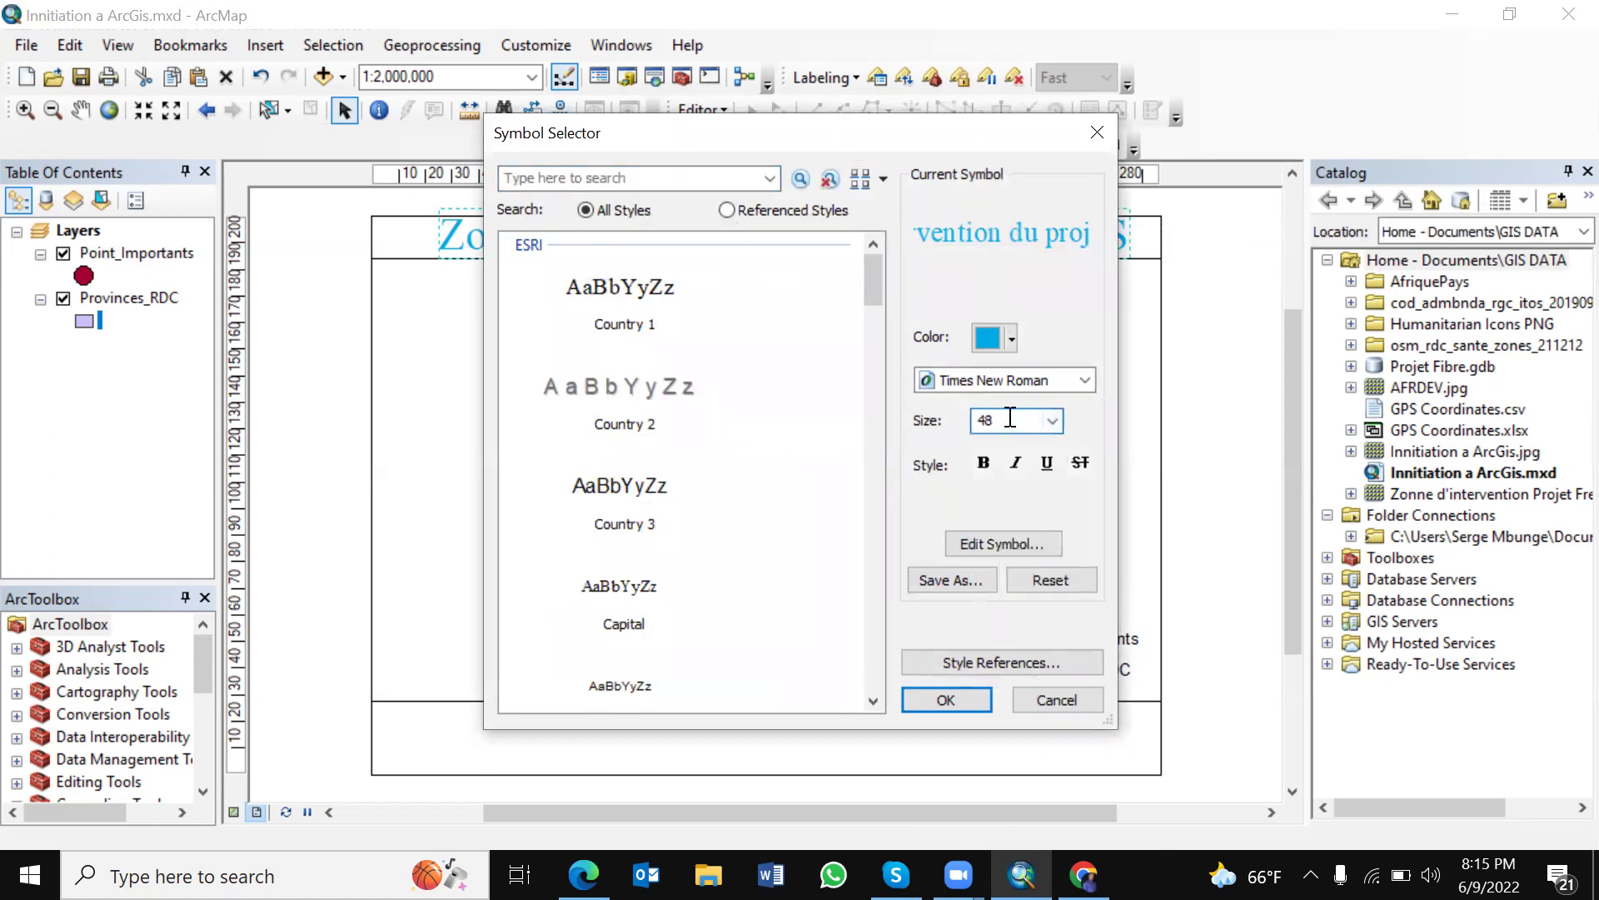
type("0")
left_click(945, 698)
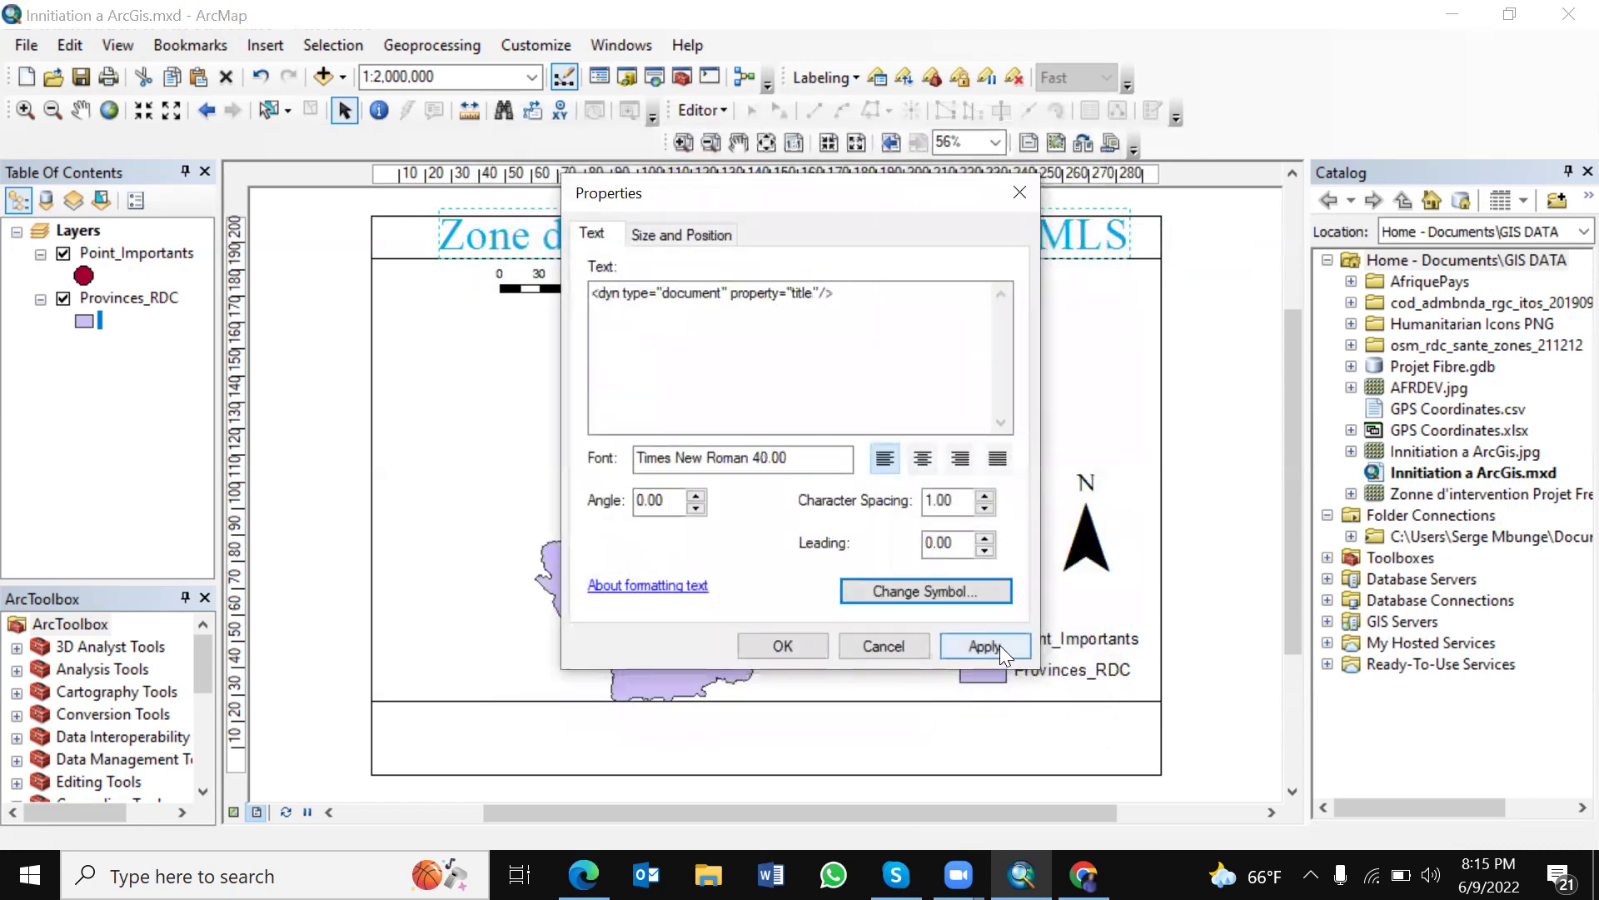
left_click(999, 645)
left_click(802, 636)
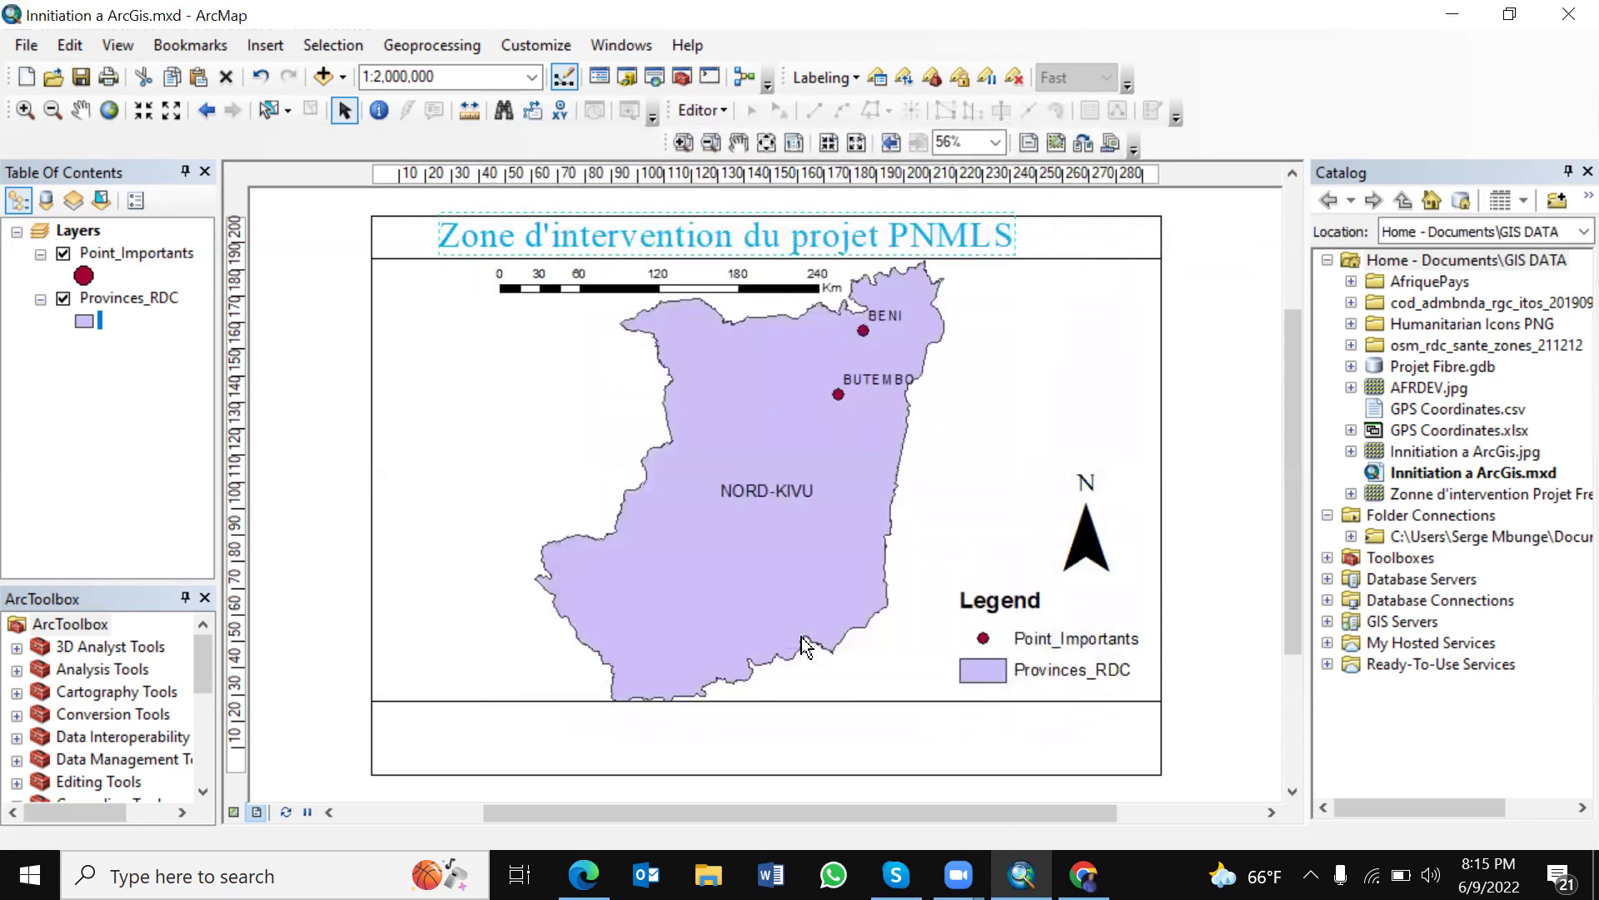
Step: Nudge the title slightly rightward to centre it above the data frame, and clear the selection
left_click(864, 243)
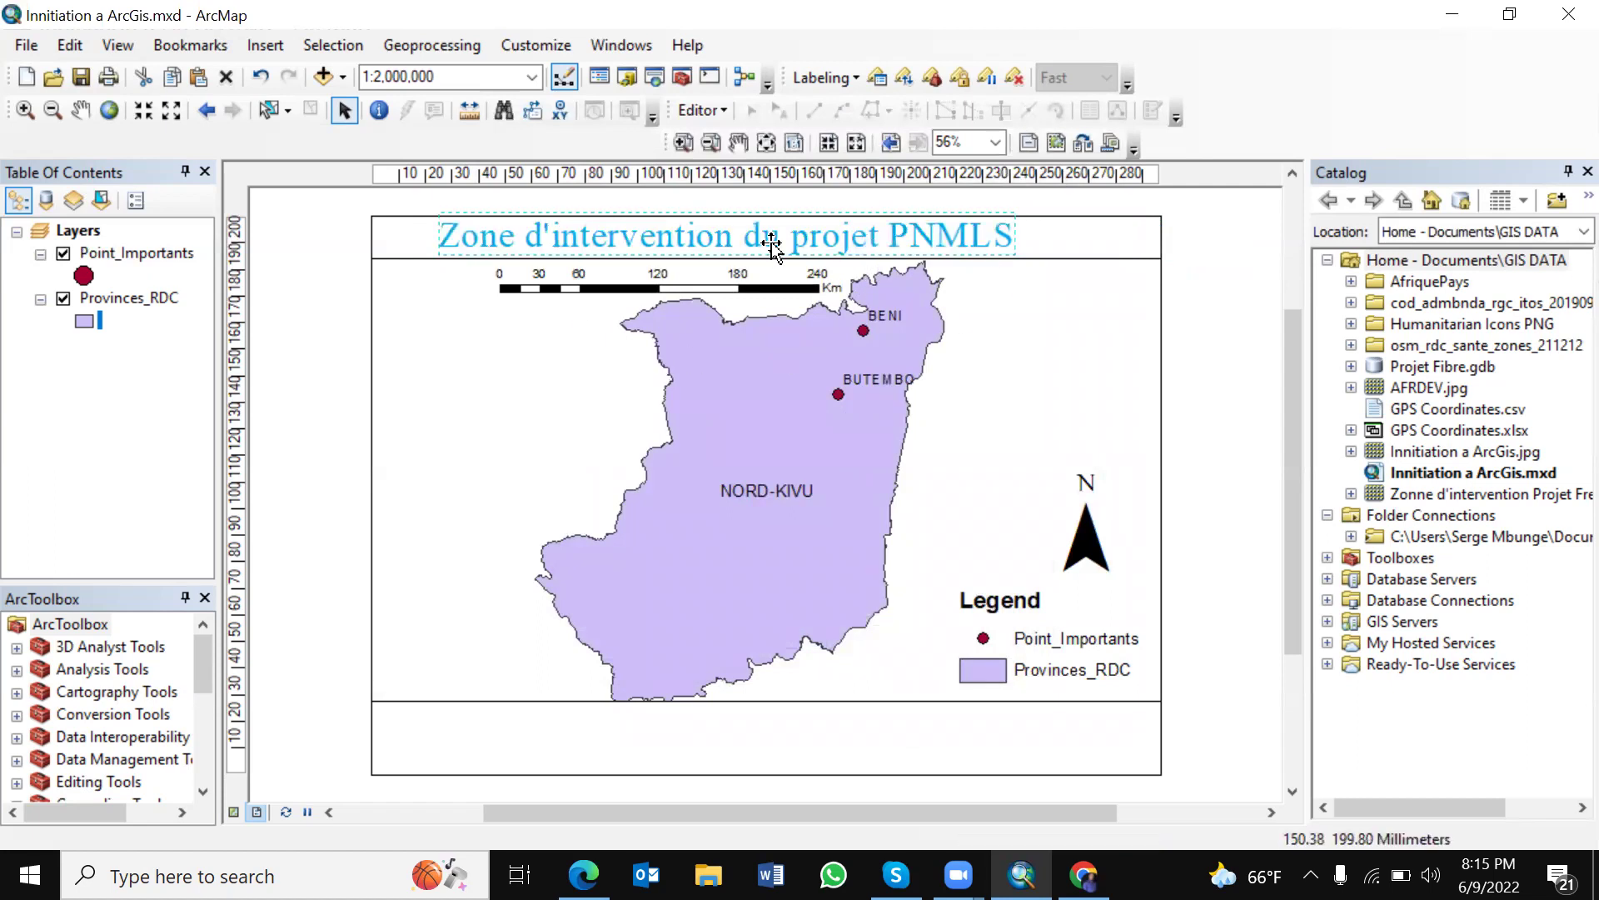
left_click_drag(796, 238, 812, 238)
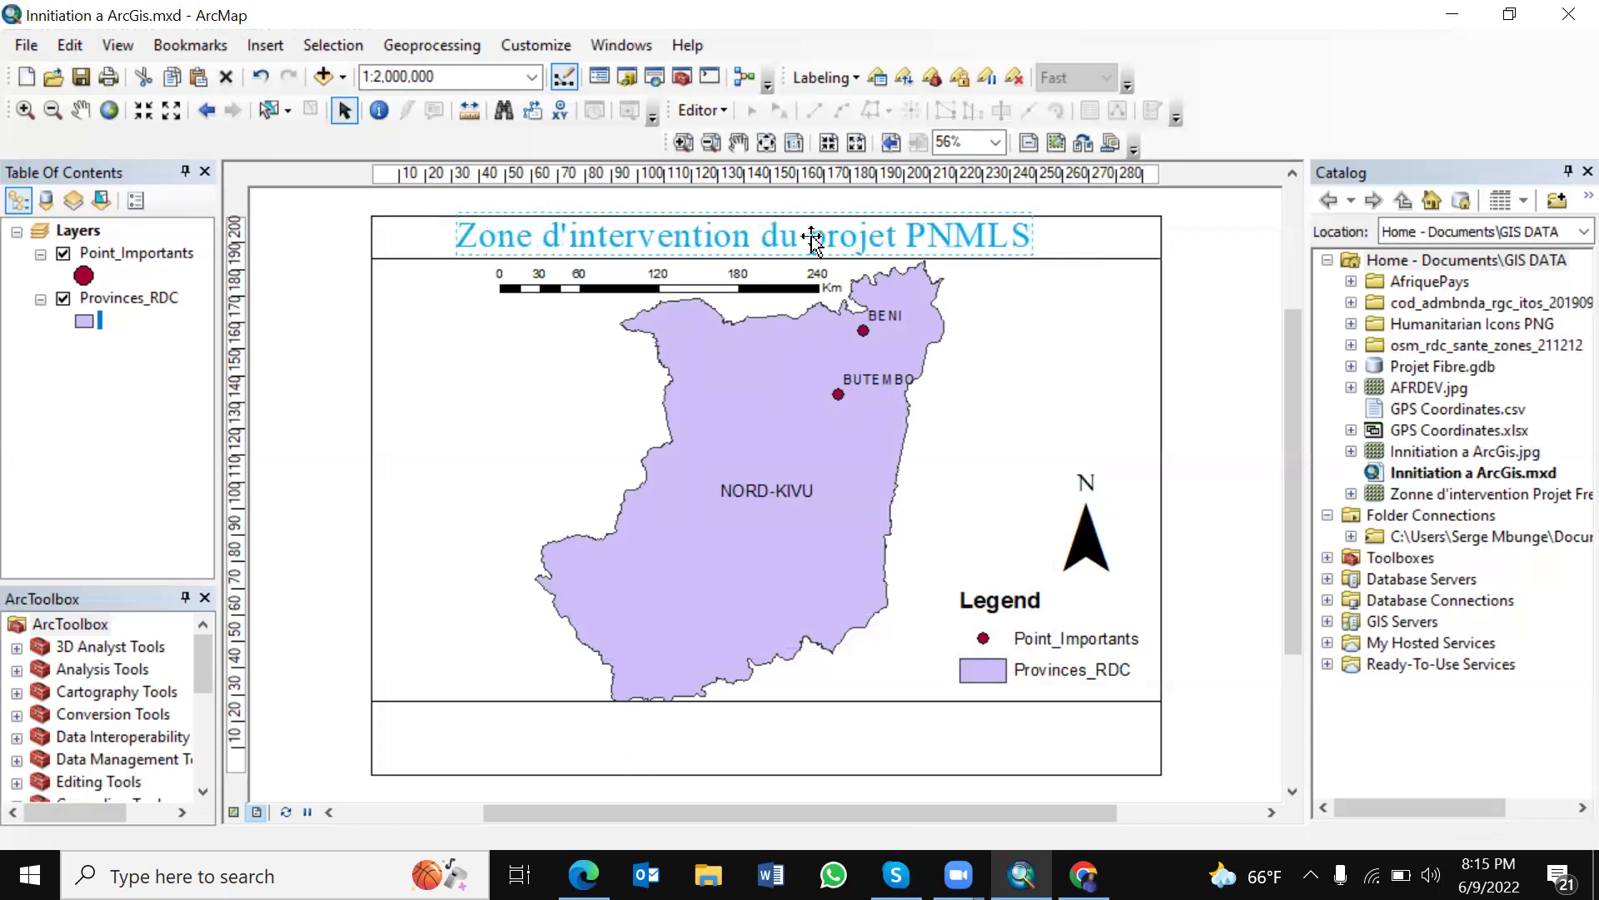
left_click(418, 372)
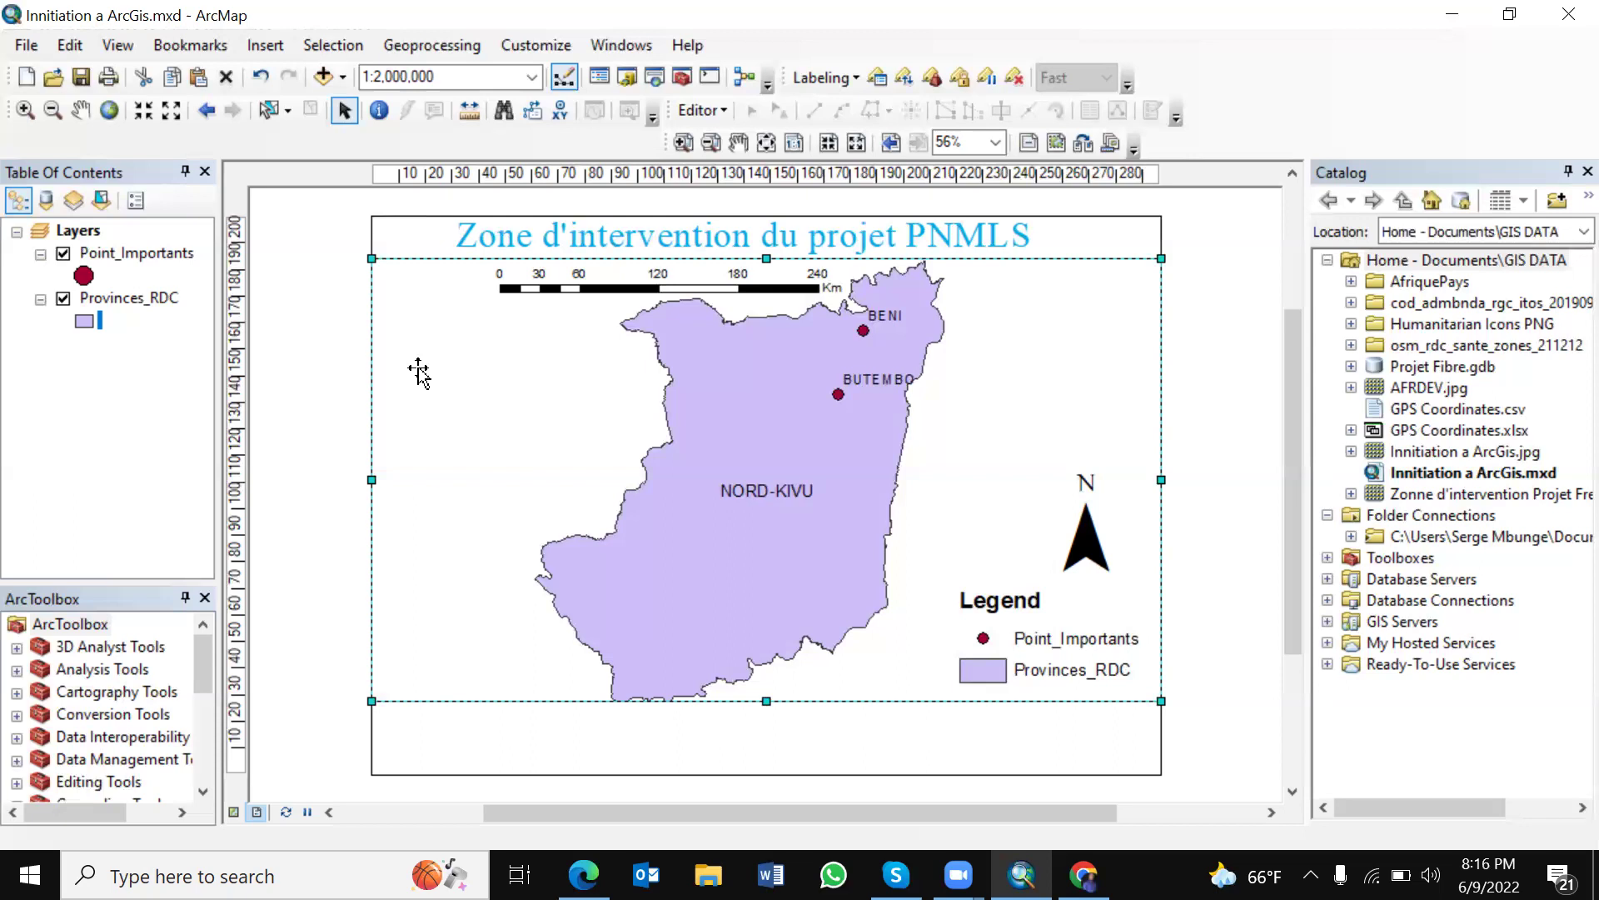
left_click(327, 388)
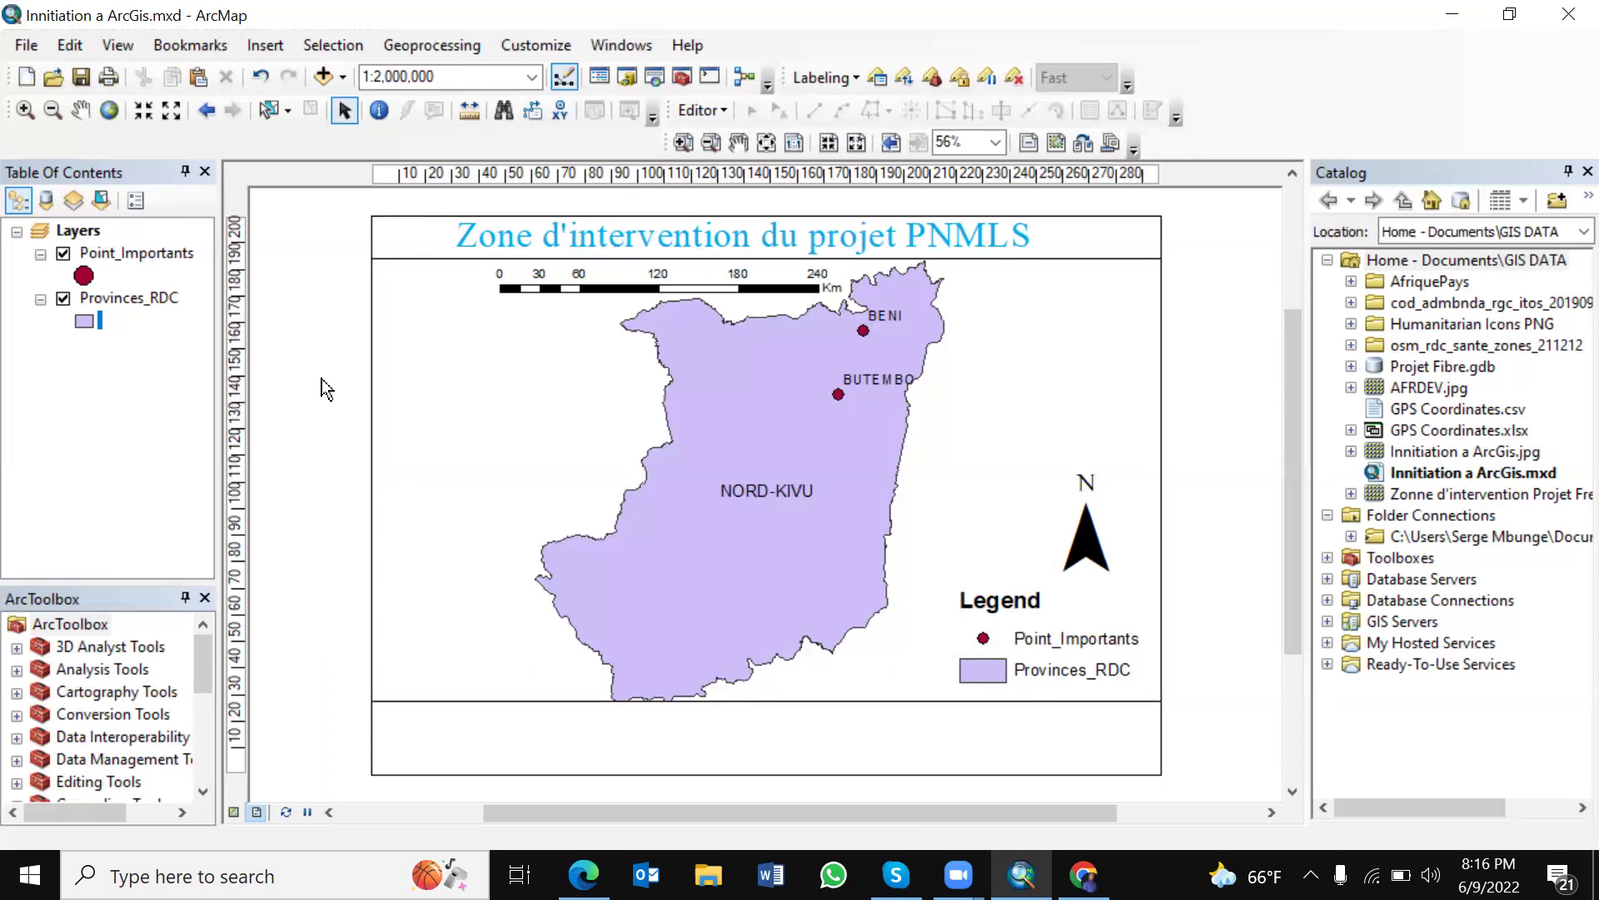
Step: Insert a text element reading "Auteur :" plus the author's name and place it at the left of the margin below the data frame
left_click(249, 46)
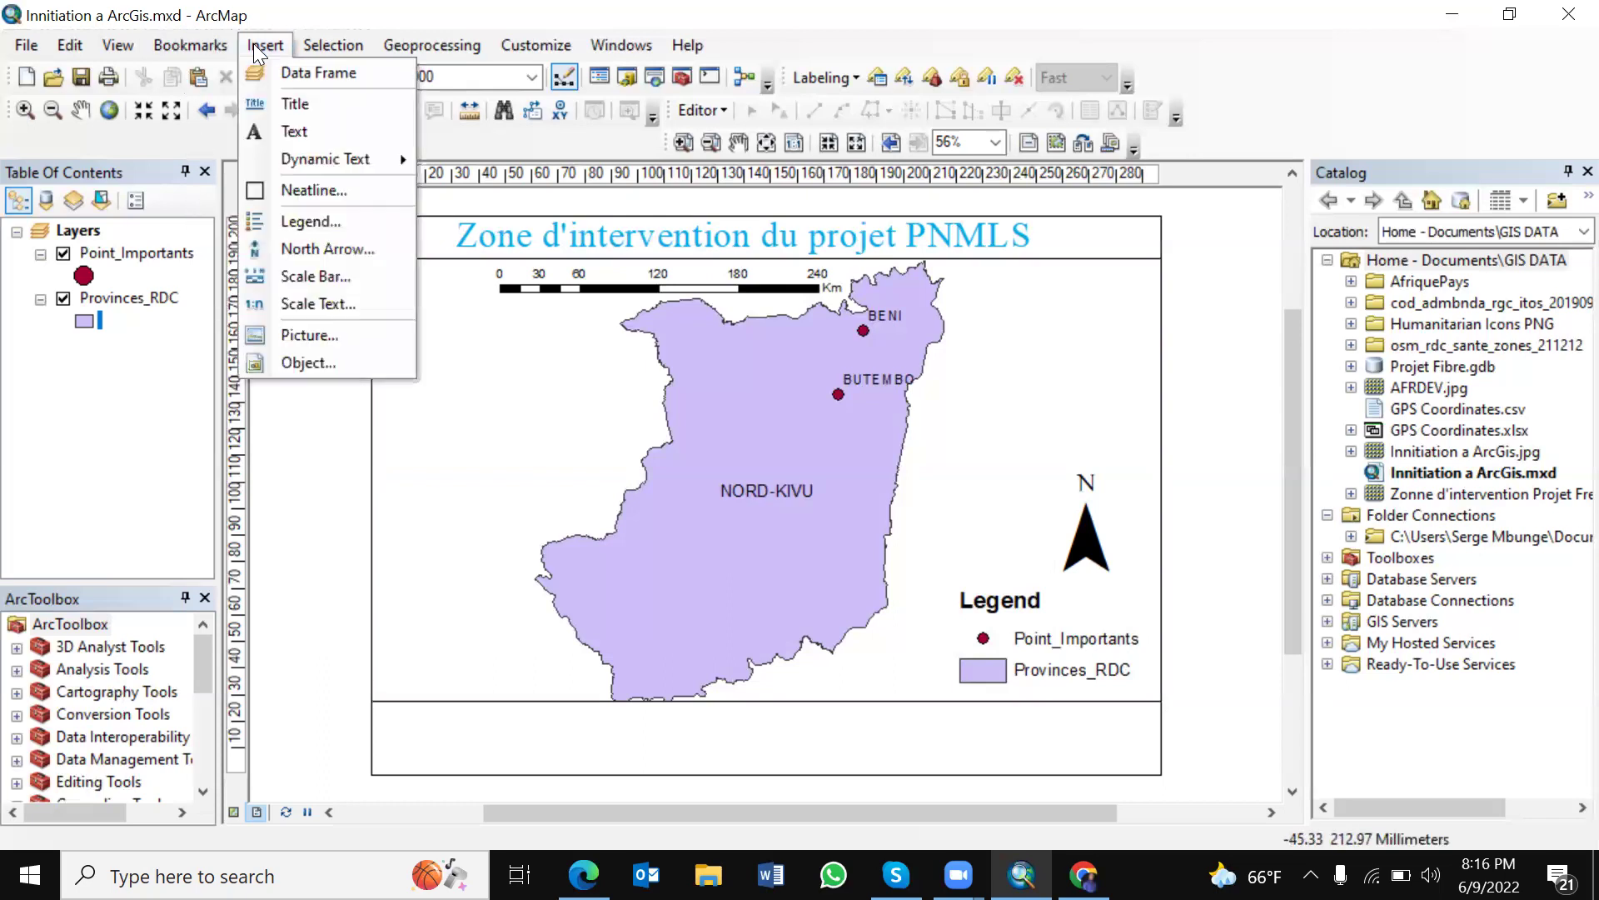
left_click(293, 132)
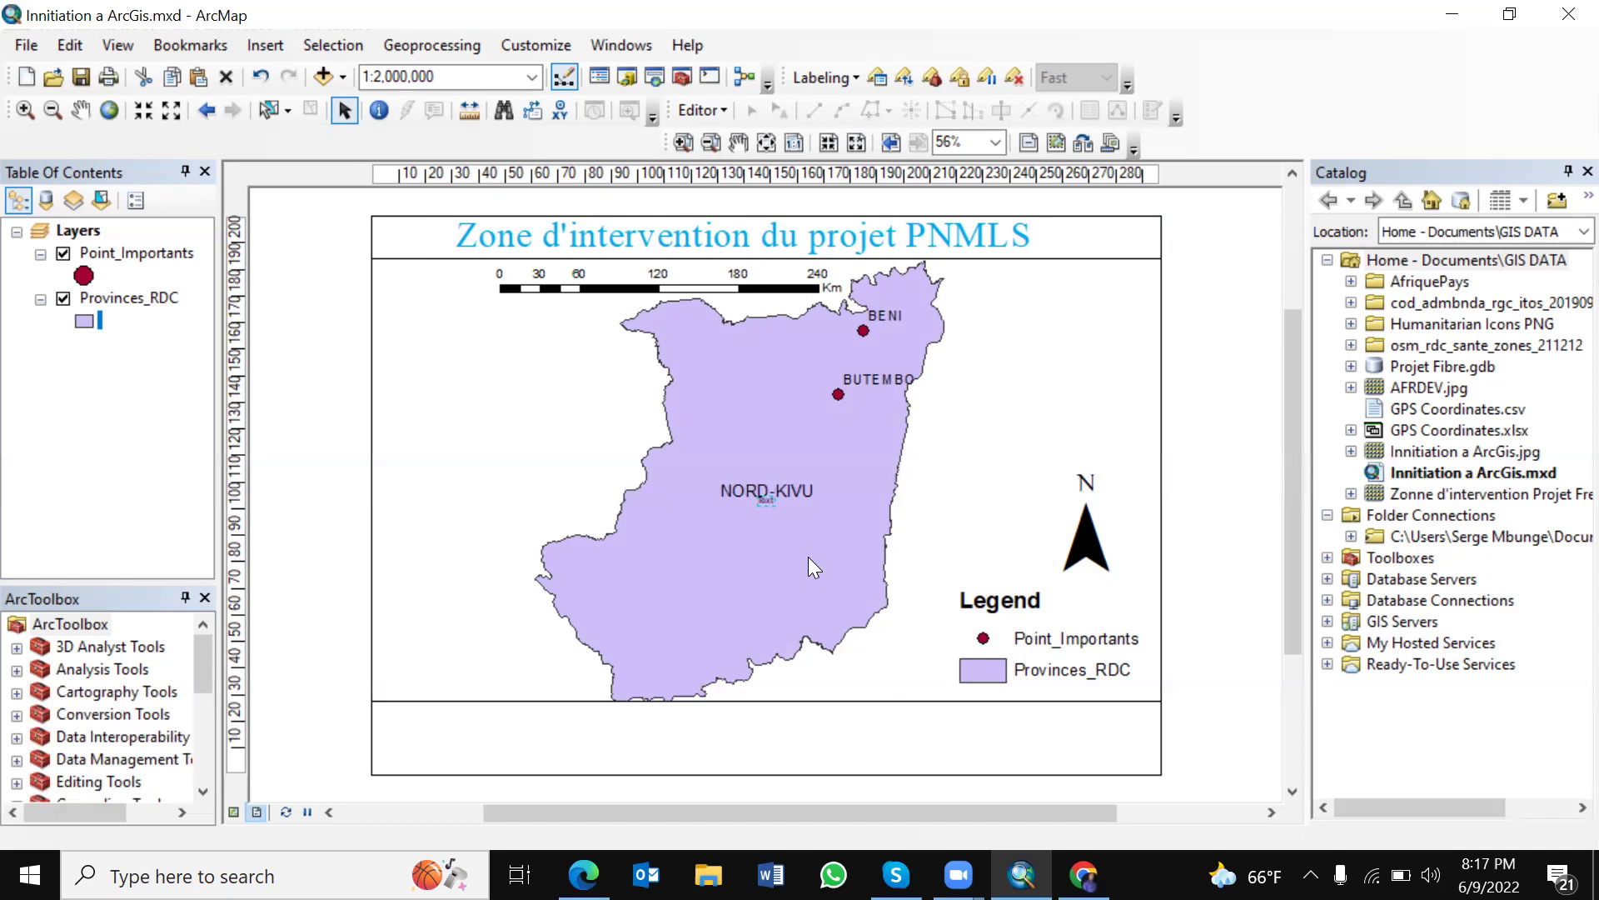
type("Auteur : Serge Mbunge")
key("Return")
left_click_drag(802, 505, 467, 721)
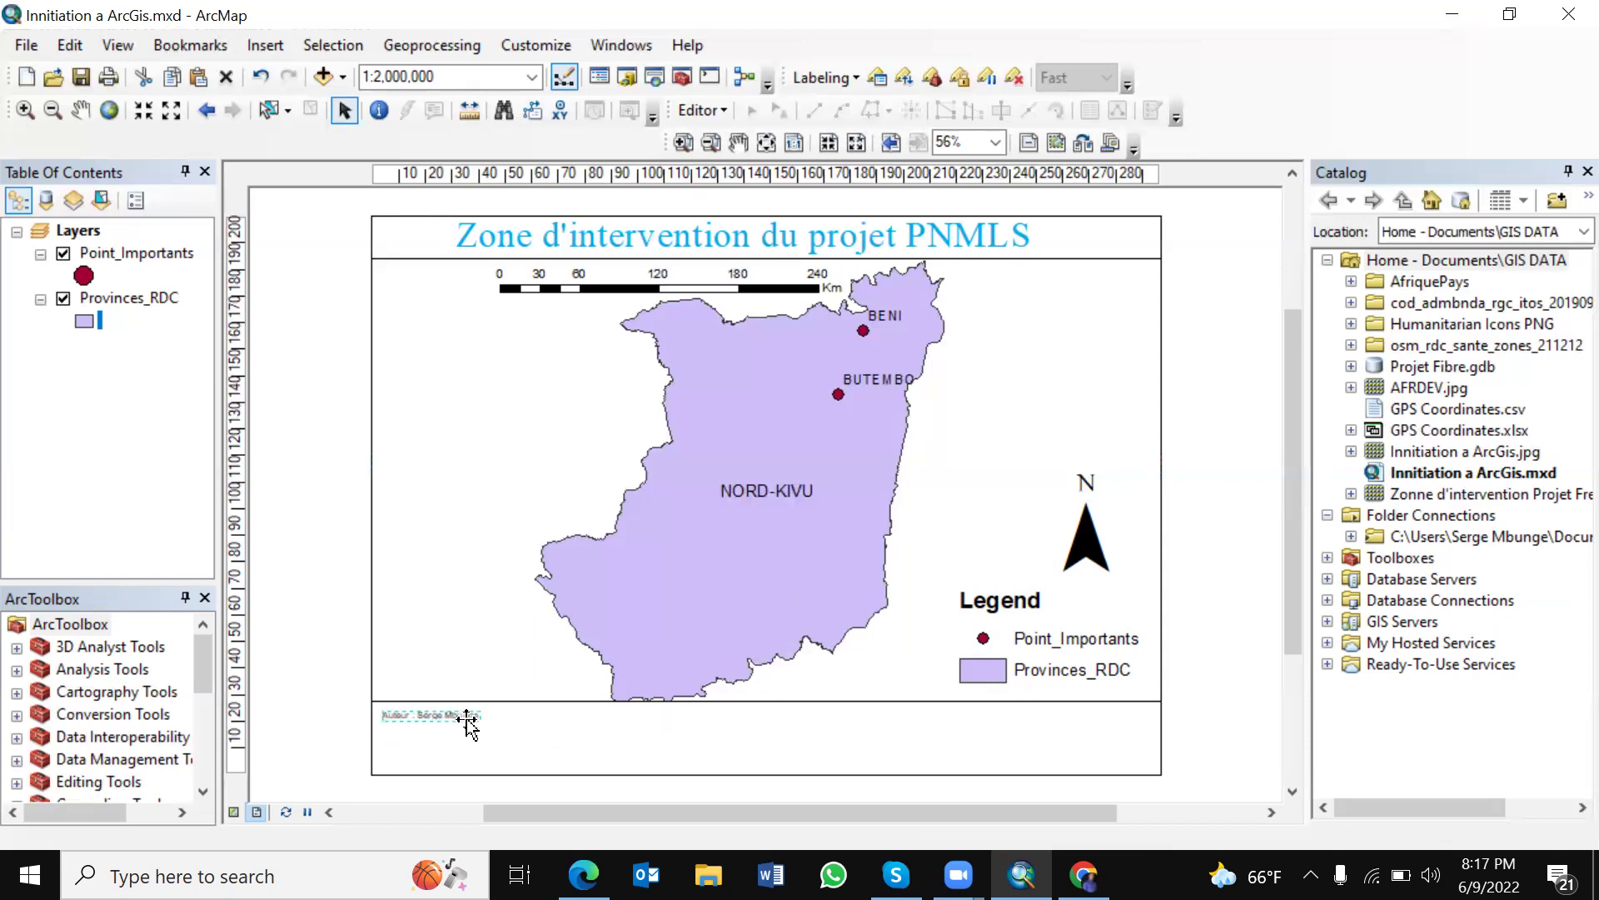
Step: Set the author text's font size to 20 and apply the change
double_click(467, 721)
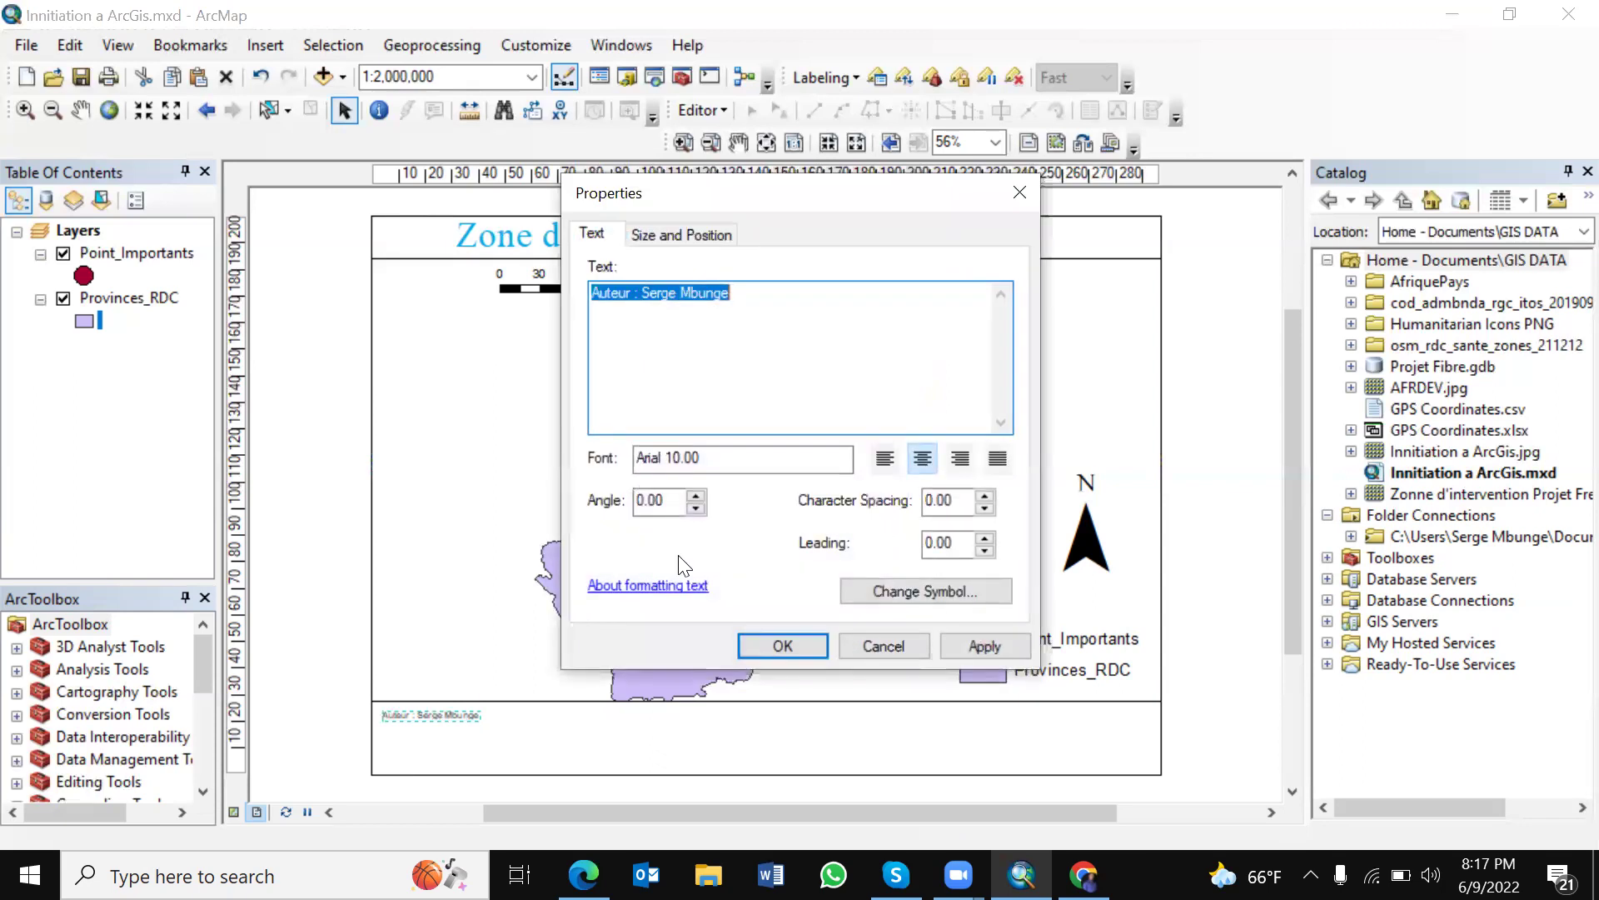
left_click(1000, 583)
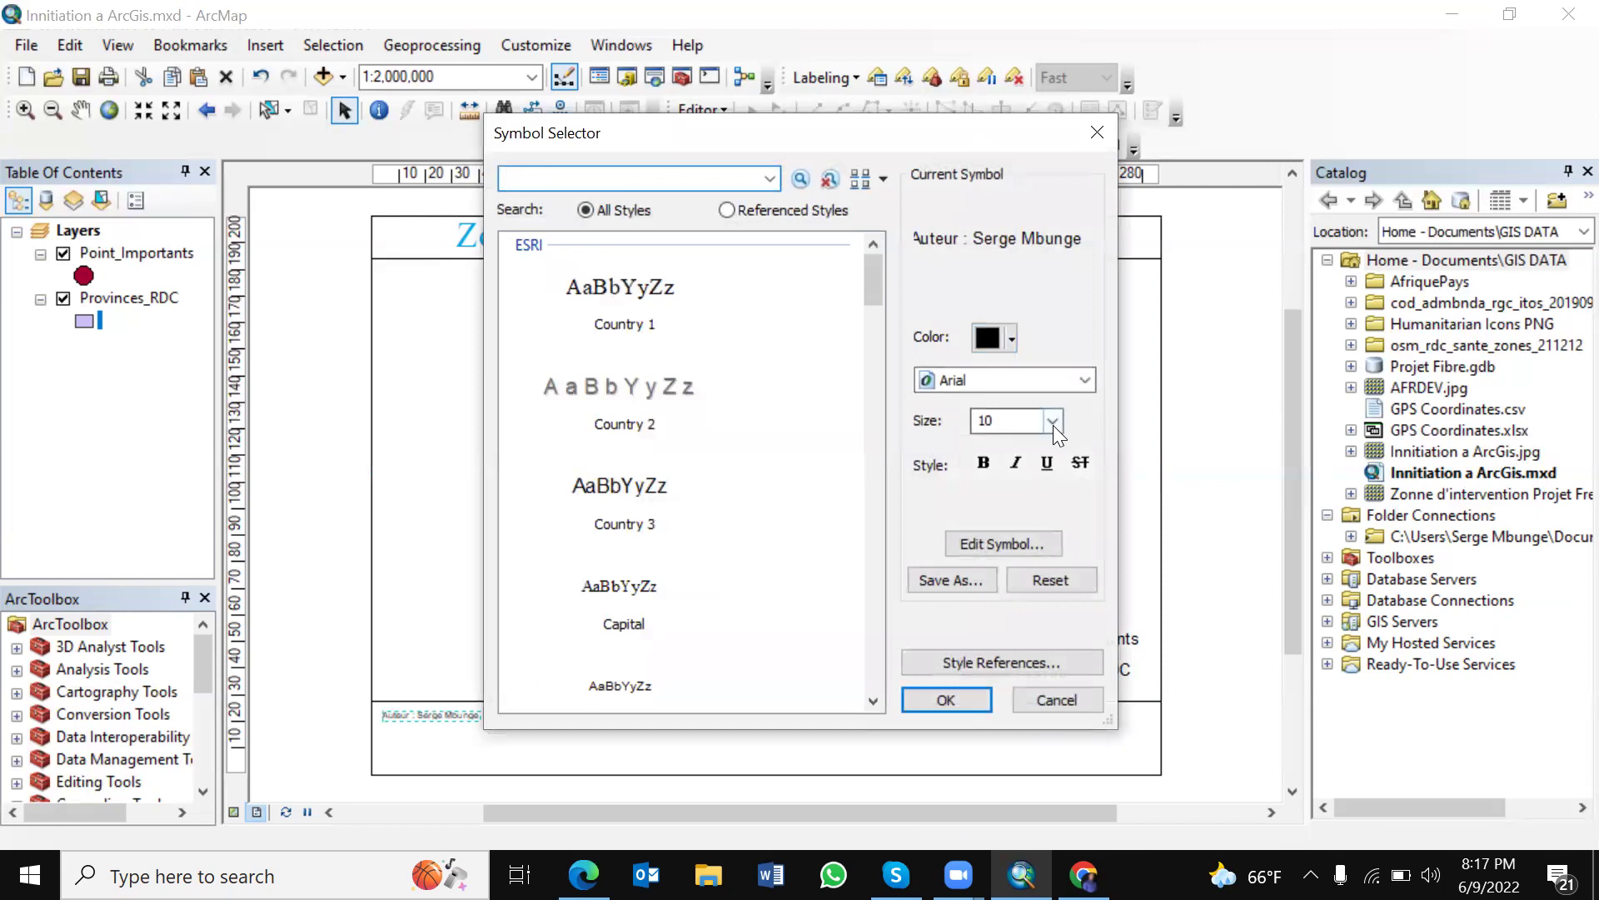
left_click(1053, 421)
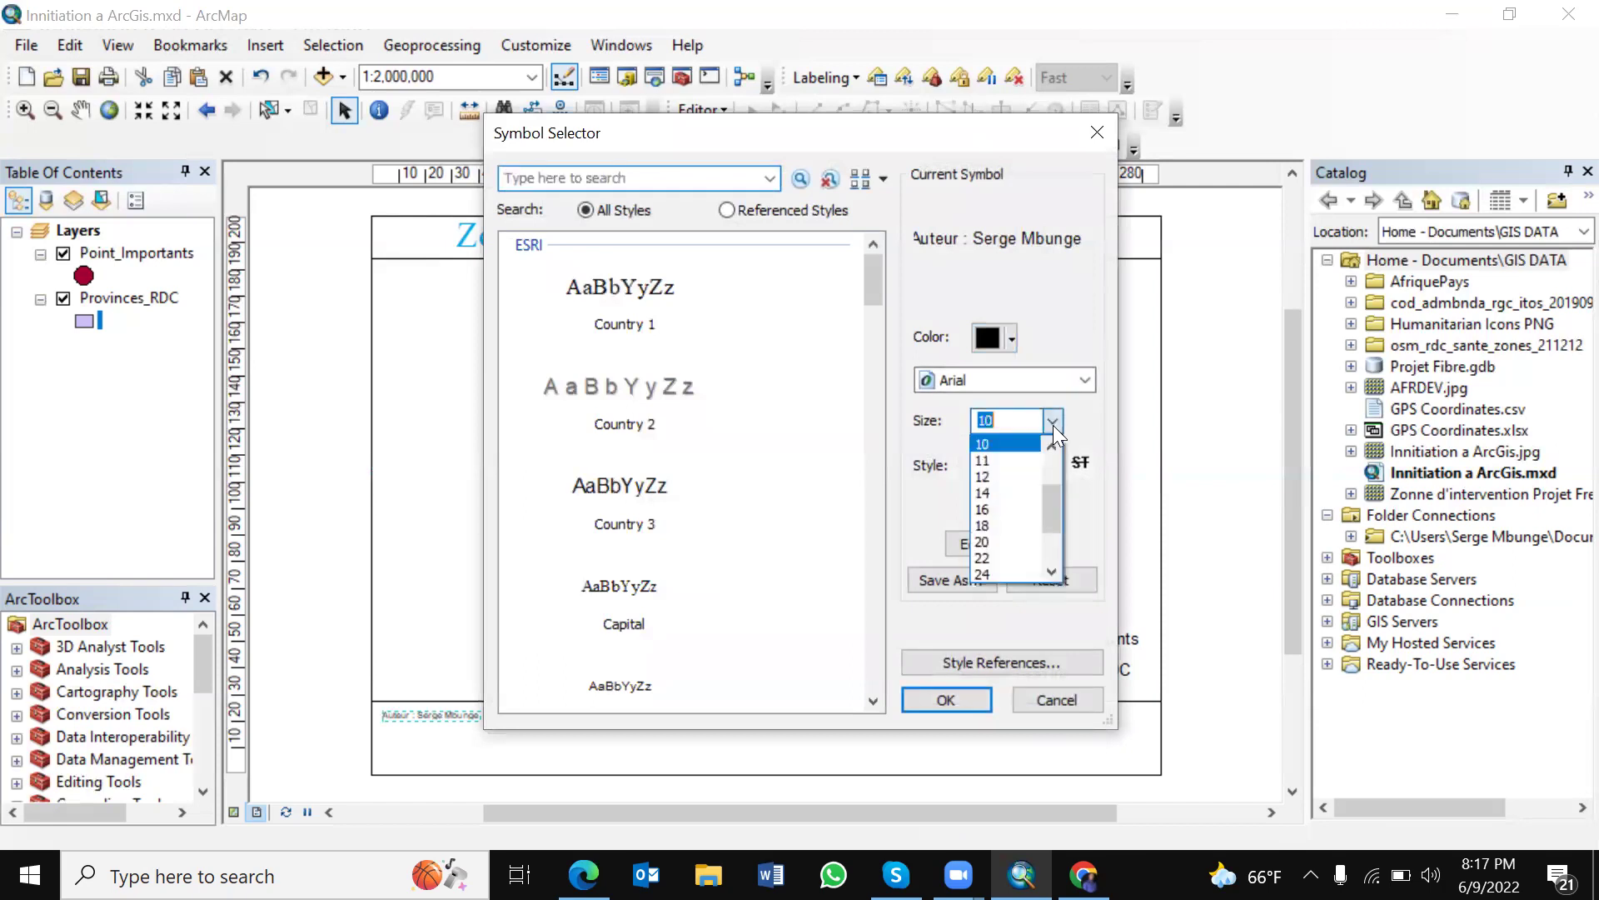
left_click(997, 542)
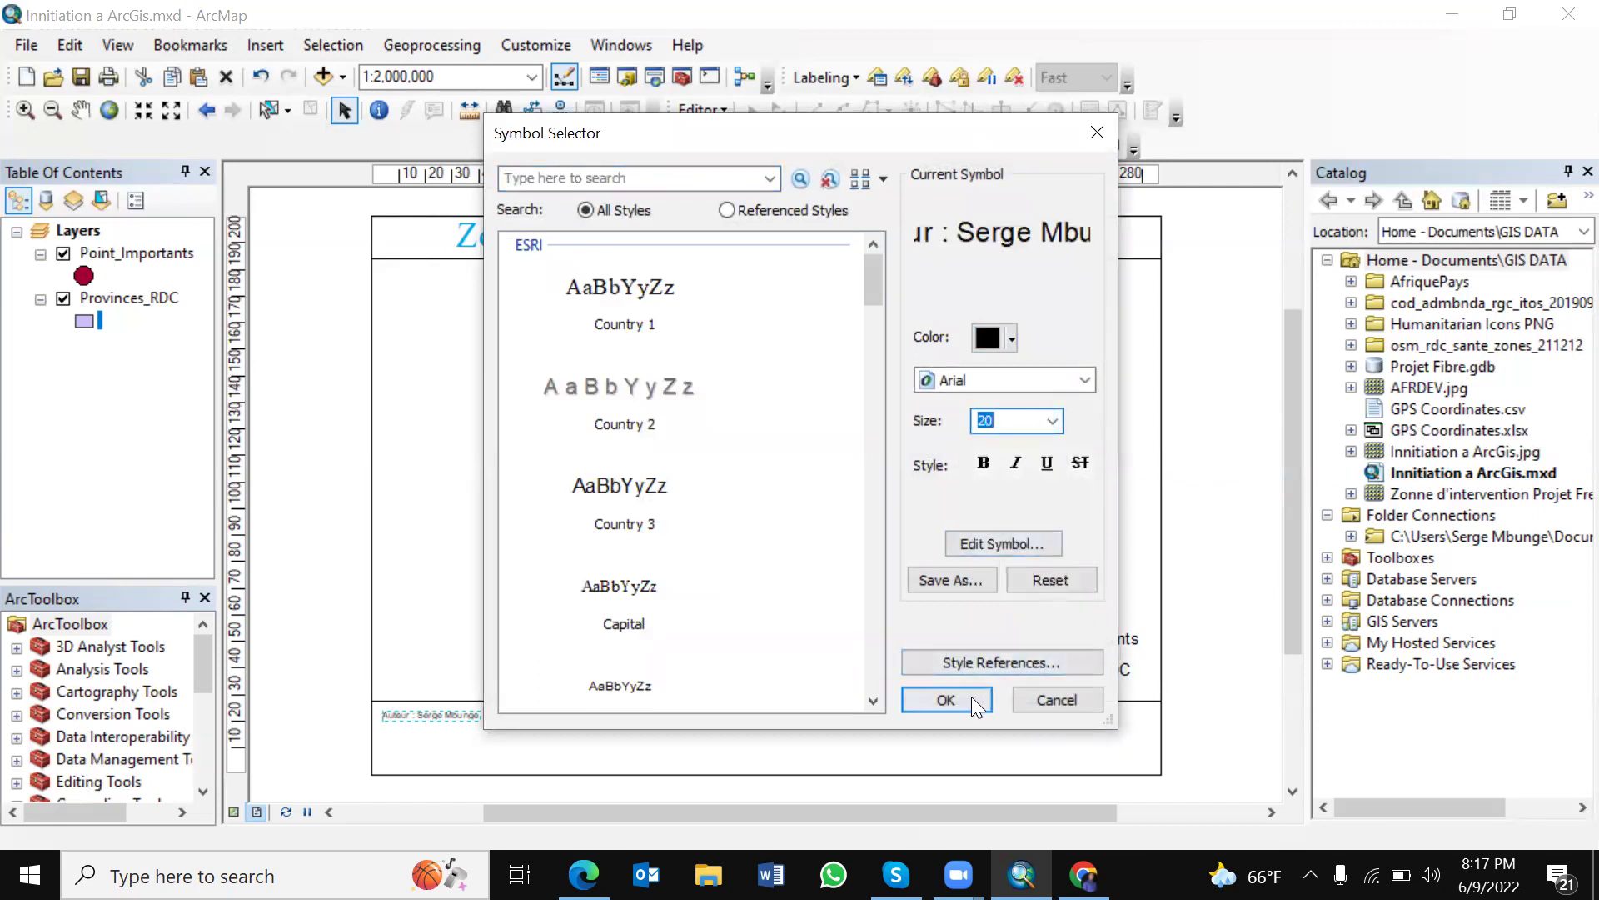
left_click(971, 698)
left_click(994, 640)
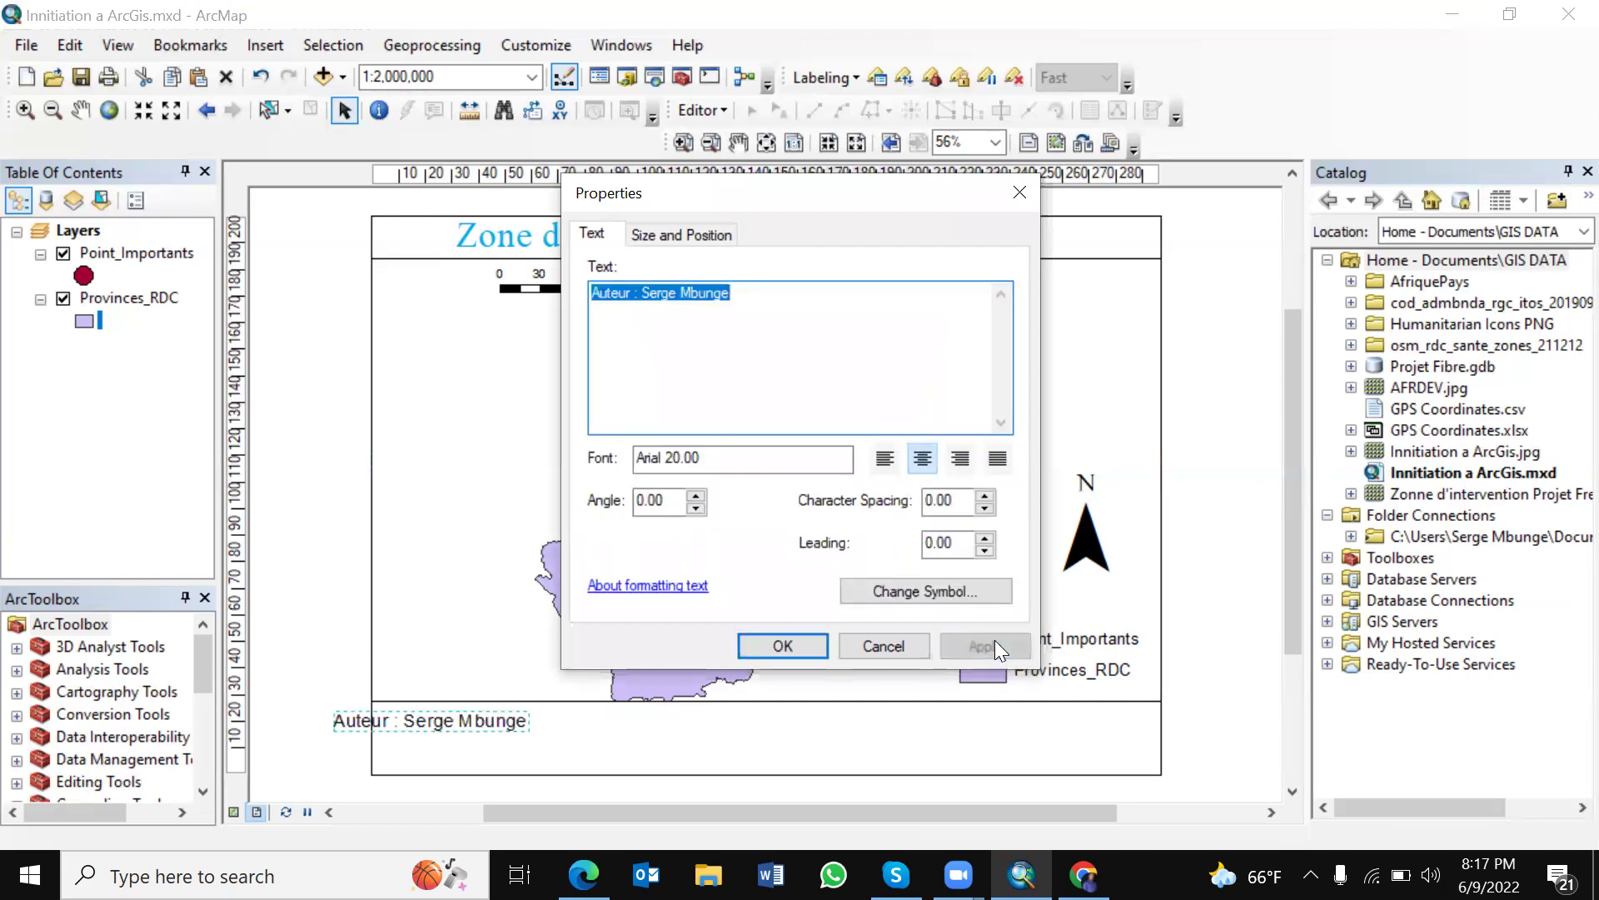
Step: Reduce the author text's font size to 15 and shift it rightward inside the page border
left_click(975, 593)
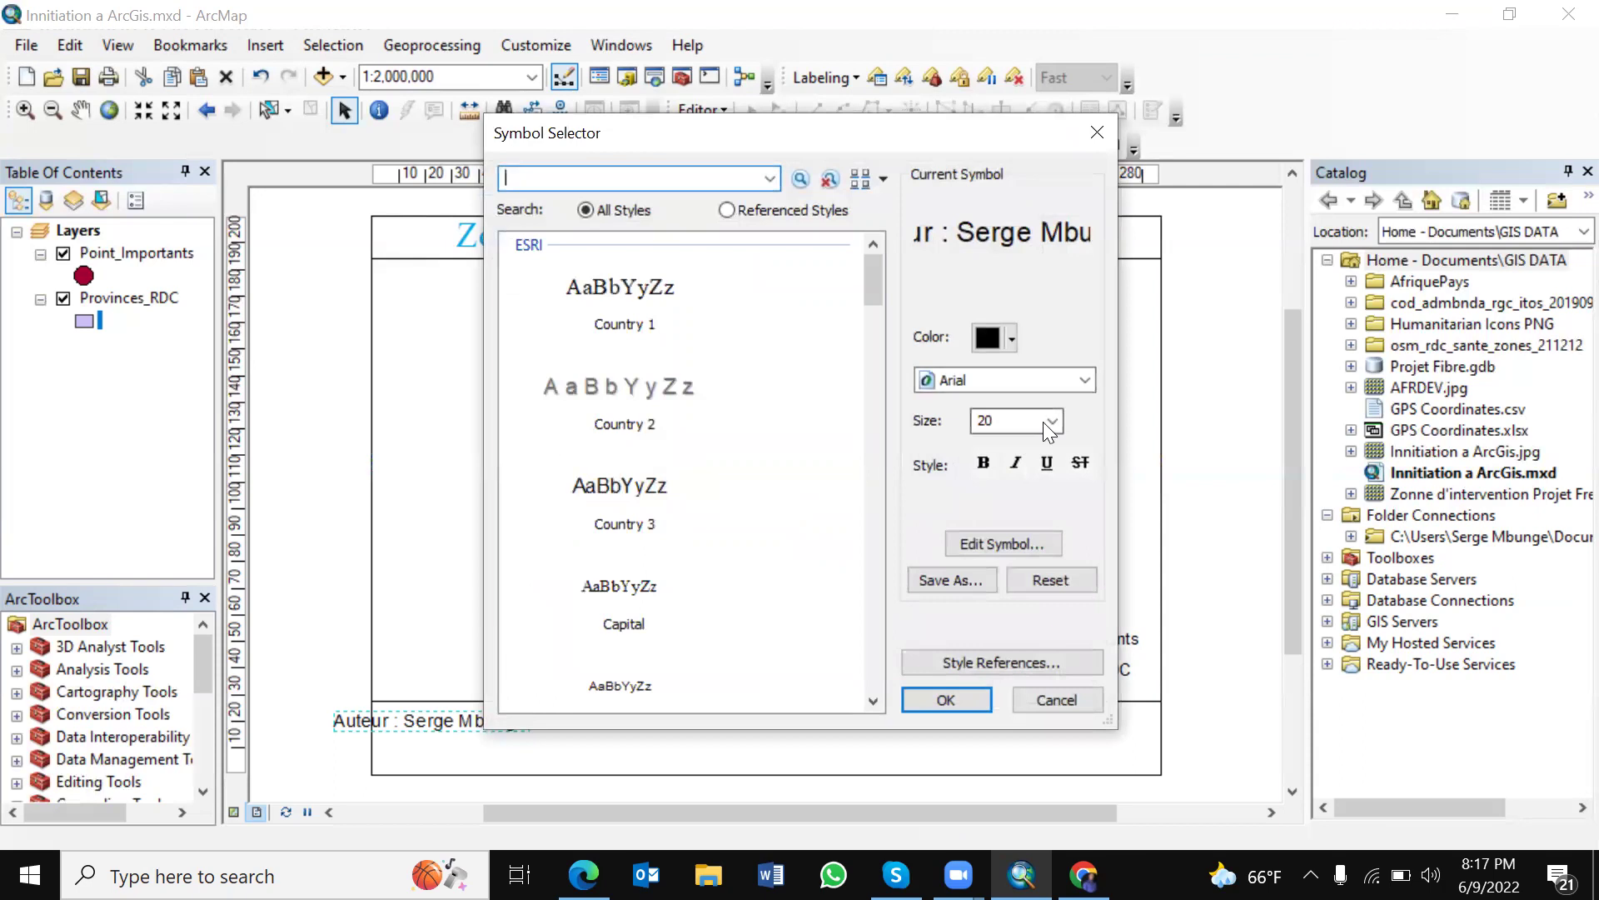
left_click(1051, 421)
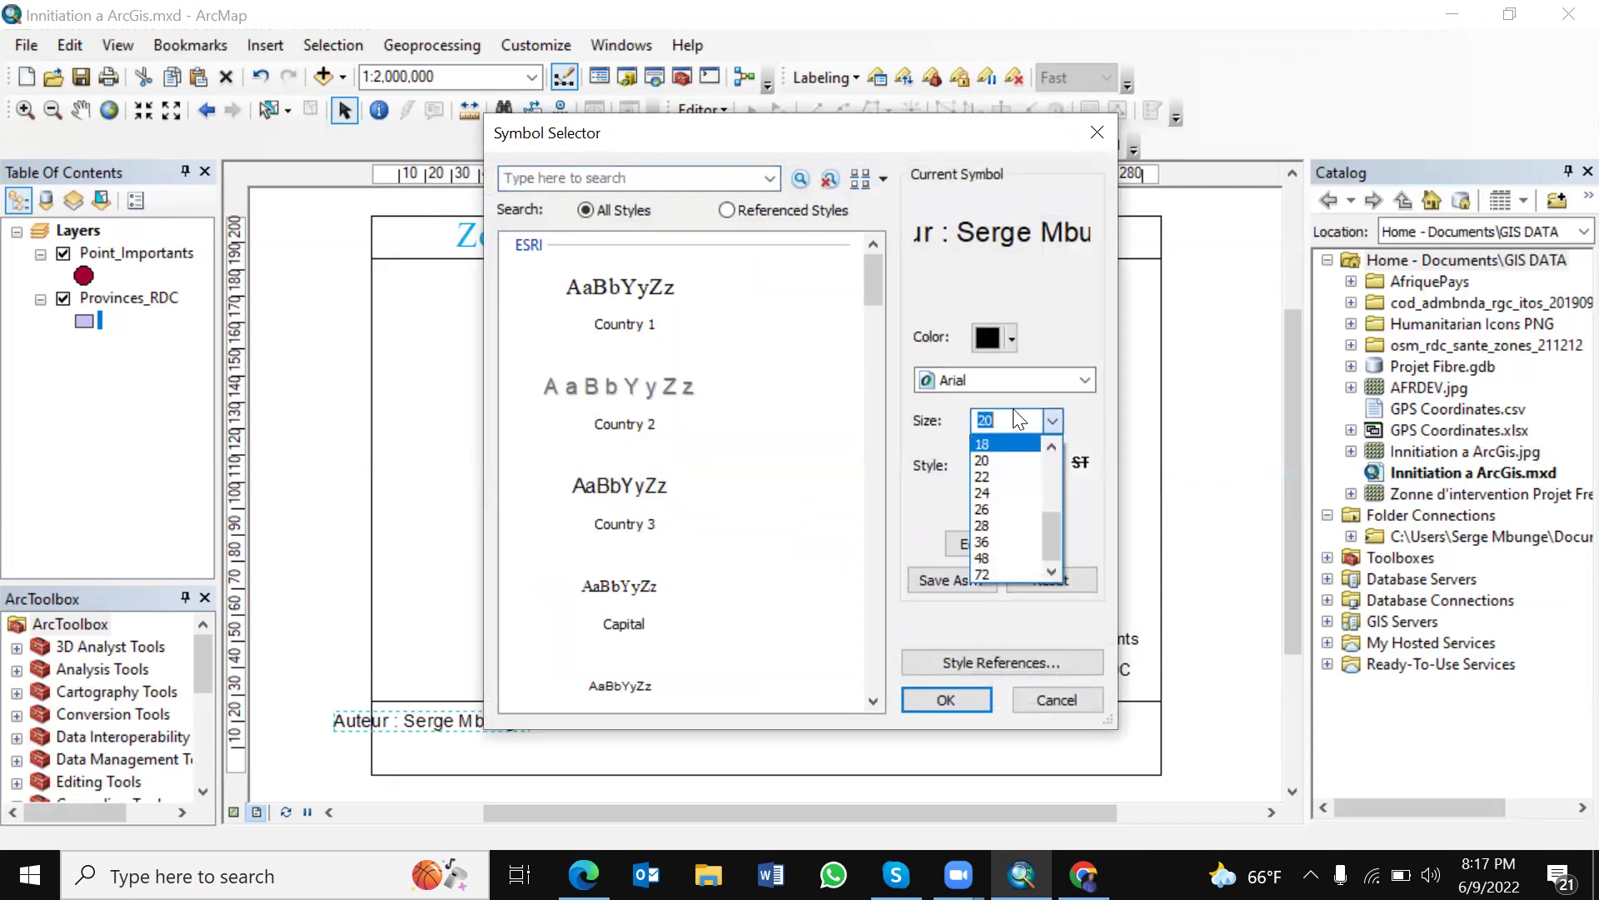
left_click(1016, 419)
type("15")
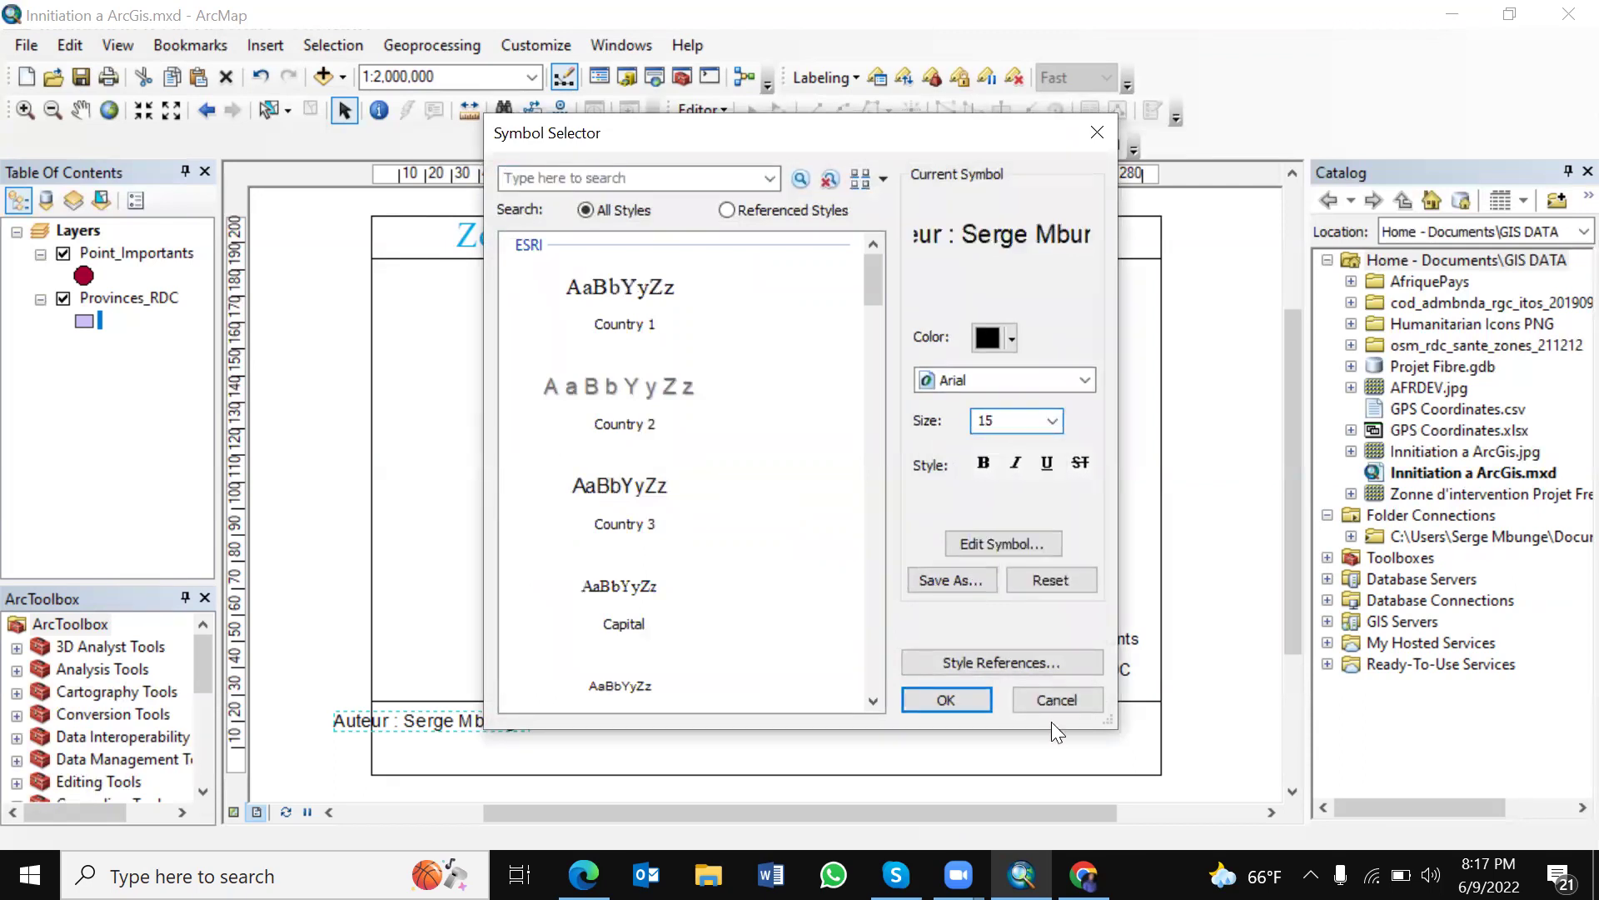
left_click(951, 702)
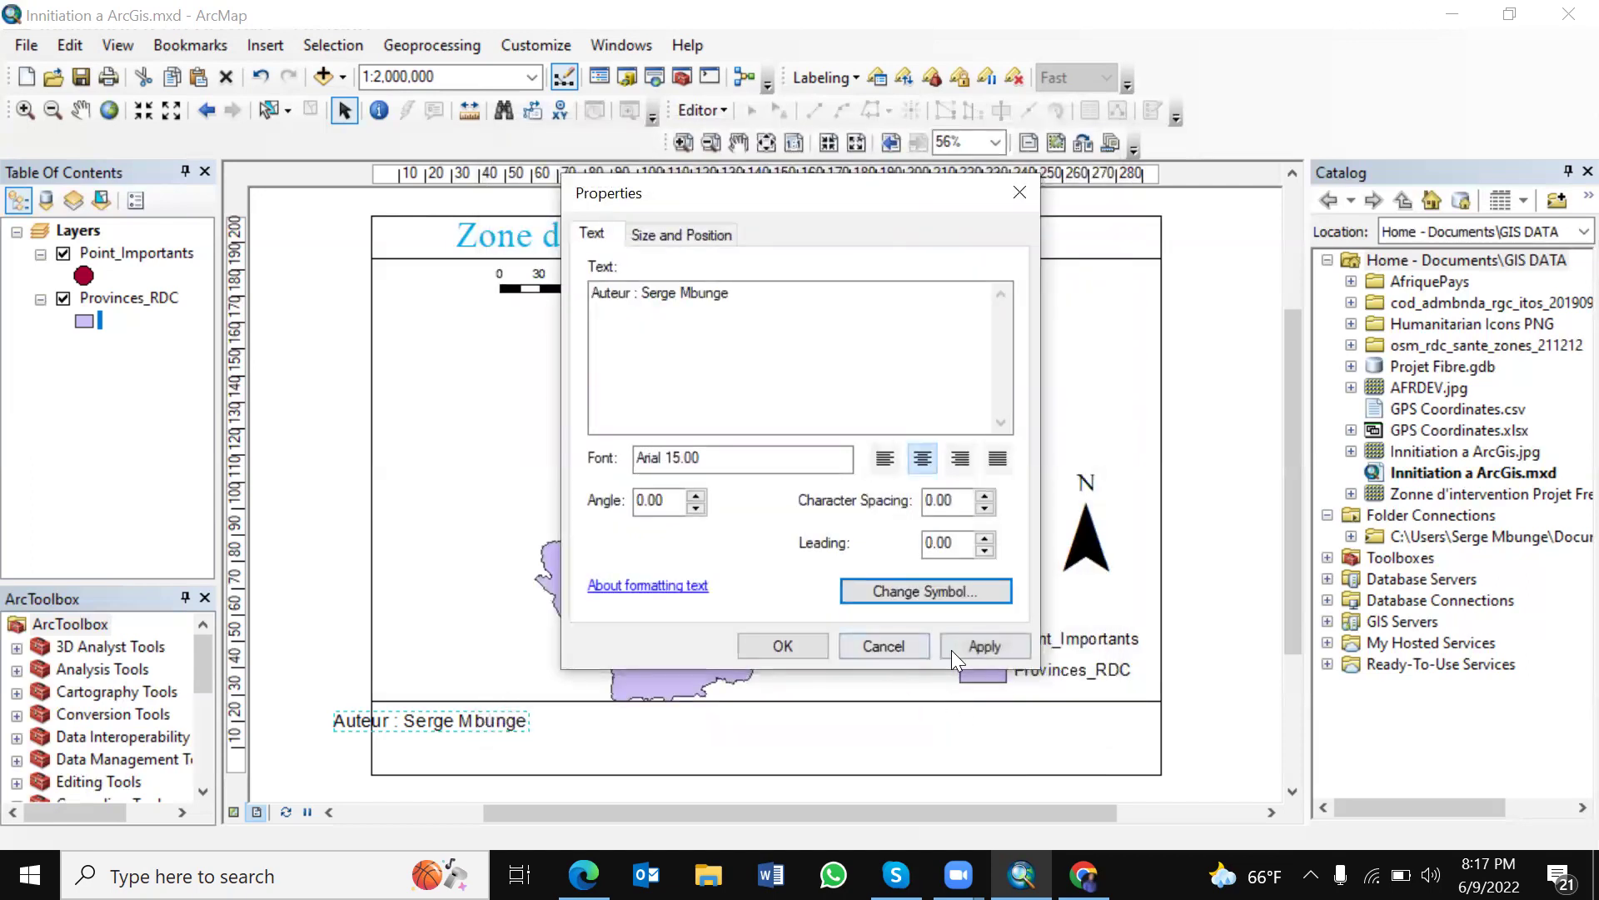
left_click(963, 650)
left_click(768, 648)
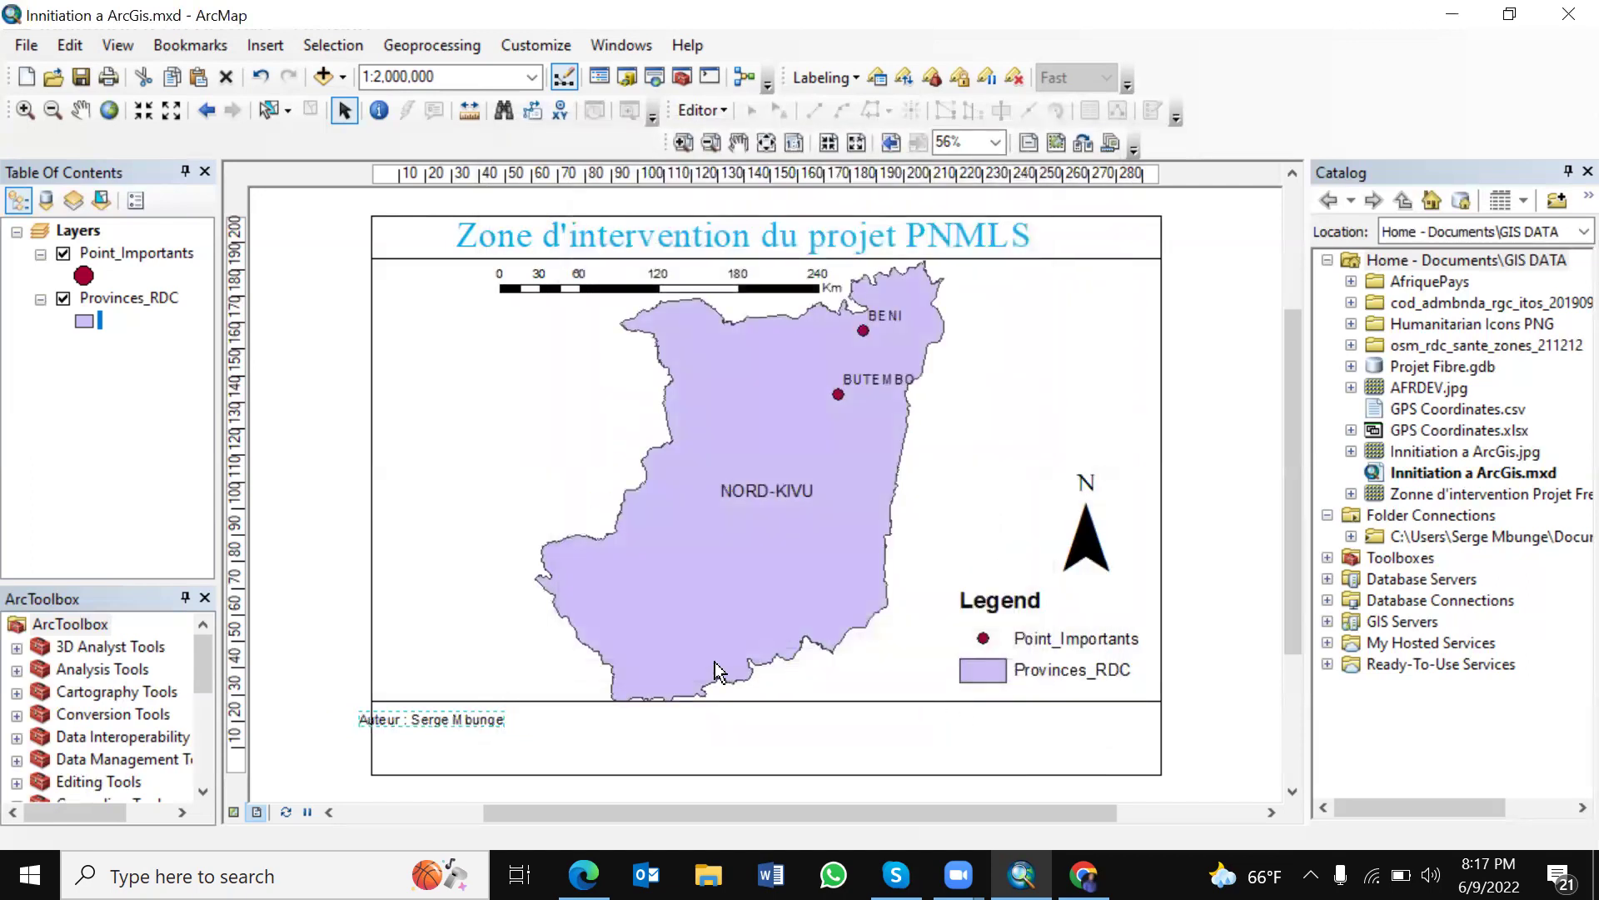
left_click_drag(470, 719, 493, 717)
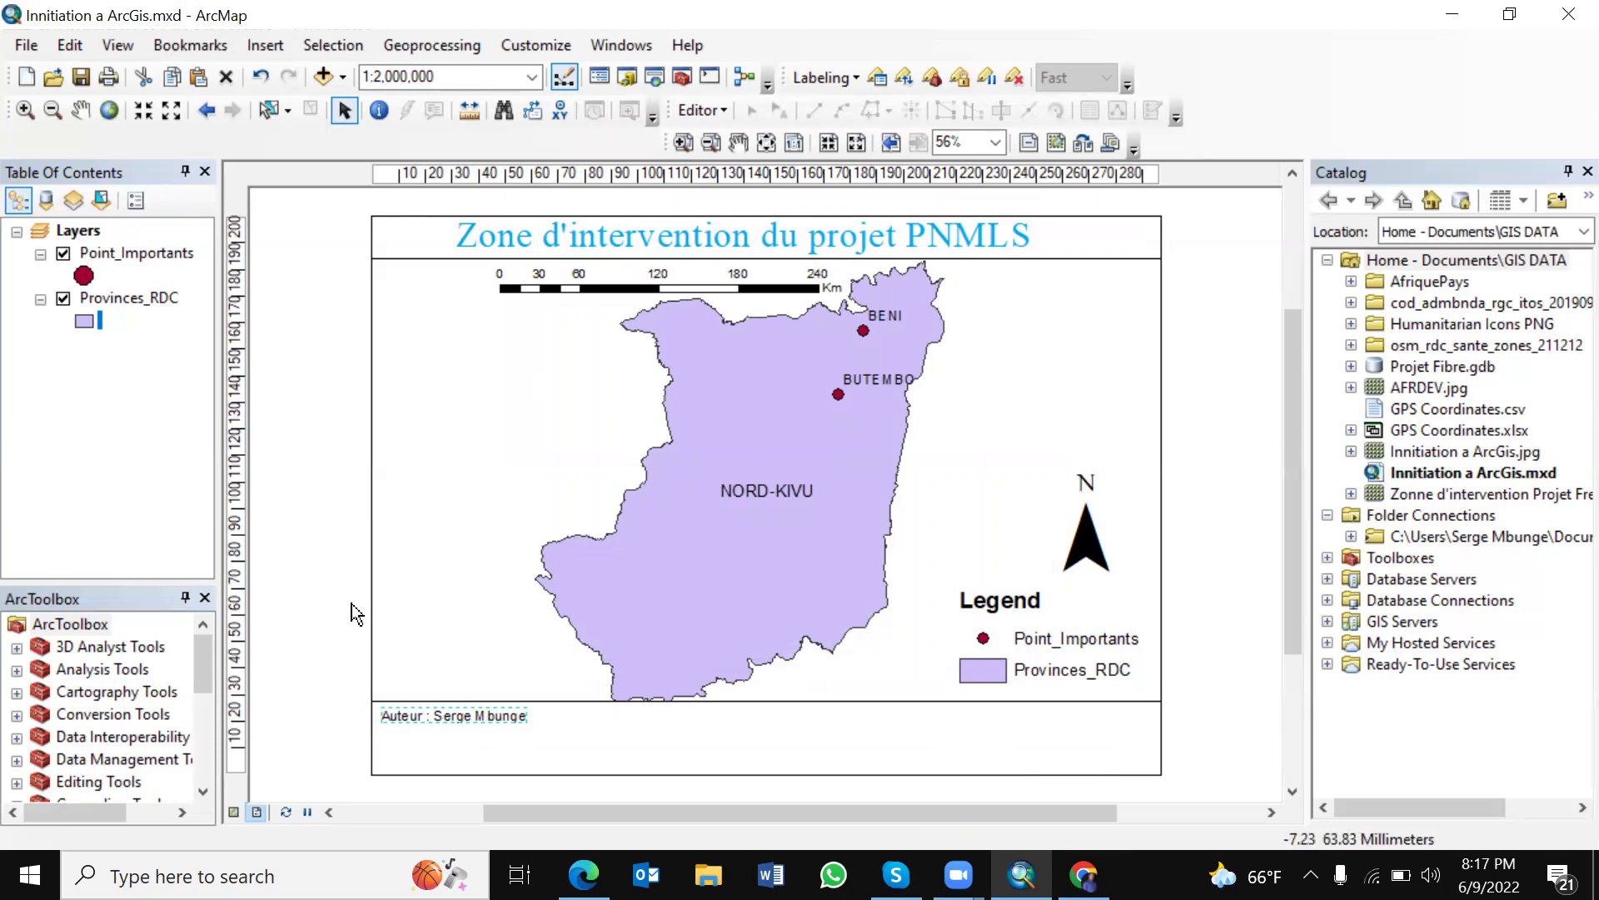
left_click(332, 611)
Step: Duplicate the author text and place the copy directly beneath it, aligned with its start
left_click(451, 716)
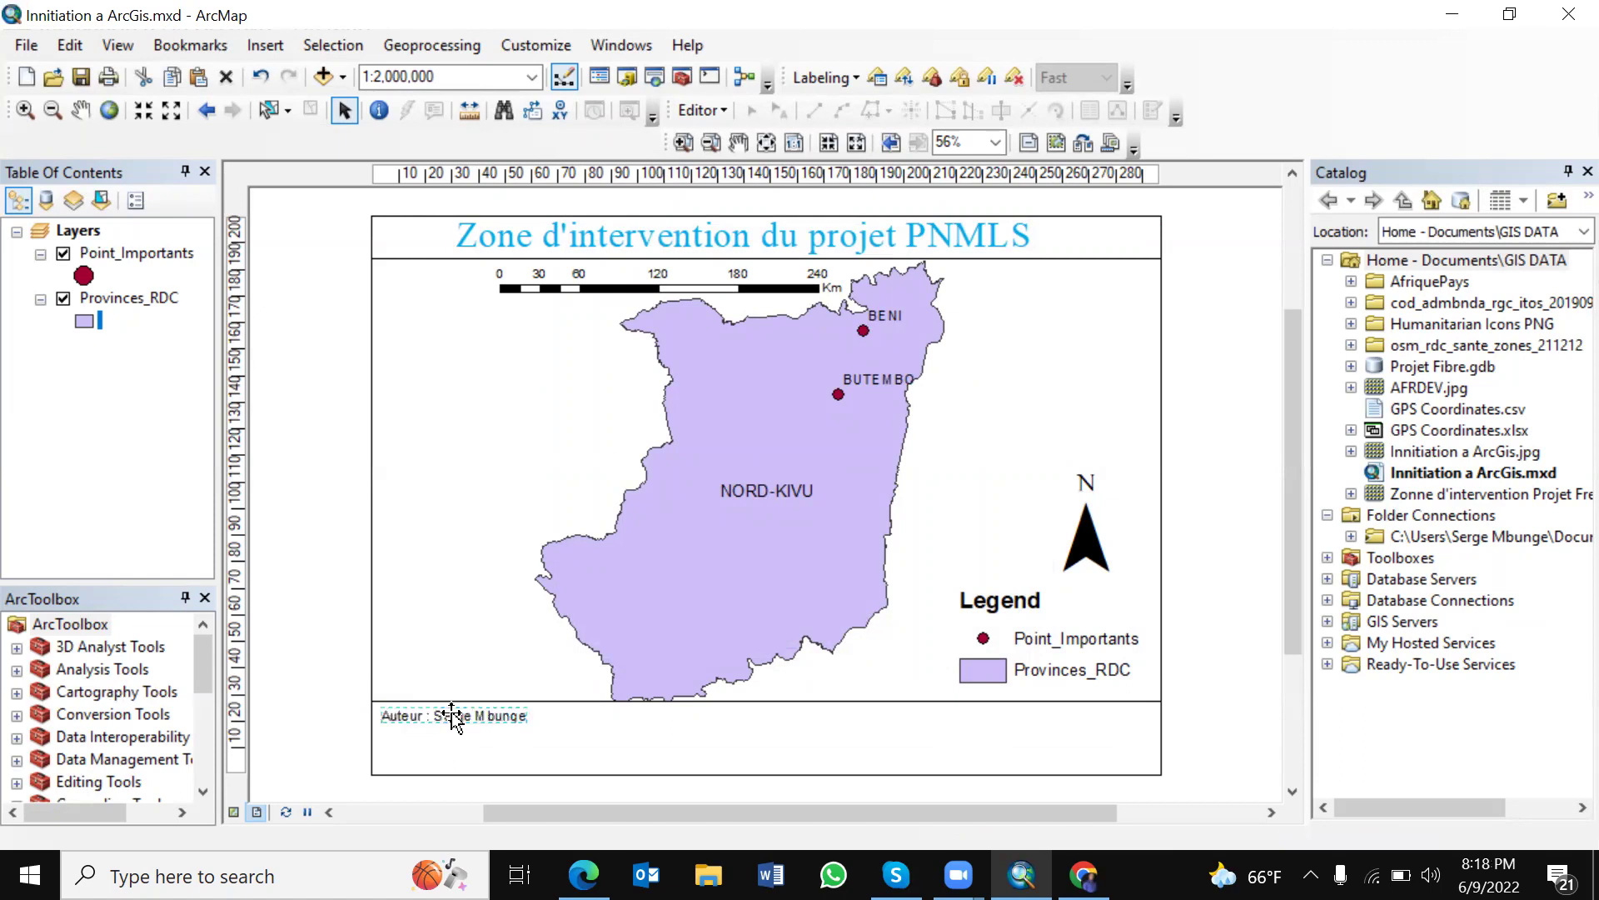
key("ctrl+c")
key("ctrl+v")
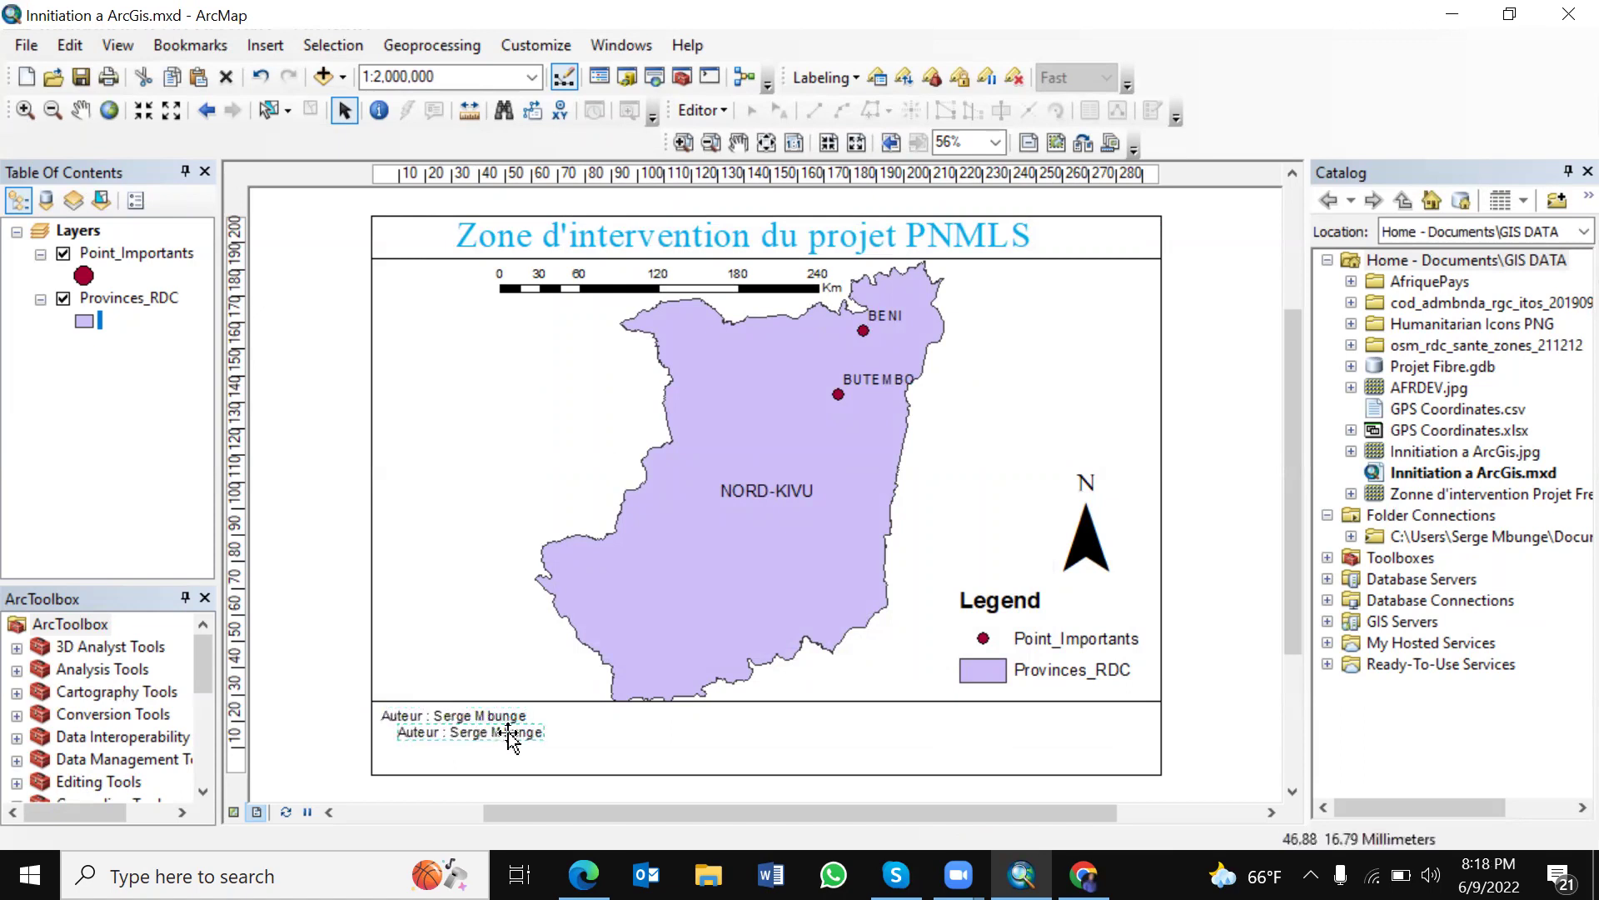
left_click_drag(514, 736, 497, 738)
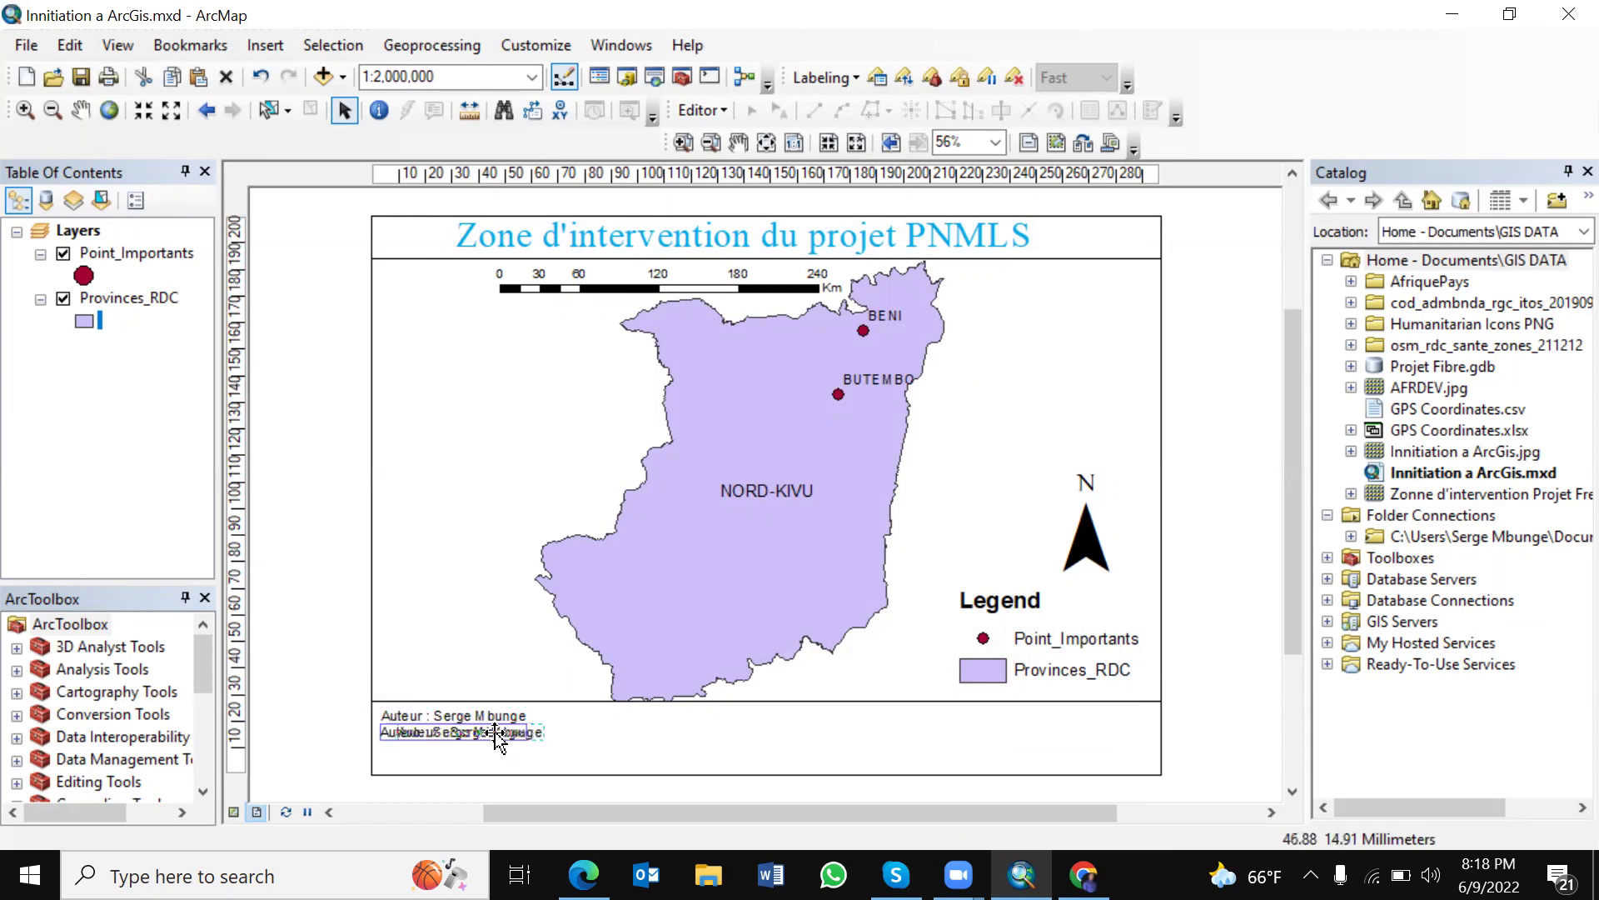
Step: Change the copied author line's text to "Echelle : 1/2000000"
double_click(496, 738)
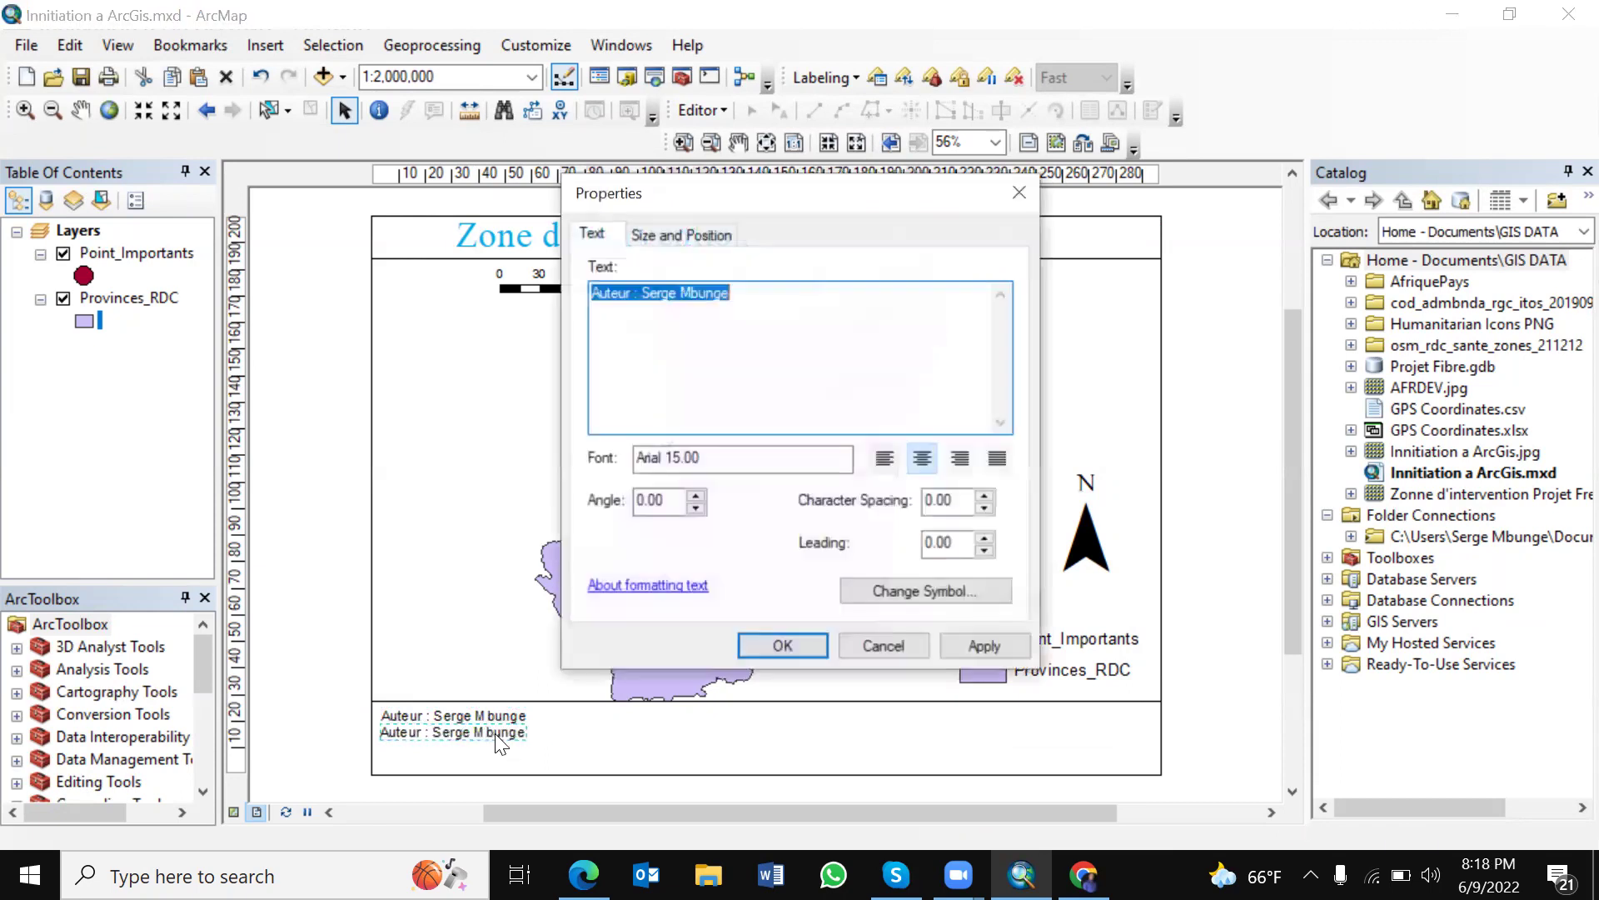
type("E")
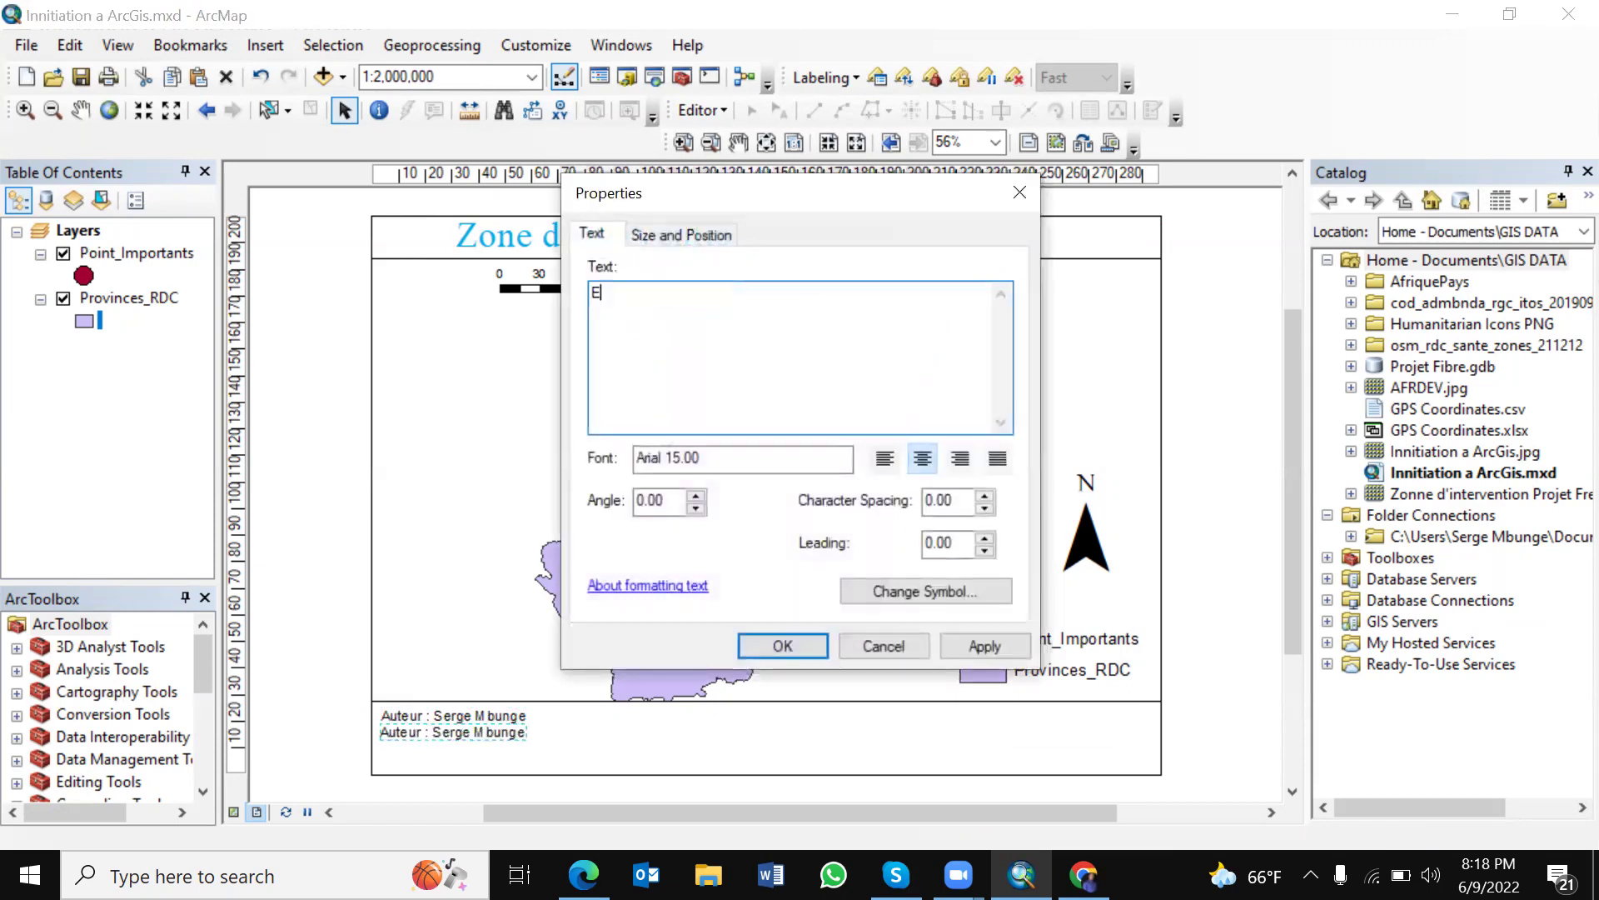
type("chelle : 1/2000000")
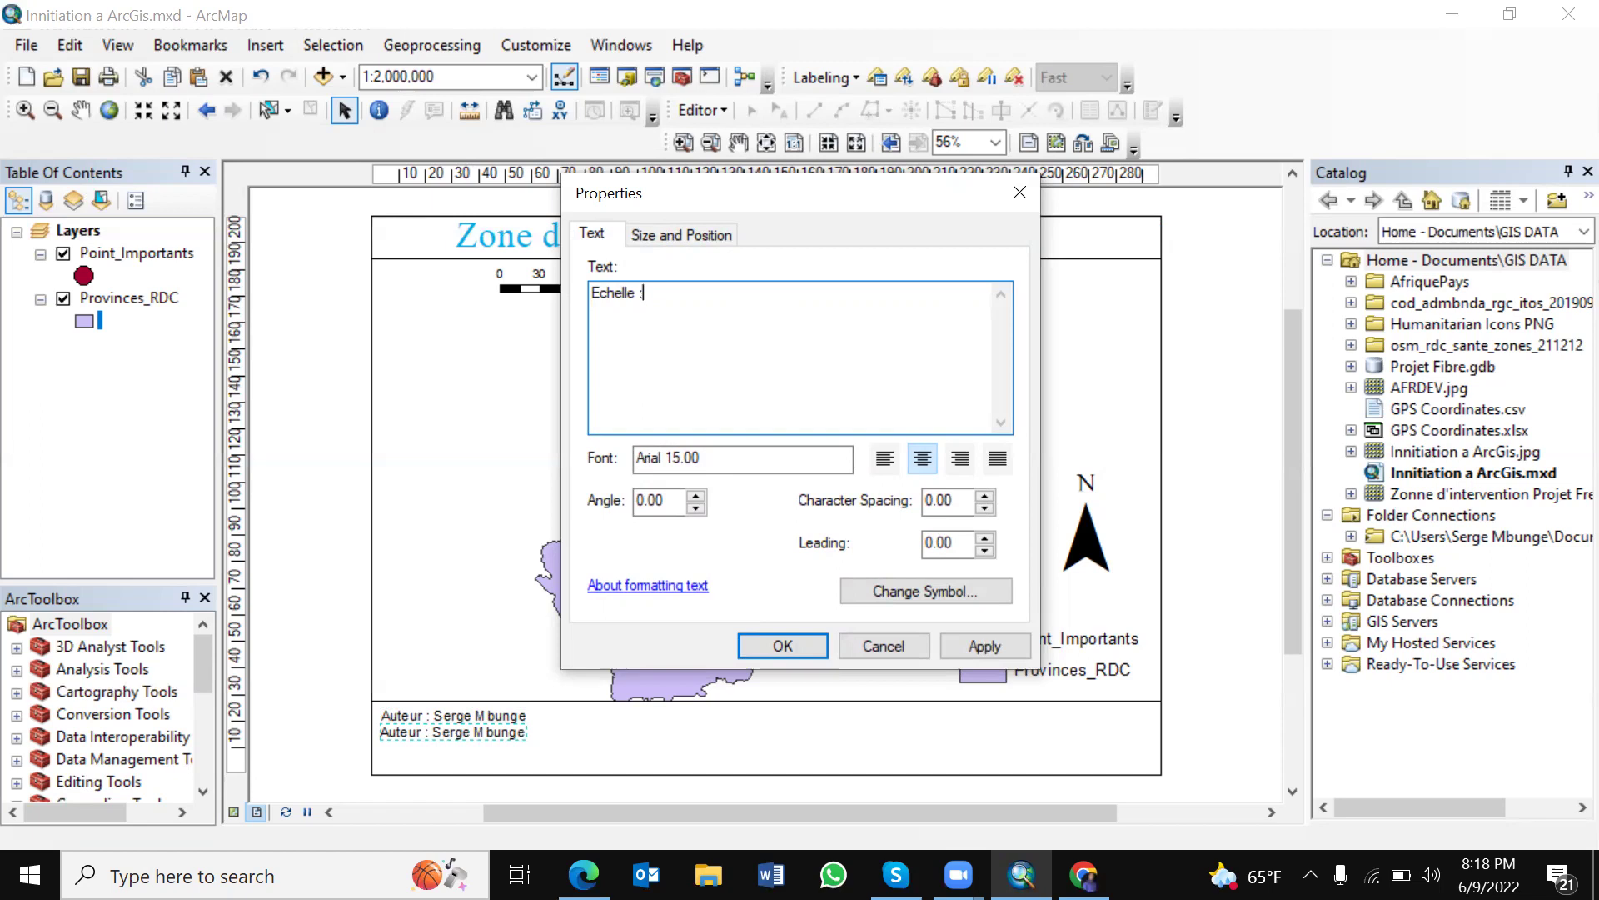
type("1/")
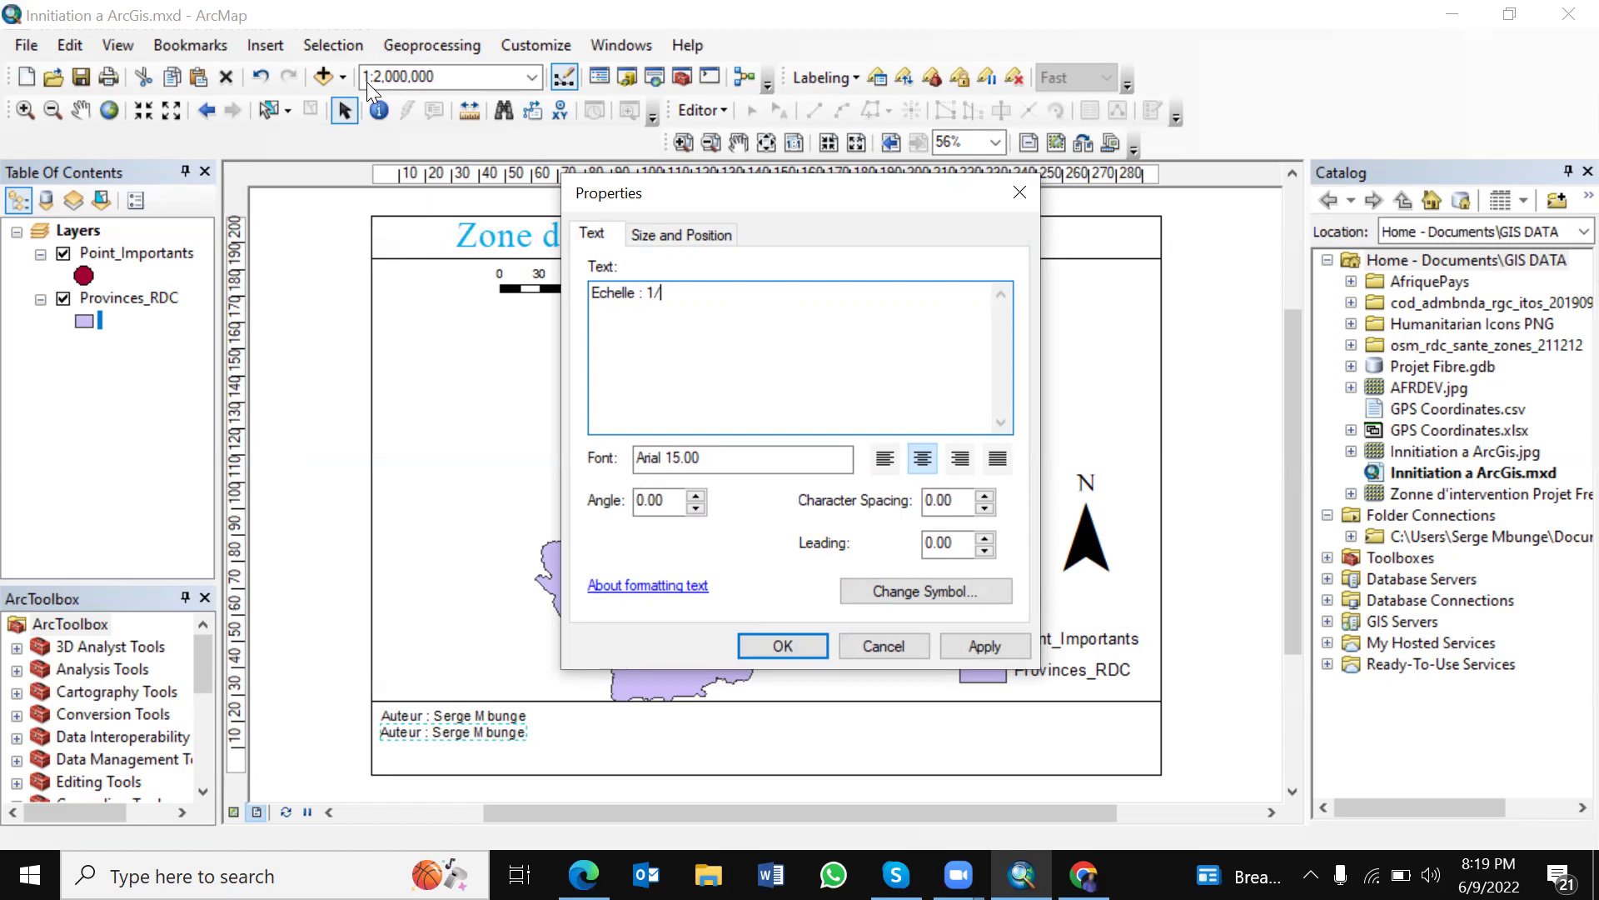
type("2000")
type("000")
left_click(990, 644)
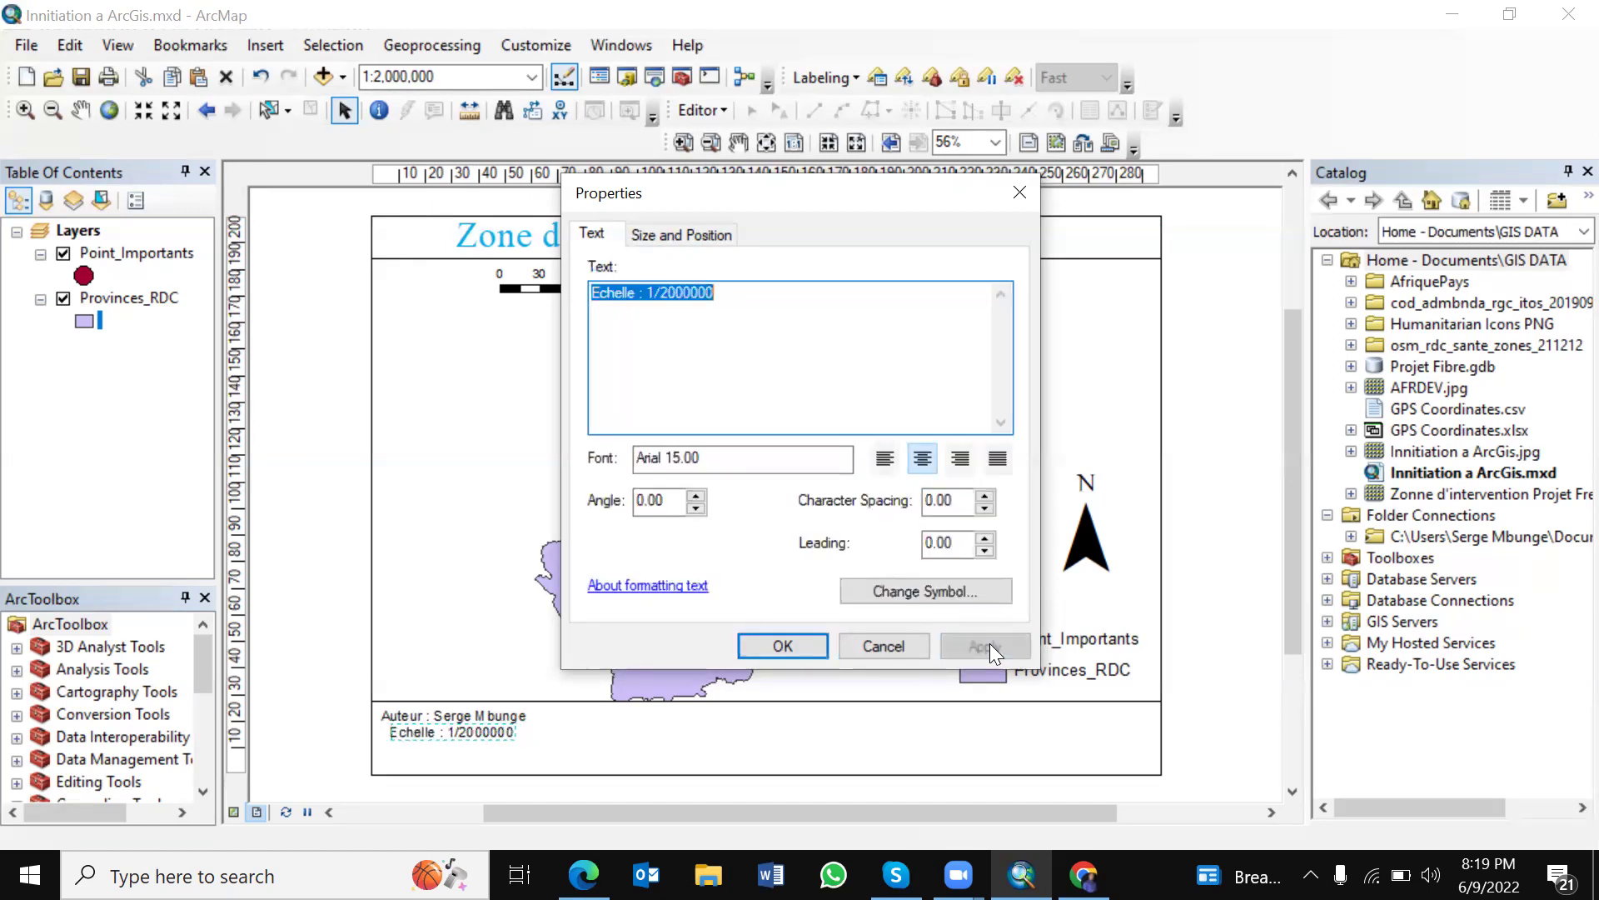
left_click(755, 648)
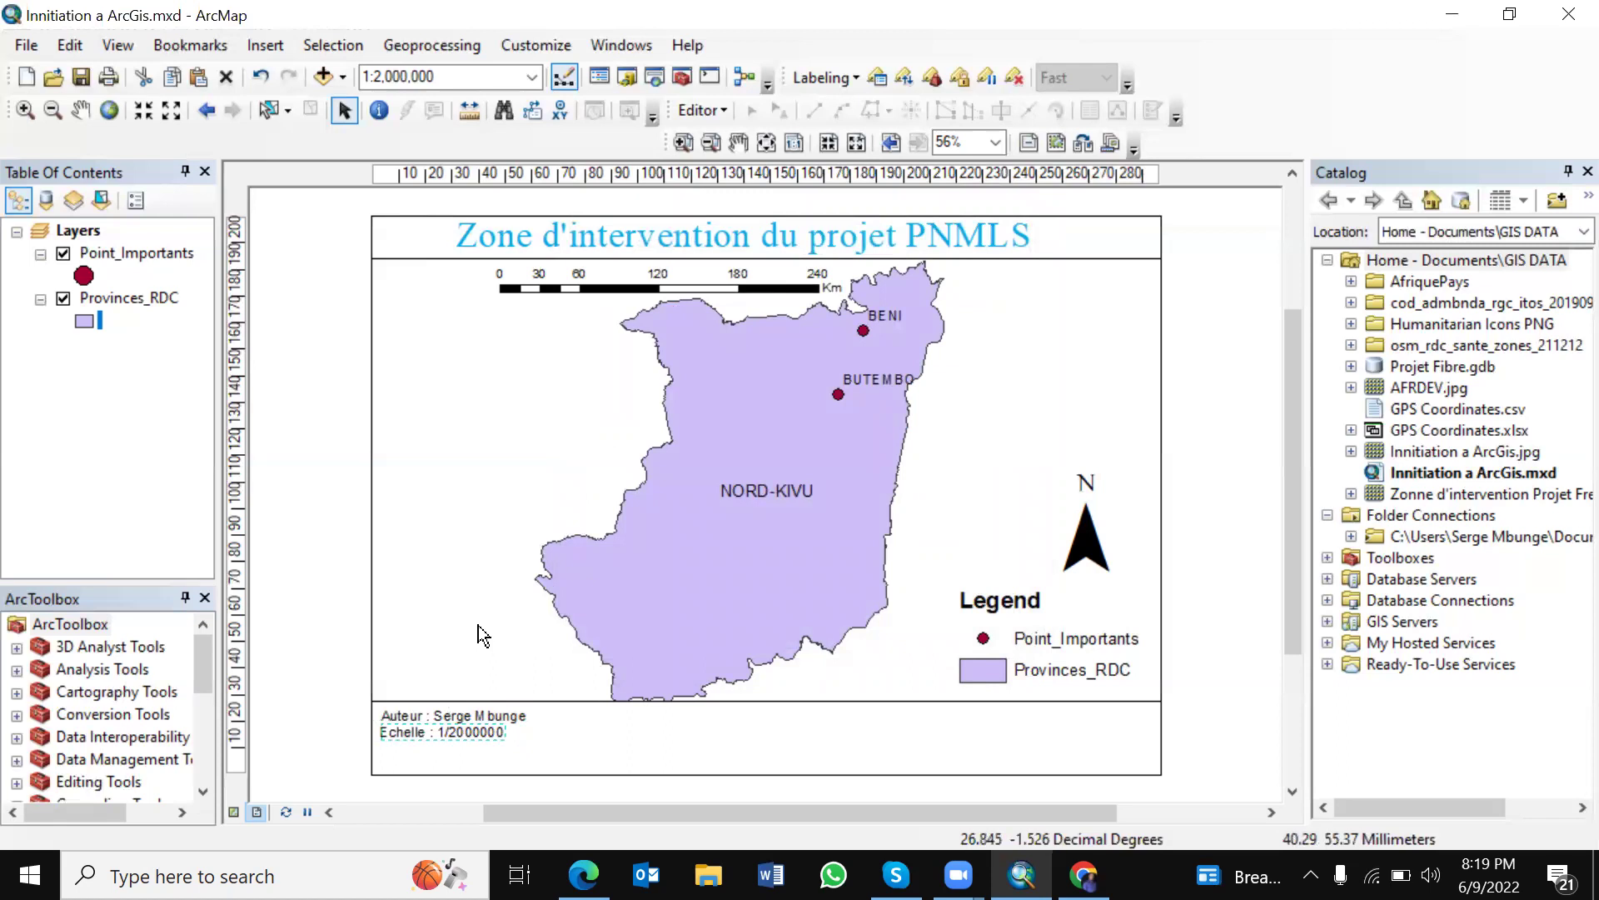
Step: Duplicate the scale text onto a third line and change the copy to read "Date de Creation : 9 Juin 2022"
key("ctrl+v")
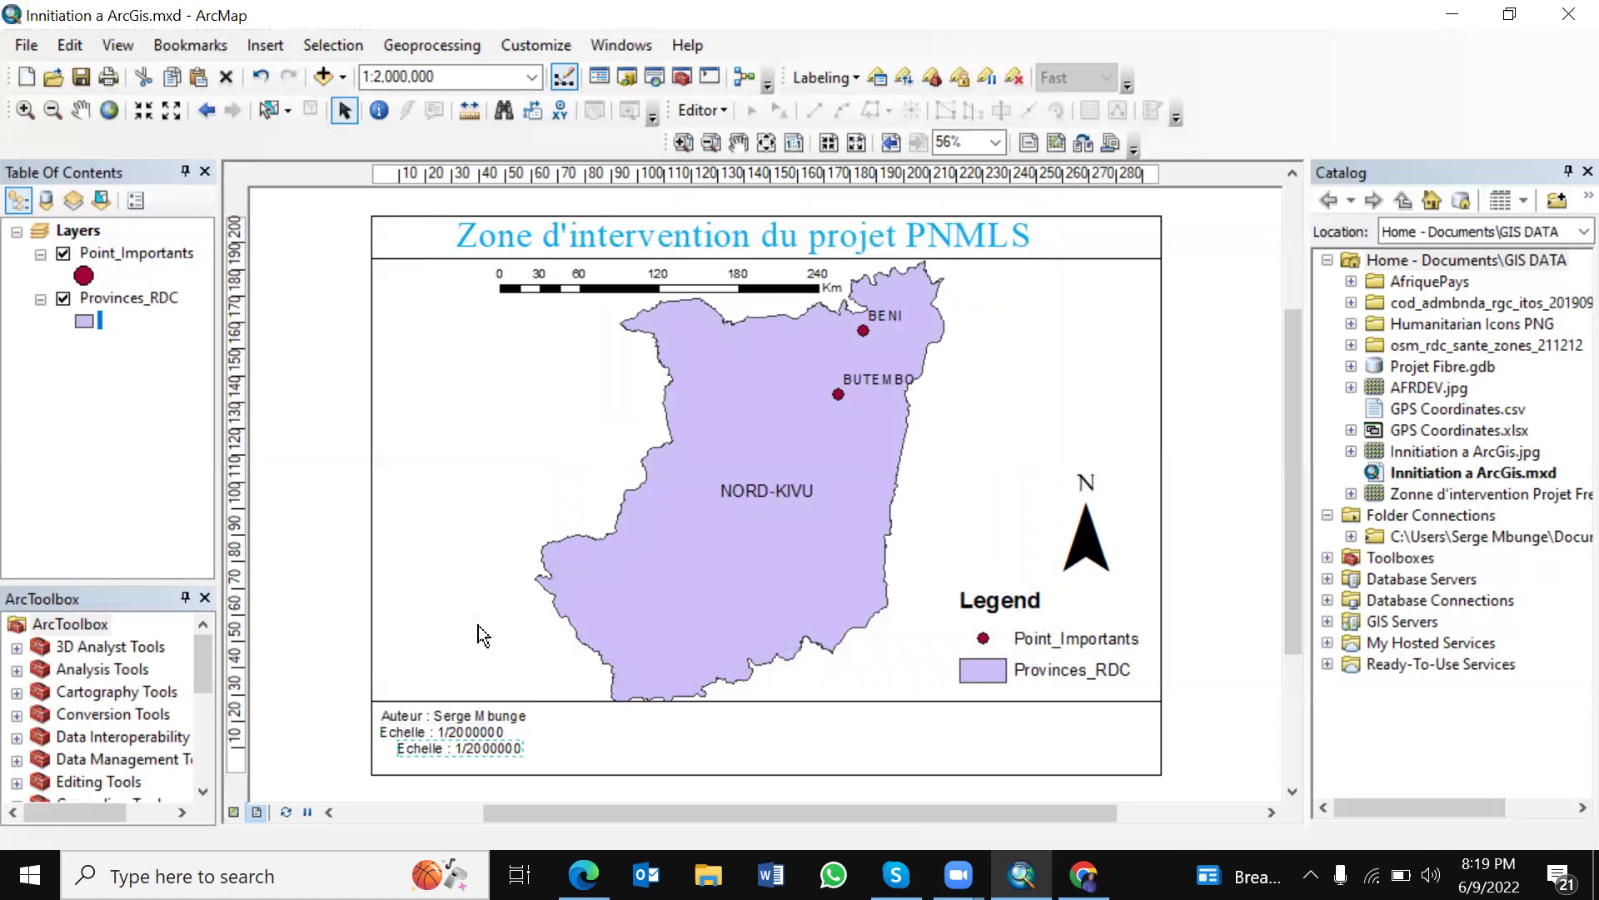
left_click(499, 741)
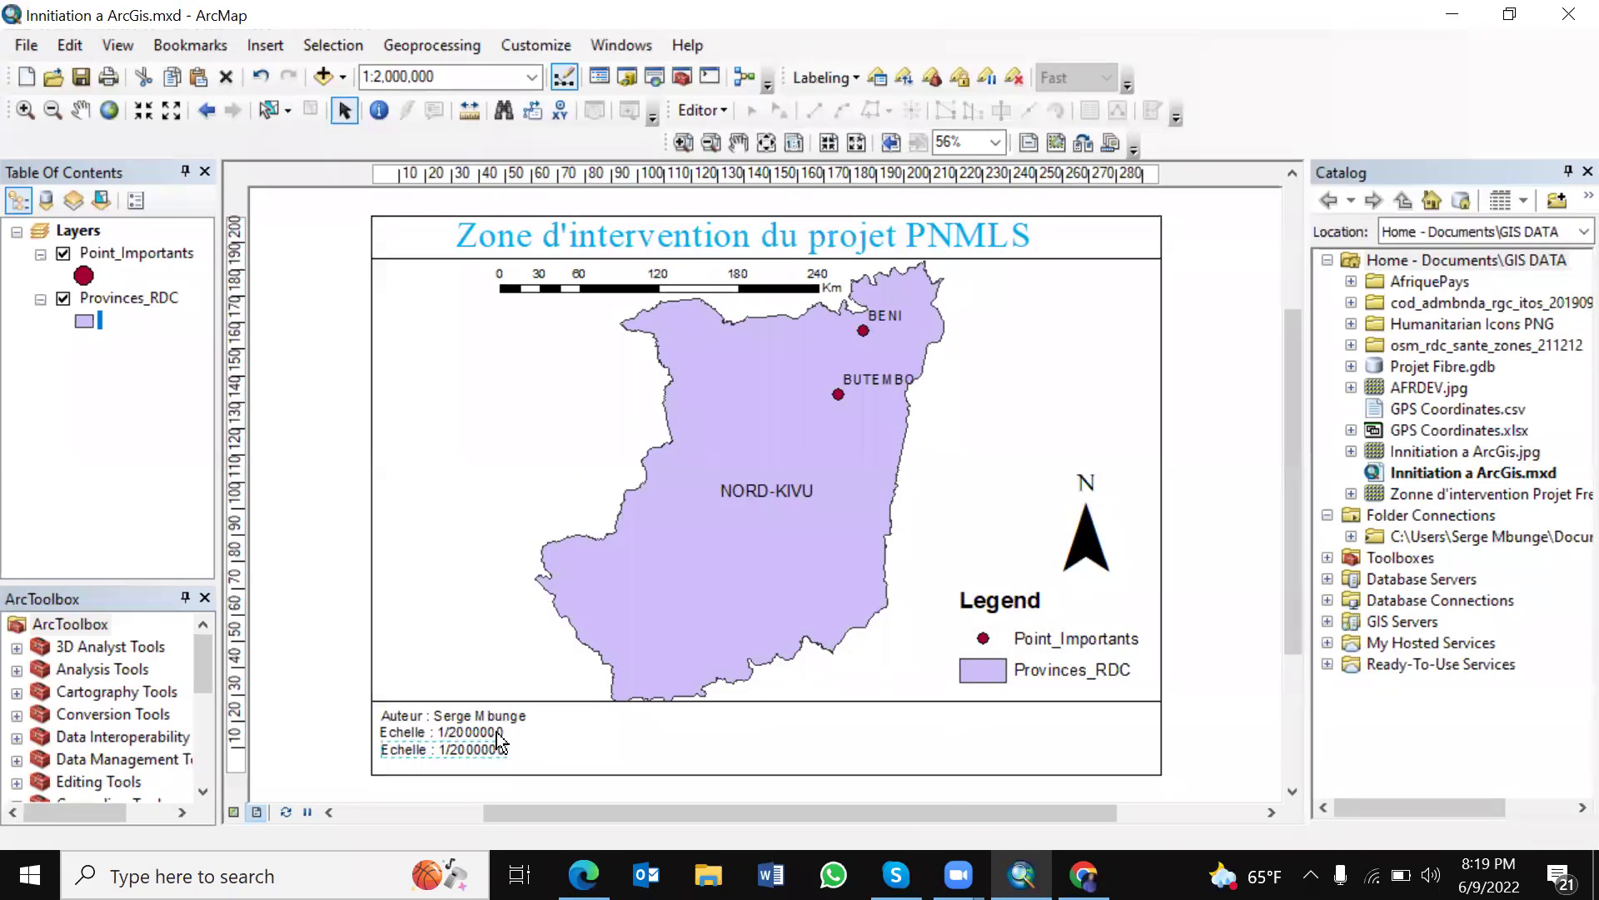
double_click(499, 741)
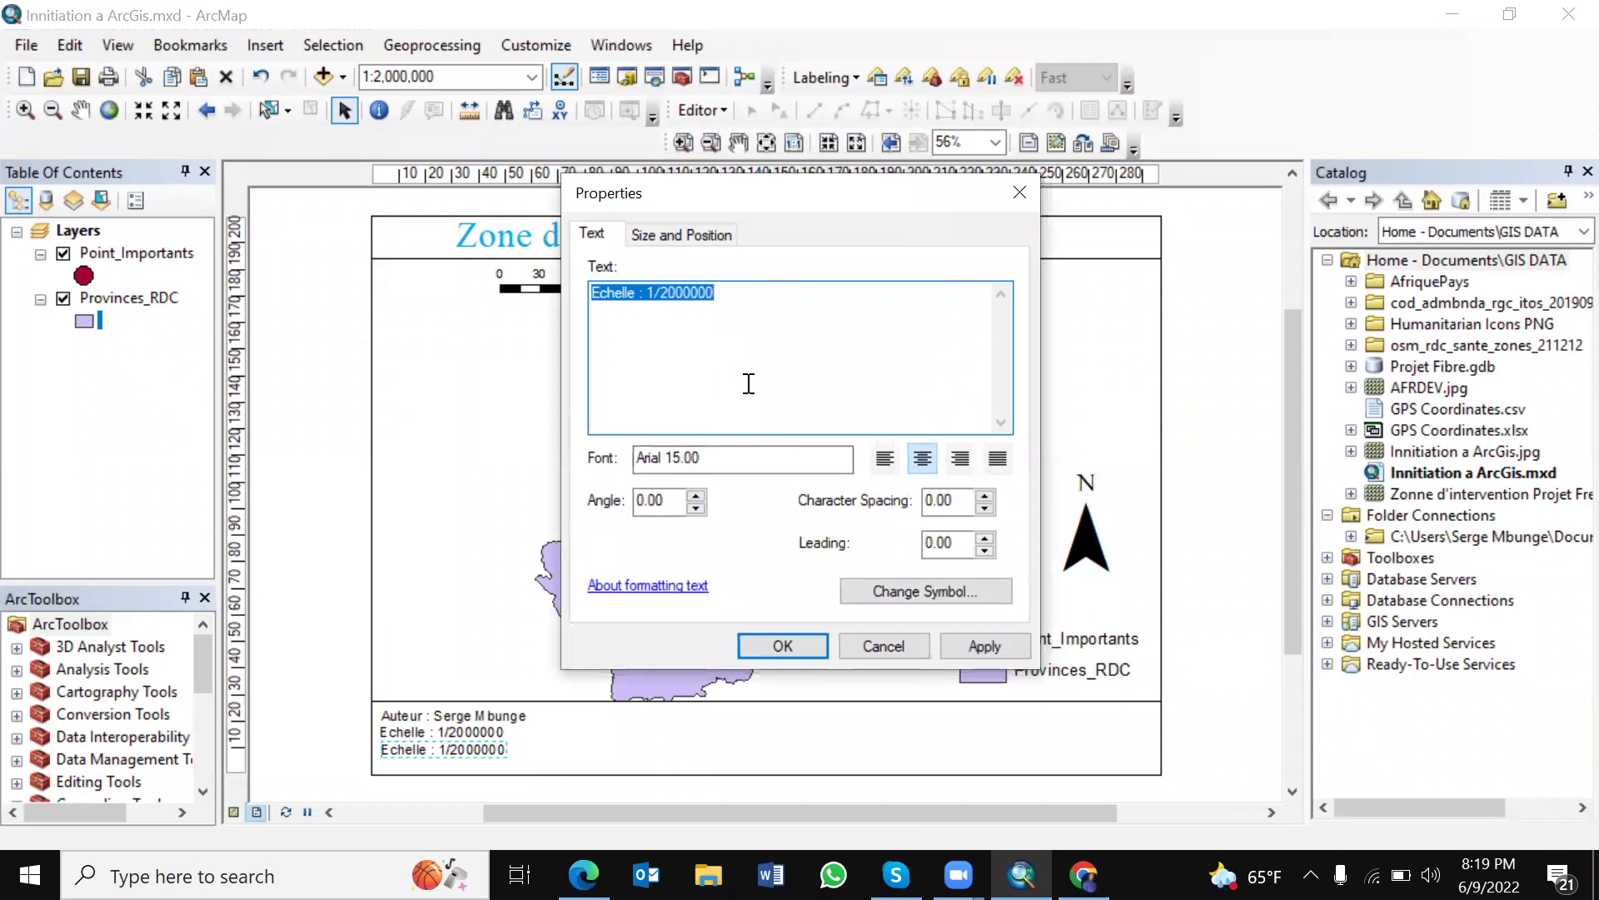
type("Date ")
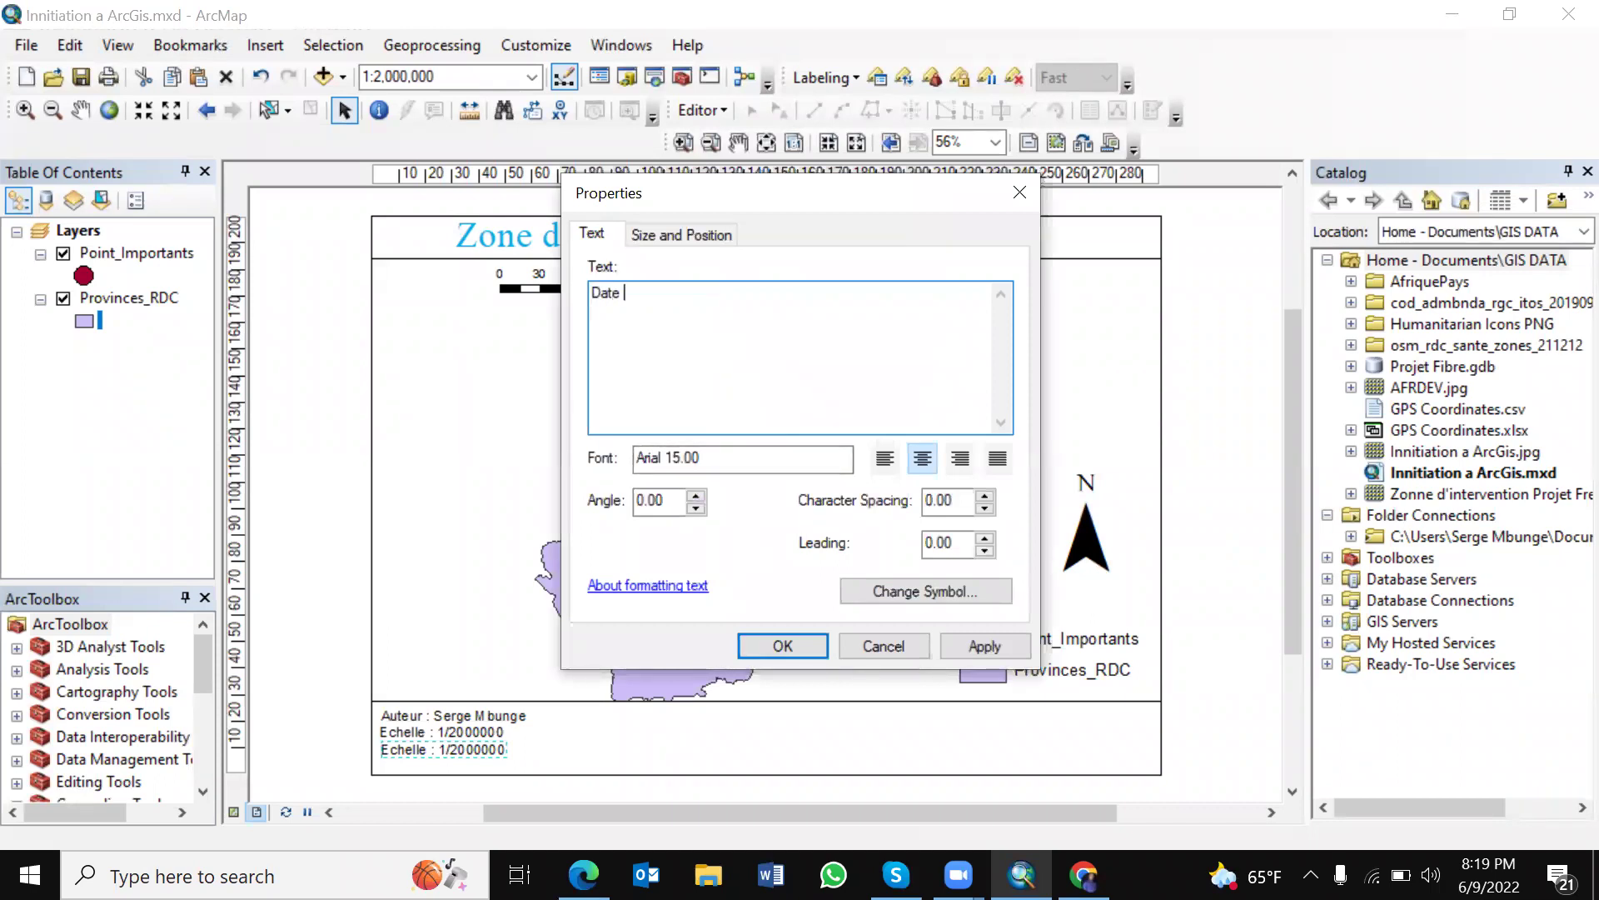
type("de Creatin")
key("BackSpace")
type("on :")
type("9 Jun")
key("BackSpace")
type("in")
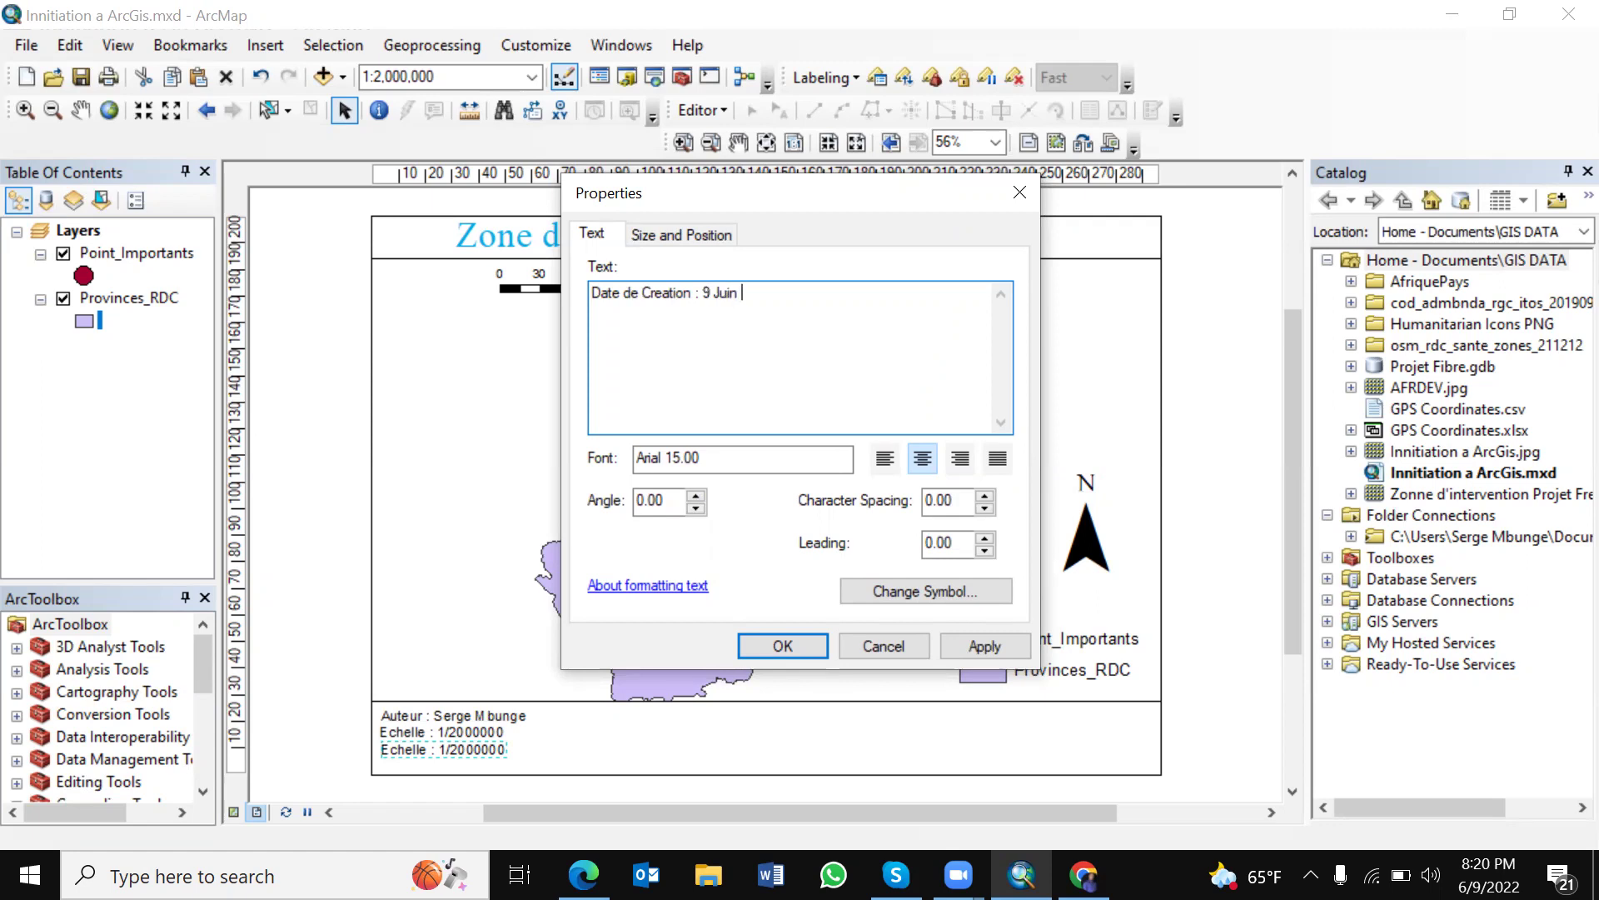
type(" 2022")
left_click(986, 650)
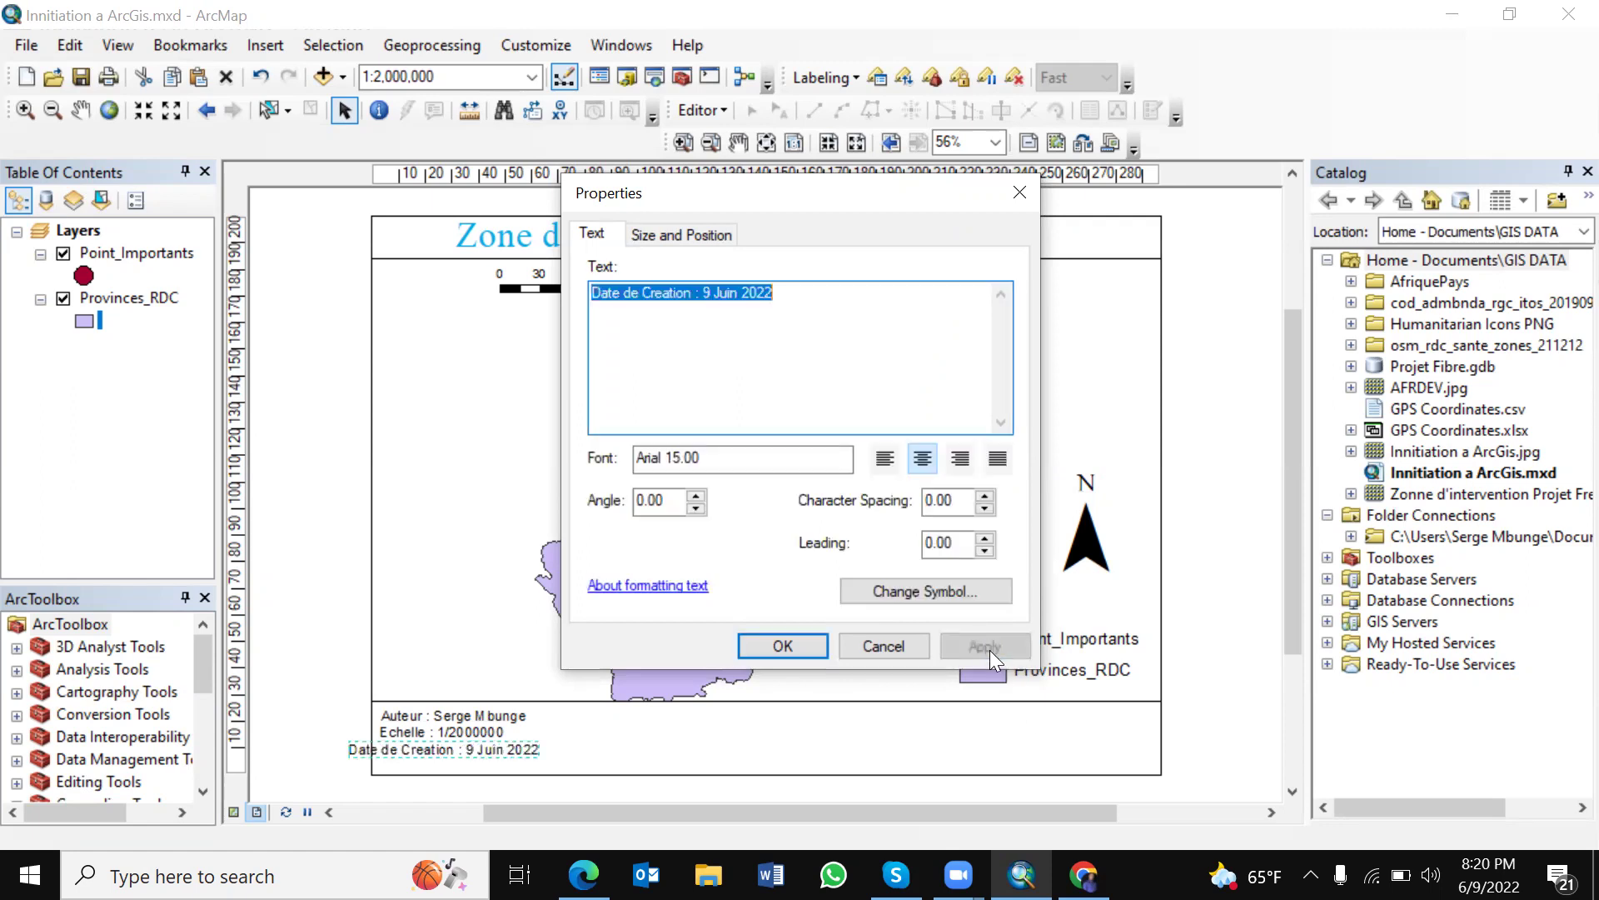
left_click(787, 648)
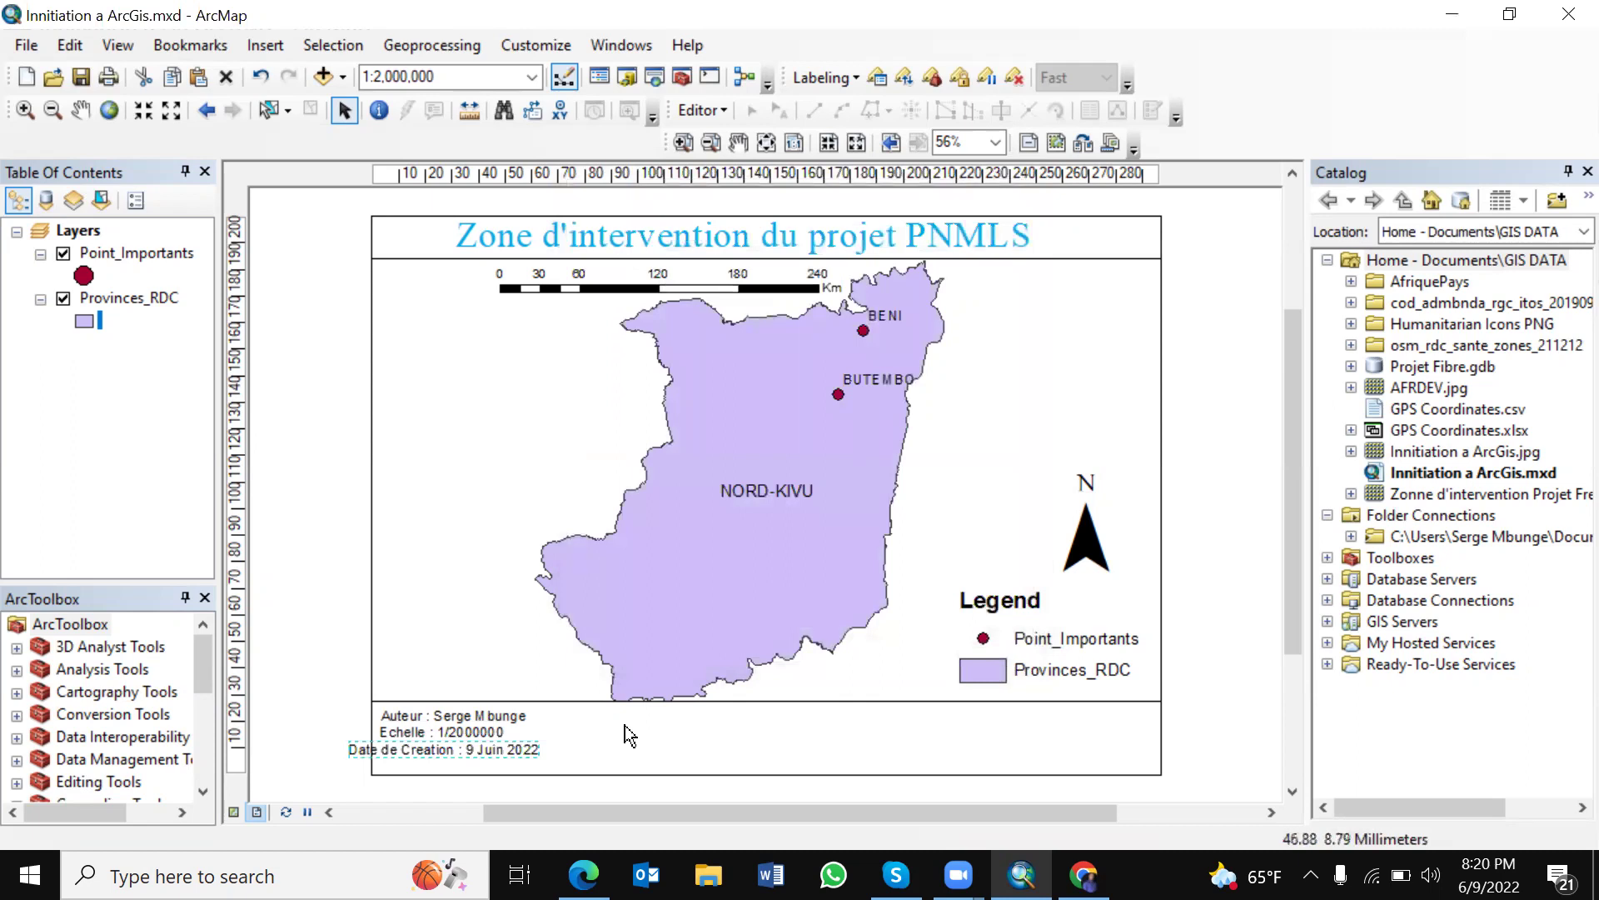
Step: Nudge the creation date text rightward to align with the lines above, and clear the selection
key("Right")
key("Right")
key("Right")
key("Right")
key("Right")
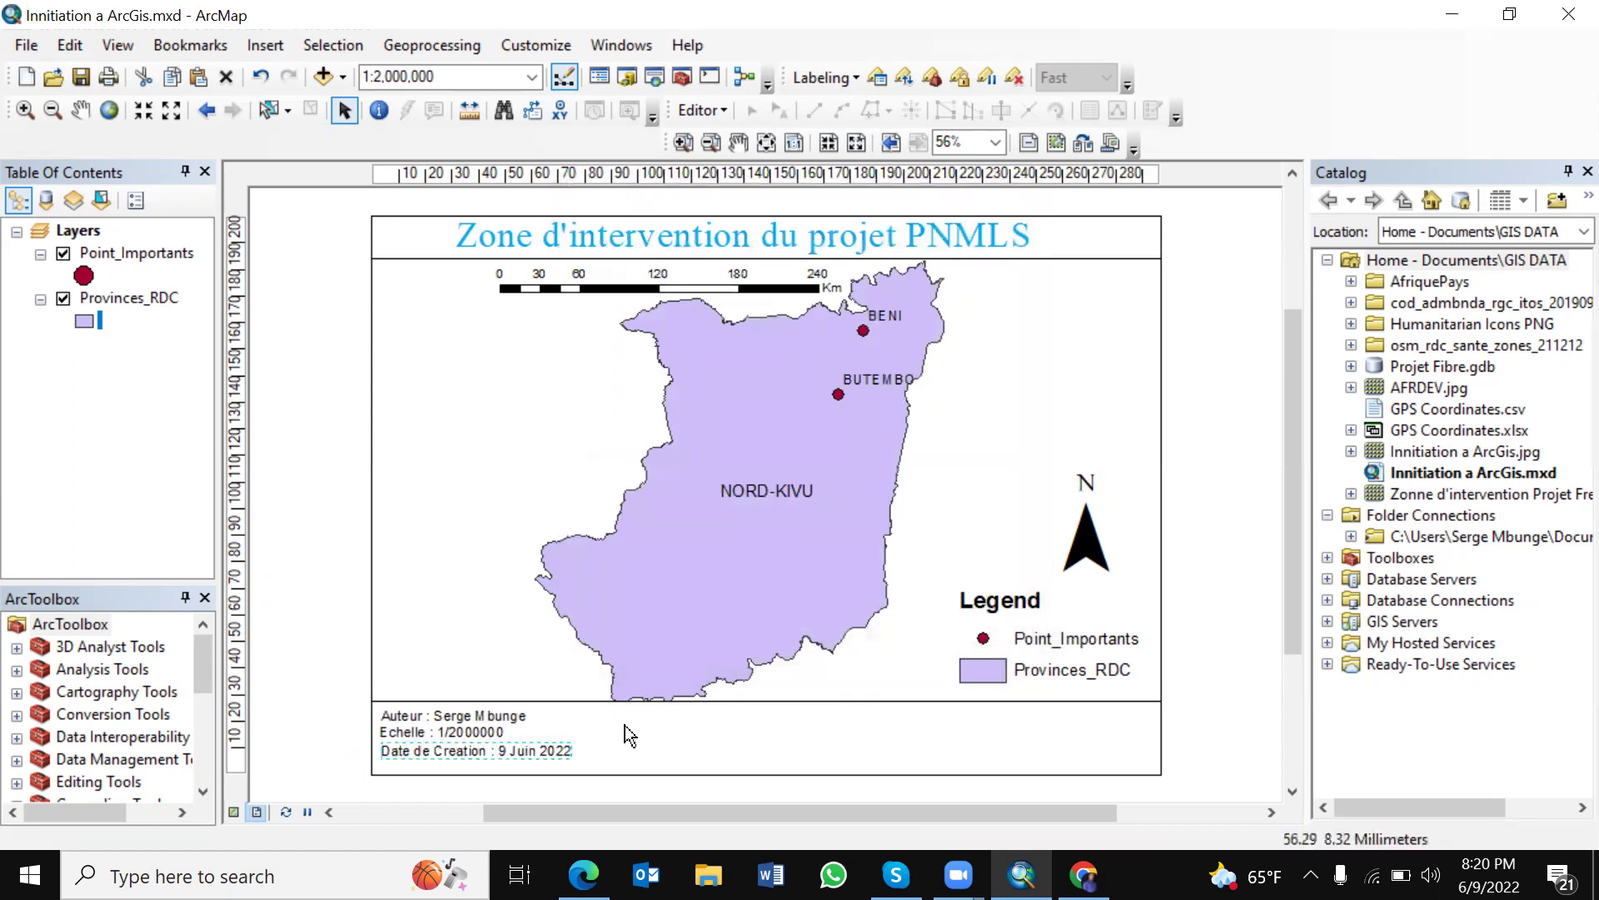
left_click(613, 730)
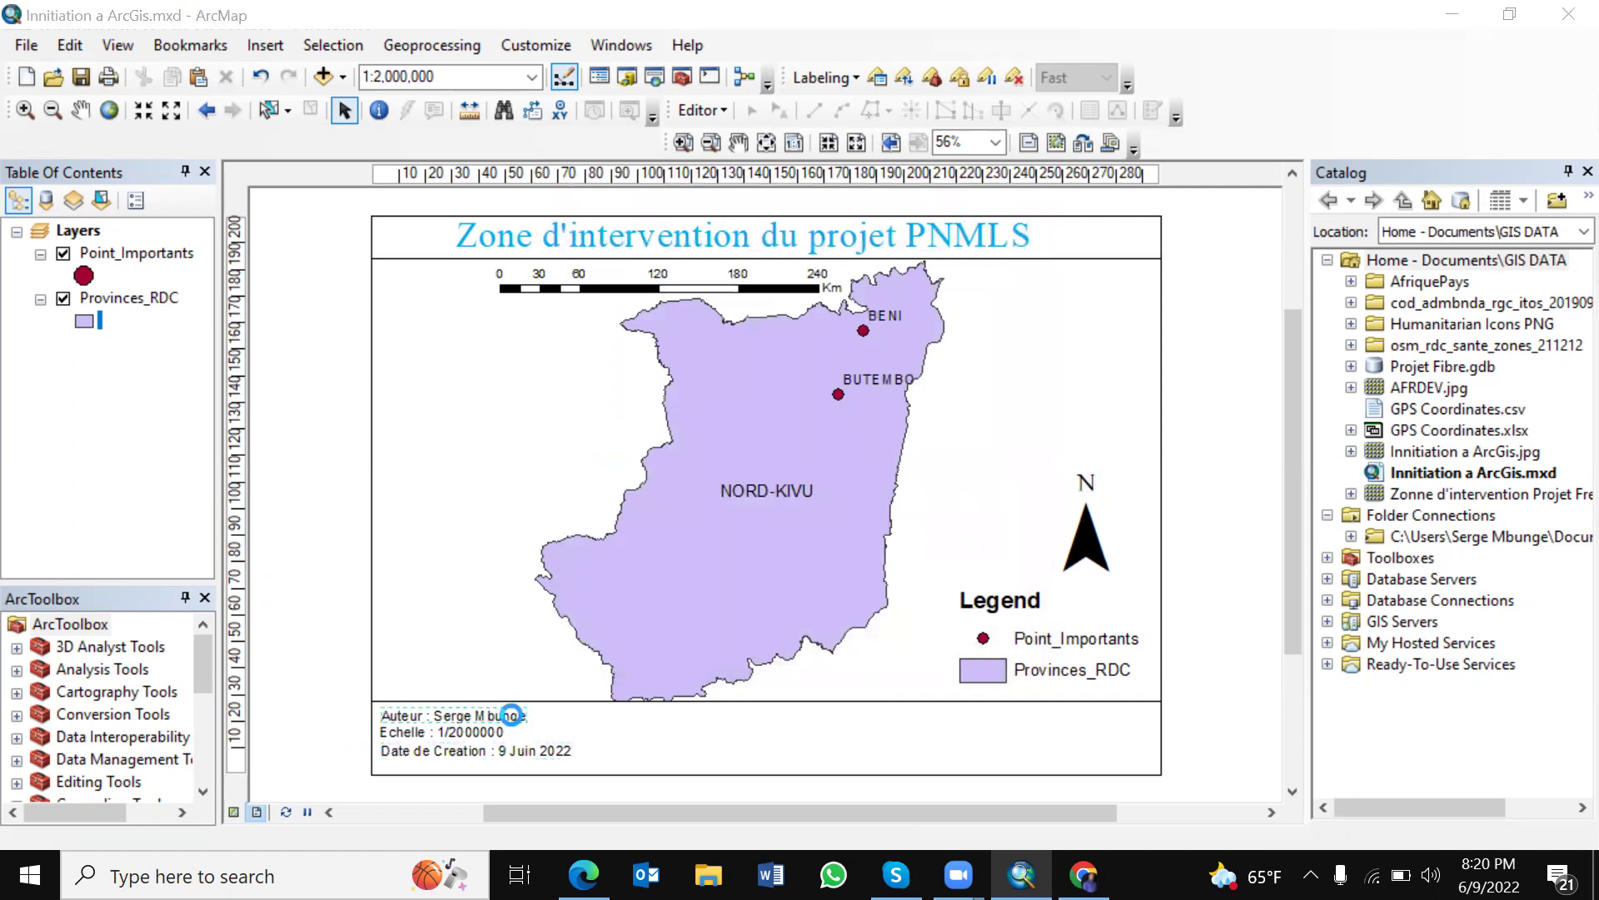
Step: Append "| AFRICADEV" to the author text and move it rightward back inside the page border
double_click(511, 714)
left_click(746, 305)
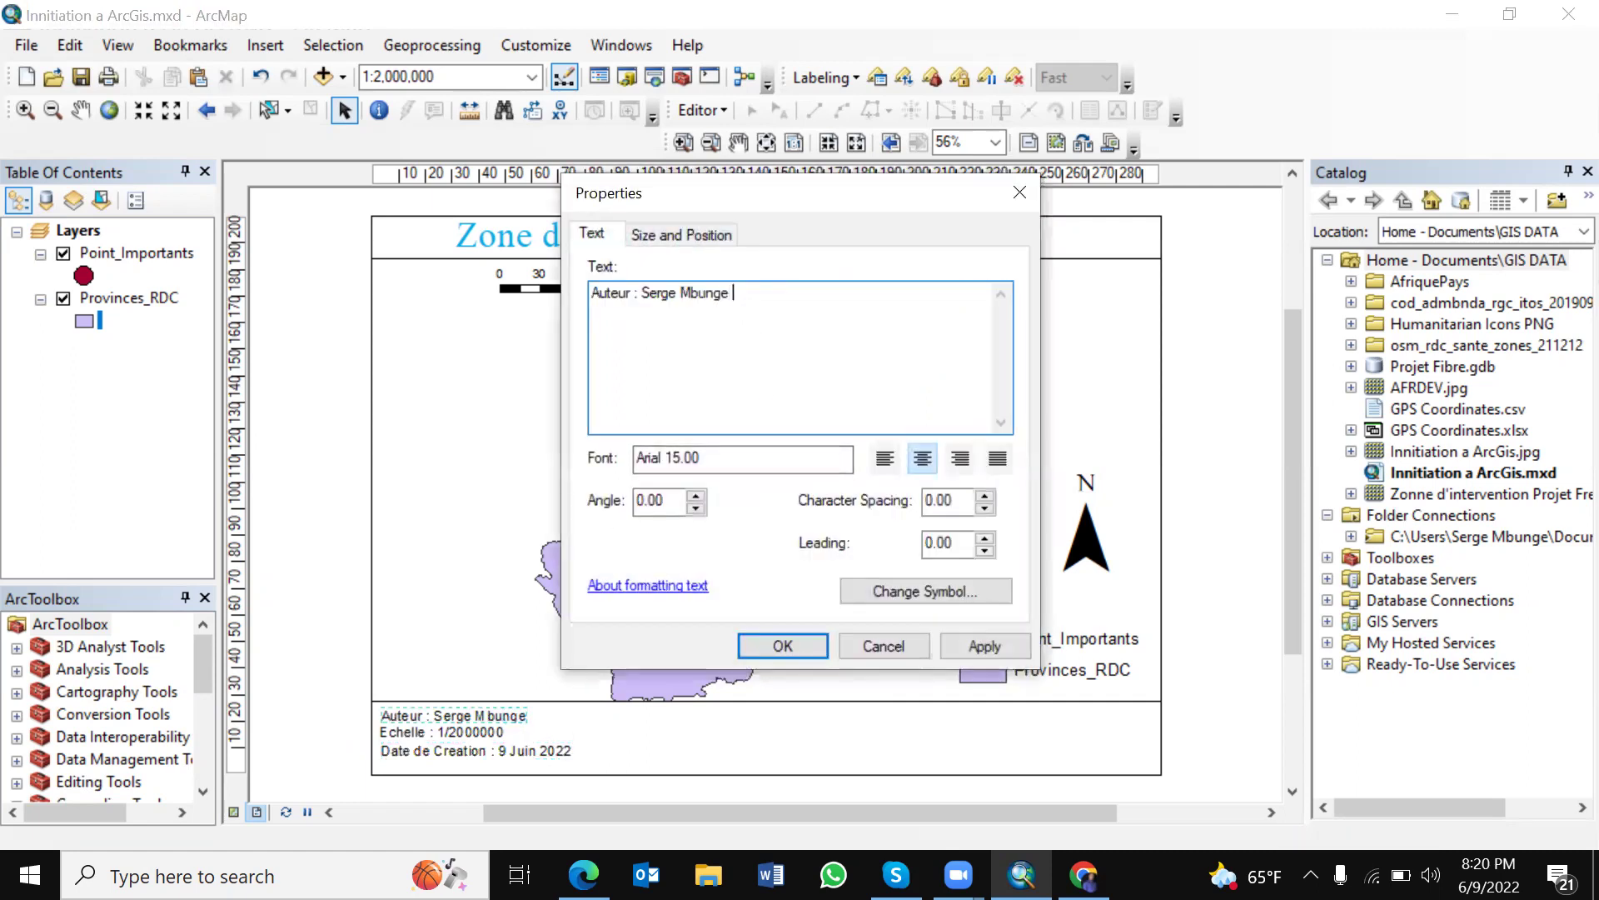
type("I AFRICADEV")
left_click(976, 647)
left_click(765, 648)
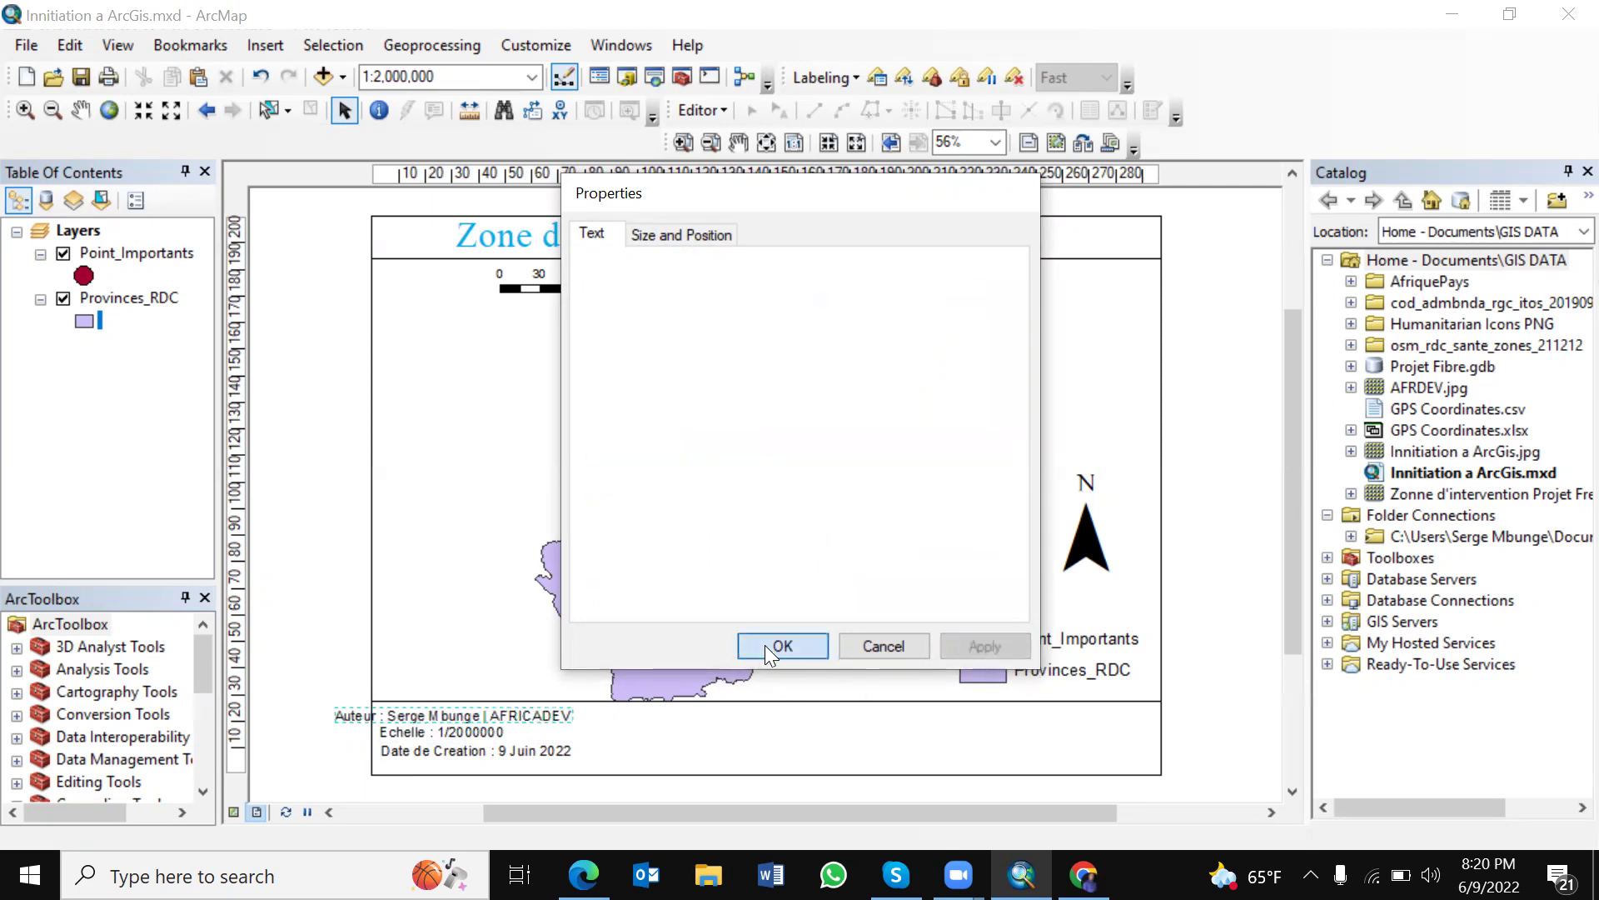
left_click_drag(567, 704, 587, 717)
left_click(594, 741)
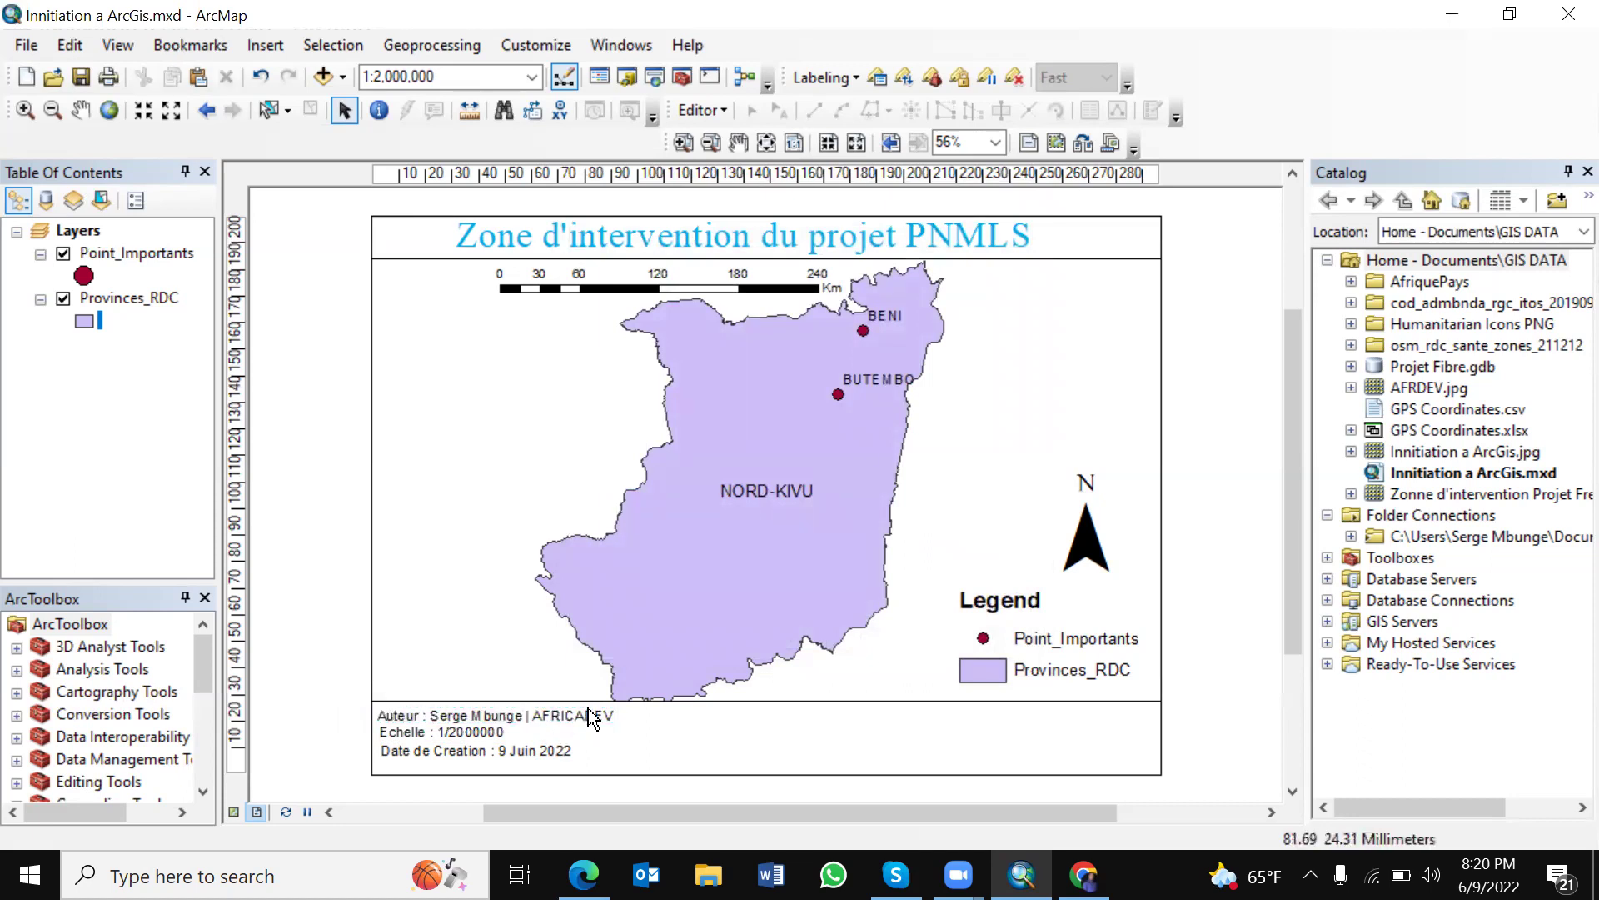
Step: Duplicate the creation date text and place the copy aligned directly beneath it
left_click(402, 738)
key("ctrl+v")
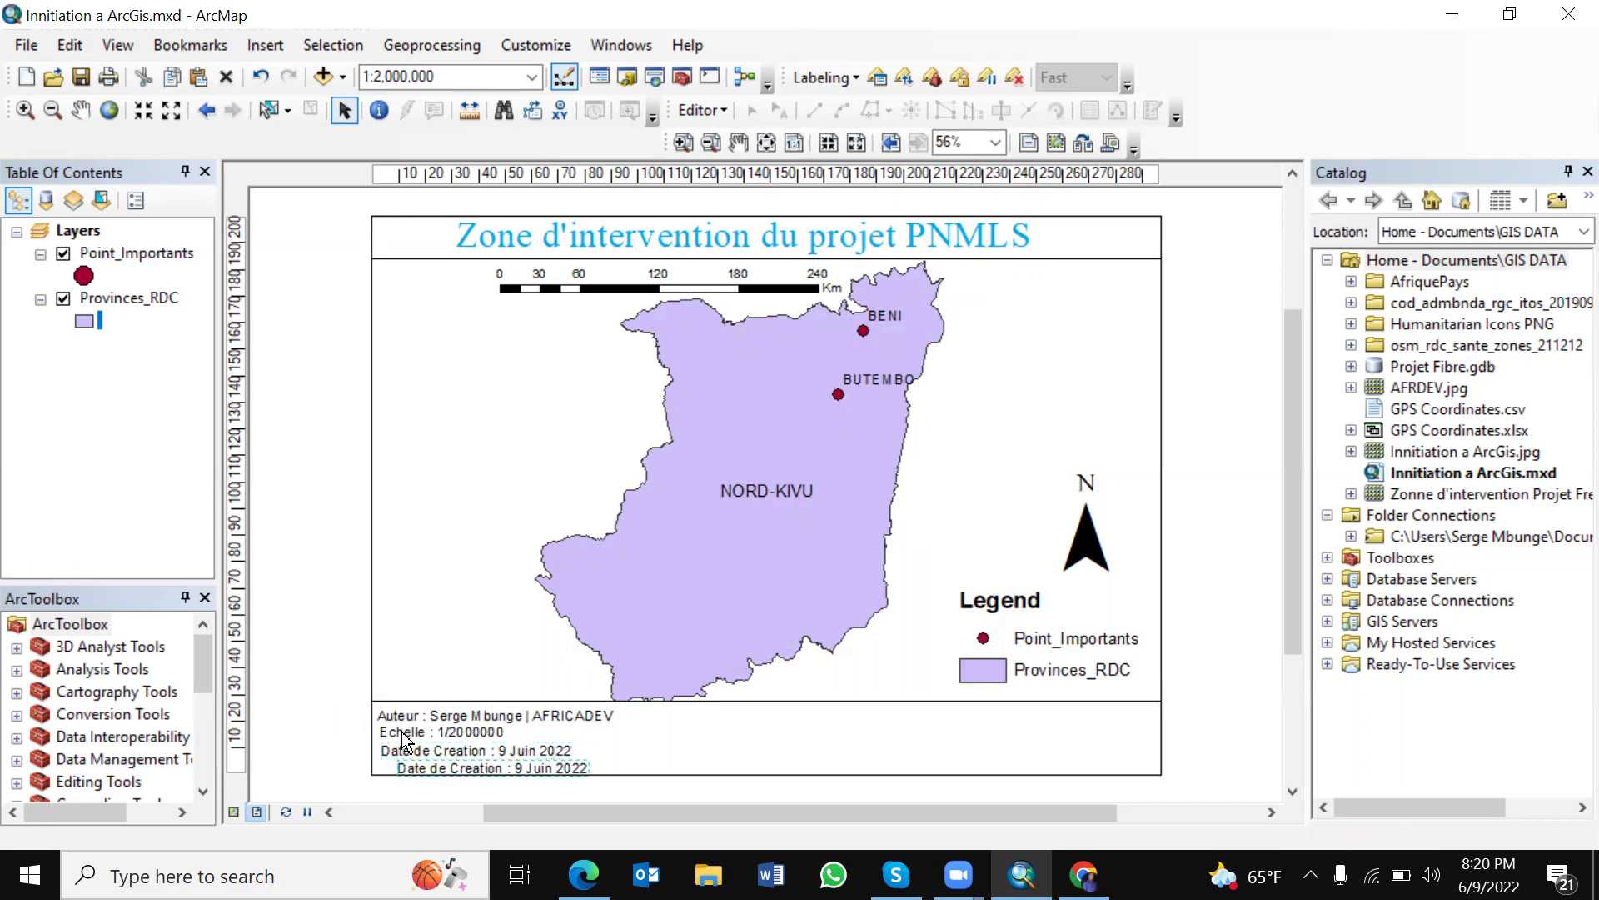
key("ctrl+v")
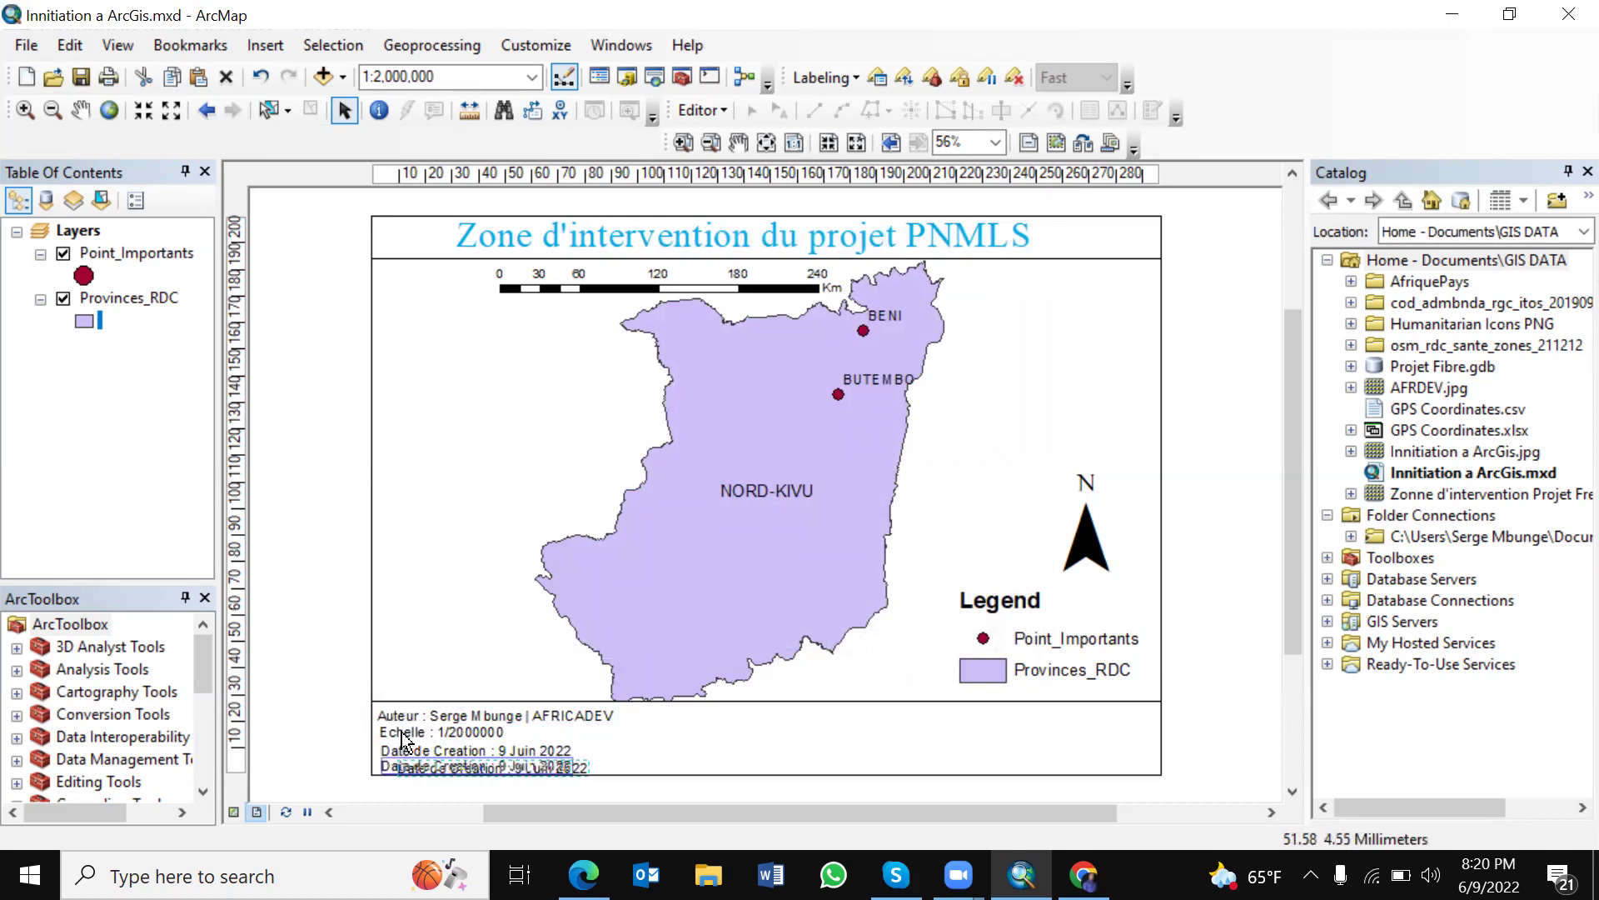
key("ctrl+z")
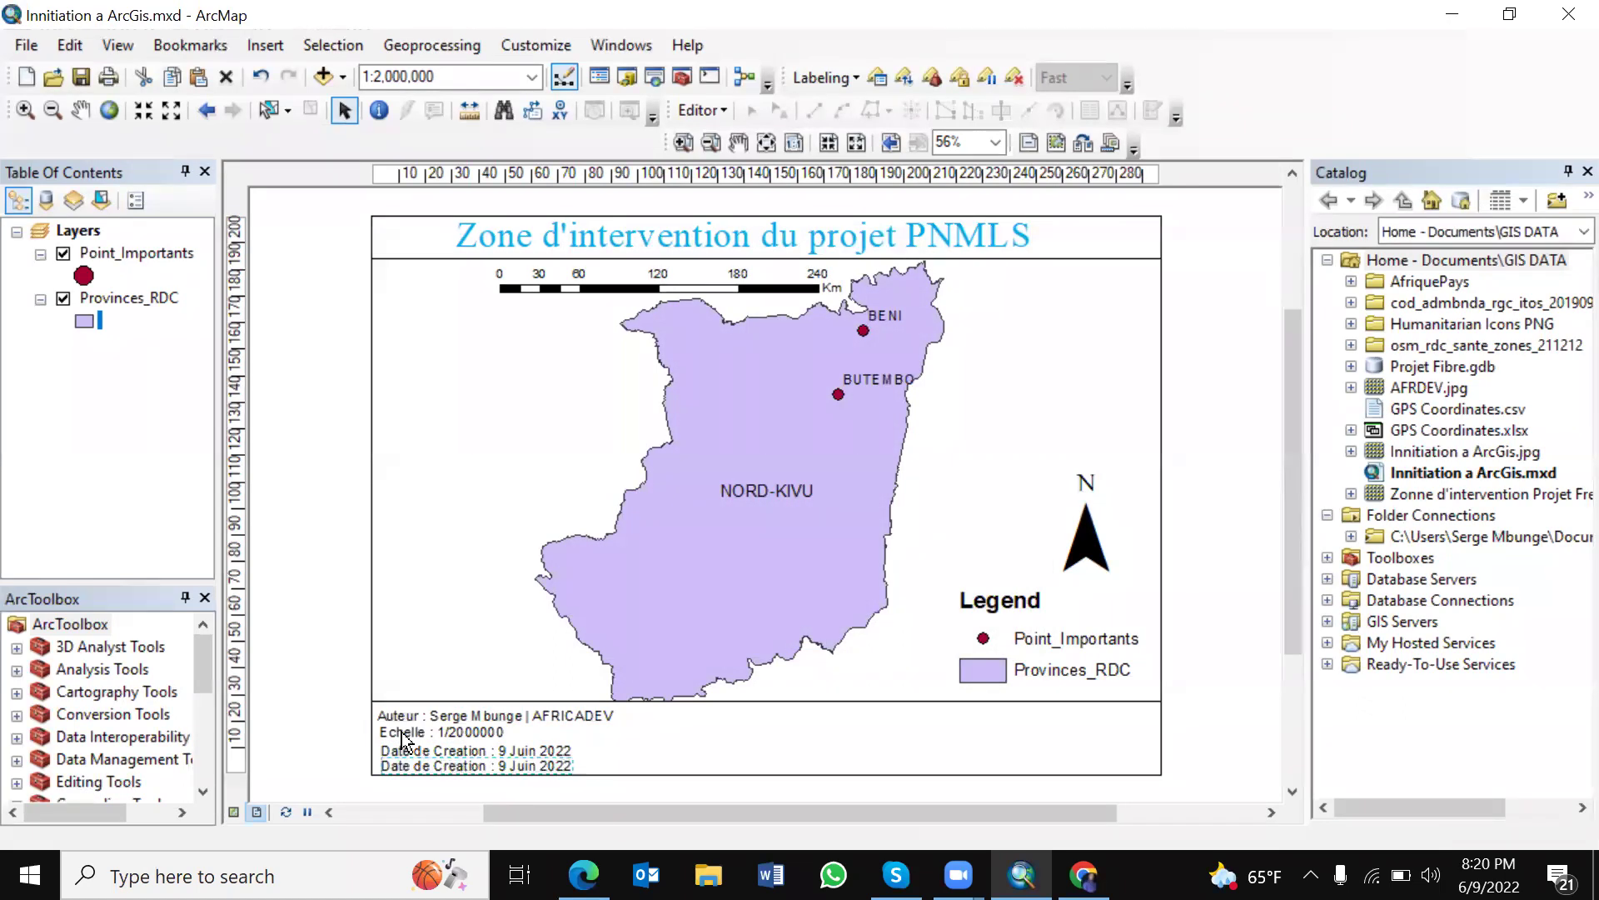
Step: Change the duplicated date line's text to "Projection : Mercator"
double_click(402, 739)
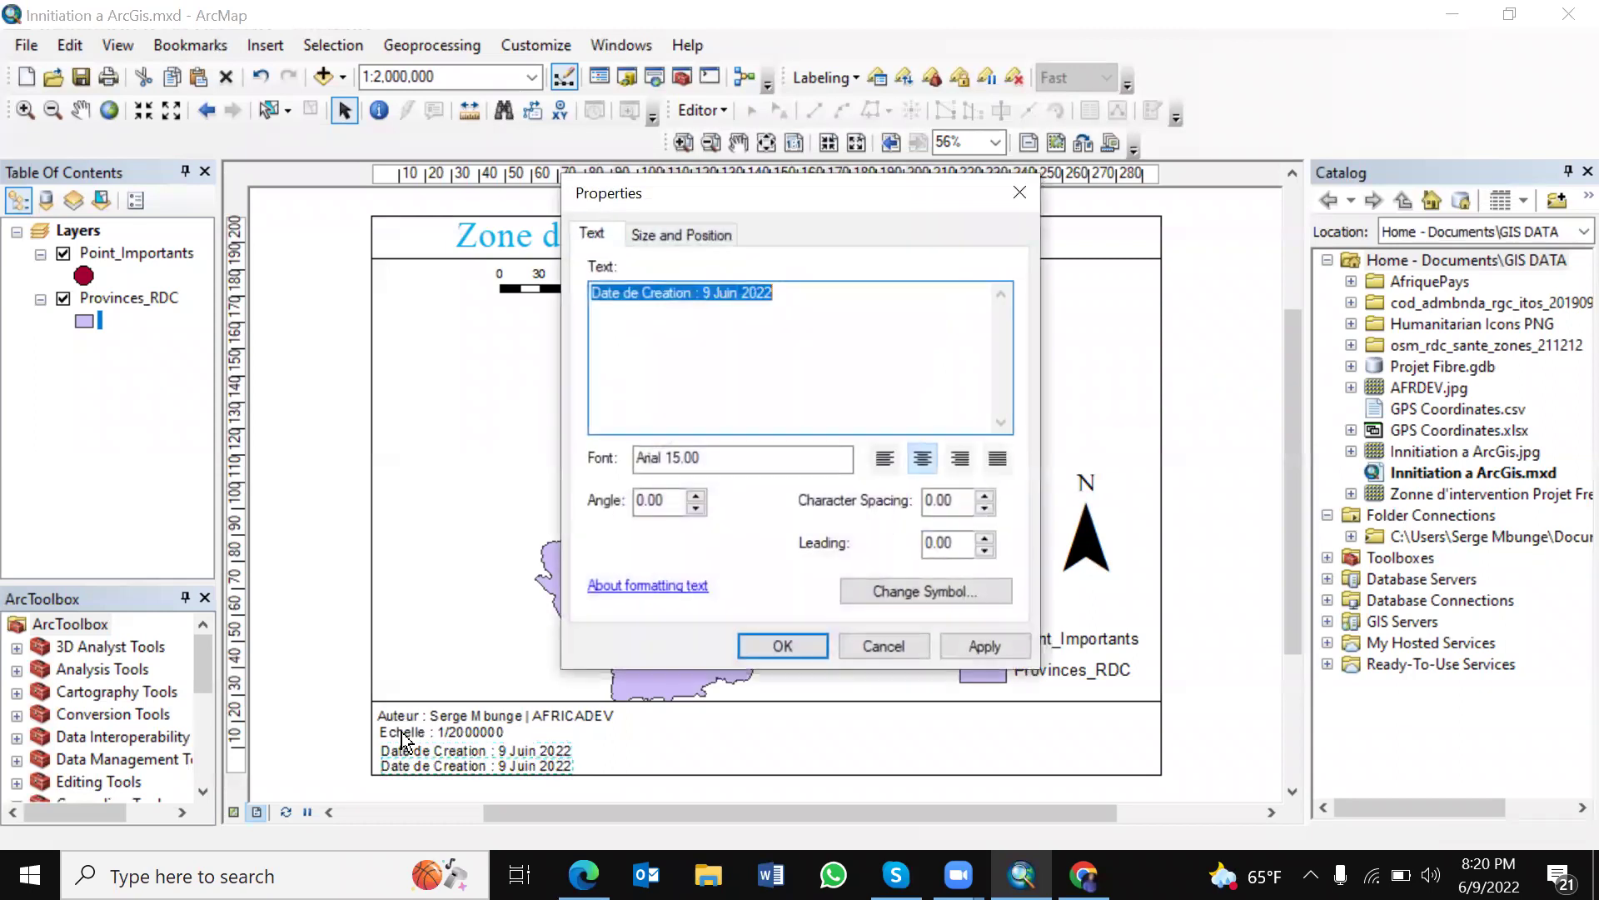
type("Projection : Merc")
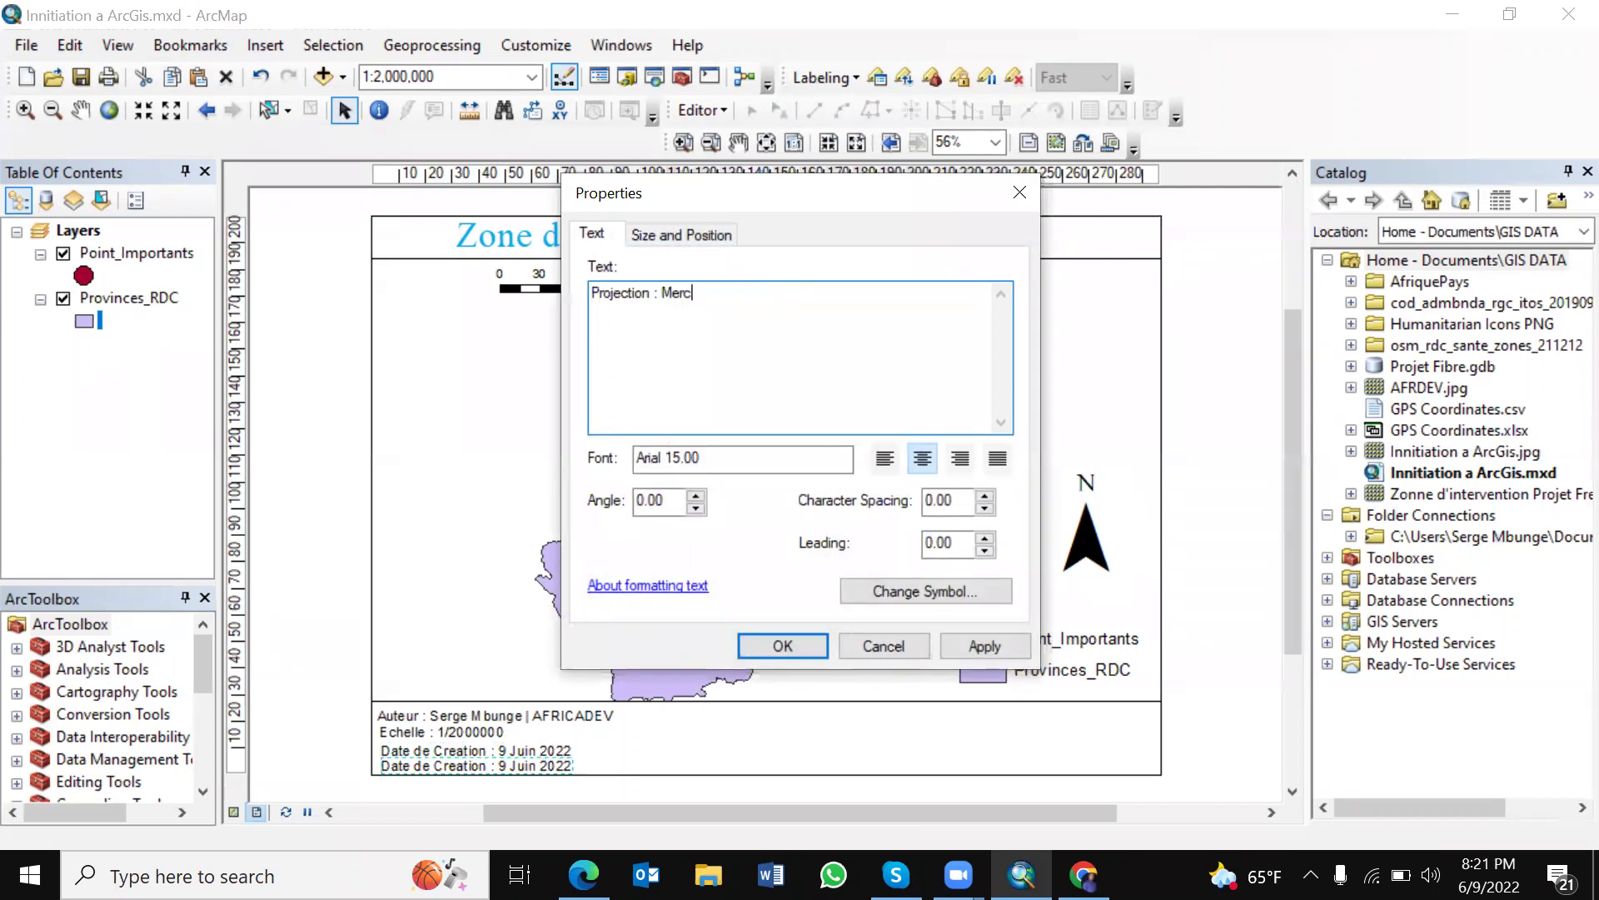
type("ator")
left_click(988, 637)
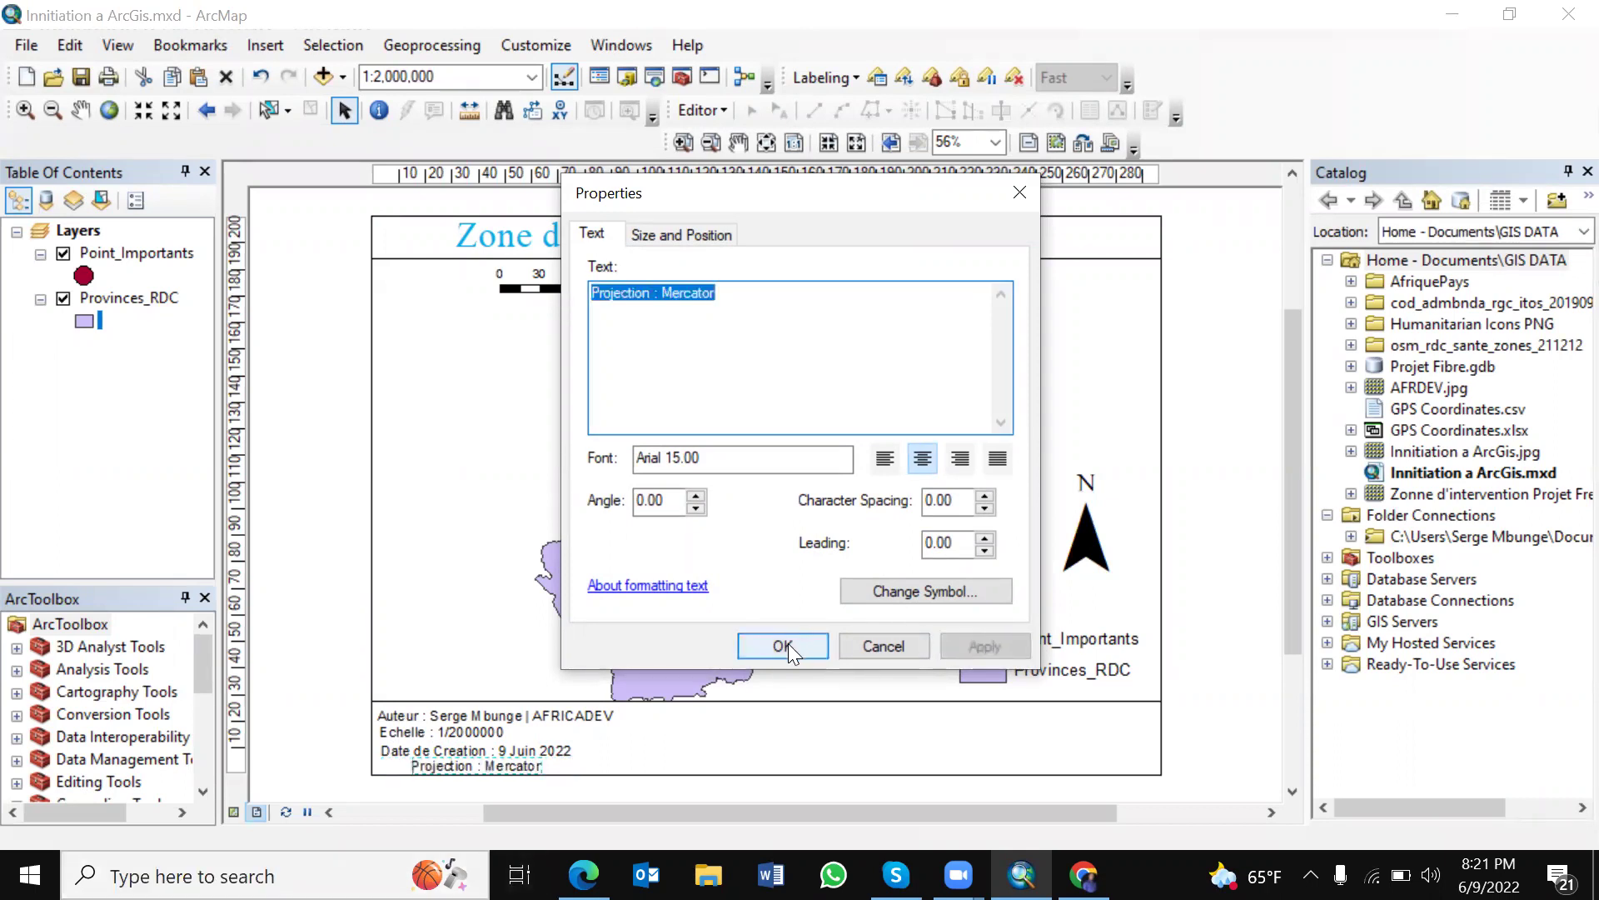
left_click(783, 643)
Step: Nudge the projection text leftward to align with the lines above, and clear the selection
key("Left")
key("Left")
key("Left")
key("Left")
key("Left")
key("Left")
key("Left")
key("Left")
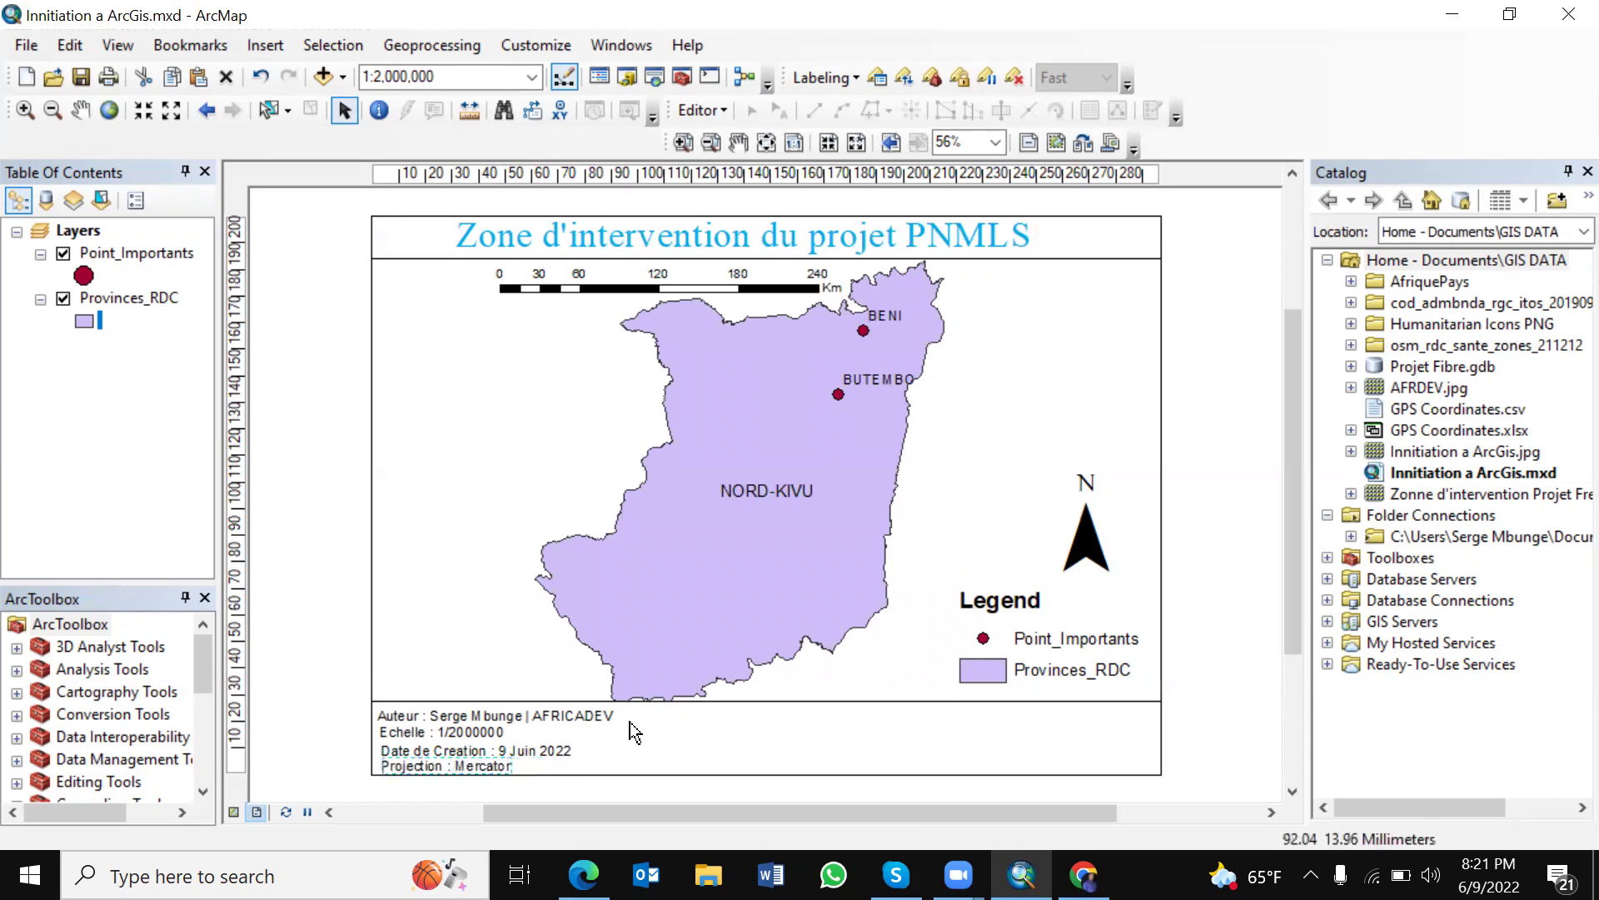
left_click(725, 720)
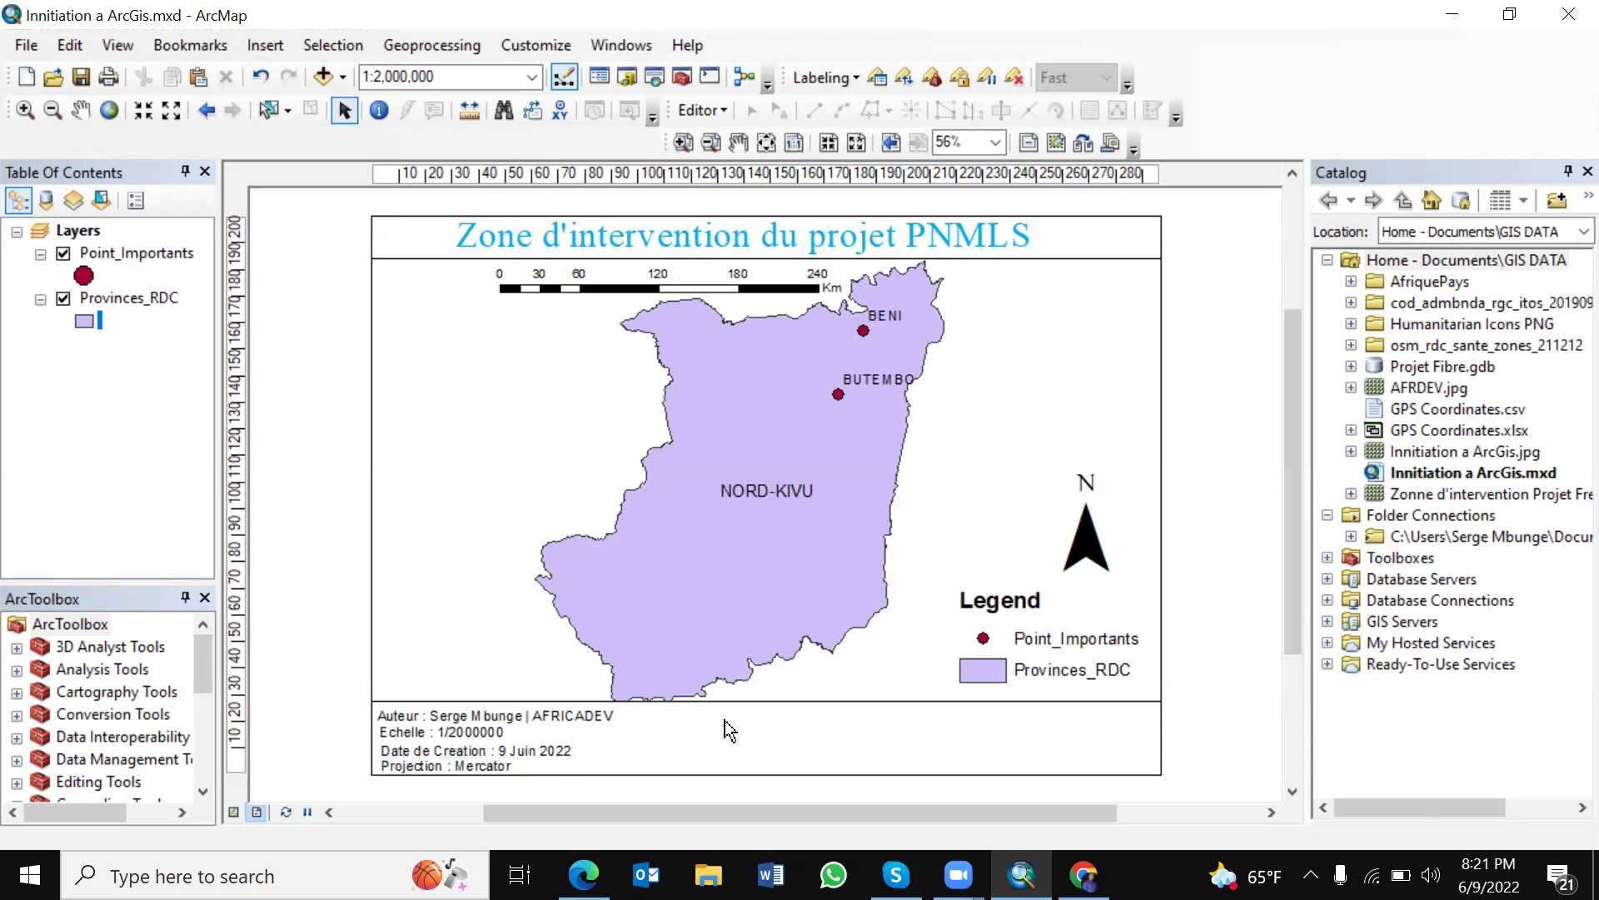
key("ctrl+v")
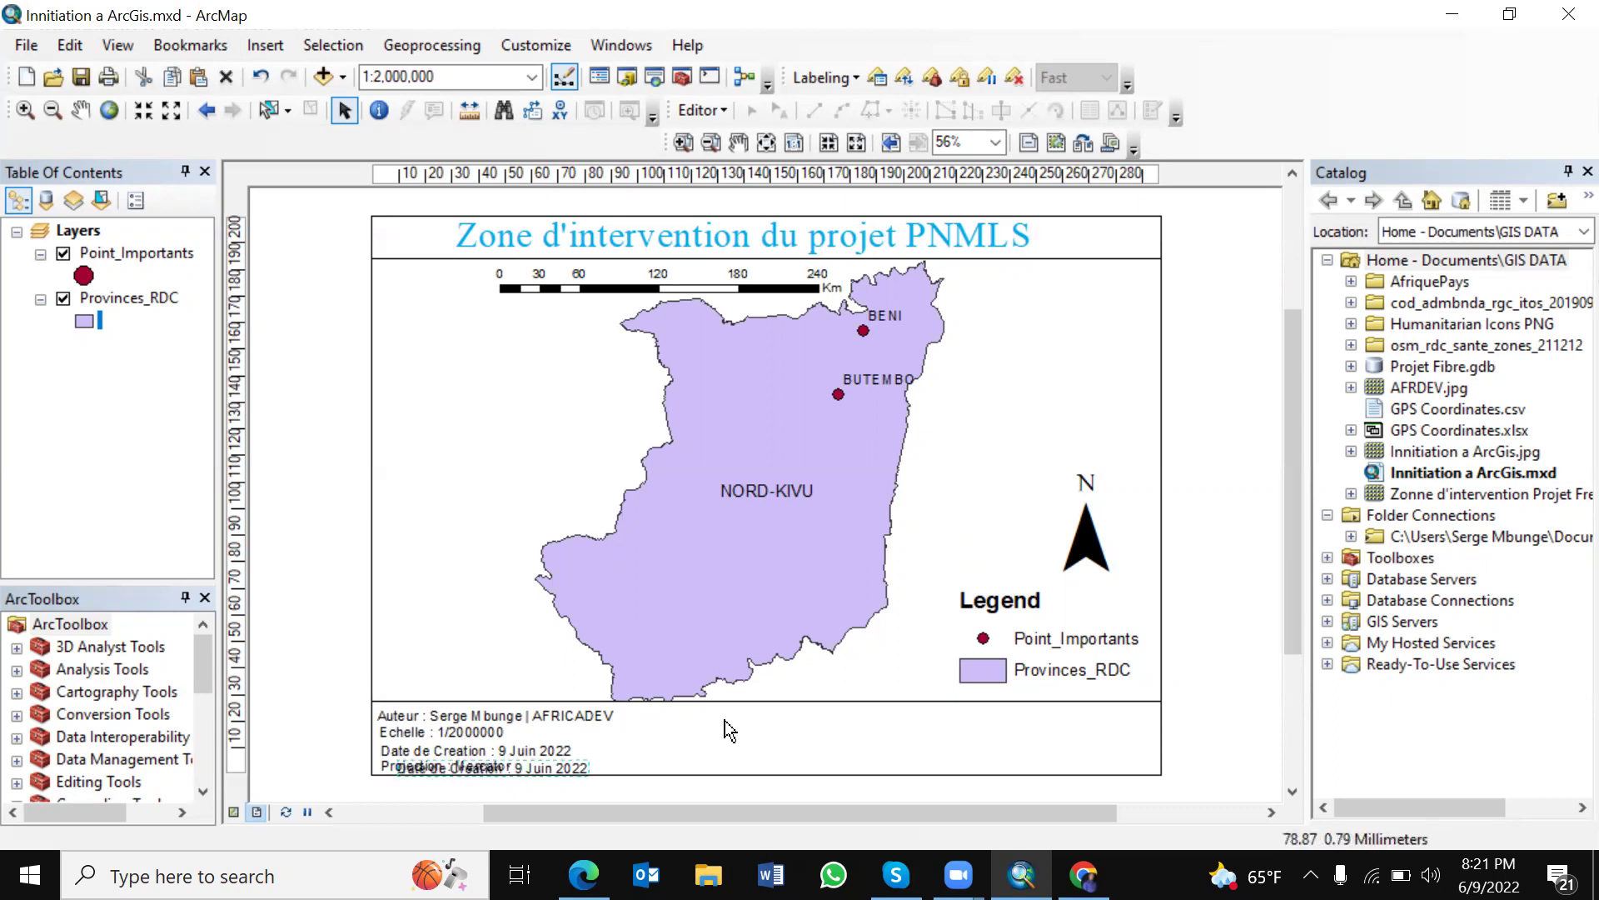
key("Return")
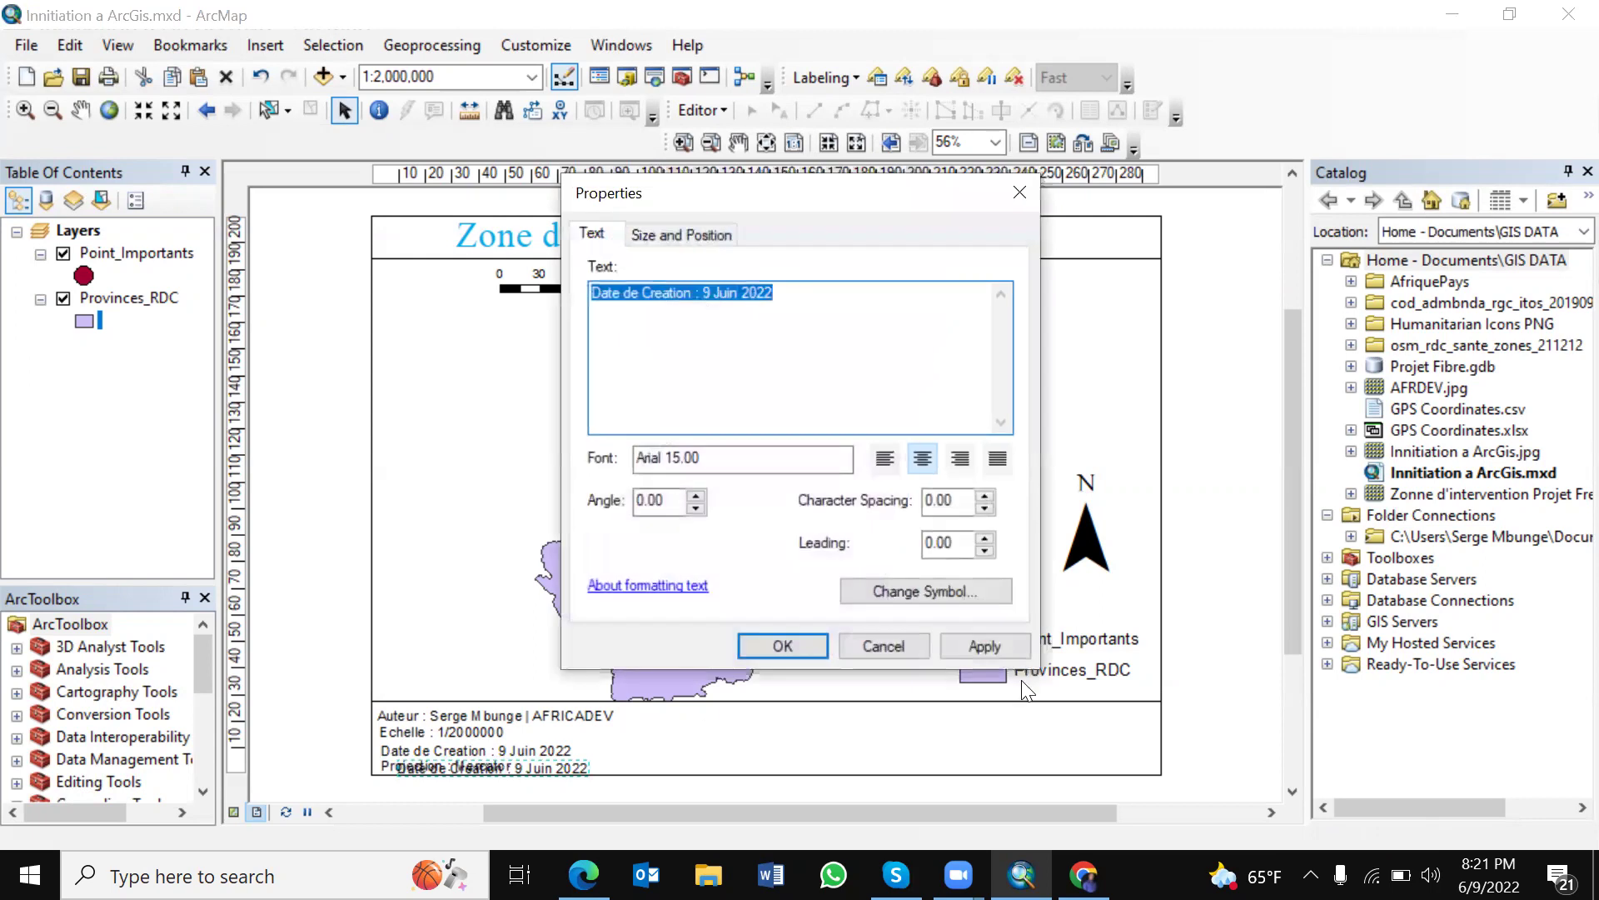
left_click(882, 646)
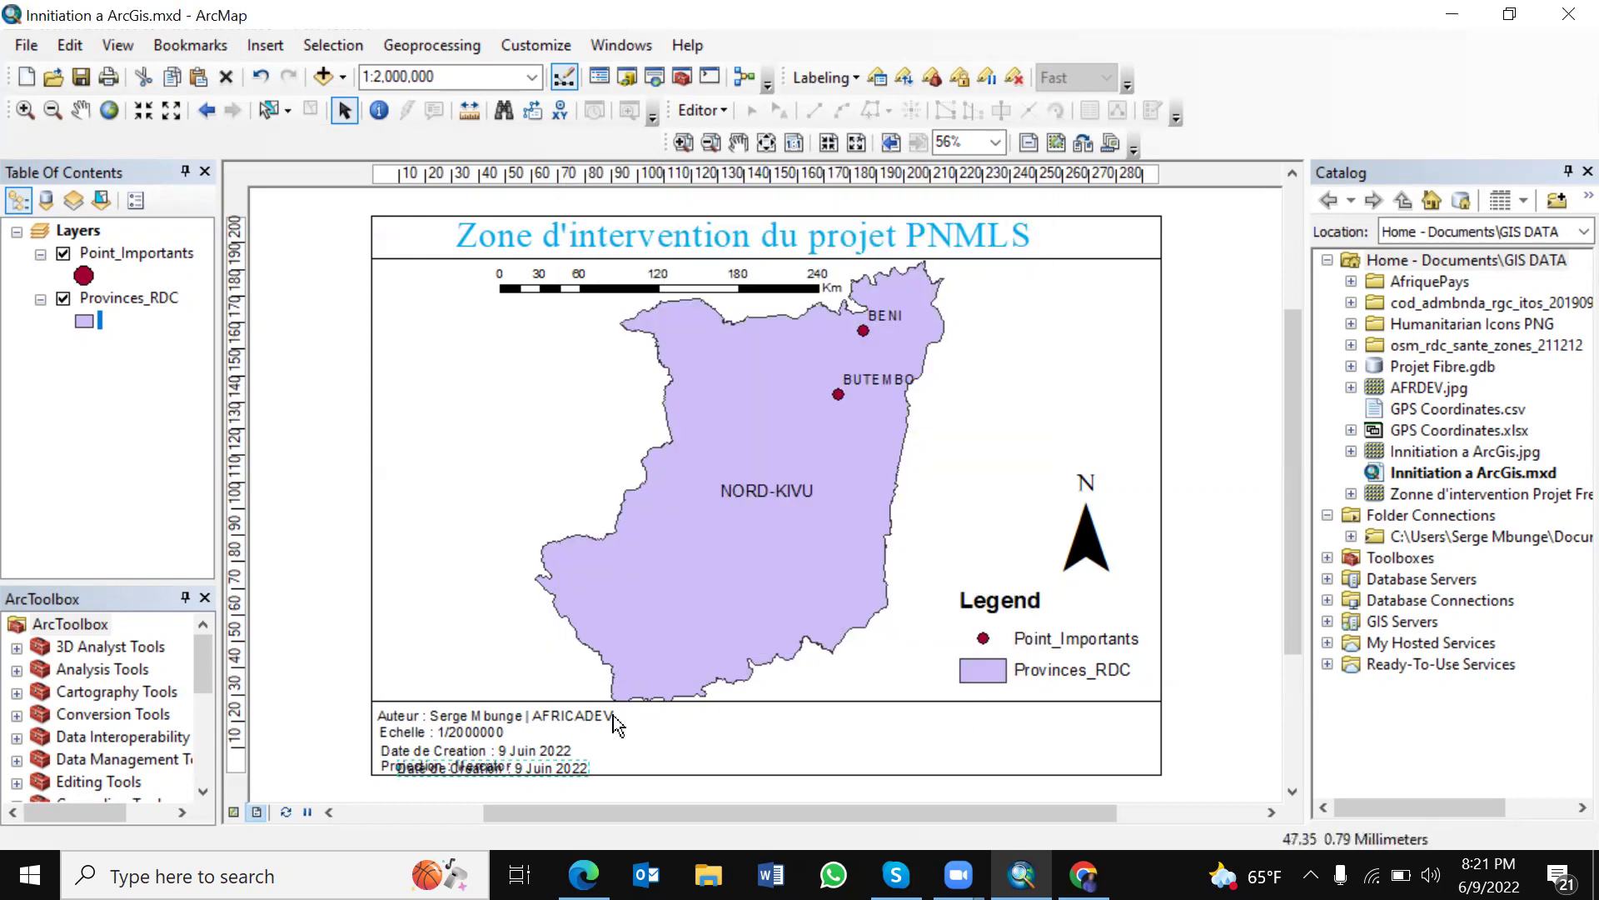
key("Delete")
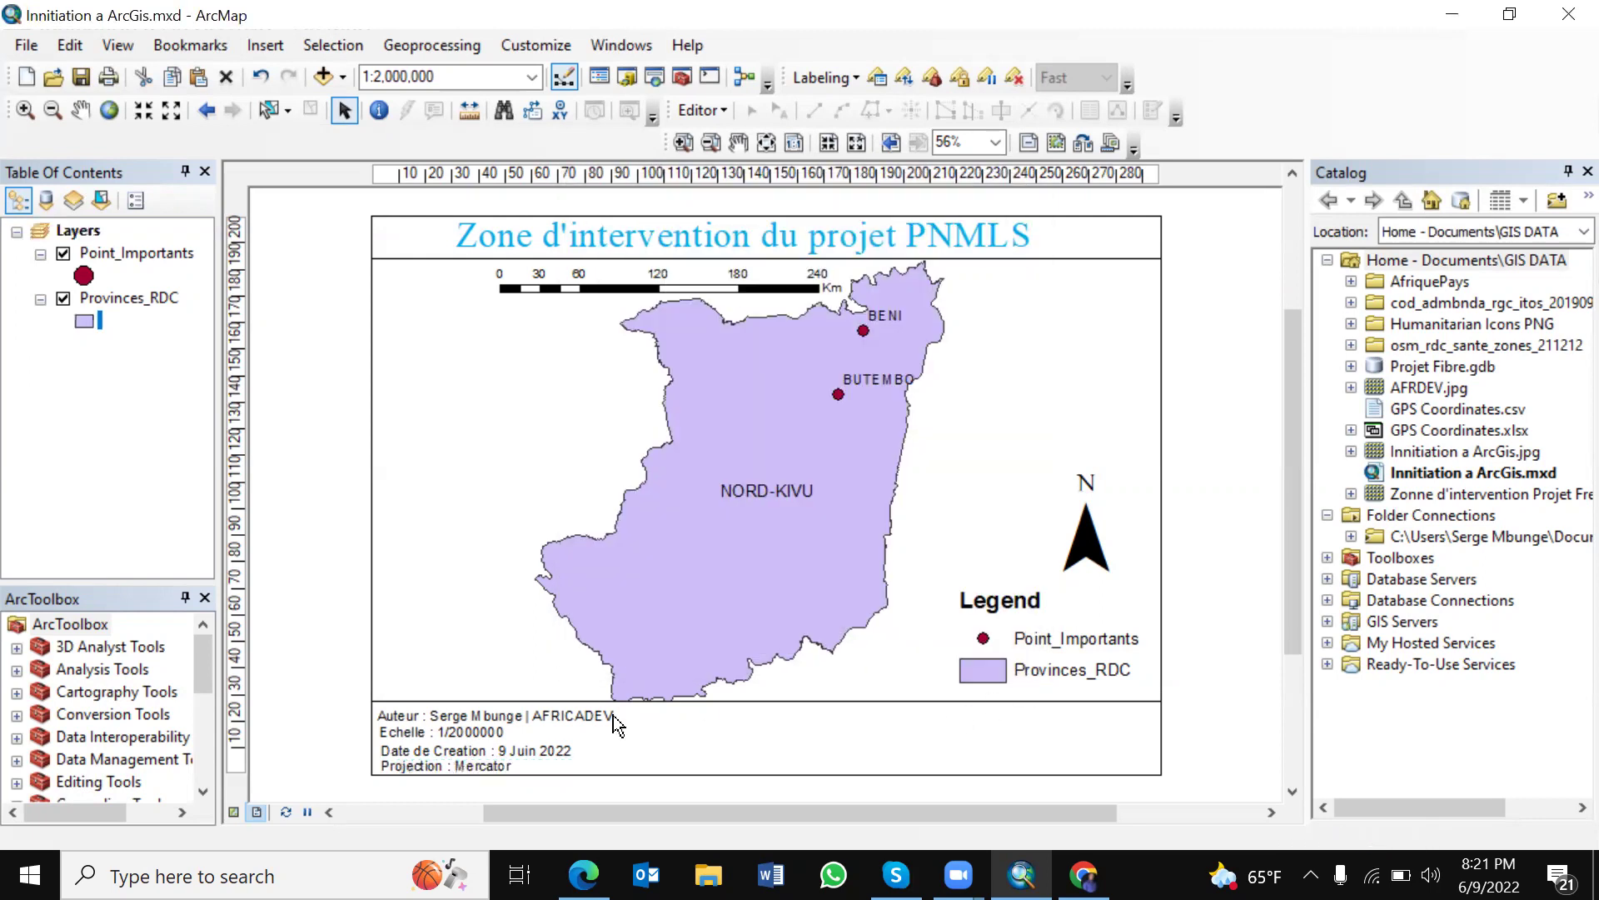
Step: Insert "Source : OCHA,AFRICADEV | " before the existing wording of the creation date text
double_click(475, 750)
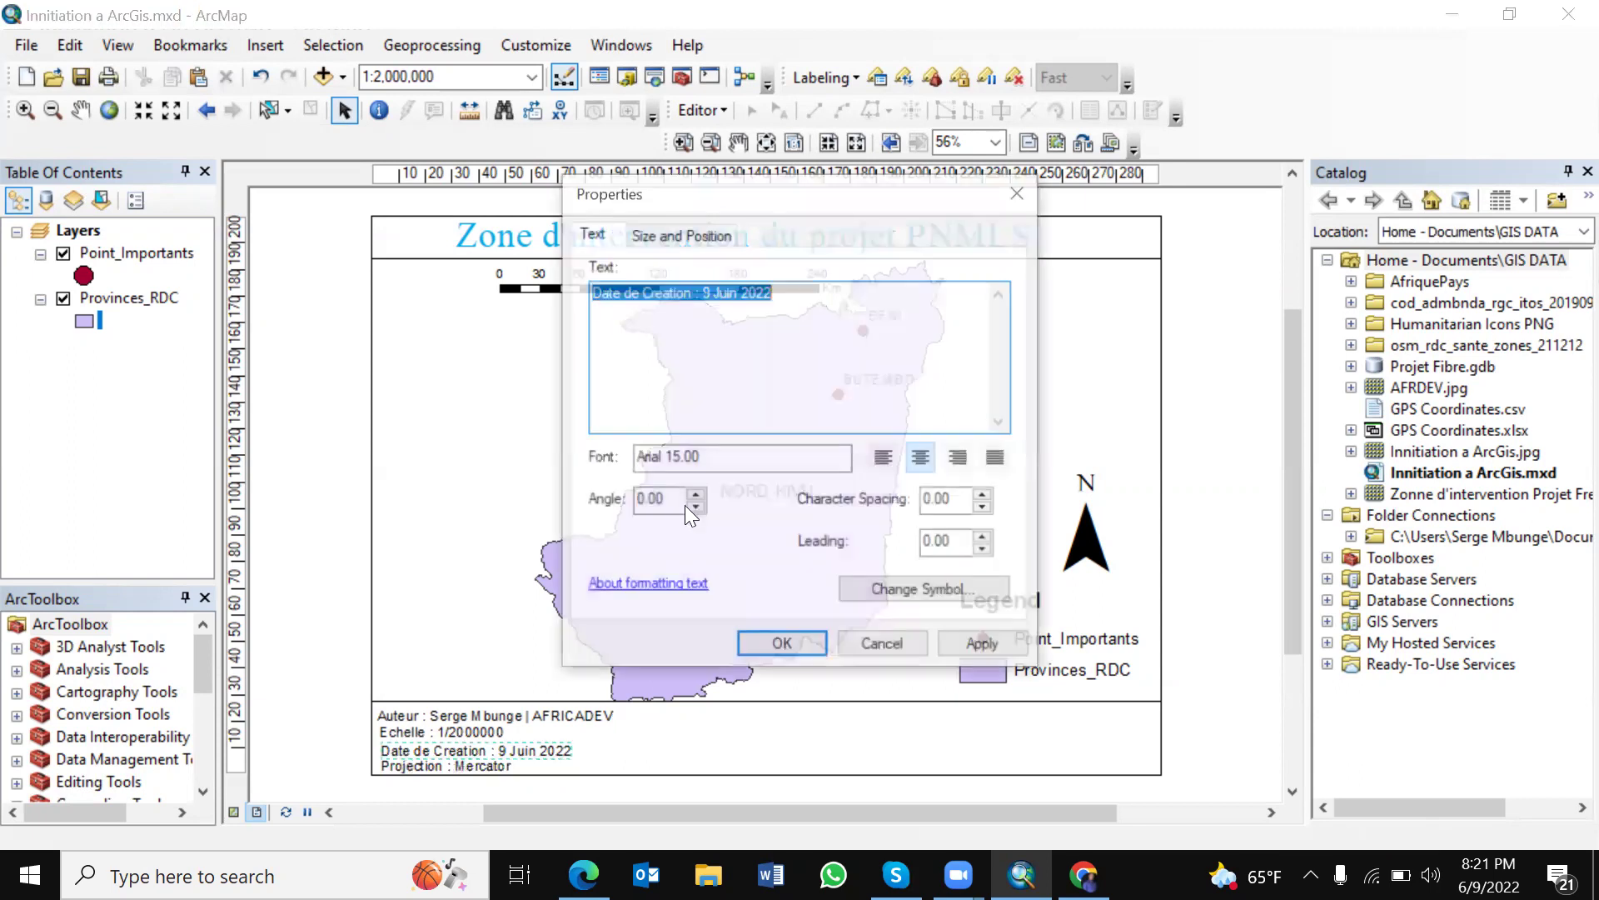
left_click(591, 298)
type("Source ")
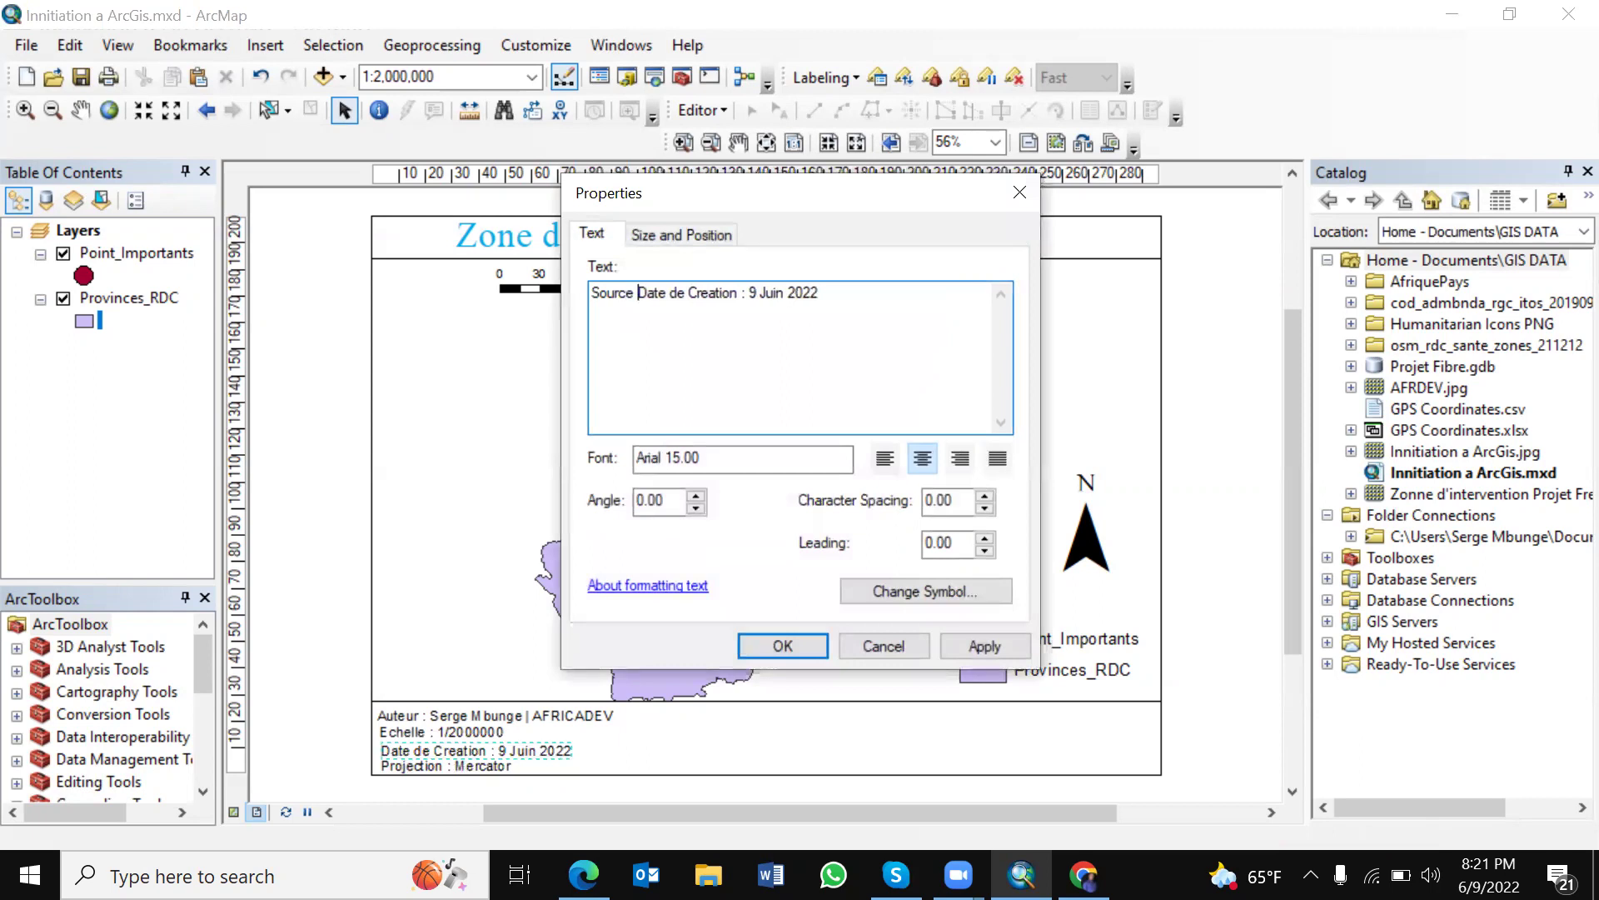
type(":")
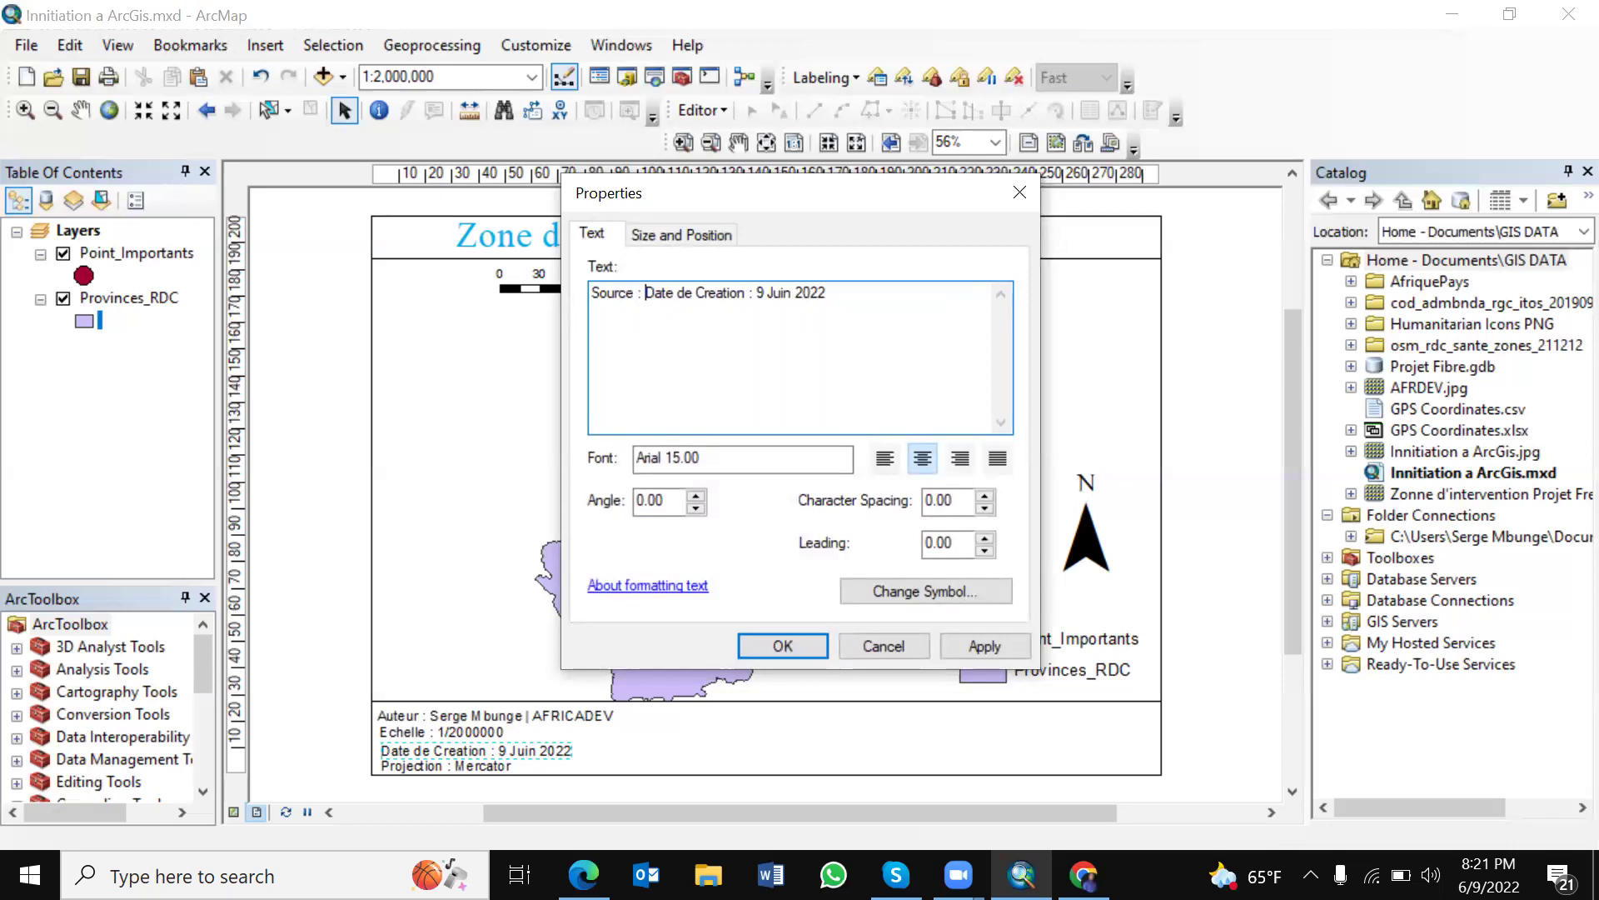
type("OCHA")
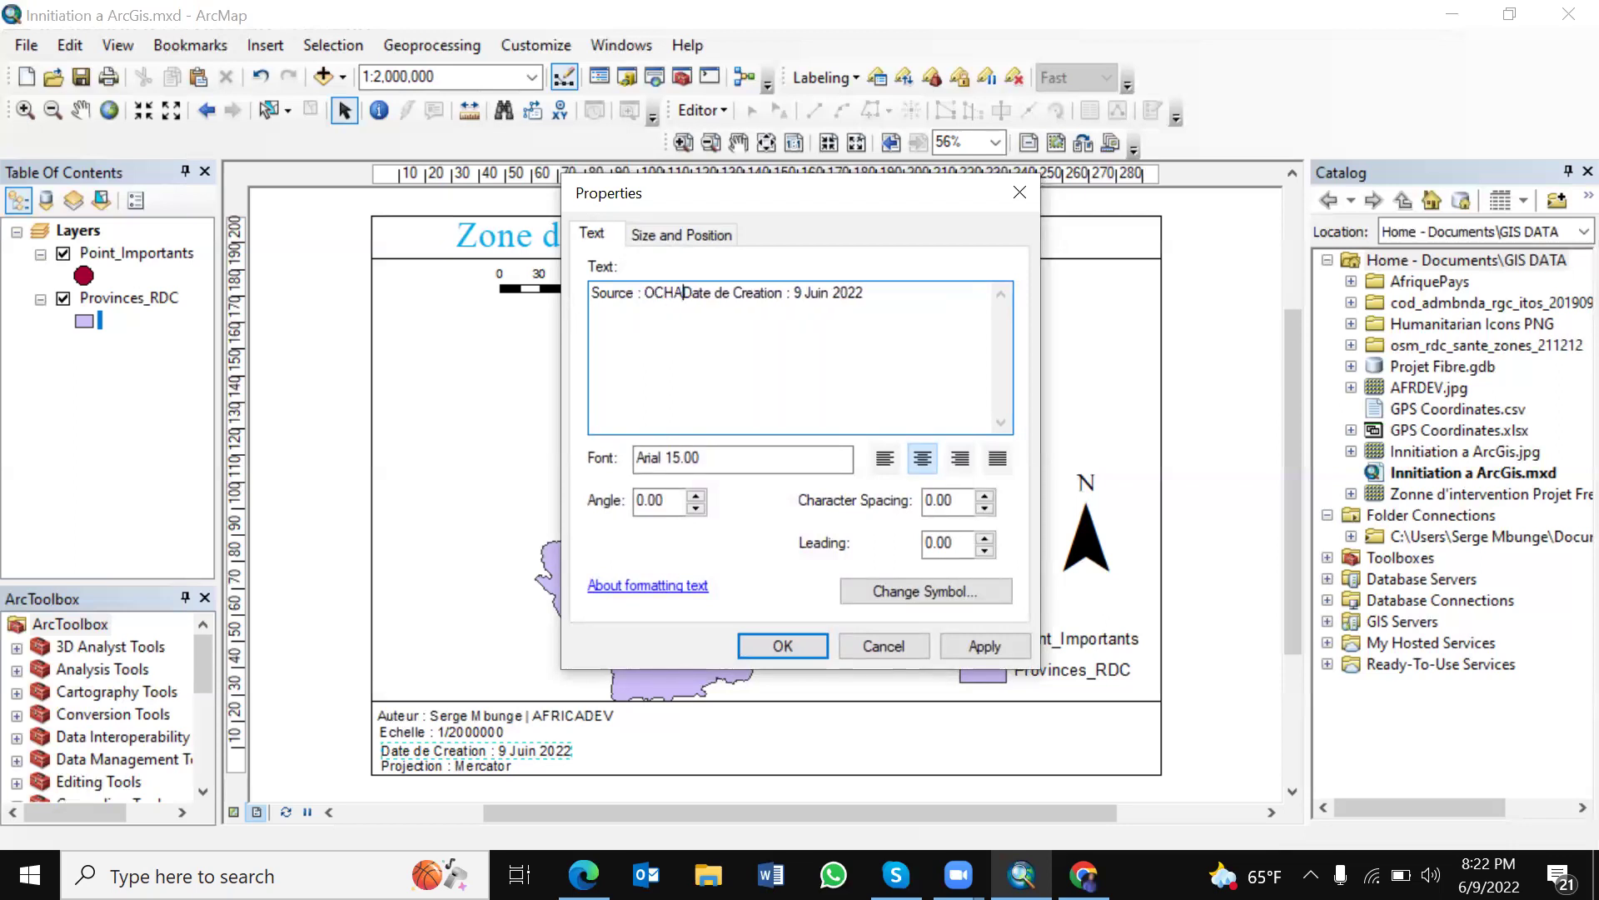
type(",")
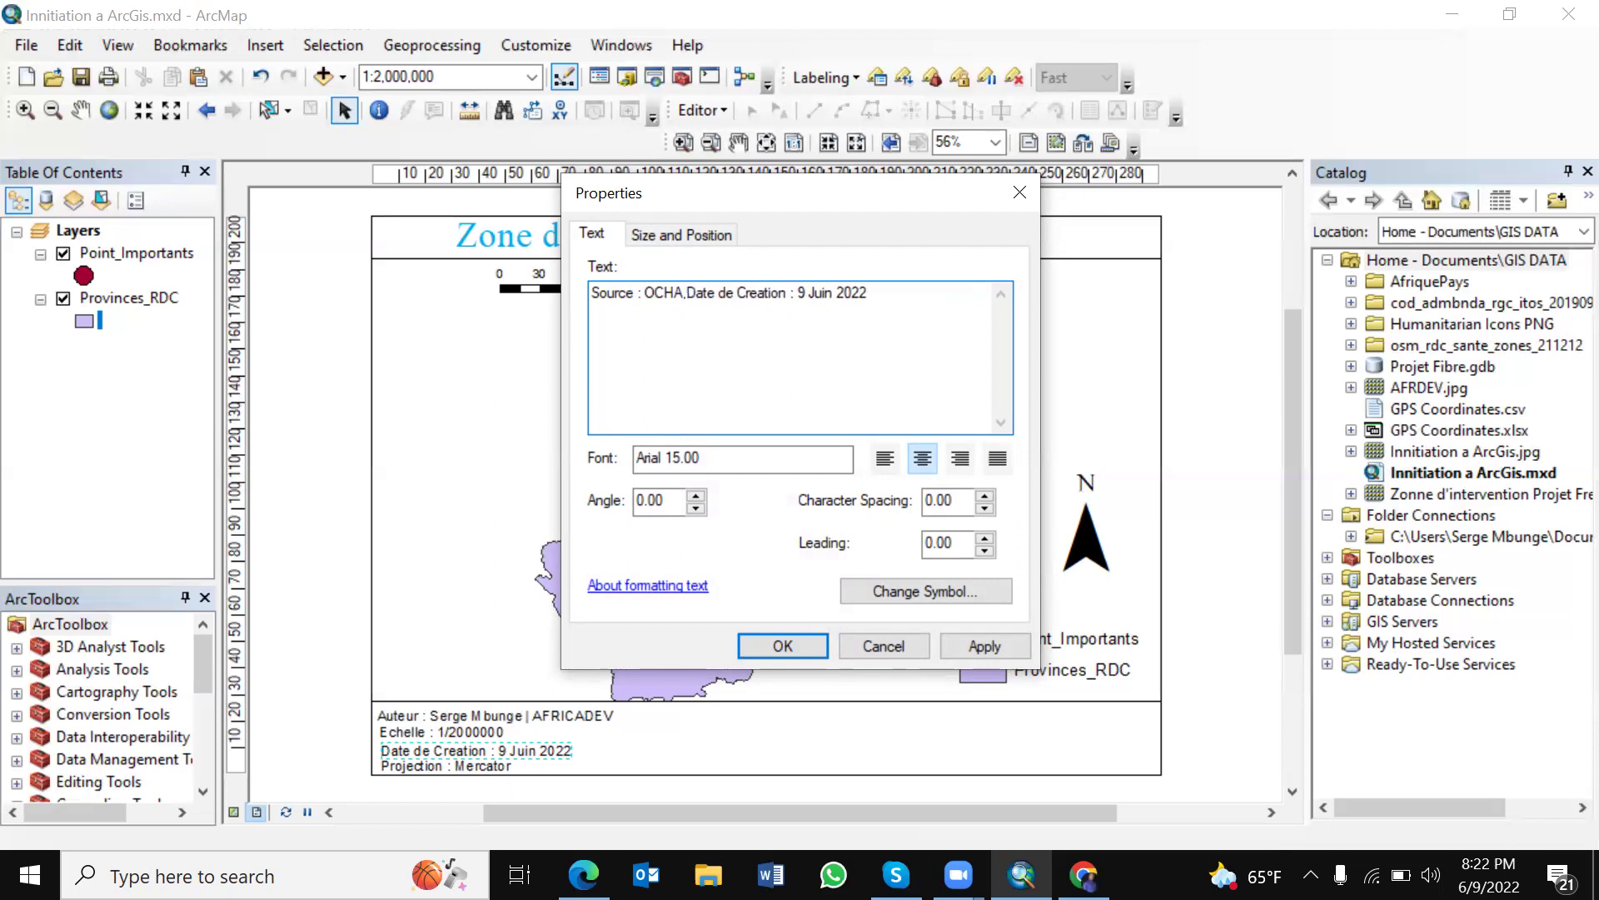
type("AFRICADEV")
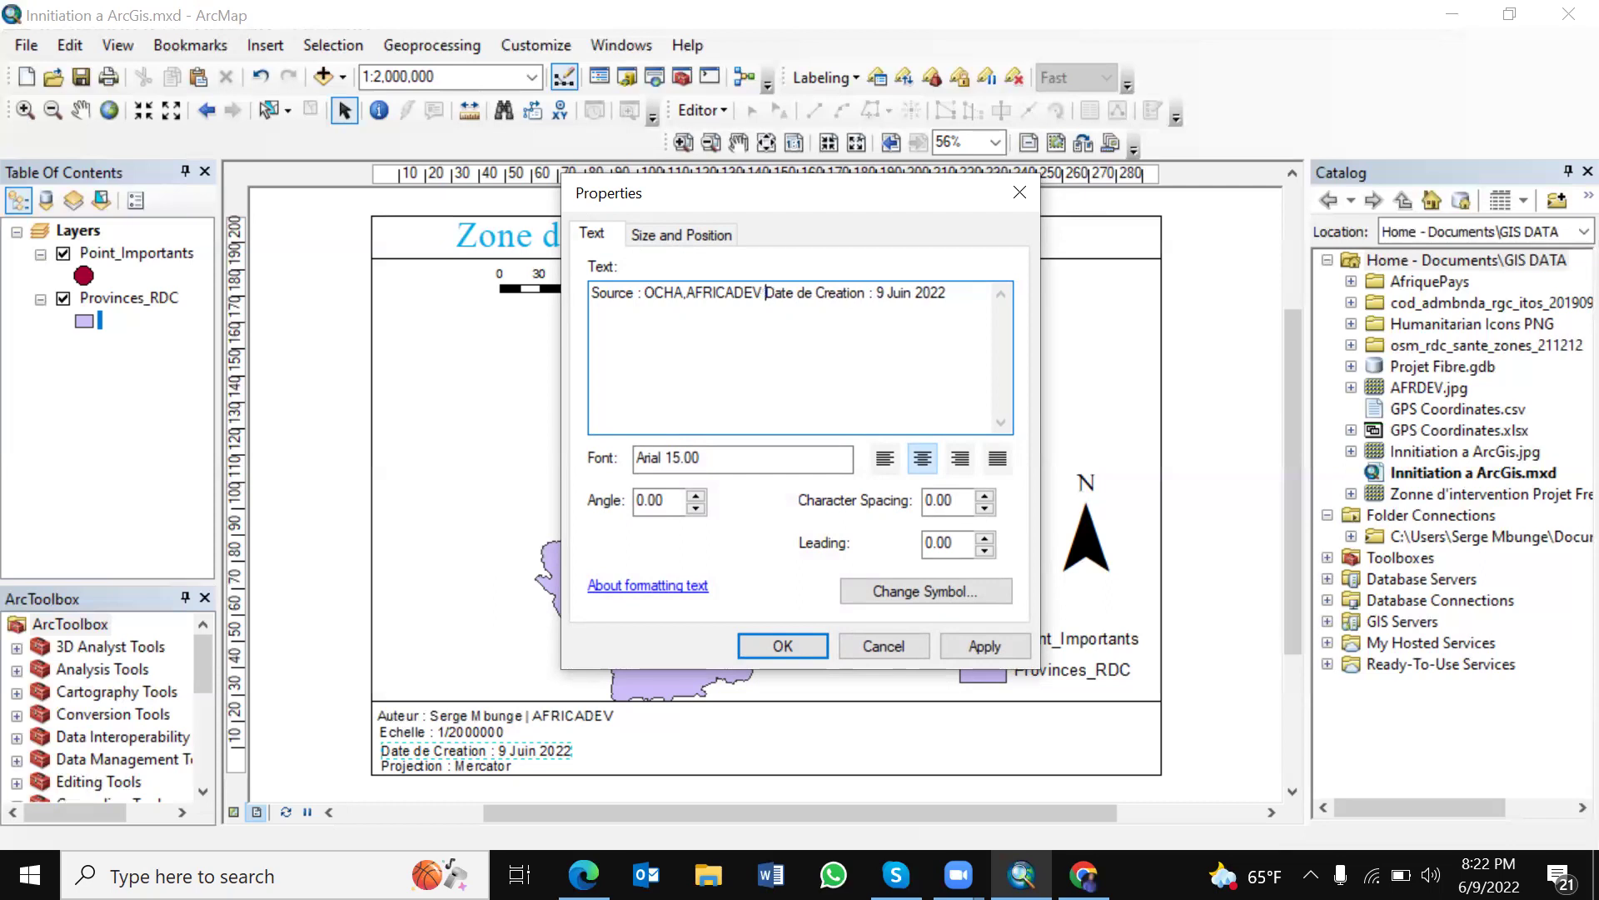
type("|")
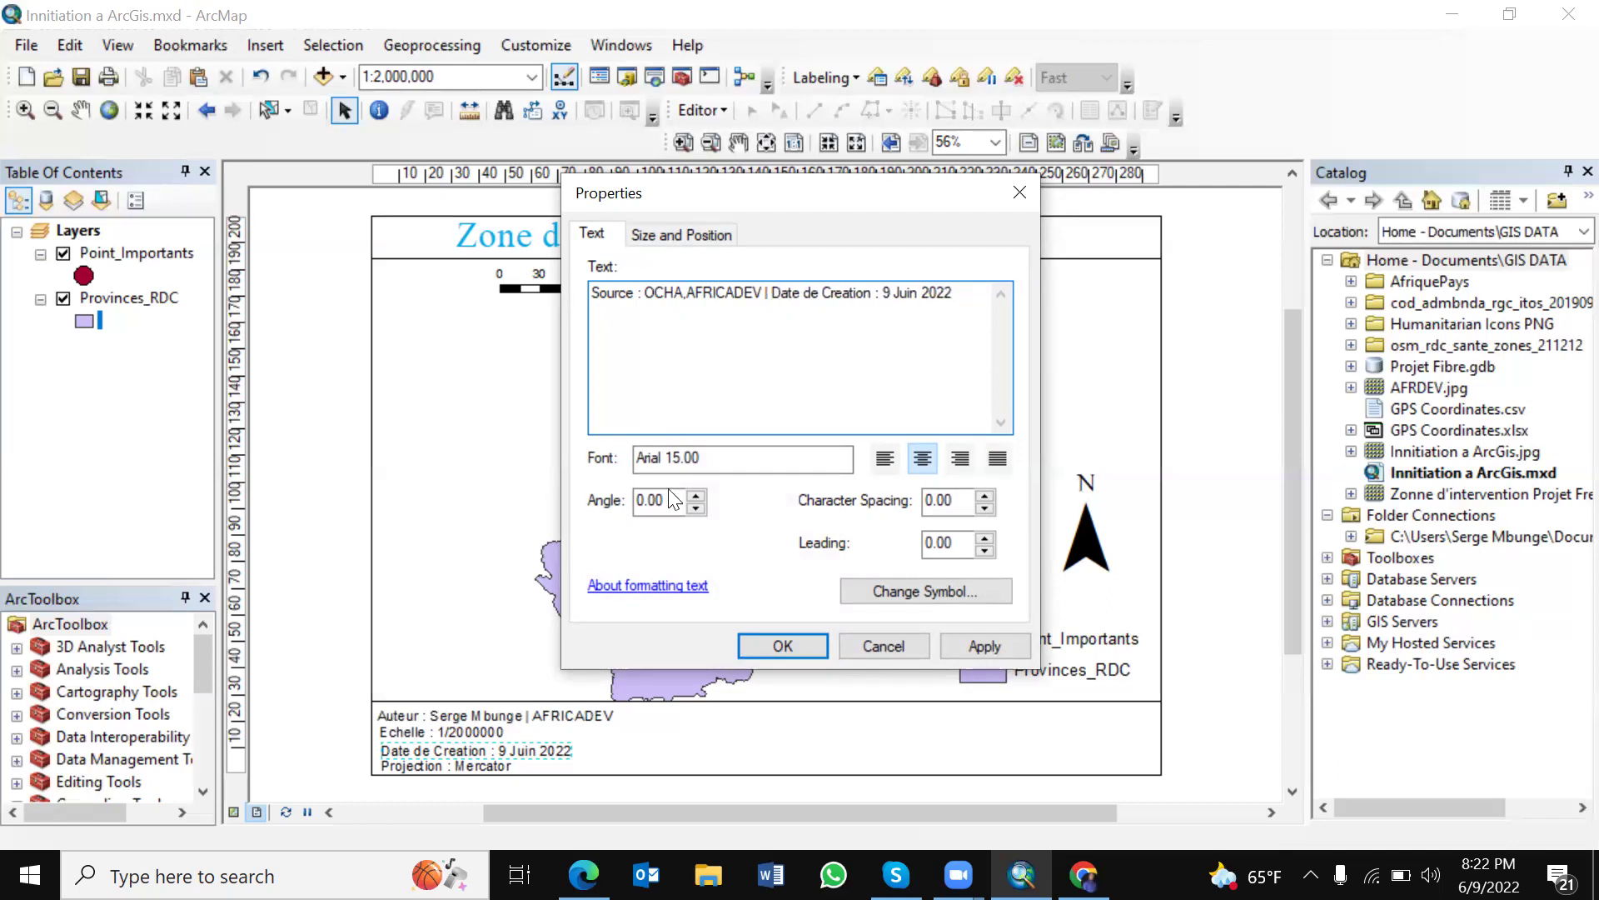
left_click(1001, 645)
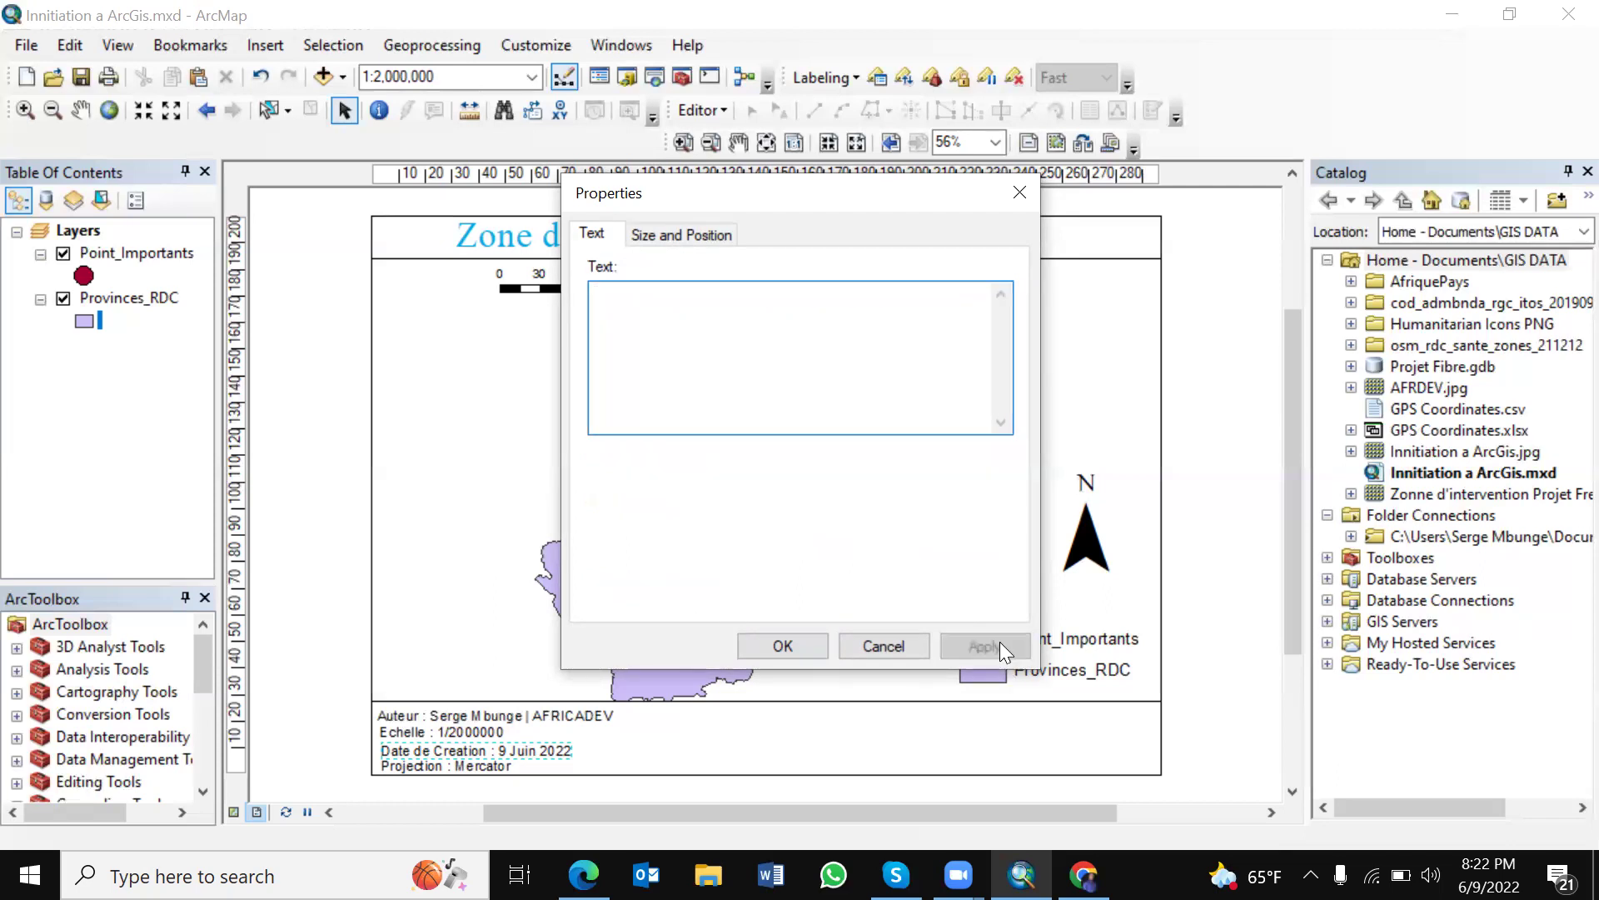
left_click(783, 646)
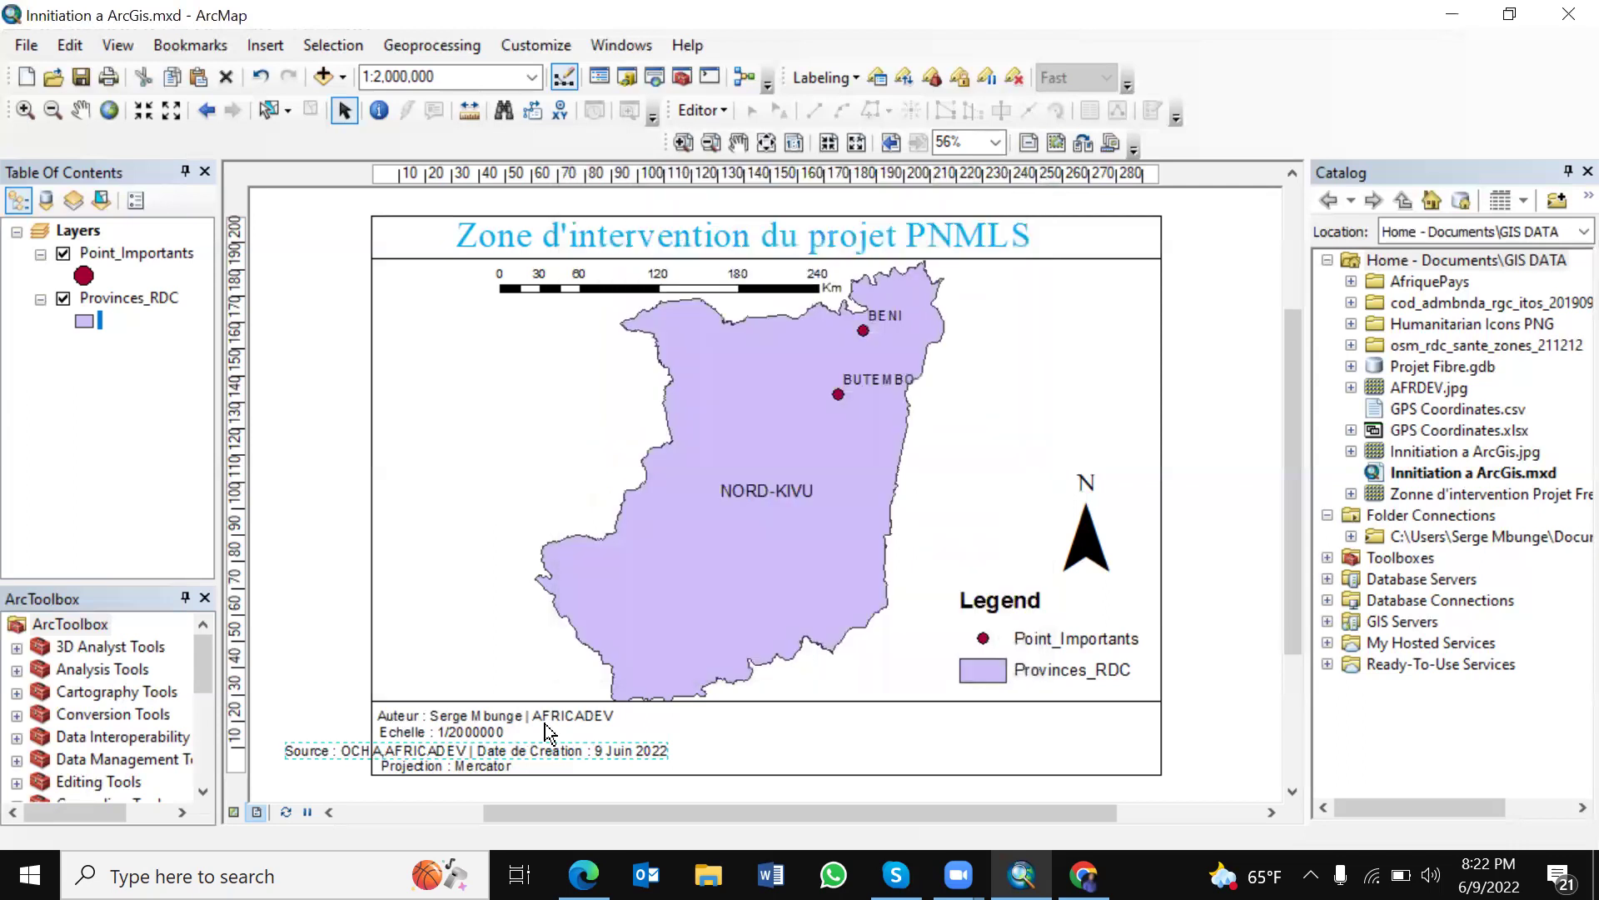
Step: Move the source and date line inside the page border, and place the scale bar beside the credits in the strip below the map
mouse_move(542, 739)
left_mouse_down()
mouse_move(631, 736)
mouse_move(538, 730)
left_mouse_up()
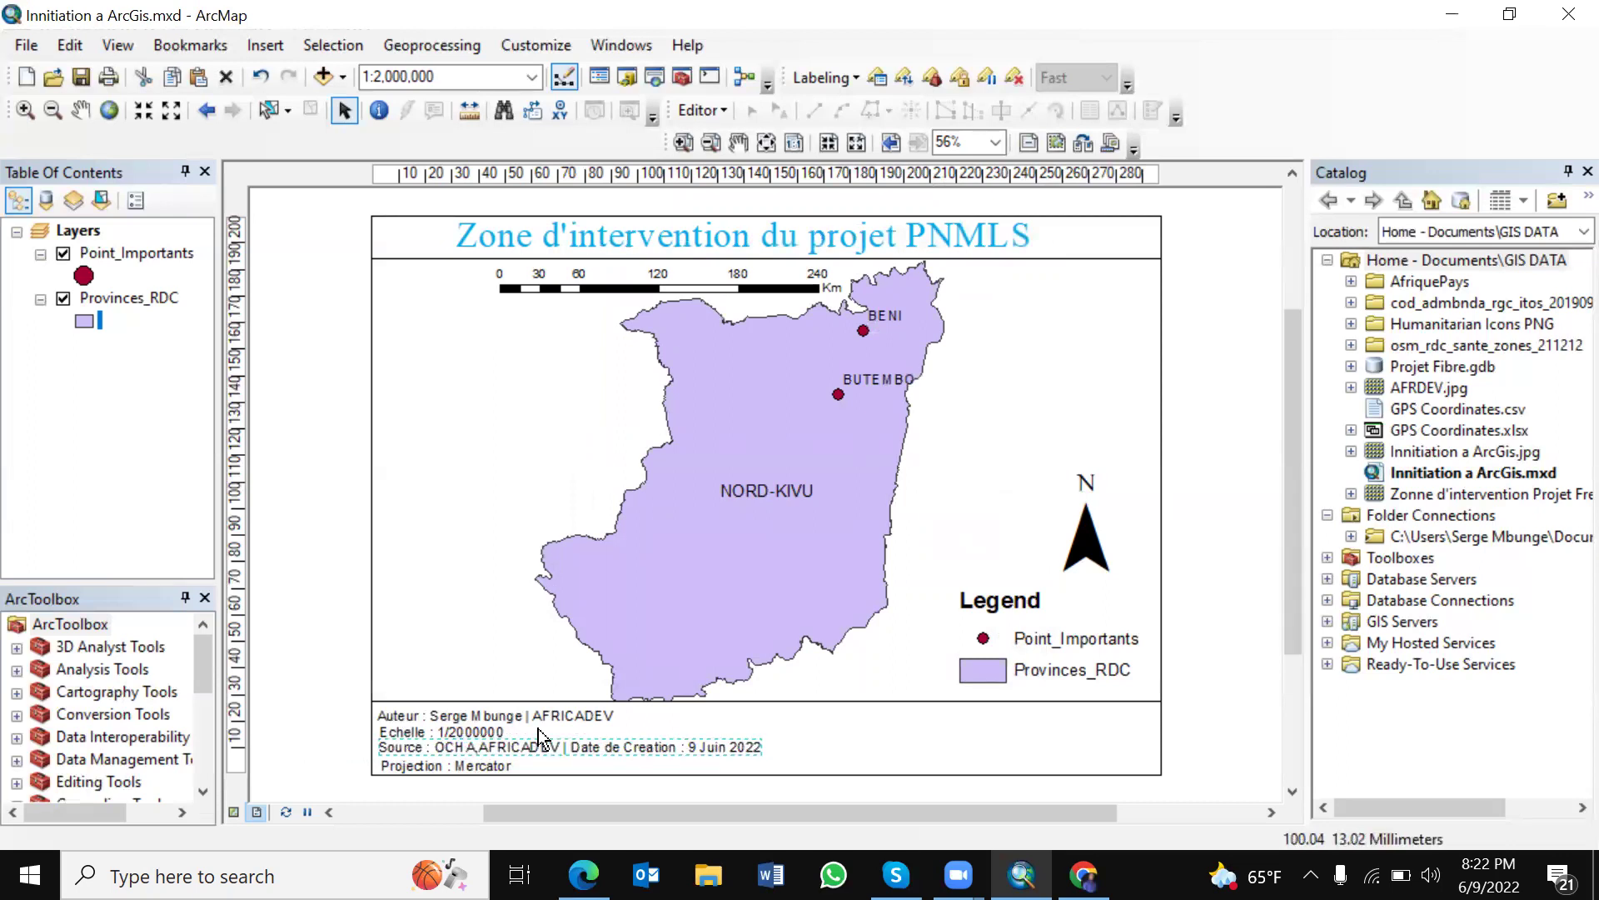
left_click(489, 528)
left_click_drag(621, 290, 876, 712)
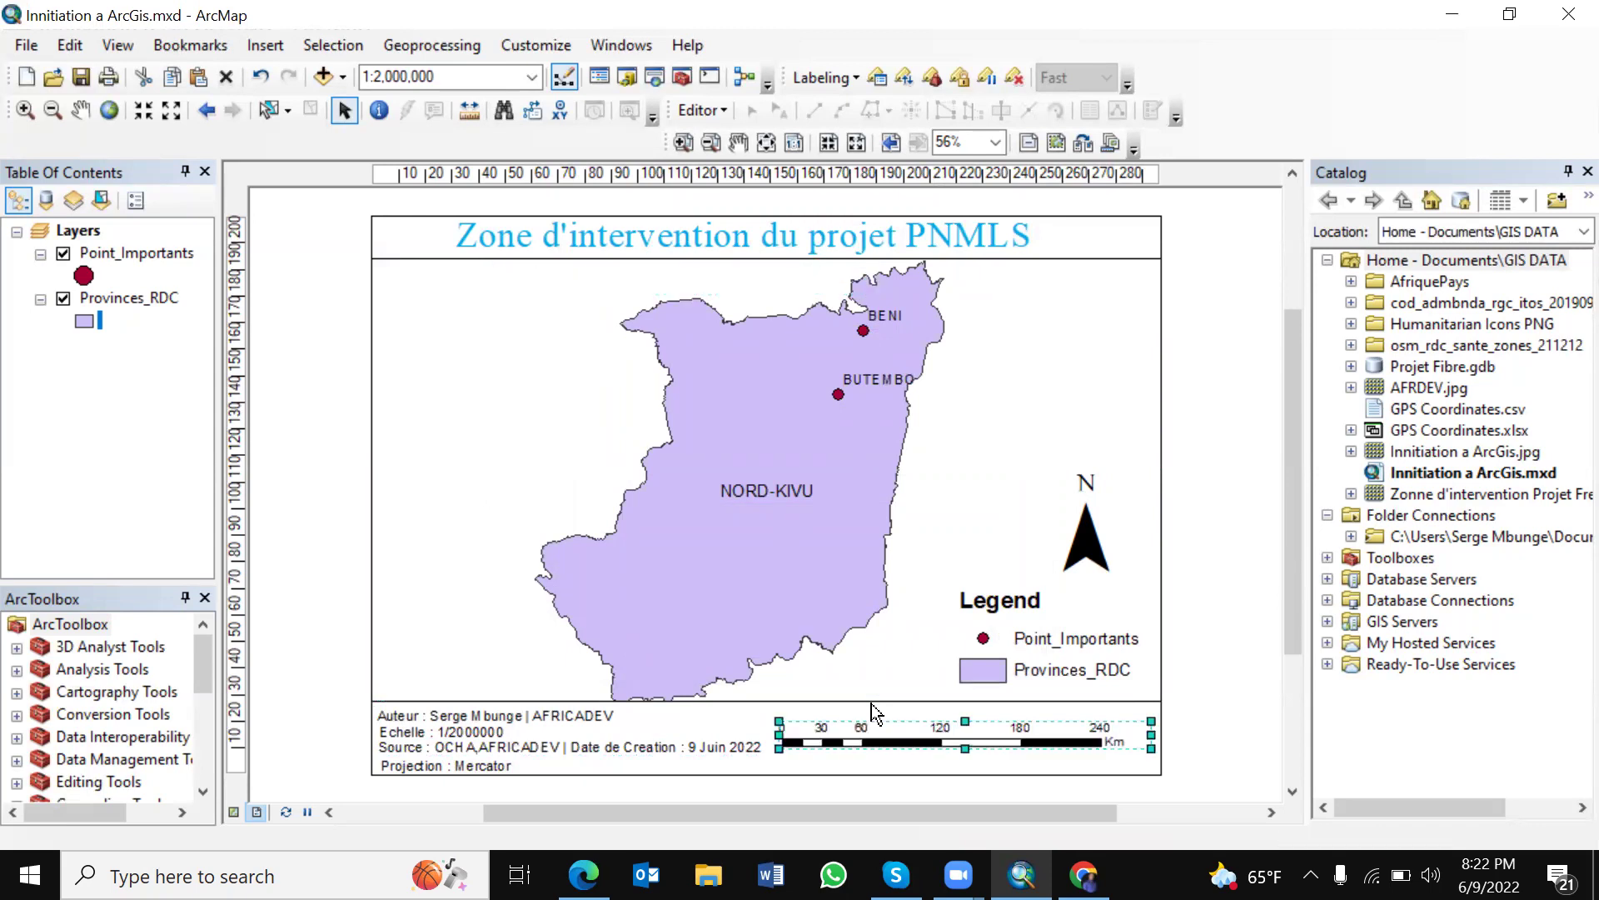
left_click(351, 435)
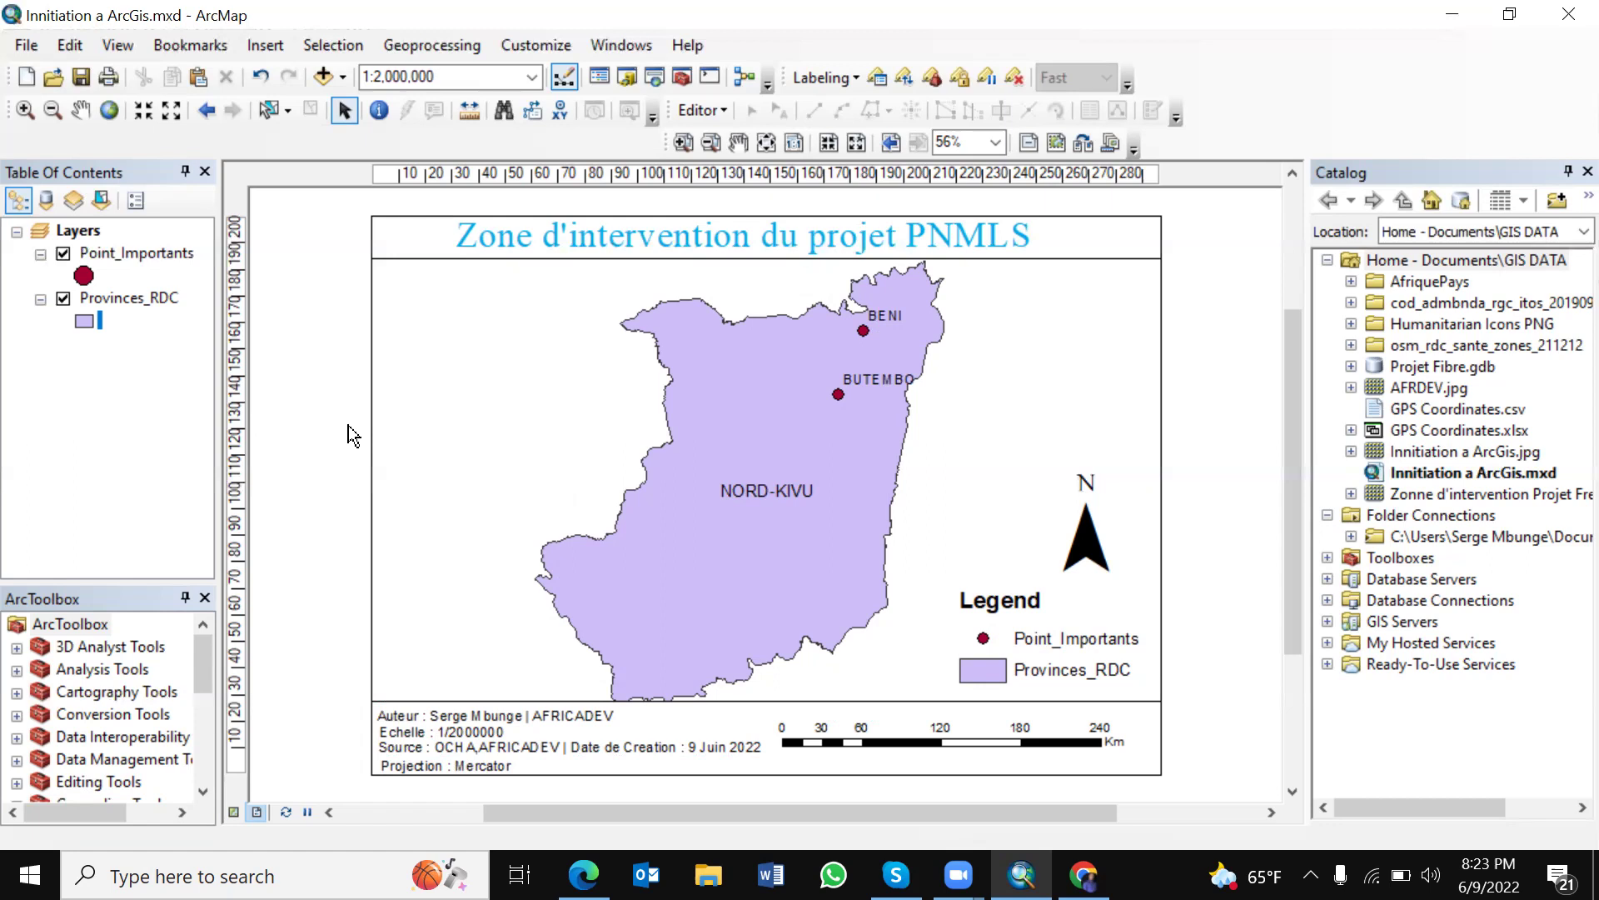
Step: Insert a neatline placed around all elements with a Sand background
left_click(274, 47)
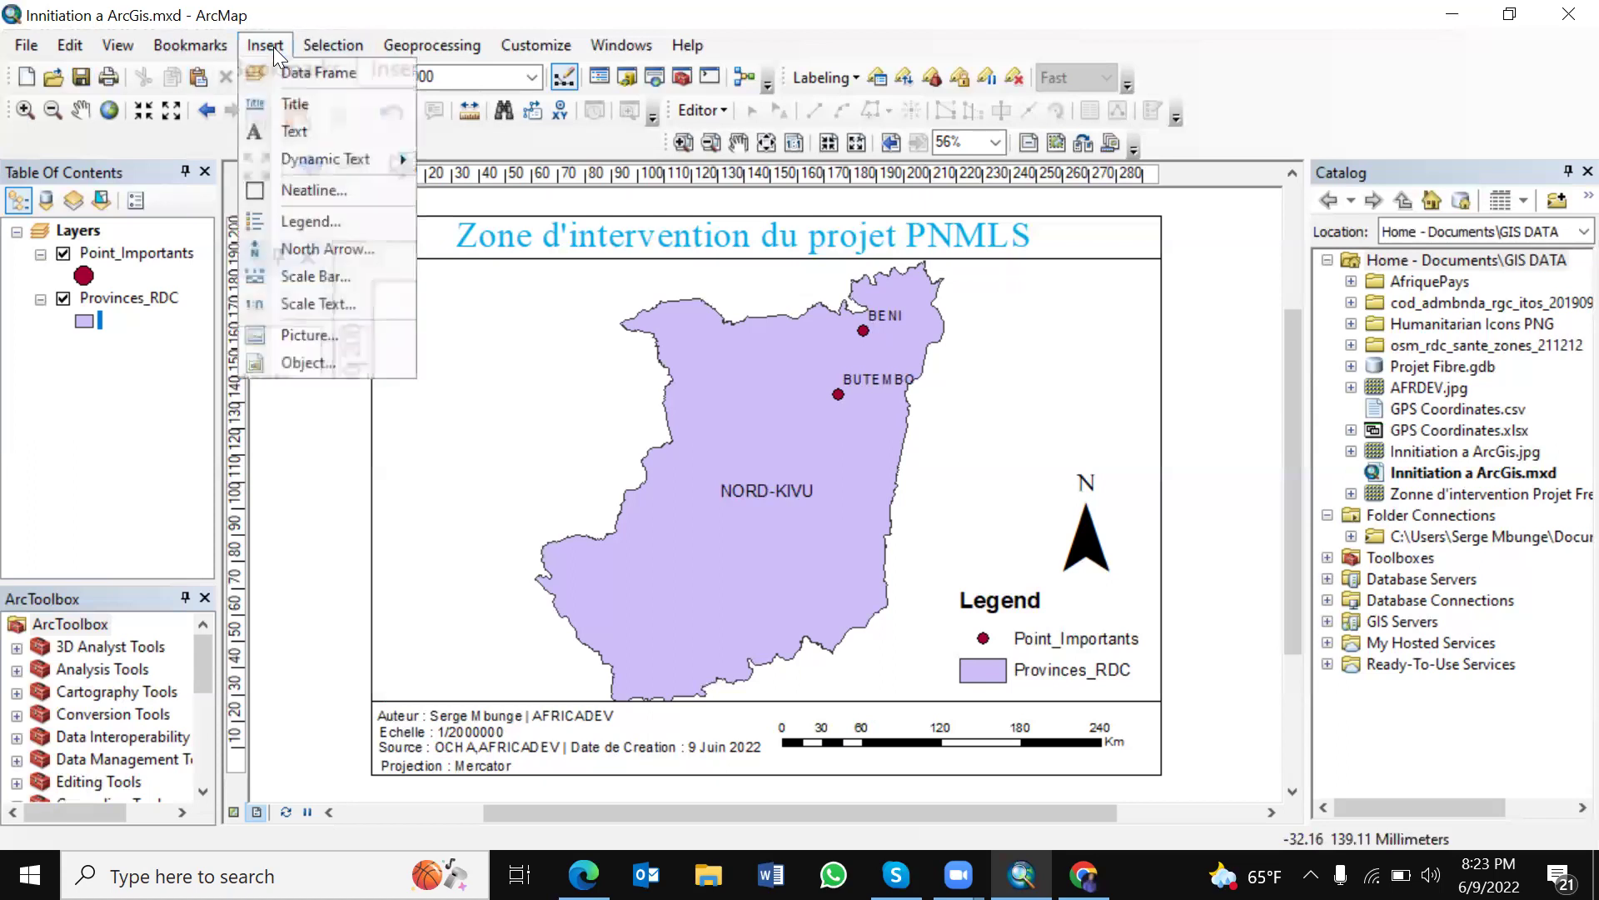
left_click(316, 190)
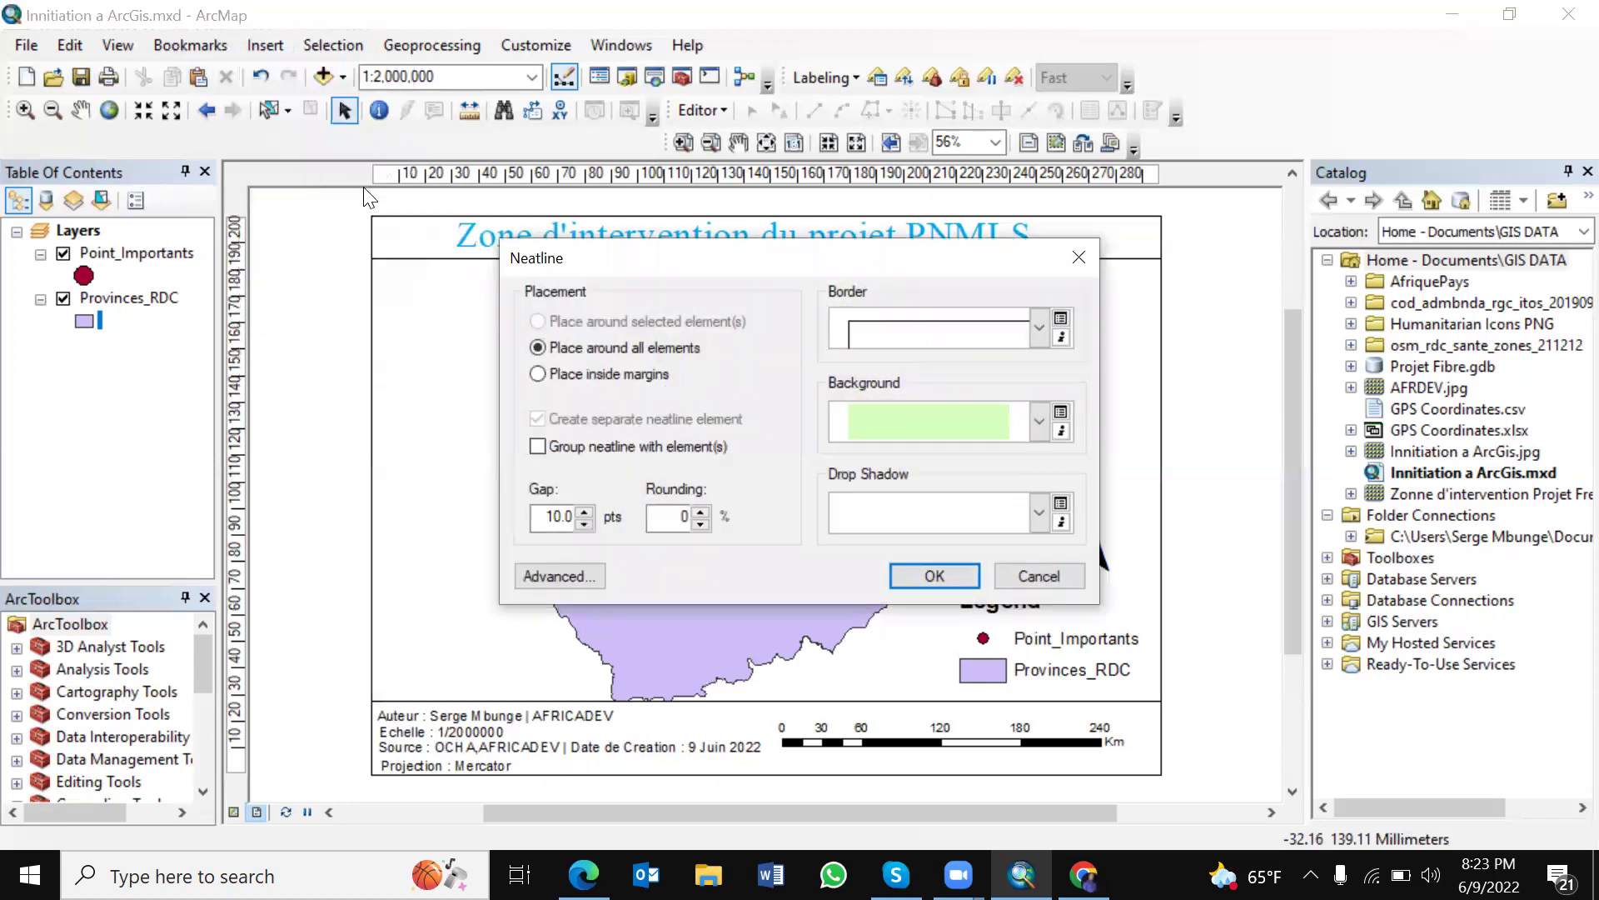
left_click(537, 348)
left_click(1034, 420)
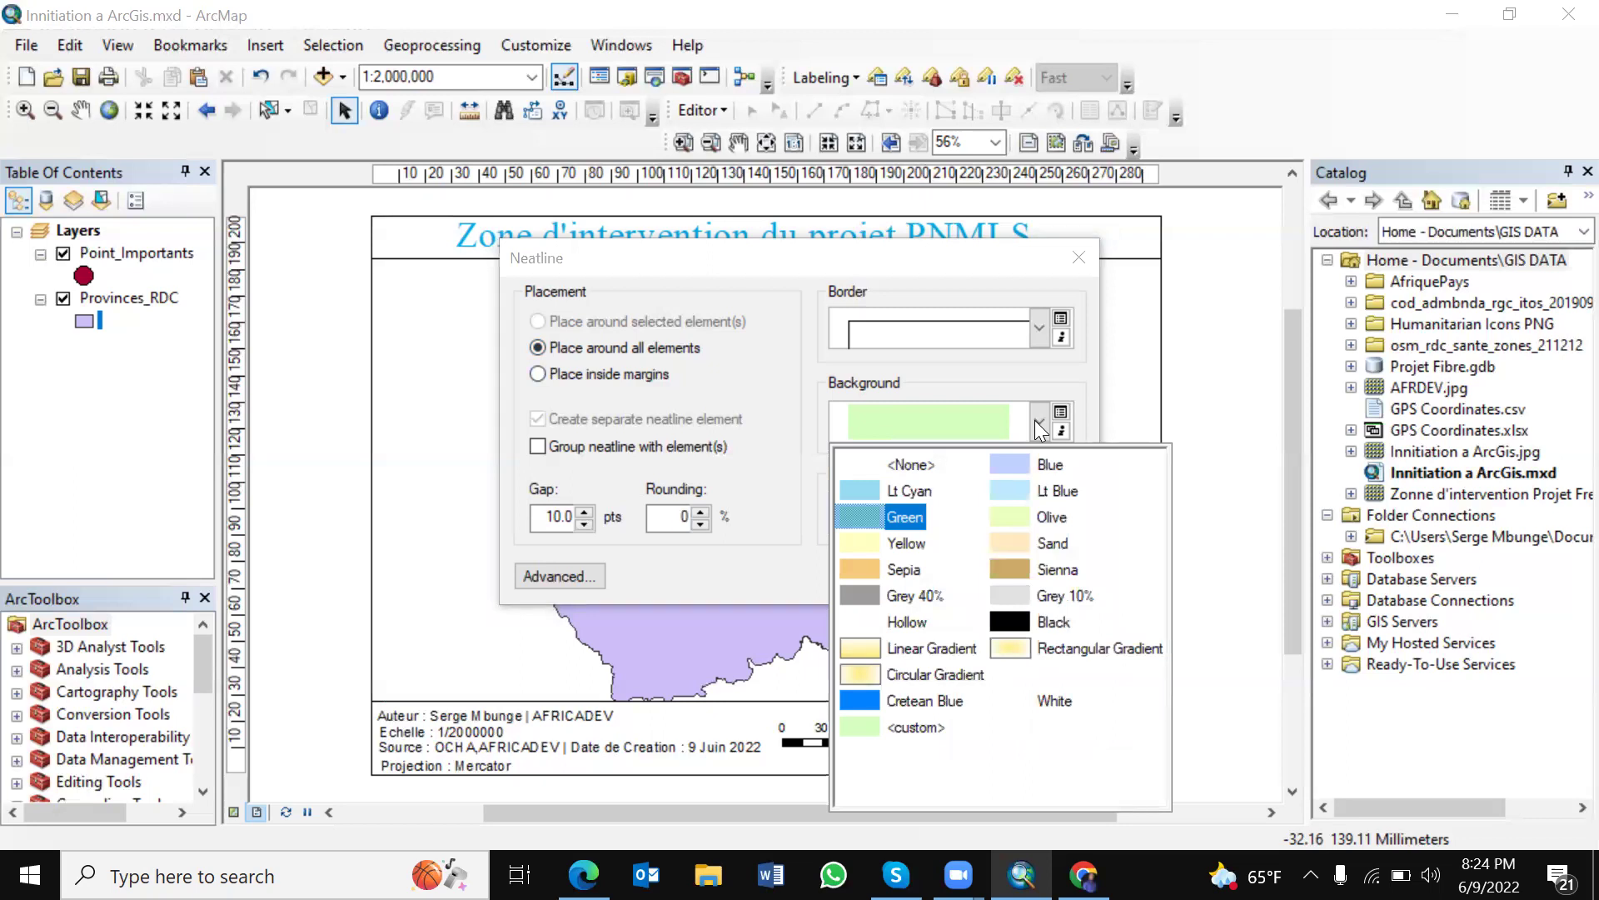
left_click(1008, 542)
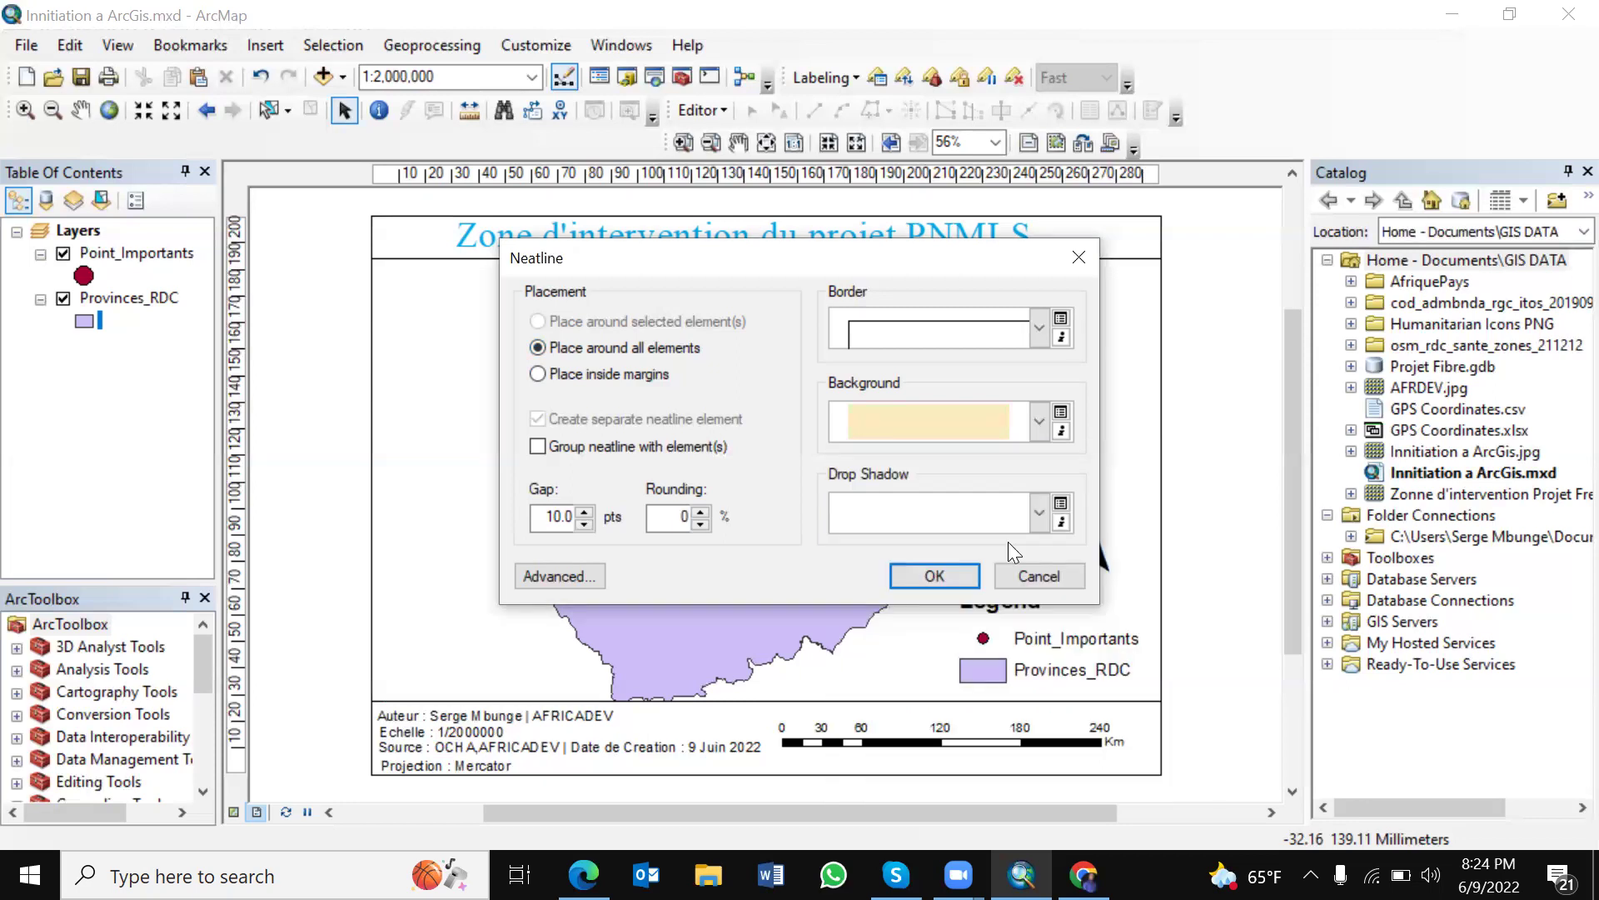
left_click(944, 577)
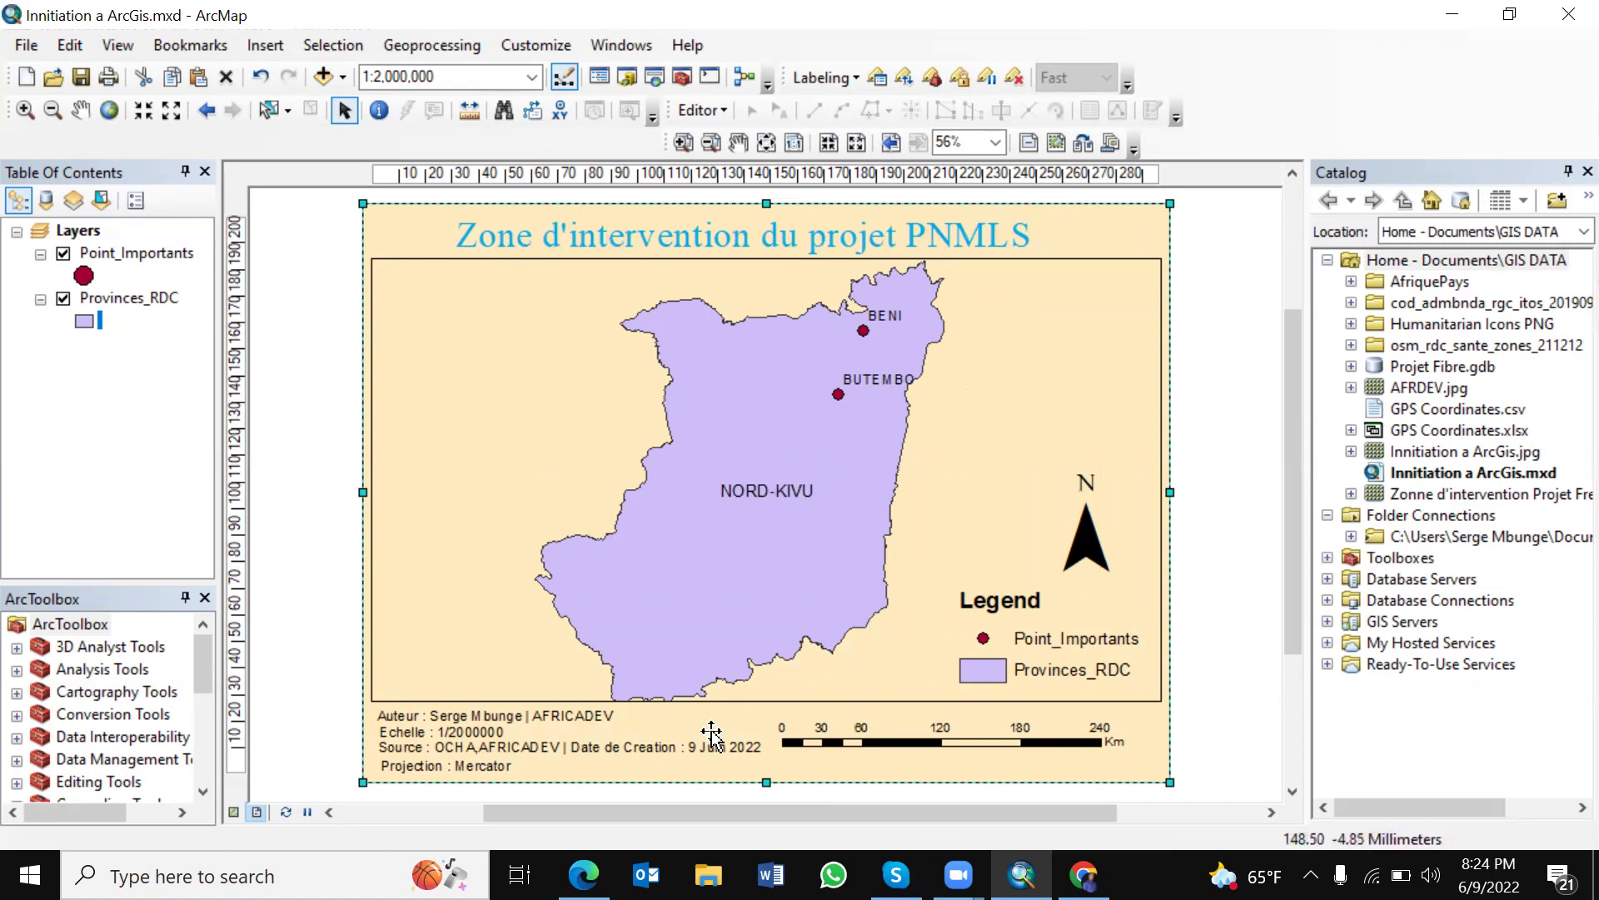
Step: Shrink the neatline to a band behind the title, aligning its lower and side edges with the title frame, and clear the selection
left_click_drag(712, 733, 718, 265)
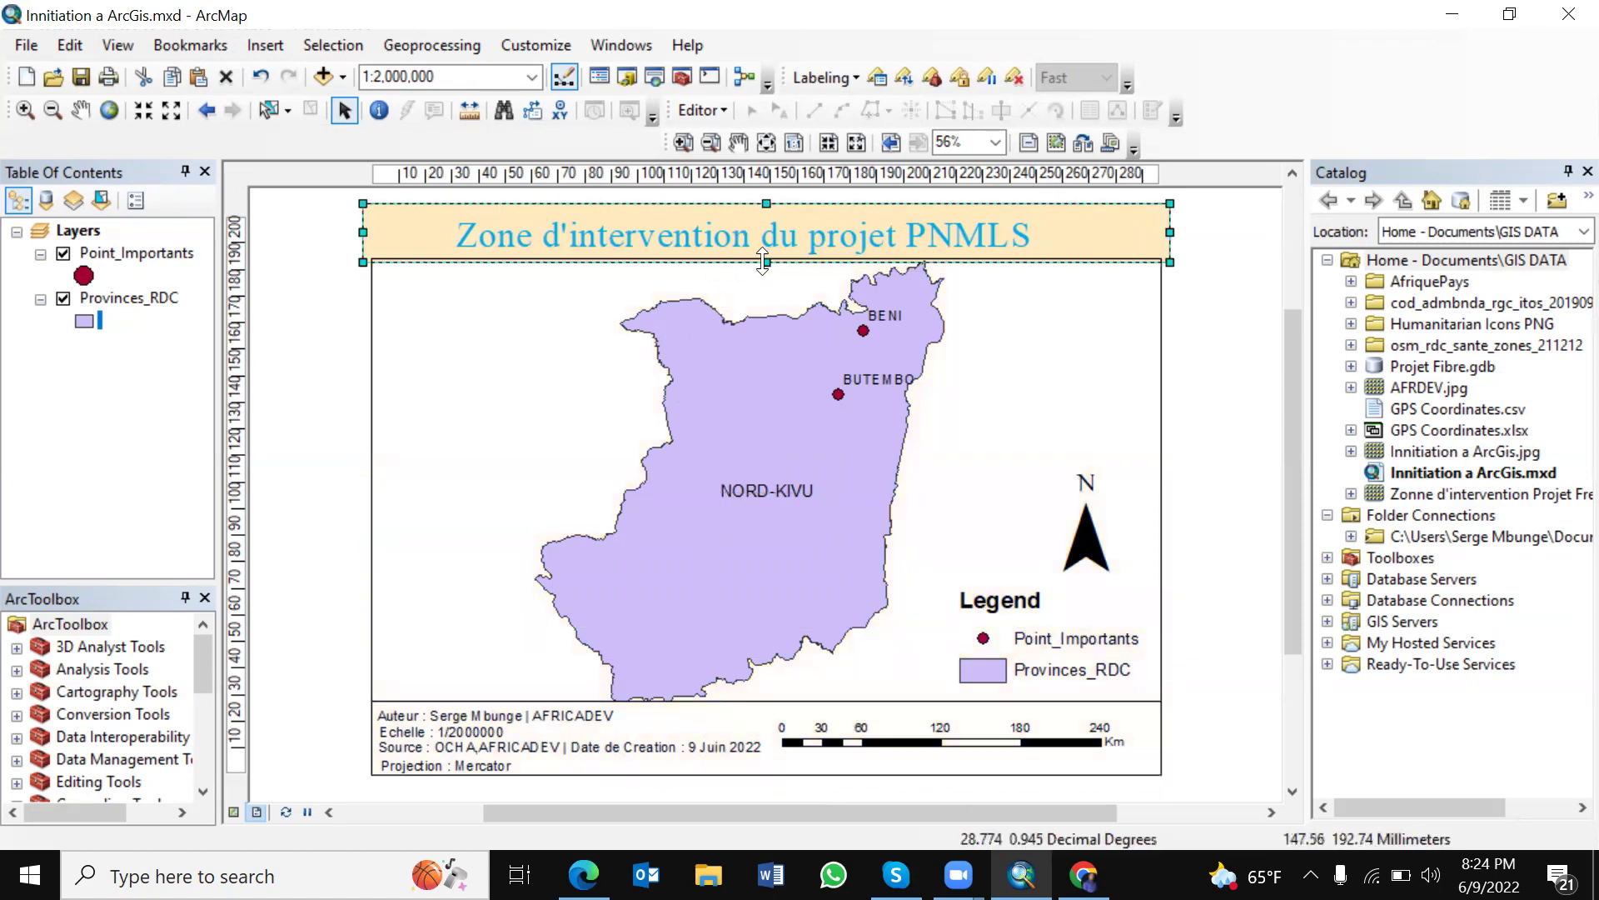
left_click_drag(762, 261, 763, 259)
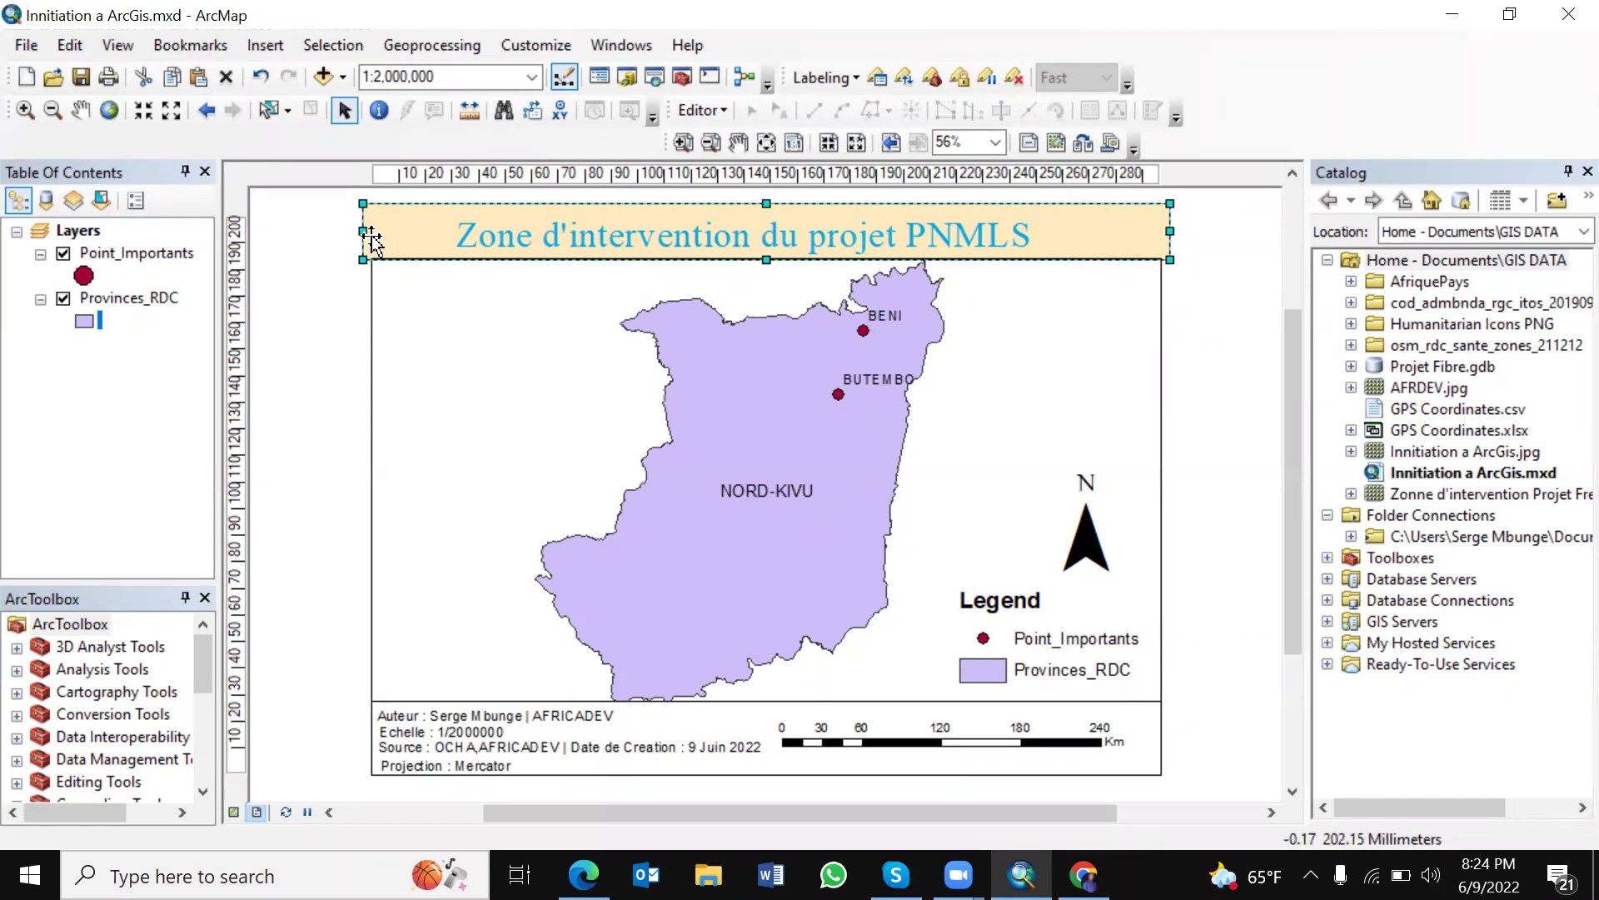
left_click_drag(367, 233, 371, 232)
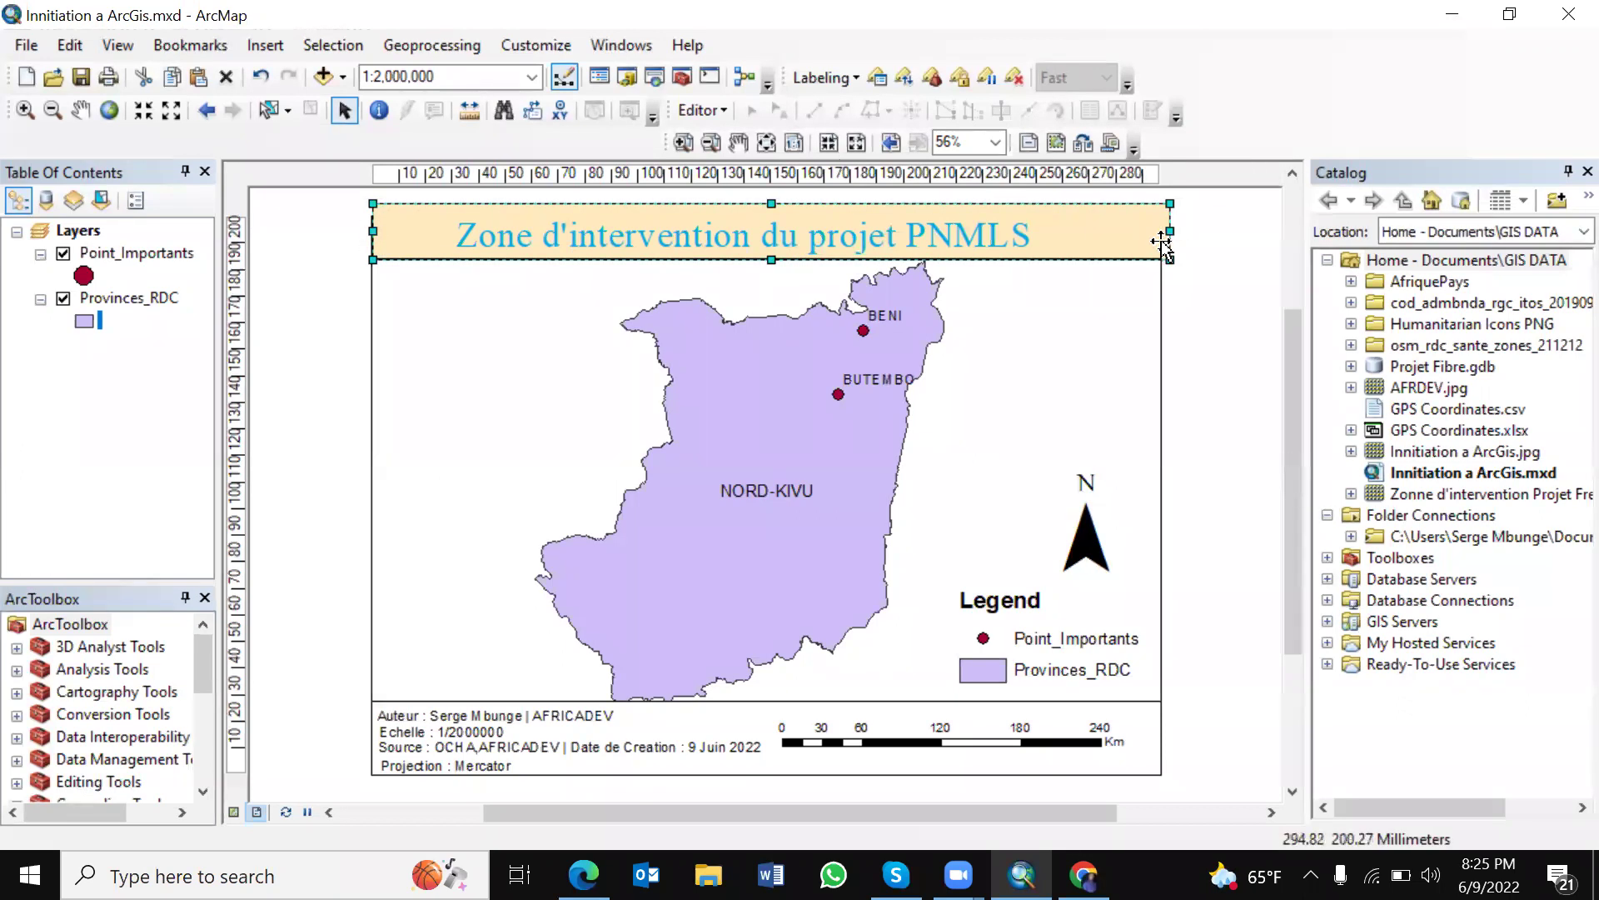
left_click_drag(1171, 234, 1161, 235)
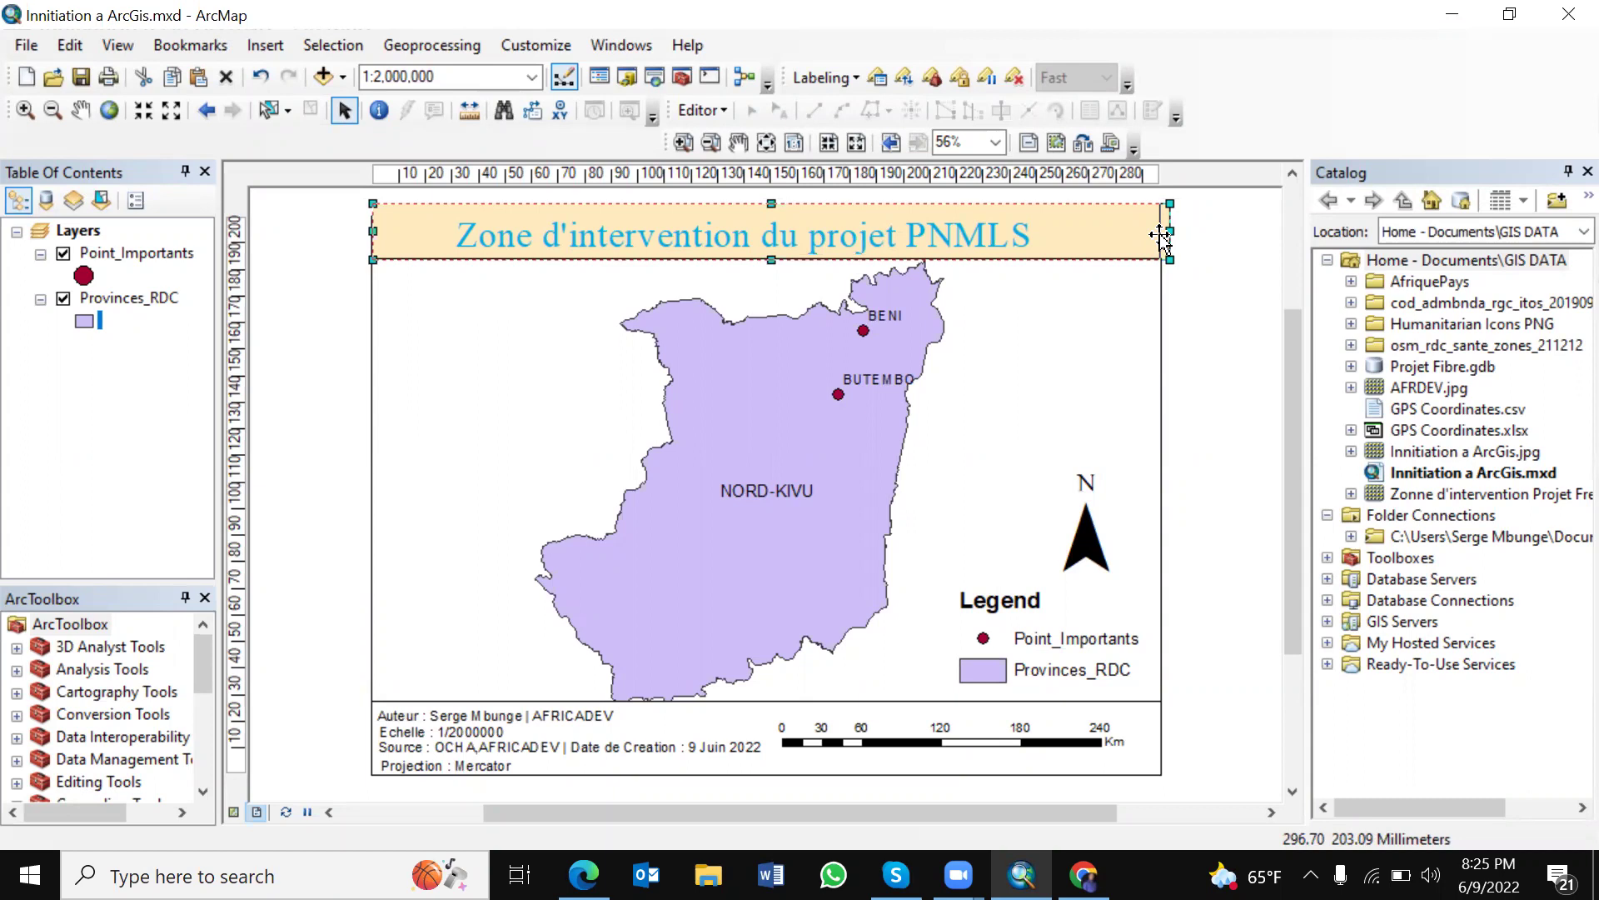
left_click_drag(1161, 235, 1160, 236)
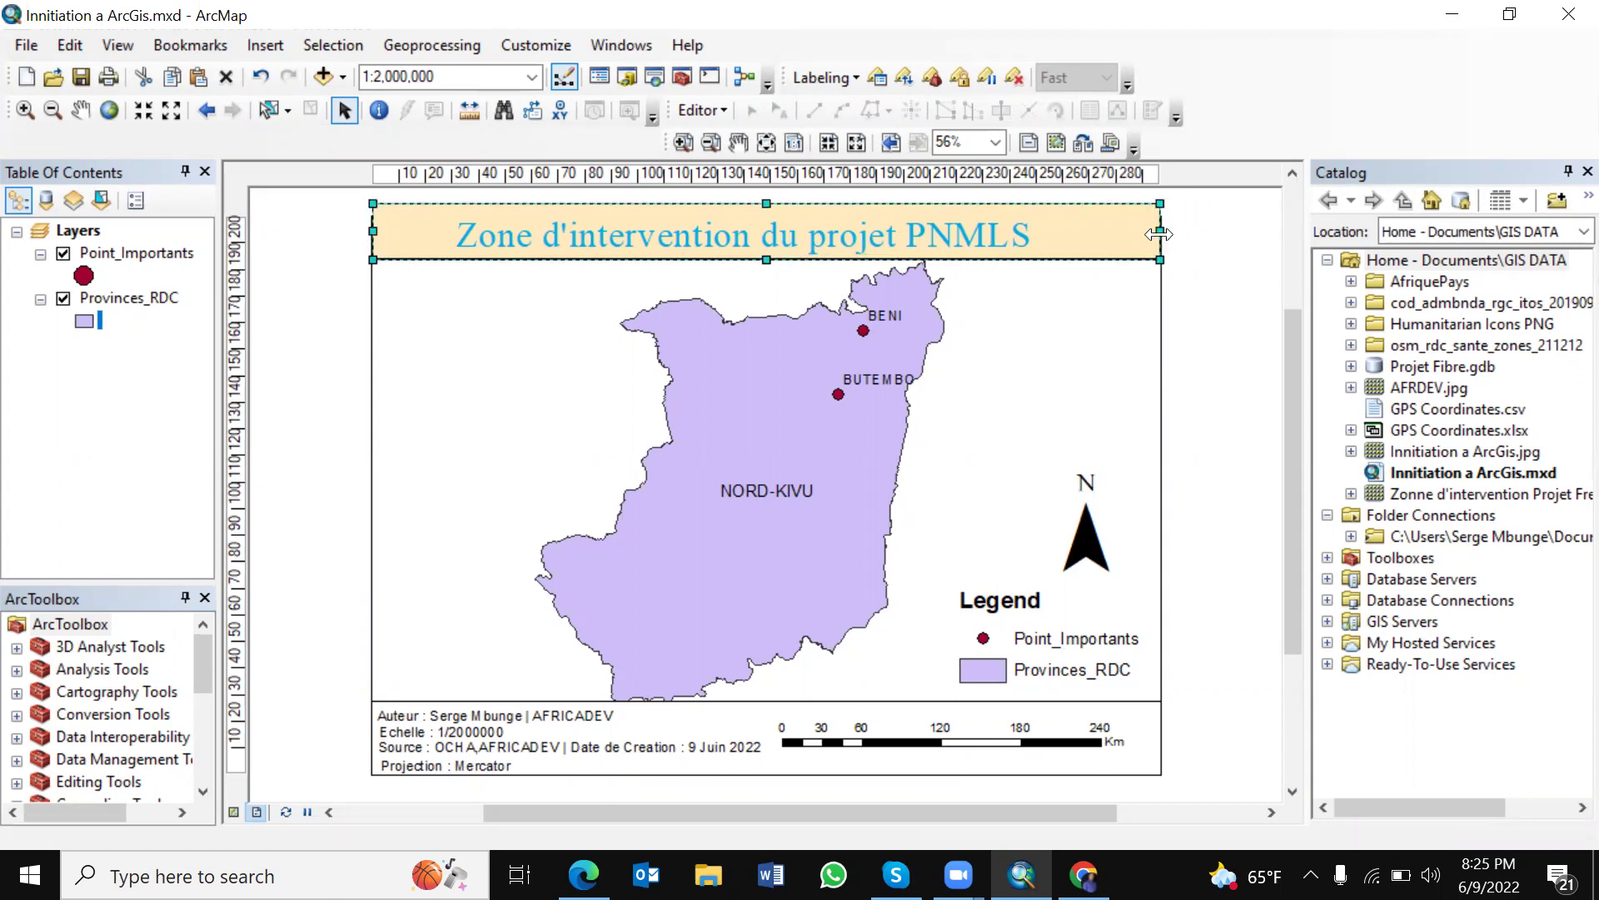
left_click(1117, 246)
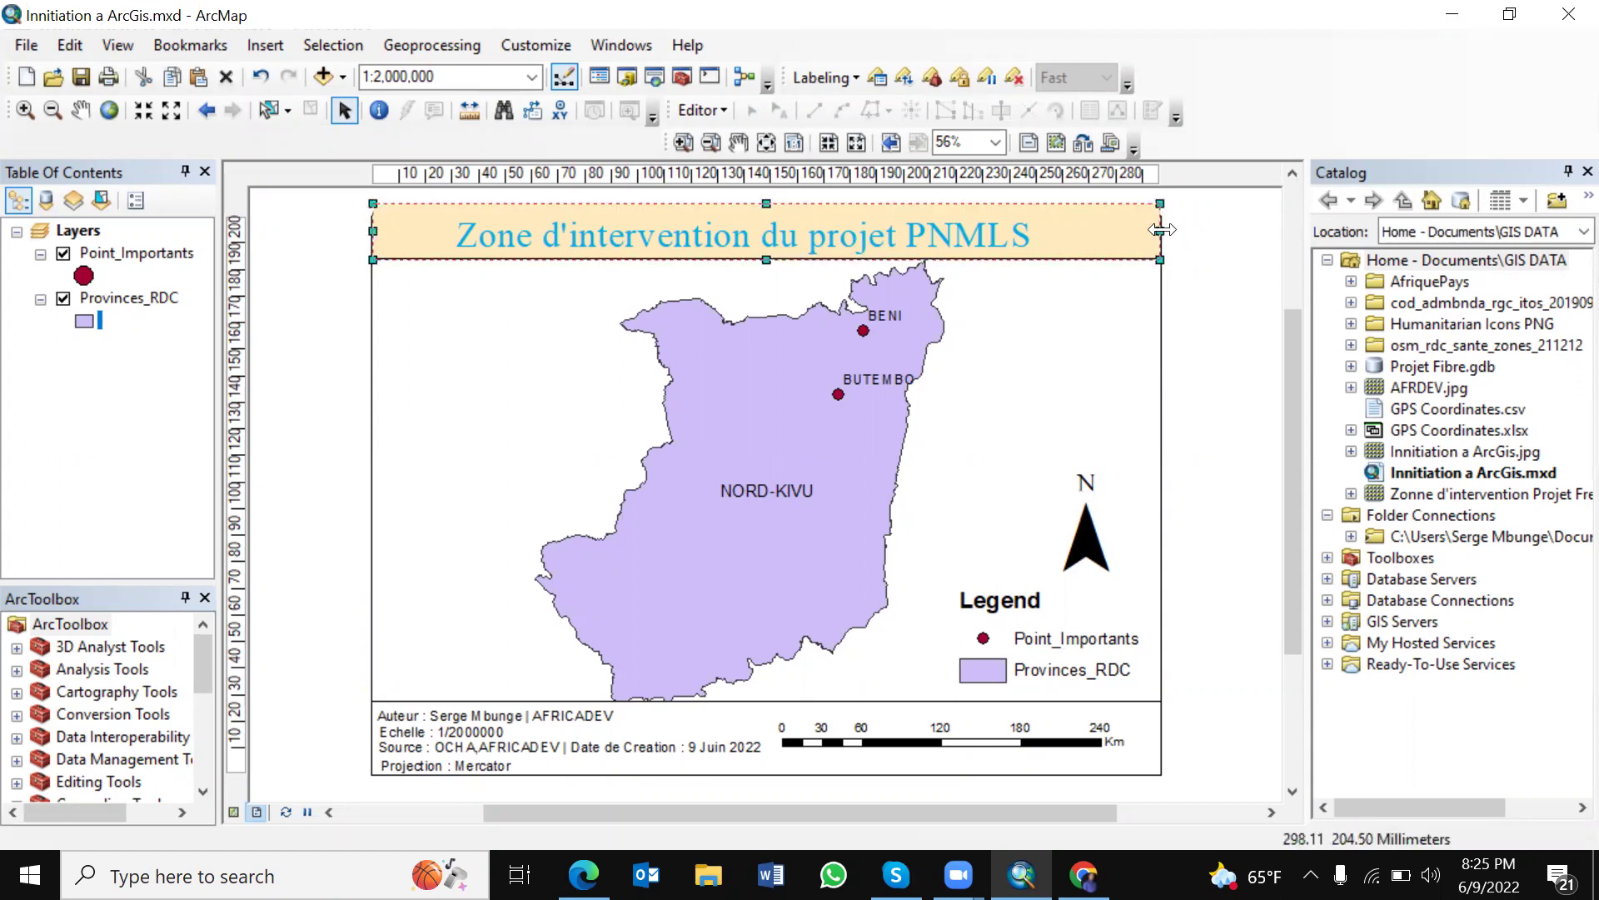
left_click_drag(1162, 229, 1165, 230)
left_click(1204, 251)
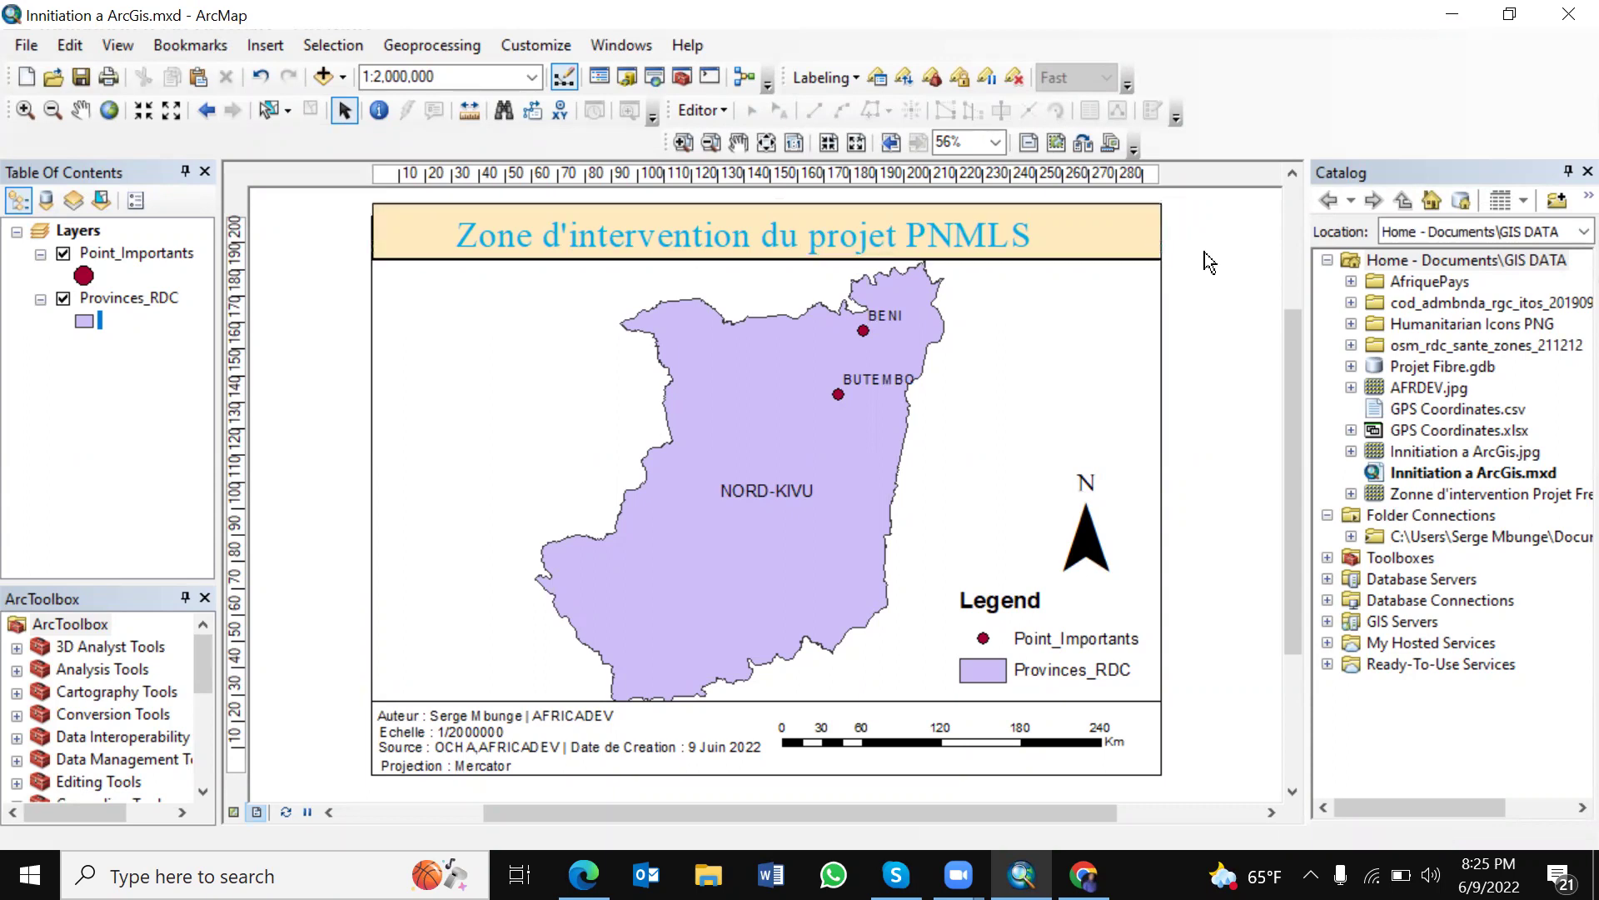
Step: Lower the sand band's upper edge to match the top of the page frame, and clear the selection
left_click(1018, 215)
left_click(1081, 206)
left_click_drag(770, 199, 769, 217)
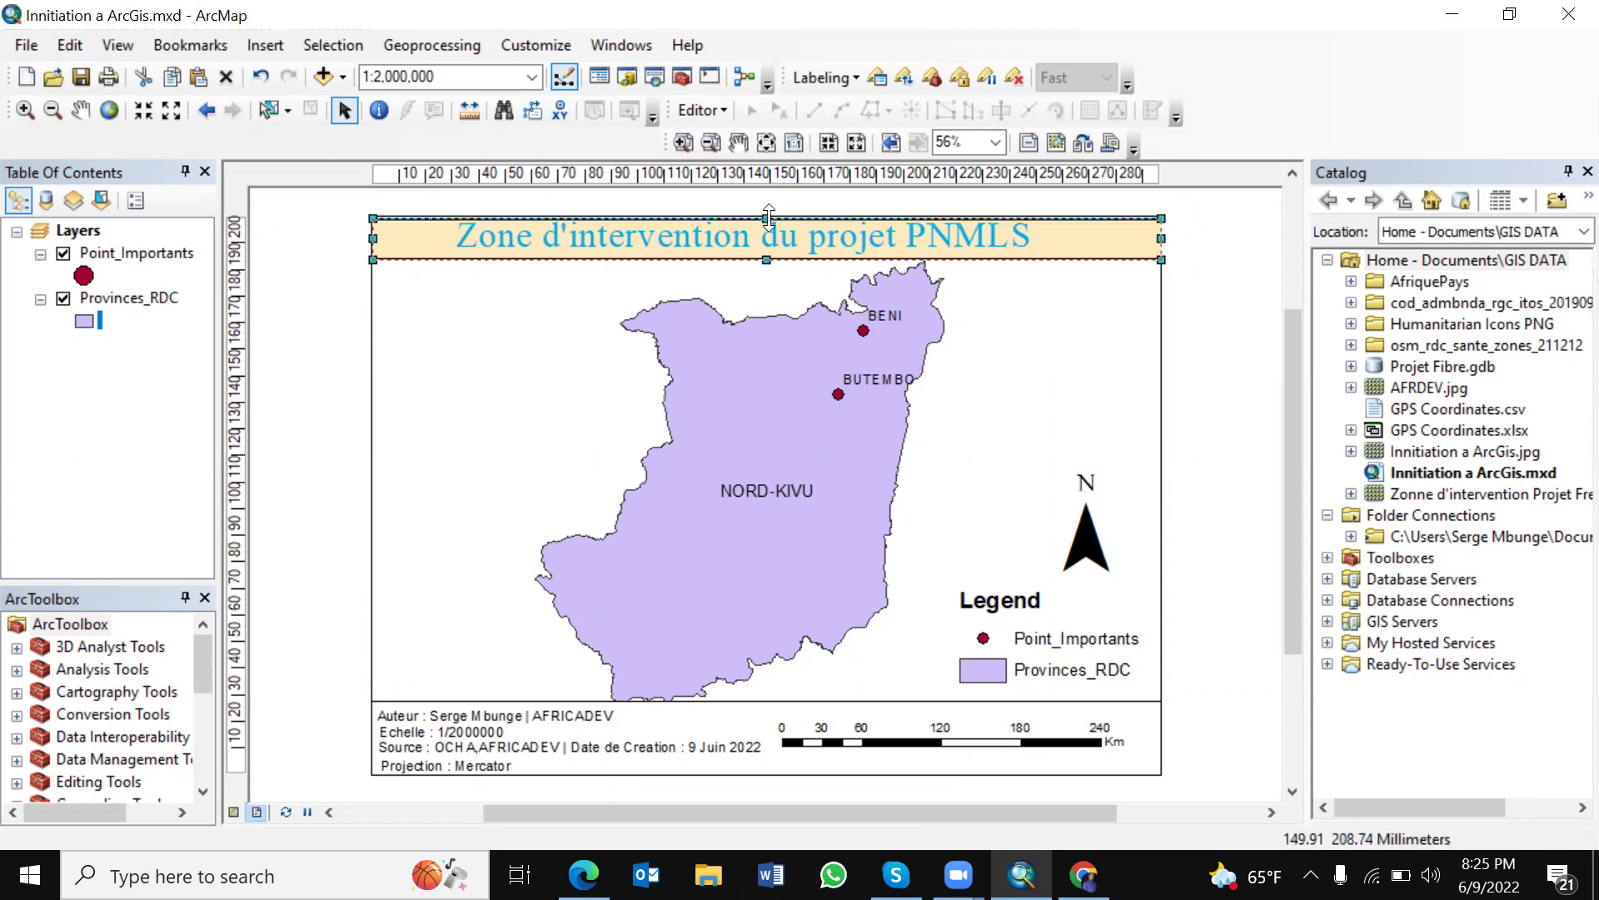
left_click_drag(769, 214, 768, 213)
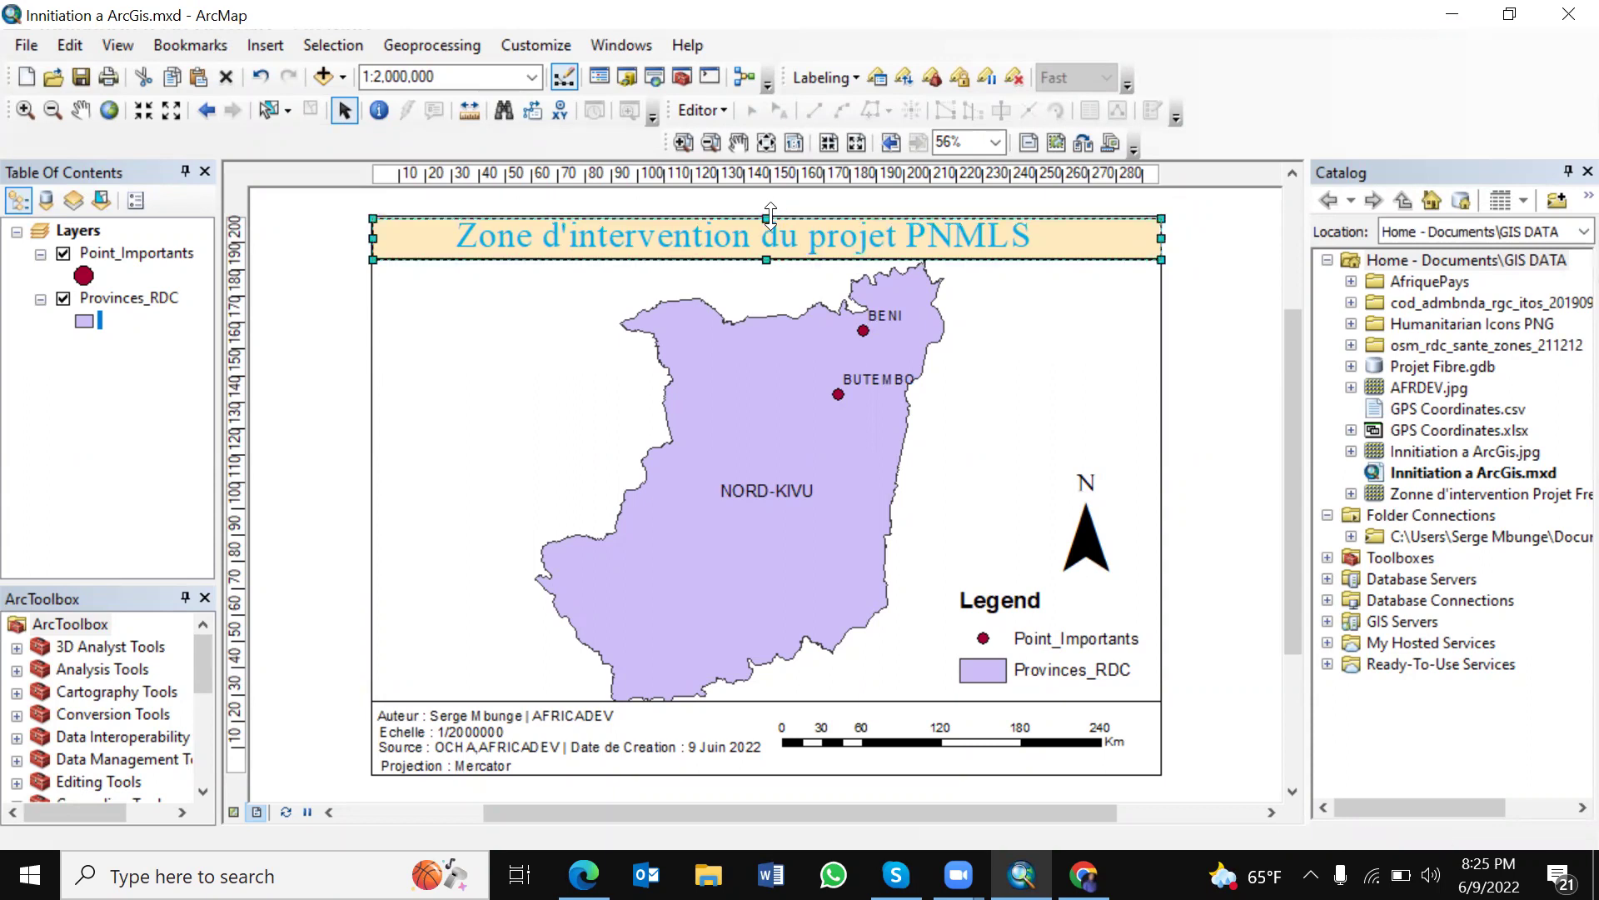
left_click(1225, 322)
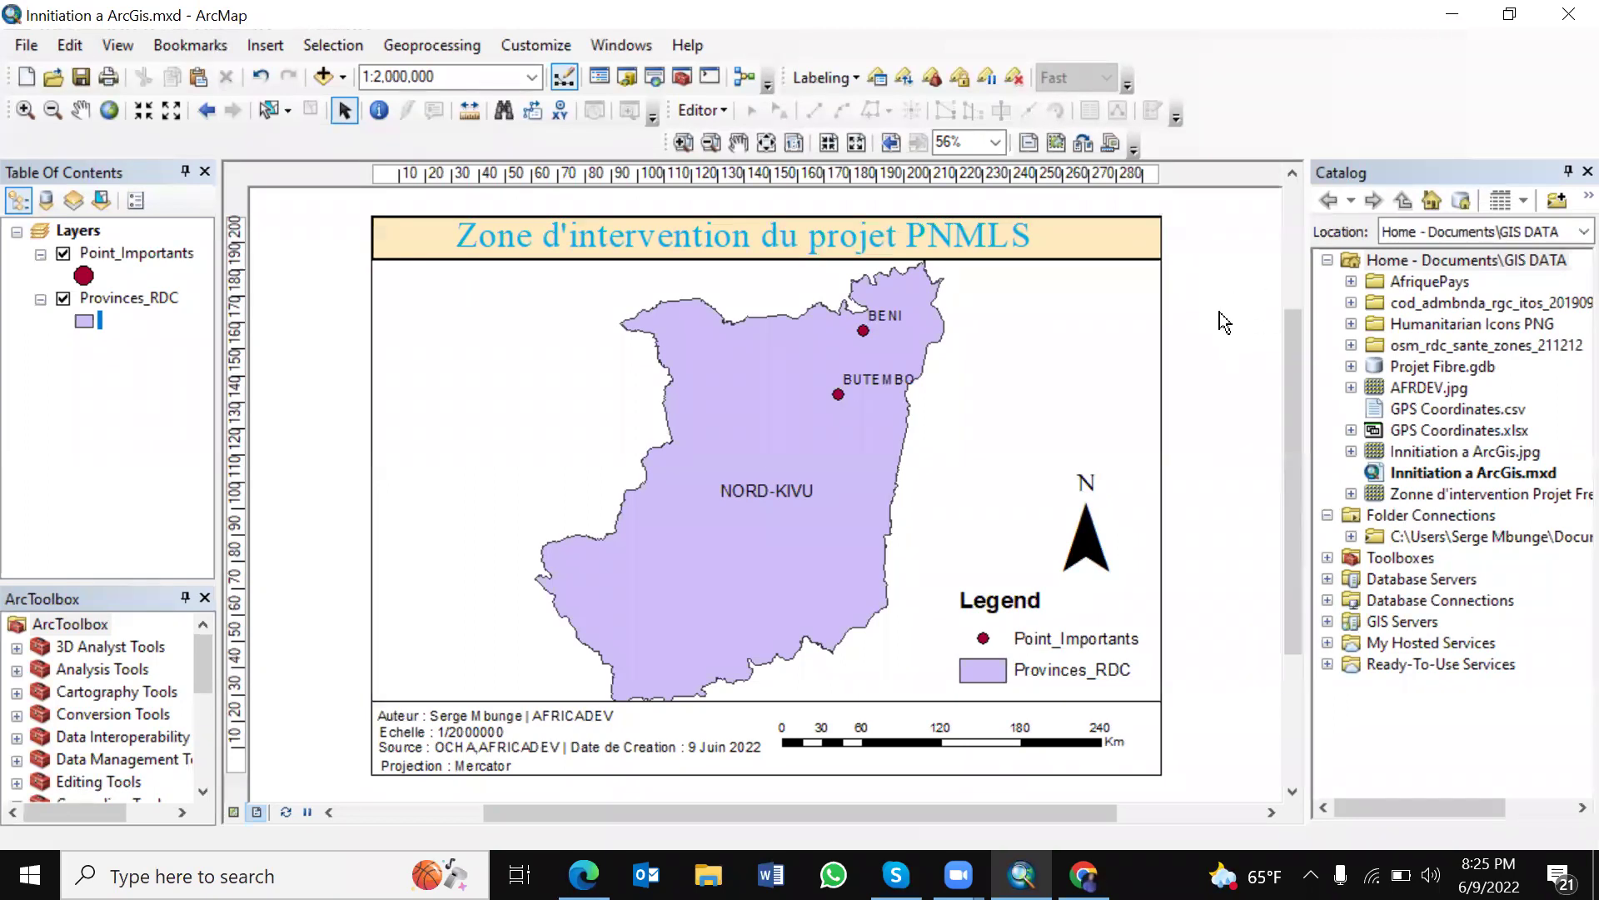
Step: Duplicate the title's sand band onto the credits strip and stretch the copy to fill the strip down to the page border
left_click(1135, 246)
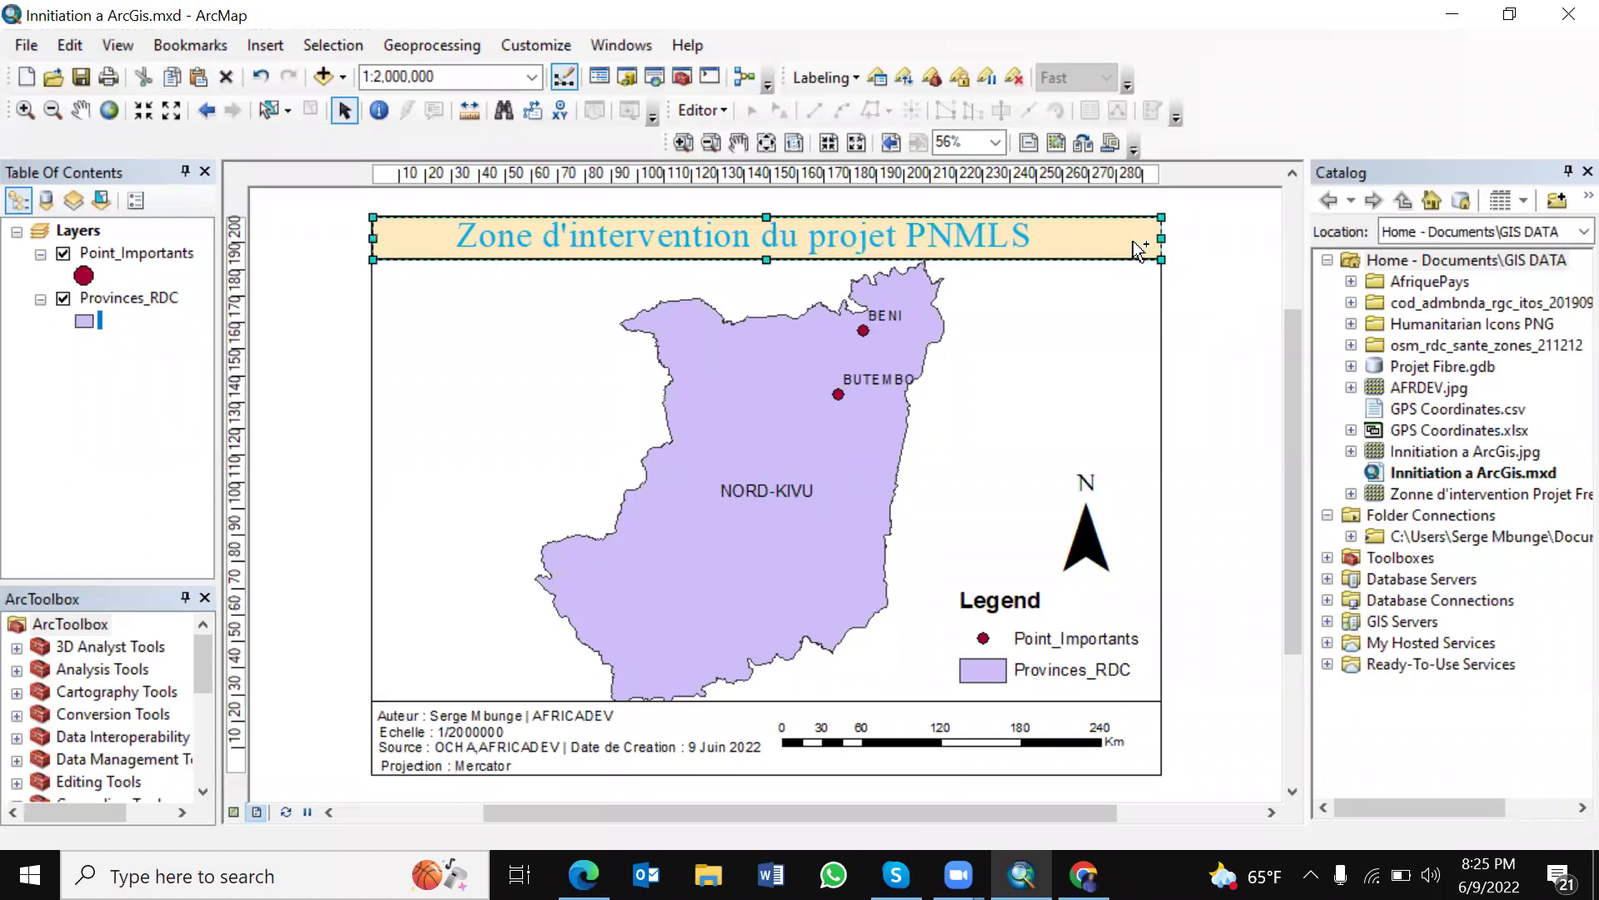
left_click_drag(1139, 248, 1118, 730)
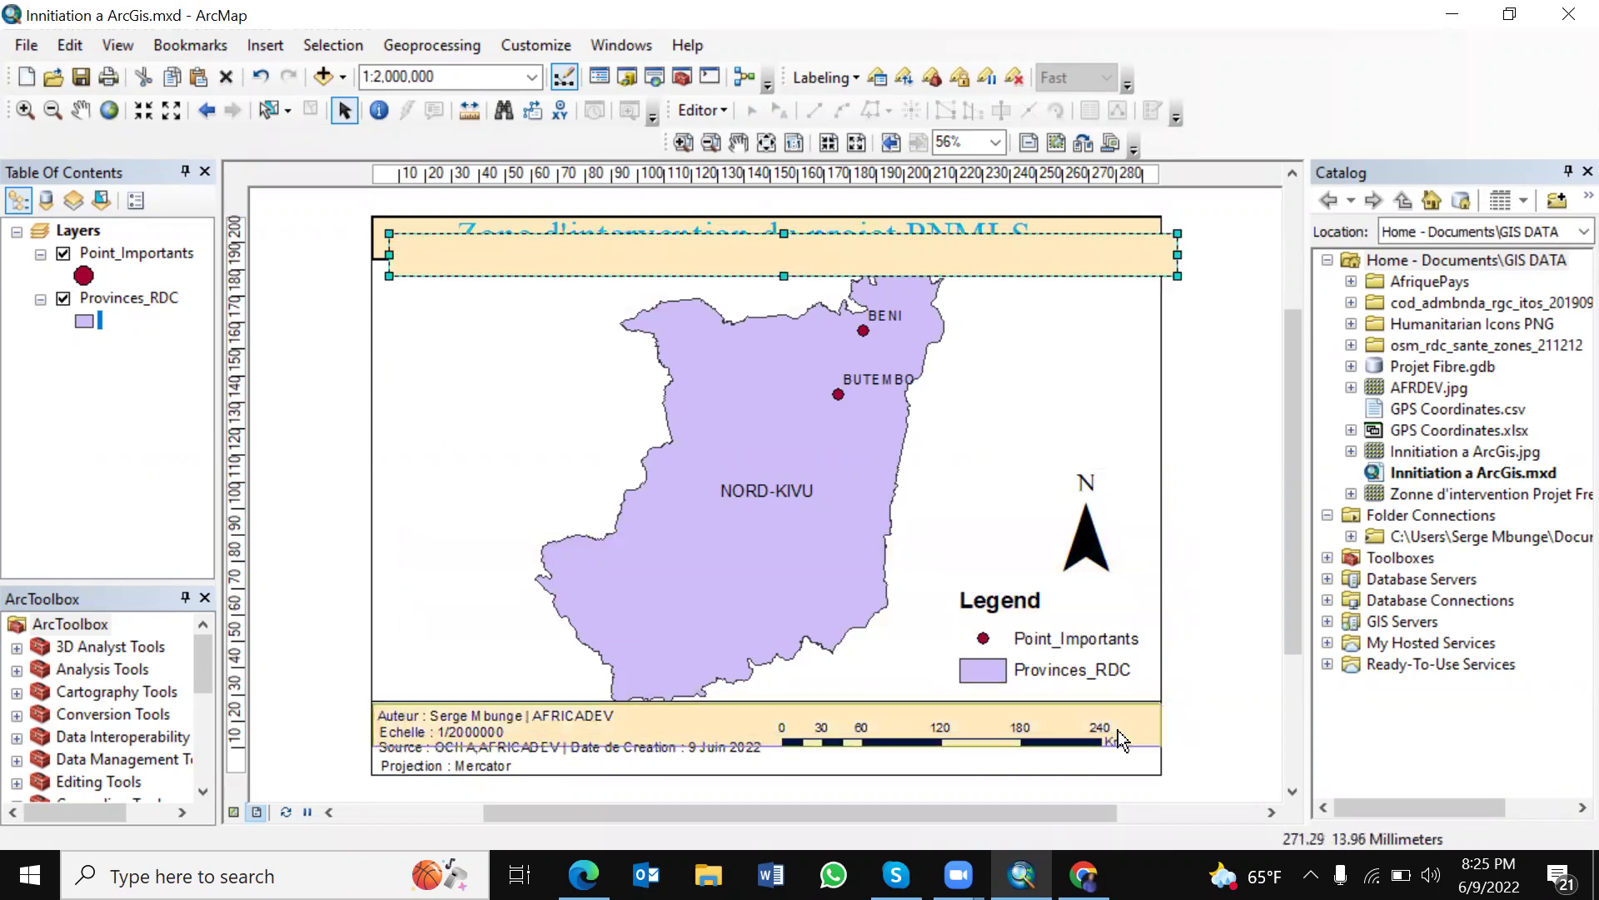
left_click(1118, 731)
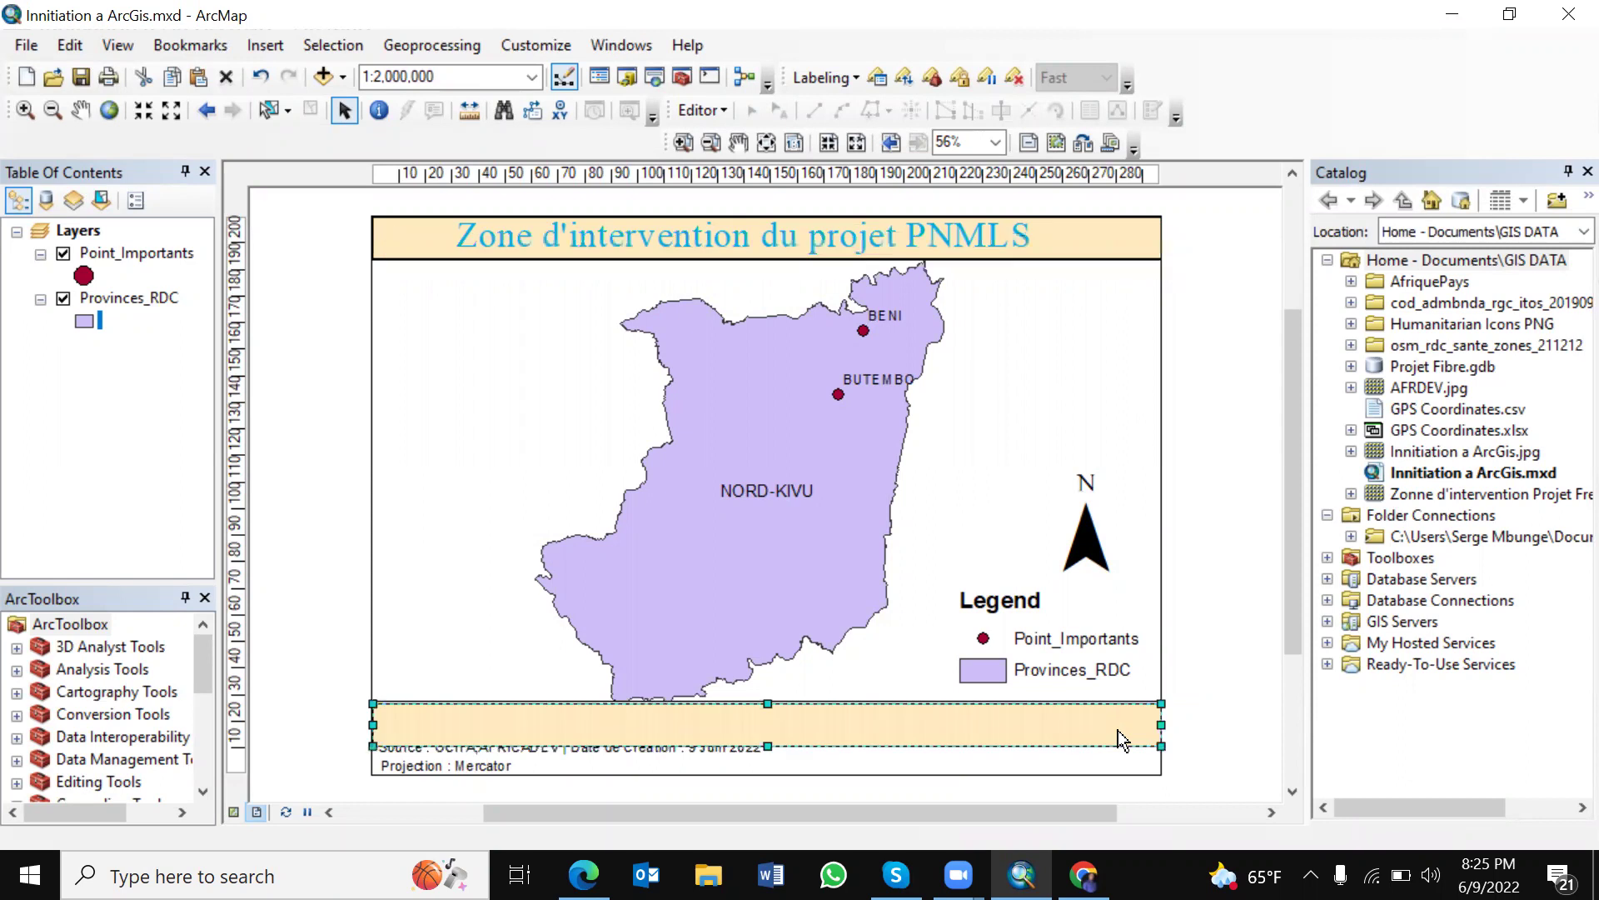
key("Left")
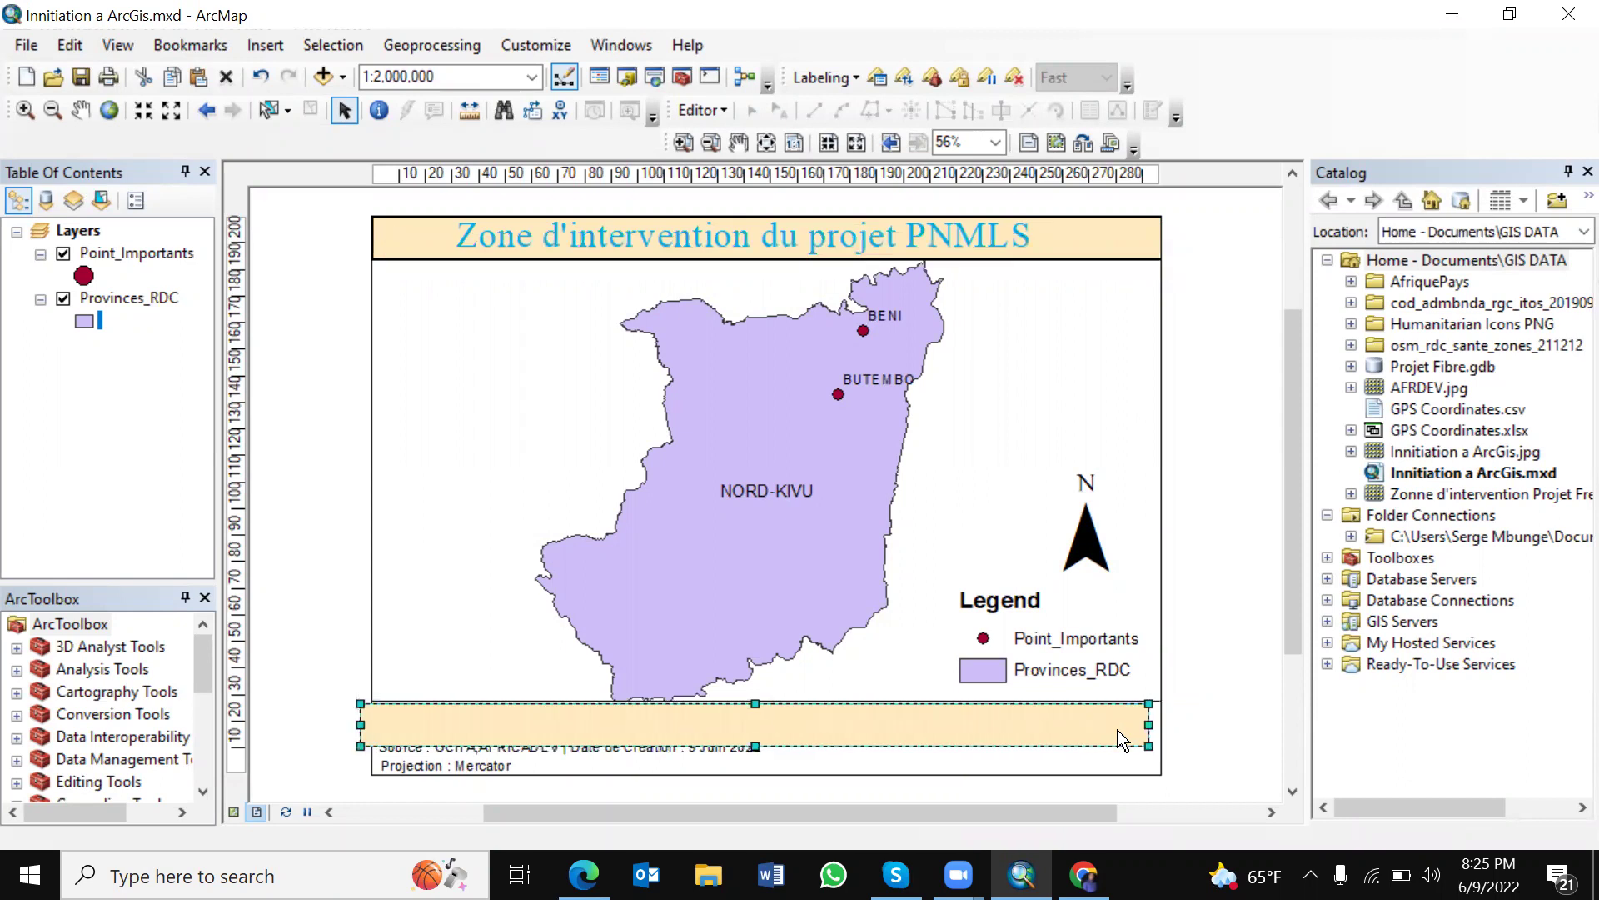
key("Right")
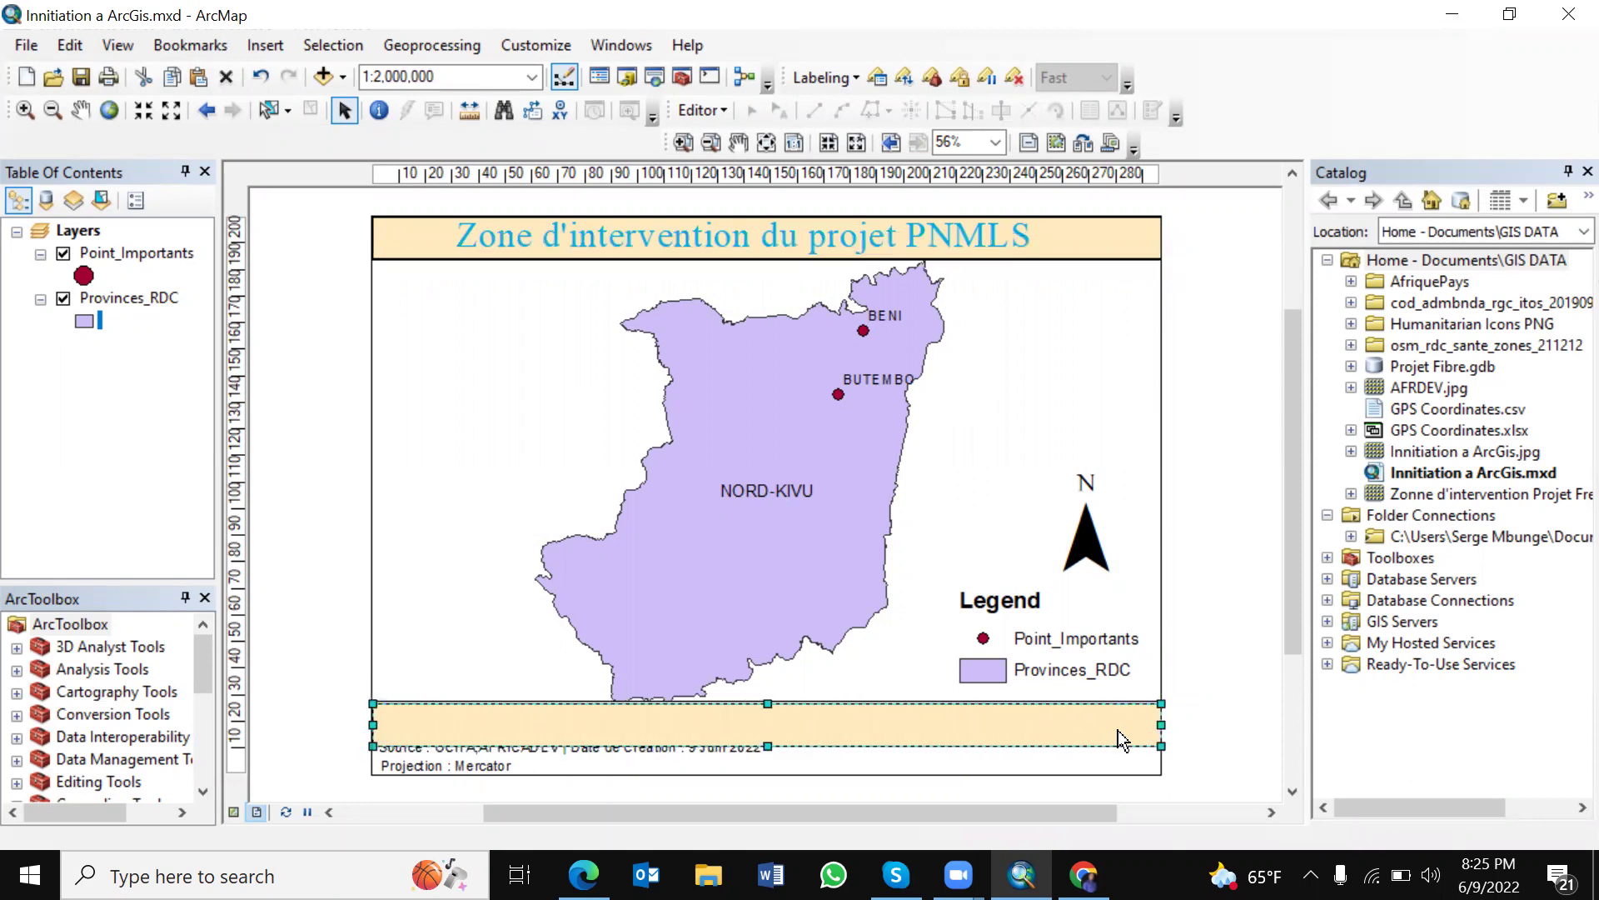
key("Up")
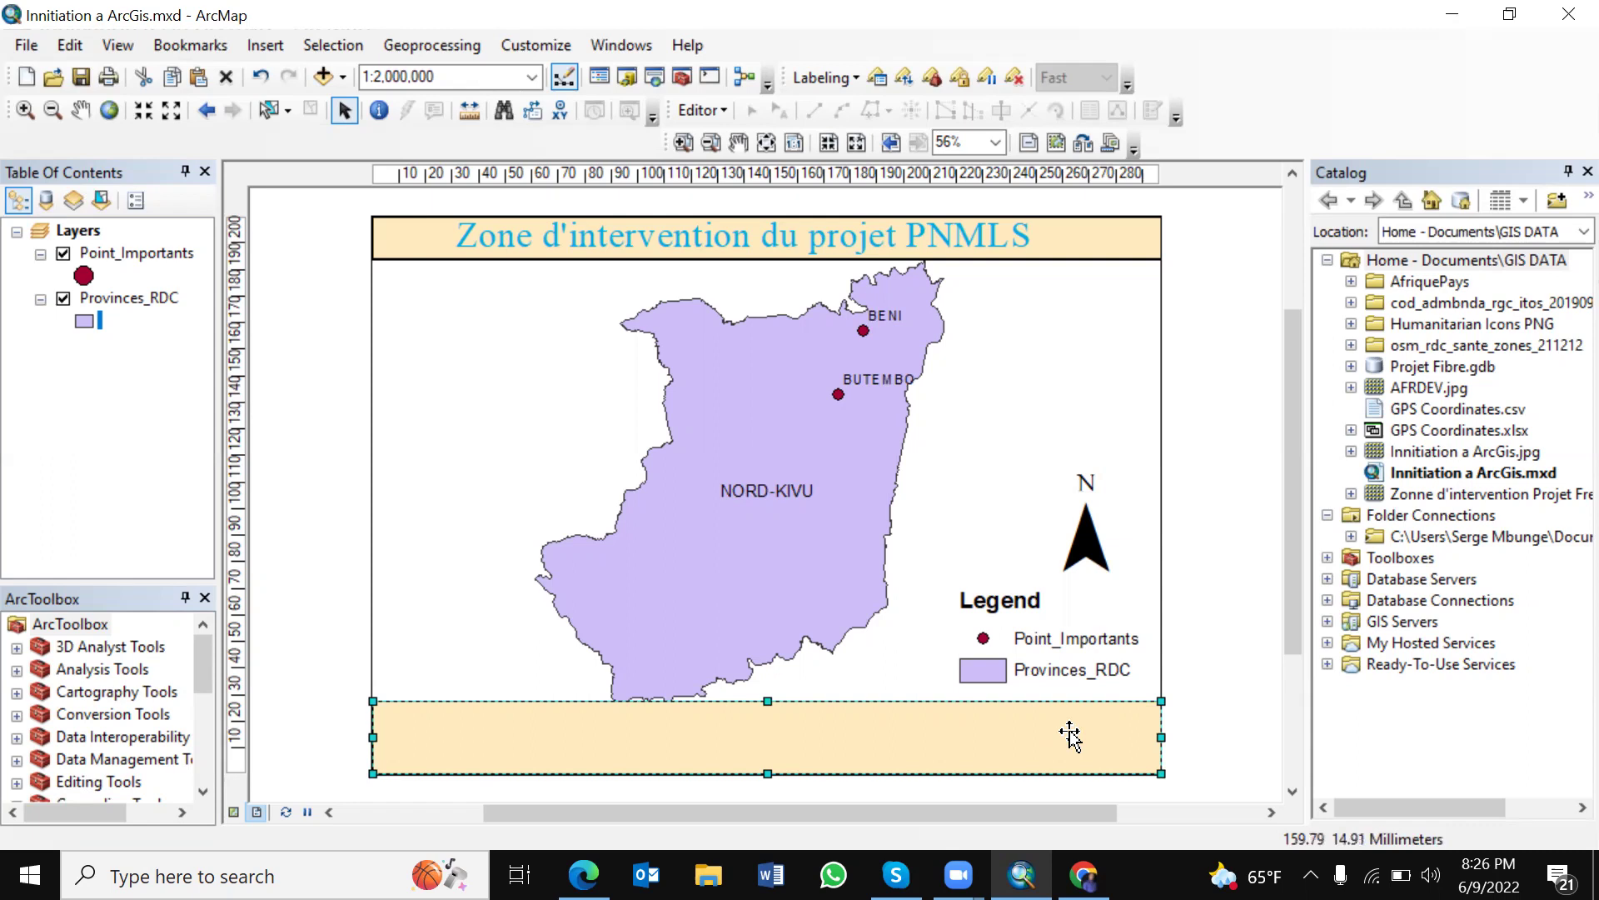
Step: Send the new sand band to the back, behind the credits and scale bar, and clear the selection
right_click(1071, 736)
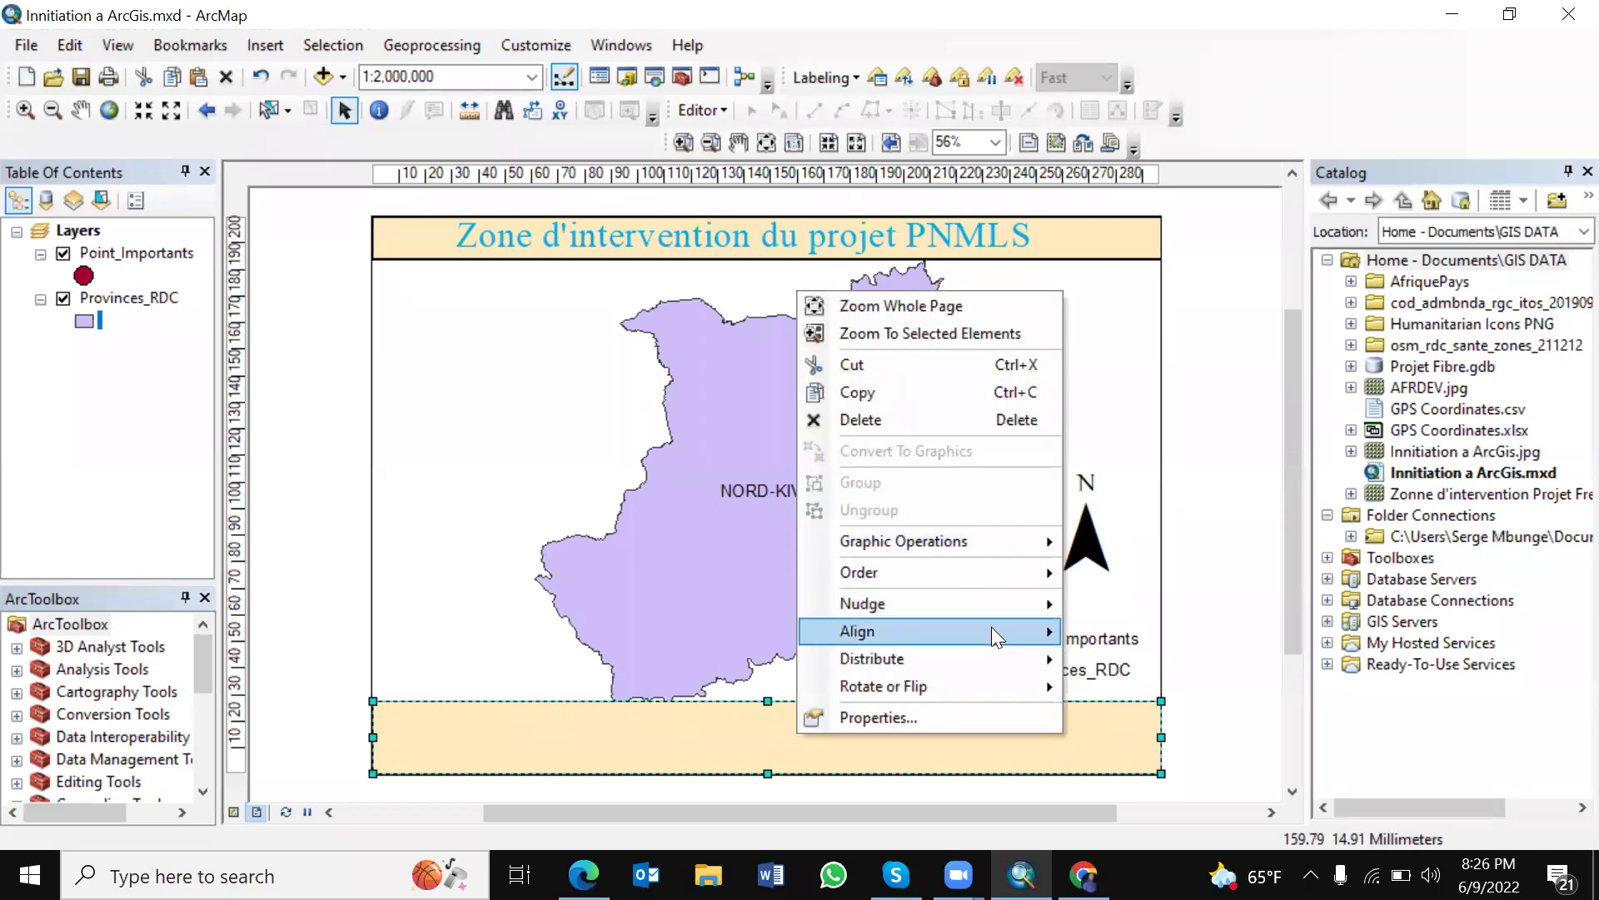
mouse_move(966, 573)
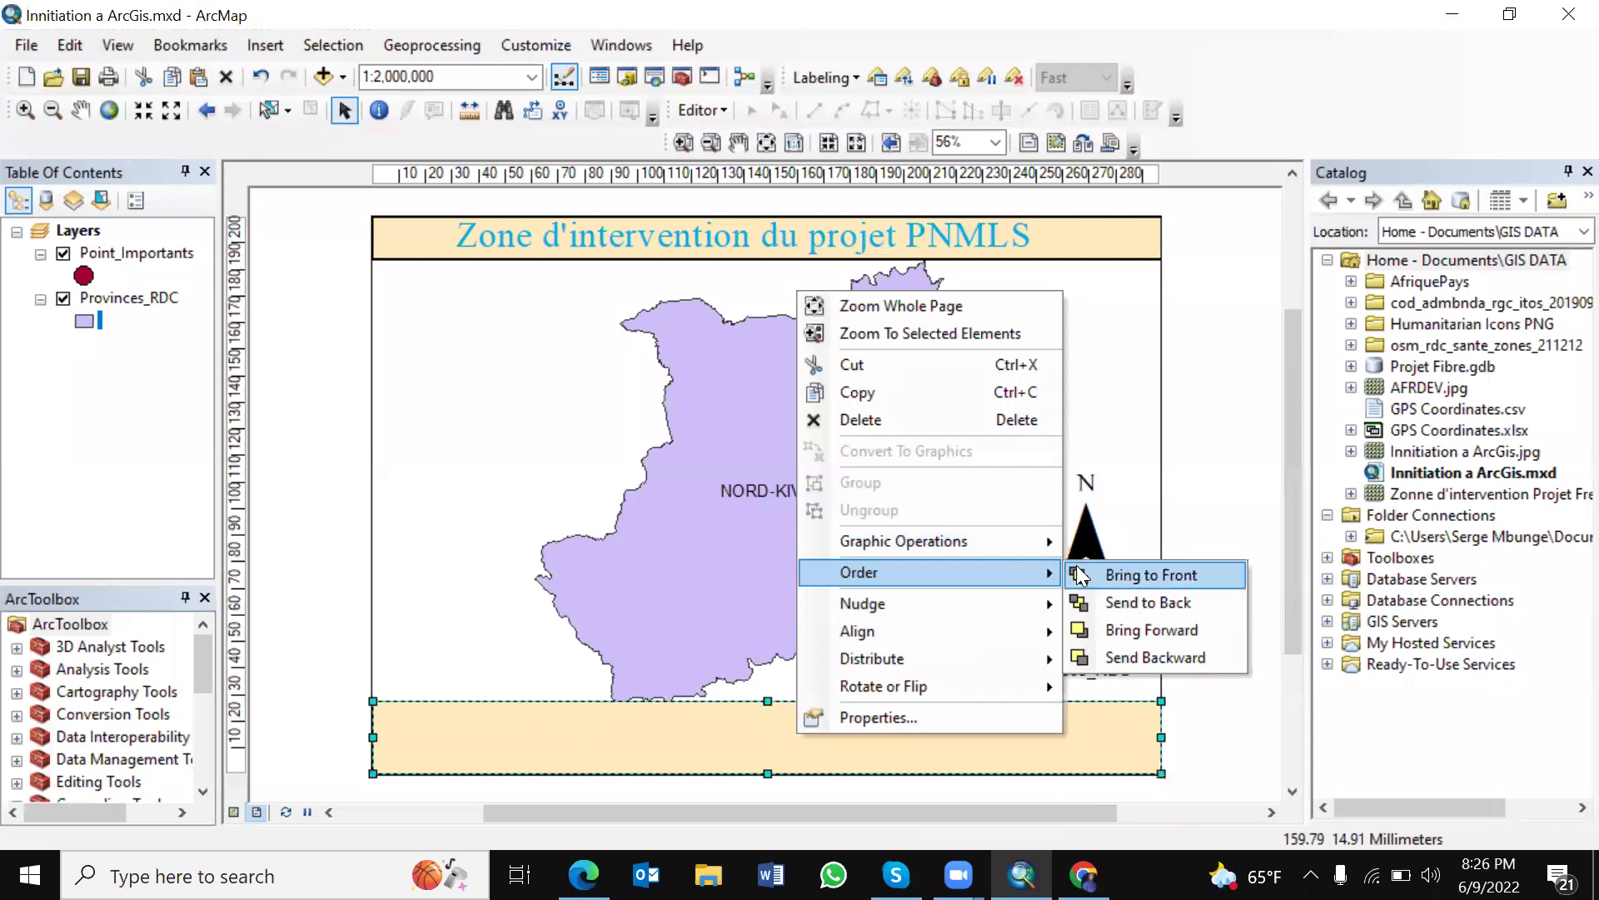
left_click(1147, 603)
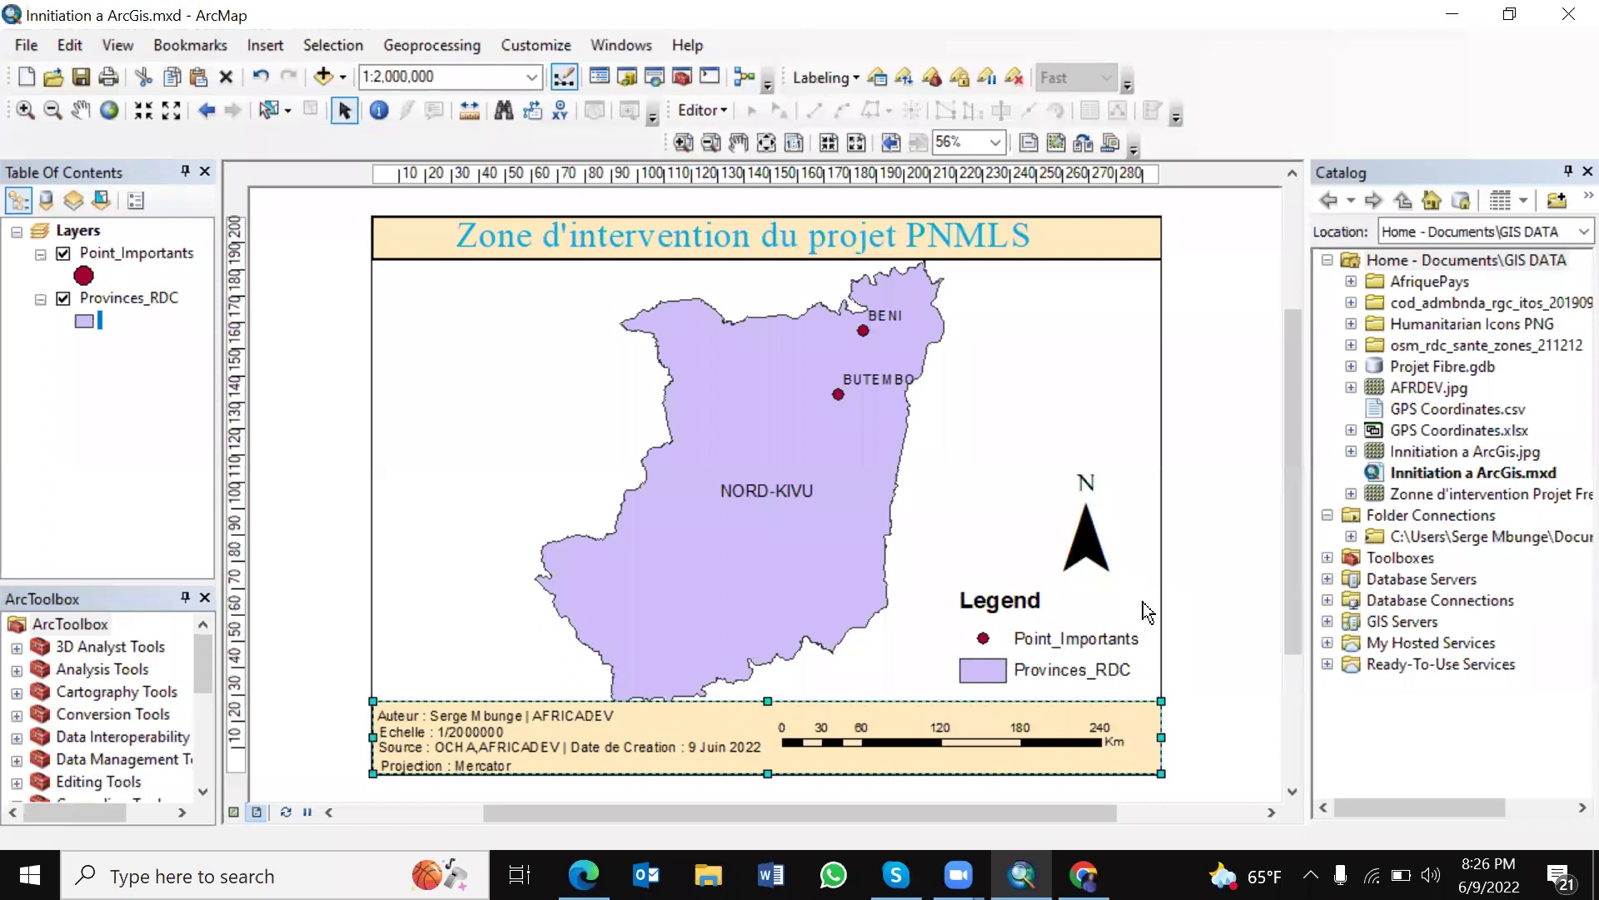
left_click(1253, 468)
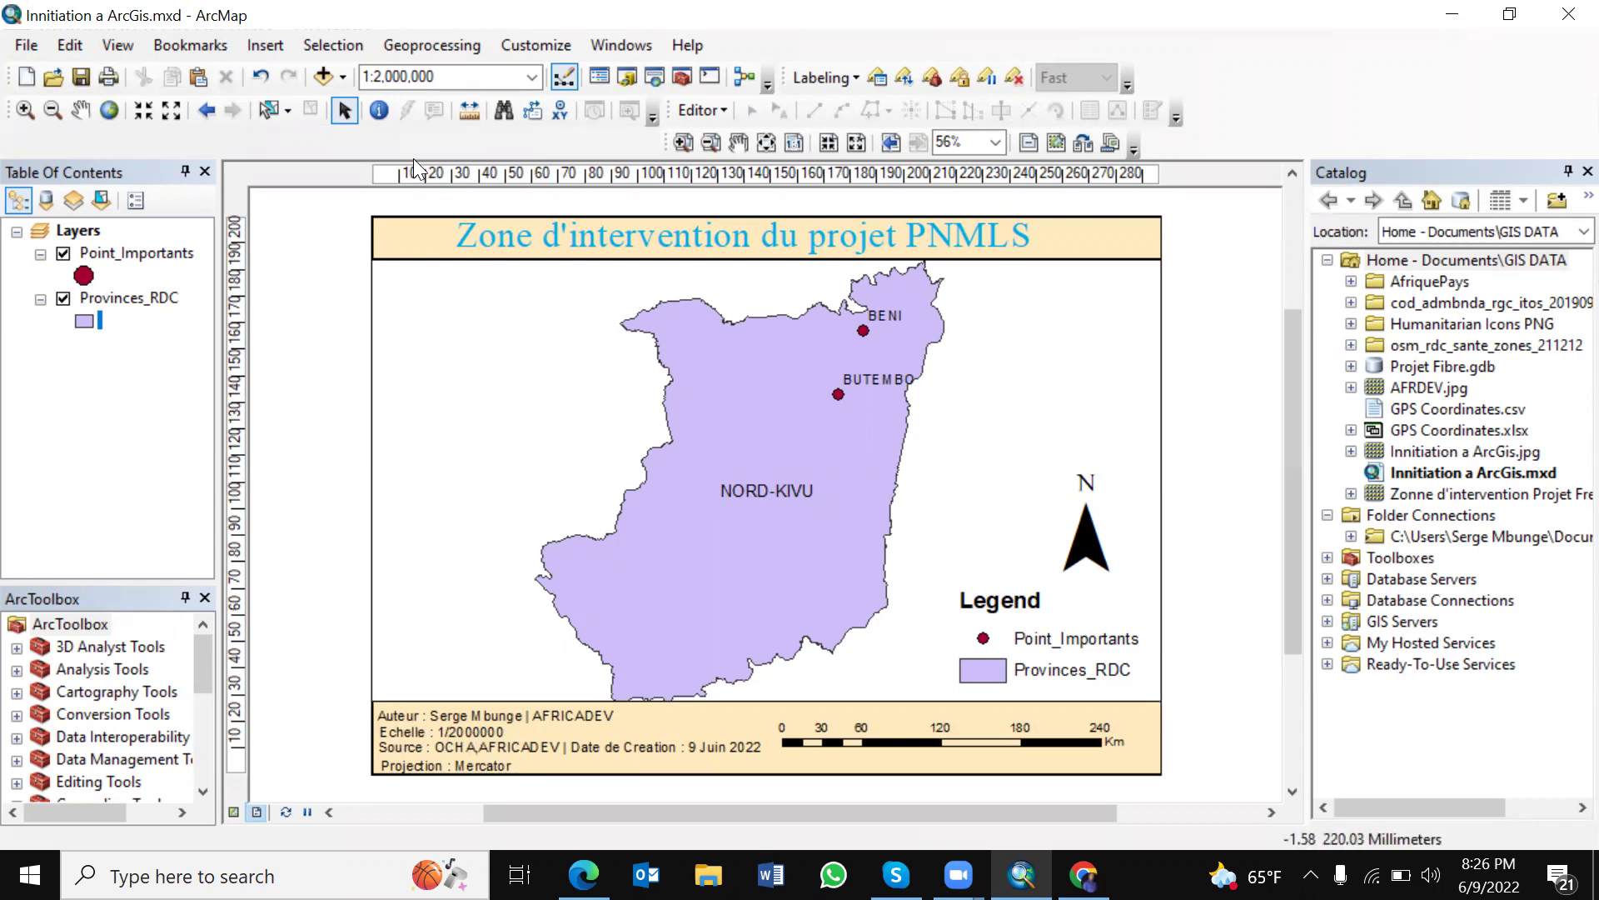
Step: Pan the province map toward the east side of its data frame to free space west of it
left_click(81, 110)
left_click_drag(808, 420, 828, 464)
left_click_drag(943, 429, 936, 402)
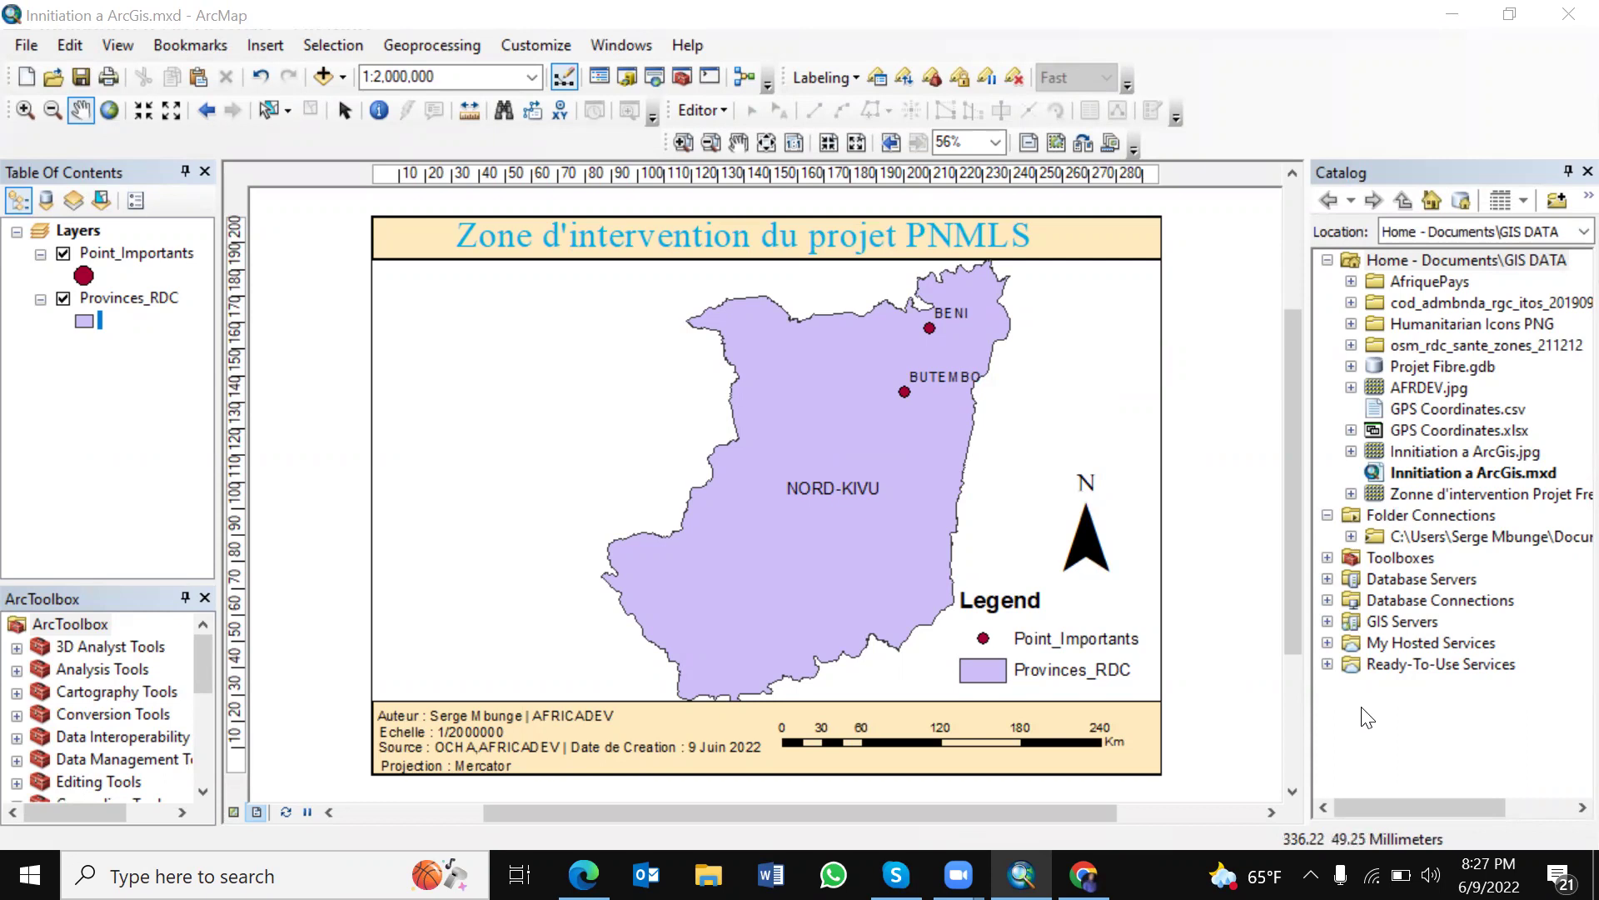
key("XF86MonBrightnessDown")
key("XF86MonBrightnessDown")
key("XF86MonBrightnessDown")
key("XF86MonBrightnessDown")
key("XF86MonBrightnessUp")
key("XF86MonBrightnessUp")
key("XF86MonBrightnessUp")
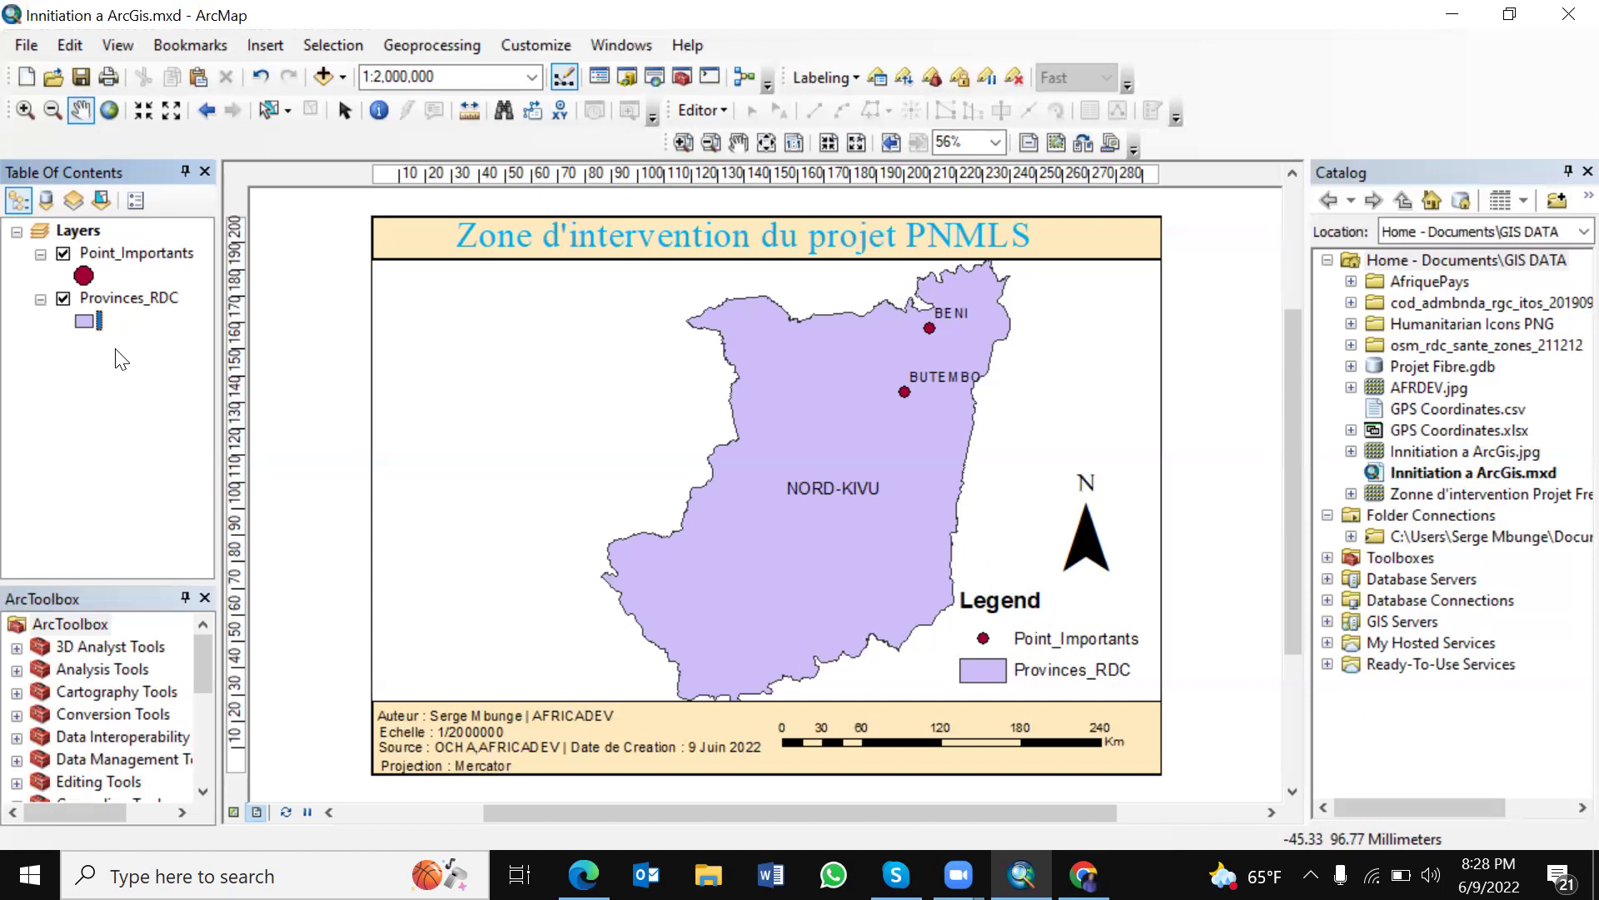
Step: Try the cod_admbnda_adm0 country boundary layer in the main data frame, and remove it from the map
left_click(1350, 301)
left_click_drag(576, 389, 19, 450)
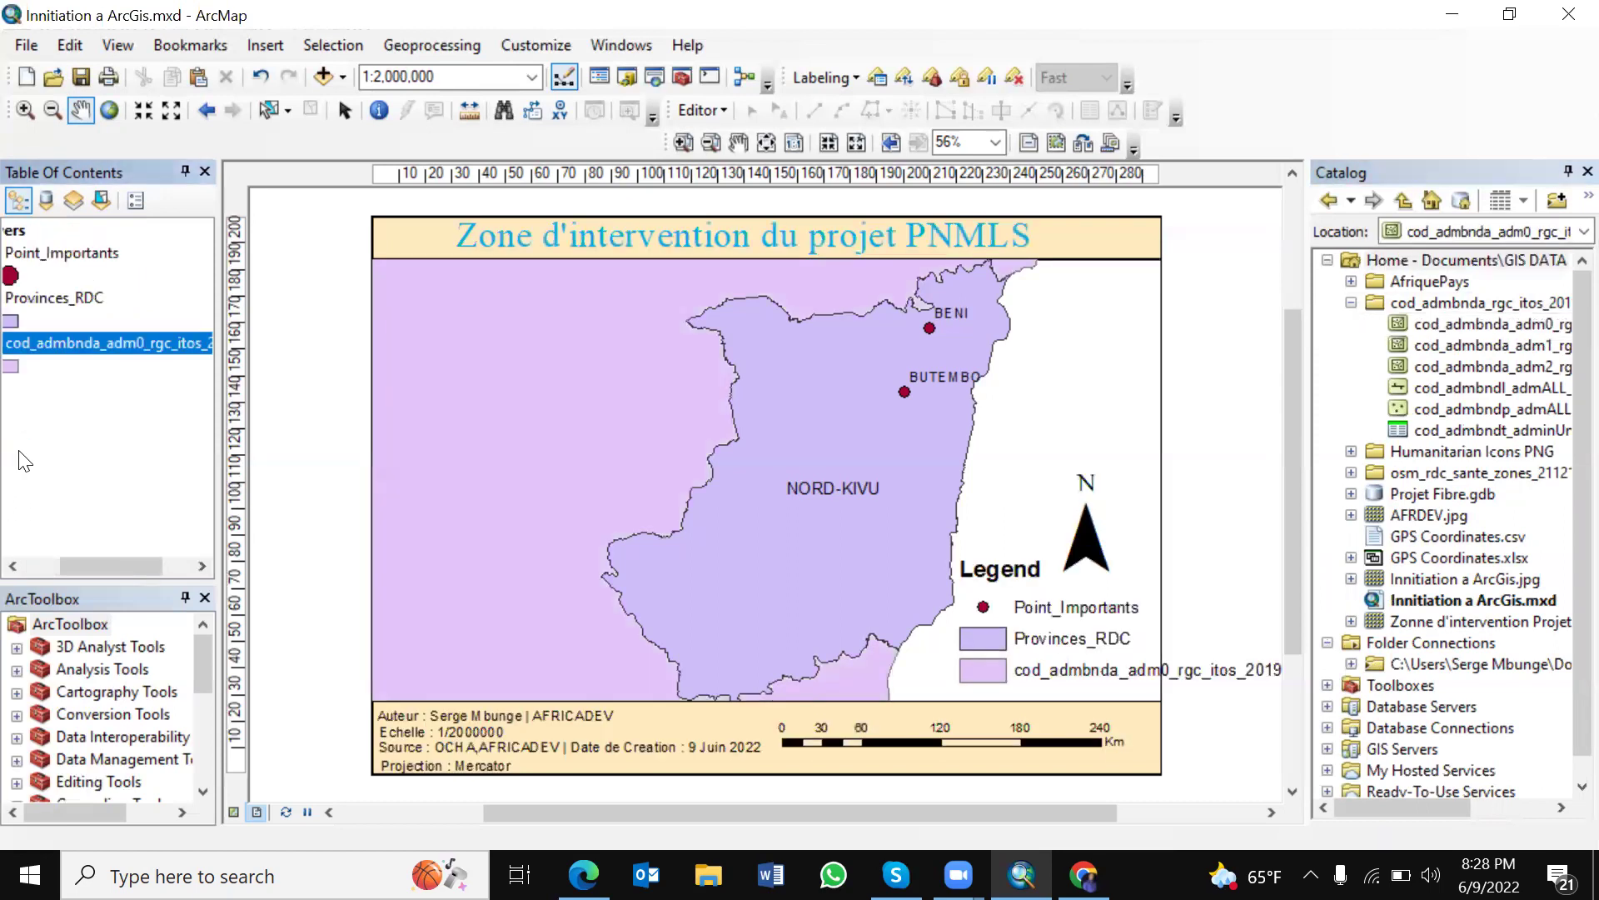
left_click_drag(216, 474, 286, 467)
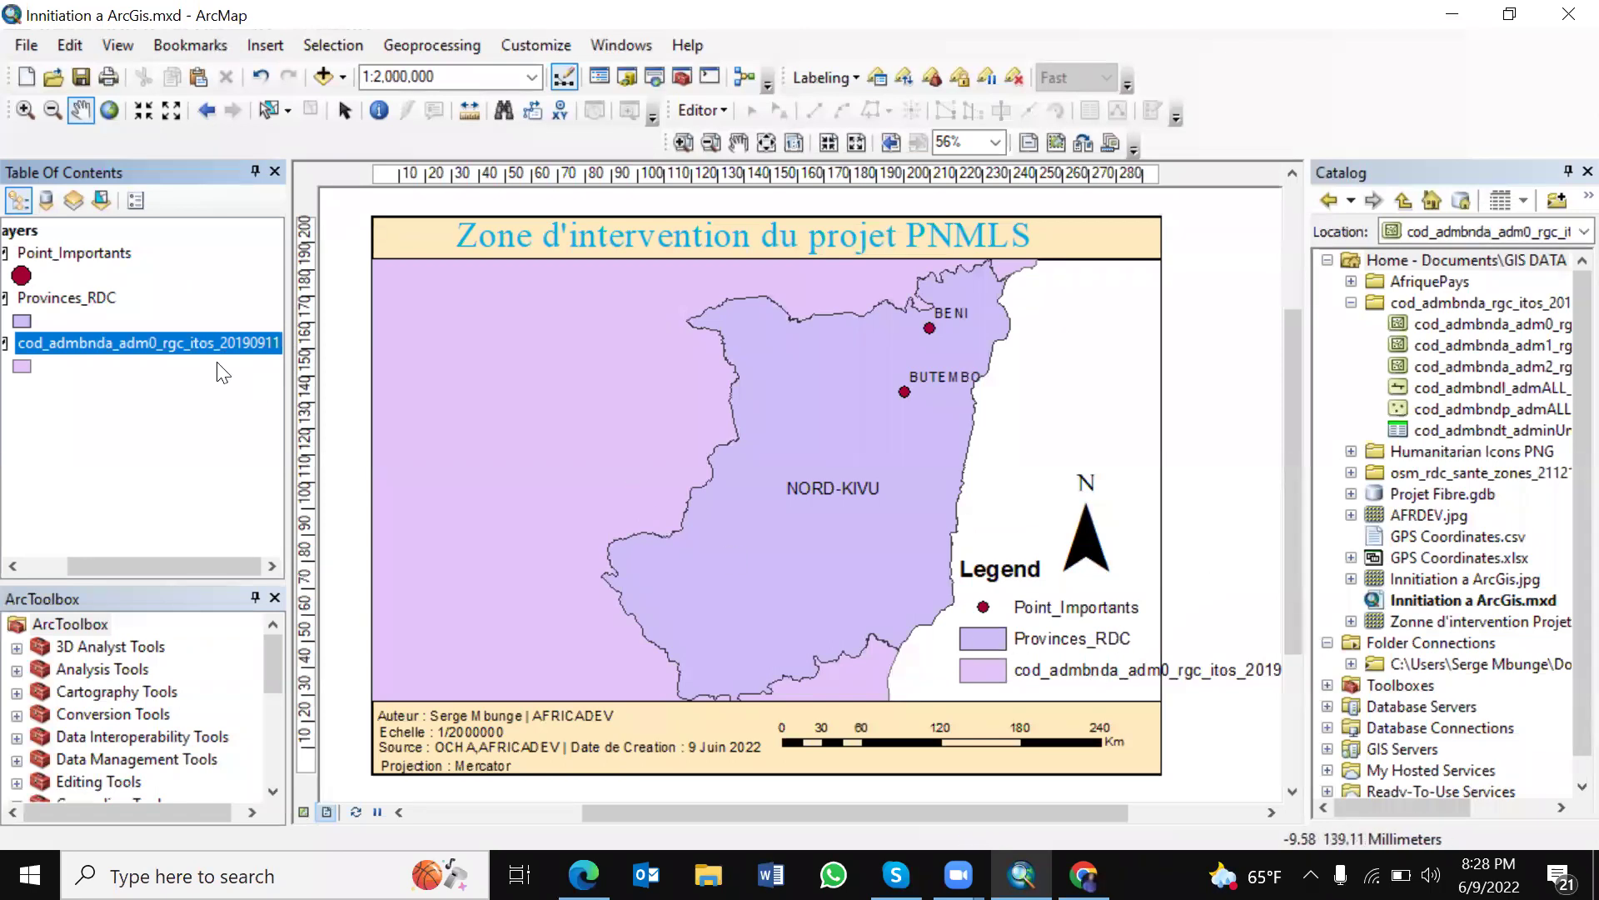
right_click(95, 340)
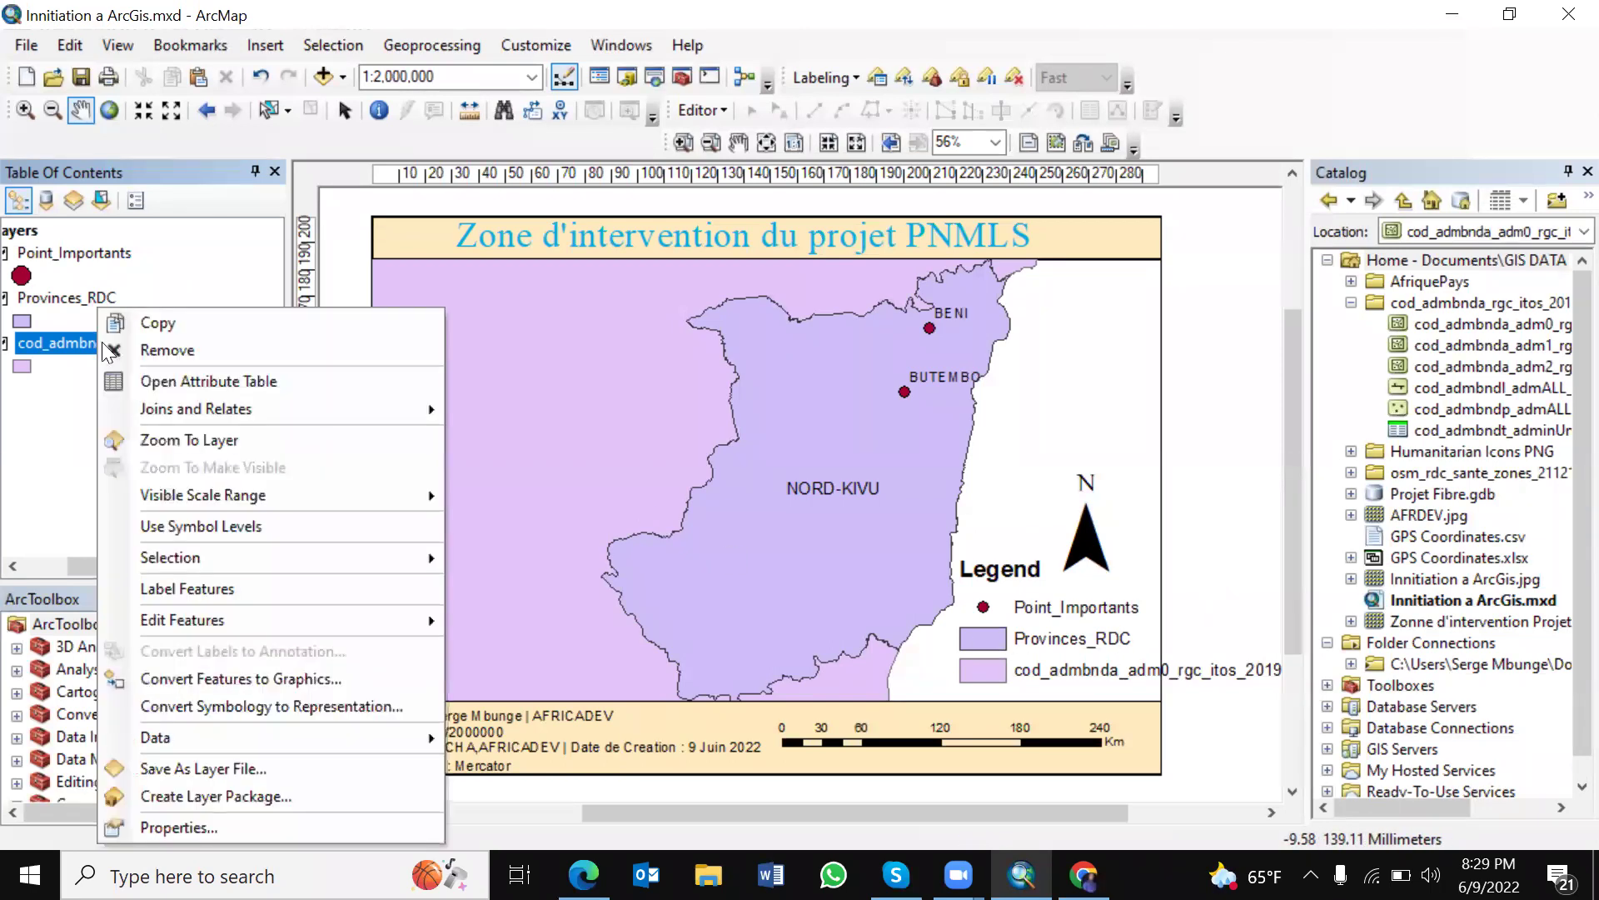
left_click(156, 351)
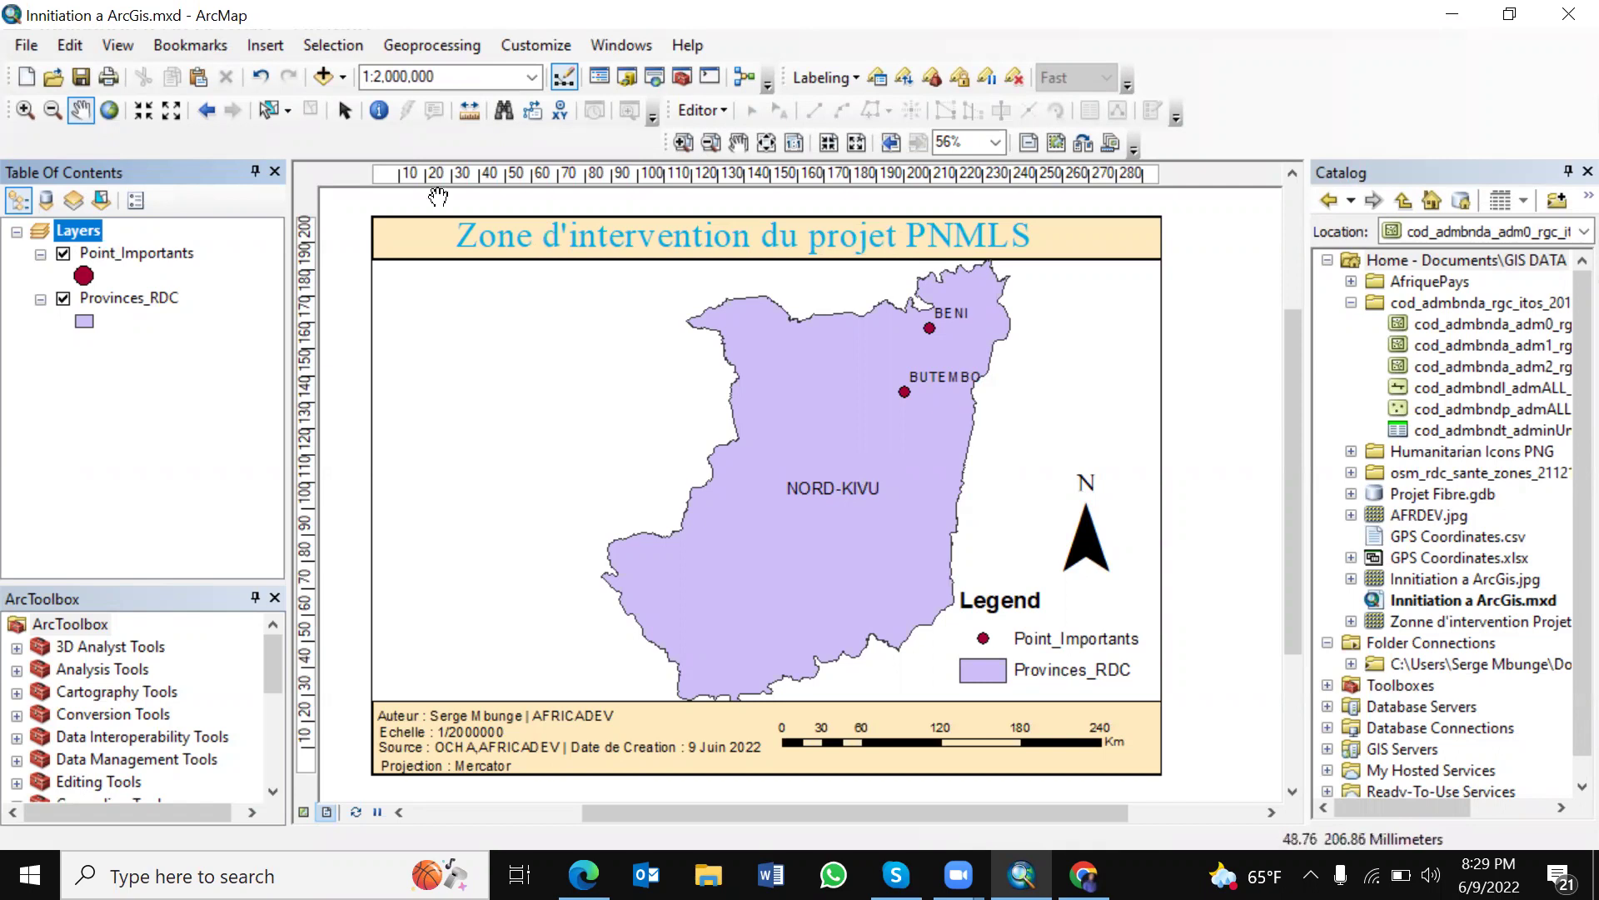
Step: Insert a new data frame, and position and enlarge it in the empty corner below the title band, west of the province
left_click(272, 40)
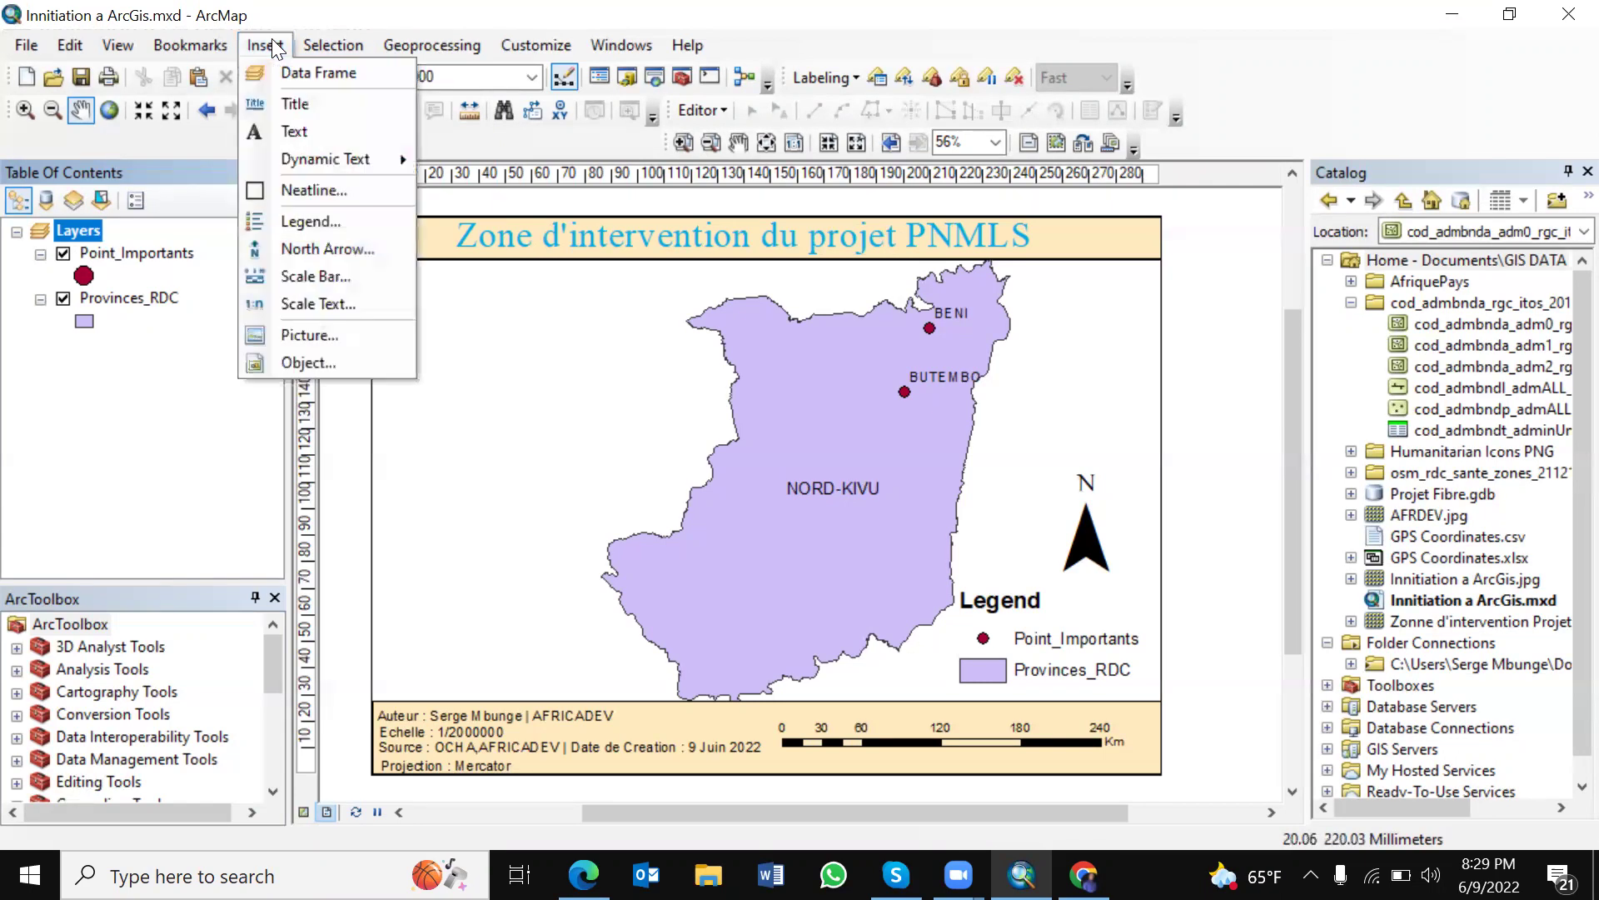
left_click(313, 75)
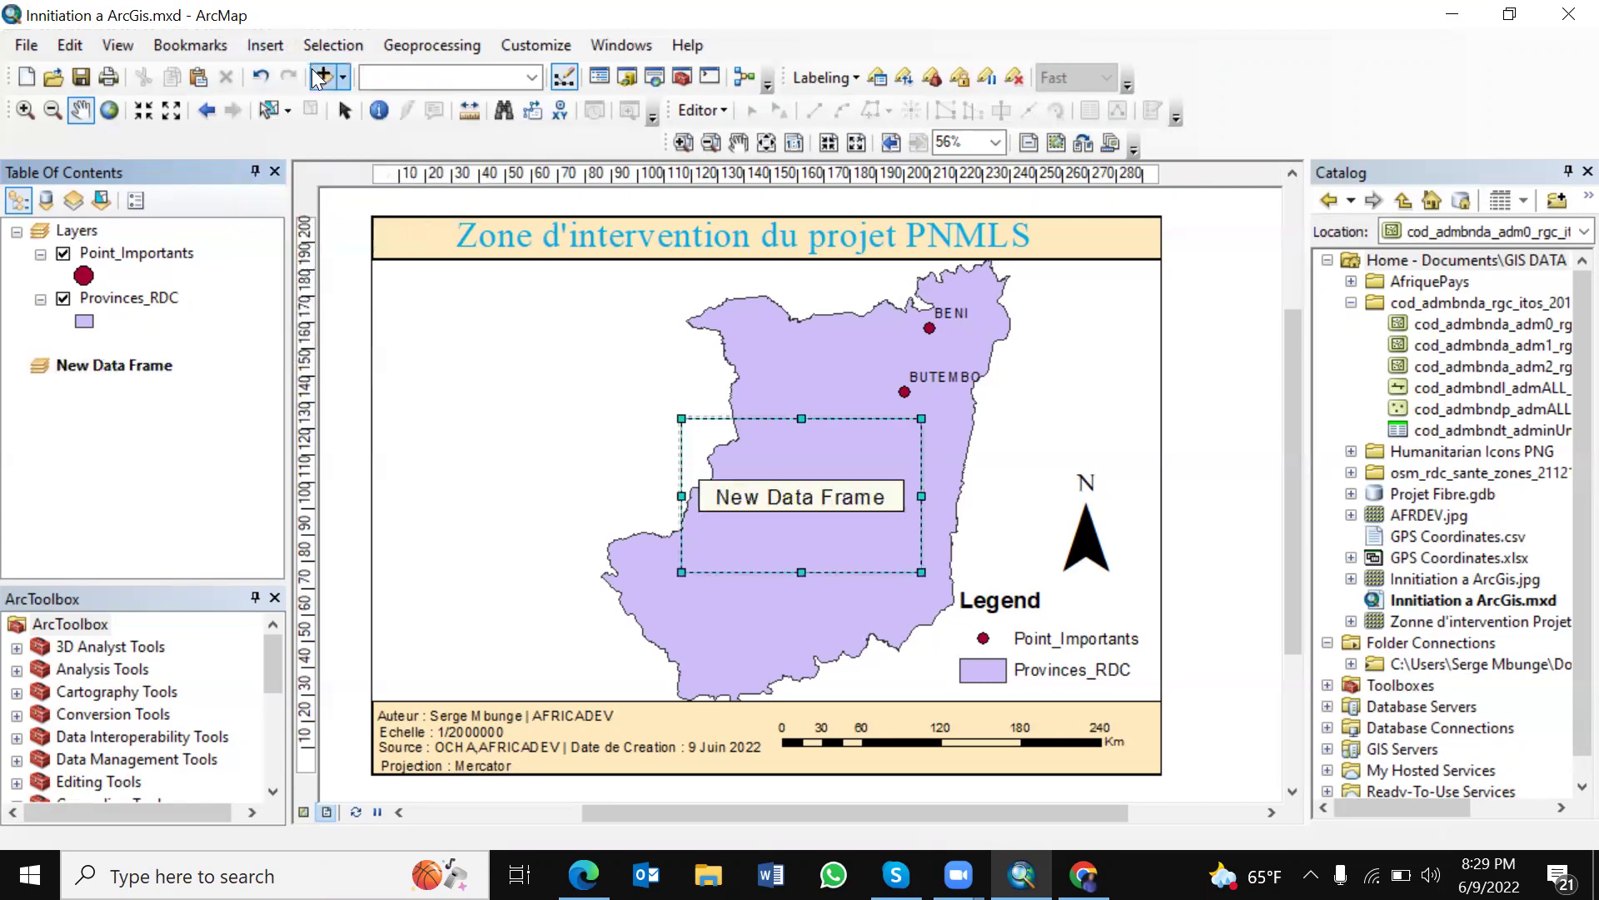
left_click_drag(856, 435, 554, 322)
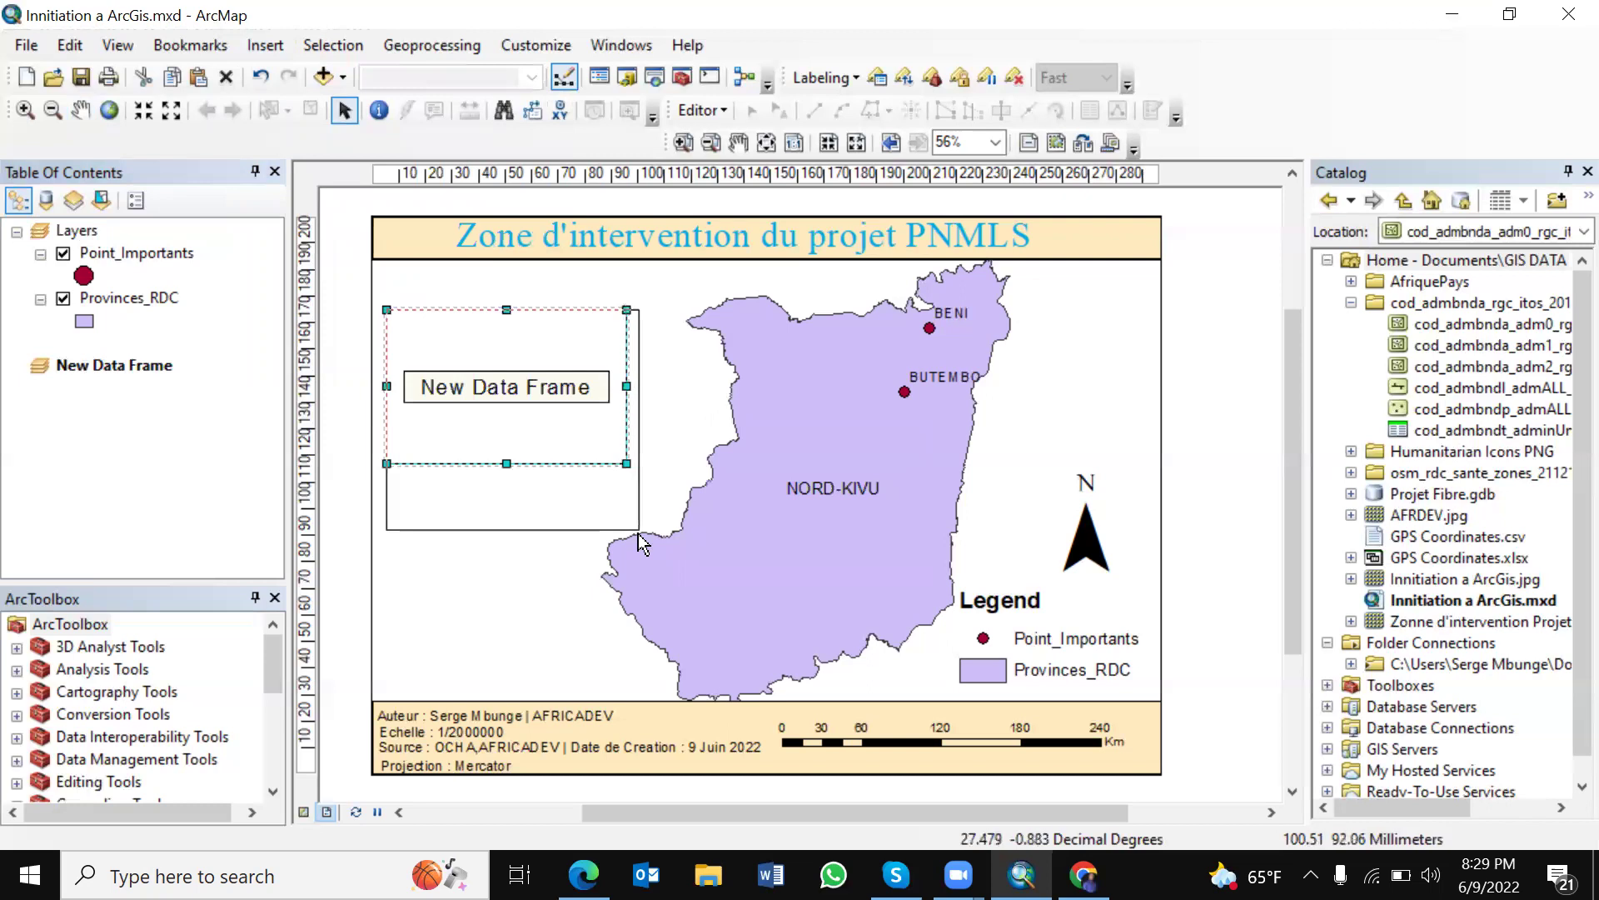
left_click_drag(626, 463, 631, 529)
left_click_drag(561, 367, 555, 337)
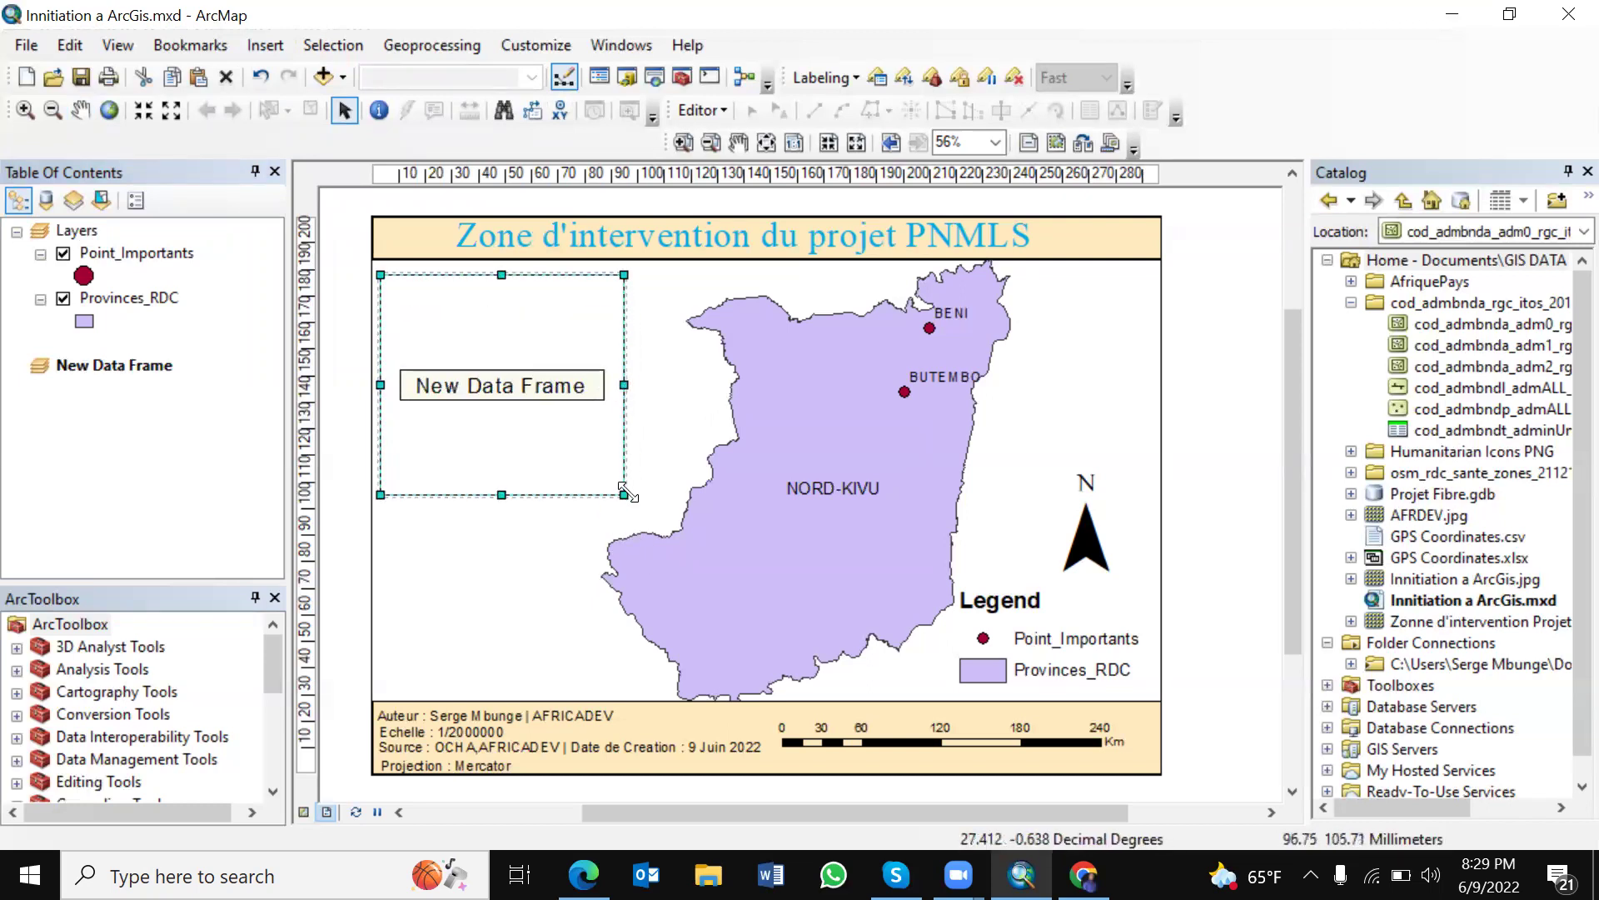
left_click_drag(626, 492, 652, 525)
left_click(570, 608)
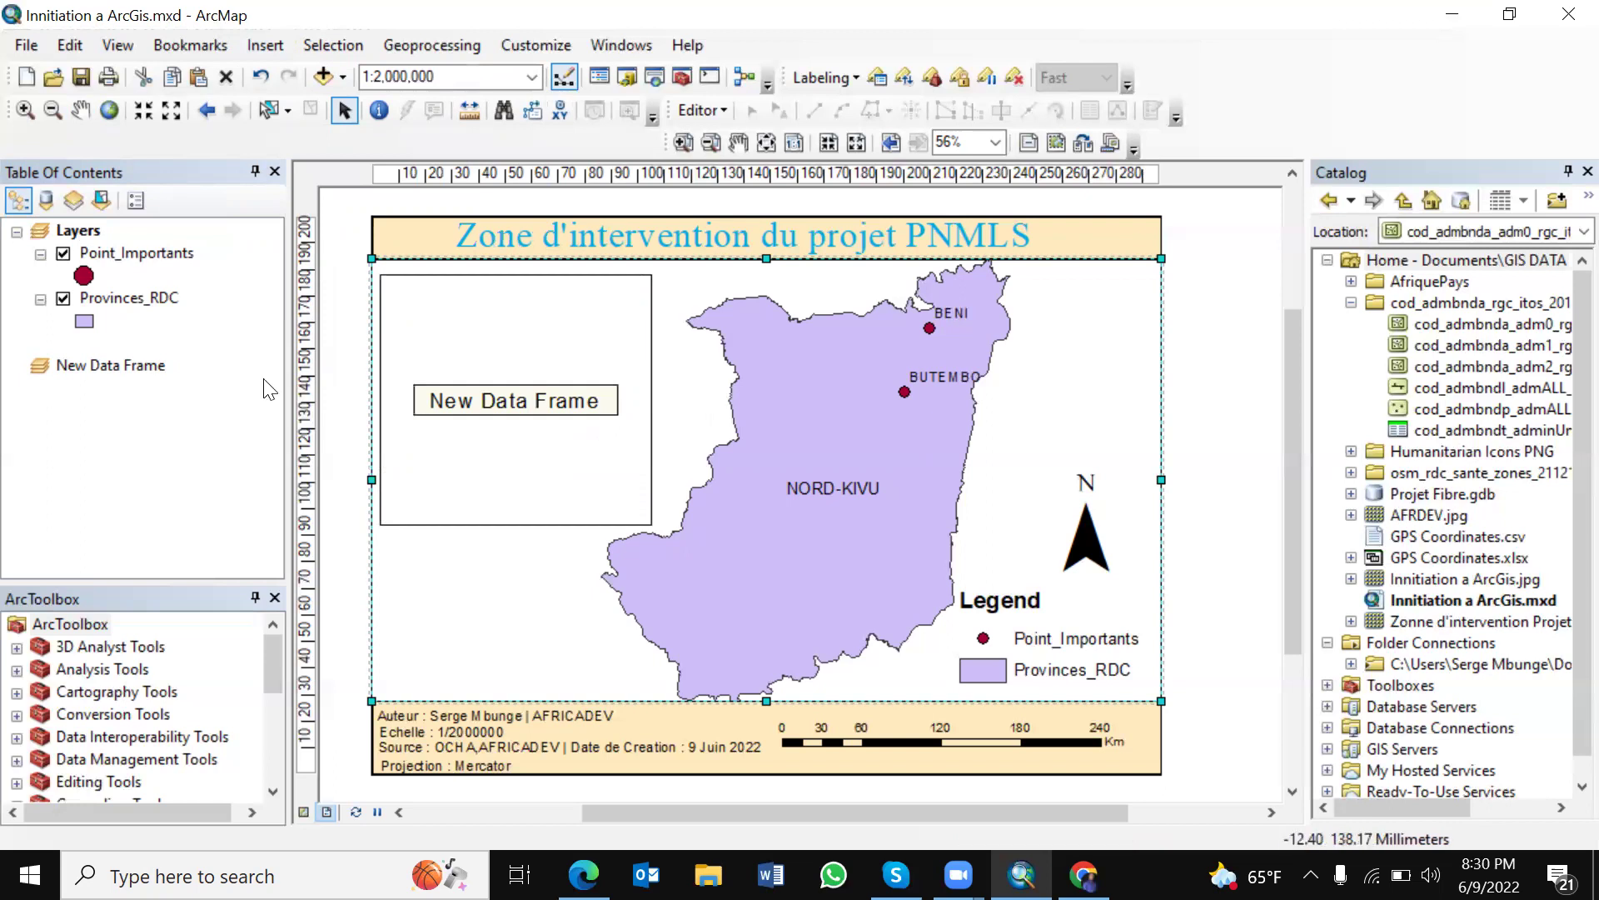
Step: Add the cod_admbnda_adm0 country boundary layer to New Data Frame, symbolized with no fill and a black outline of width 1
left_click_drag(1416, 325, 87, 405)
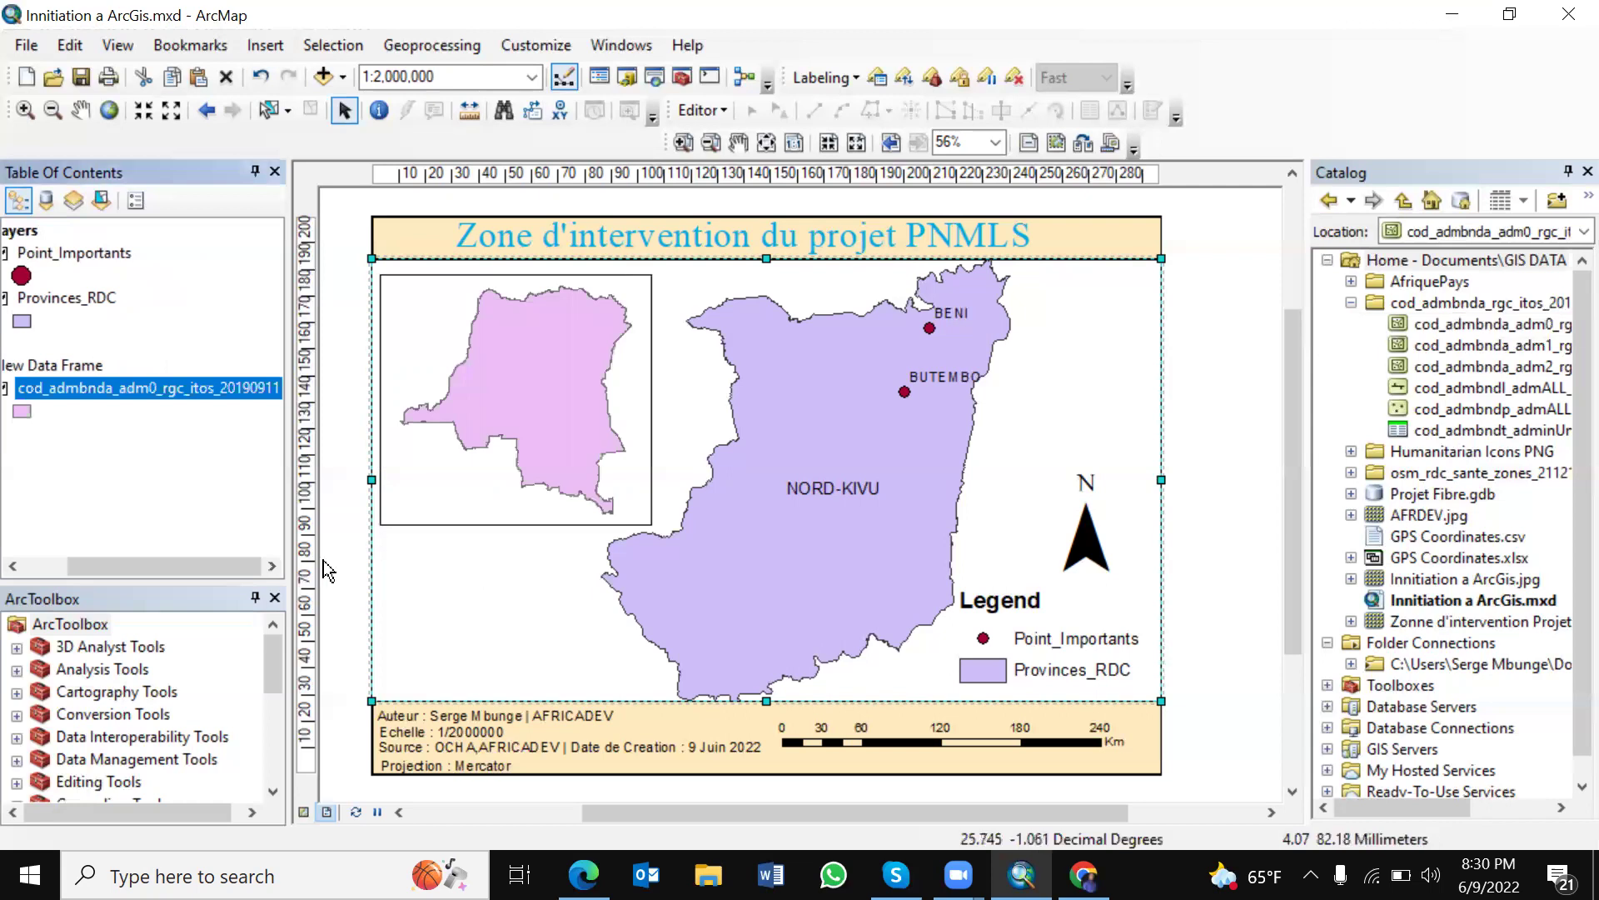
left_click_drag(160, 569, 78, 573)
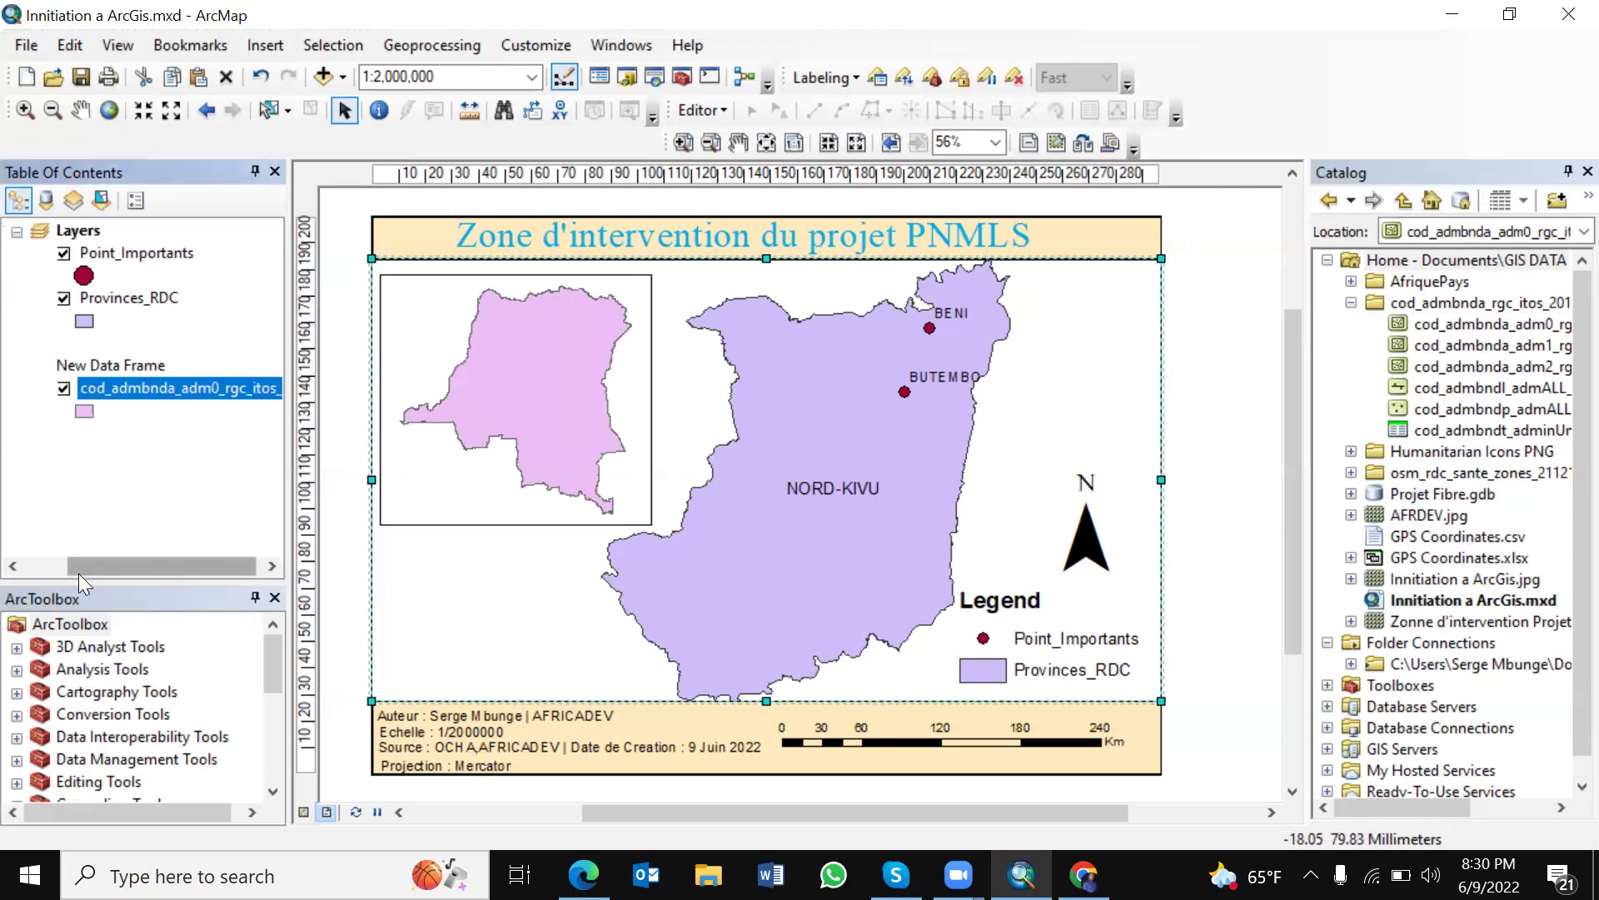
left_click(84, 411)
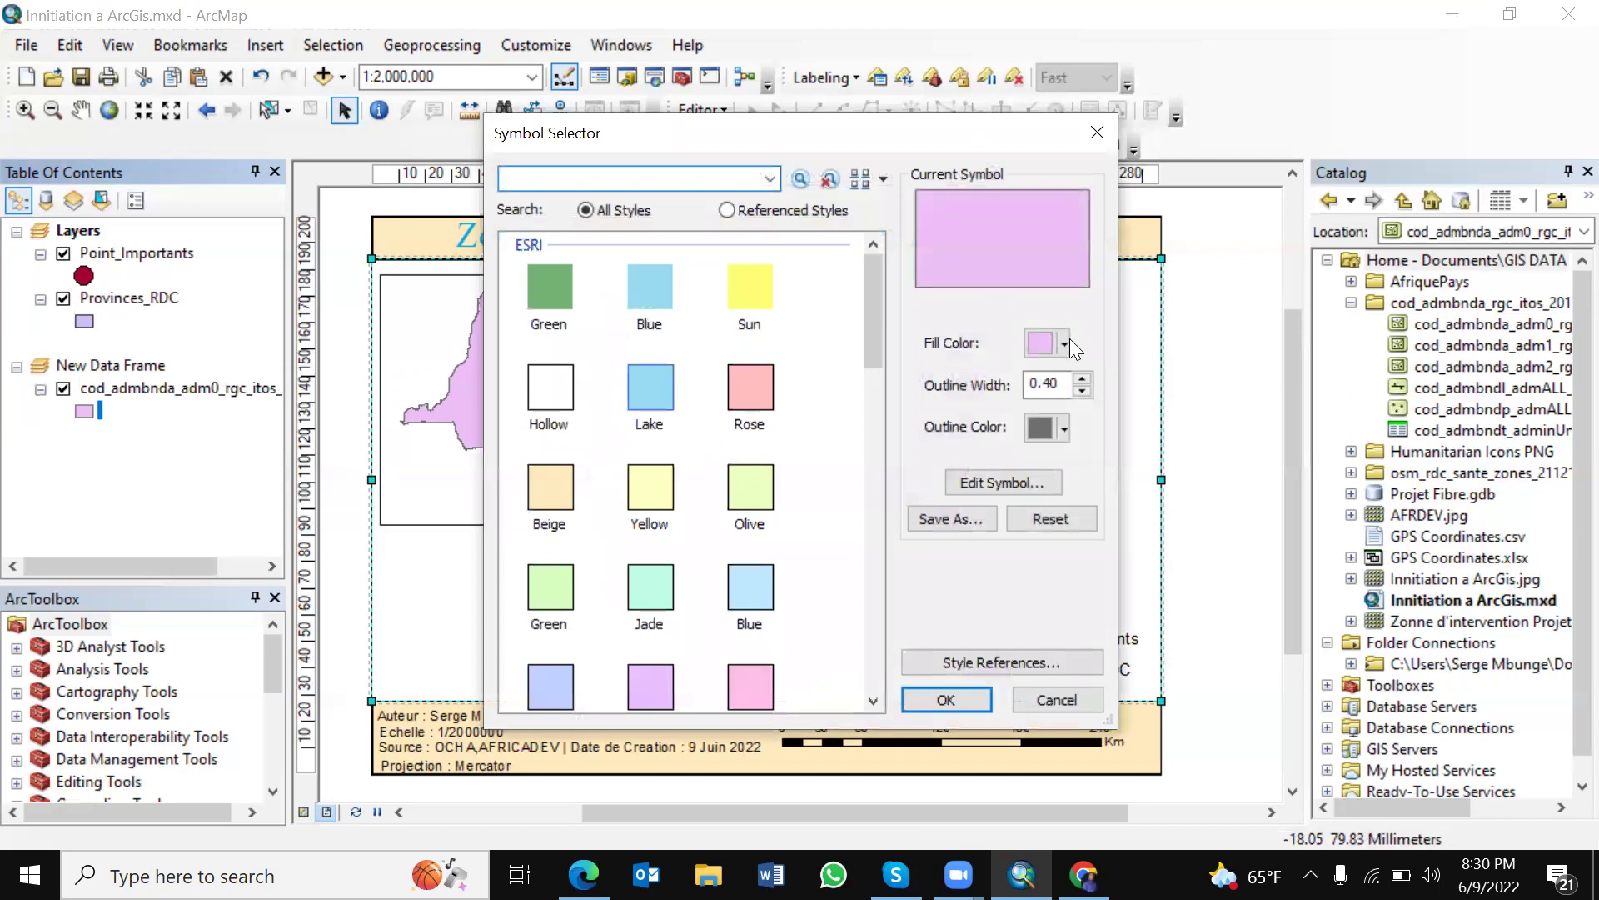
left_click(1066, 345)
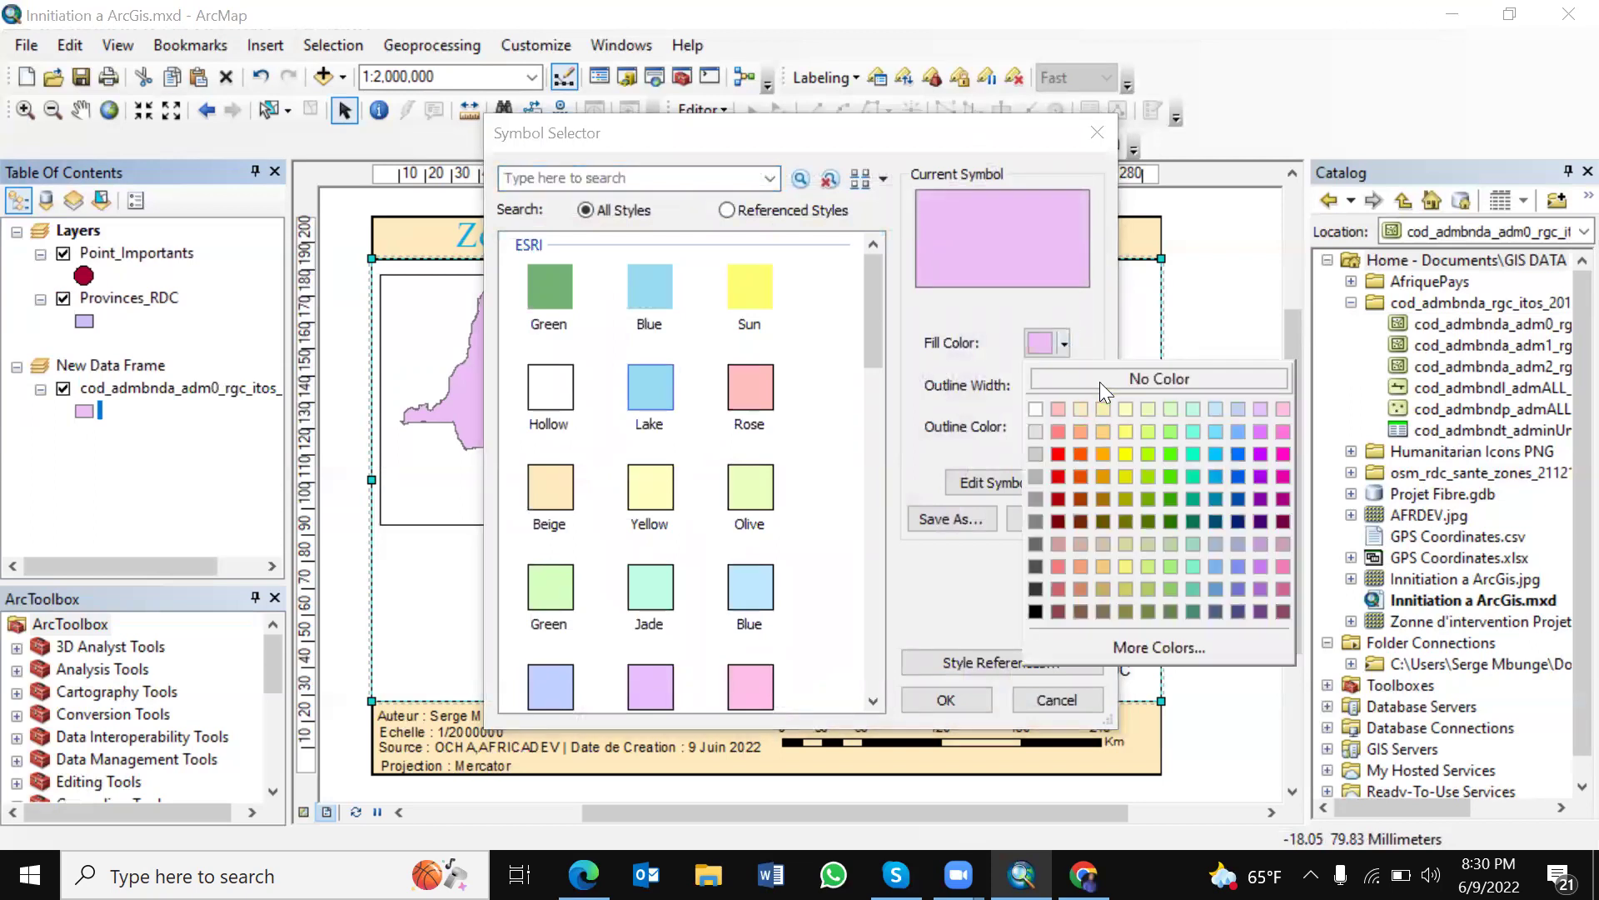
left_click(1101, 379)
left_click(1082, 377)
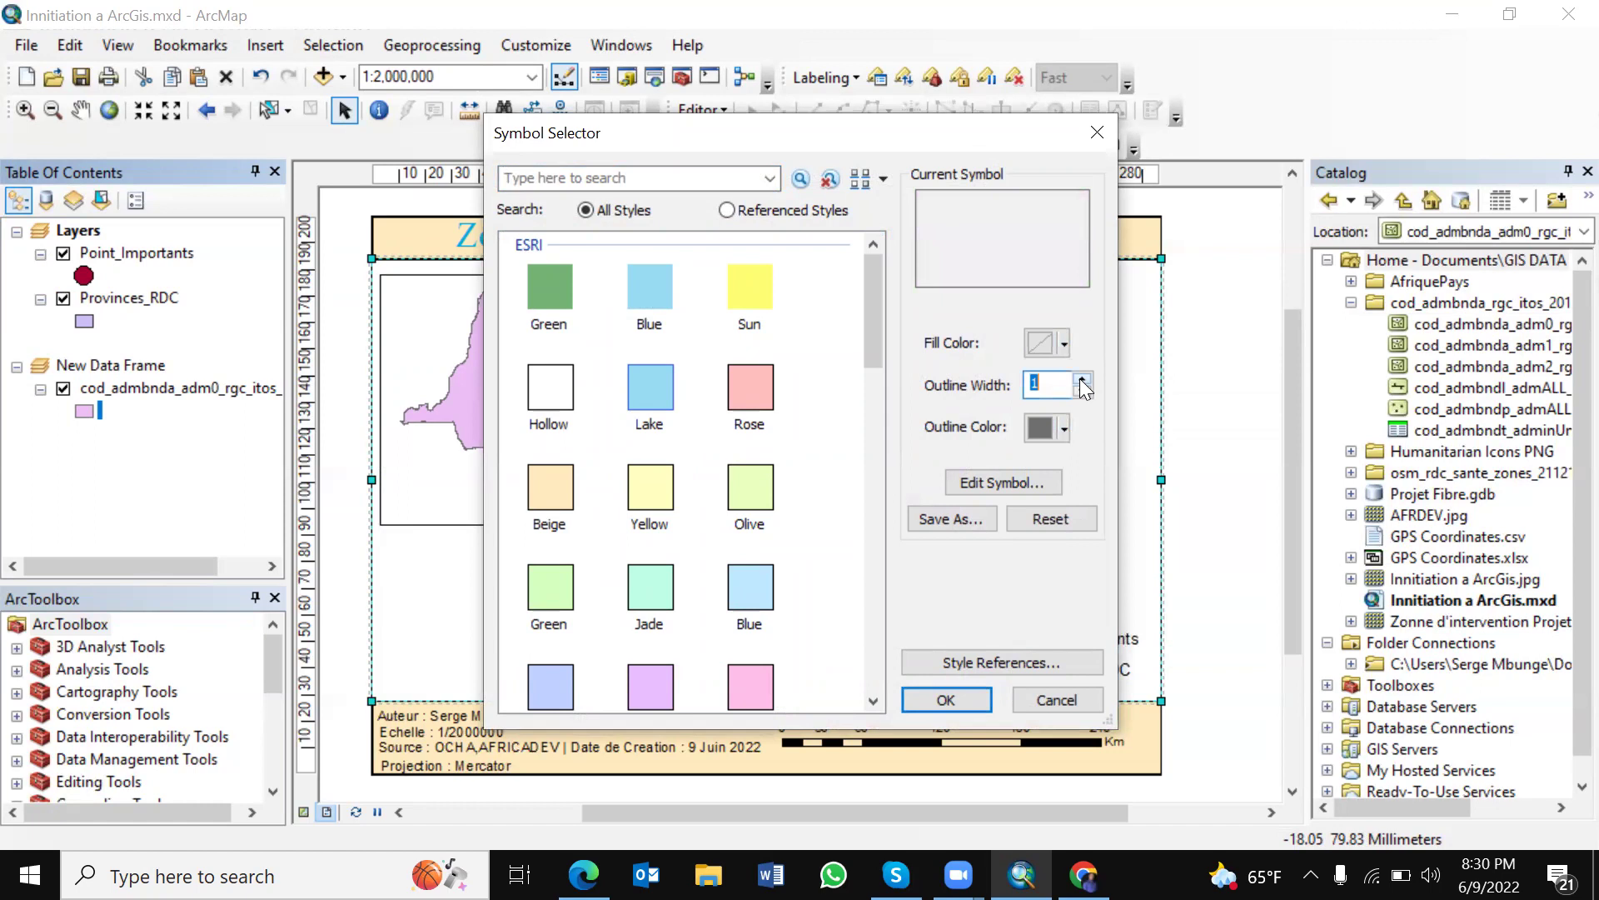
left_click(1065, 428)
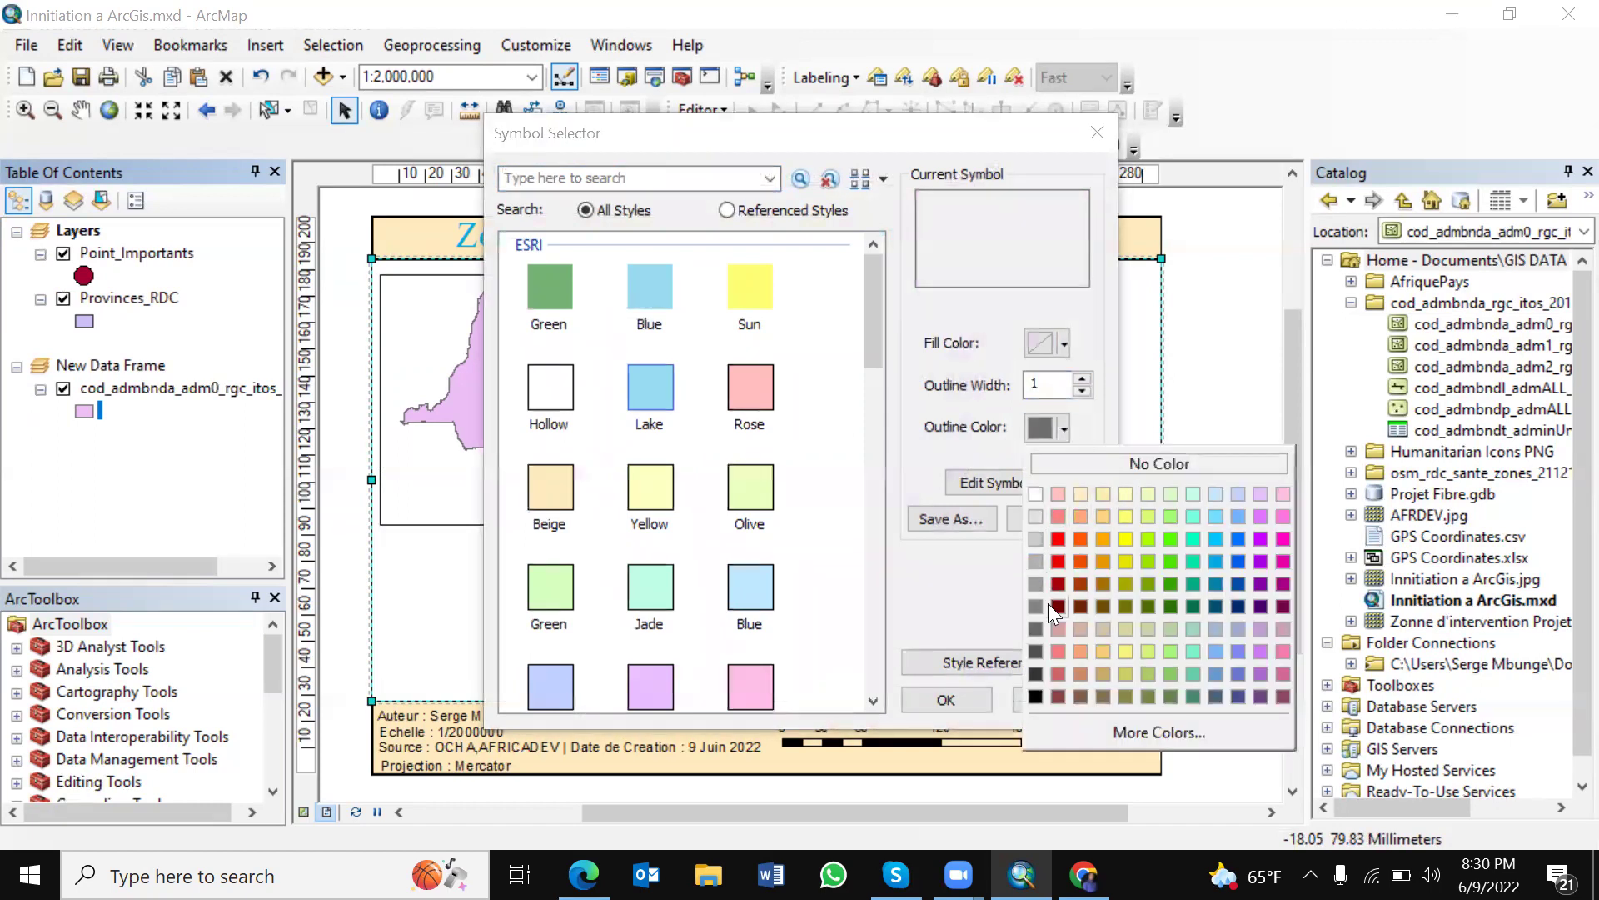
left_click(1035, 696)
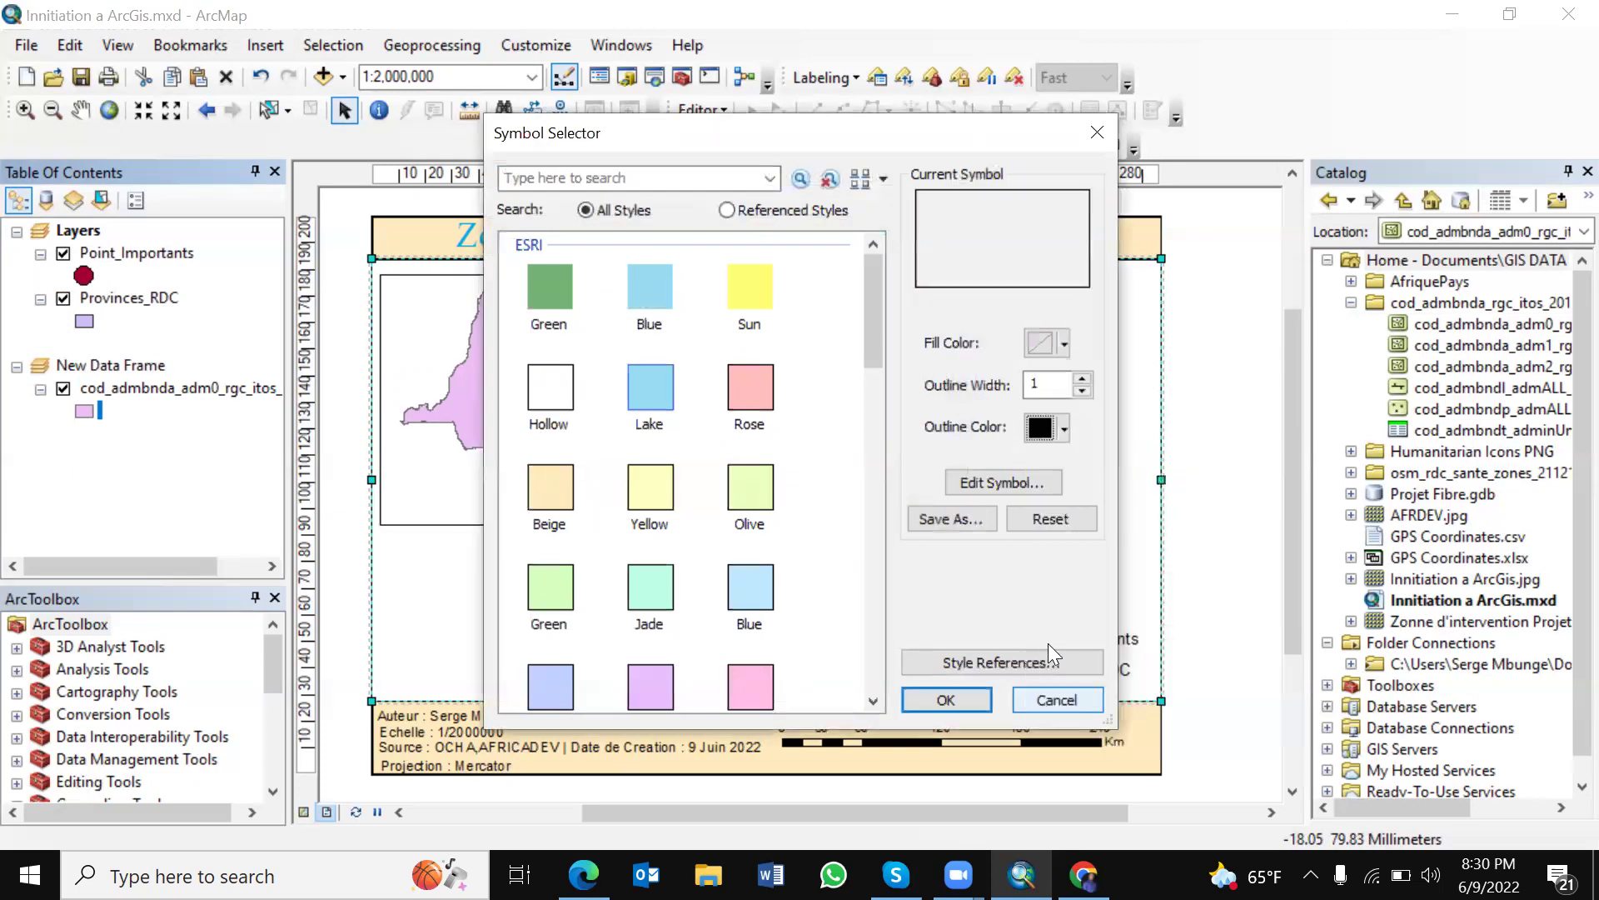
left_click(946, 698)
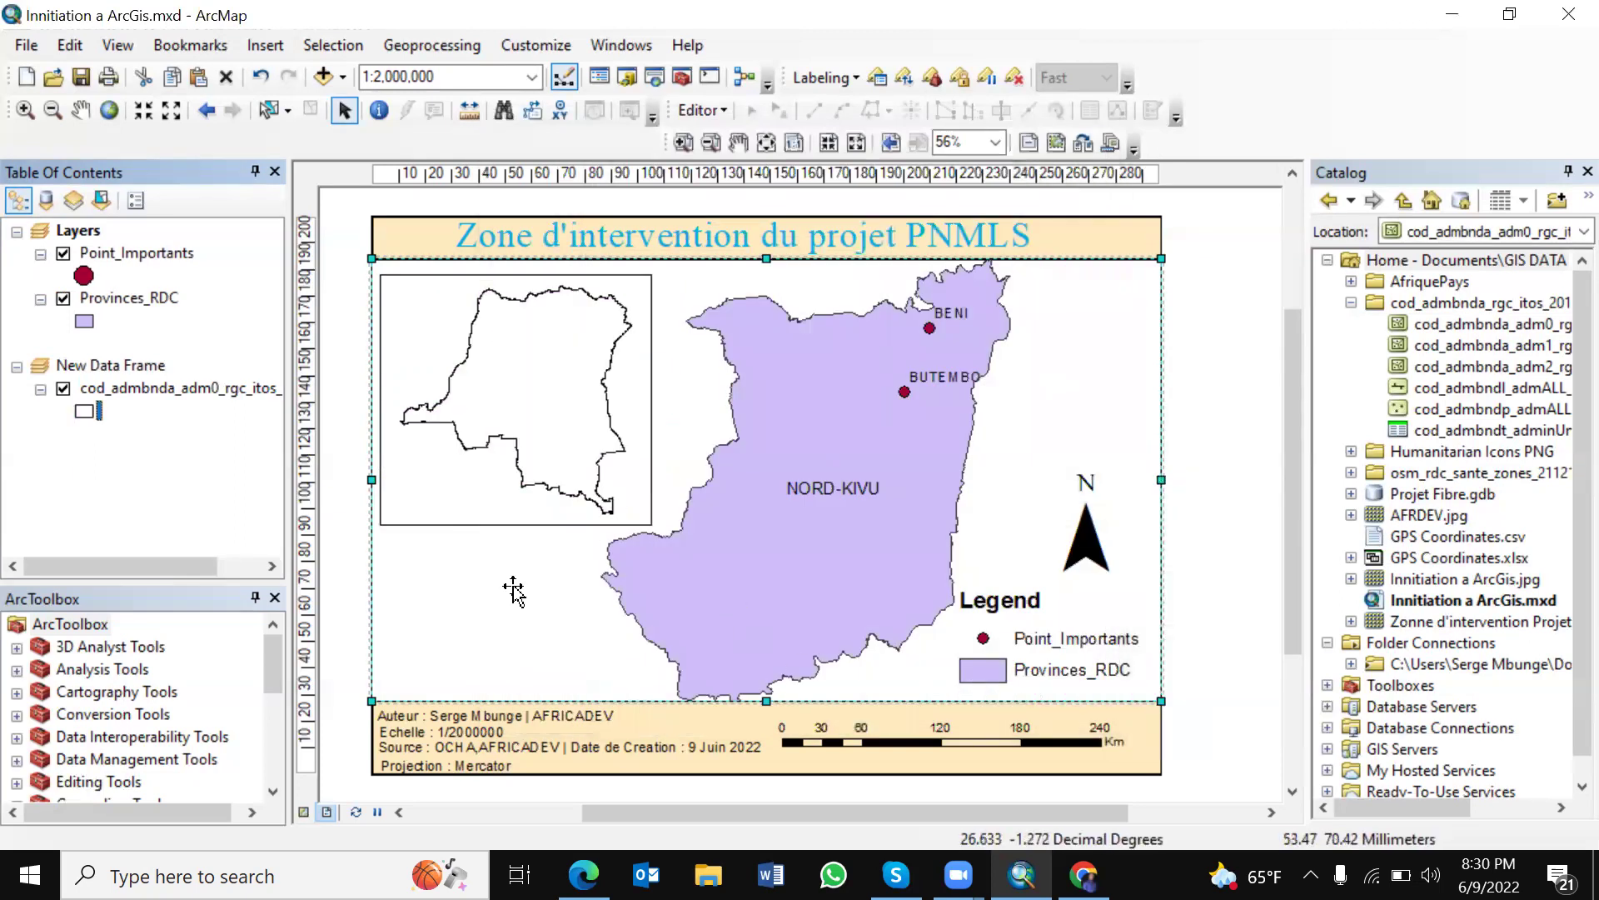
Step: Shrink the inset data frame from its lower outer corner and zoom its map out to 1:30,000,000
left_click(616, 475)
left_click_drag(651, 522, 595, 483)
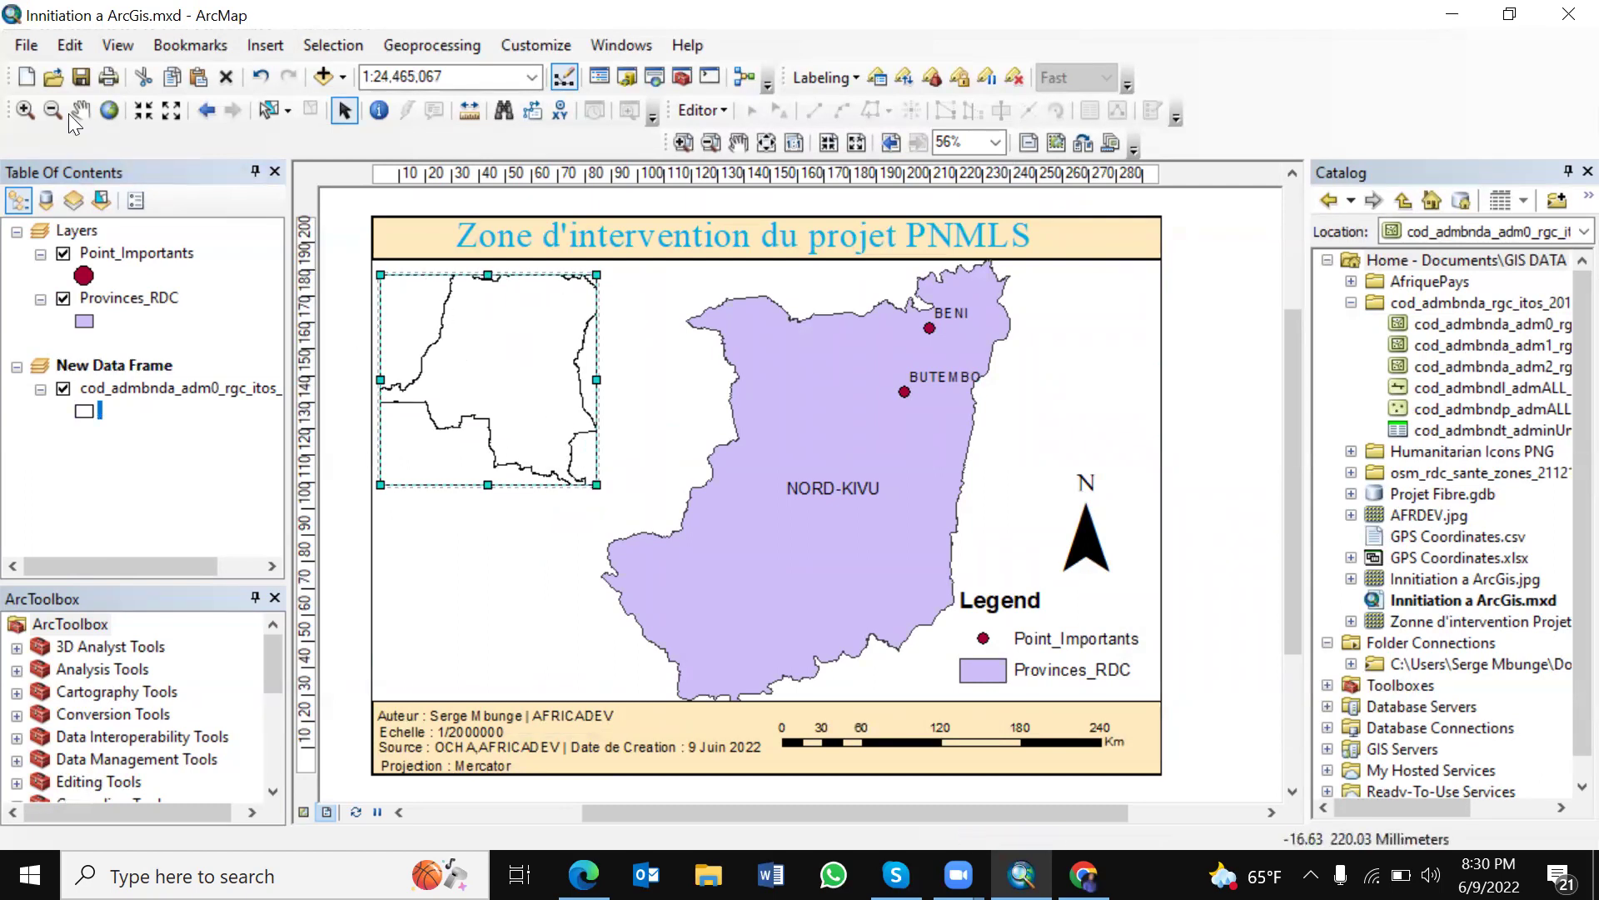
left_click(53, 110)
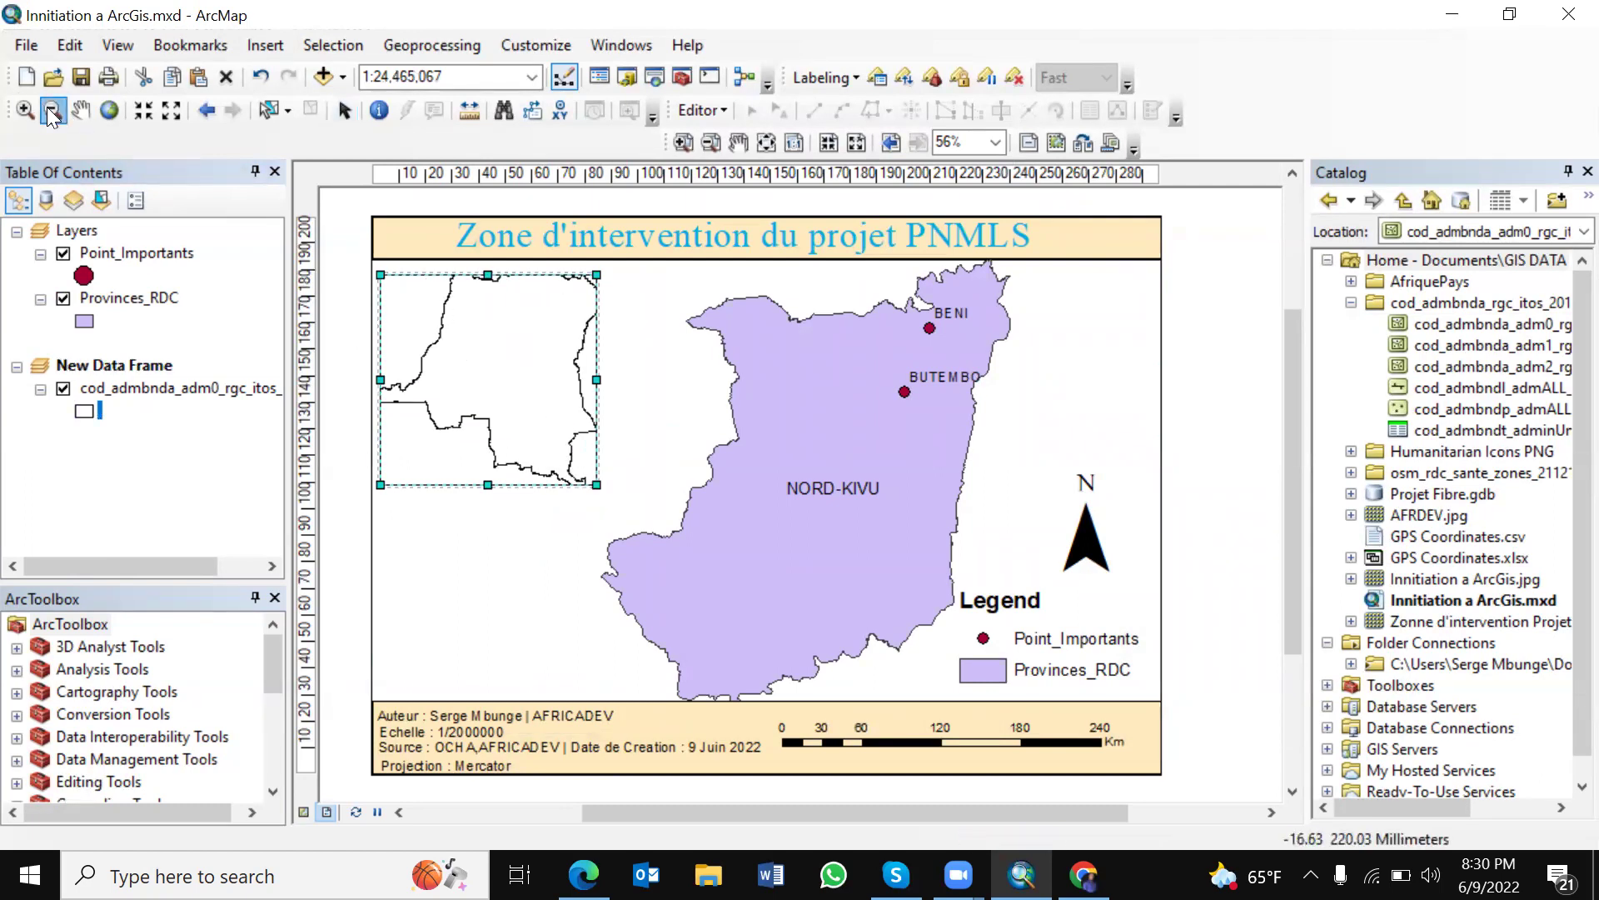
left_click(519, 397)
left_click(504, 385)
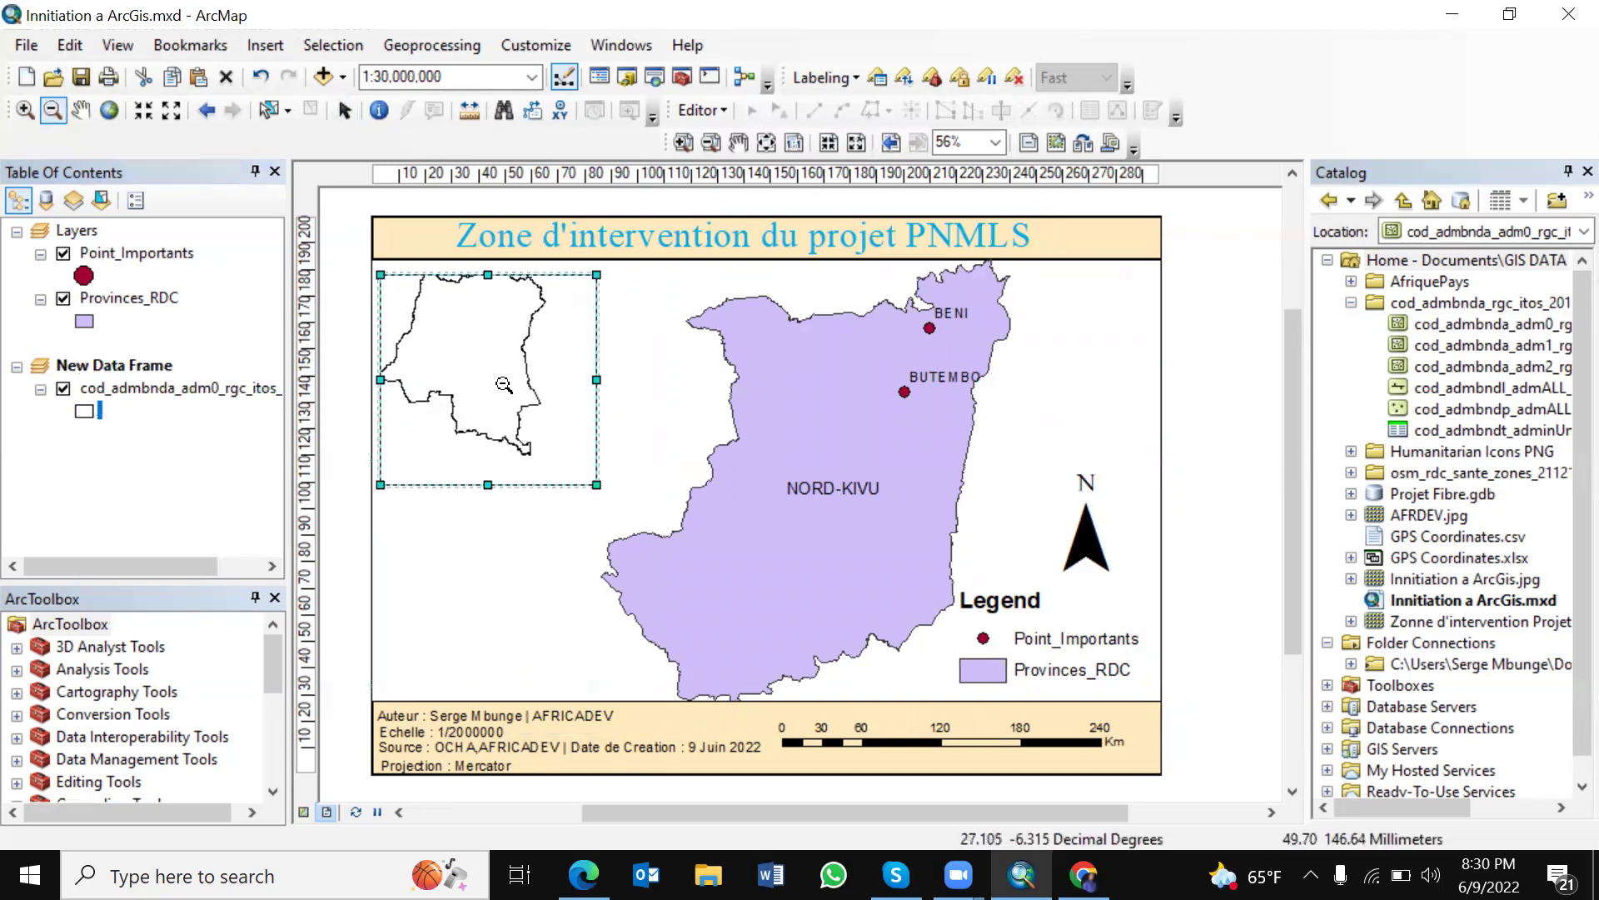
Step: Pan the country outline so it sits fully centred inside the inset frame, and return to element selection
left_click(82, 117)
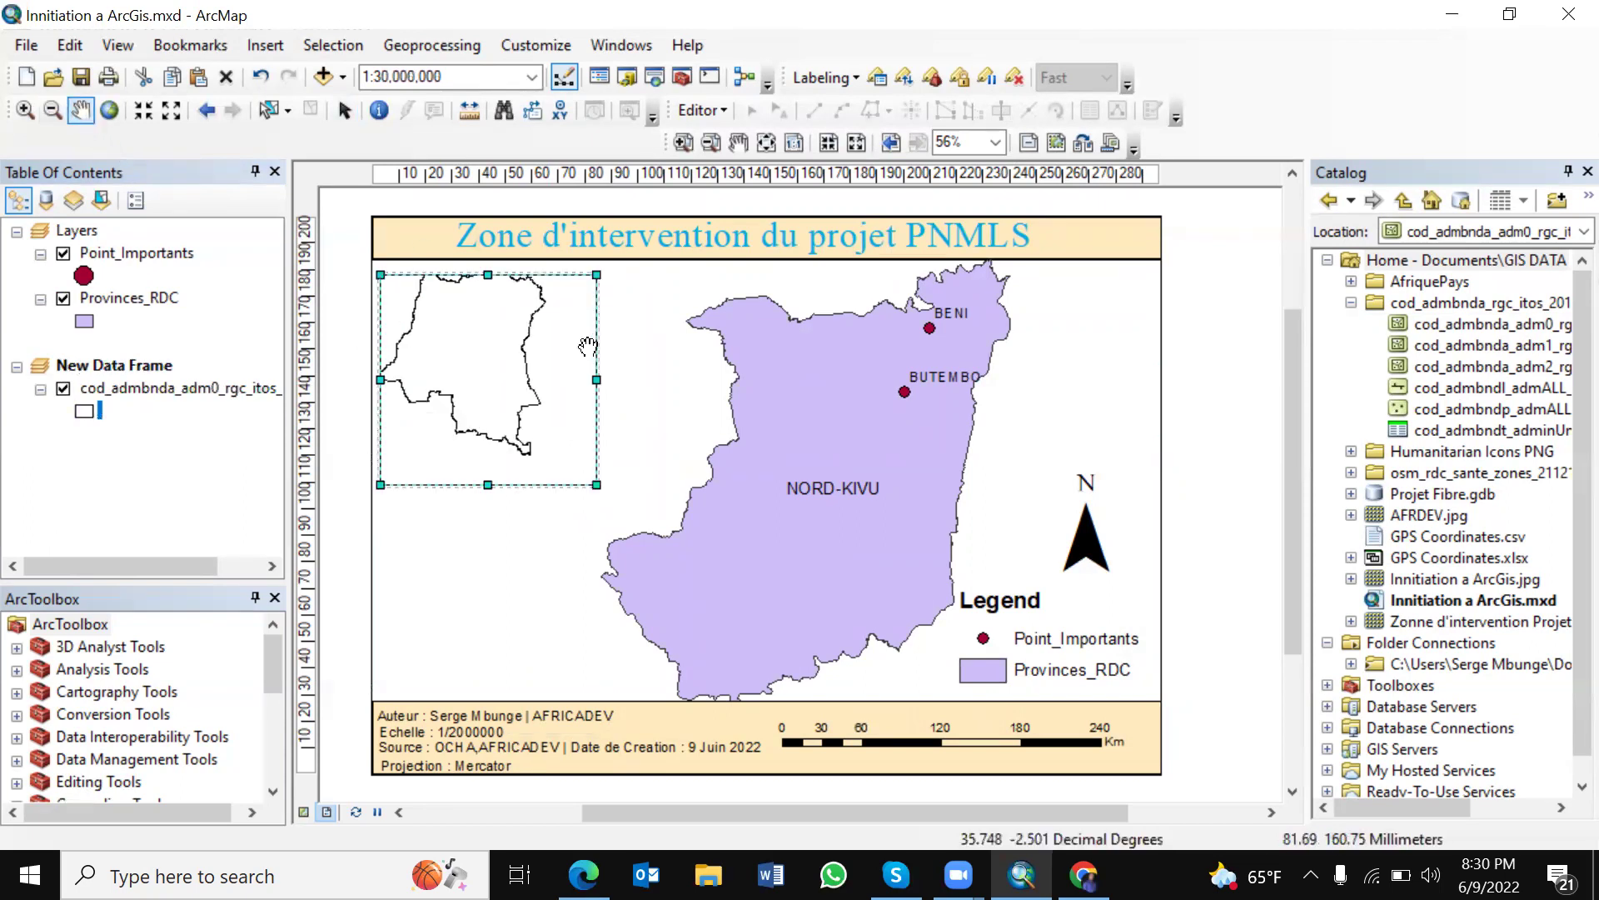
left_click_drag(496, 356, 536, 373)
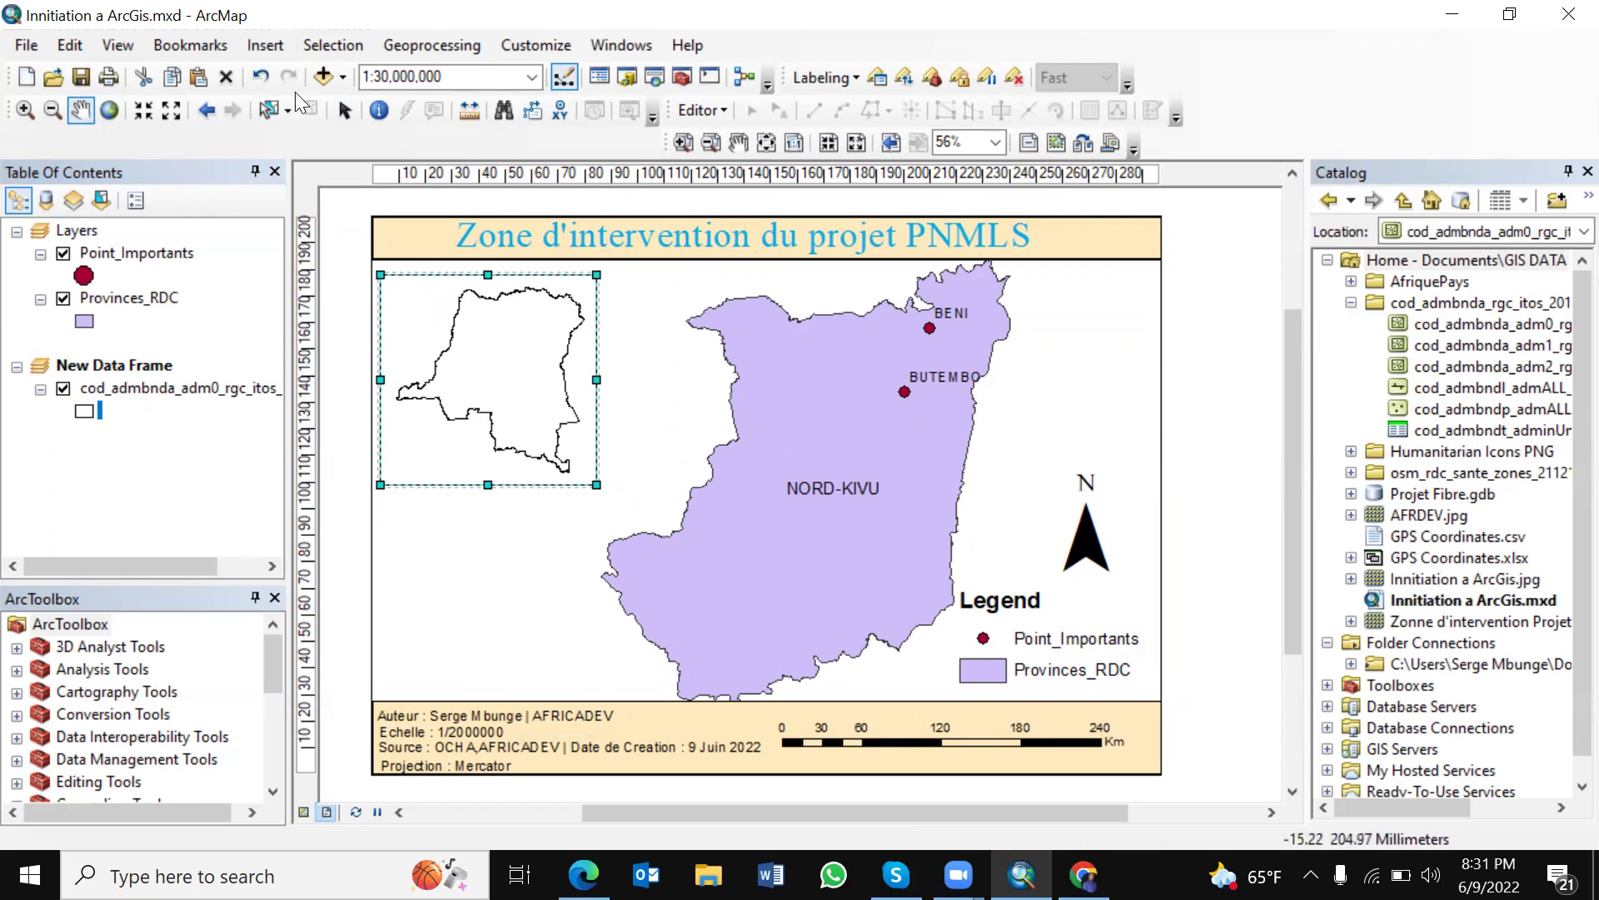
left_click(344, 110)
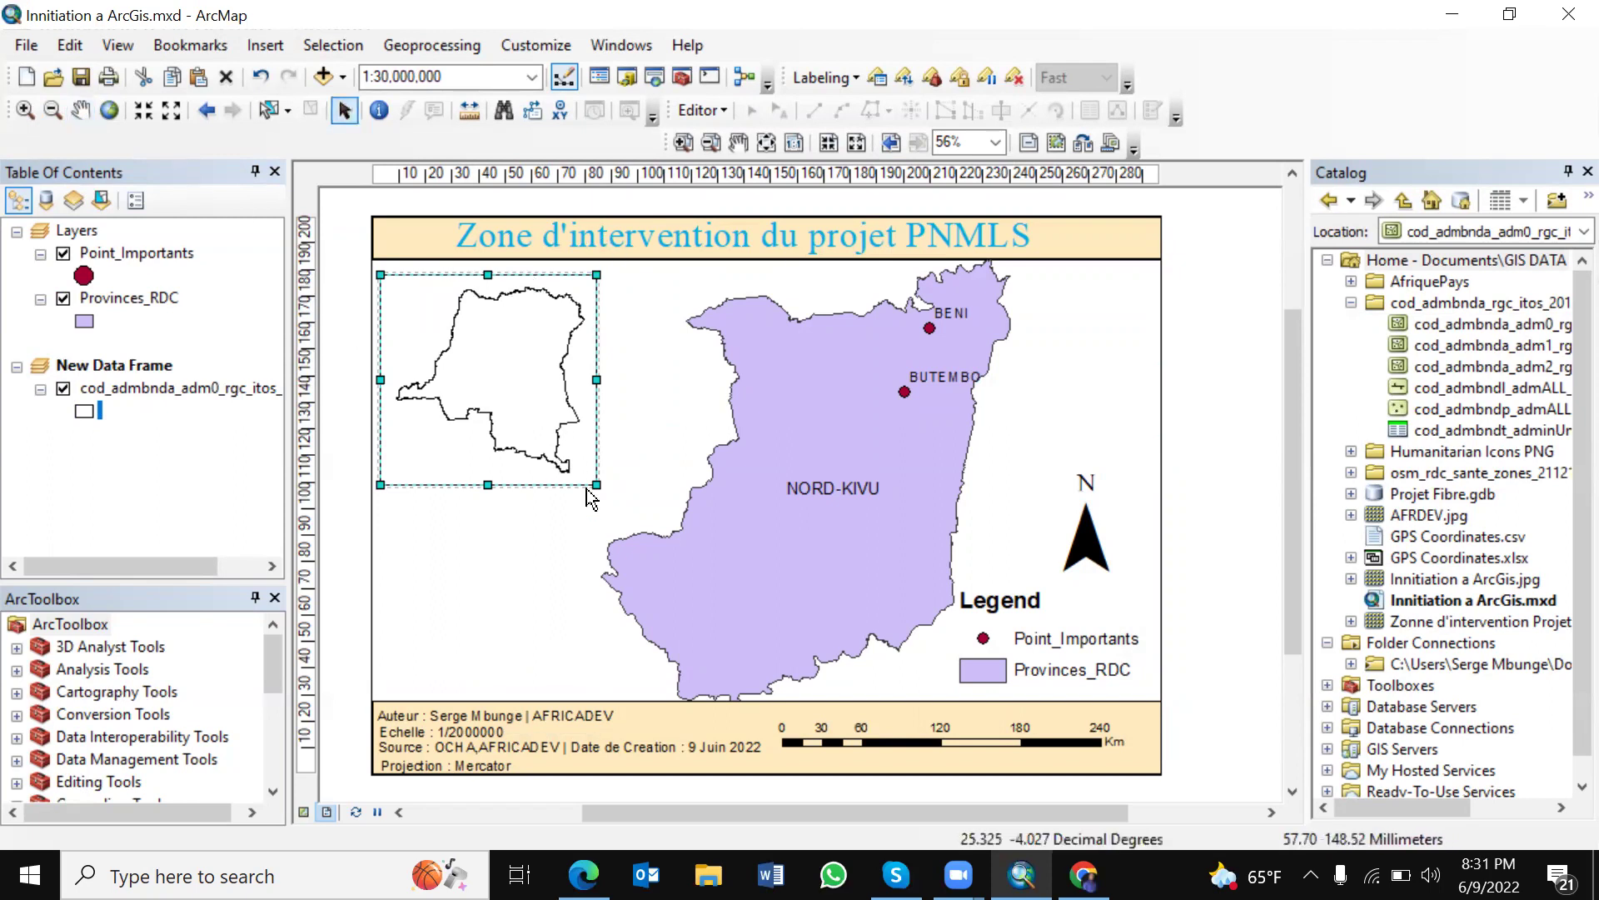
Step: Copy the Provinces_RDC layer from the main Layers data frame and paste it into New Data Frame
left_click(550, 542)
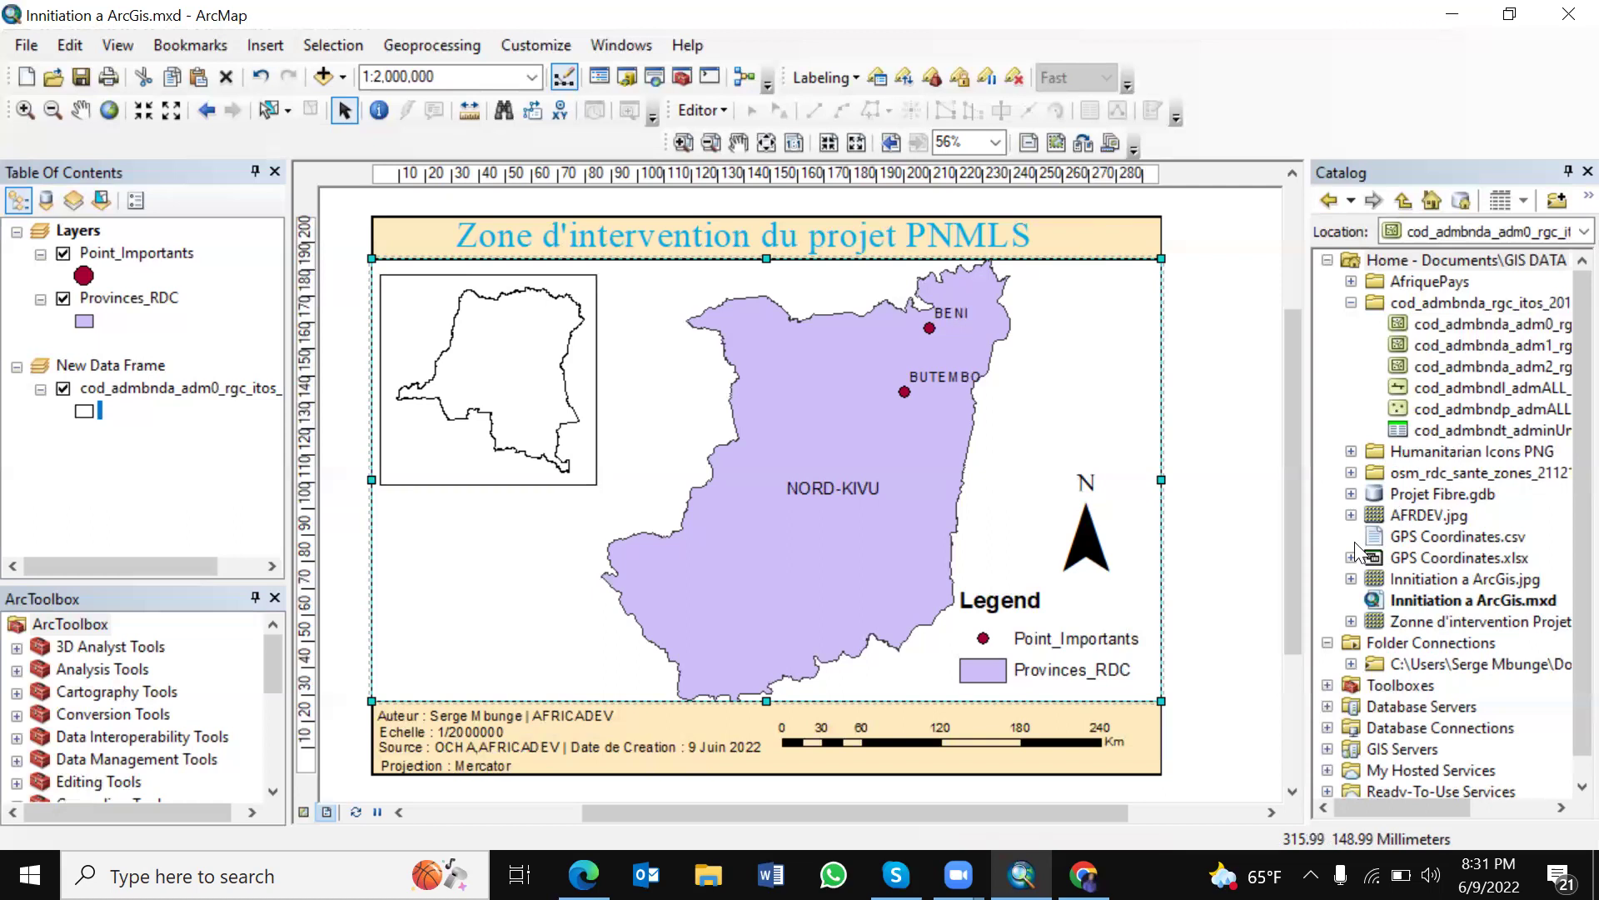
left_click(136, 296)
right_click(137, 297)
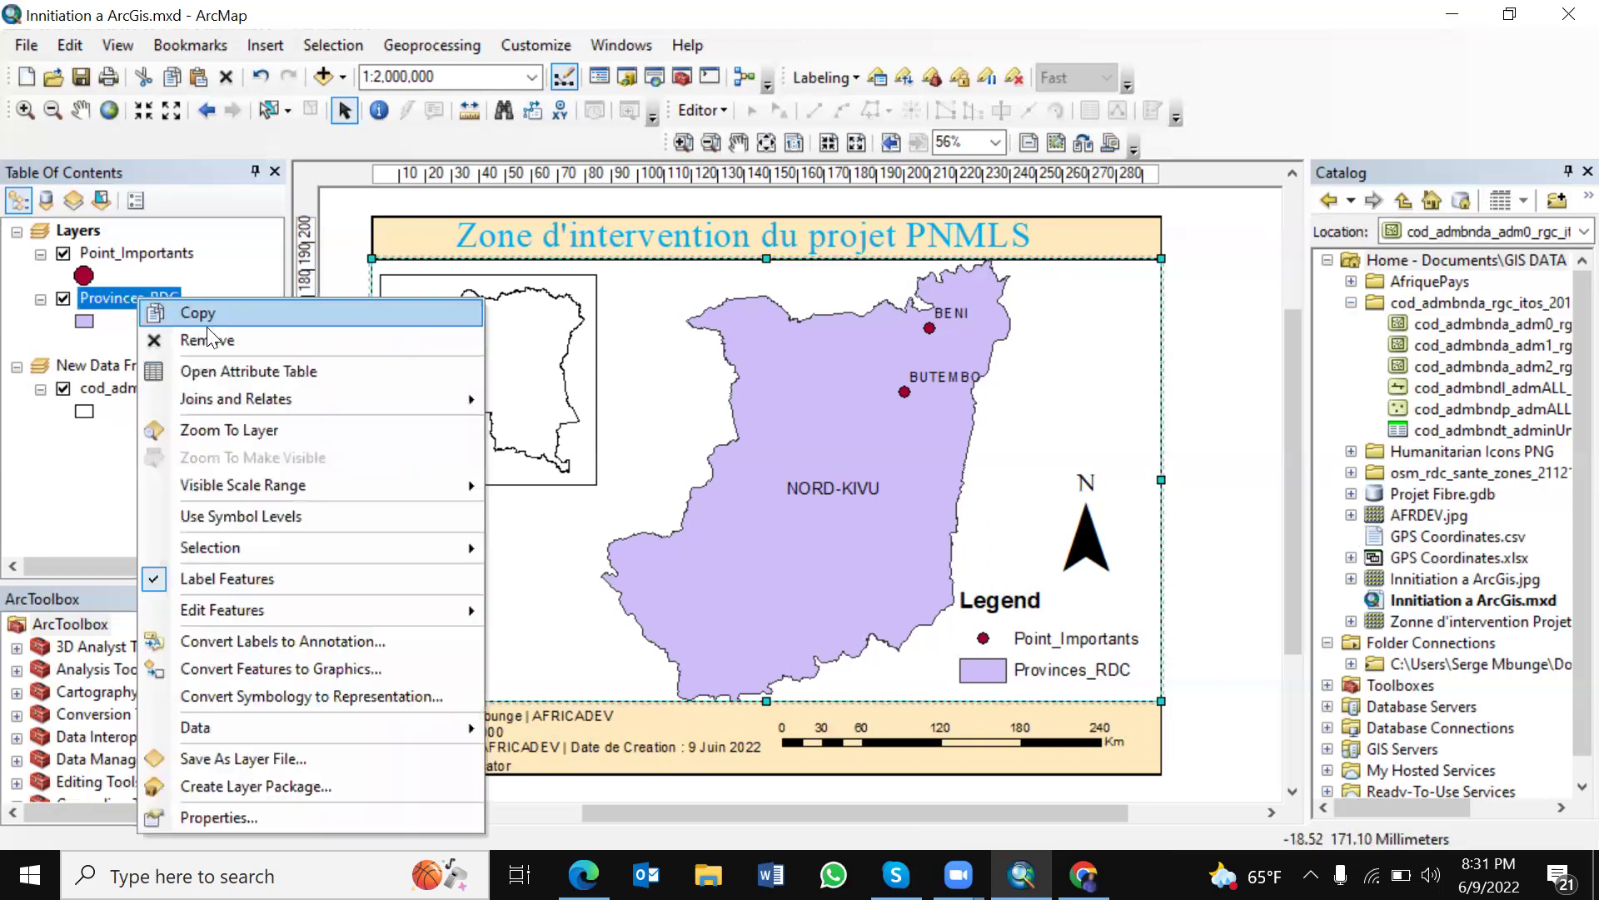
left_click(237, 314)
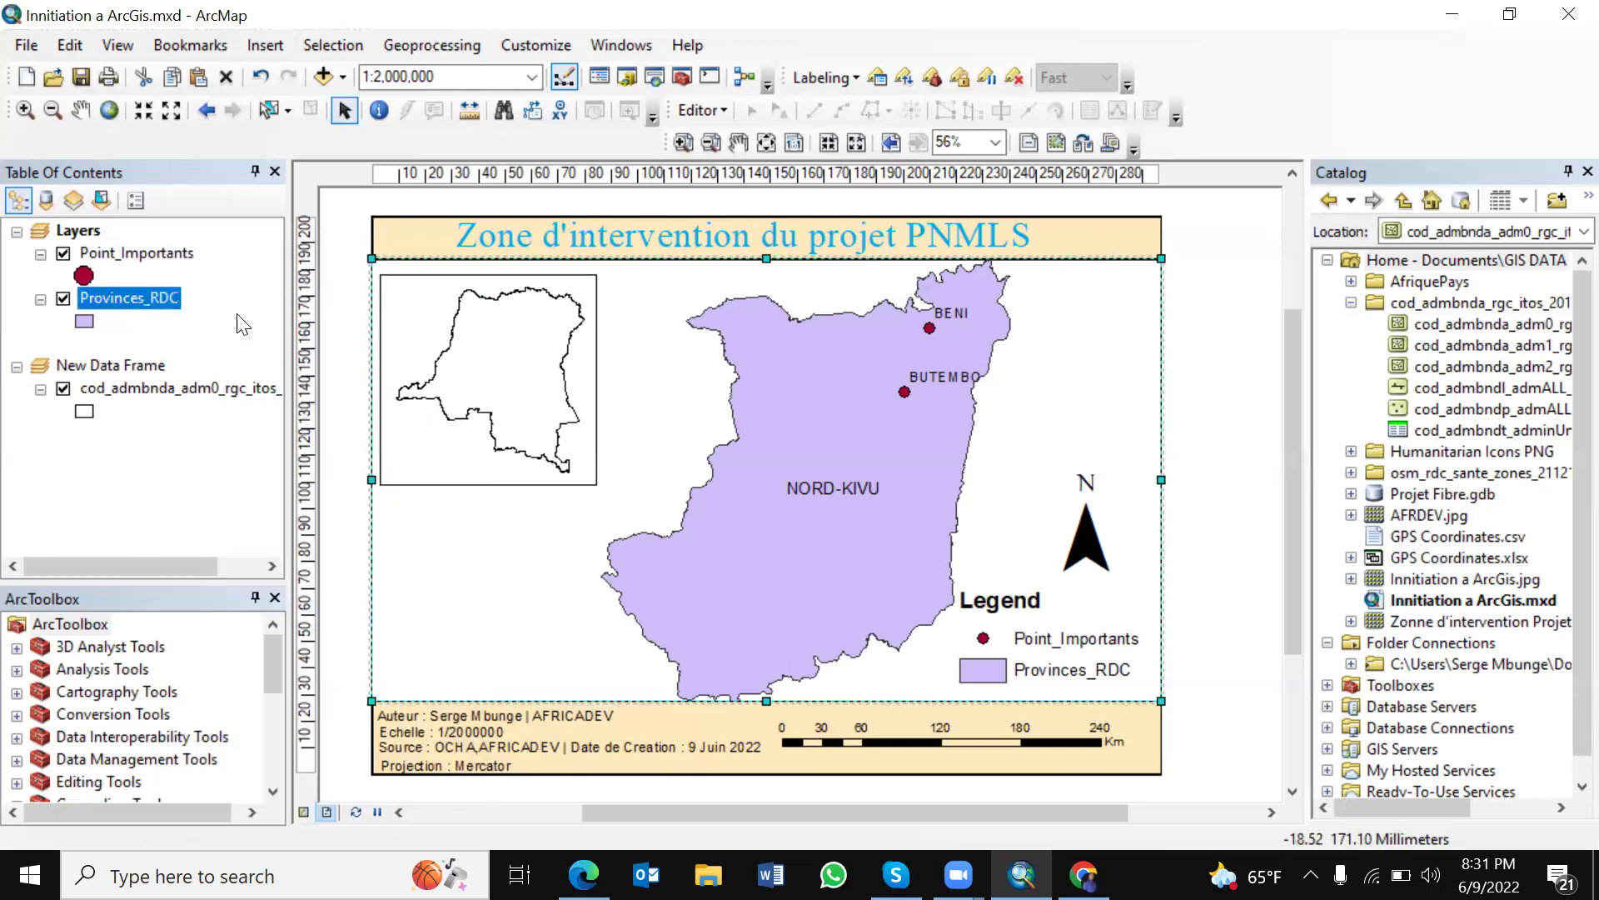
left_click(146, 369)
right_click(142, 363)
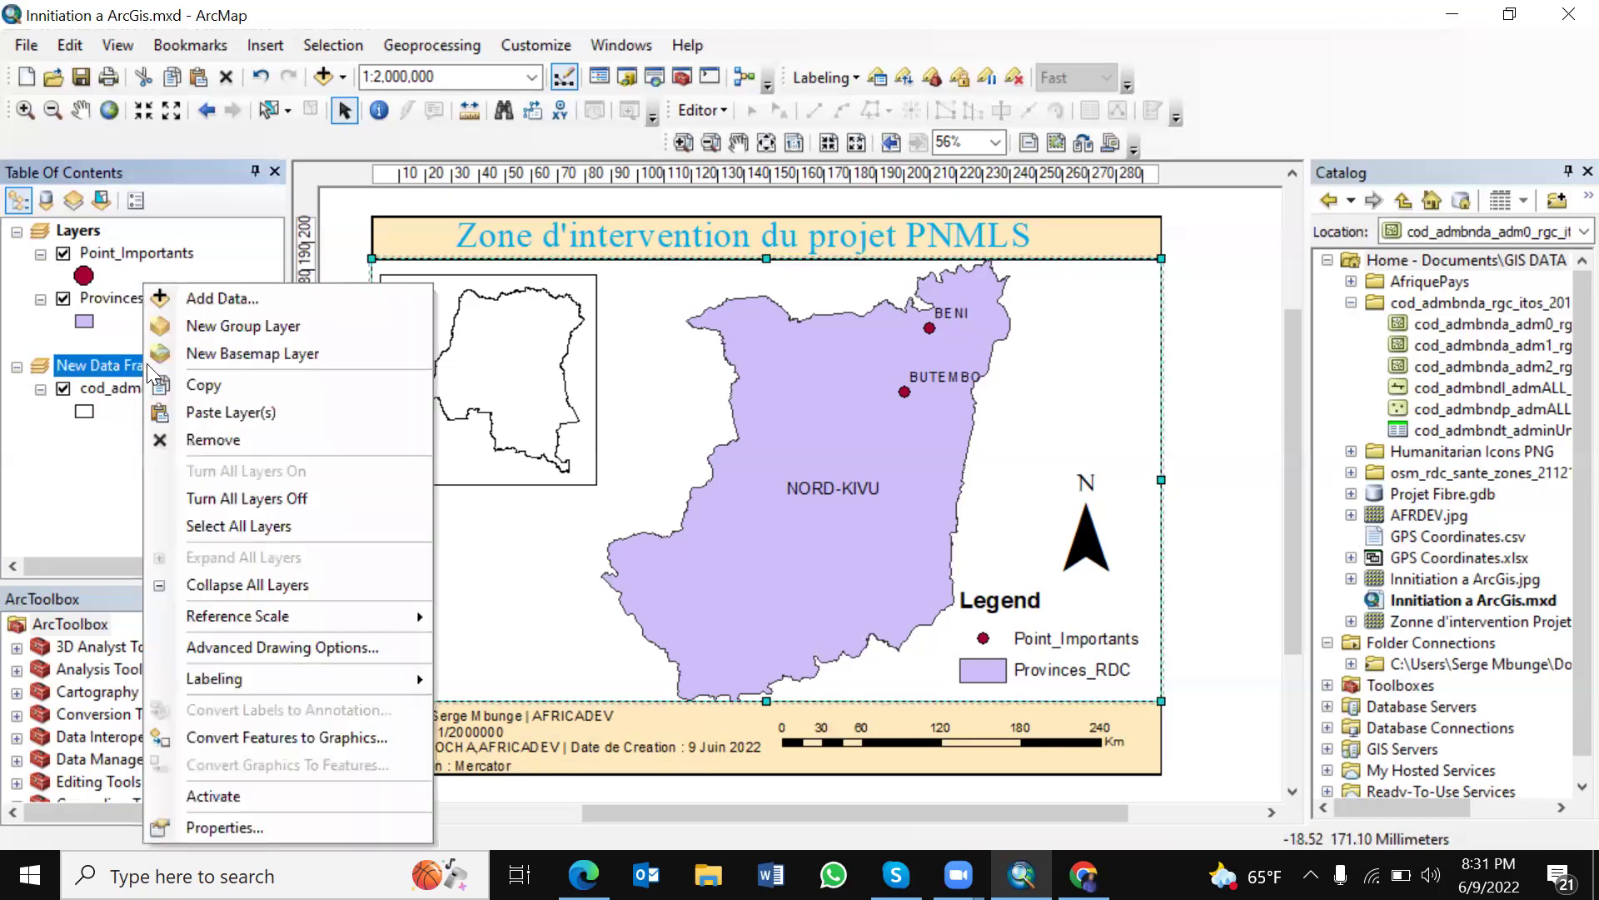
left_click(227, 413)
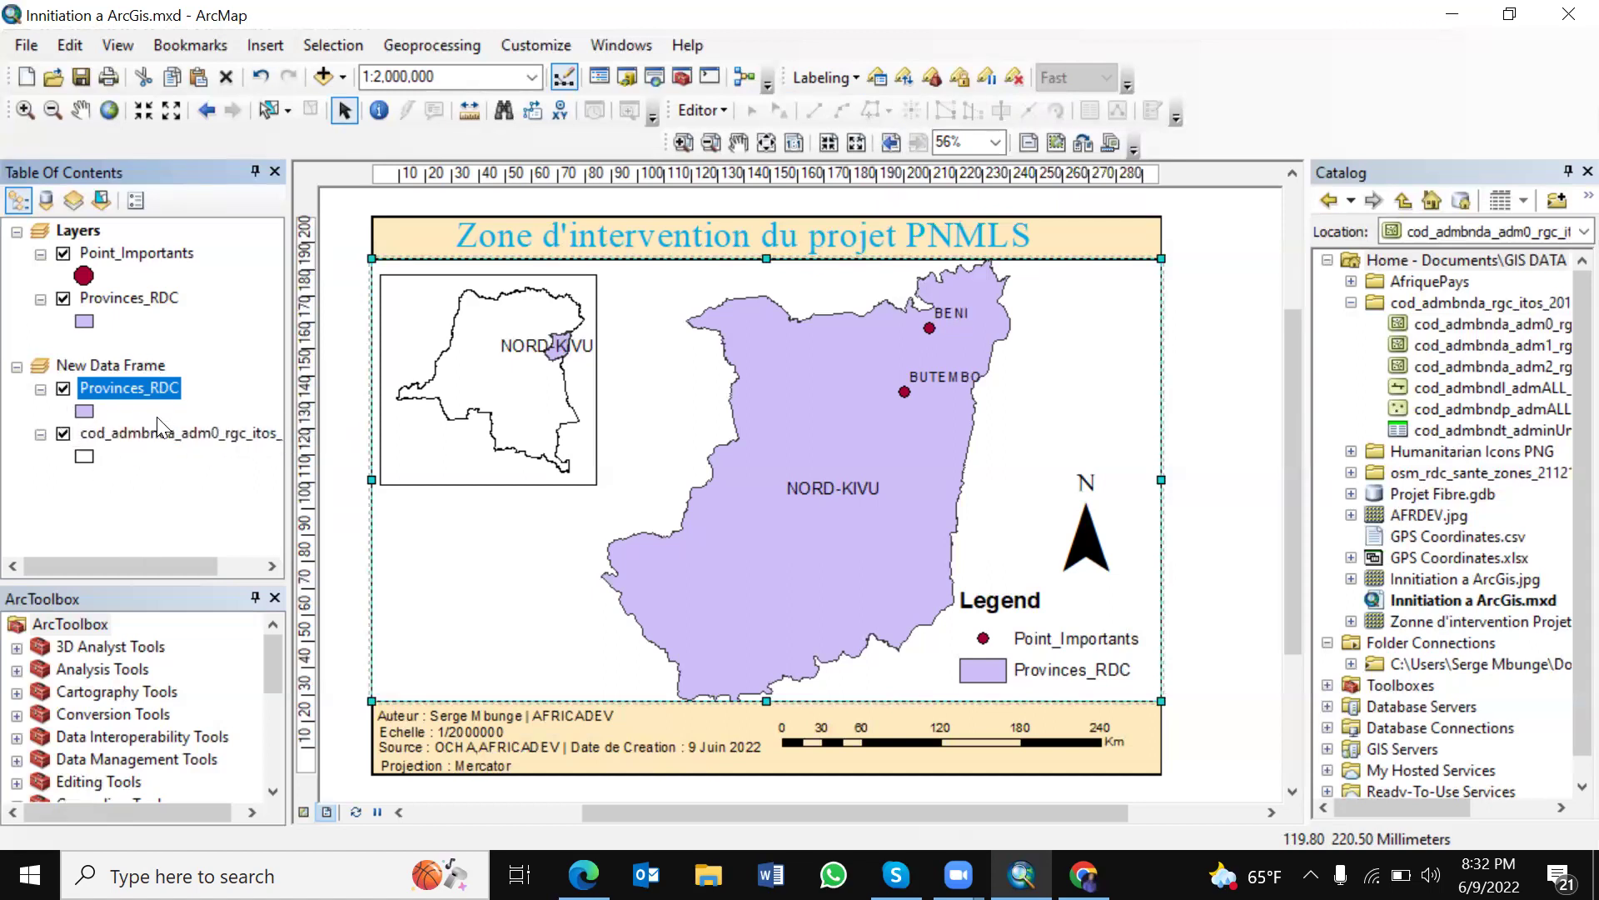
Step: Activate New Data Frame and set the label font size of its Provinces_RDC layer to 8
right_click(65, 367)
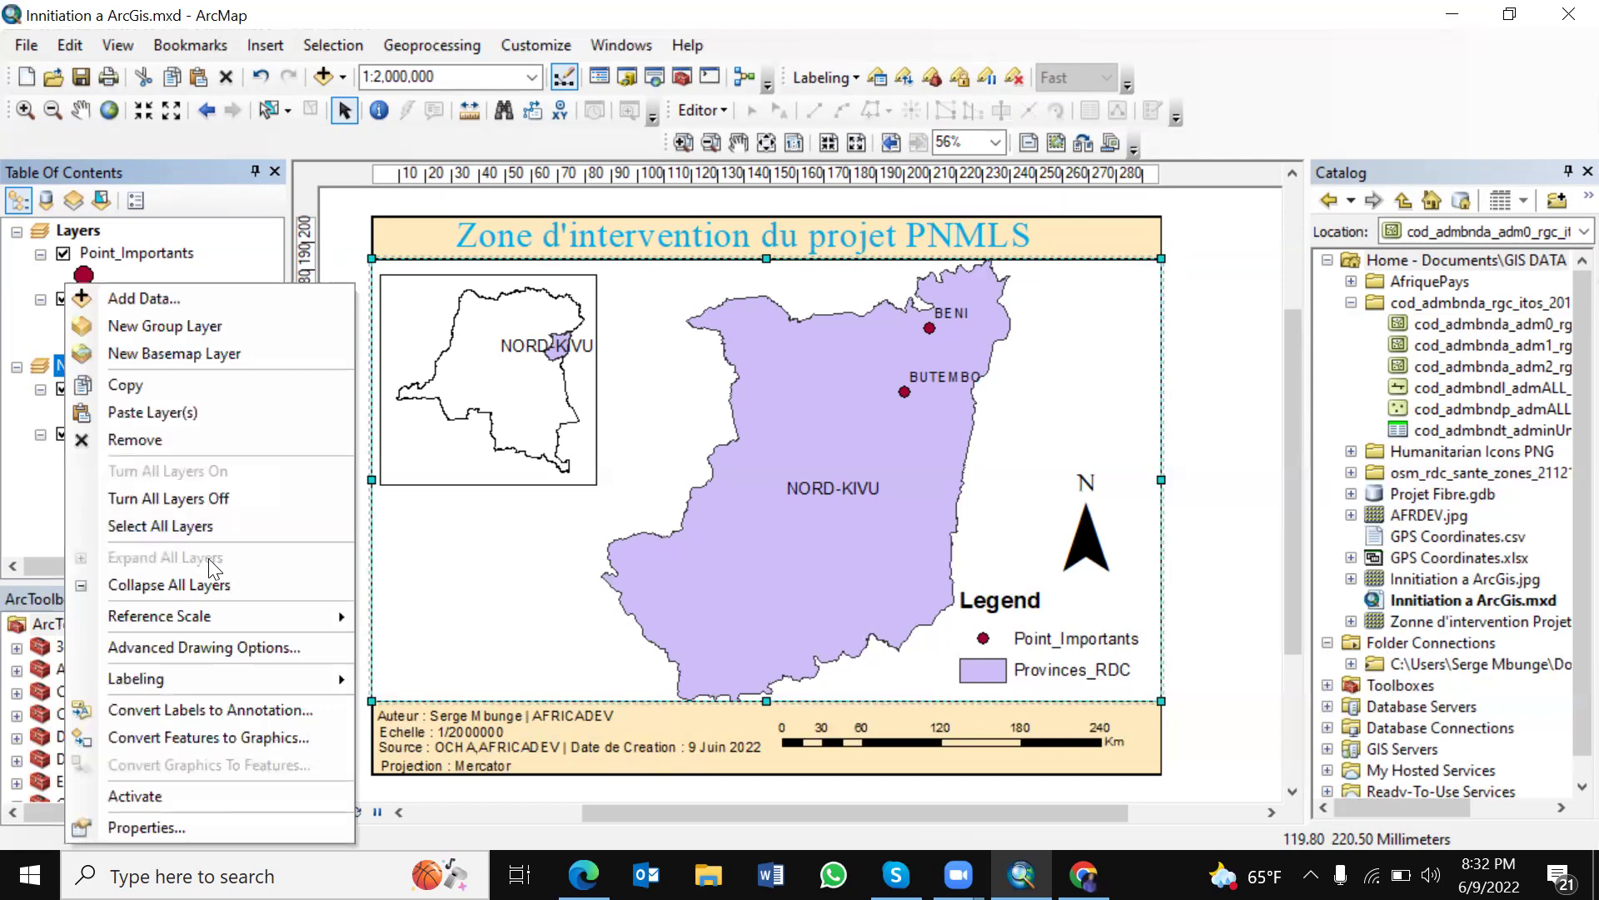
left_click(164, 796)
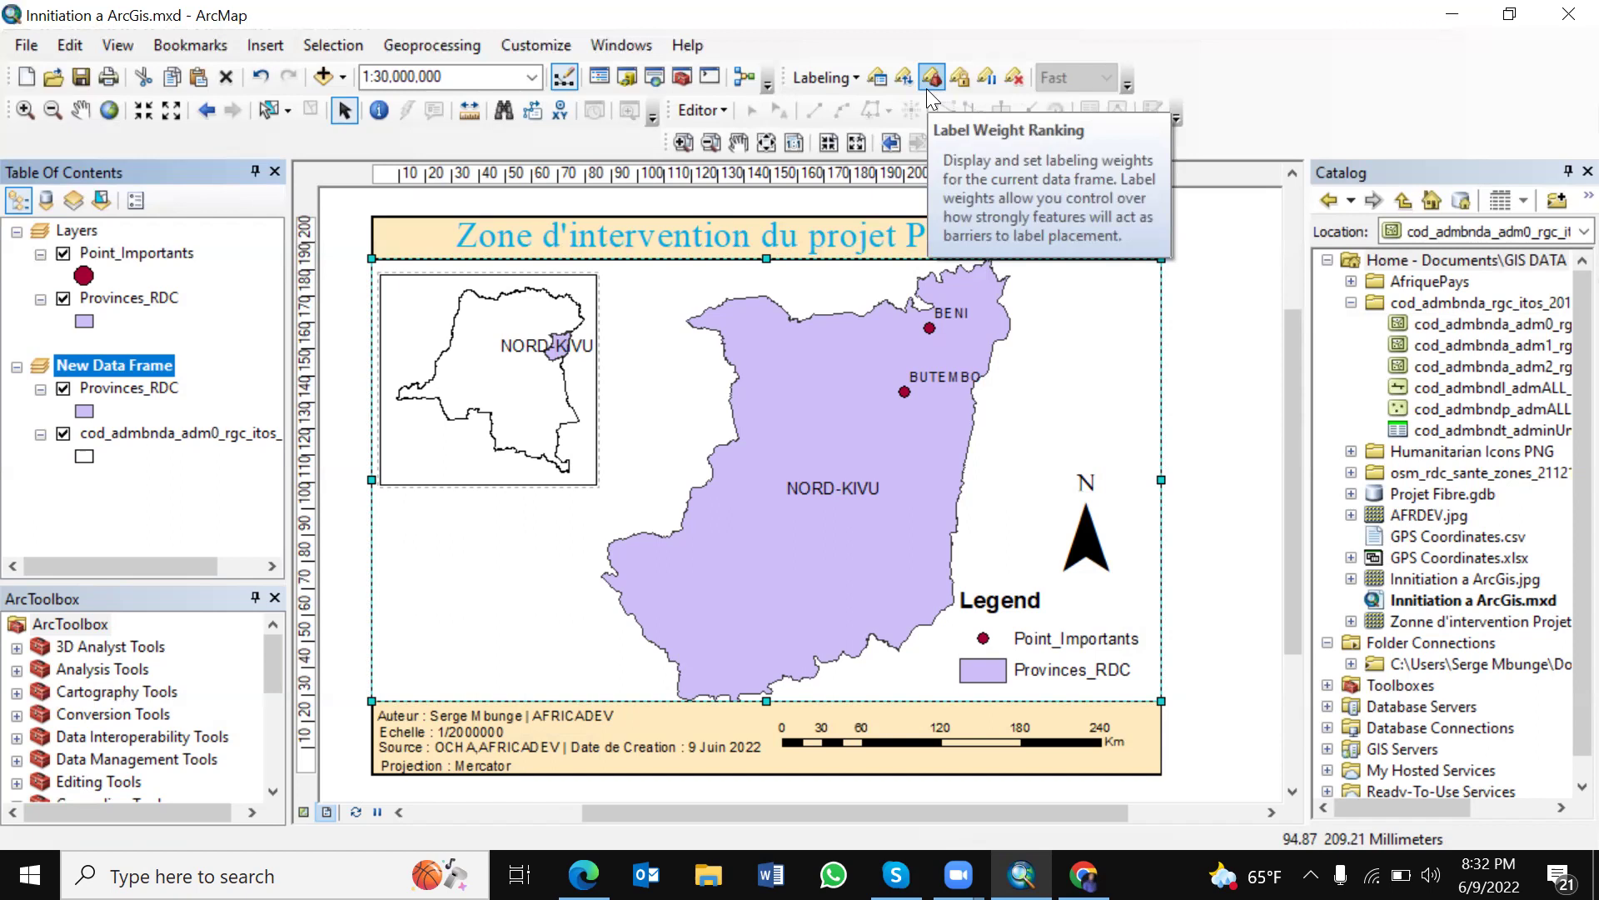
left_click(878, 80)
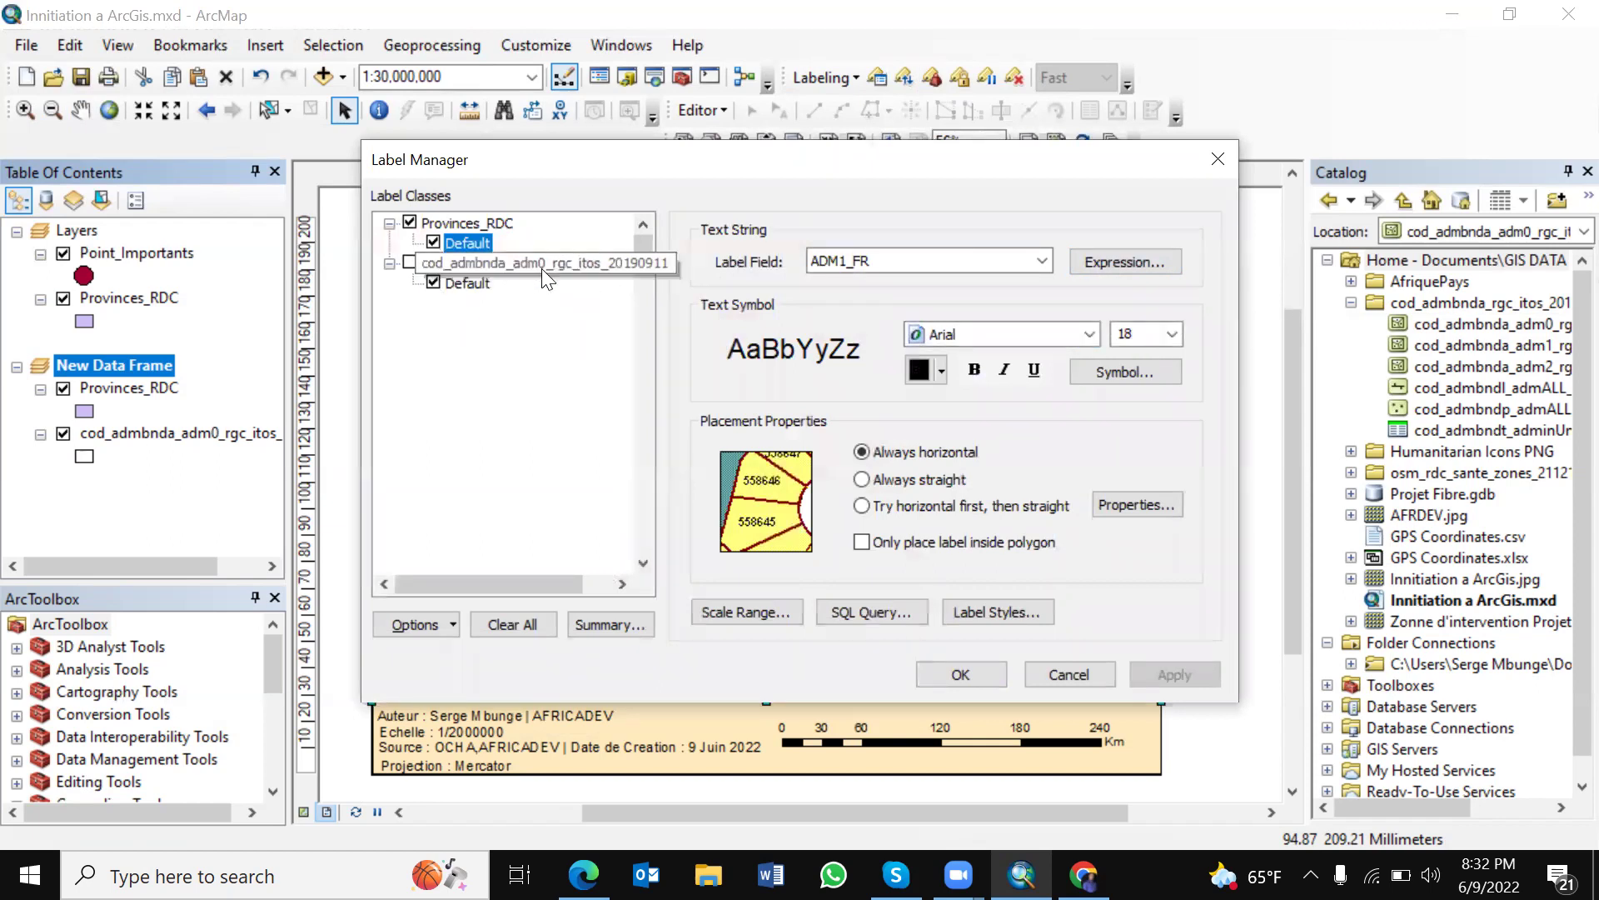
left_click(1172, 335)
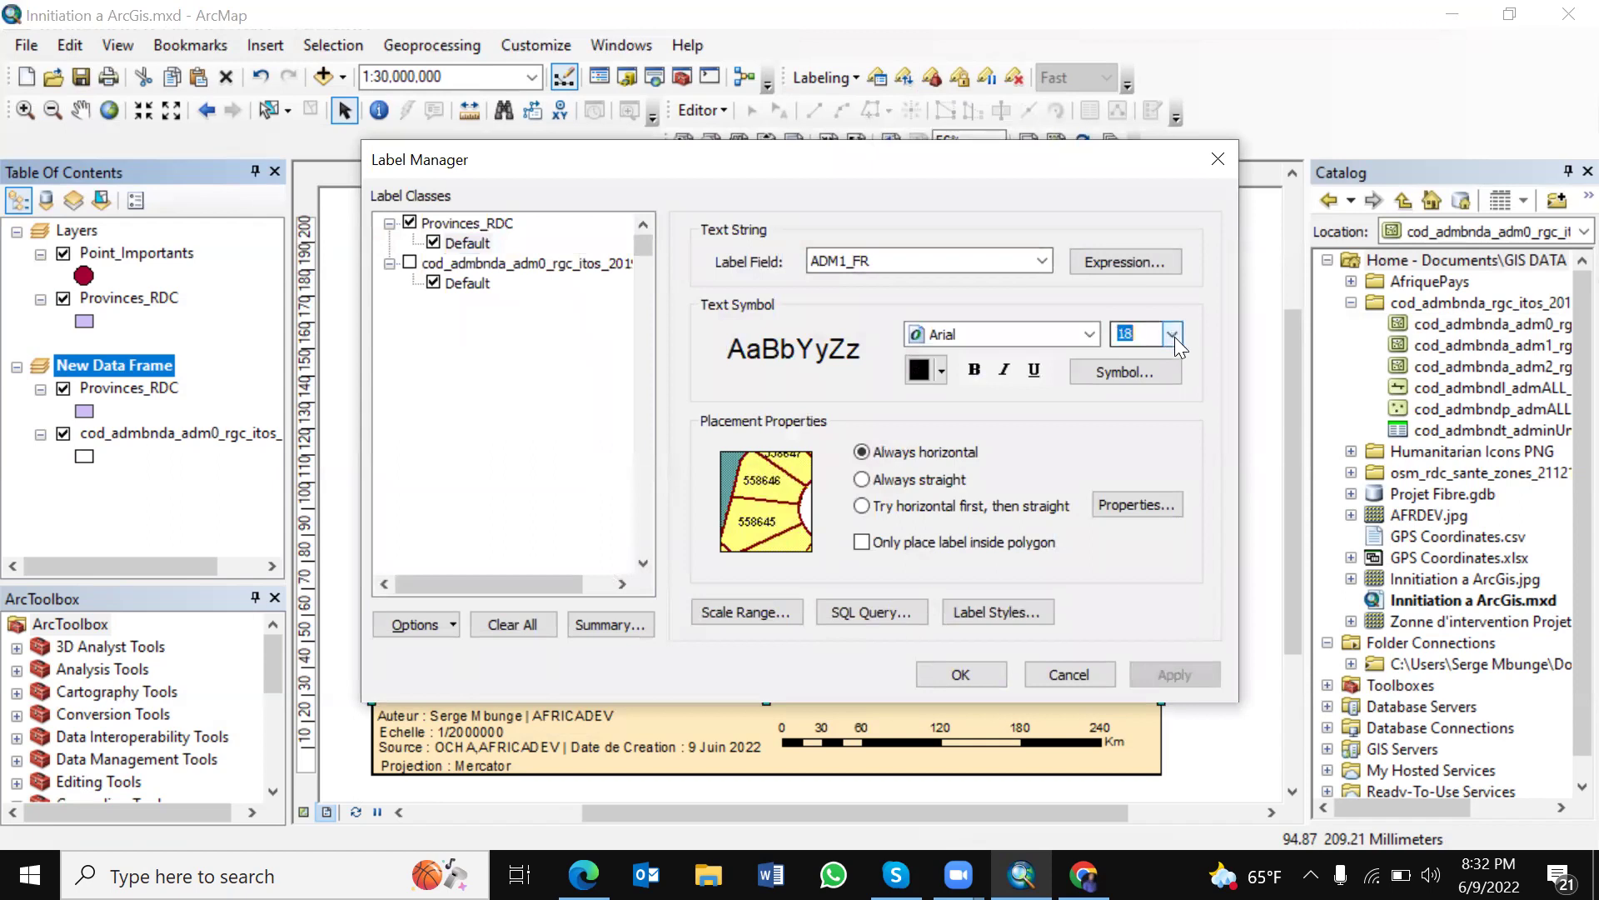
left_click(1174, 336)
left_click(1183, 375)
left_click(1172, 334)
left_click_drag(1172, 450, 1173, 398)
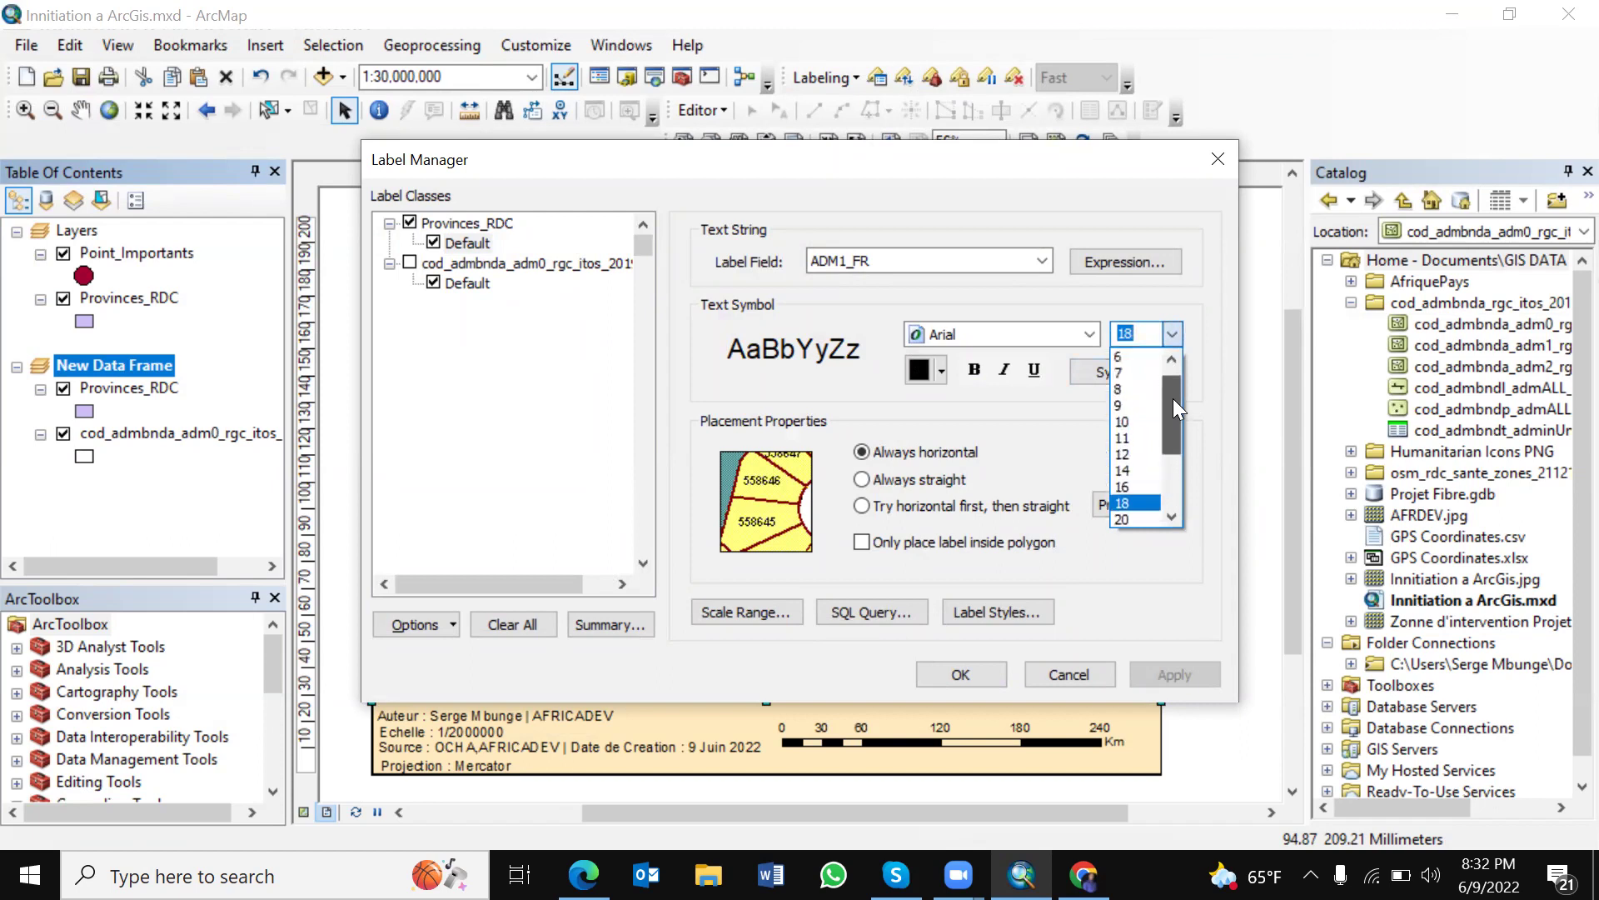
left_click(1130, 391)
left_click(1183, 671)
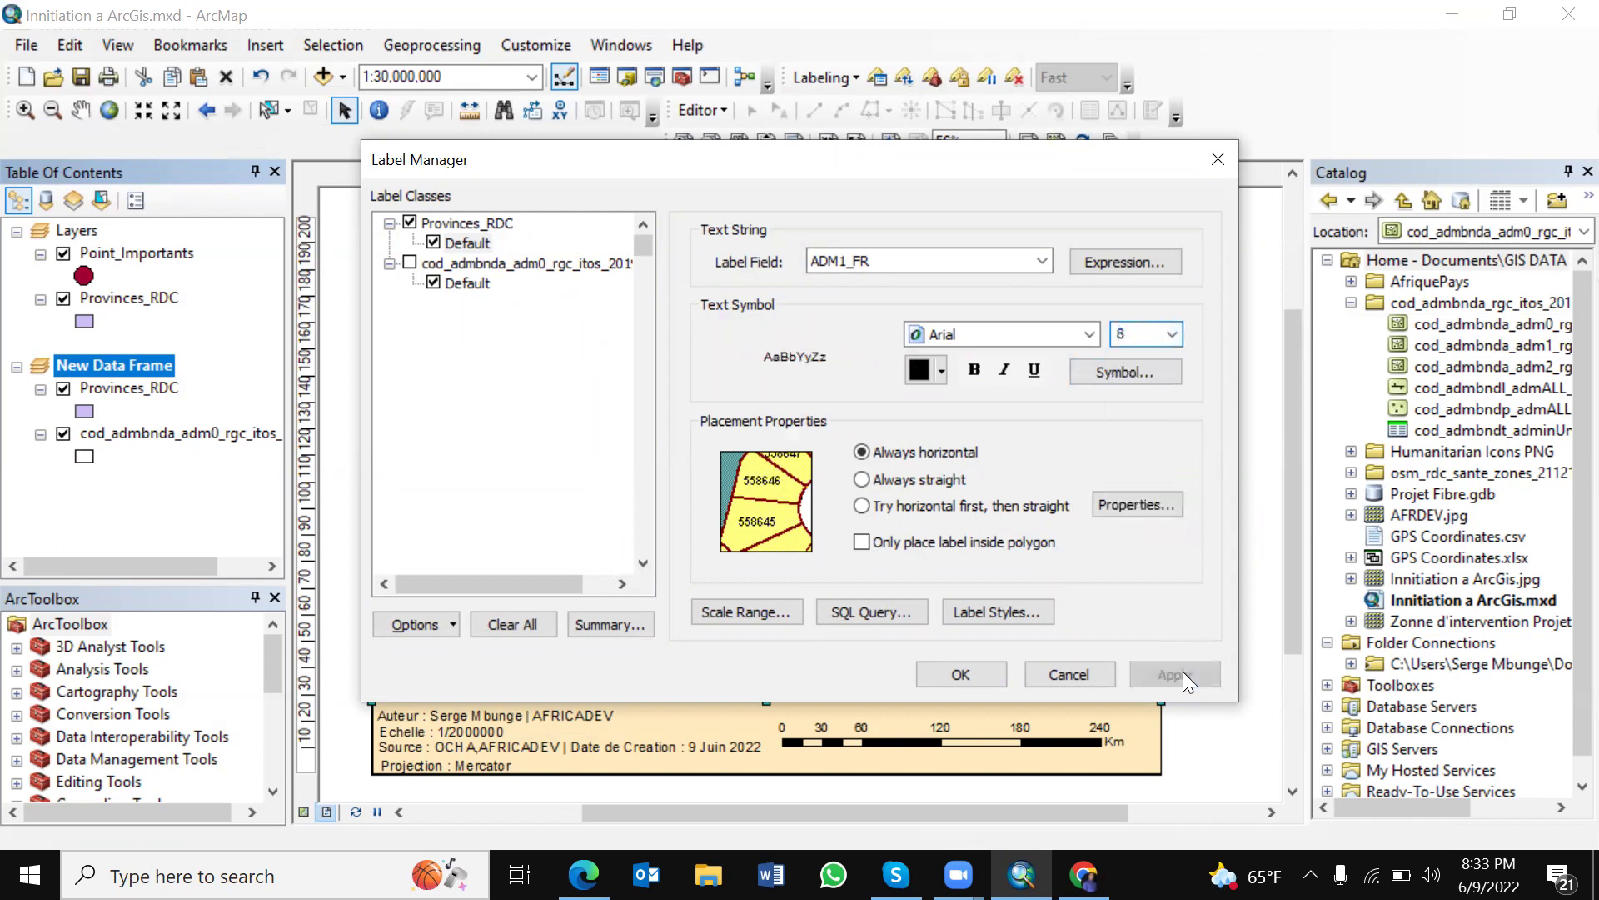
left_click(947, 683)
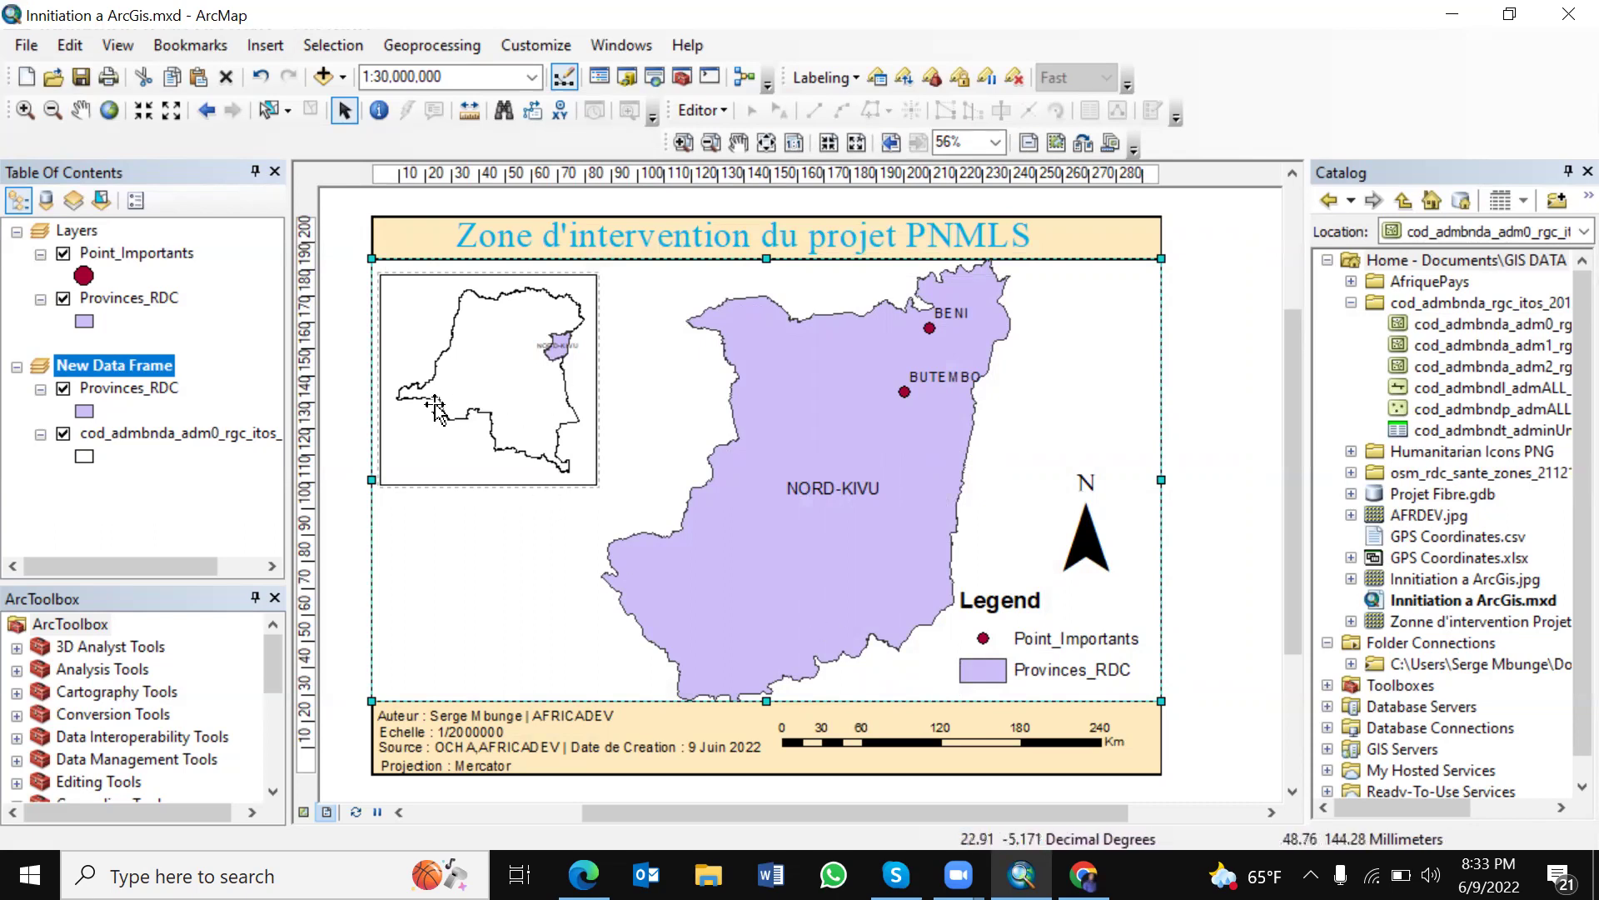
Step: Turn on labels for the inset's country boundary layer and open that layer's attribute table
right_click(152, 438)
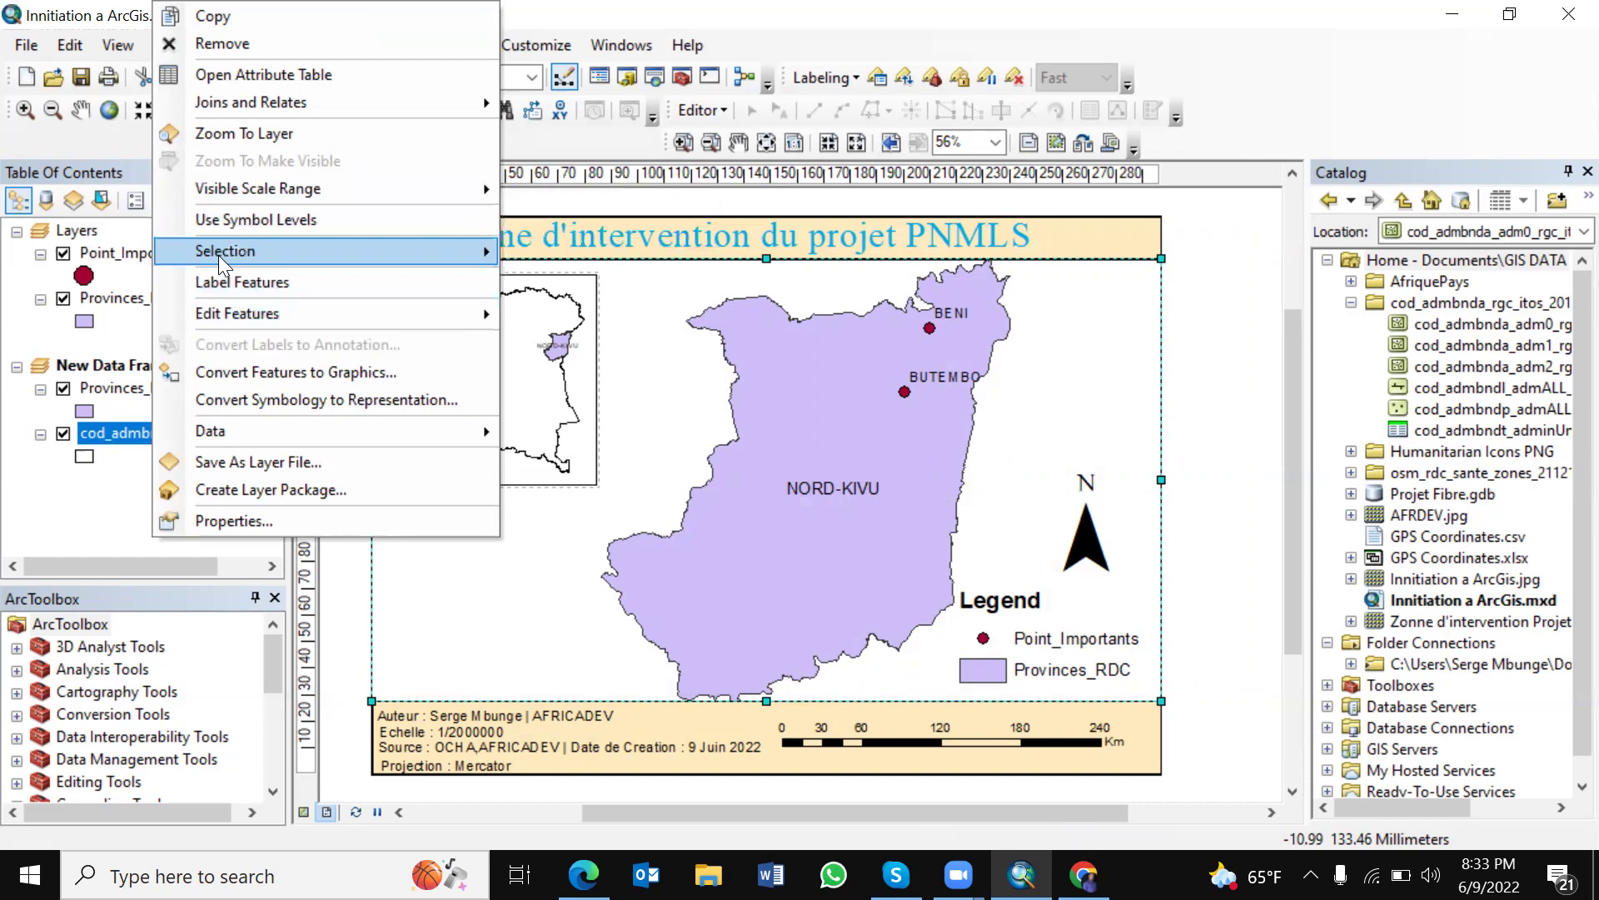
left_click(227, 283)
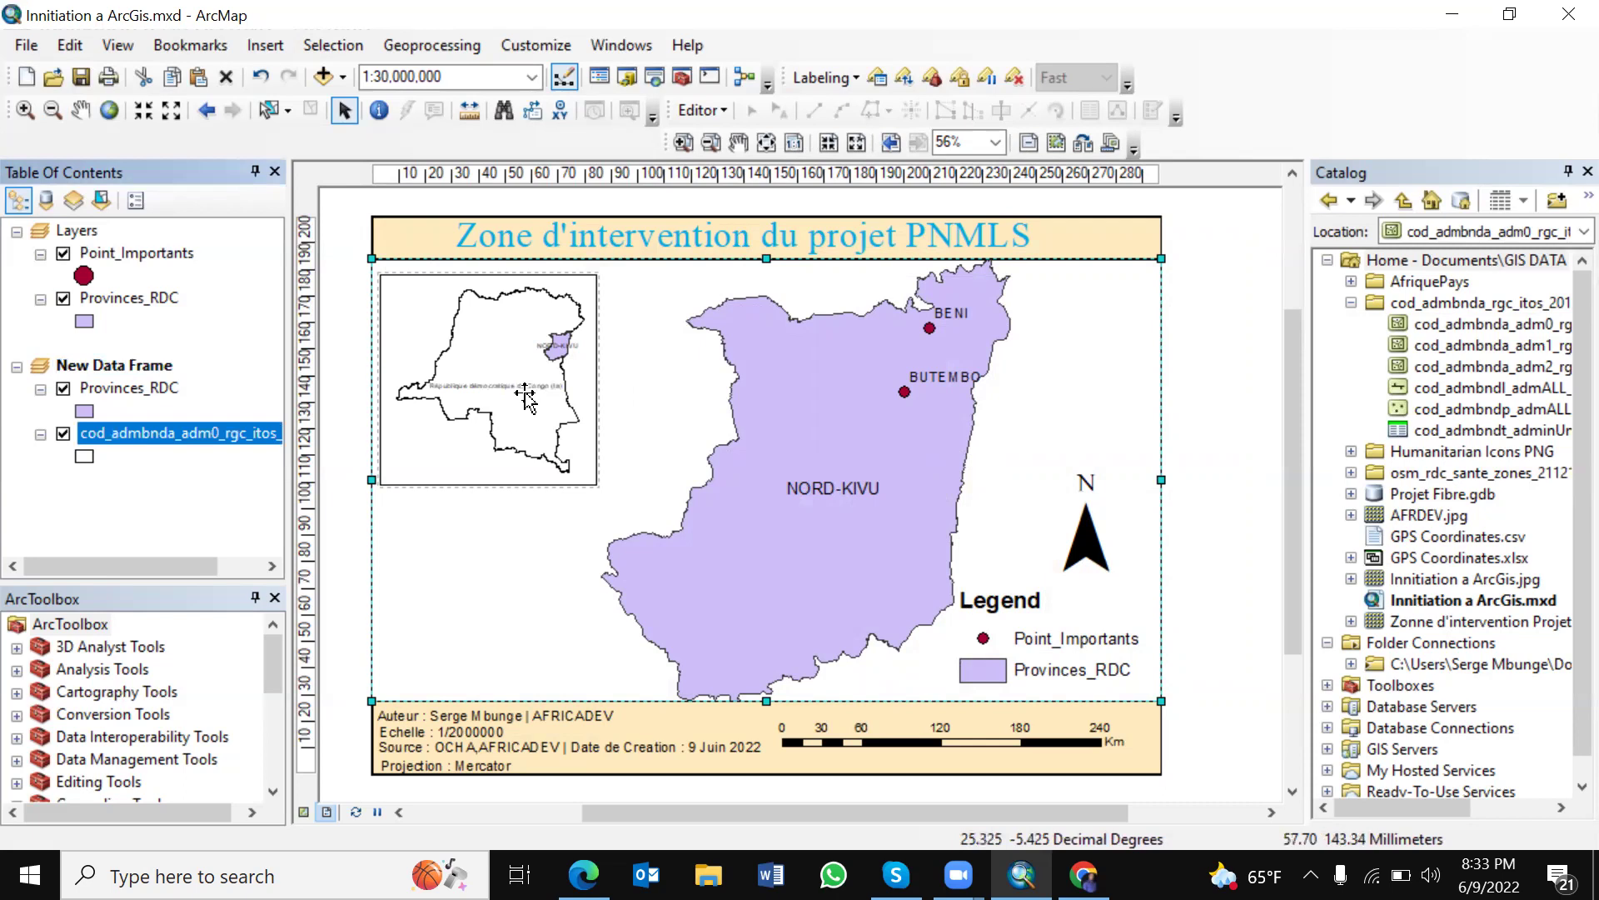
right_click(203, 433)
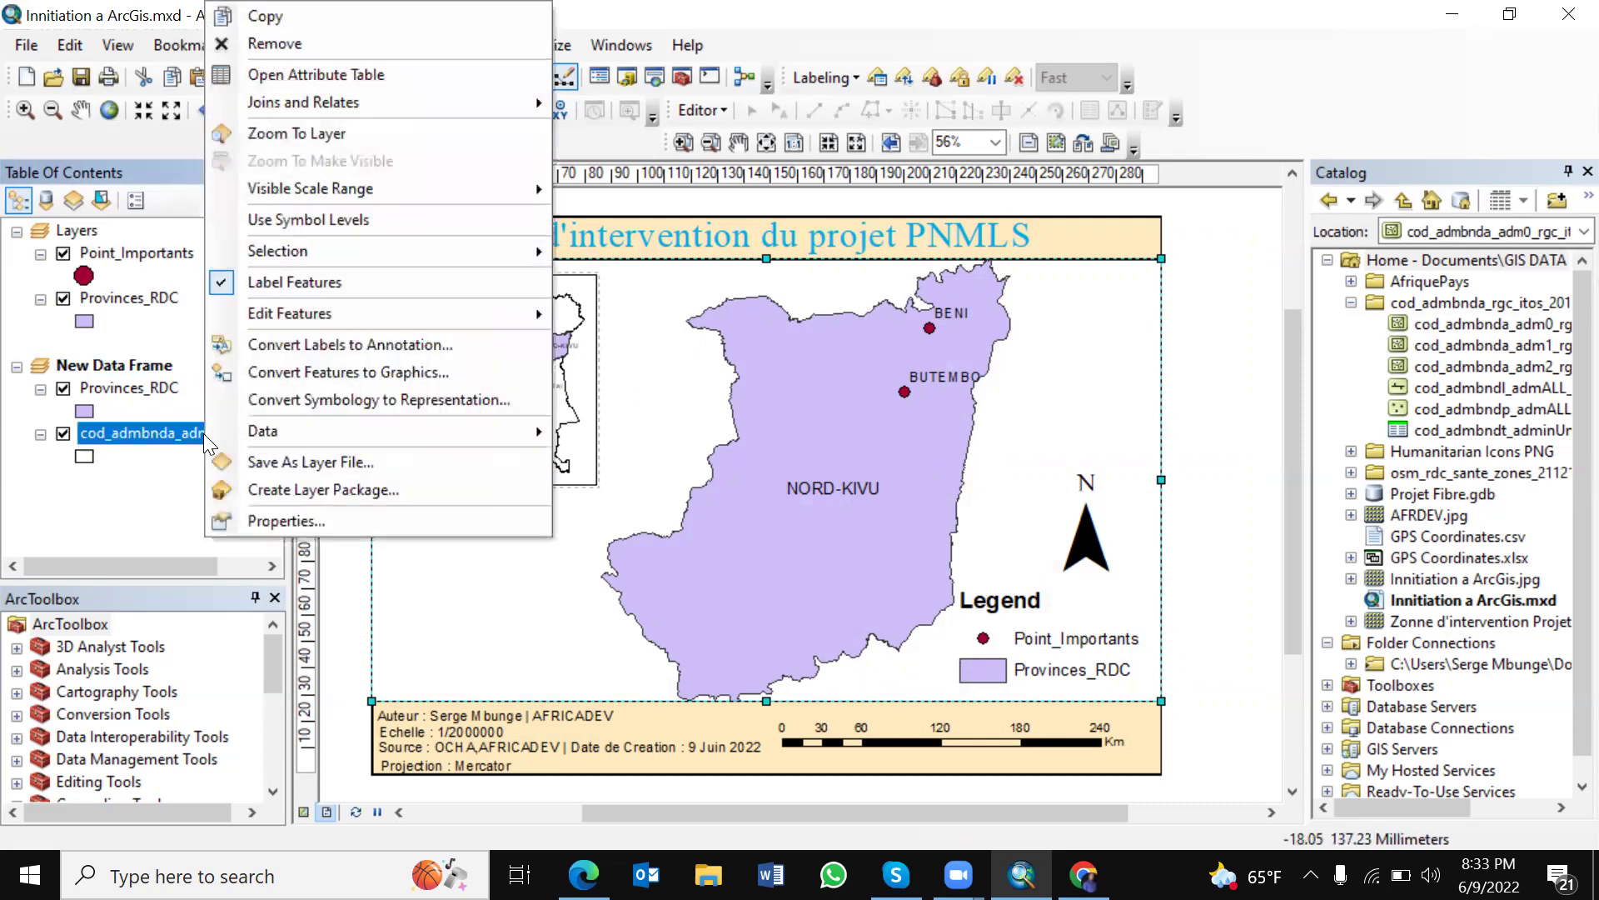
left_click(283, 74)
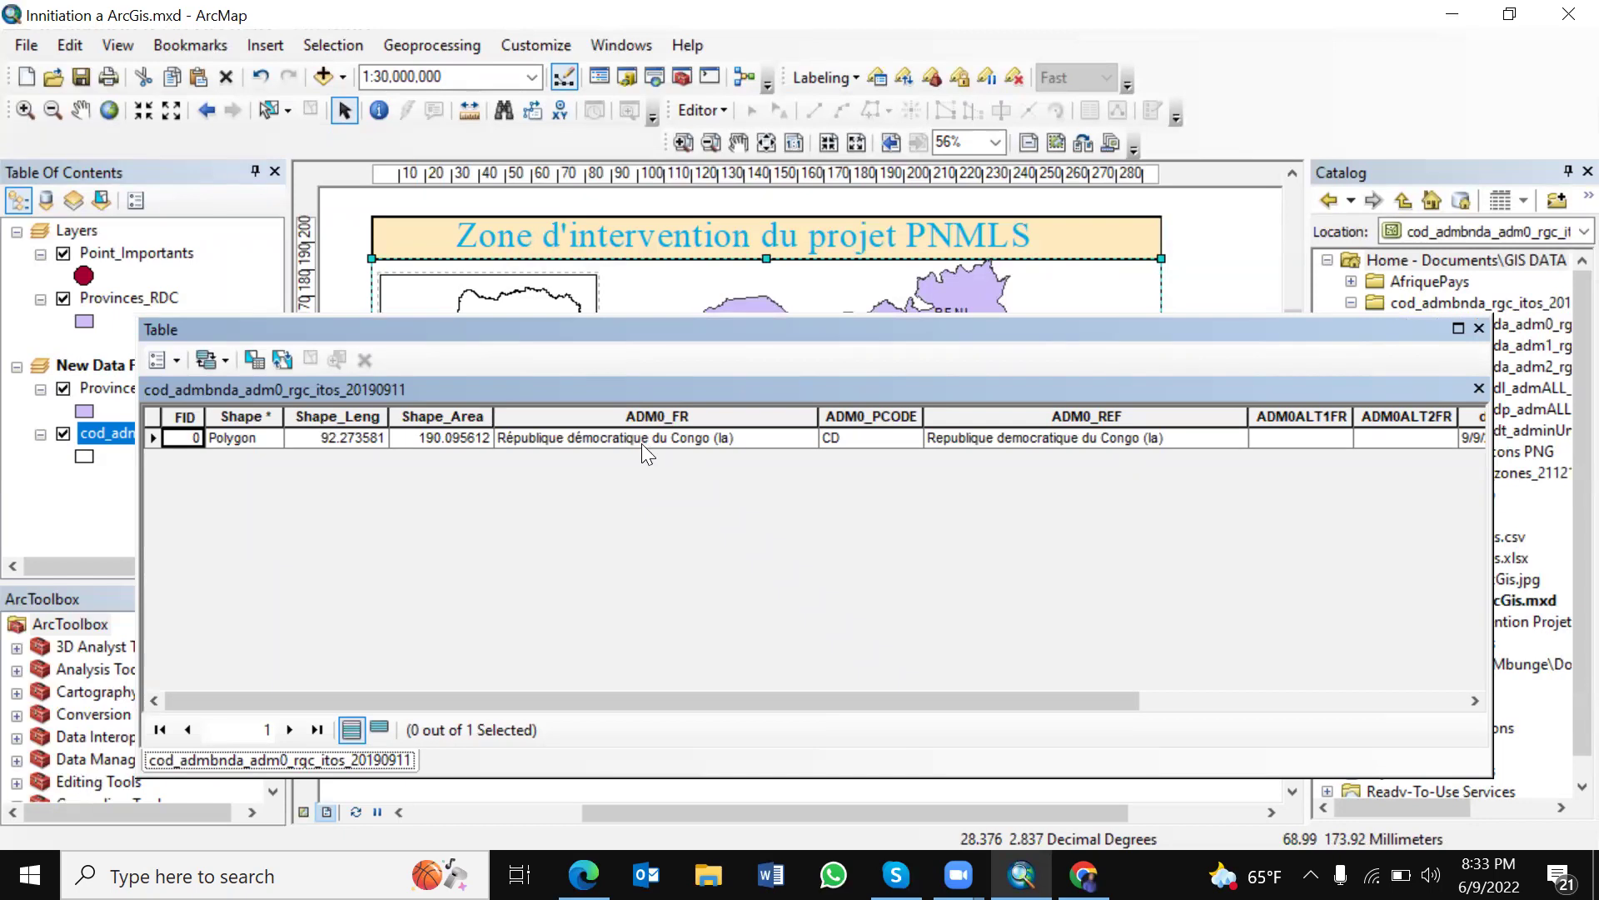
left_click_drag(936, 694, 873, 713)
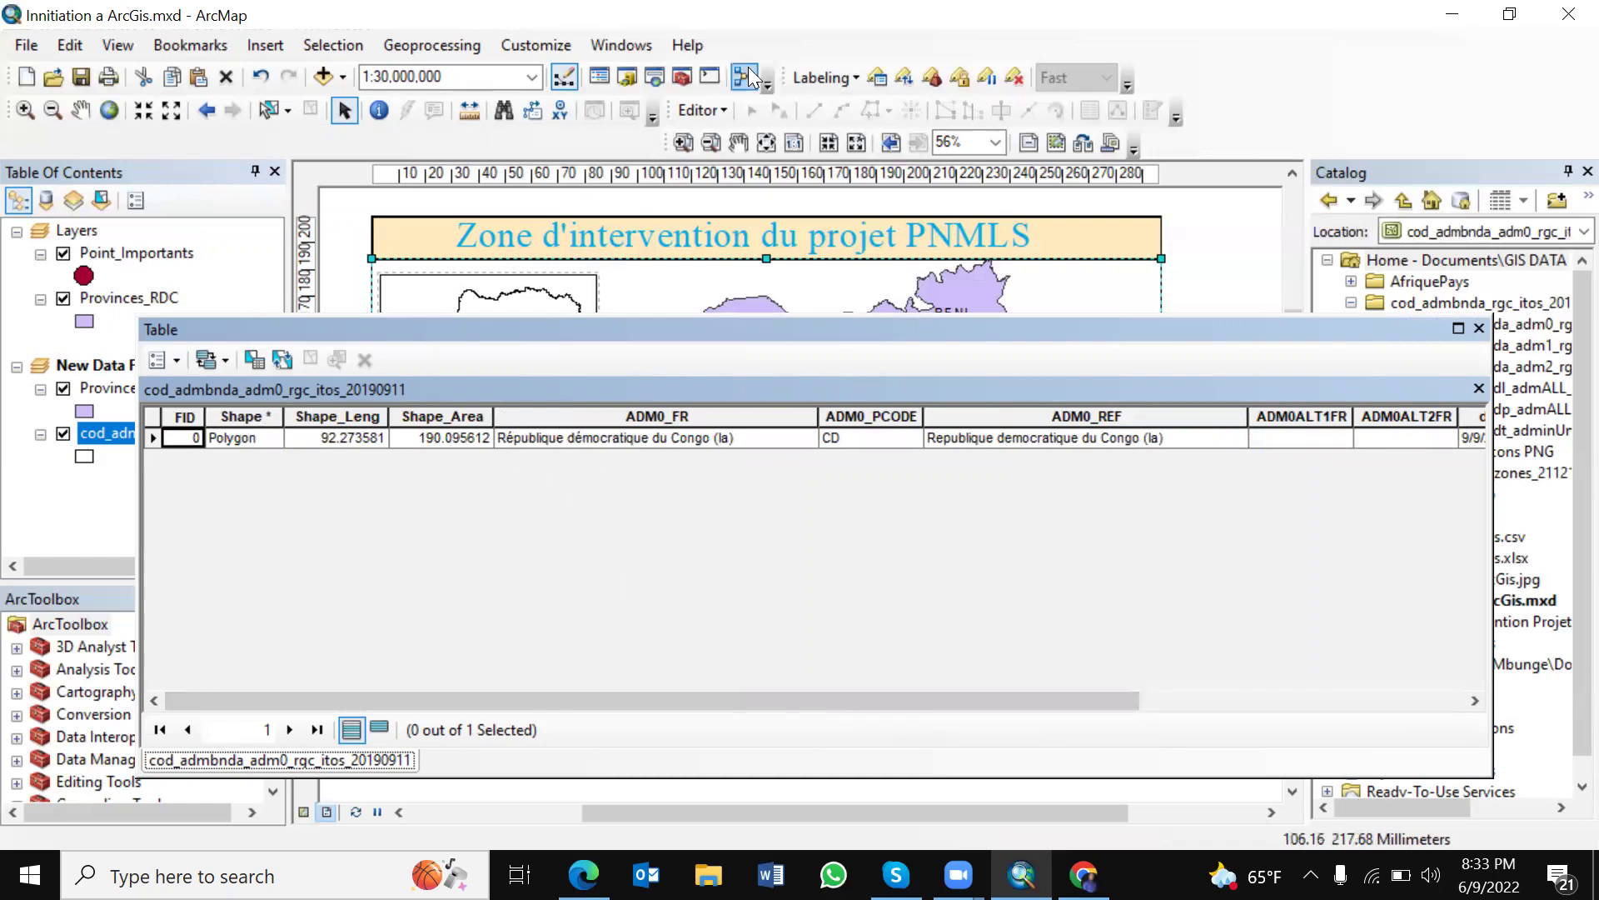
Step: Start an edit session on the country boundary layer and change its ADM0_FR value to RD Congo
left_click(723, 107)
left_click(735, 136)
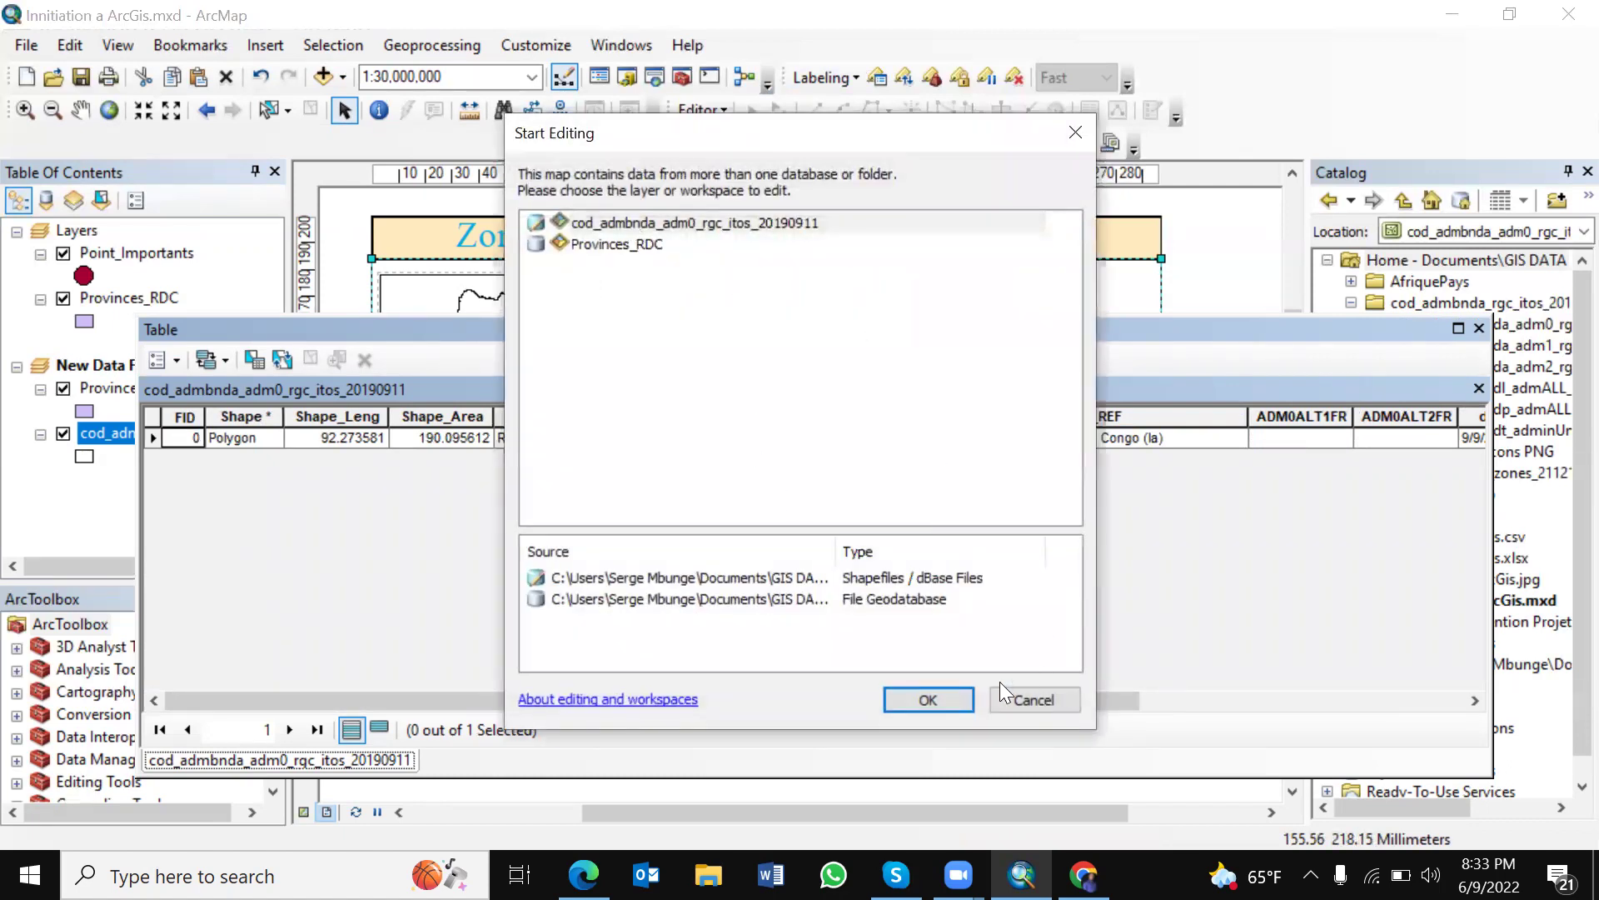
left_click(958, 703)
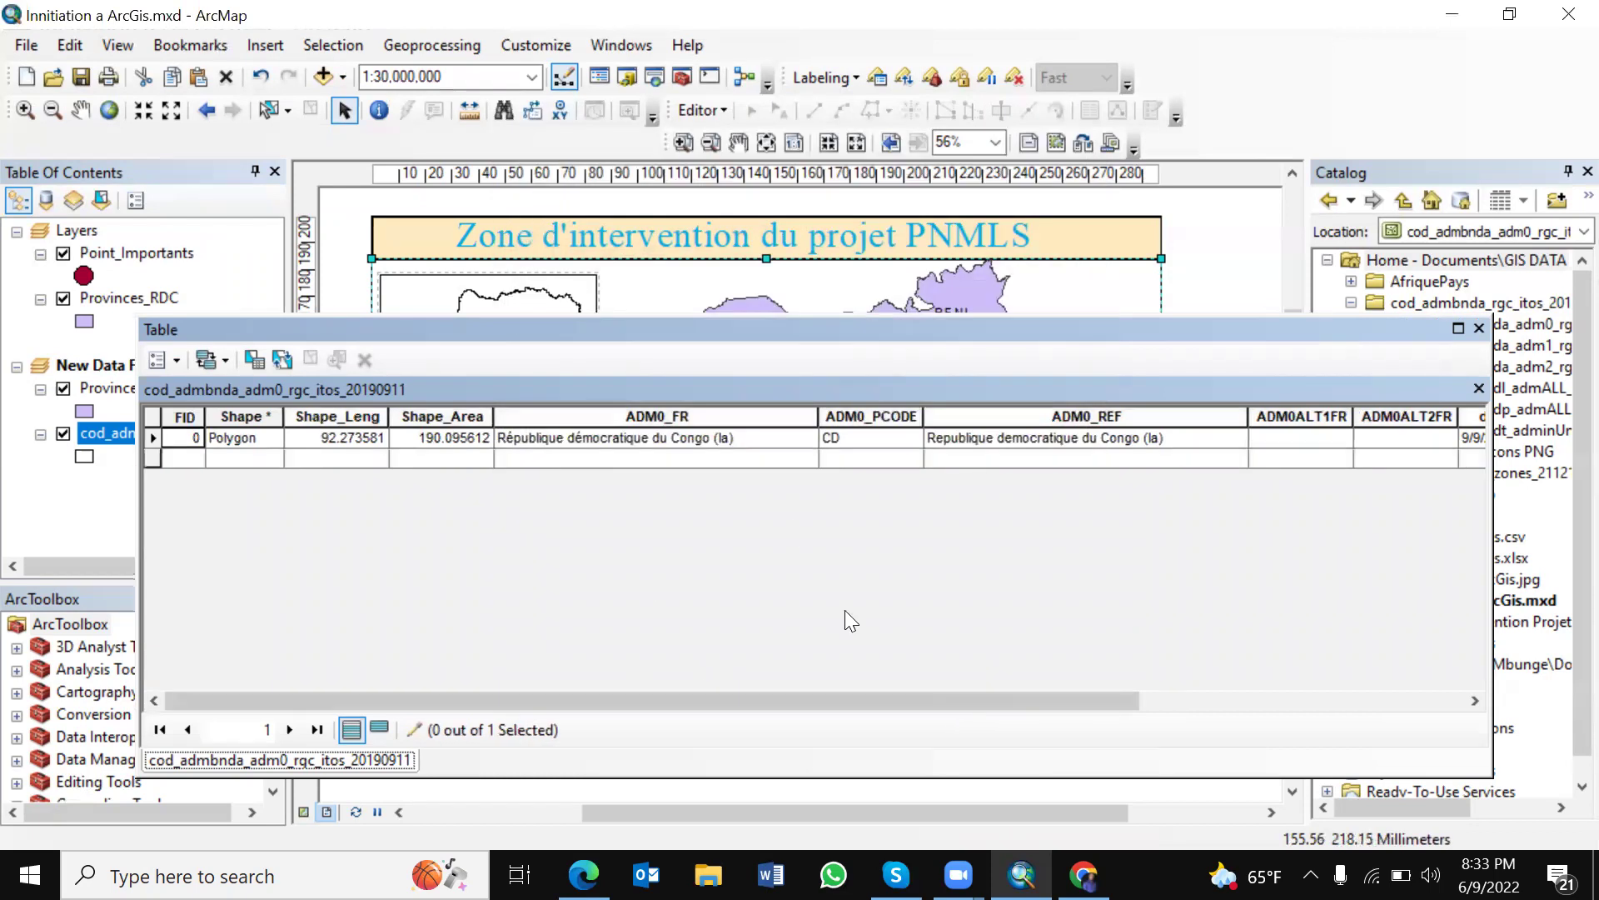
left_click(752, 447)
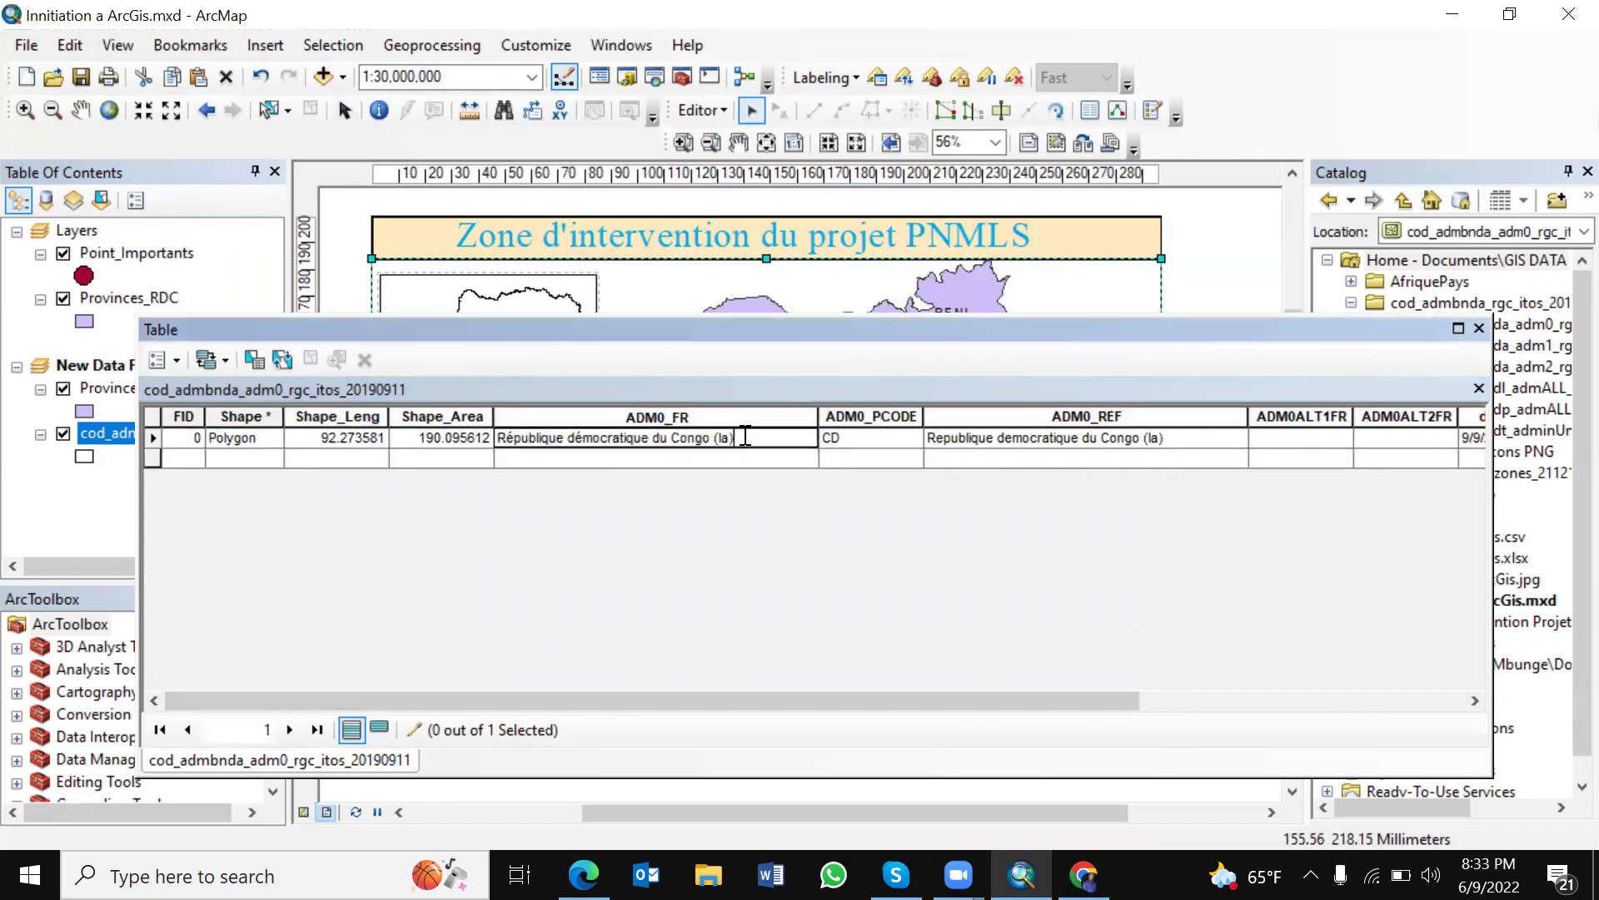
left_click_drag(734, 439, 405, 479)
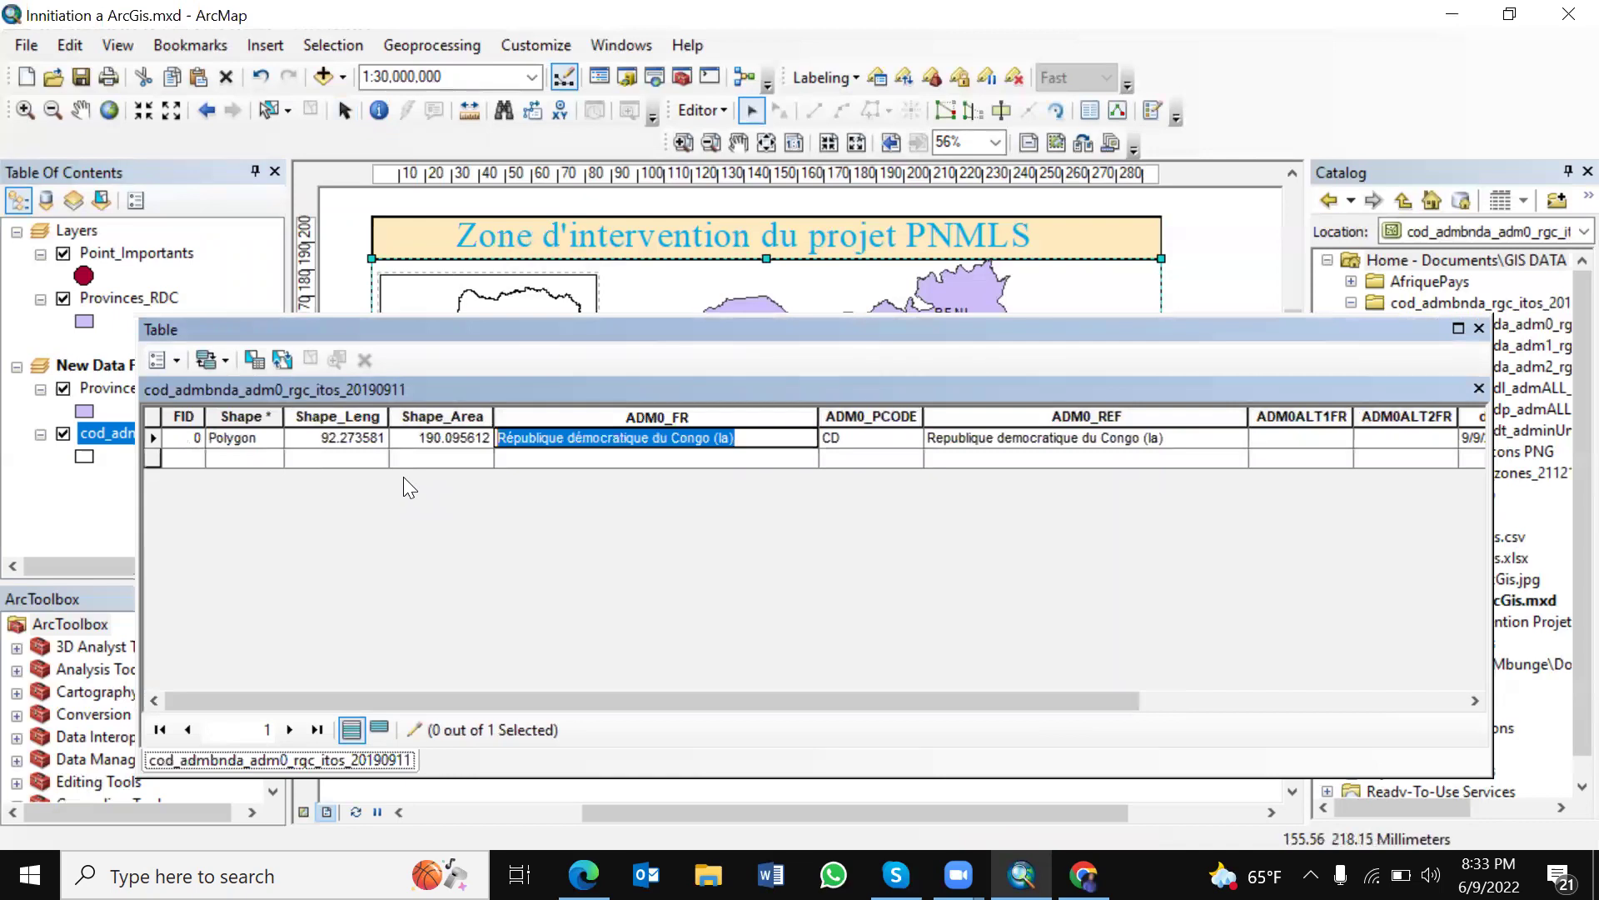
type("RD")
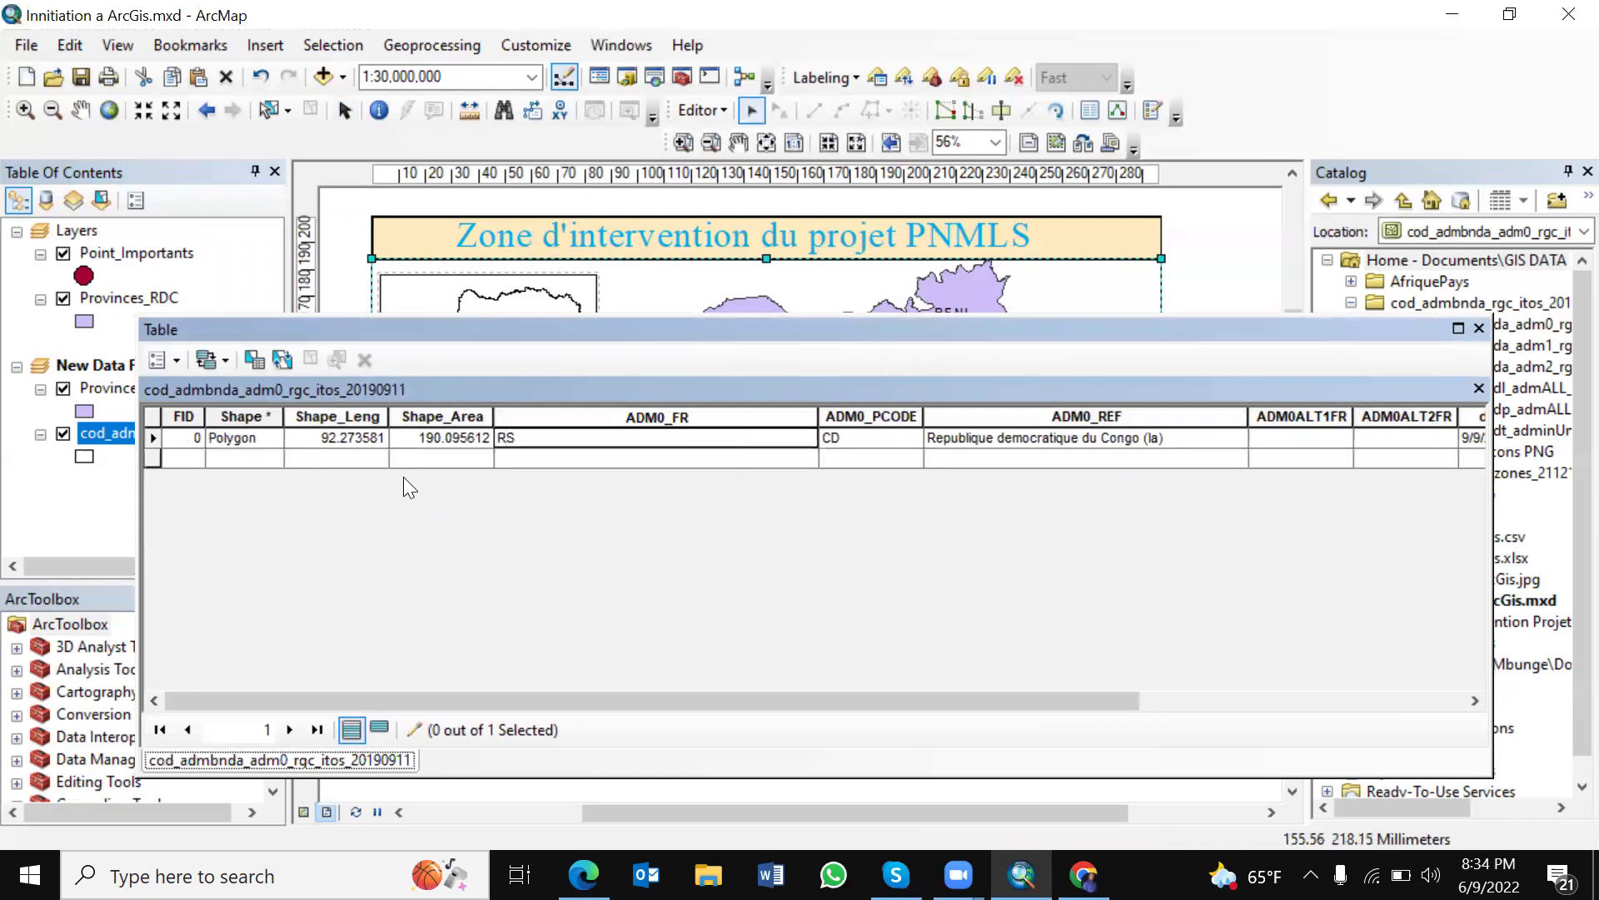
type(" CO")
key("BackSpace")
type("ongo")
Step: Save the attribute edits, stop the edit session and close the attribute table
left_click(725, 112)
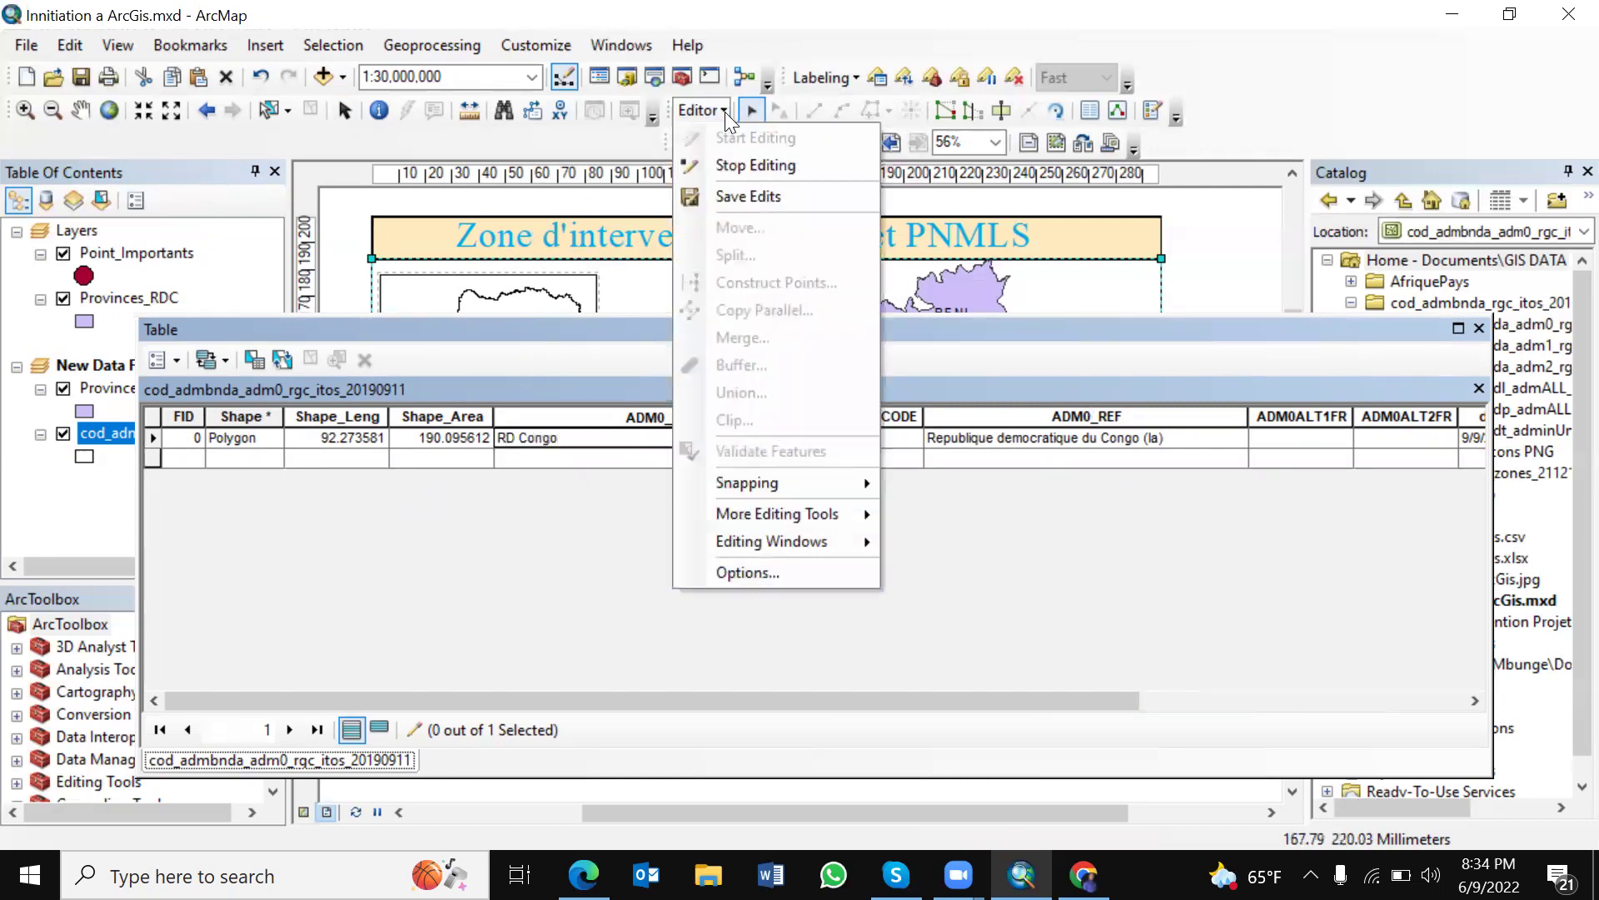
left_click(750, 188)
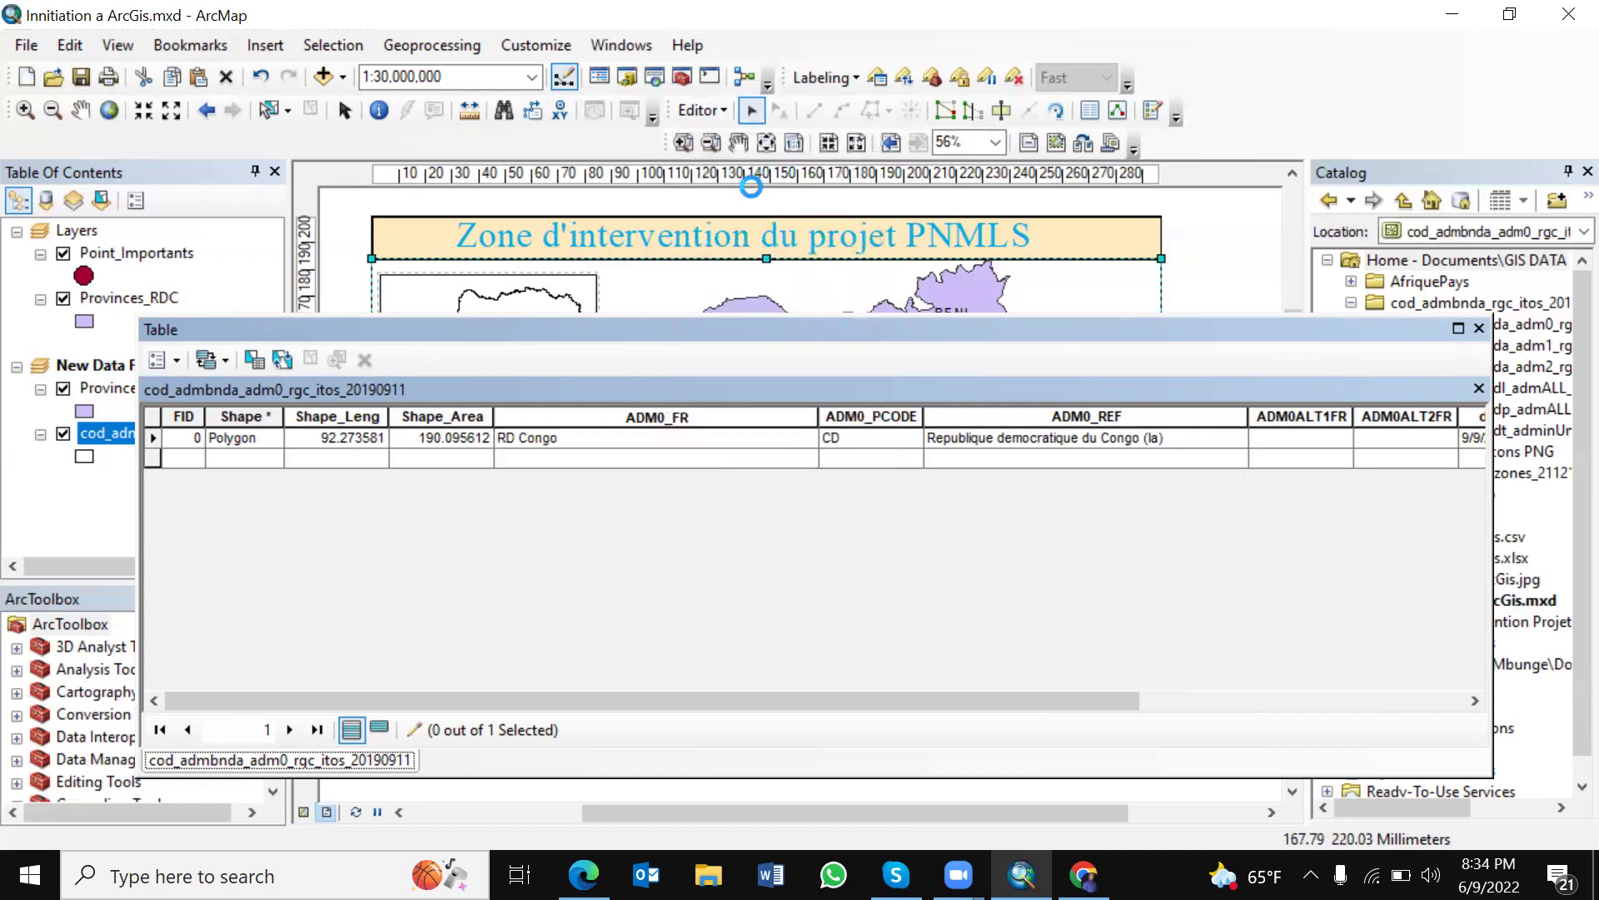
left_click(723, 110)
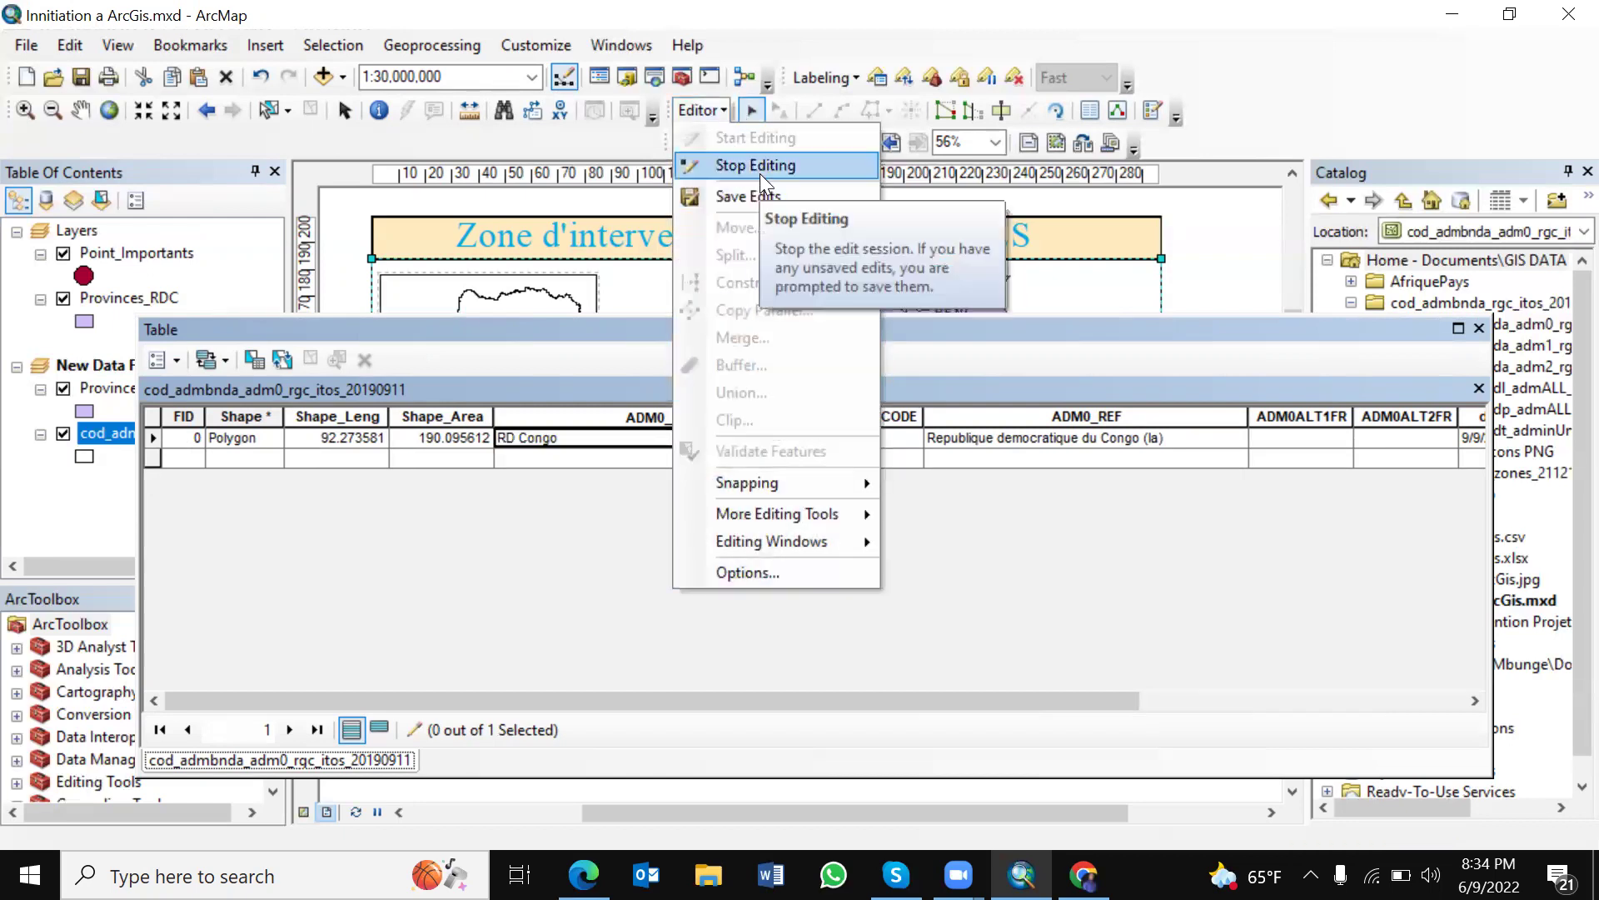
left_click(761, 166)
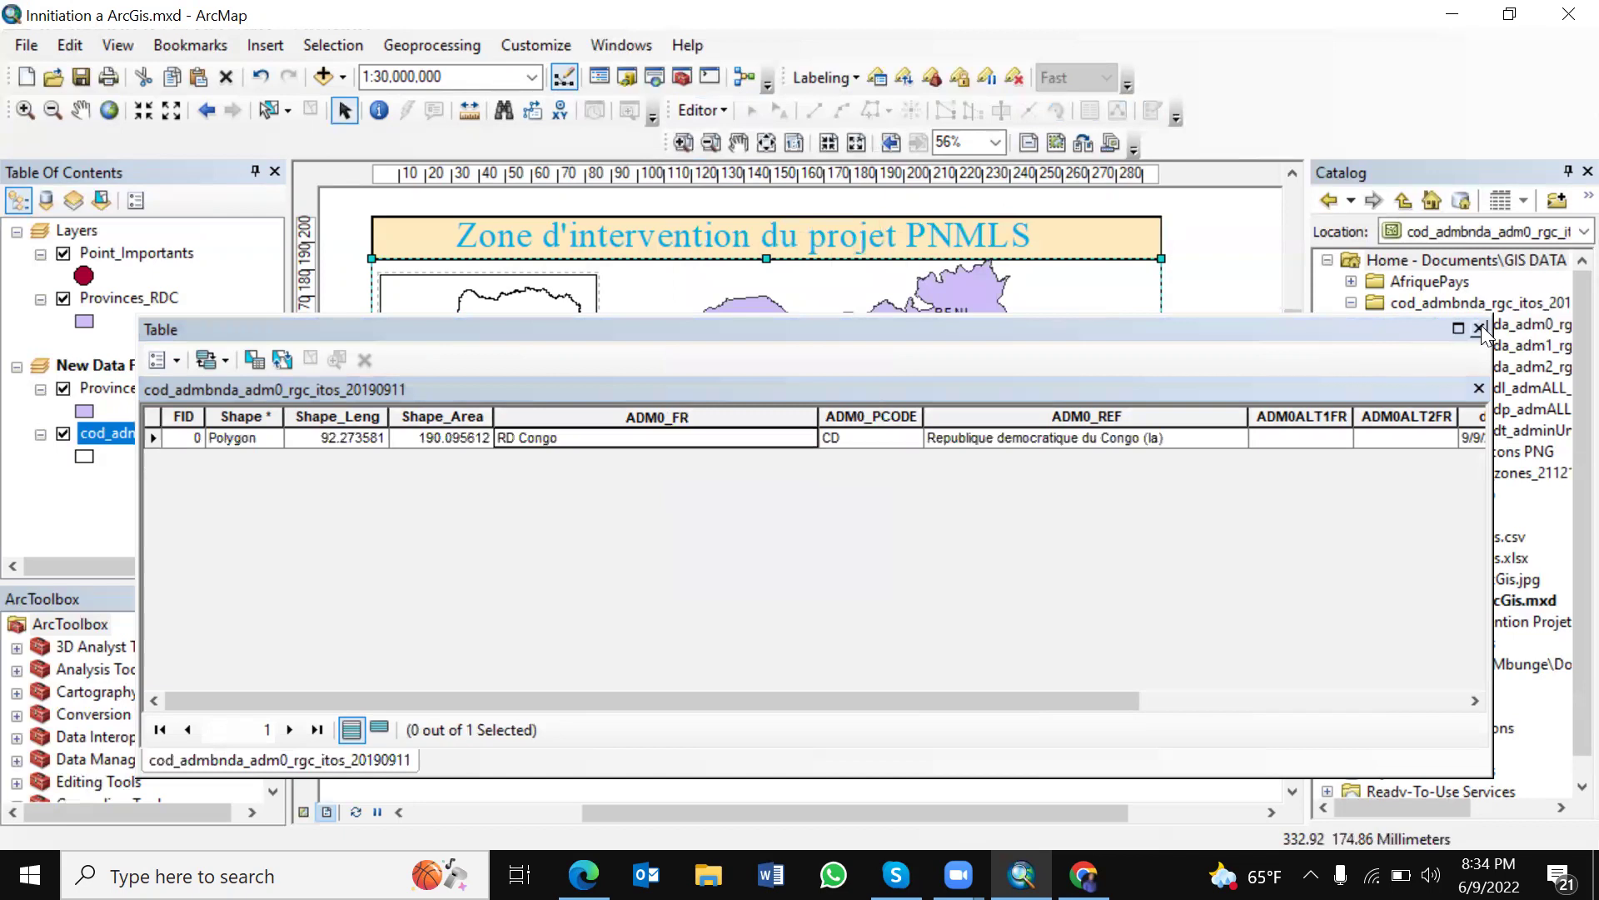
left_click(1479, 328)
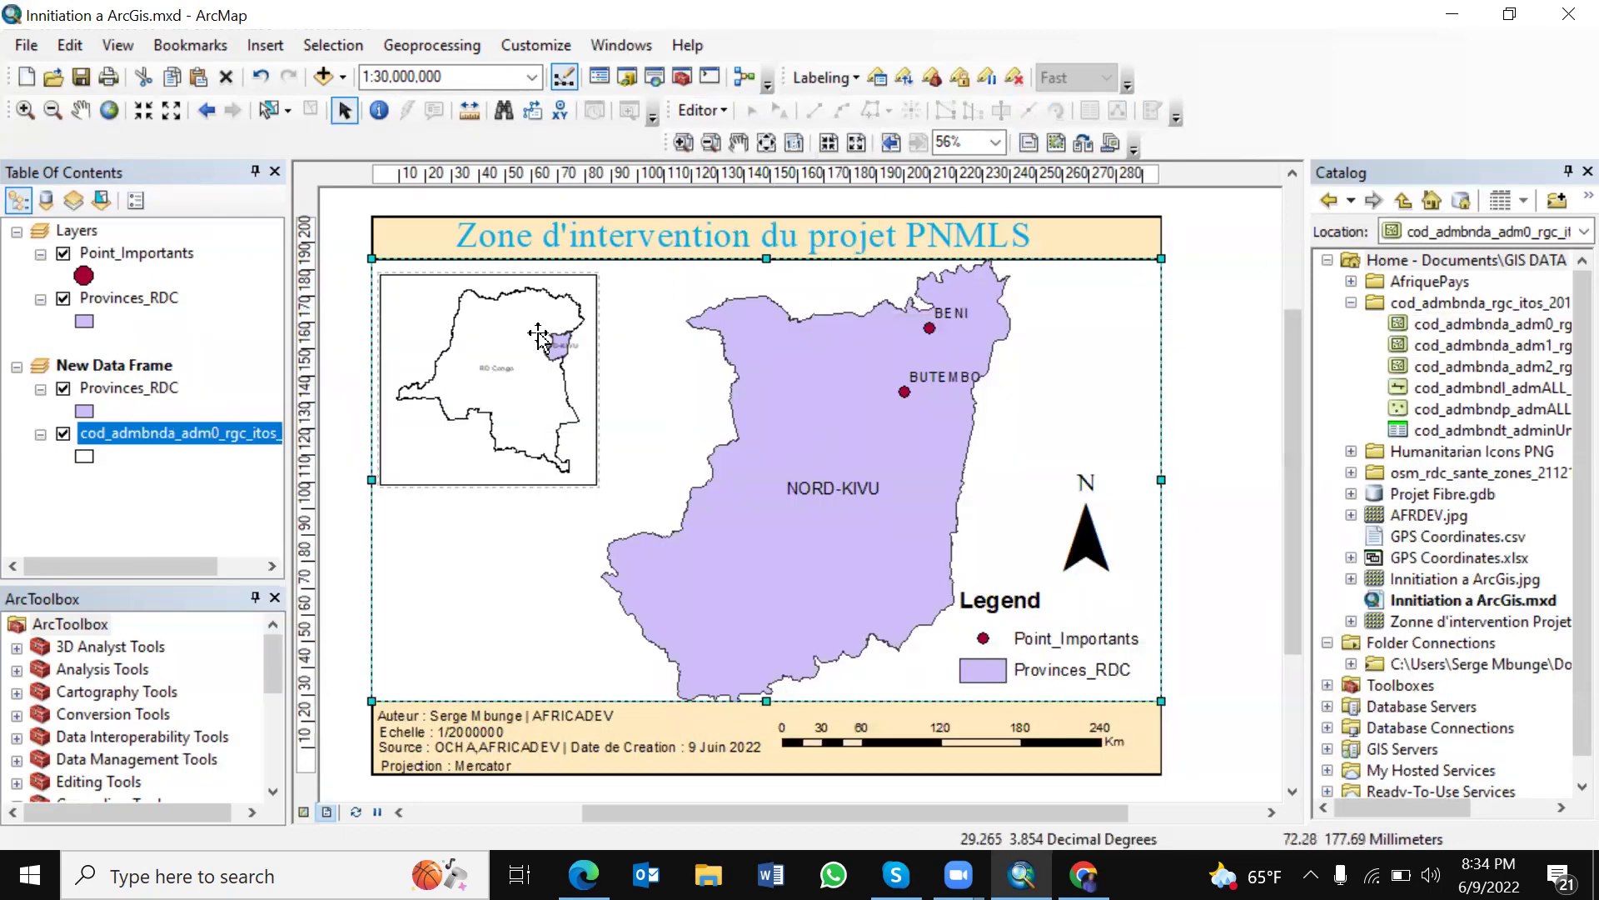
Step: Set the country boundary layer's label font size to 14 in the Label Manager
left_click(877, 76)
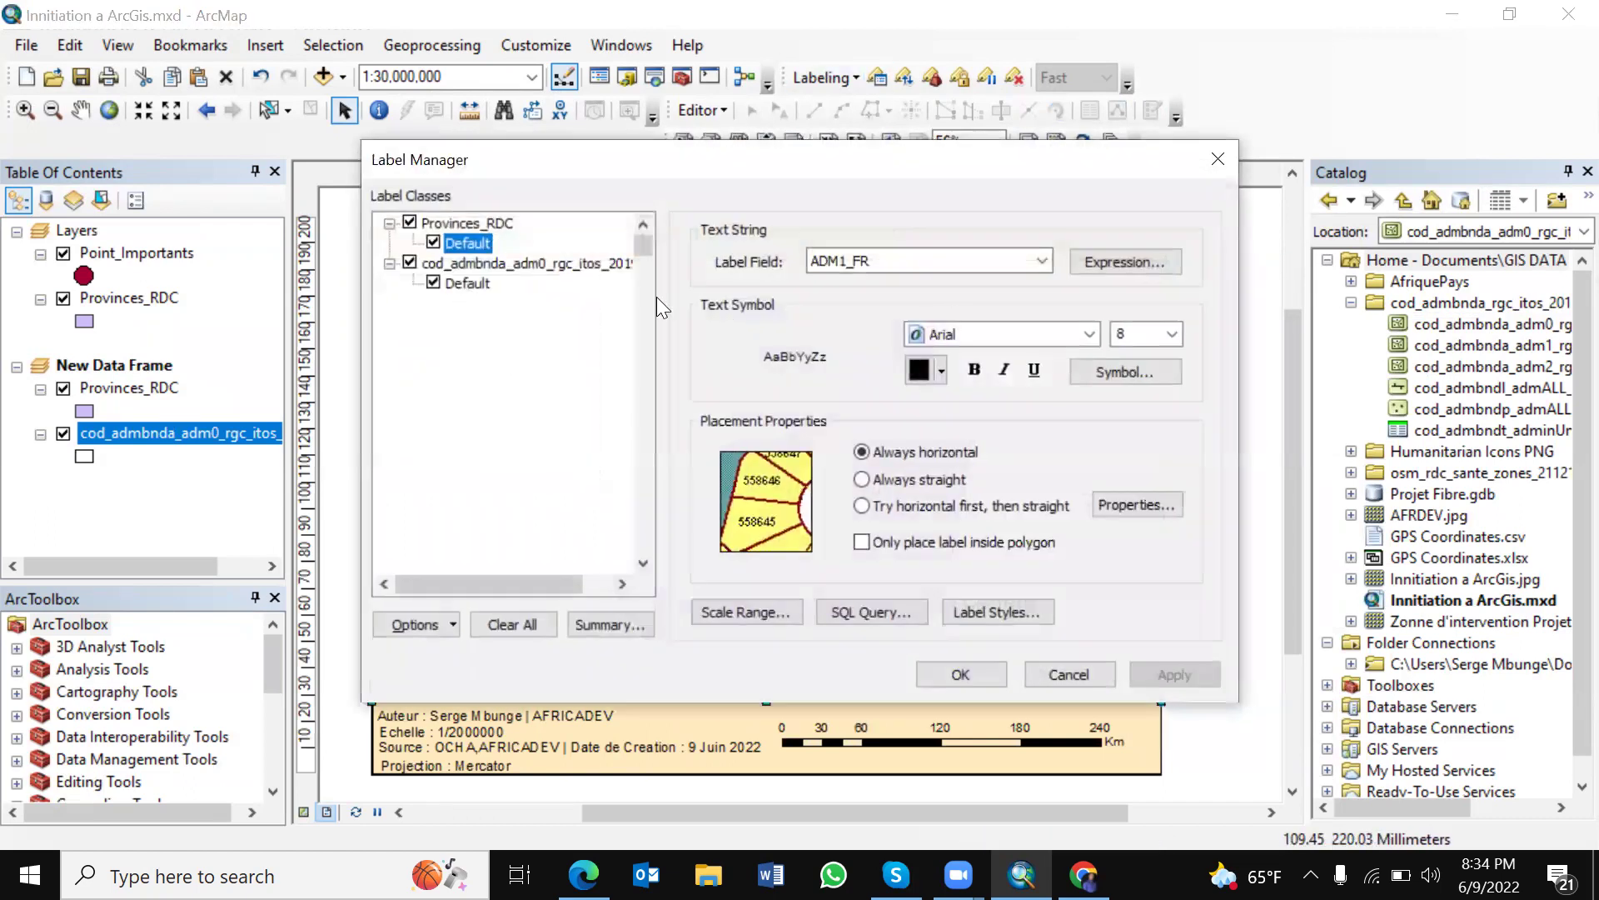
left_click(472, 285)
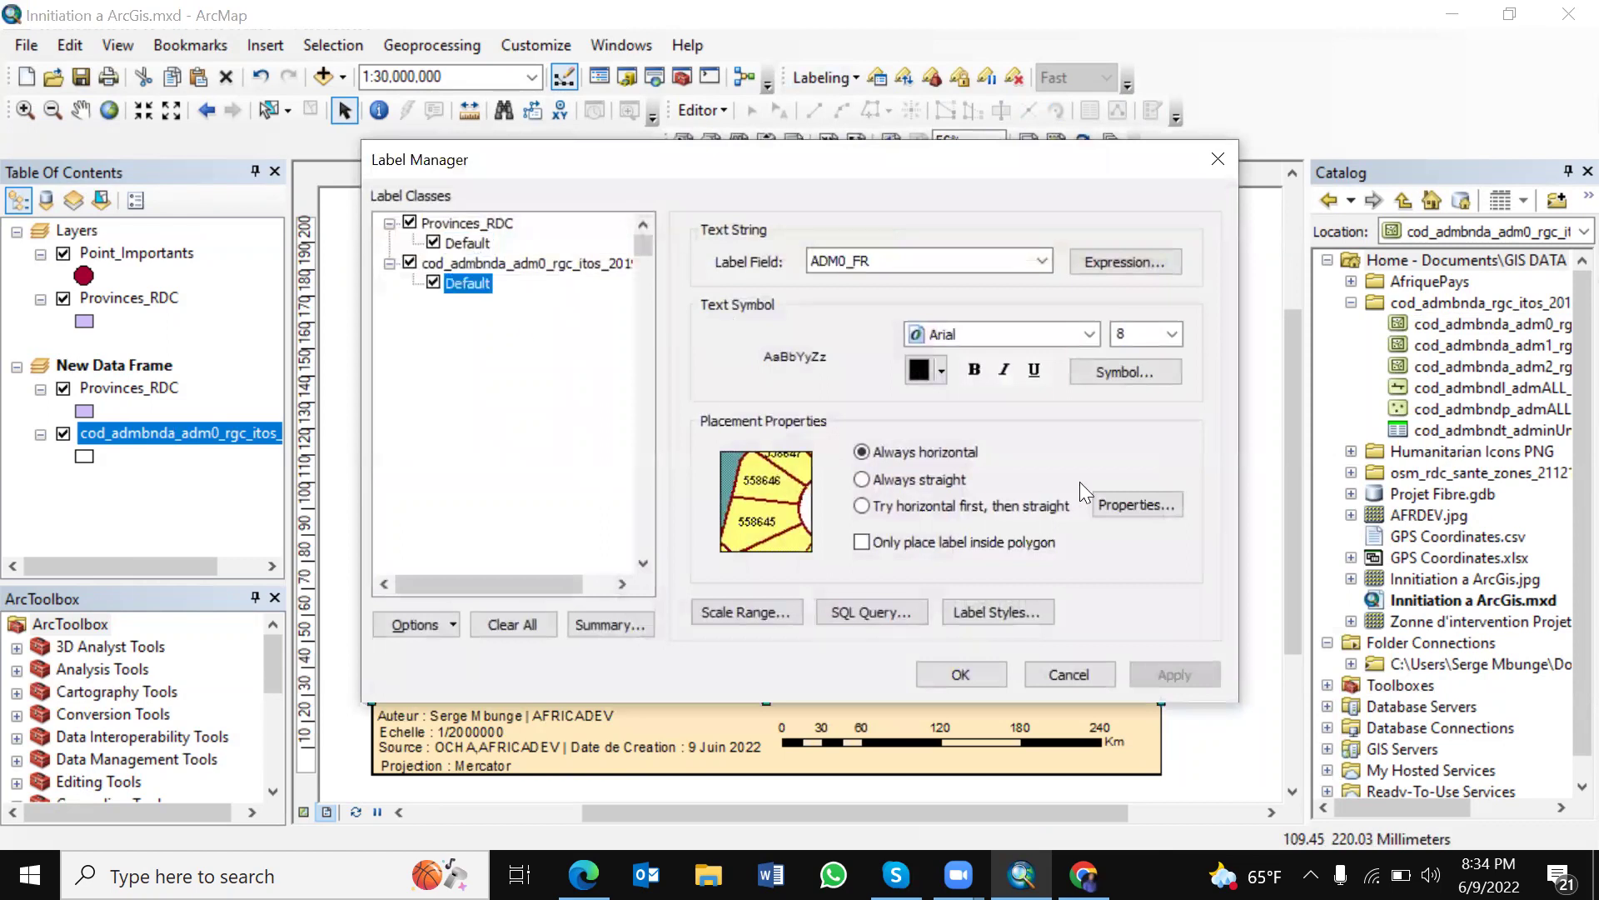
left_click(1174, 333)
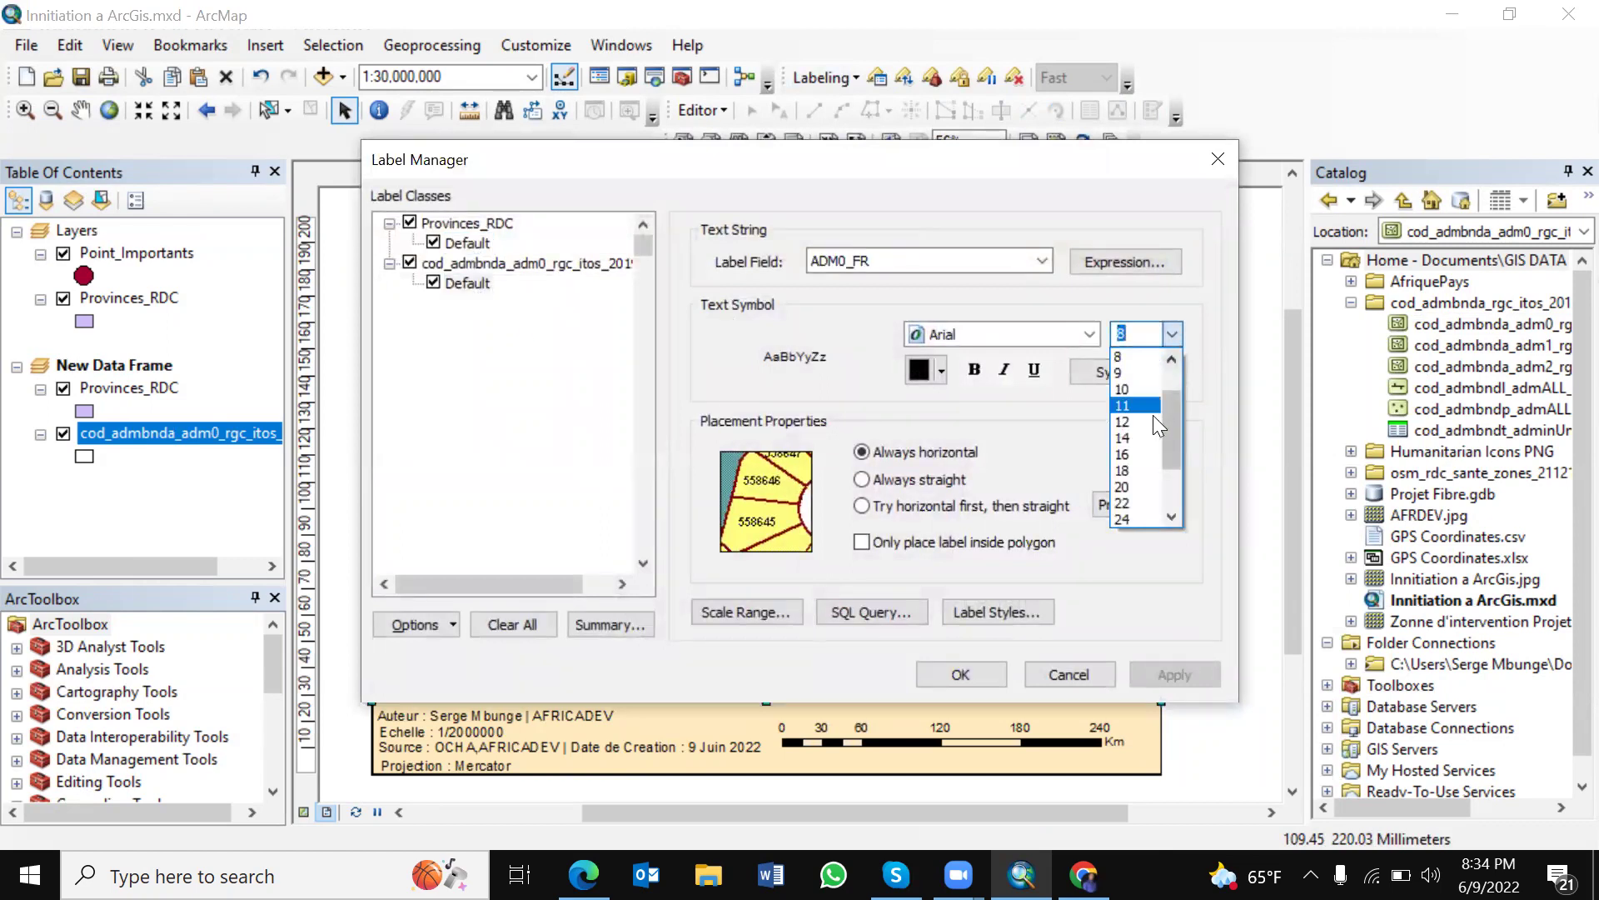
left_click(1124, 440)
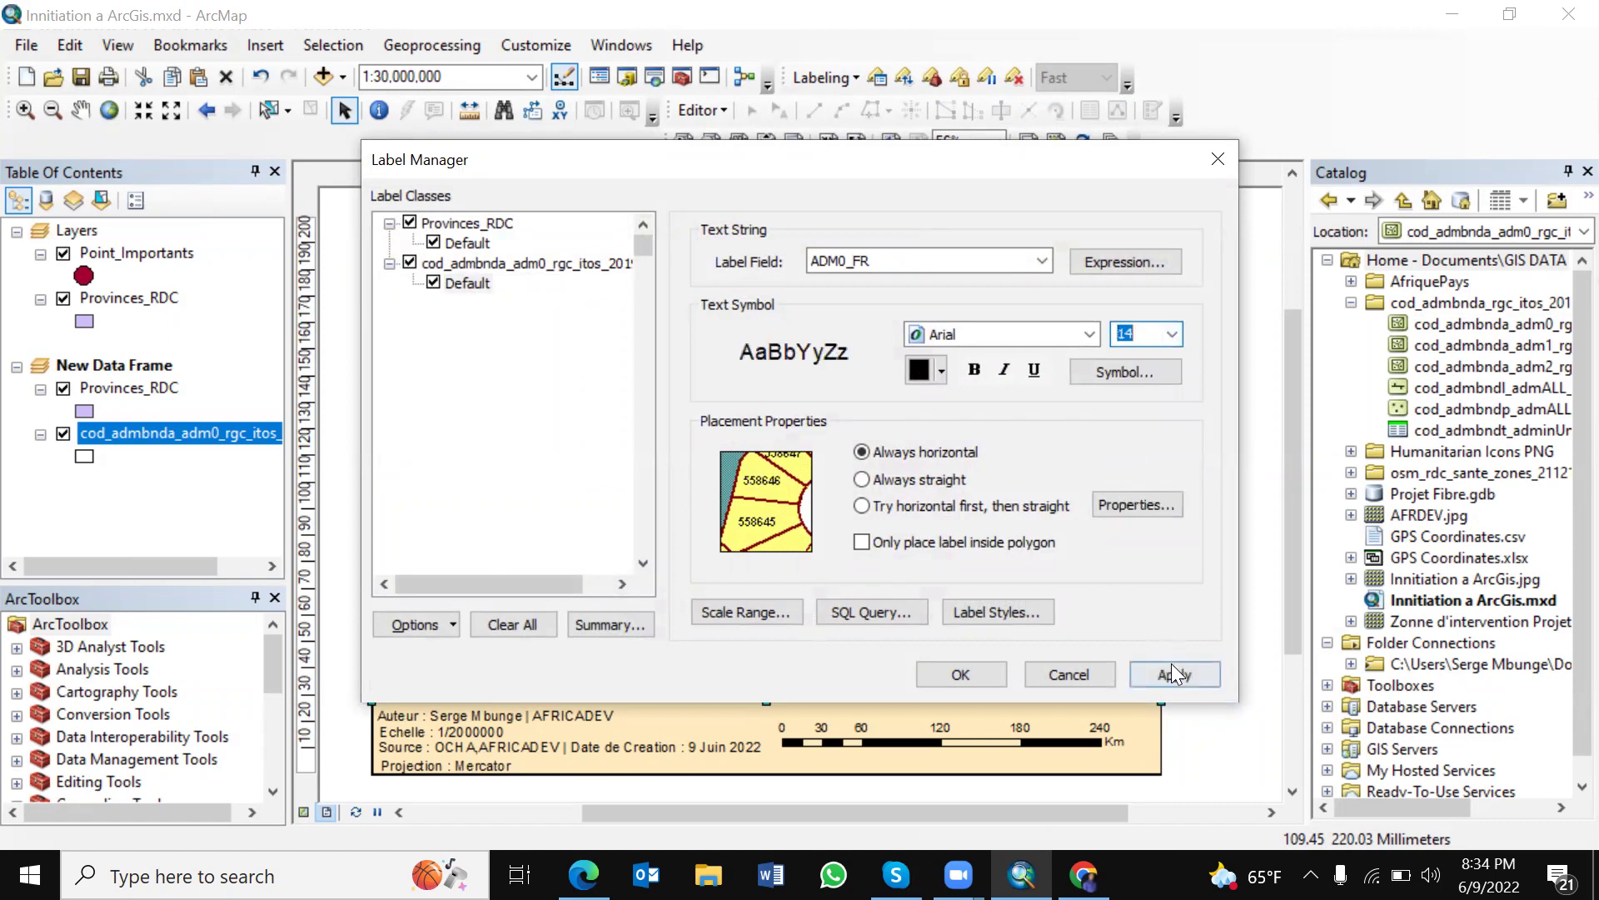
left_click(1171, 663)
left_click(963, 666)
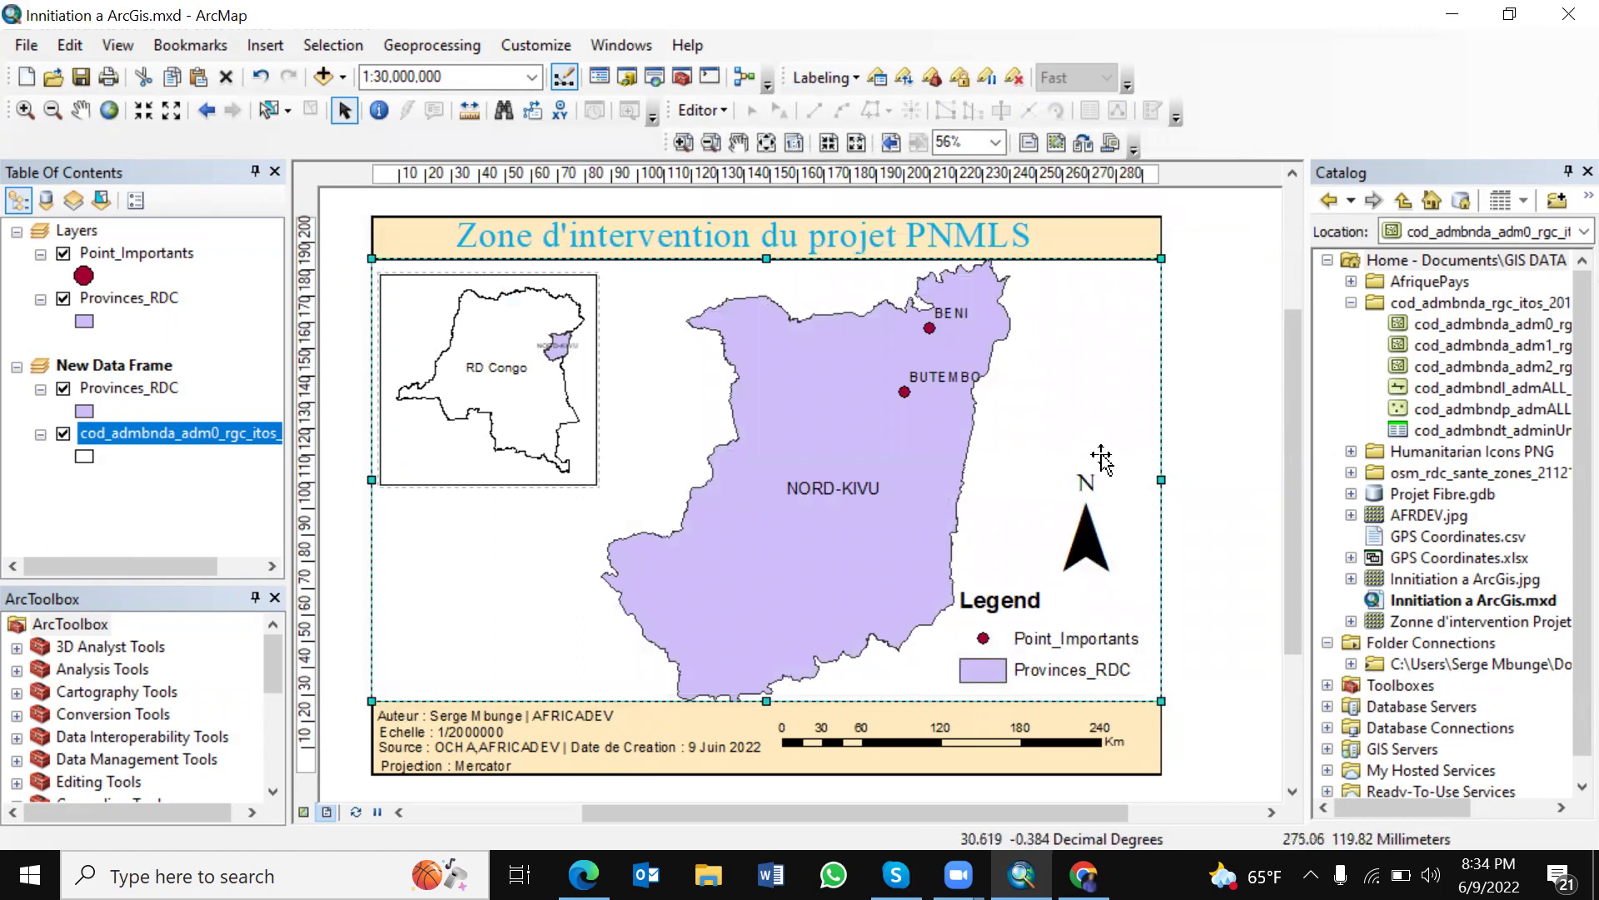
Step: Duplicate the sand title band and shrink the copy into a small rectangle around Nord-Kivu in the country inset
left_click(1232, 394)
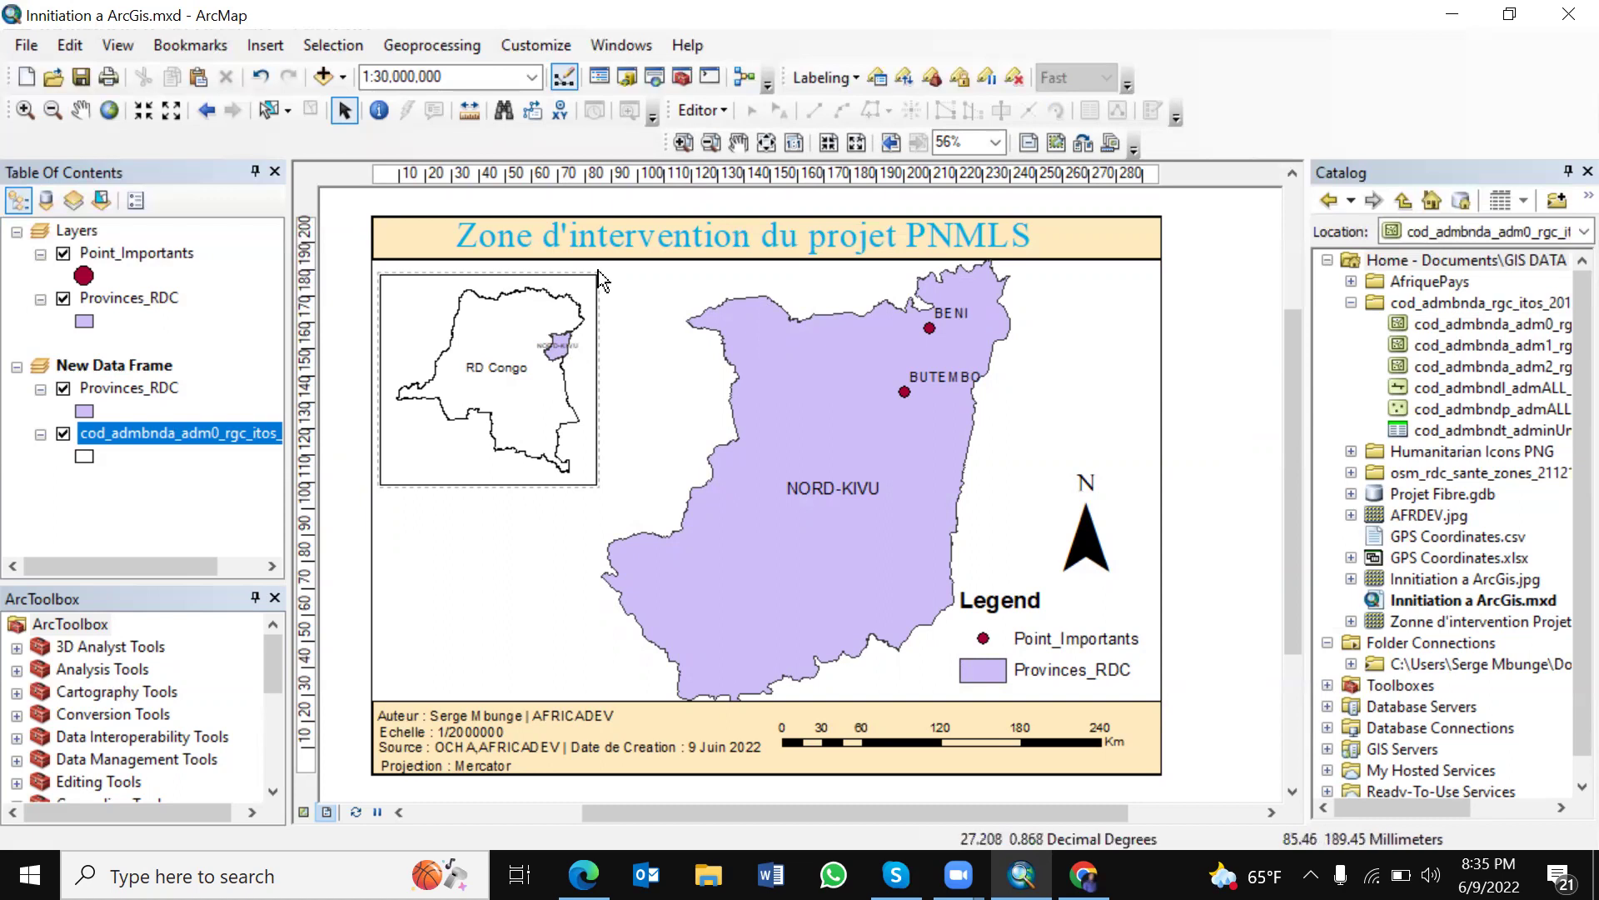
left_click(1114, 240)
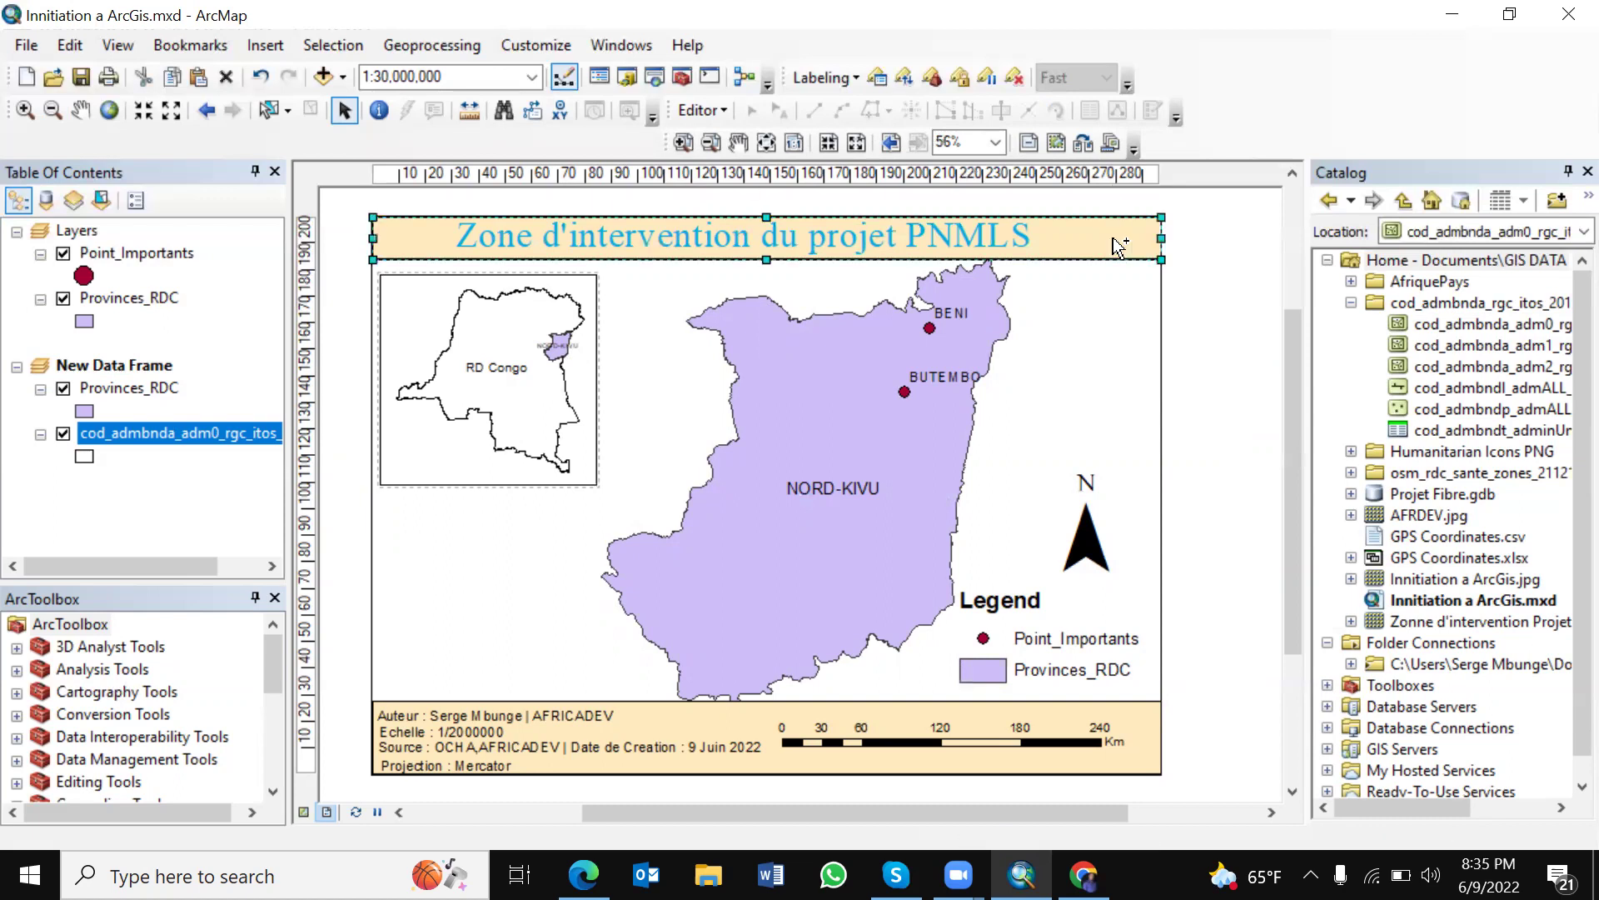
left_click_drag(1118, 245, 1134, 262)
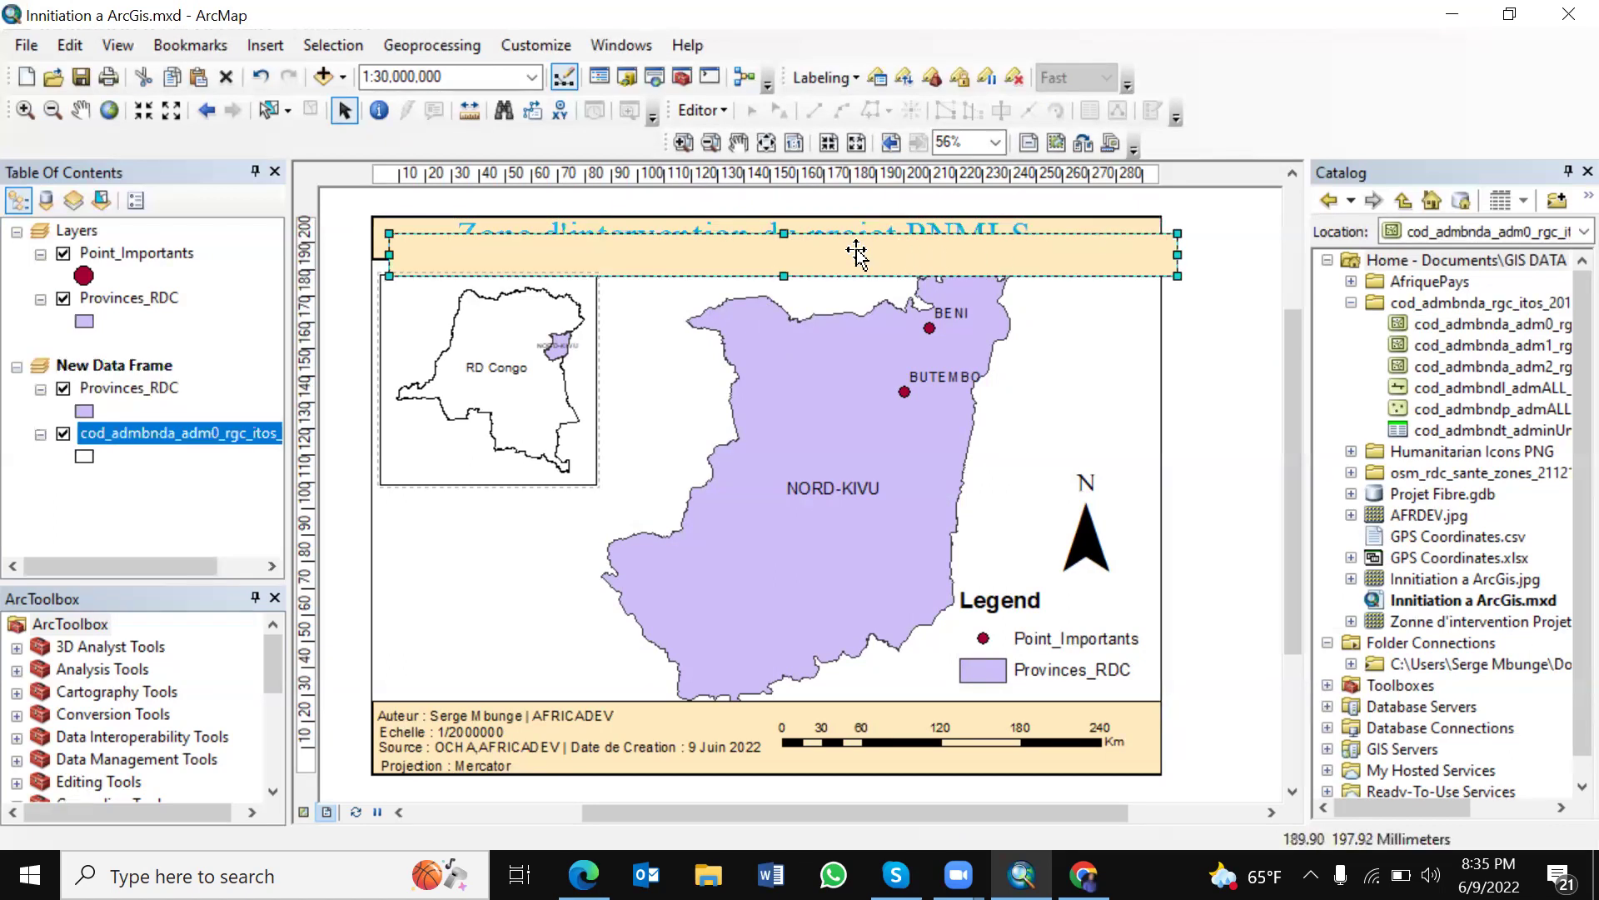
left_click_drag(862, 315, 893, 345)
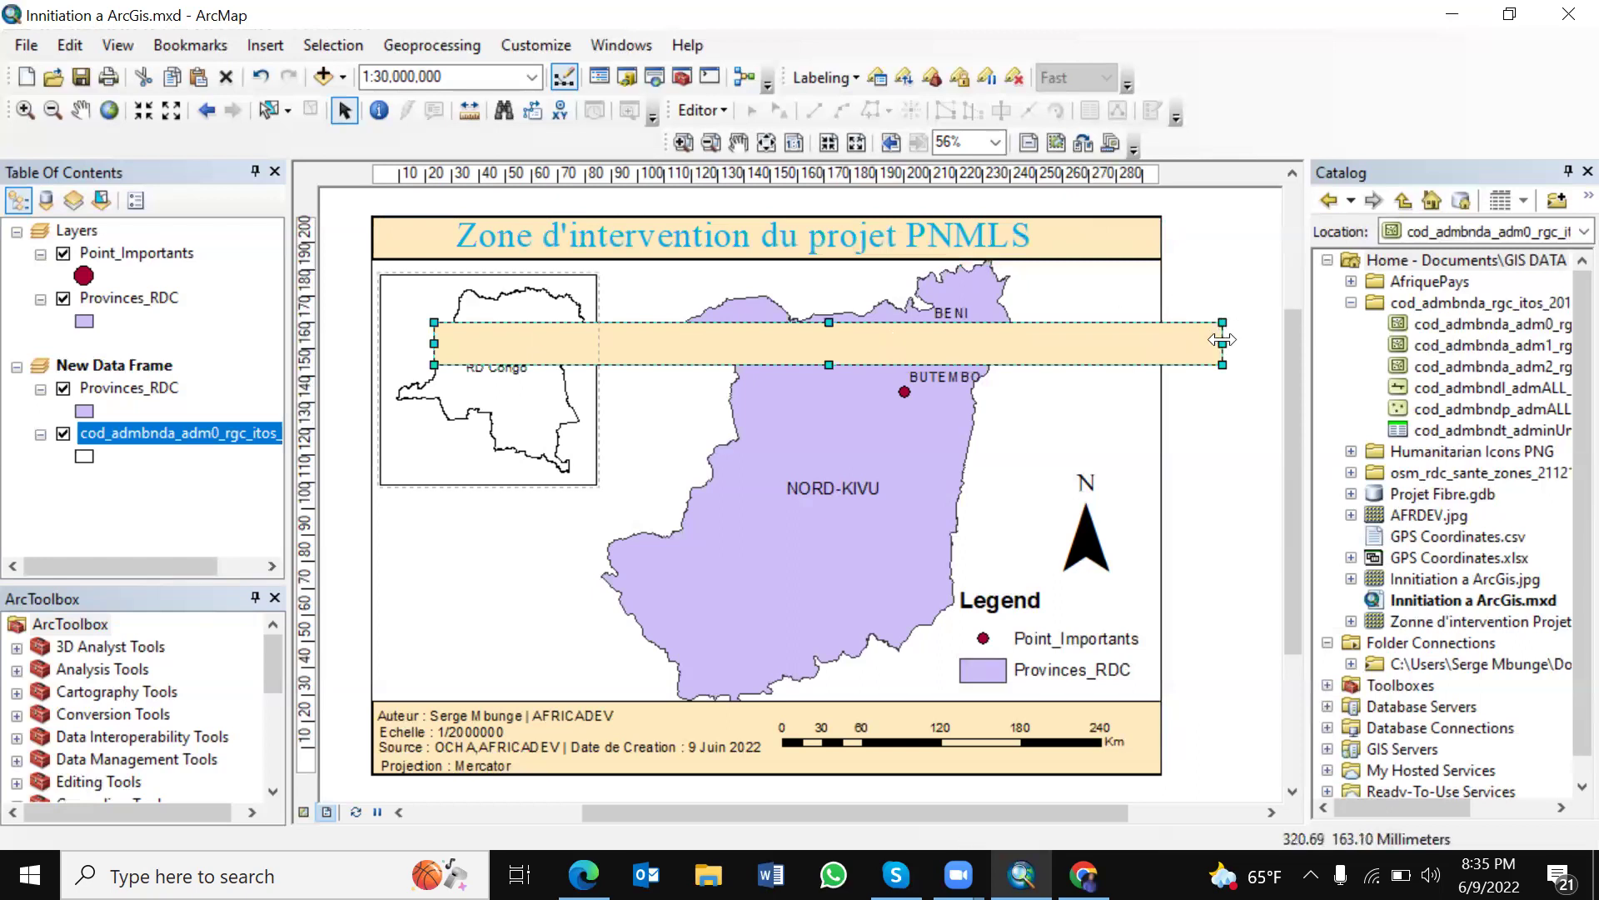
left_click_drag(571, 406, 590, 400)
left_click_drag(437, 344, 533, 348)
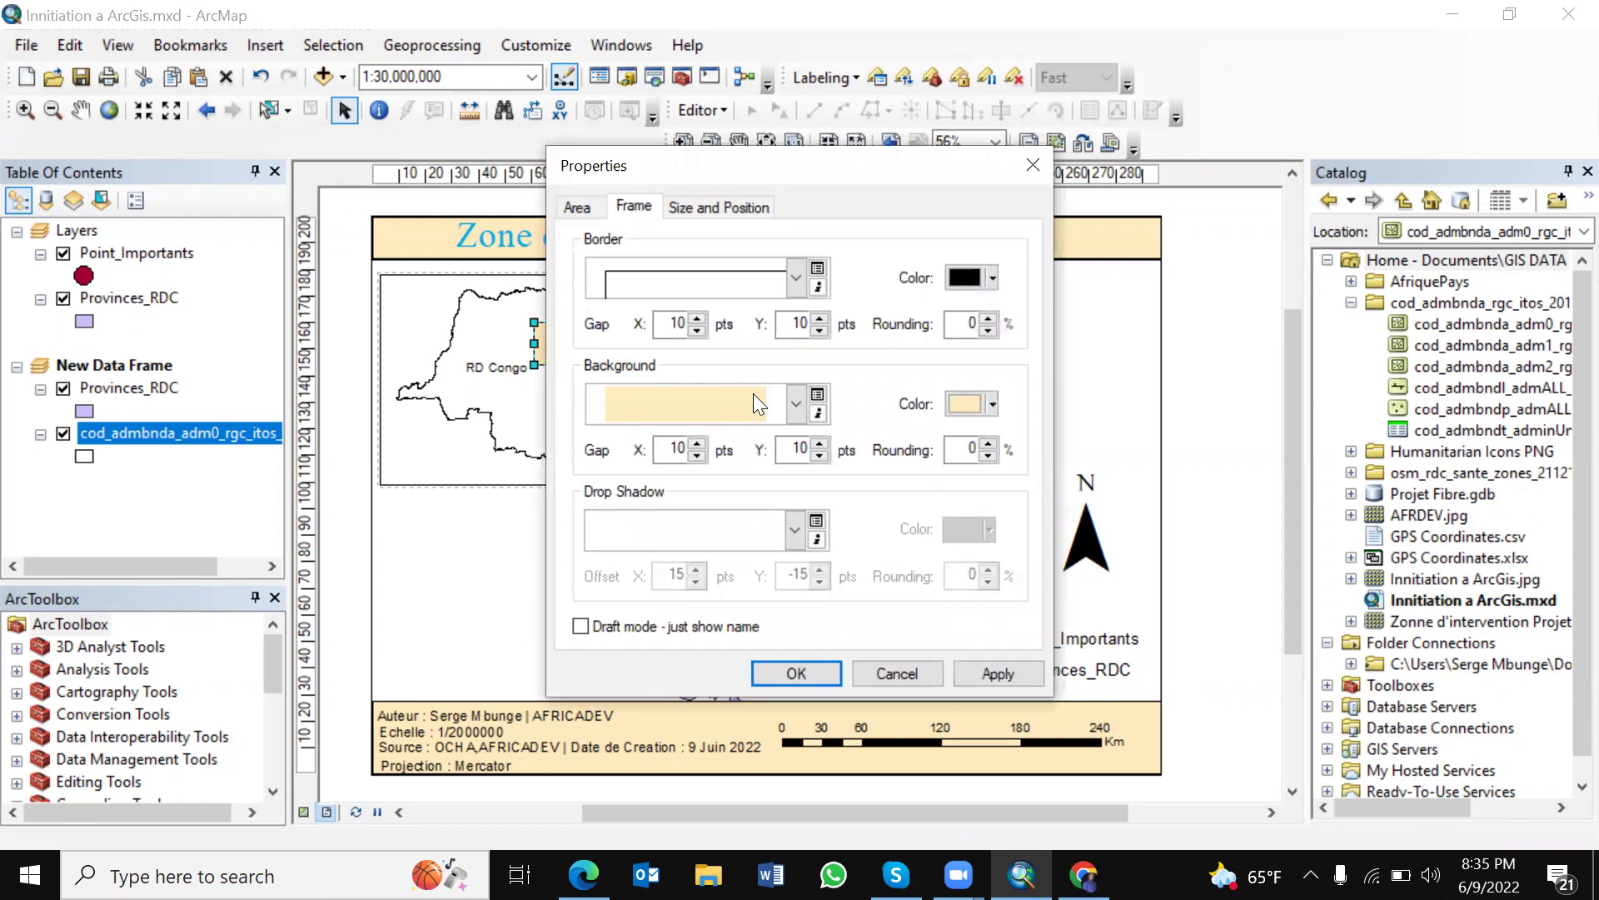
Step: Set the small rectangle's background to None and its border color to red
left_click(800, 402)
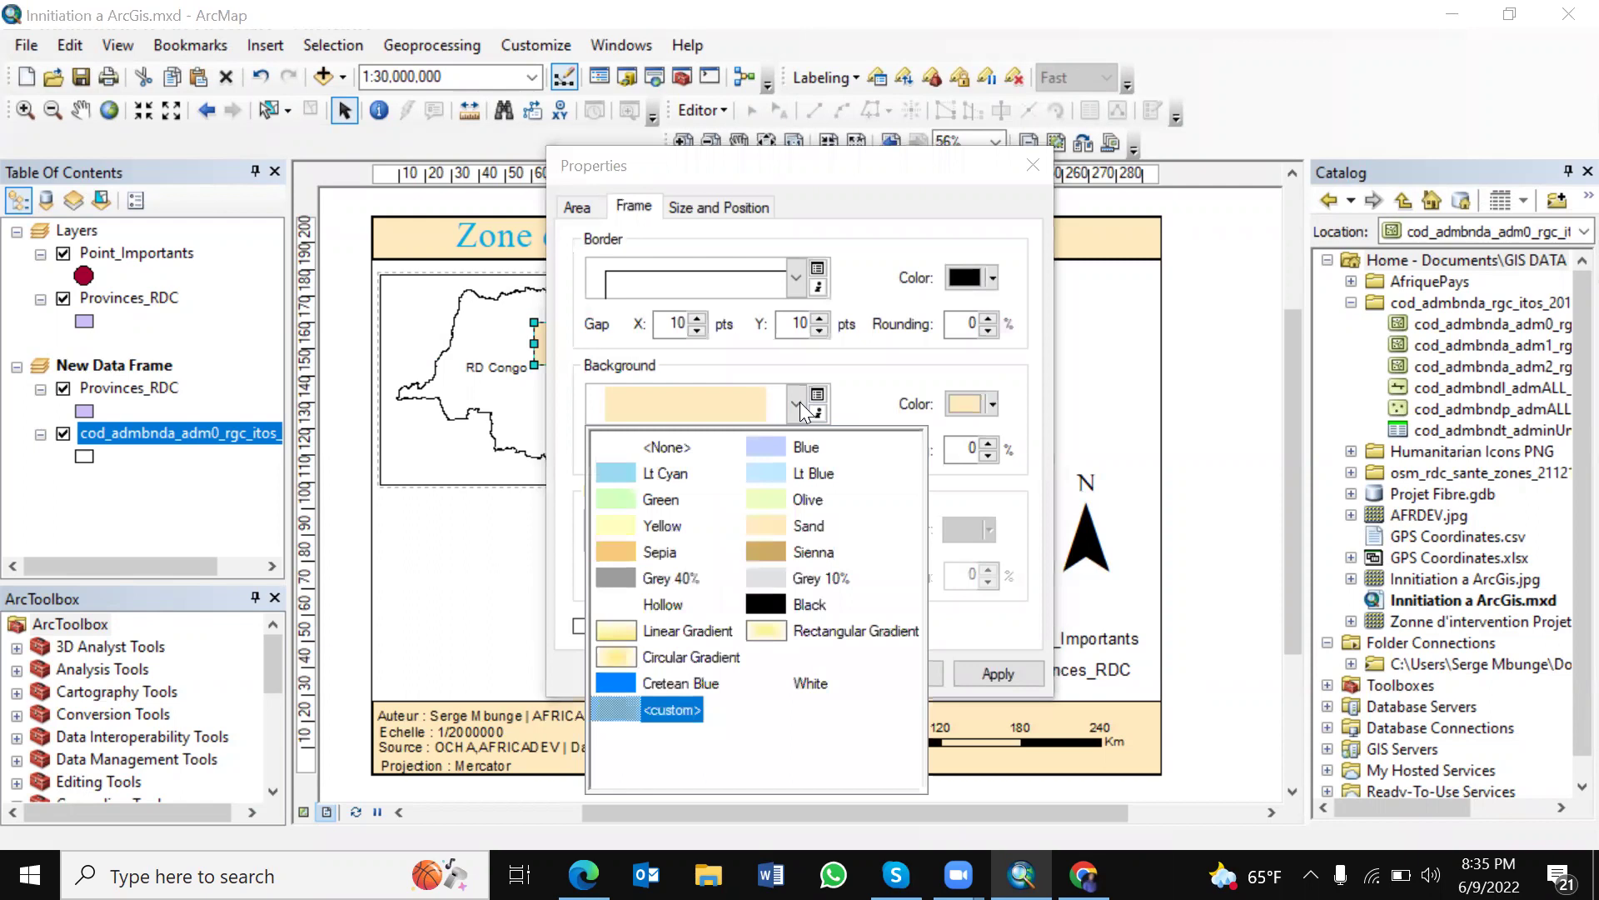
left_click(676, 448)
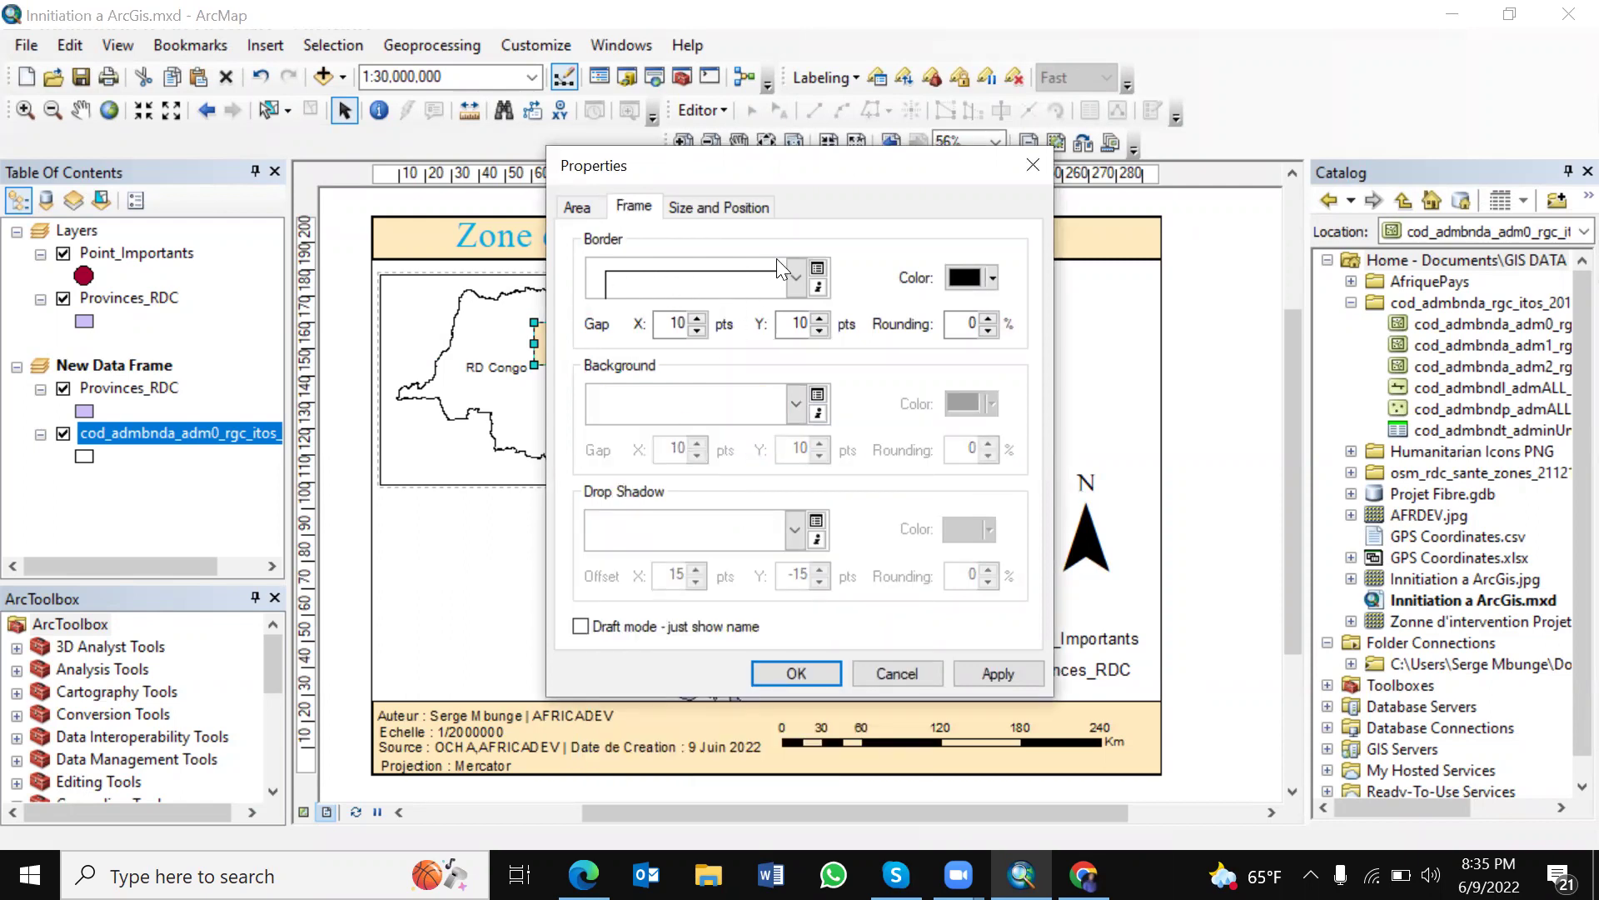
left_click(989, 277)
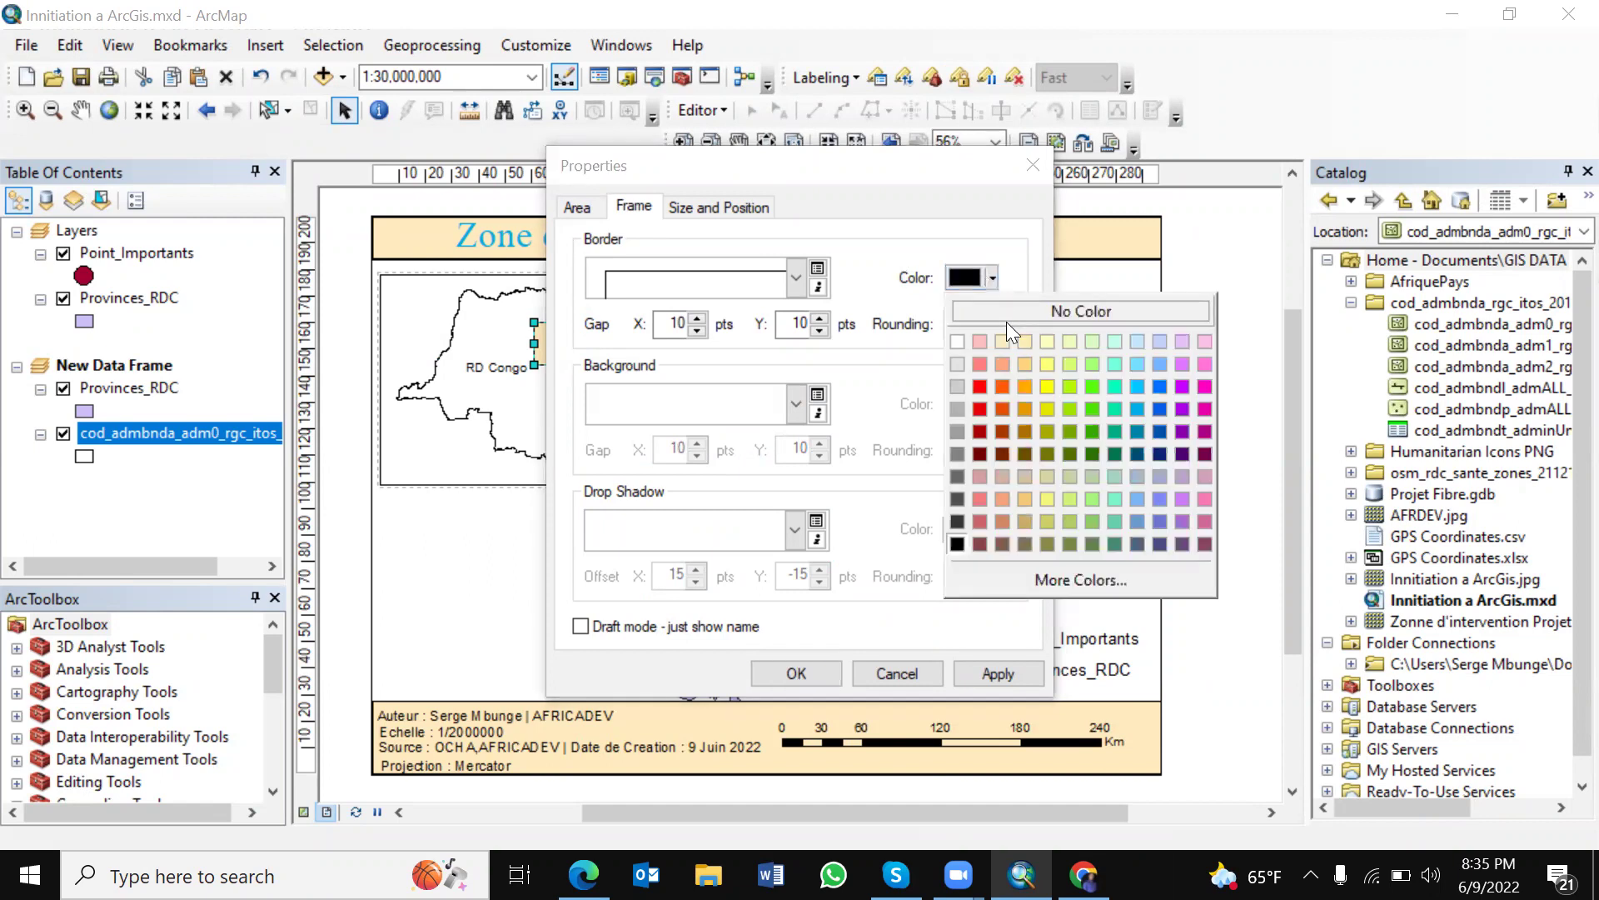
left_click(981, 409)
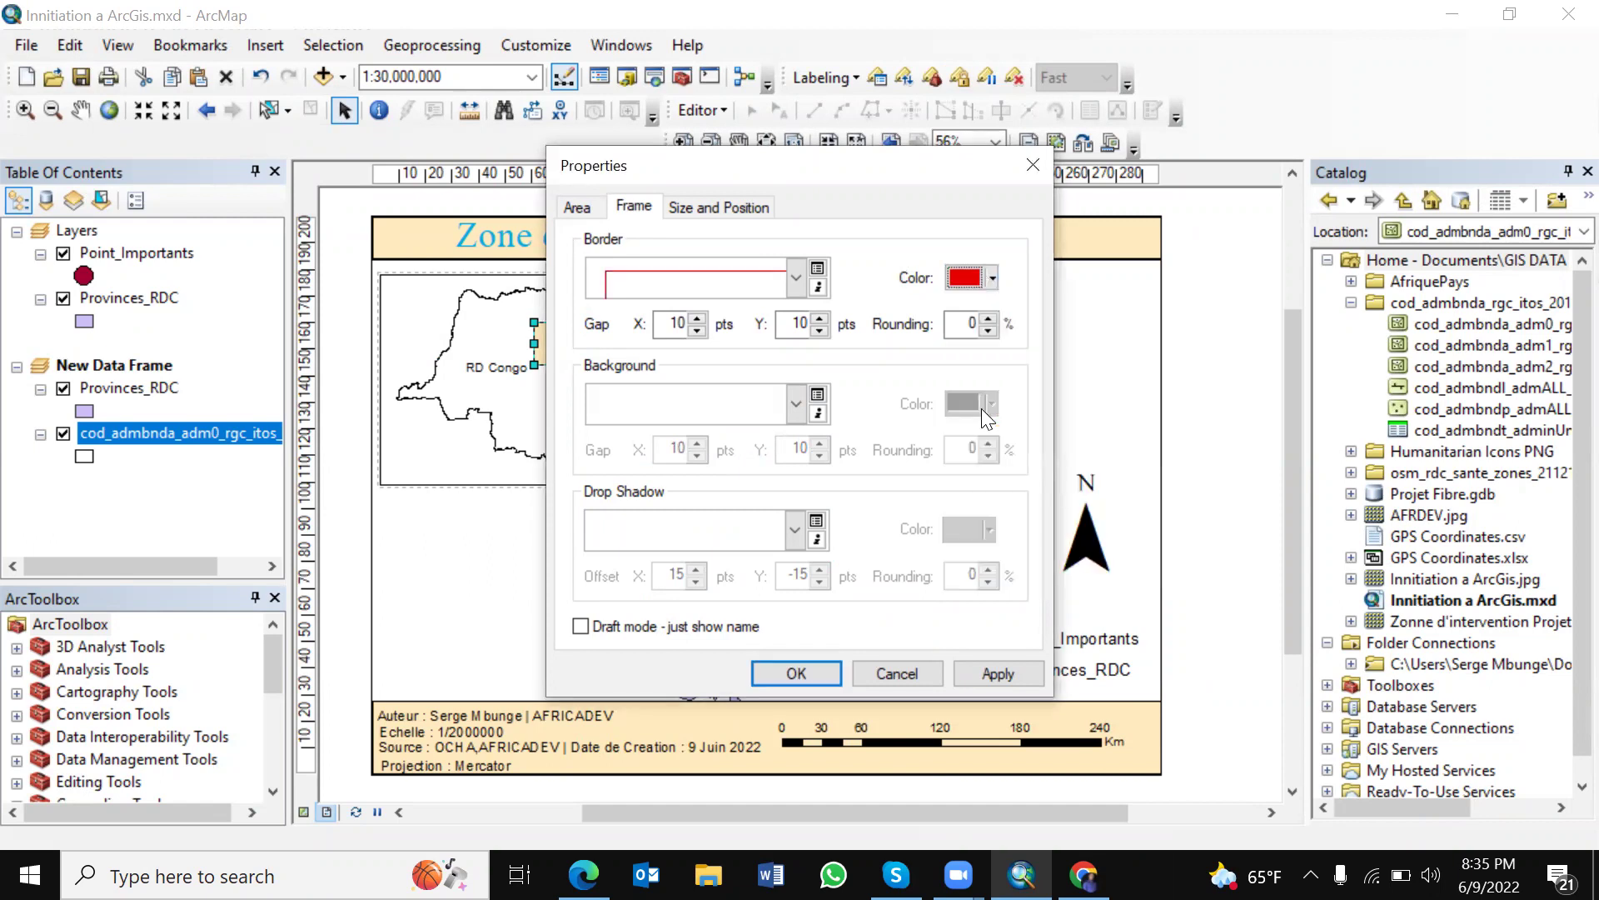
left_click(1013, 672)
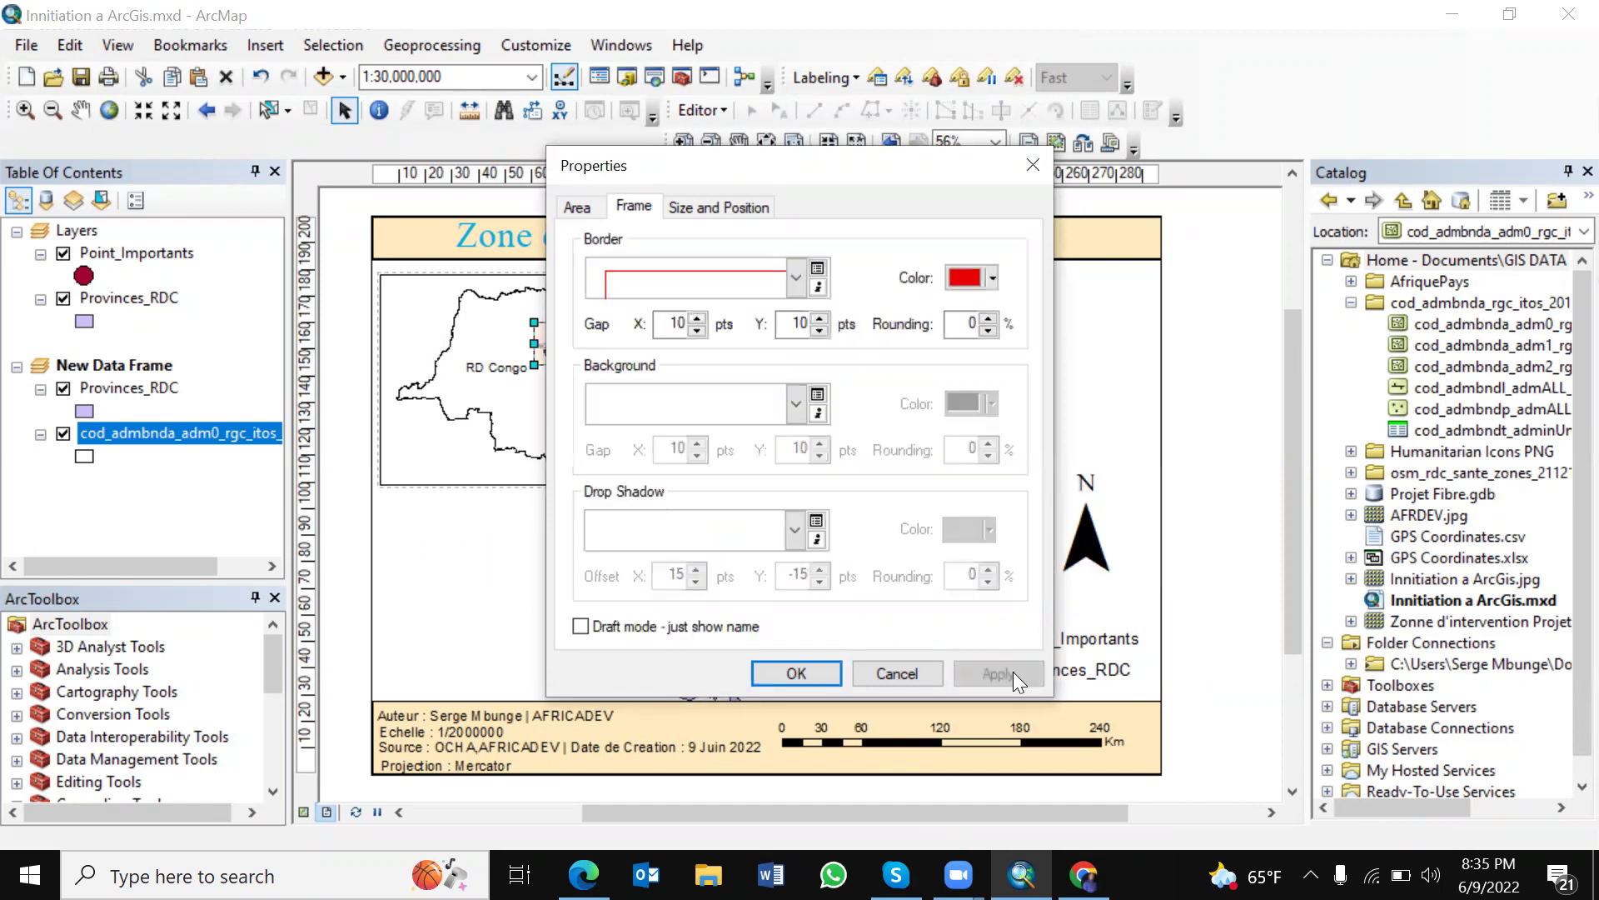
left_click(803, 671)
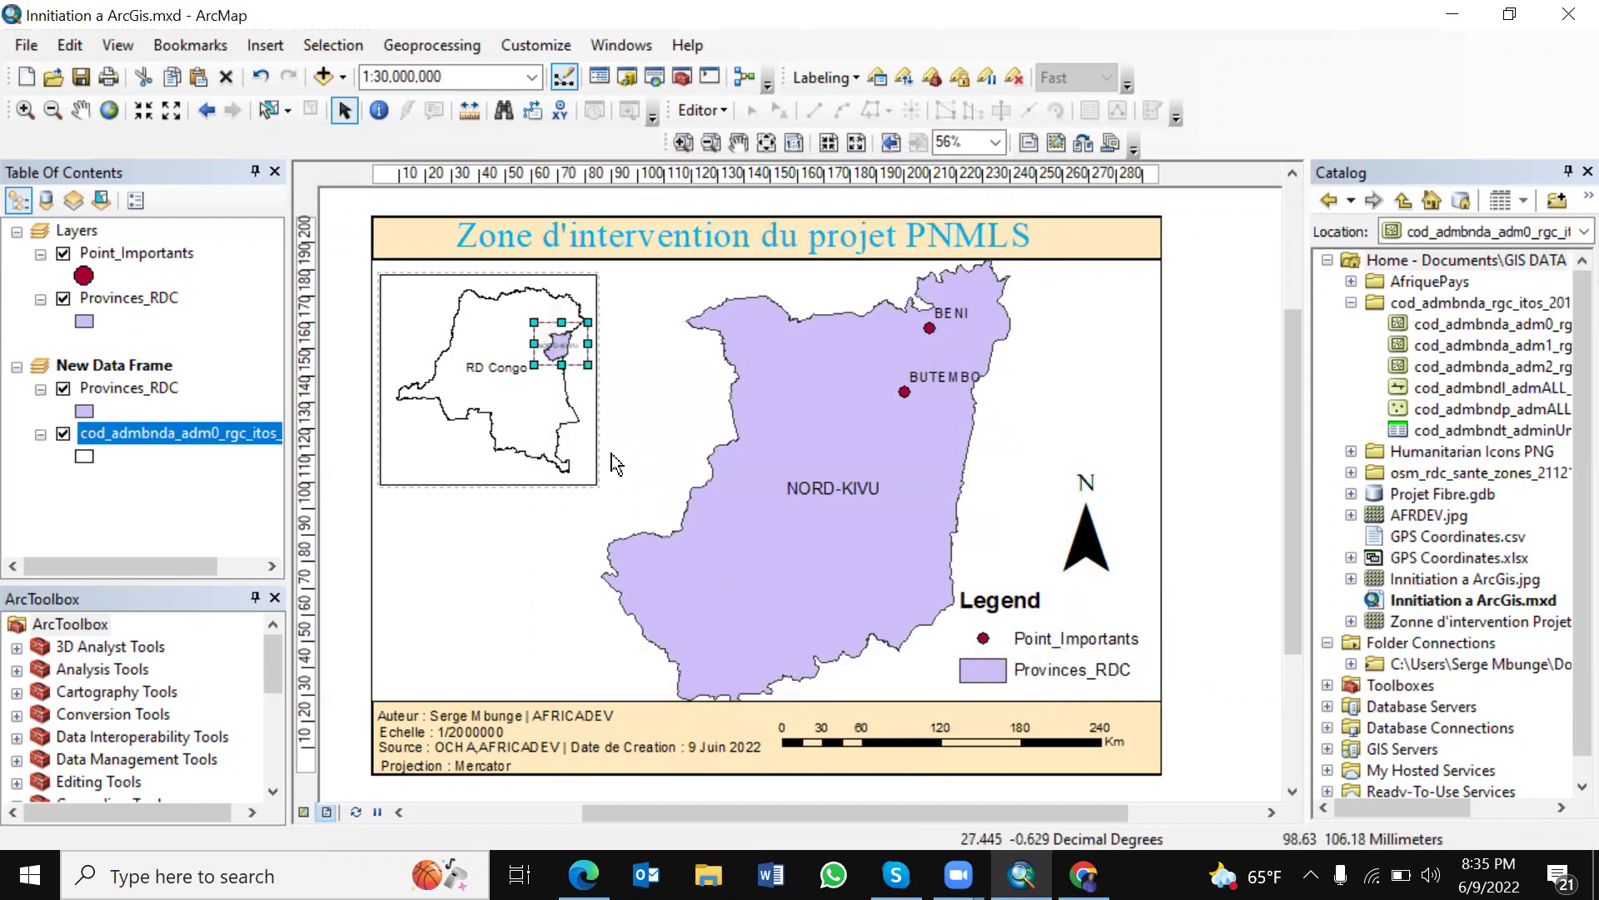
left_click(650, 429)
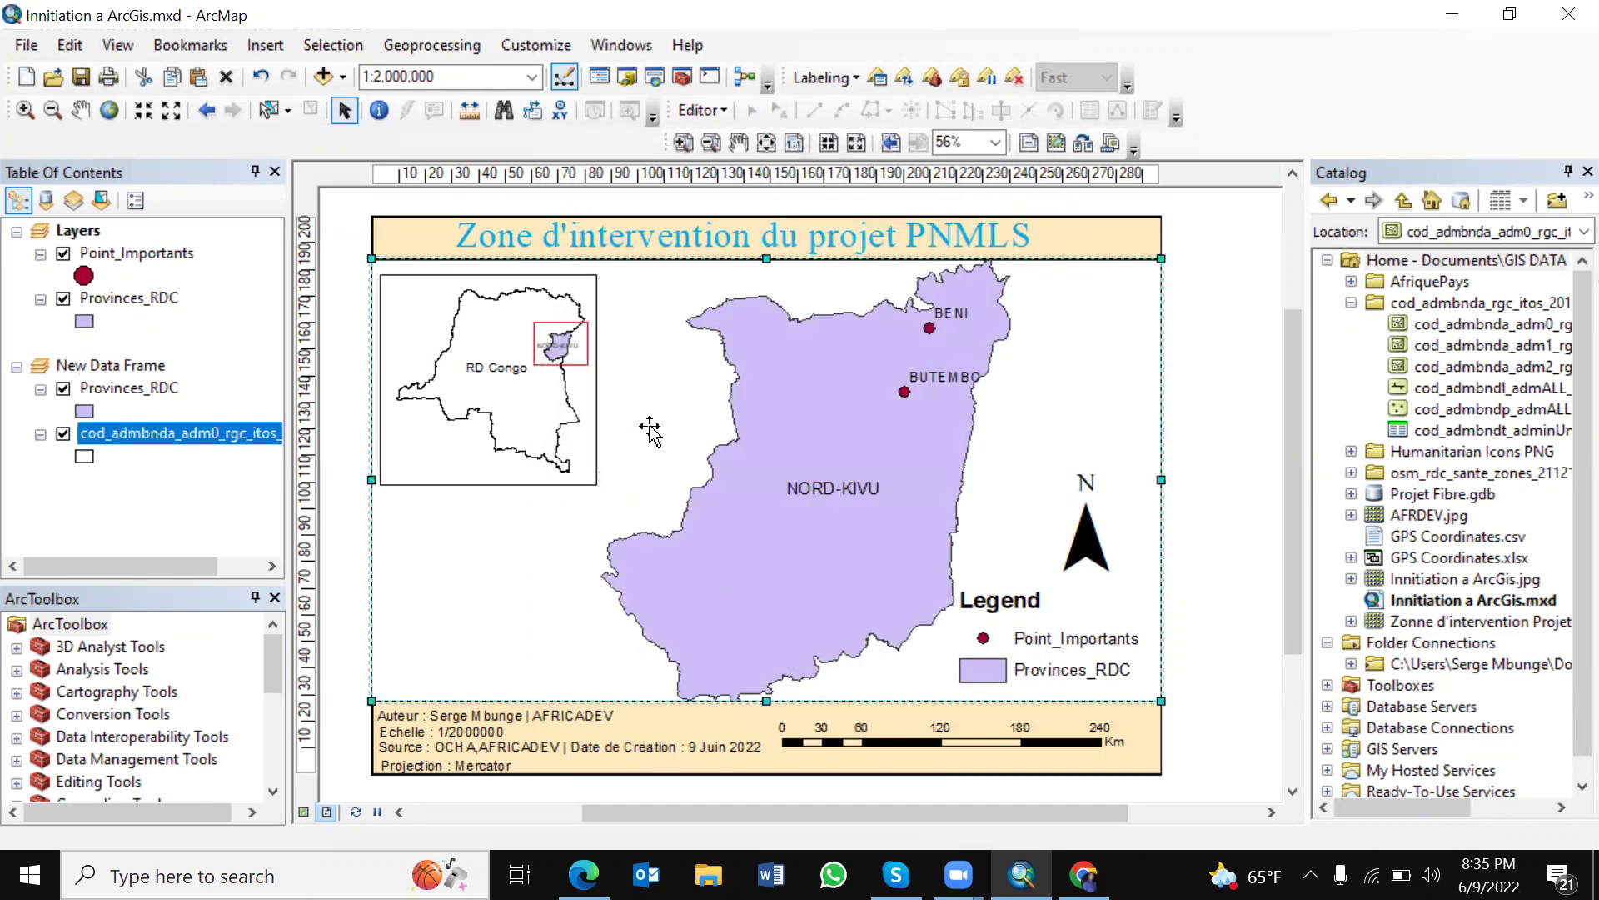
Step: Tighten the red rectangle around Nord-Kivu in the inset by pulling in its right and upper edges
left_click(587, 341)
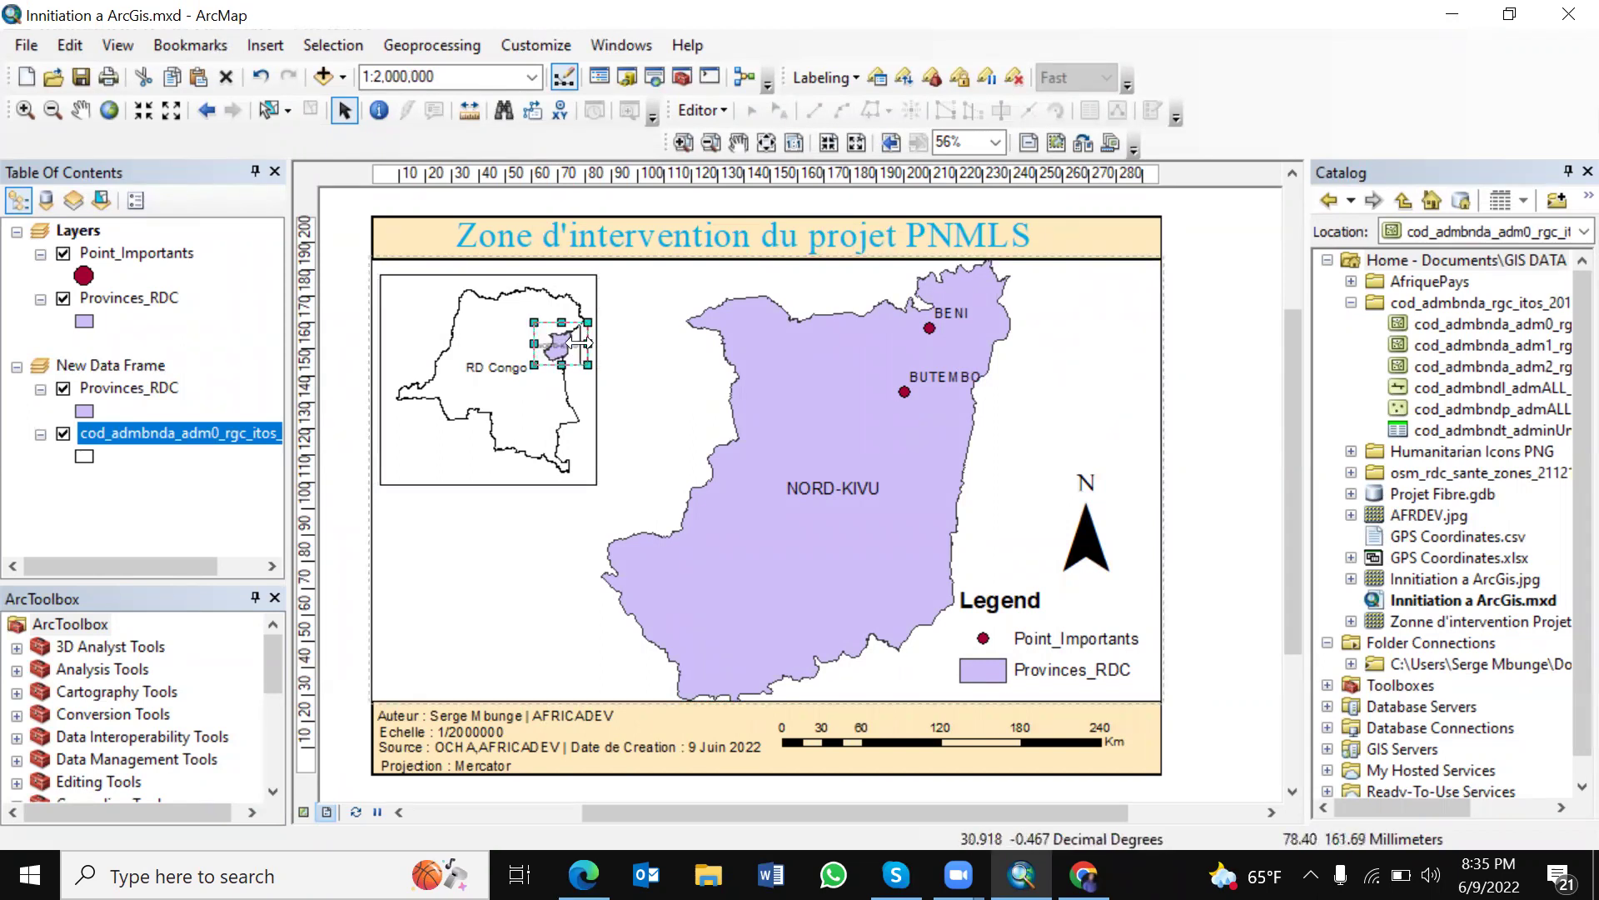
left_click(616, 379)
left_click(550, 319)
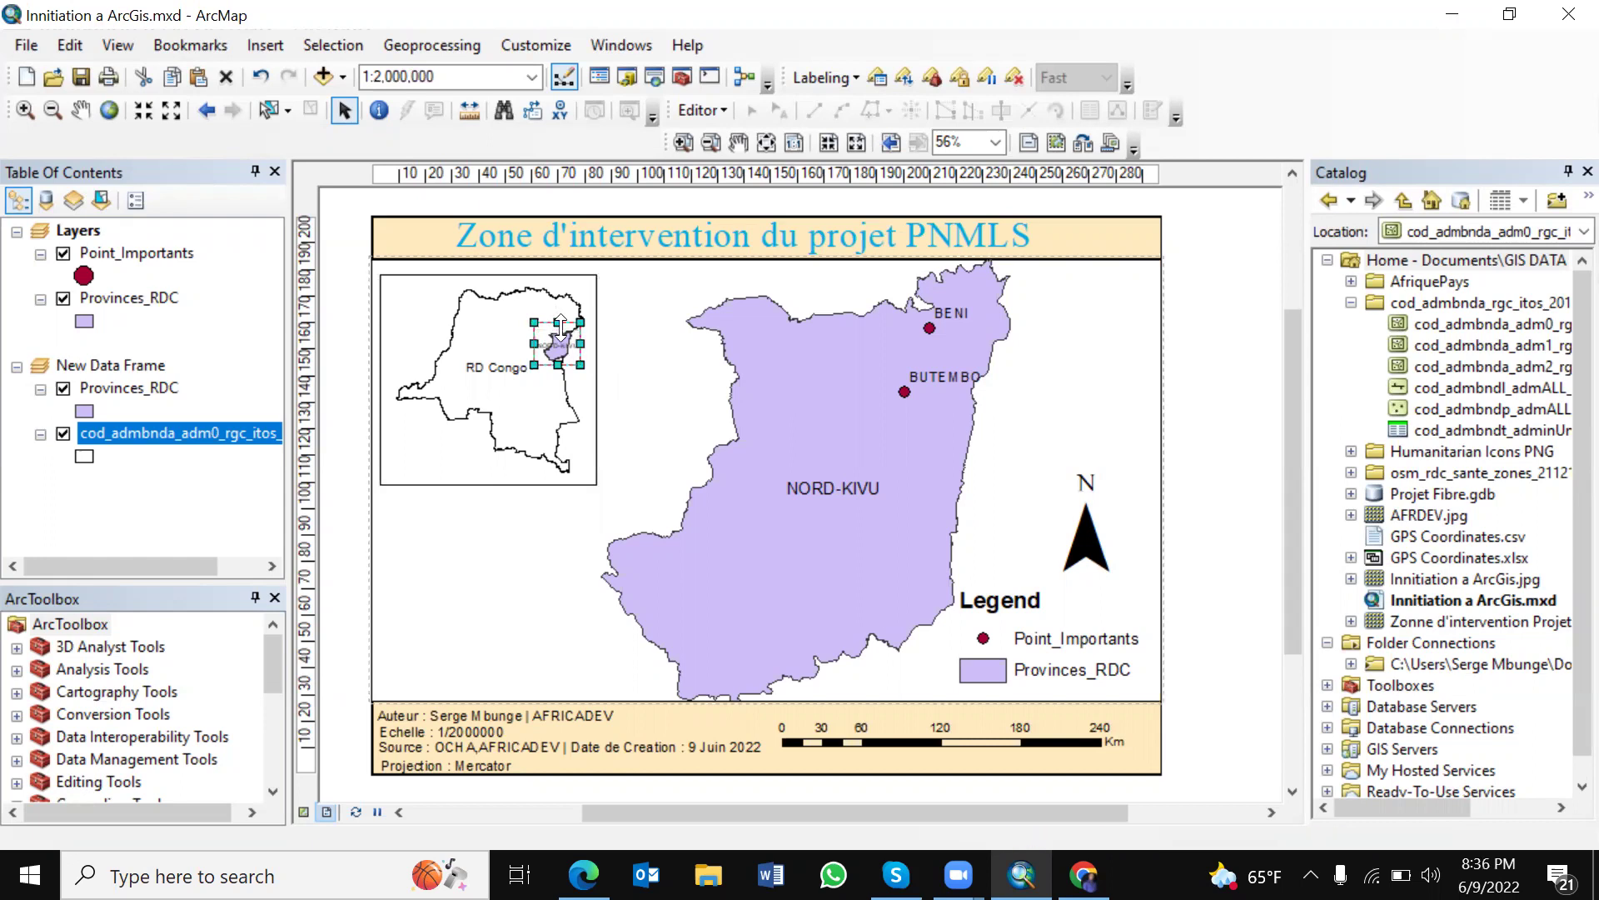
left_click(662, 366)
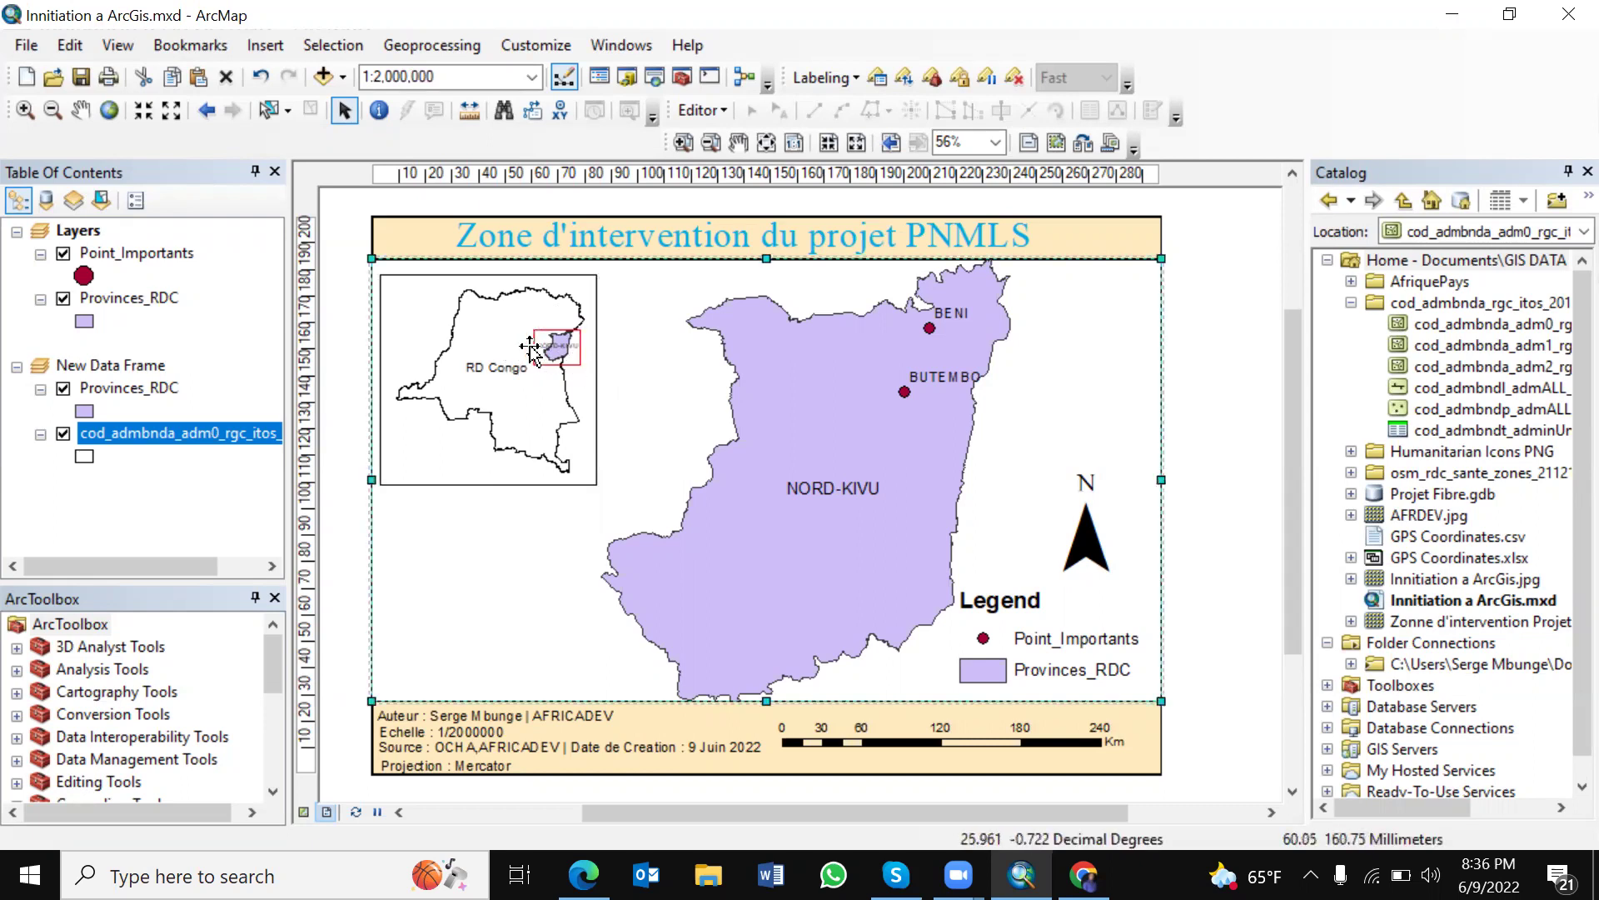
left_click(584, 364)
left_click(540, 498)
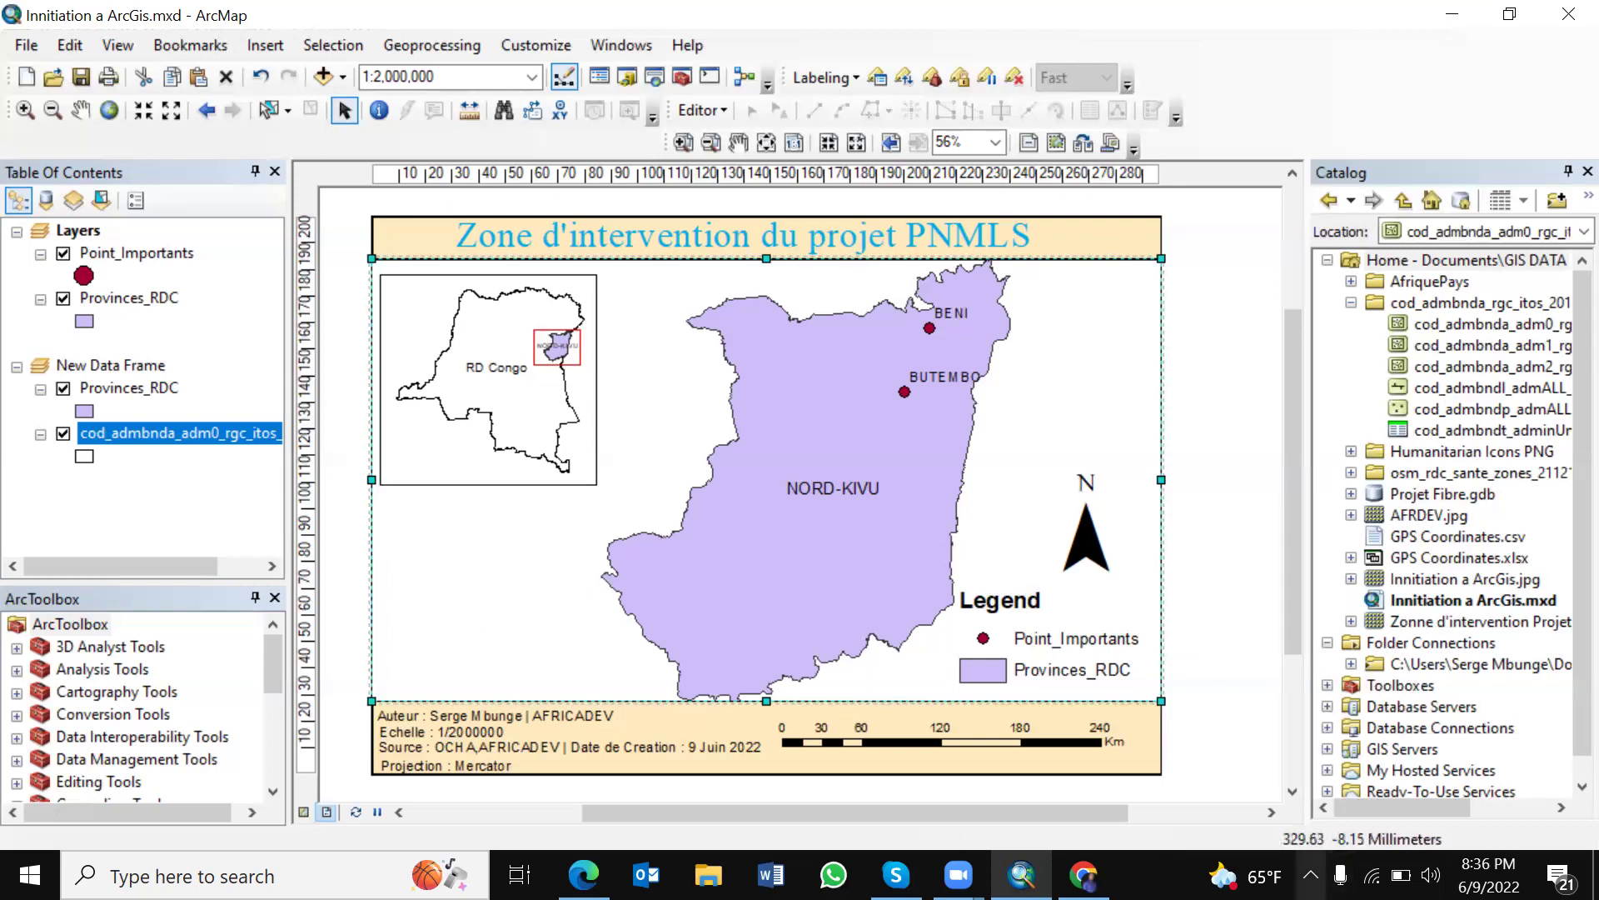
Step: Add the OpenStreetMap basemap to the main data frame
left_click(1310, 875)
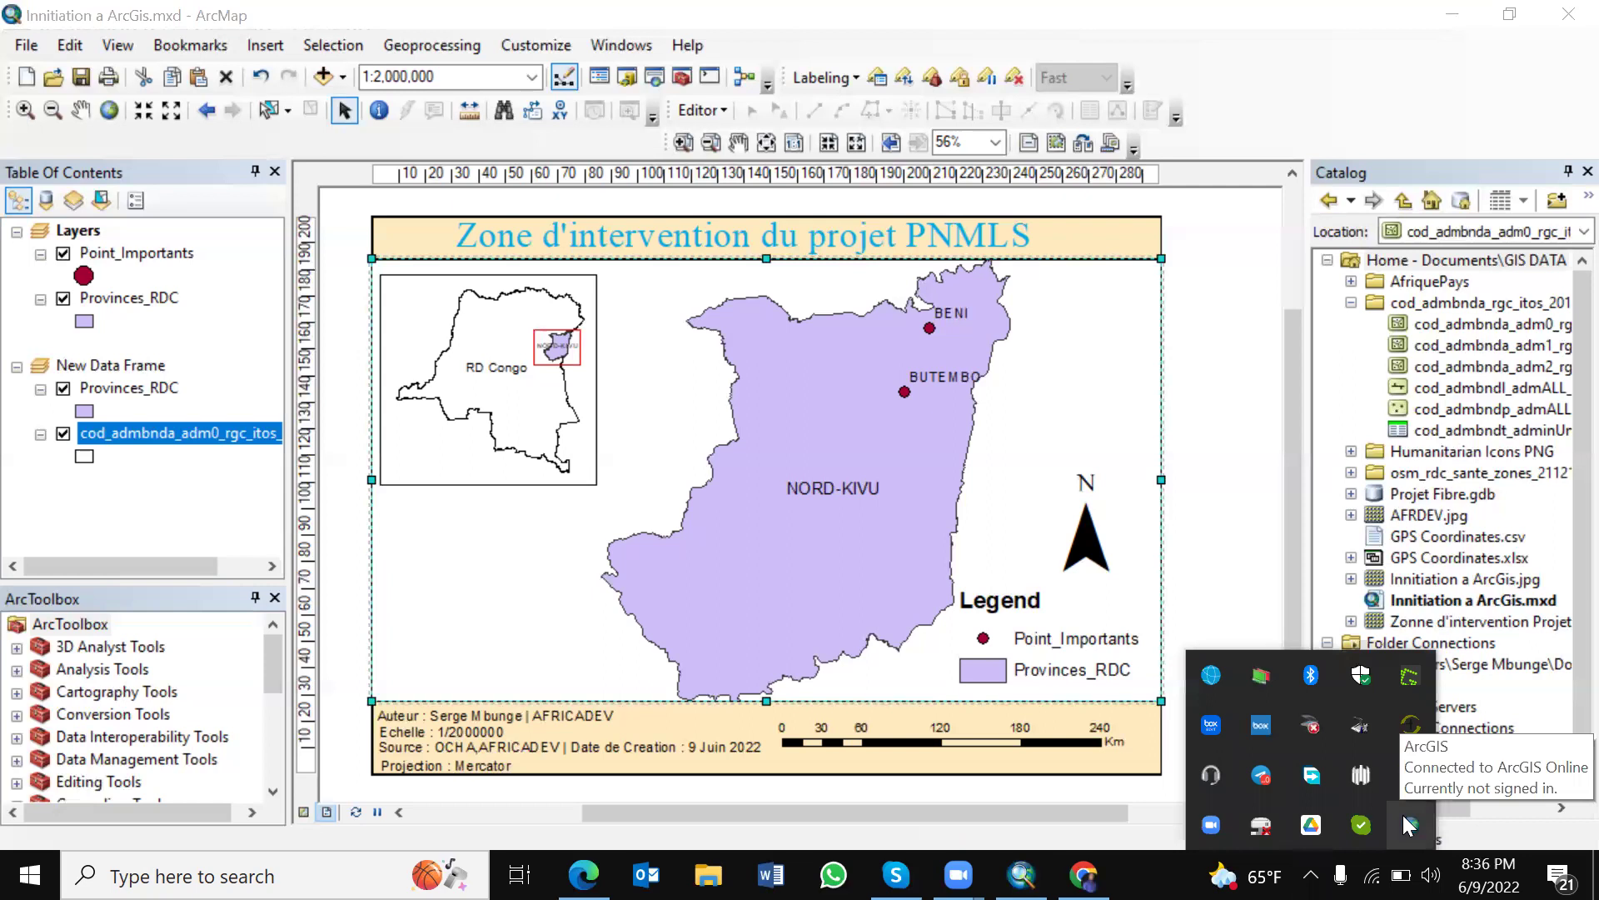
left_click(355, 543)
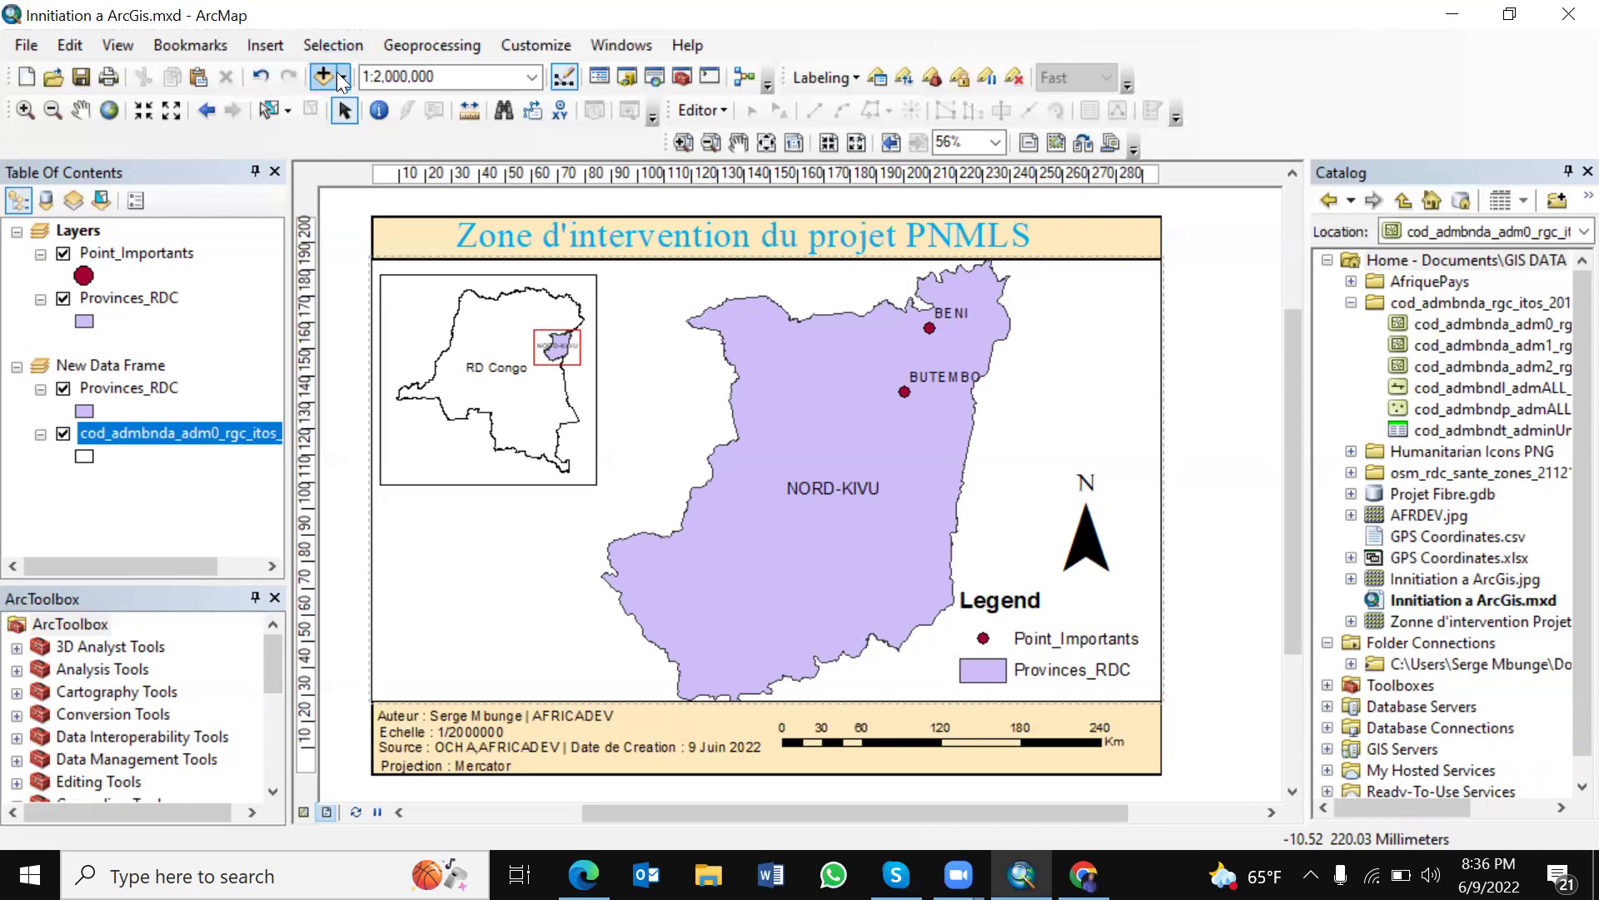
left_click(343, 75)
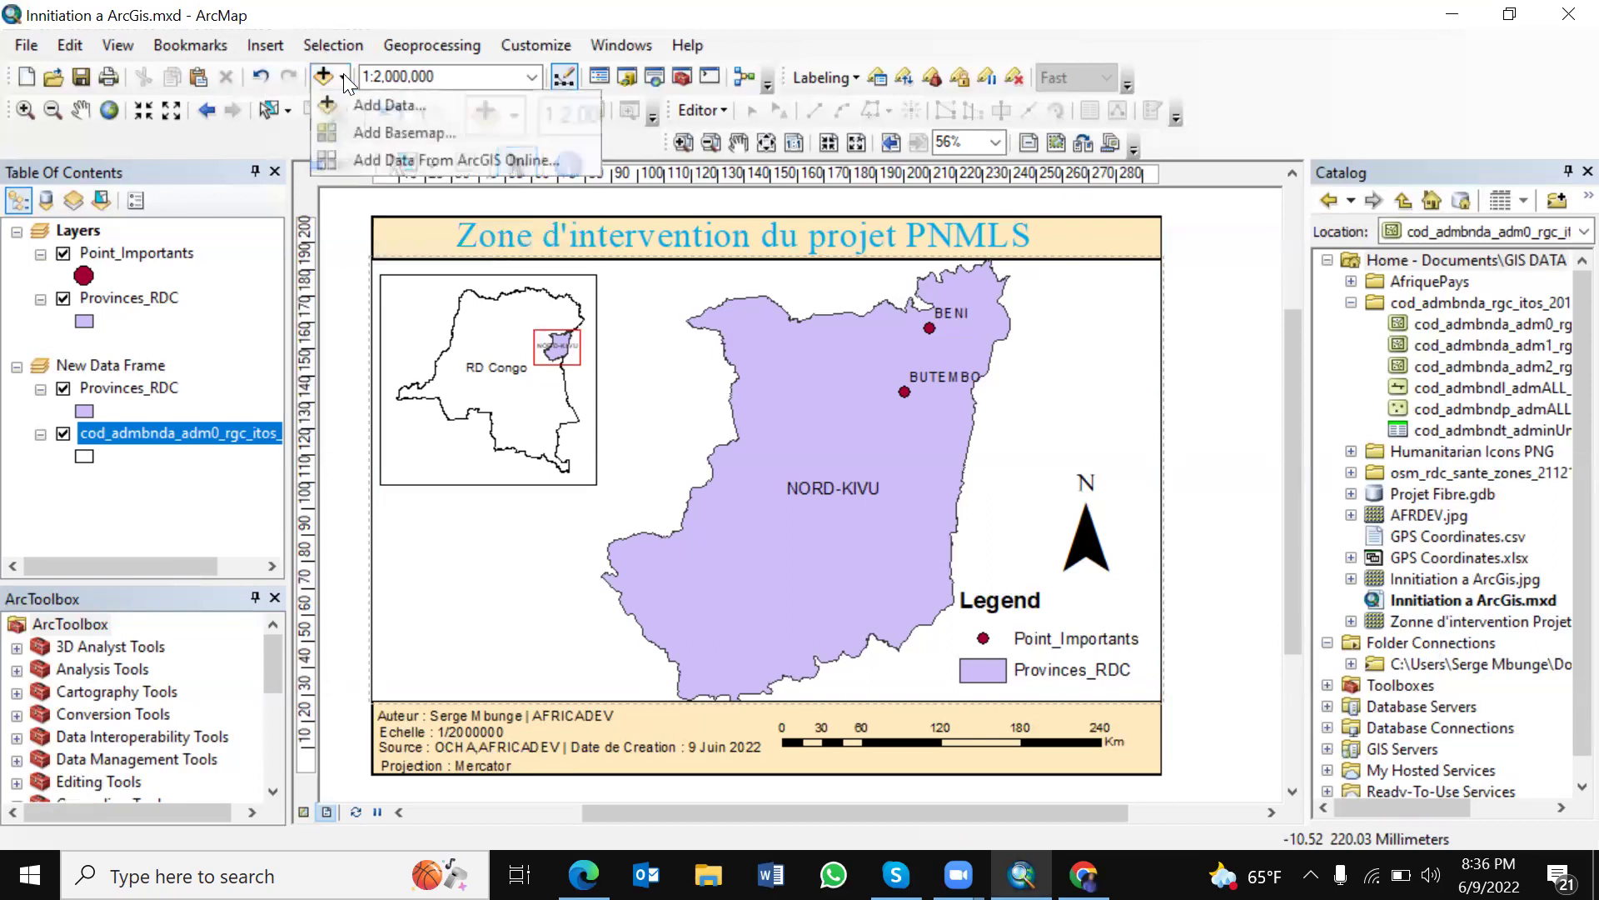
left_click(392, 133)
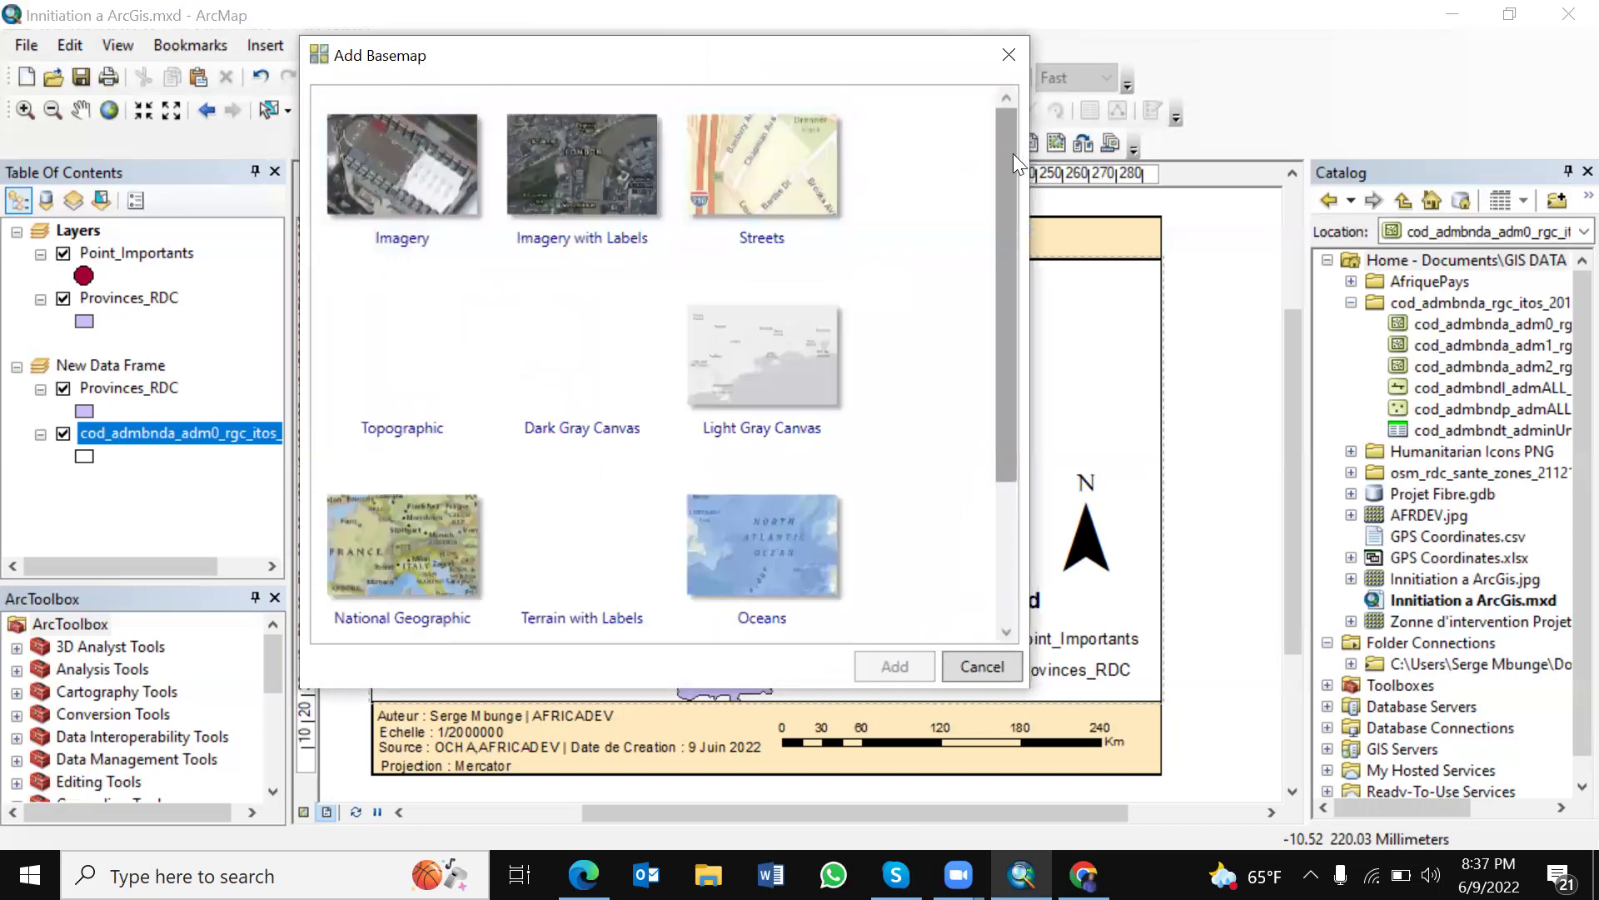
scroll(1012, 153, "down", 3)
left_click(415, 530)
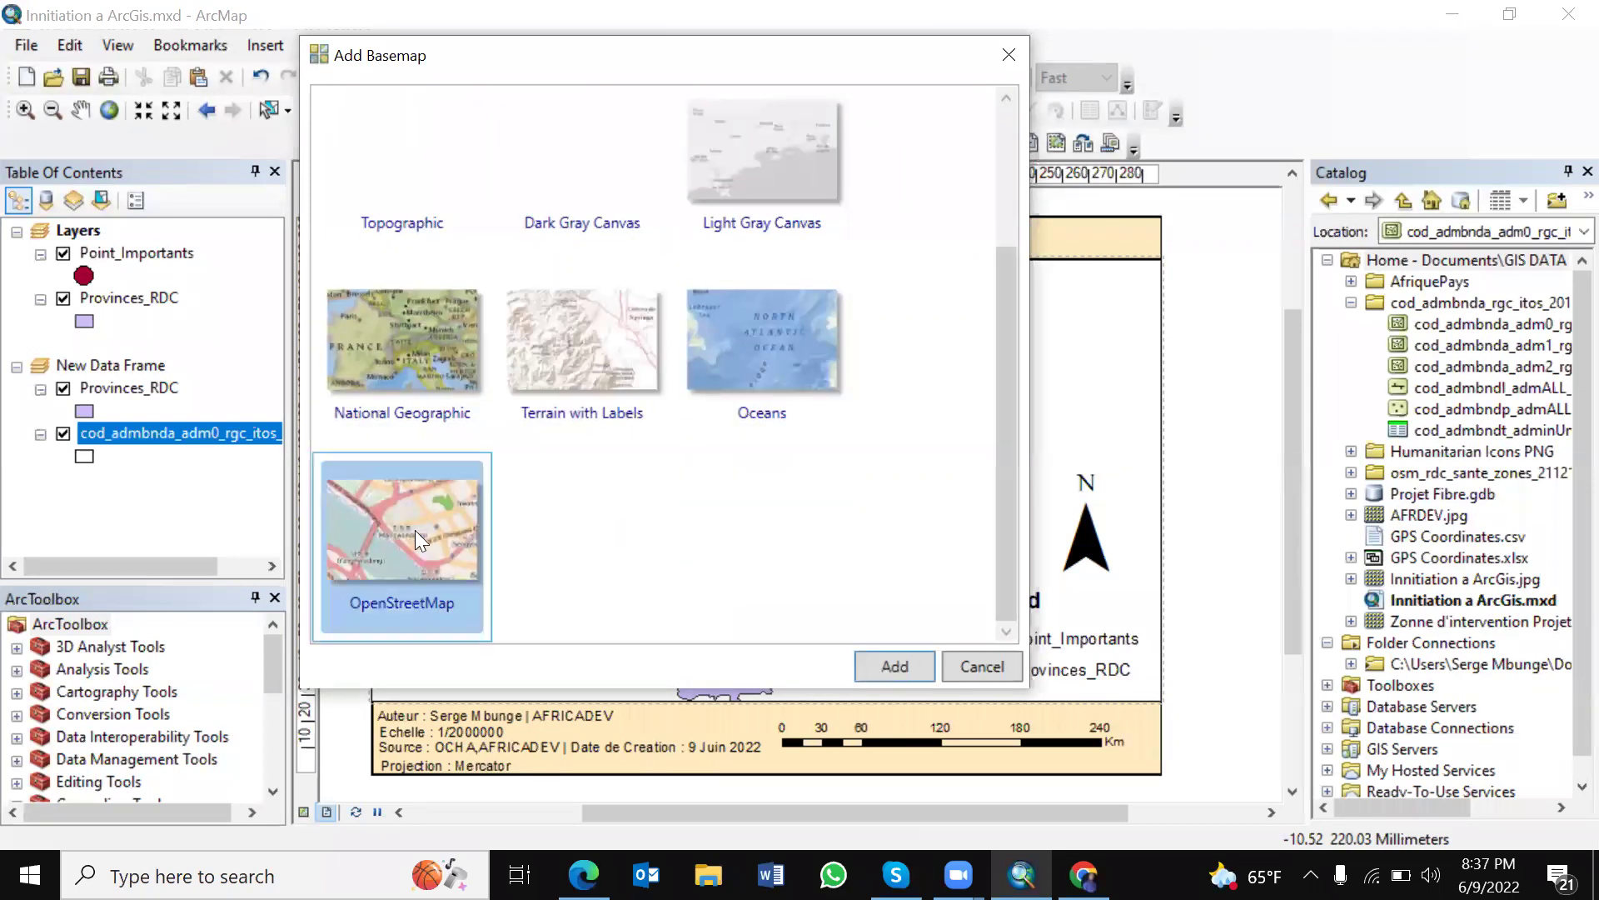
left_click(885, 656)
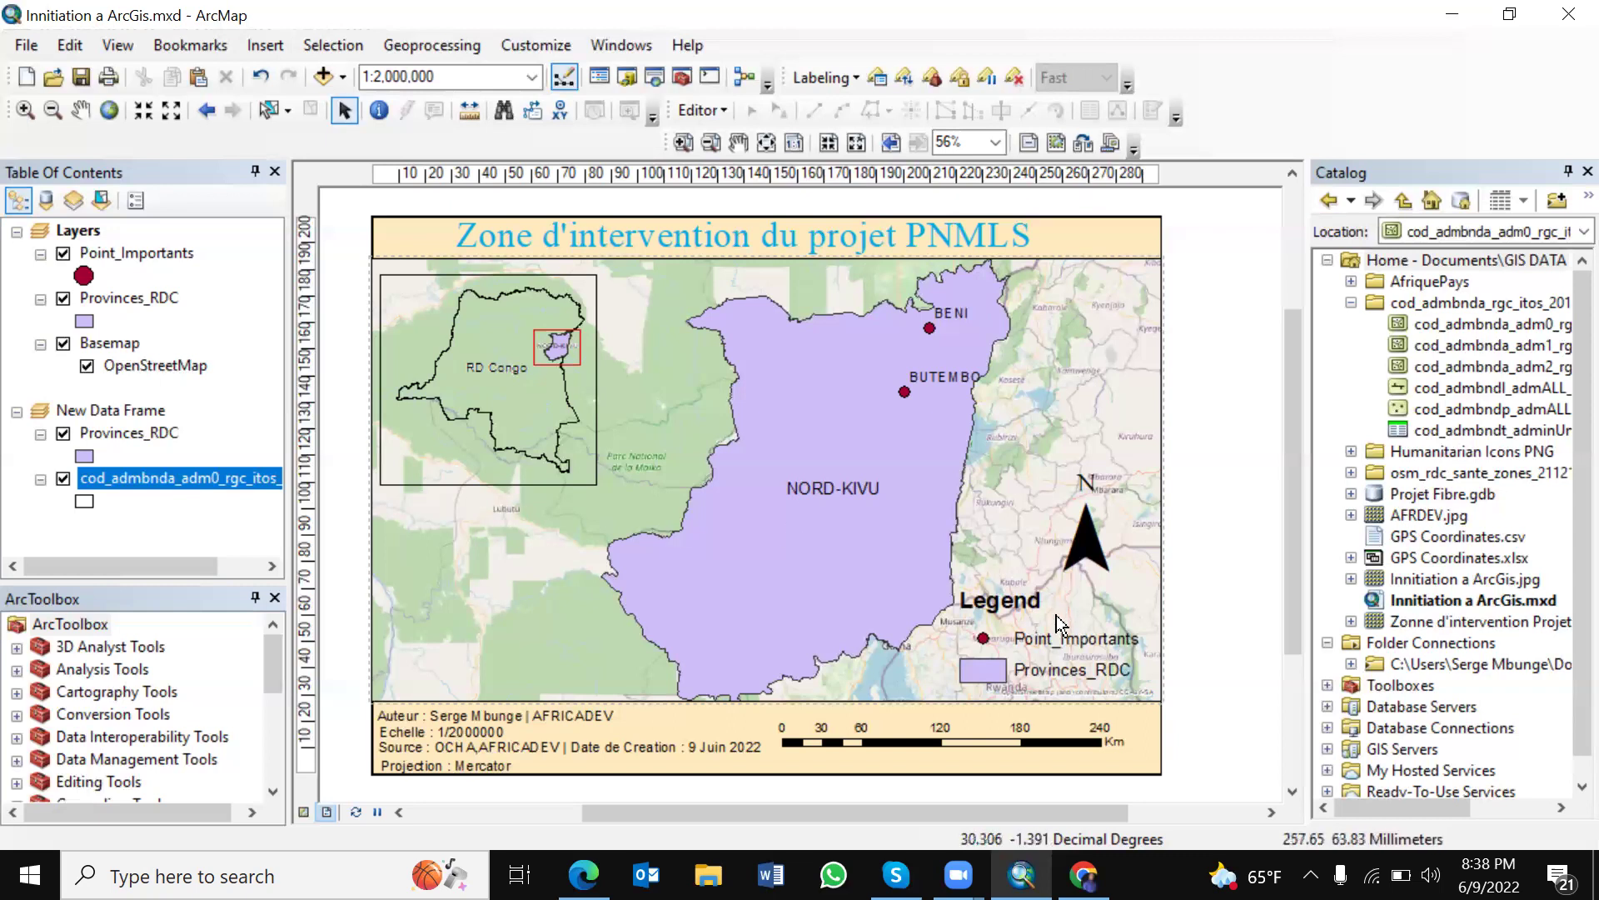
Step: Move the legend to the lower-left corner of the map, below the country inset
left_click(1060, 643)
left_click_drag(1060, 643, 512, 637)
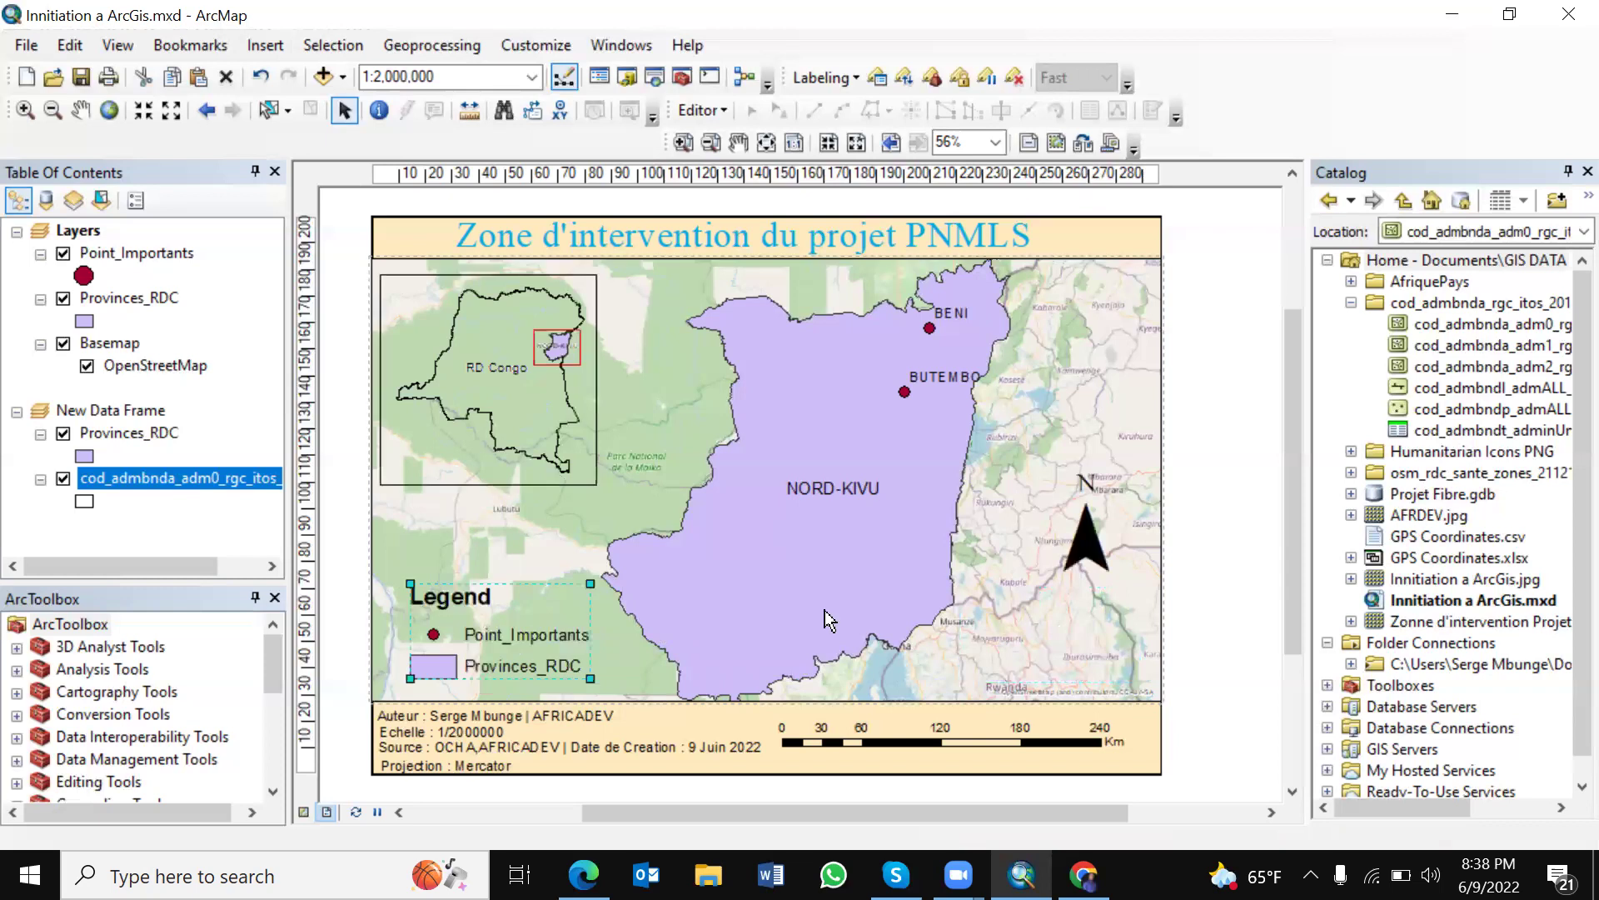
left_click(1227, 563)
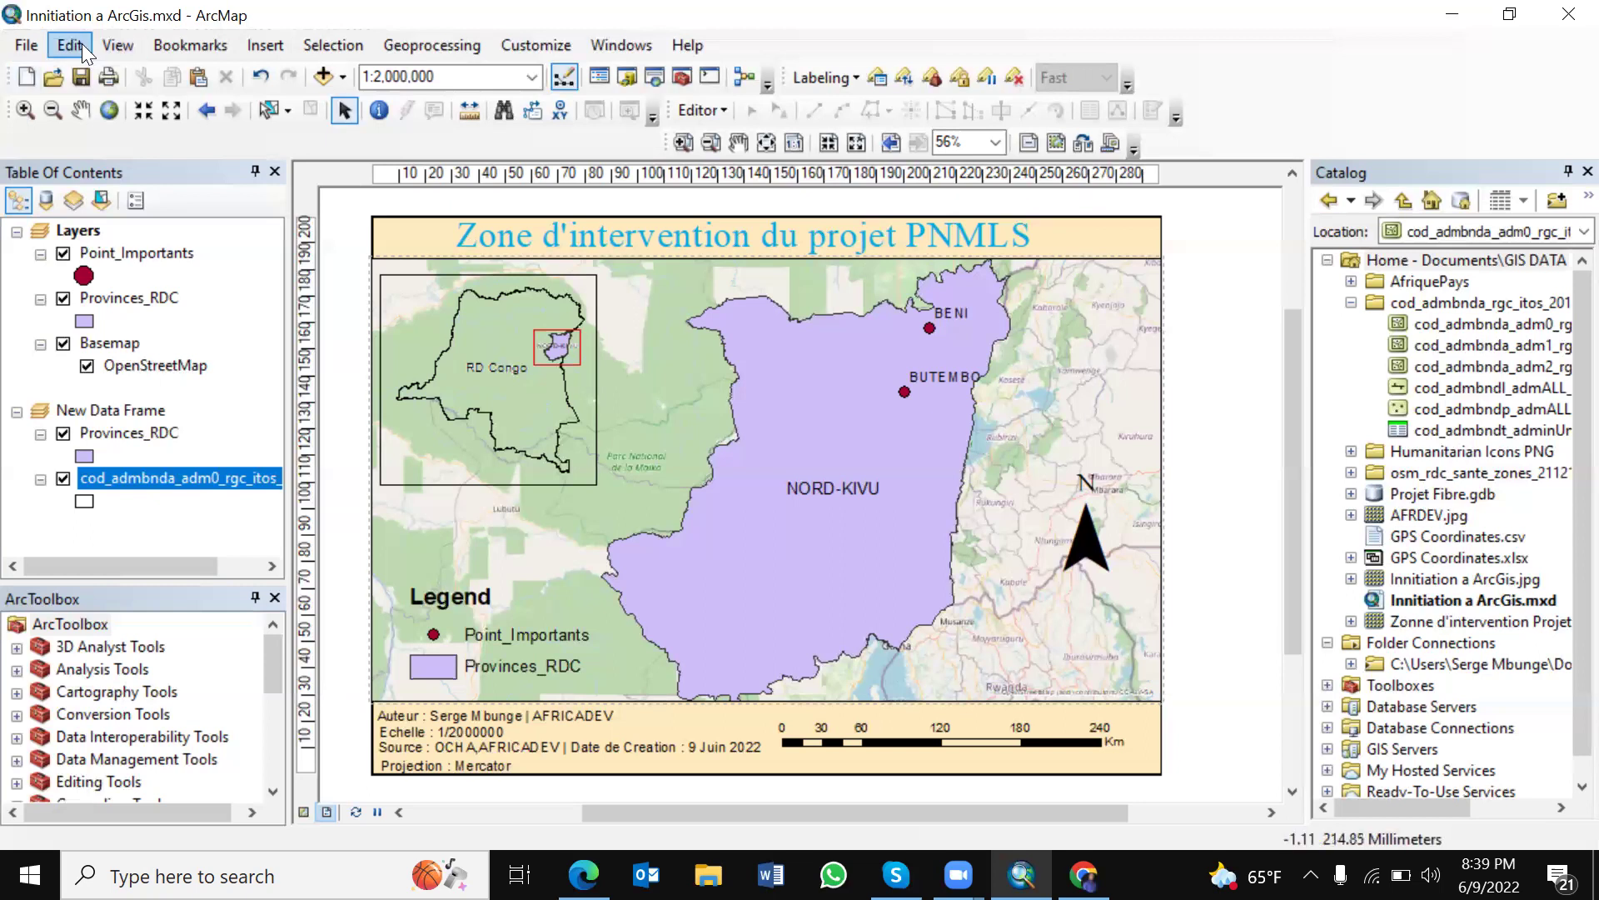
Step: Export the map layout as a JPEG named Map Projet PNMLS.jpg in the GIS DATA folder
left_click(35, 45)
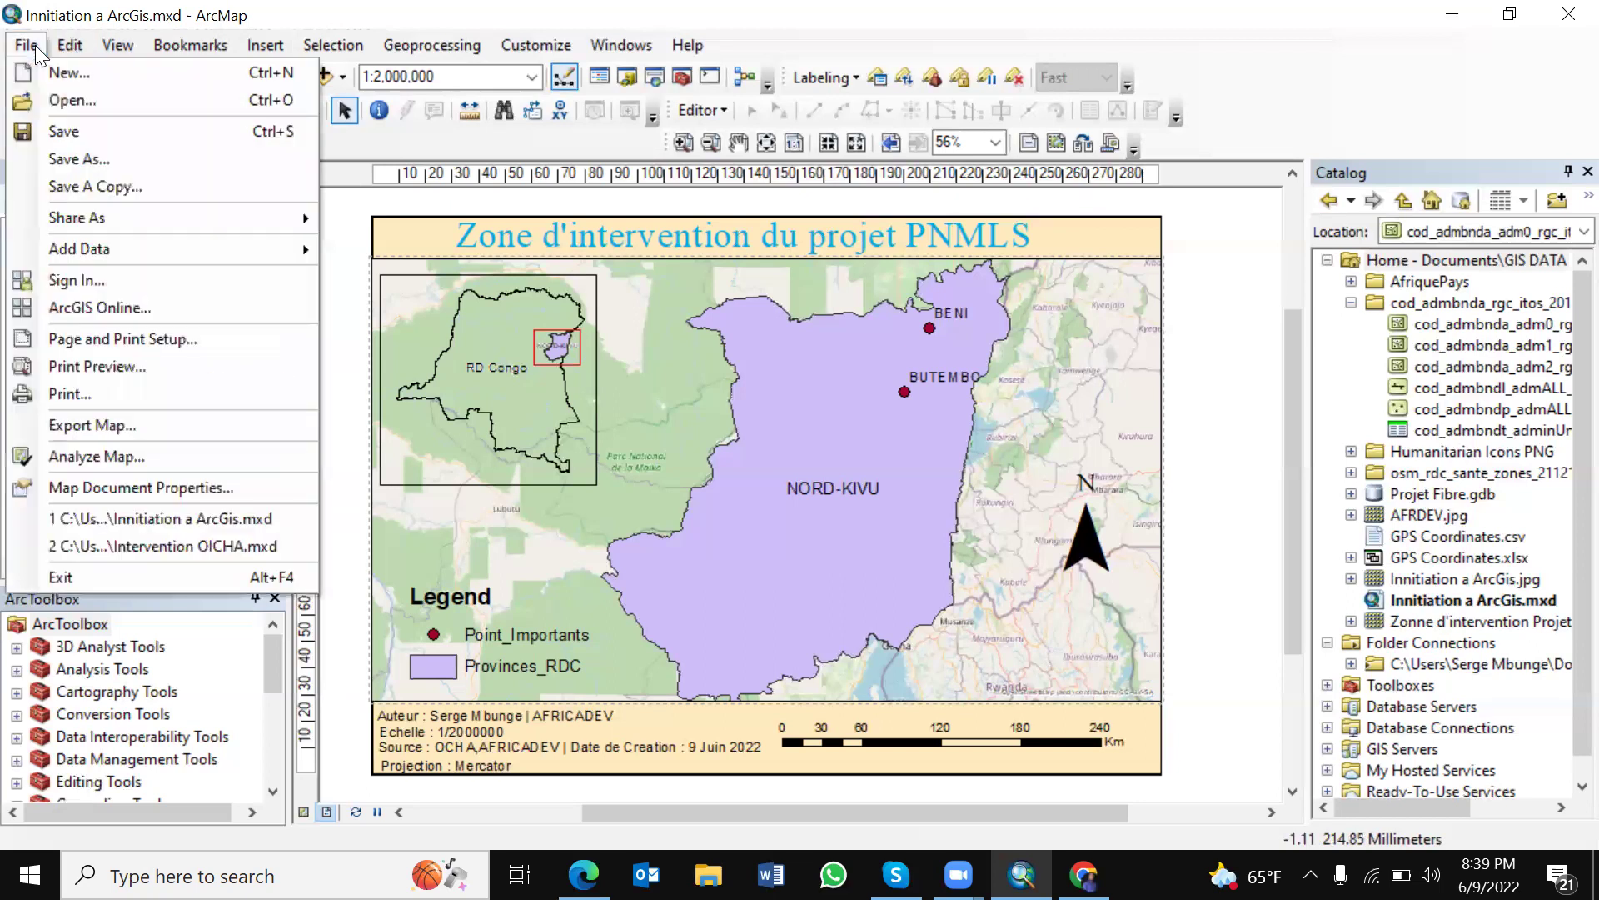
left_click(176, 422)
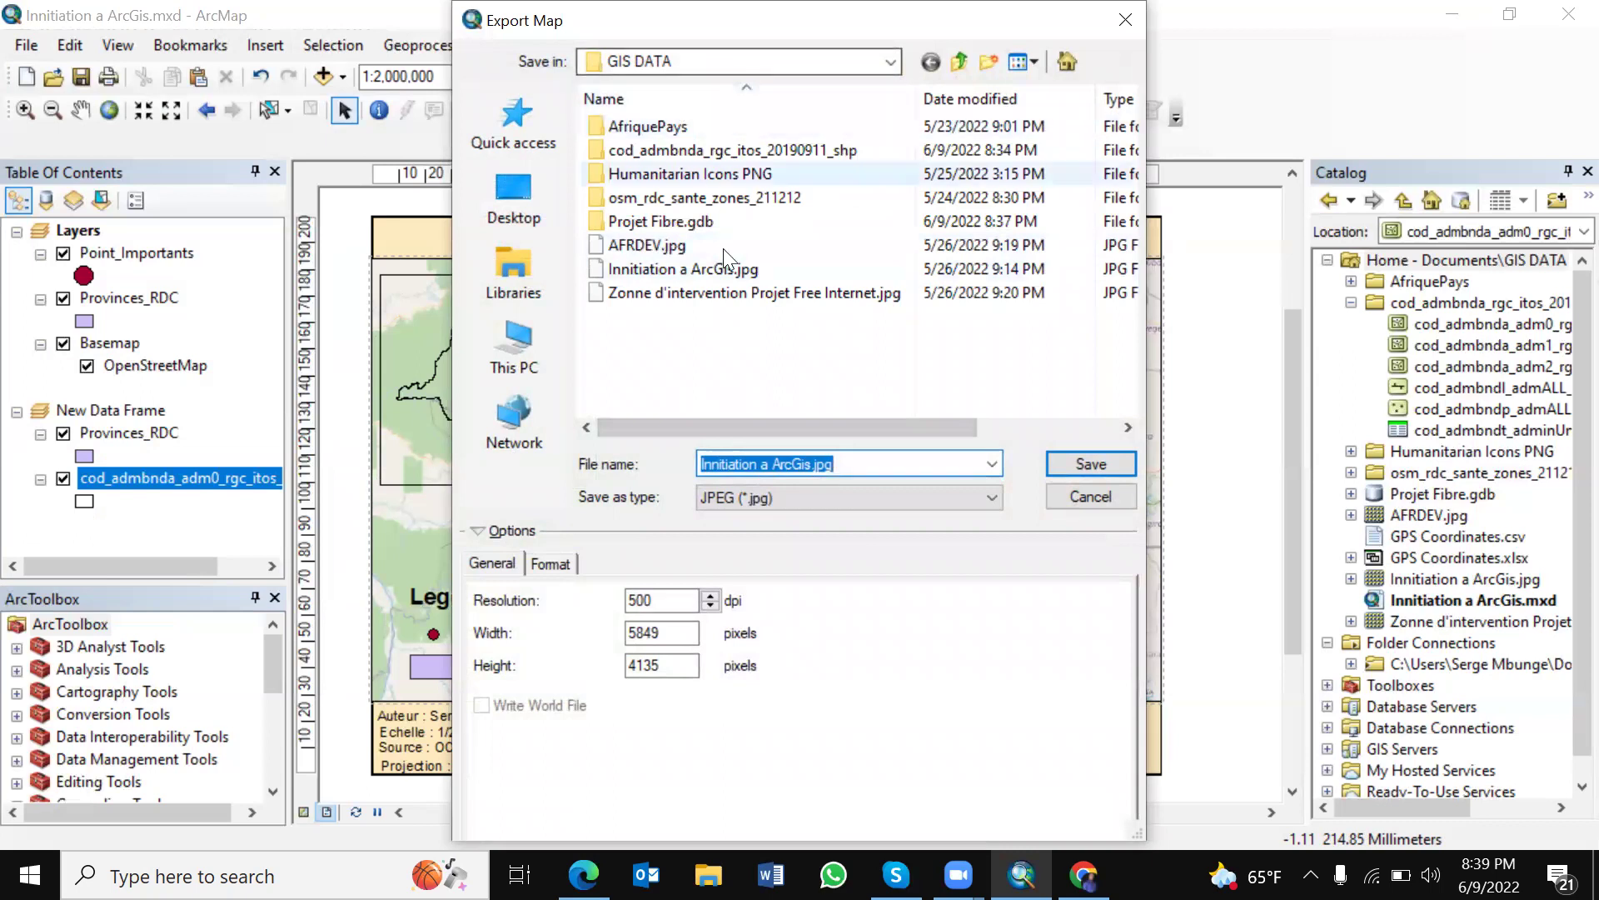
left_click(814, 464)
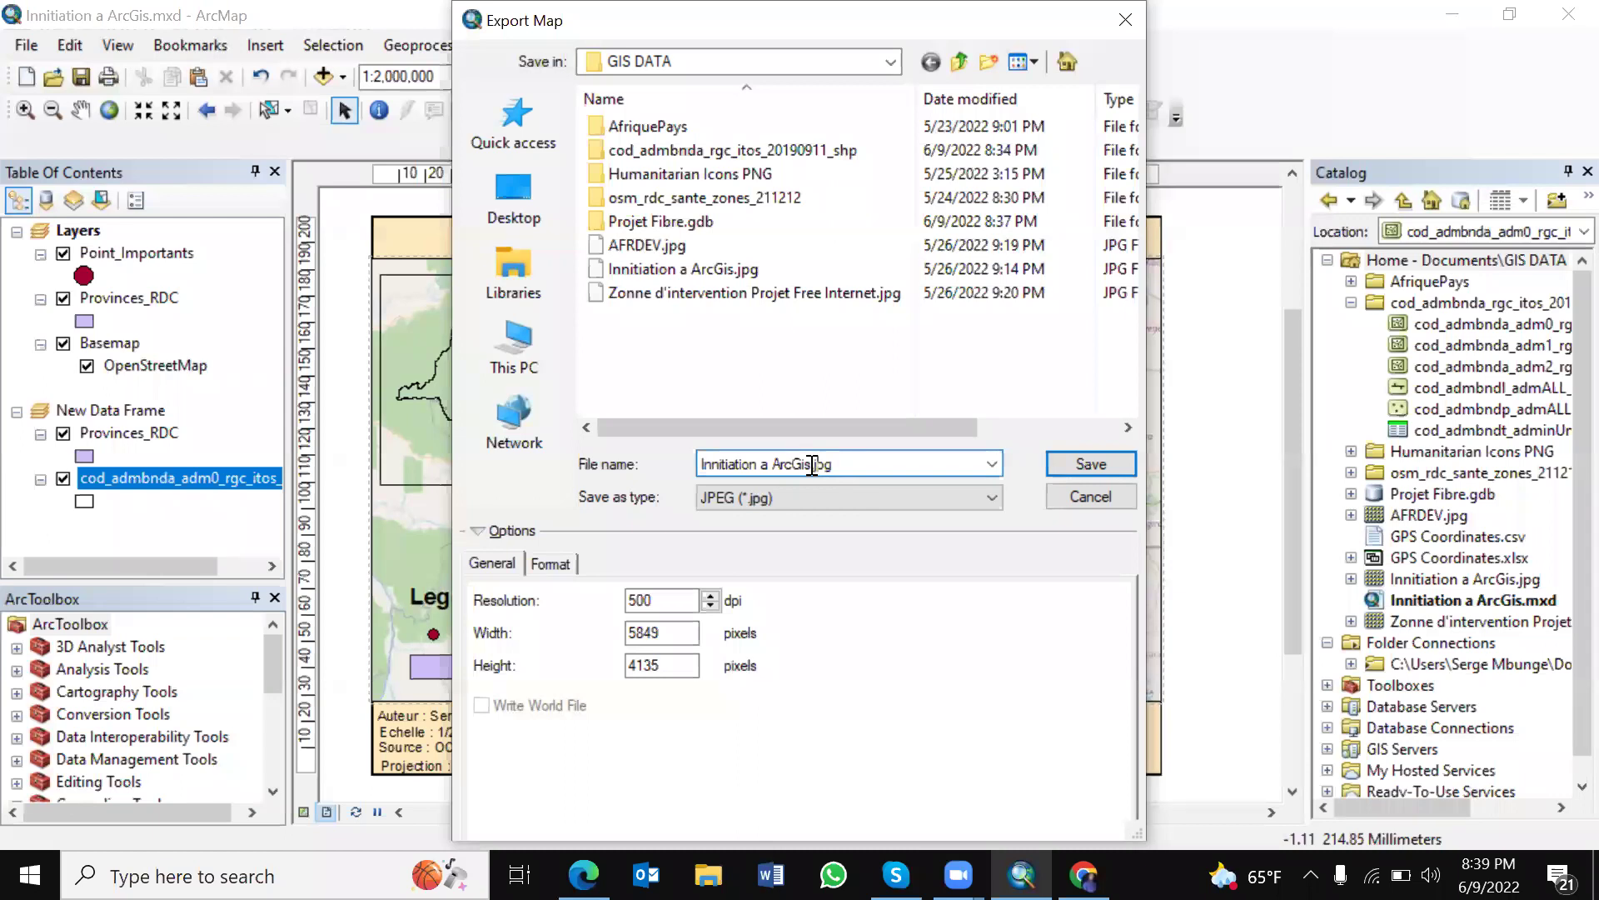
left_click_drag(813, 464, 565, 462)
type("Map")
type(" Projet")
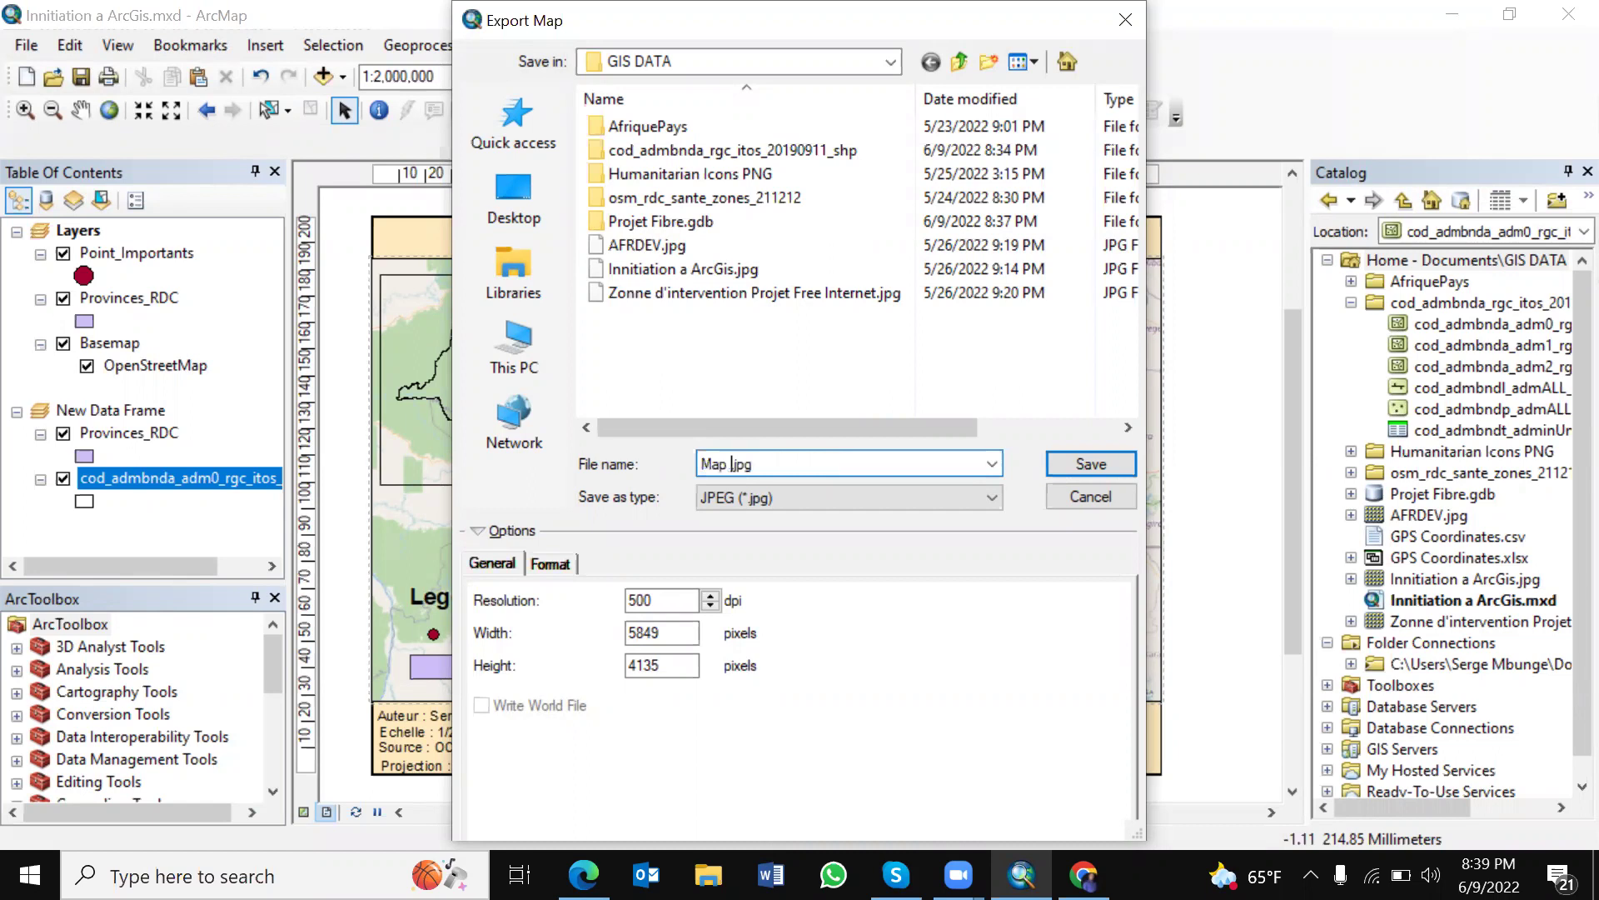
type(" PNMLS")
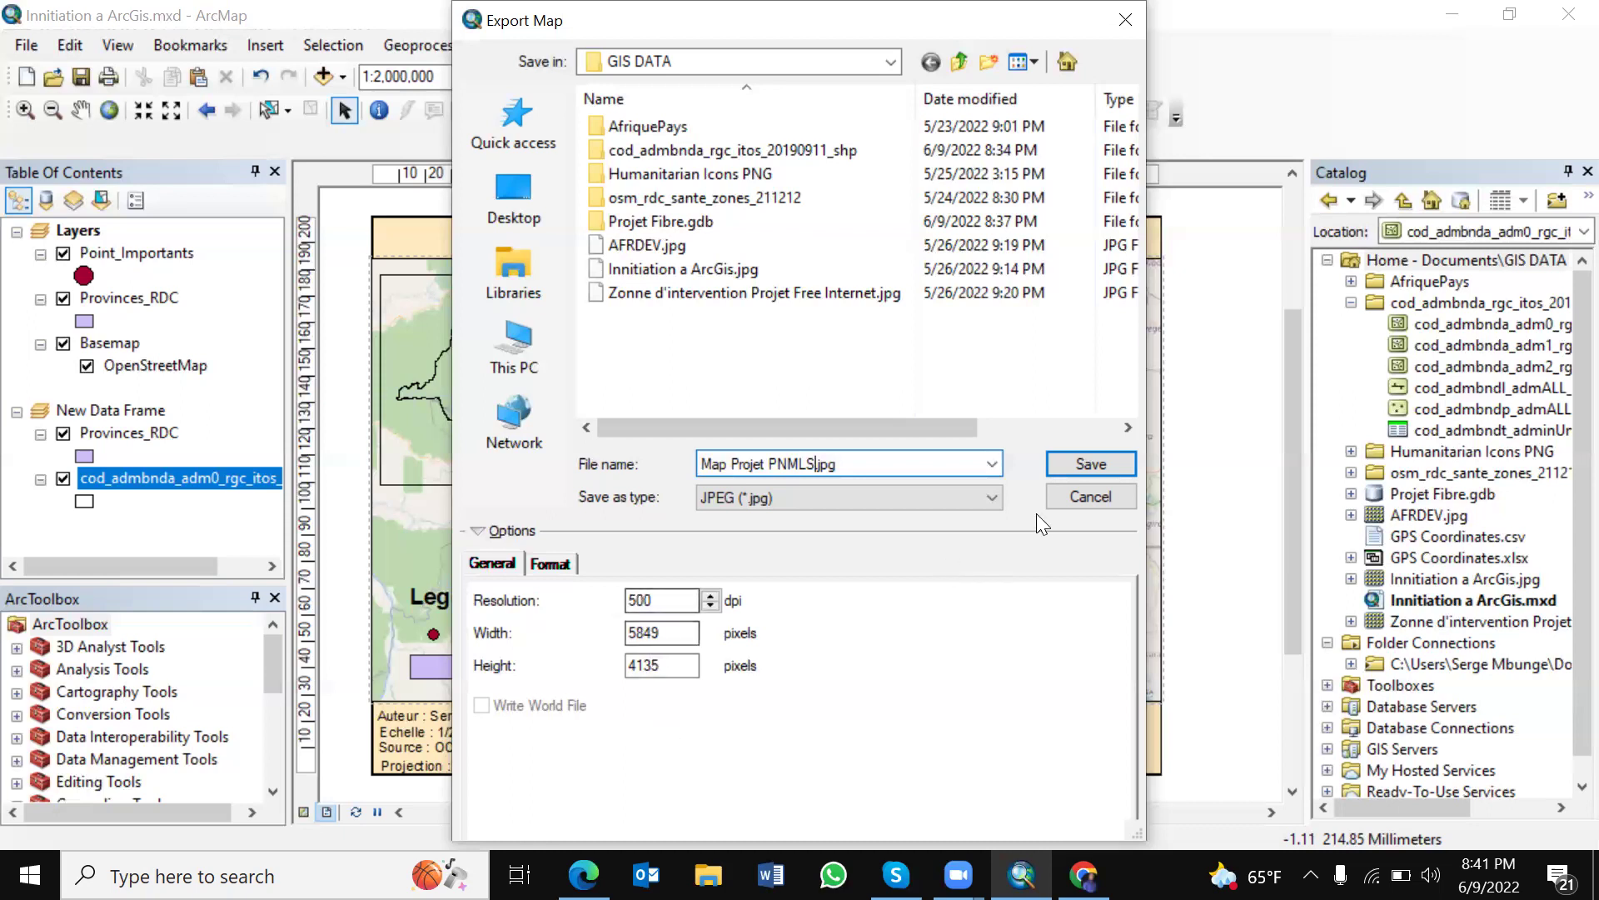
left_click(1099, 464)
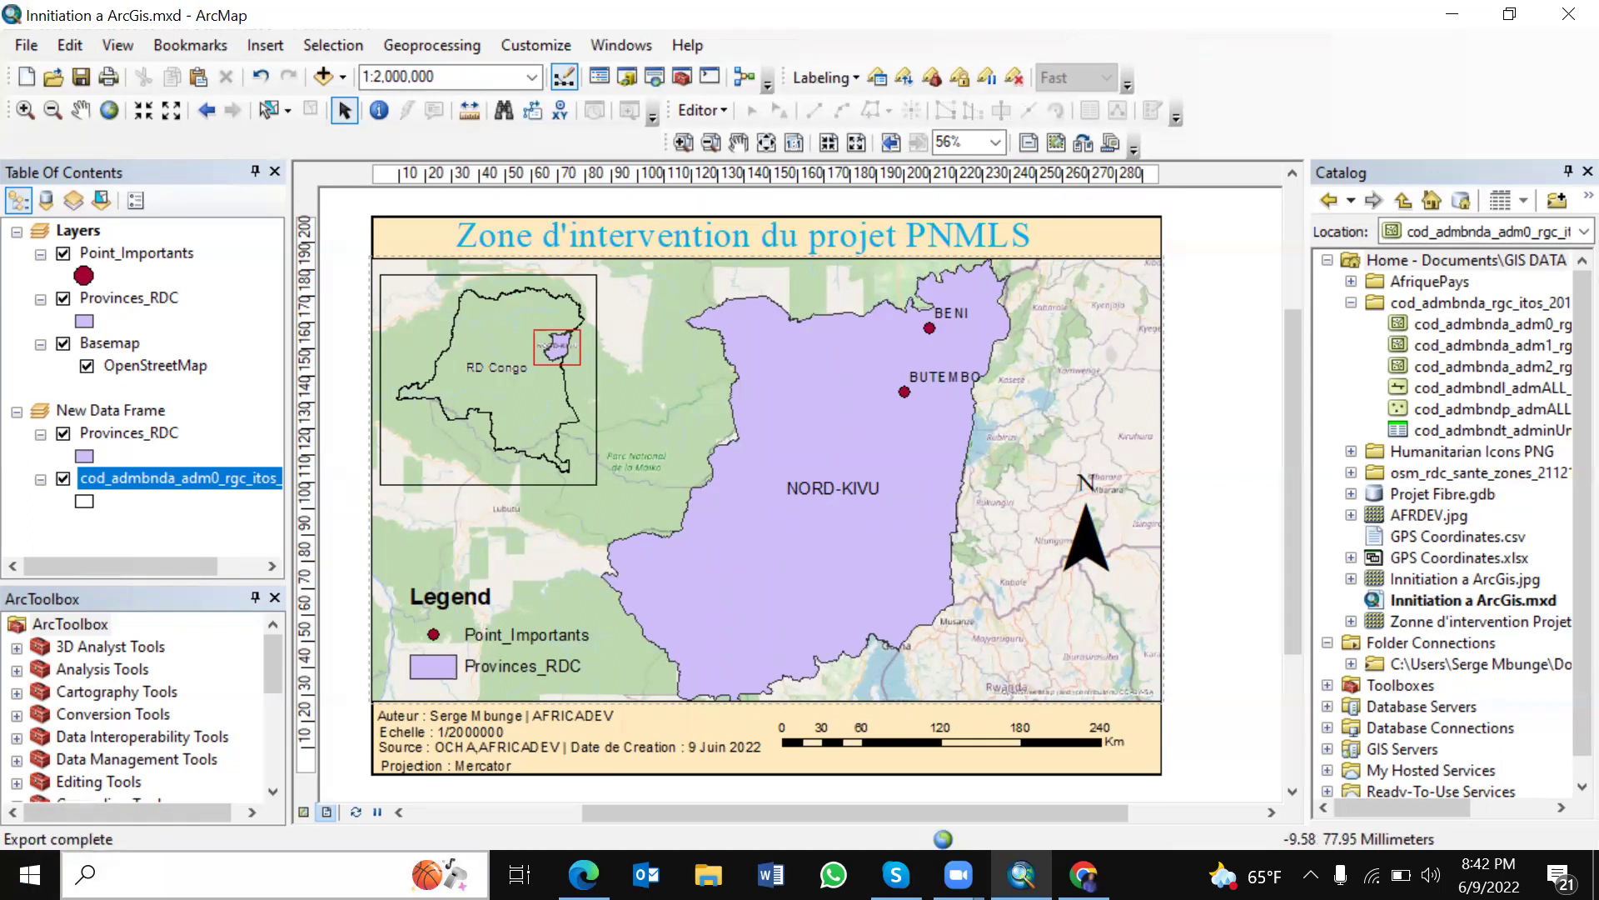
Step: Switch to File Explorer, open Map Projet PNMLS.jpg from the GIS DATA folder and examine the exported map up close
left_click(708, 875)
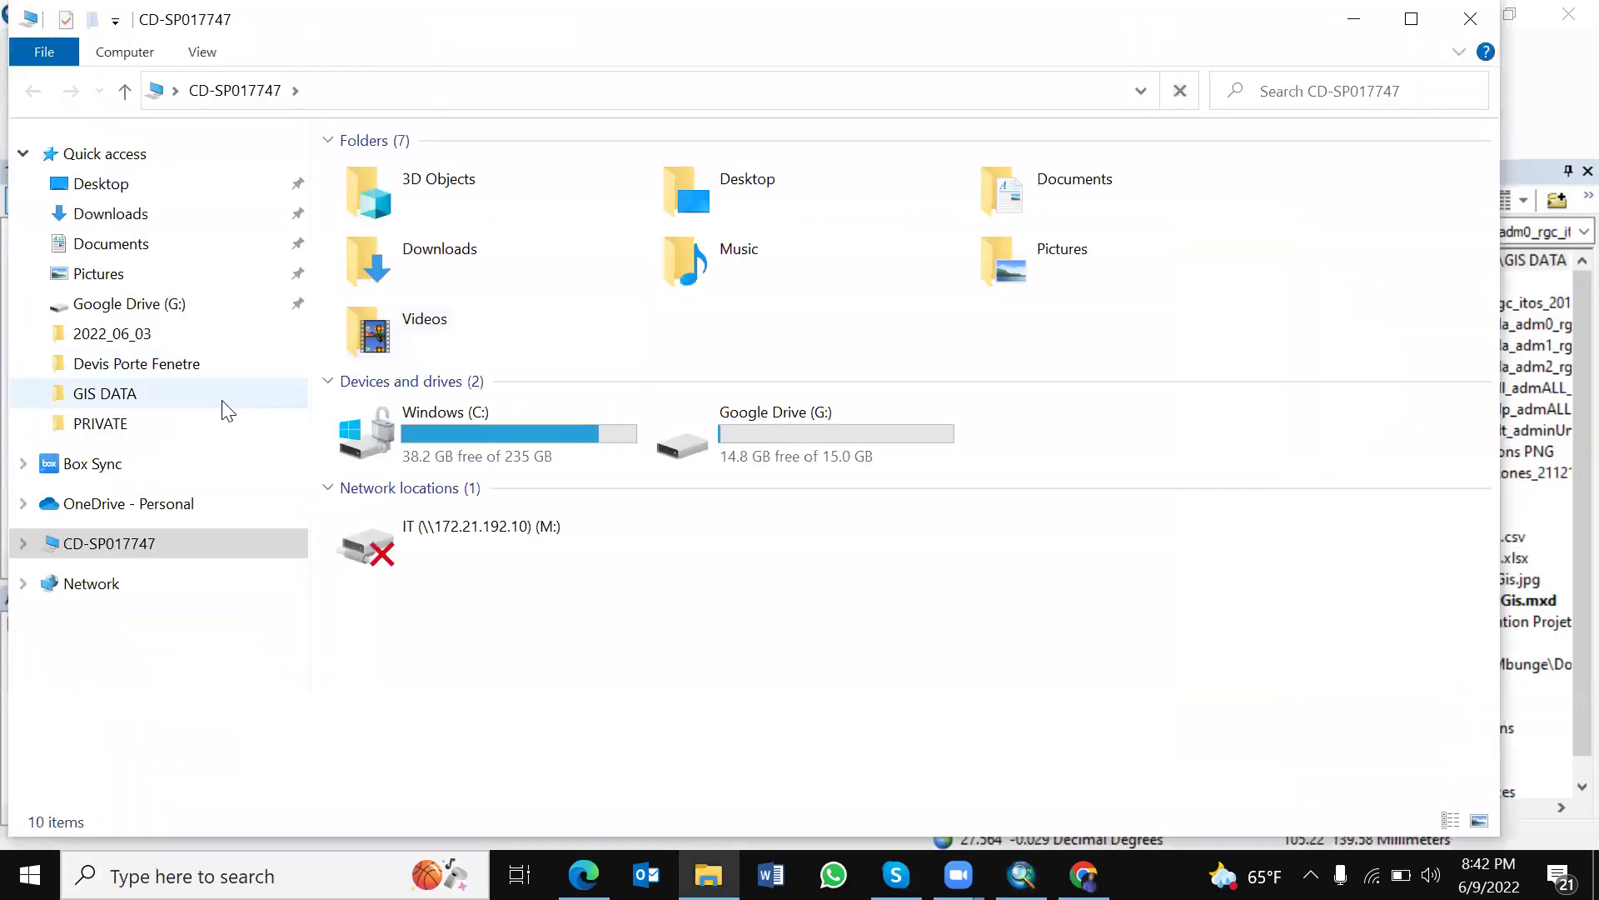
left_click(127, 403)
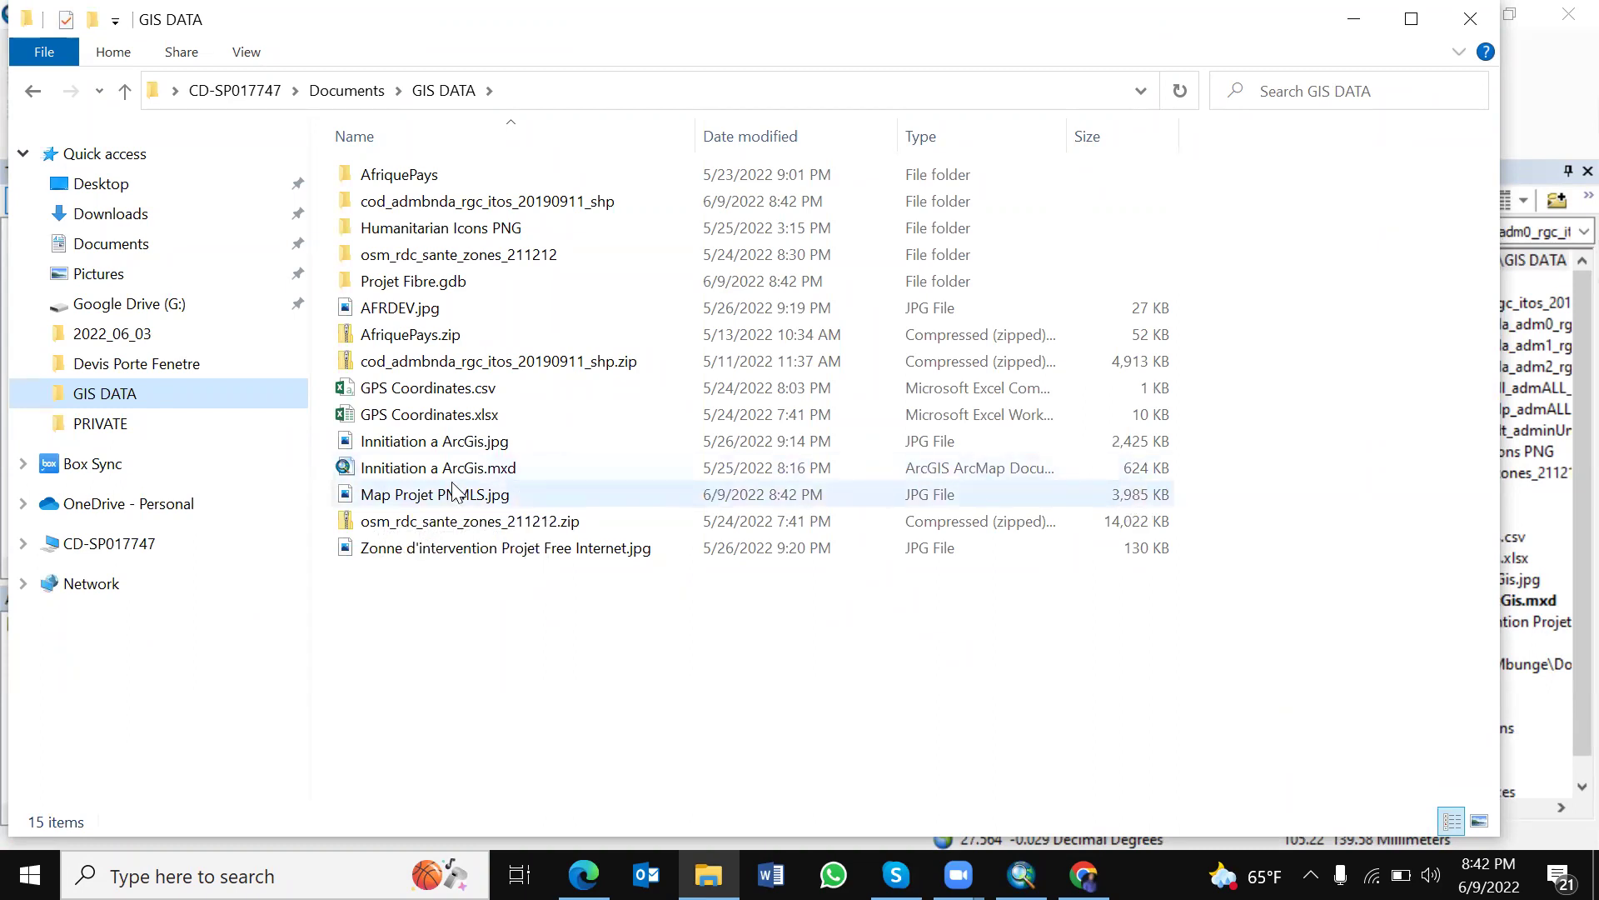
left_click(422, 498)
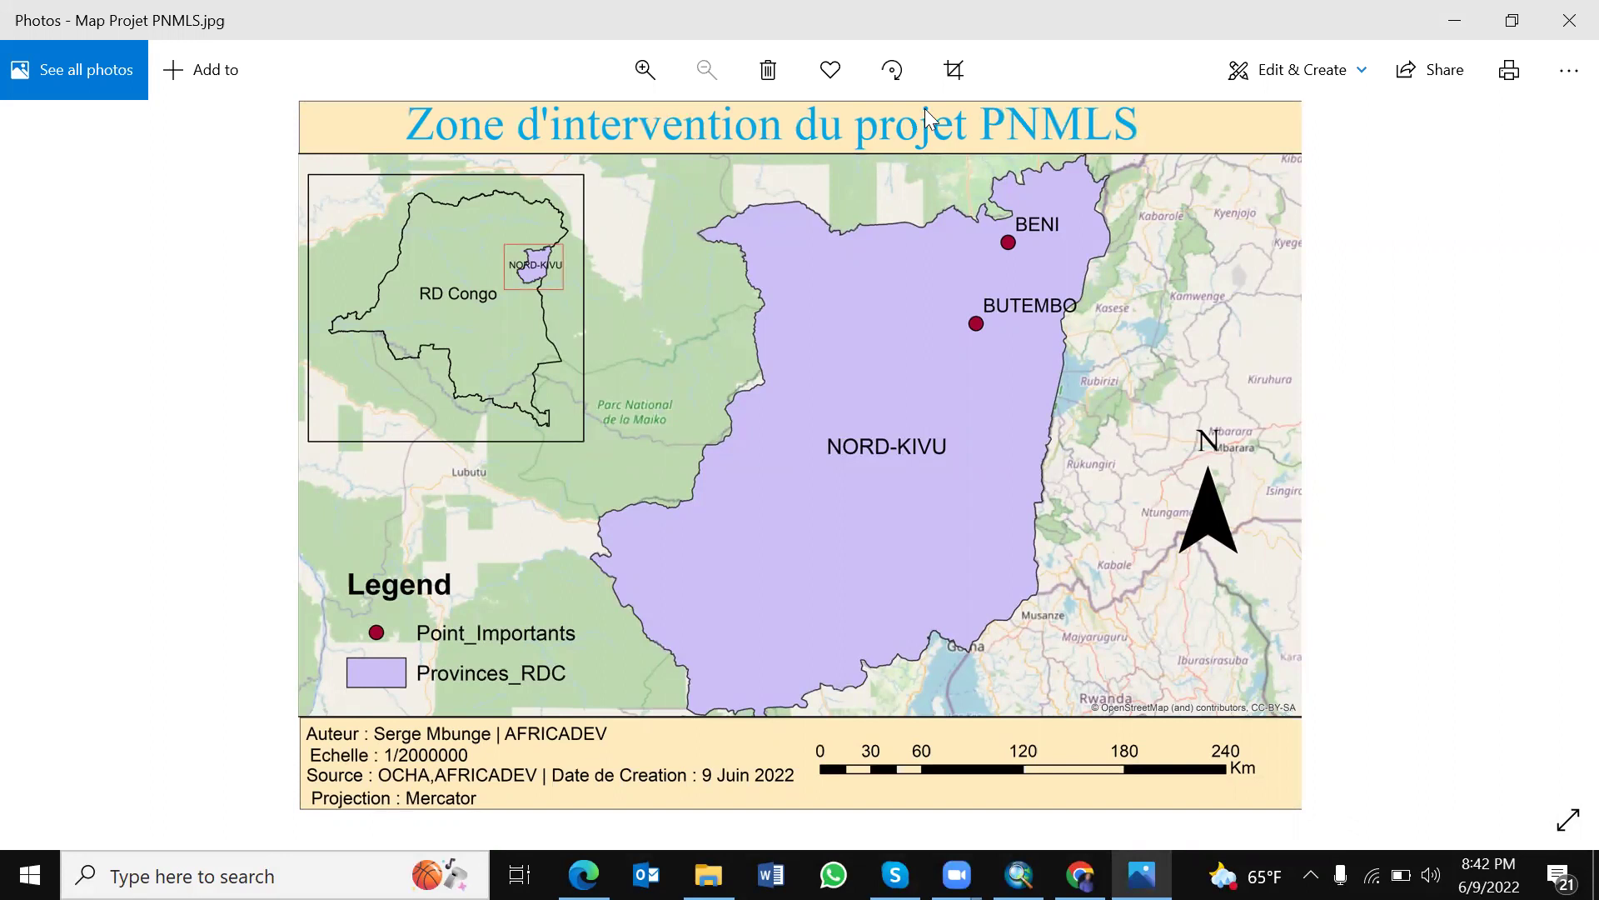
left_click(651, 70)
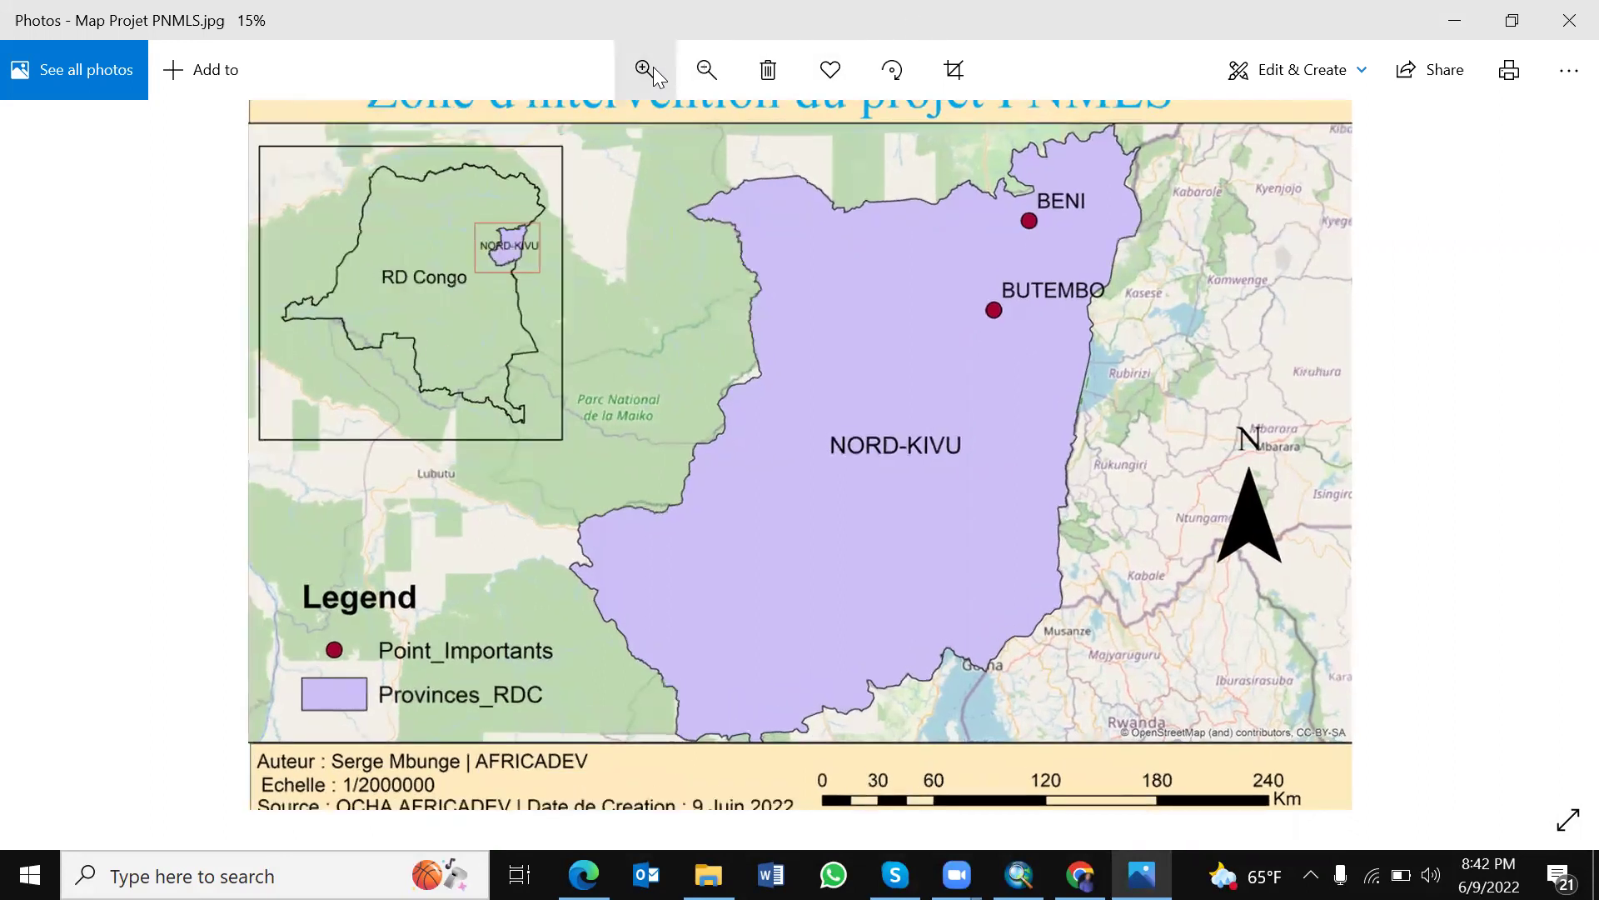
left_click(646, 69)
left_click(646, 69)
left_click(646, 69)
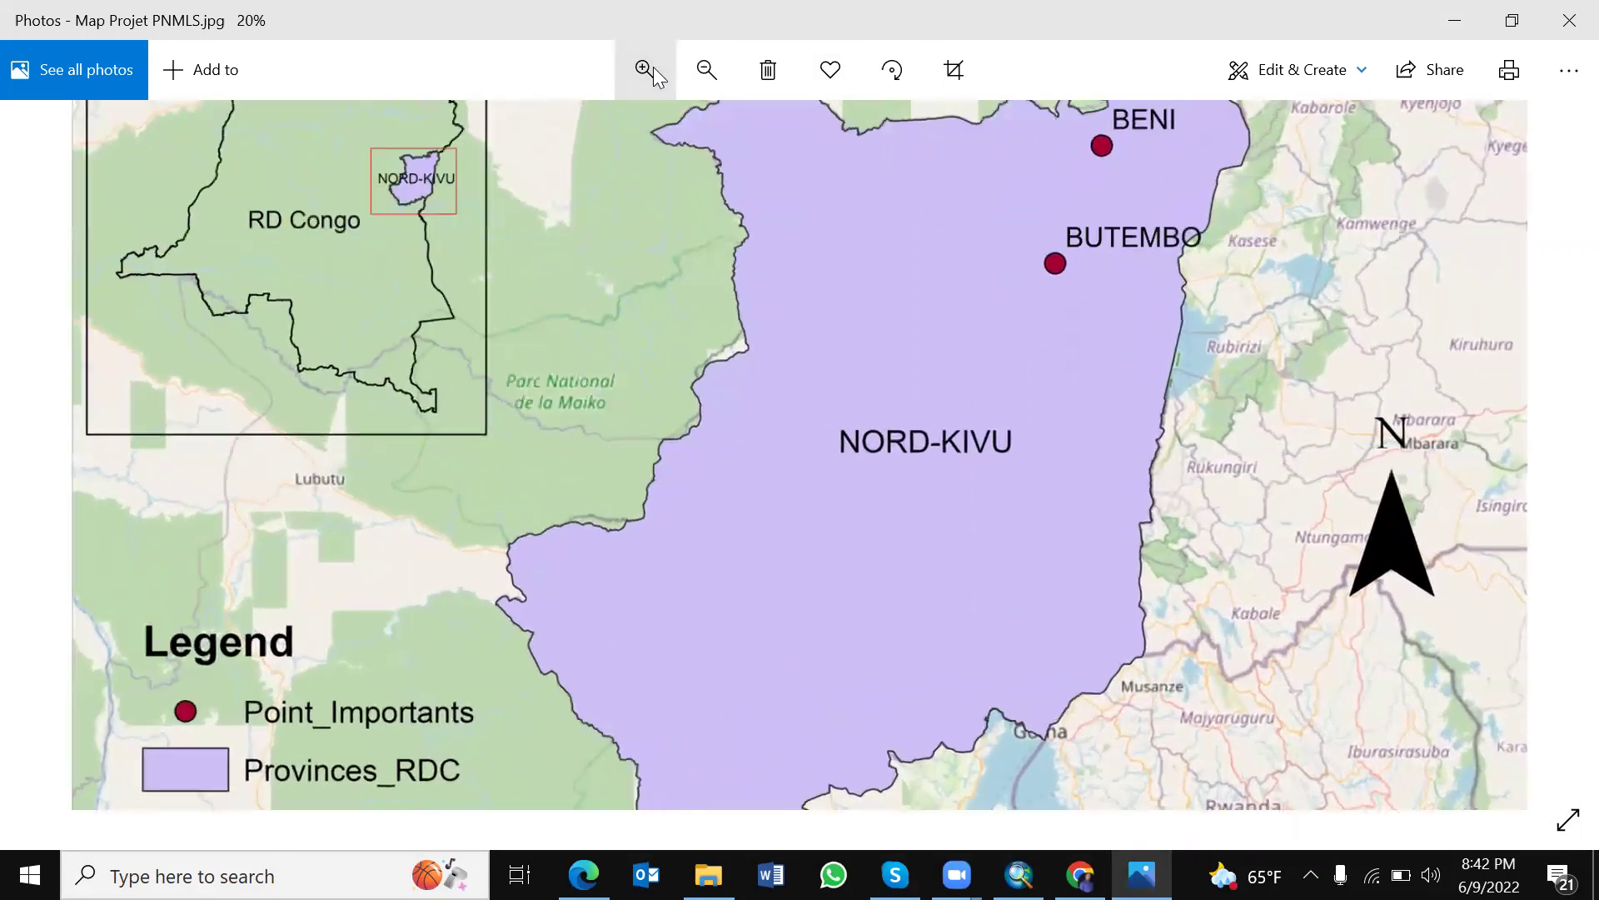
Step: Examine the exported map up close, from the Nord-Kivu boundary and city labels to the north arrow, scale bar and country inset
left_click(653, 68)
left_click(653, 68)
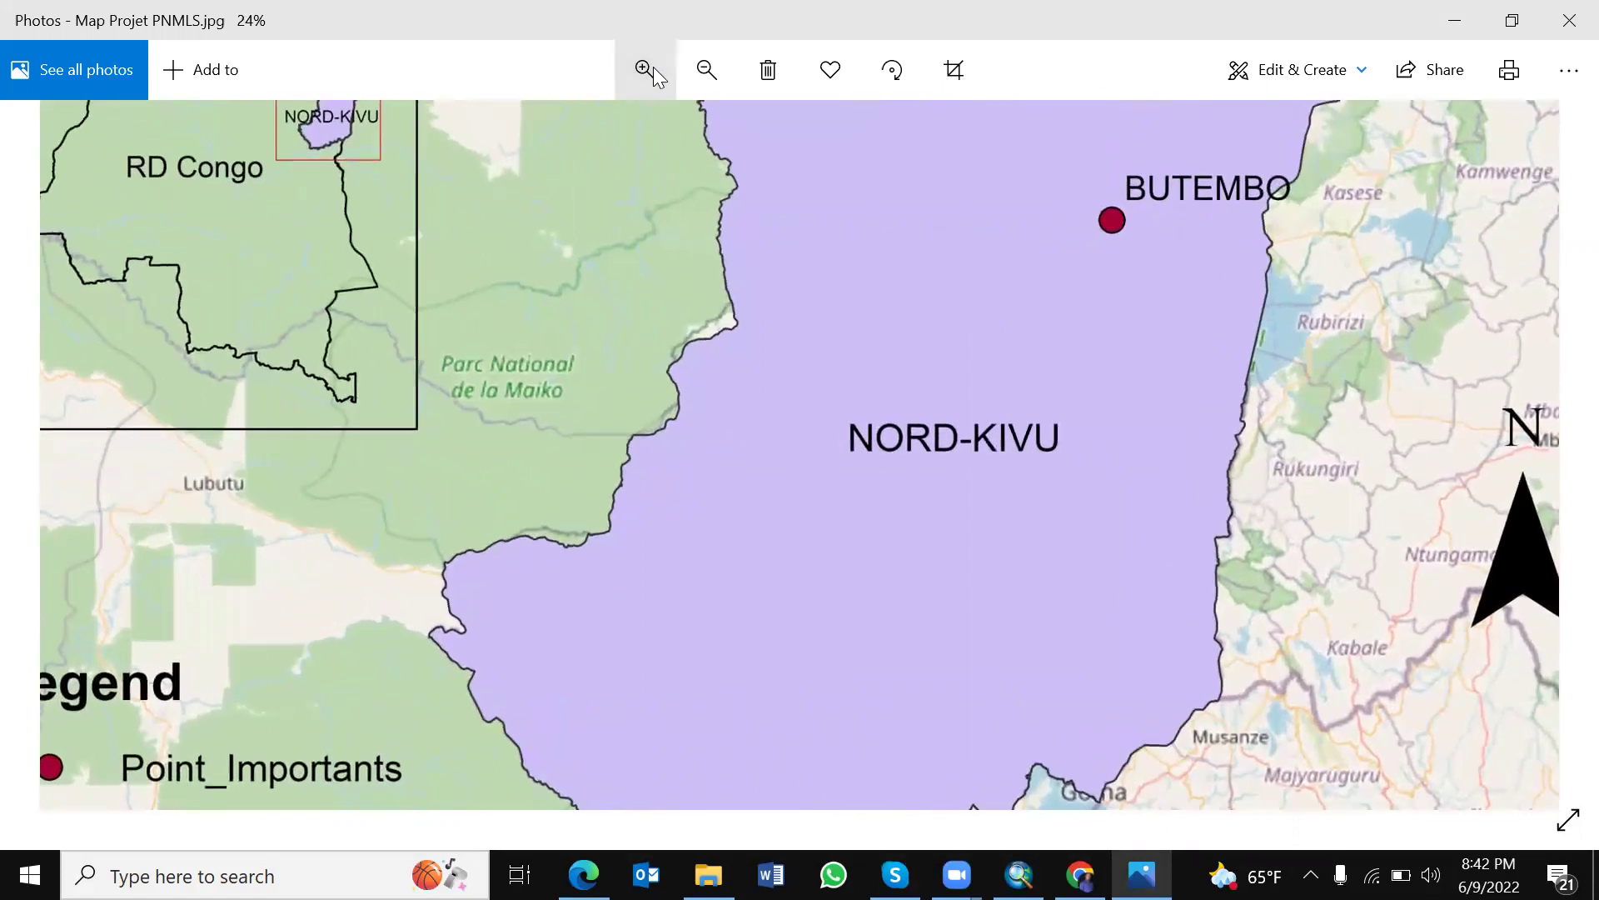
left_click(653, 69)
left_click(653, 69)
left_click(653, 69)
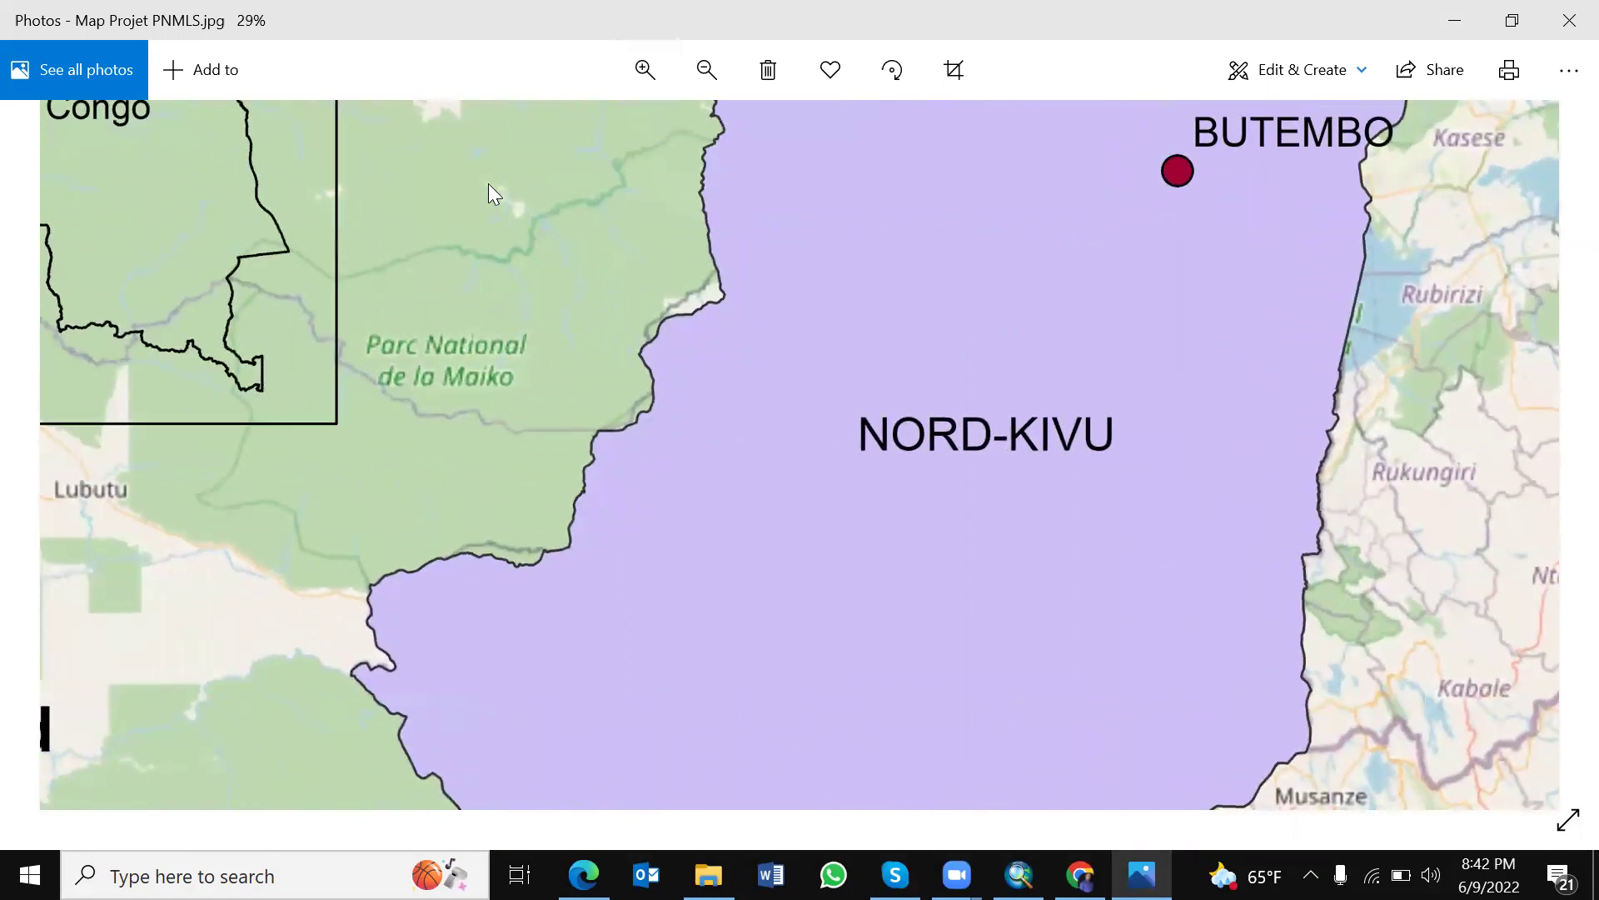
left_click_drag(348, 215, 681, 428)
left_click_drag(641, 353, 874, 551)
left_click_drag(1037, 408, 551, 259)
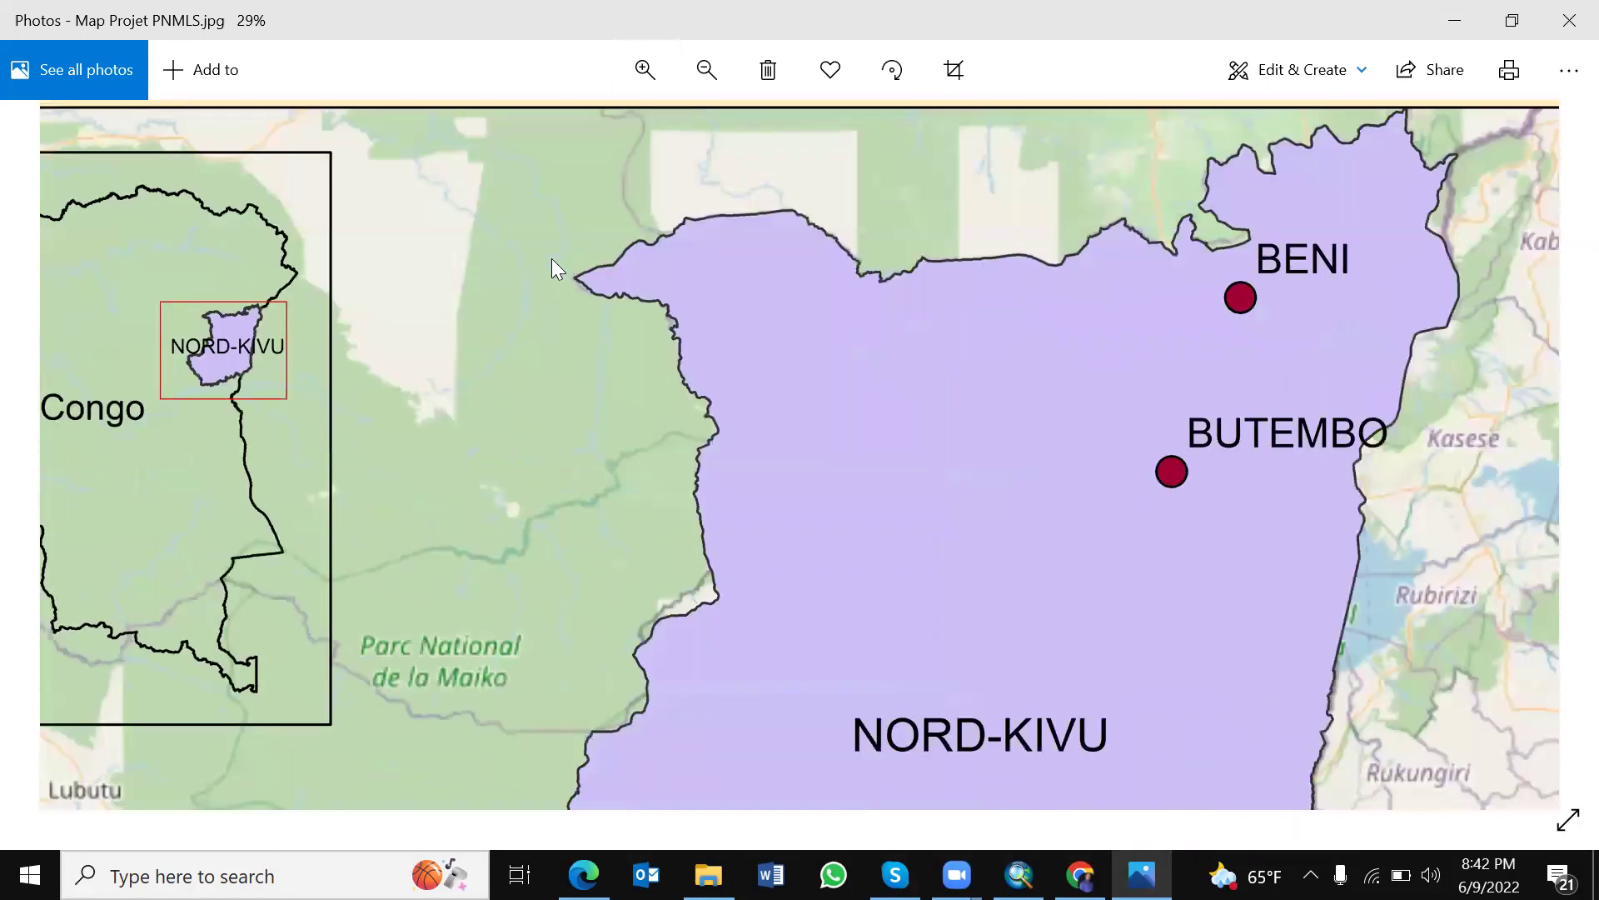
left_click_drag(923, 284, 566, 272)
left_click_drag(984, 263, 606, 248)
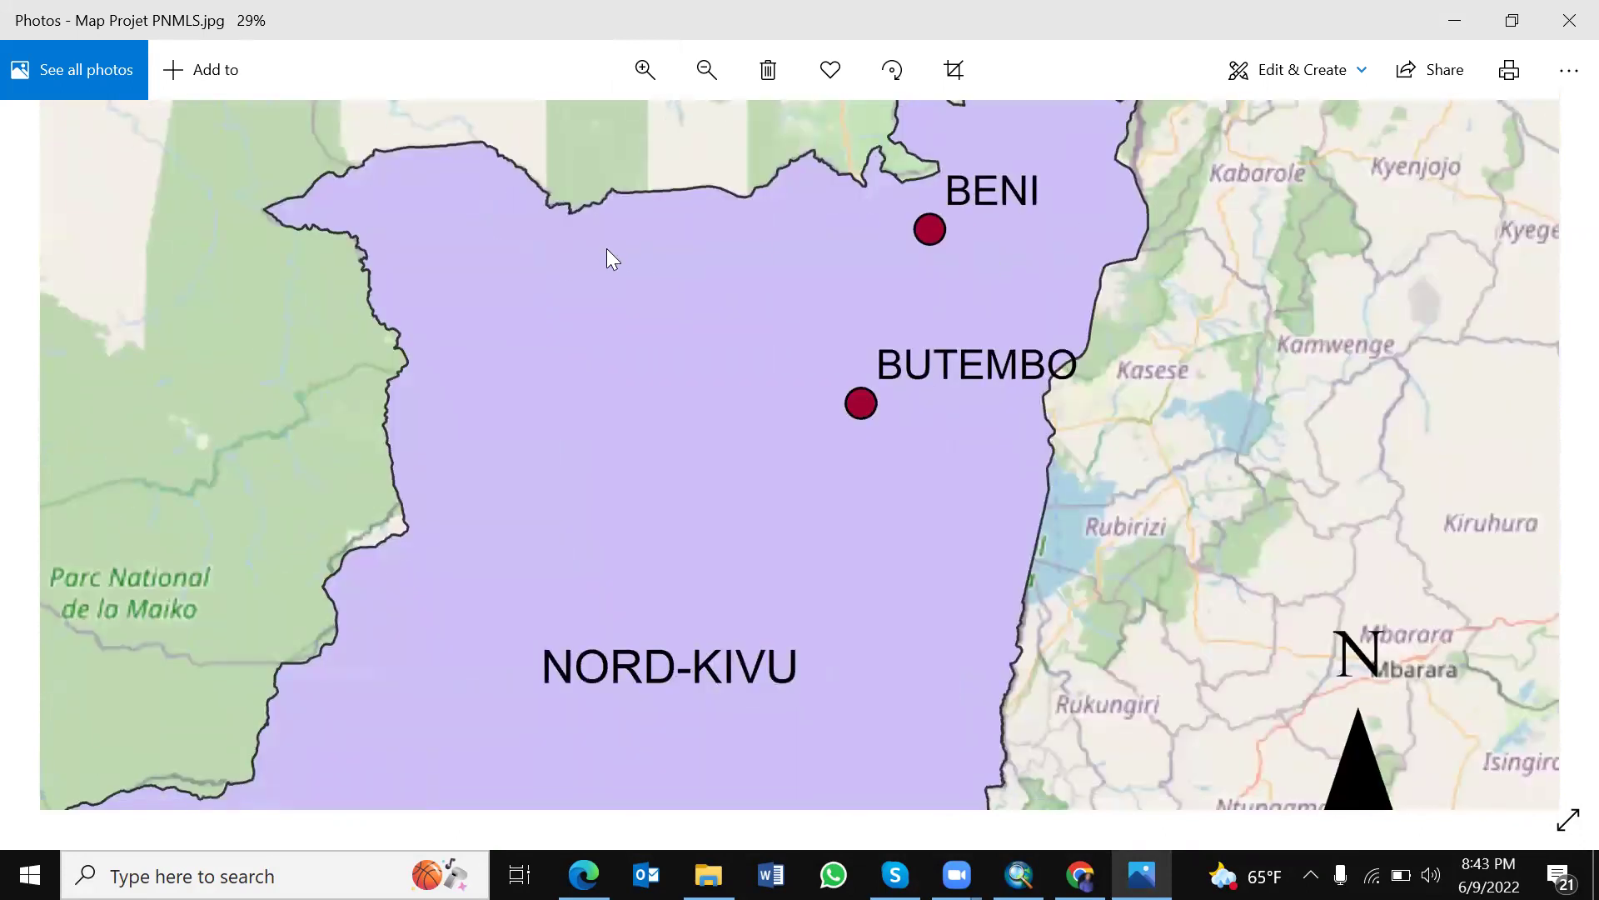
scroll(1078, 401, "down", 2)
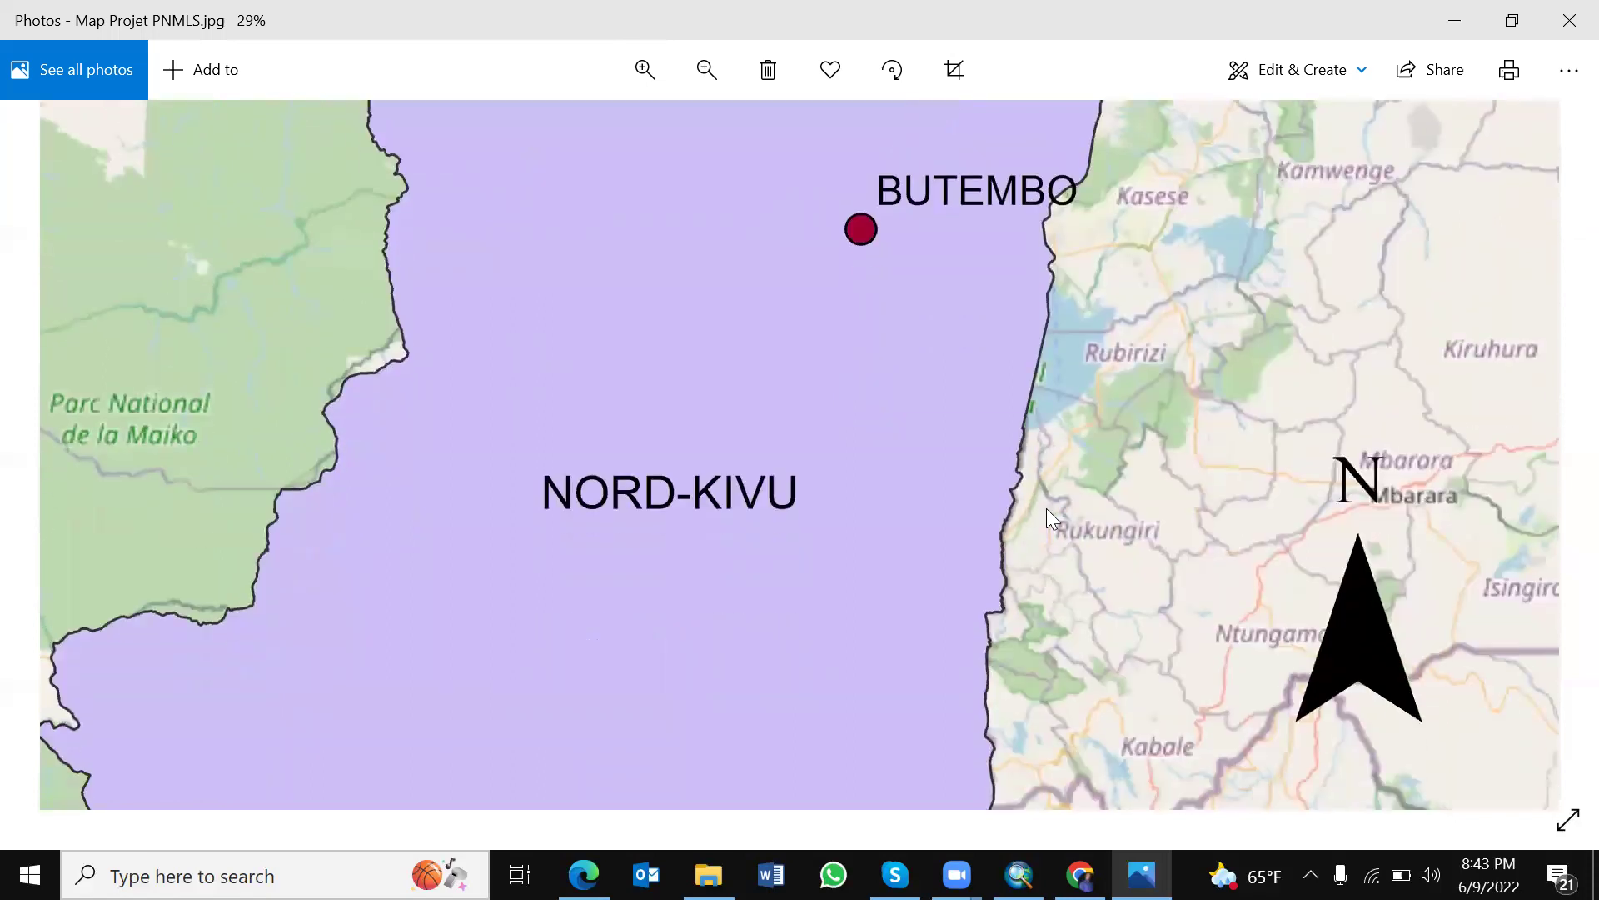
scroll(971, 249, "down", 3)
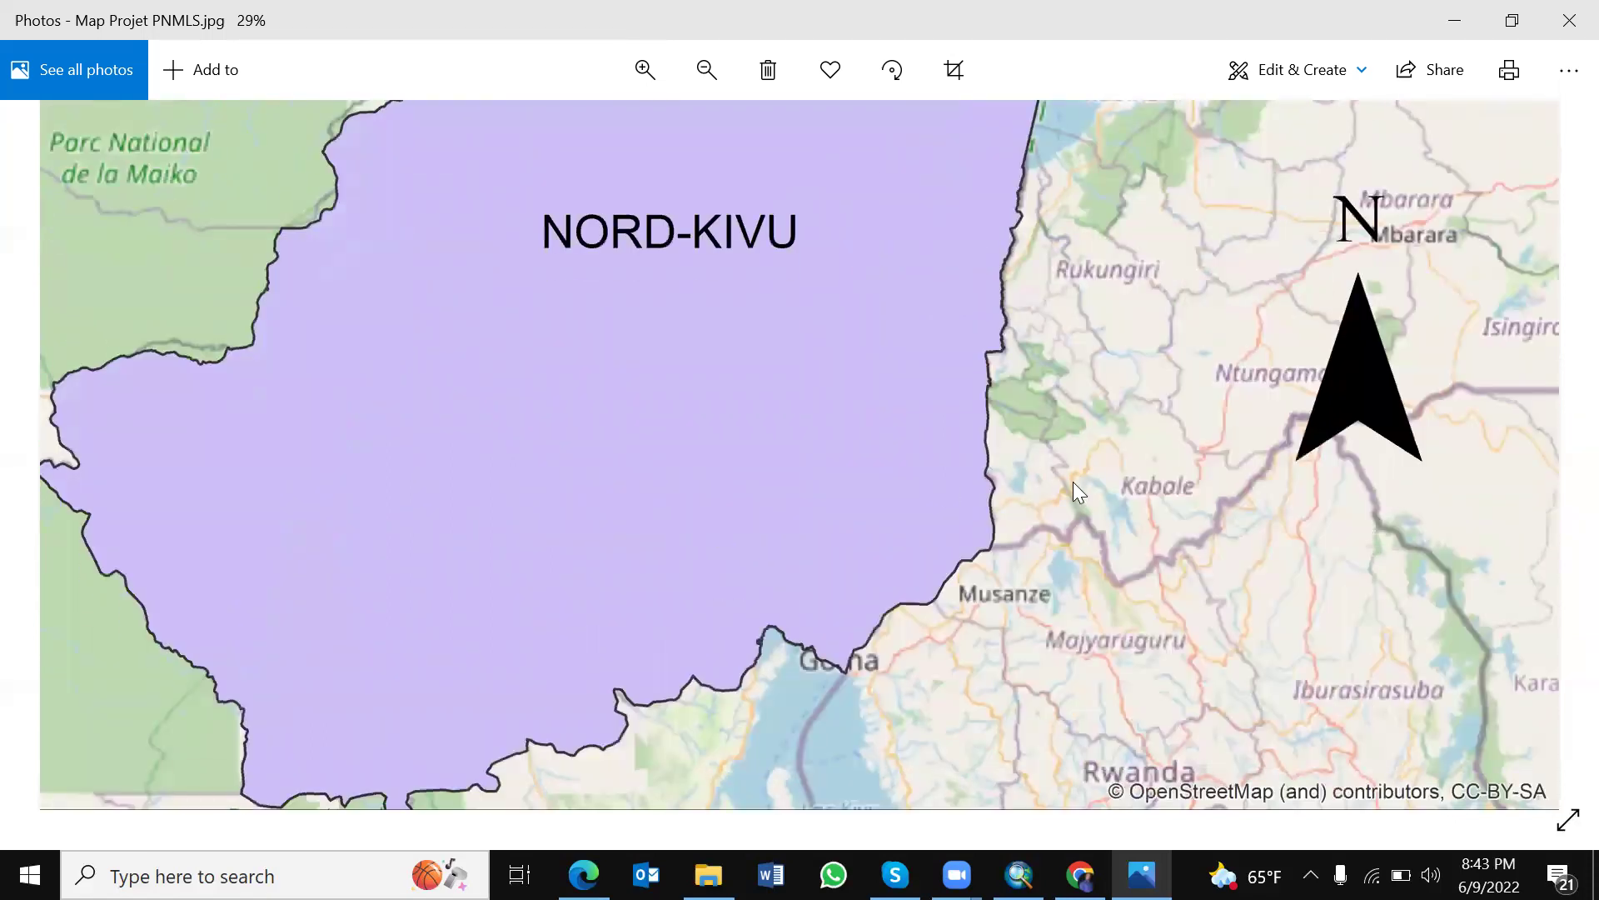
scroll(1073, 481, "down", 2)
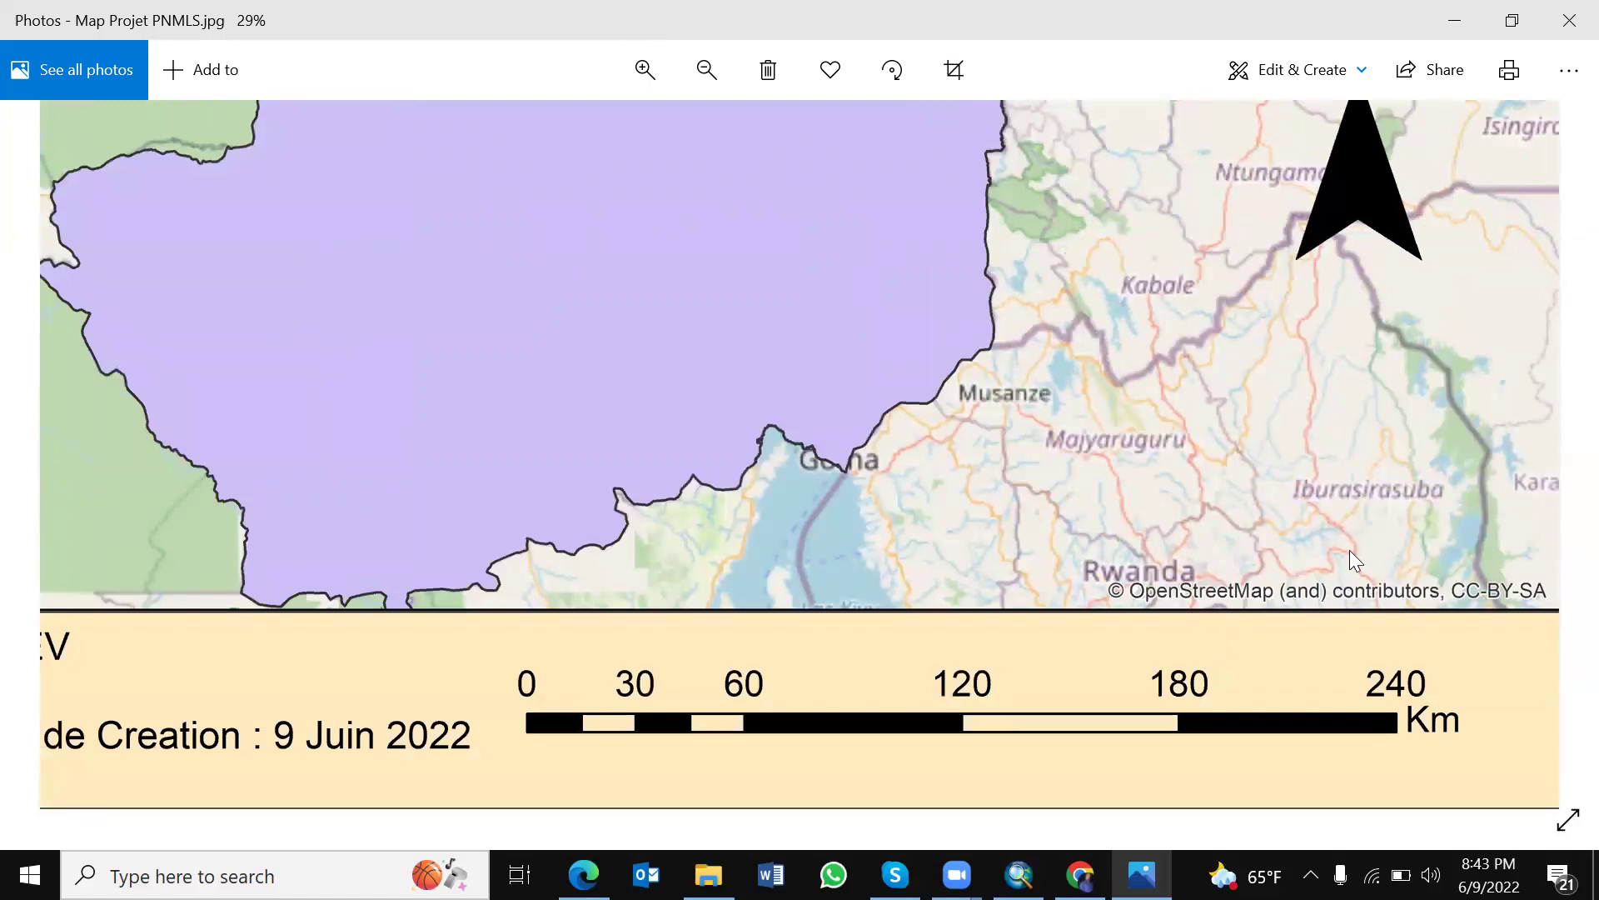
left_click_drag(925, 317, 1173, 598)
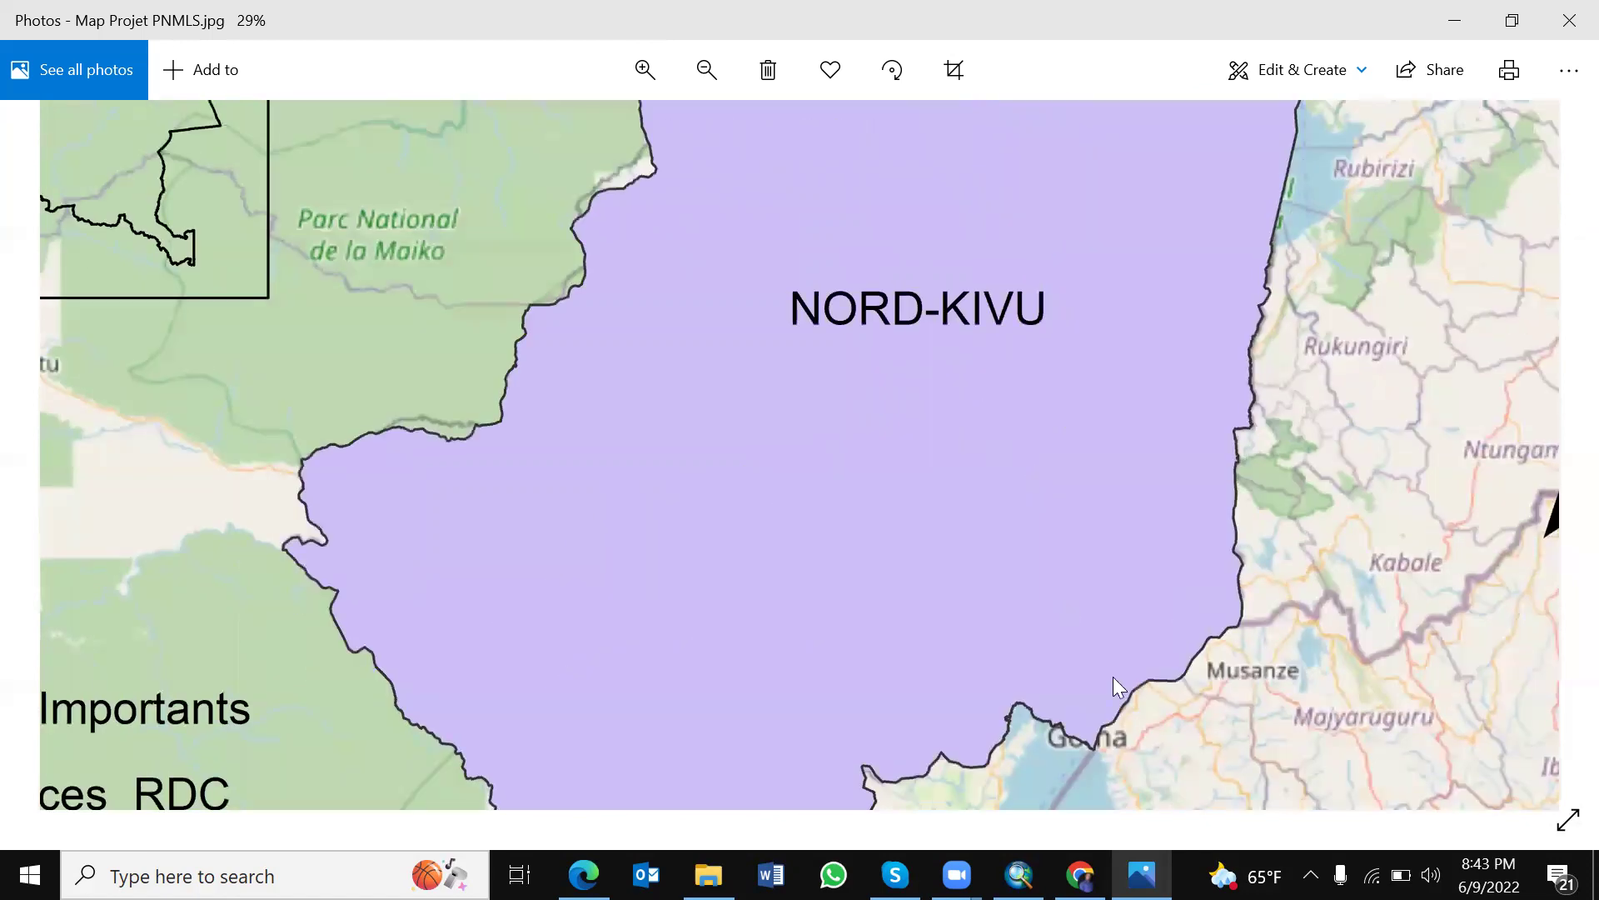
left_click_drag(794, 299, 863, 487)
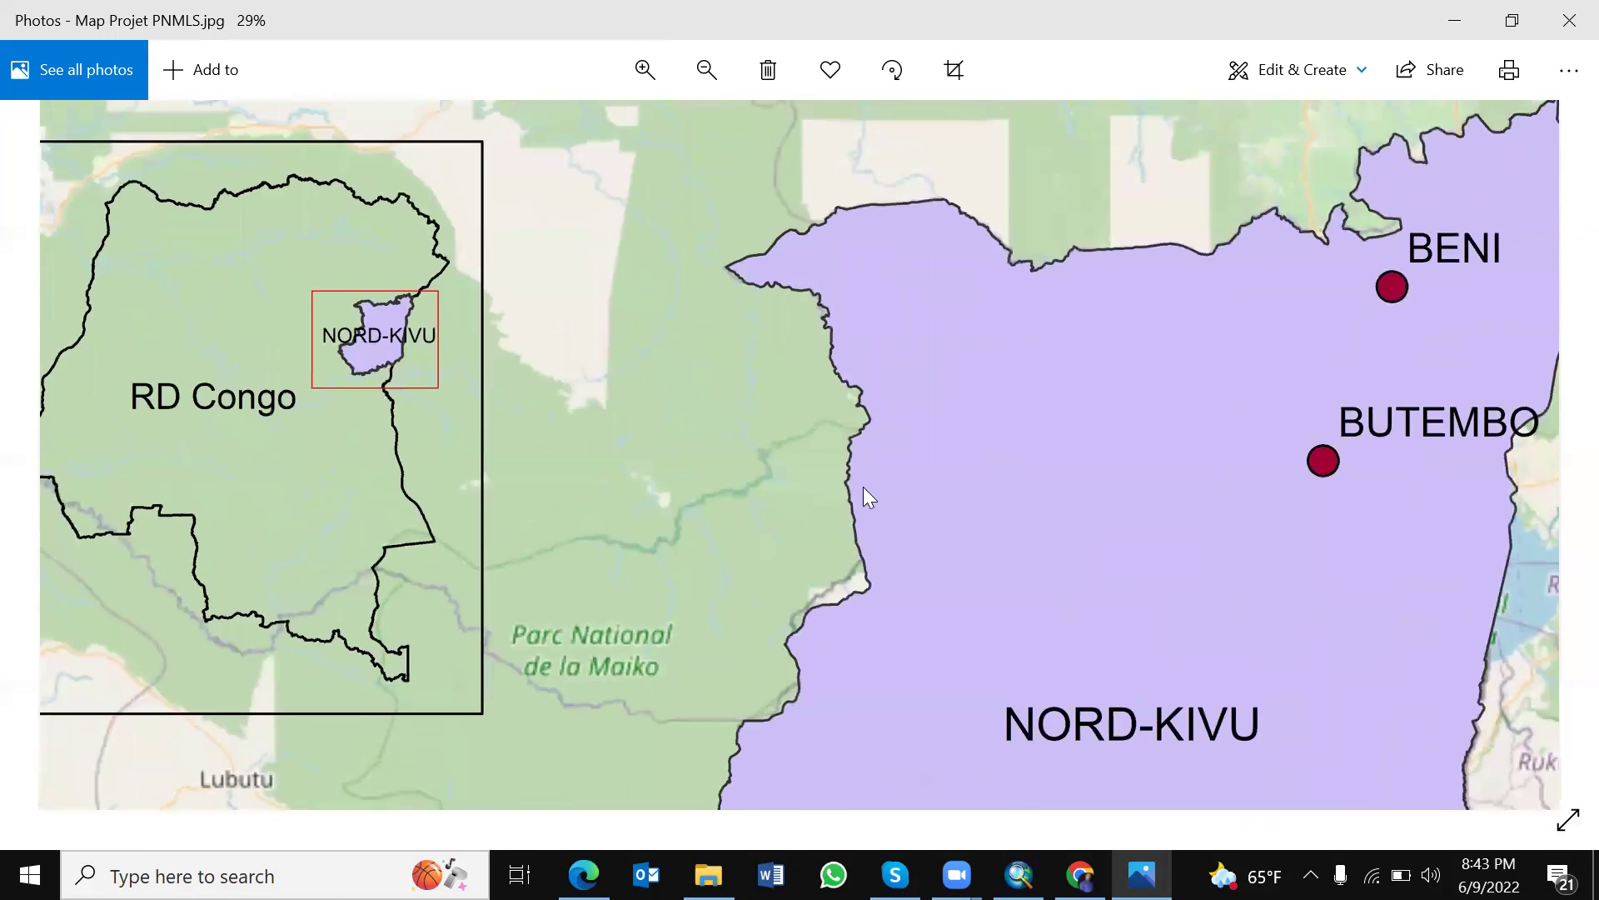
Step: Review the whole exported map at full-page view and close the image
left_click(707, 69)
left_click(706, 64)
left_click(706, 64)
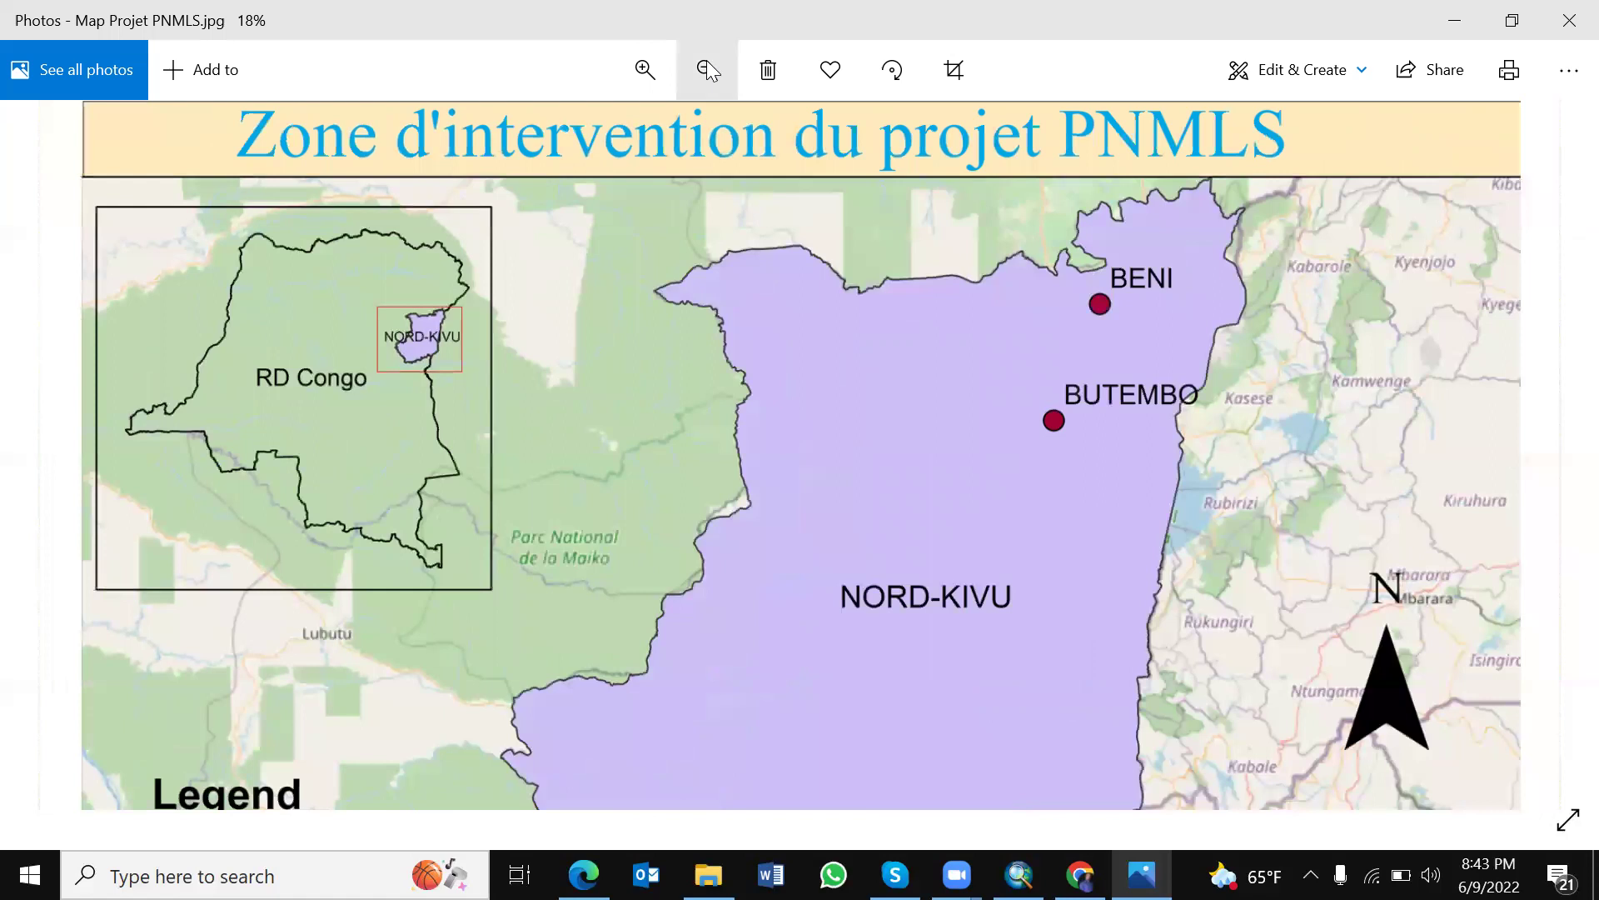
left_click(706, 63)
left_click(707, 63)
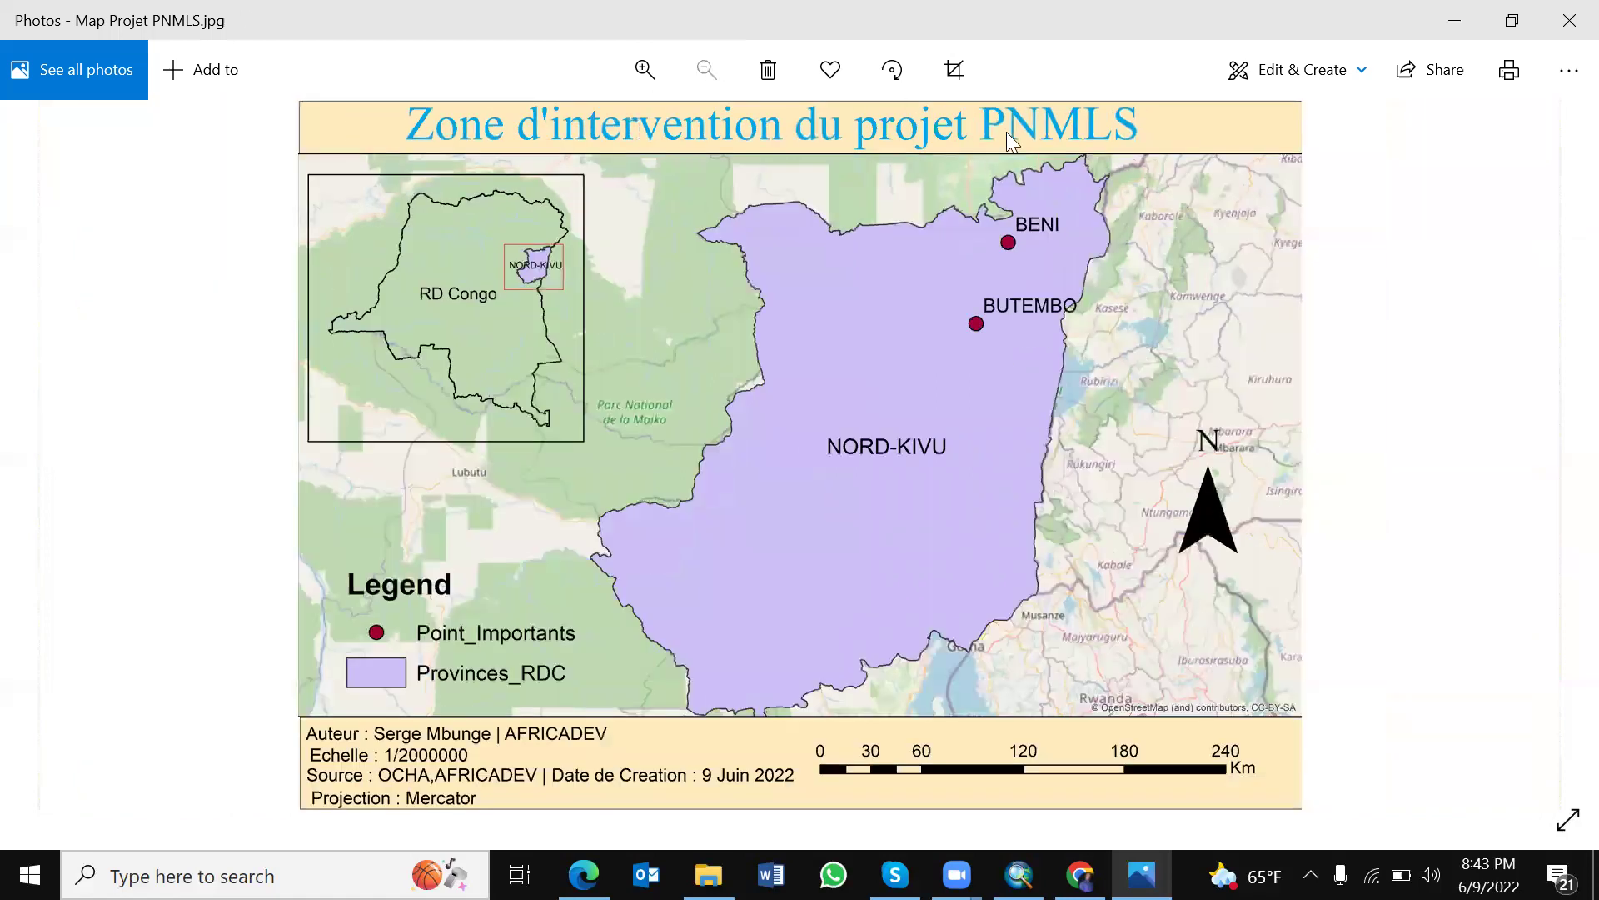
left_click(1566, 28)
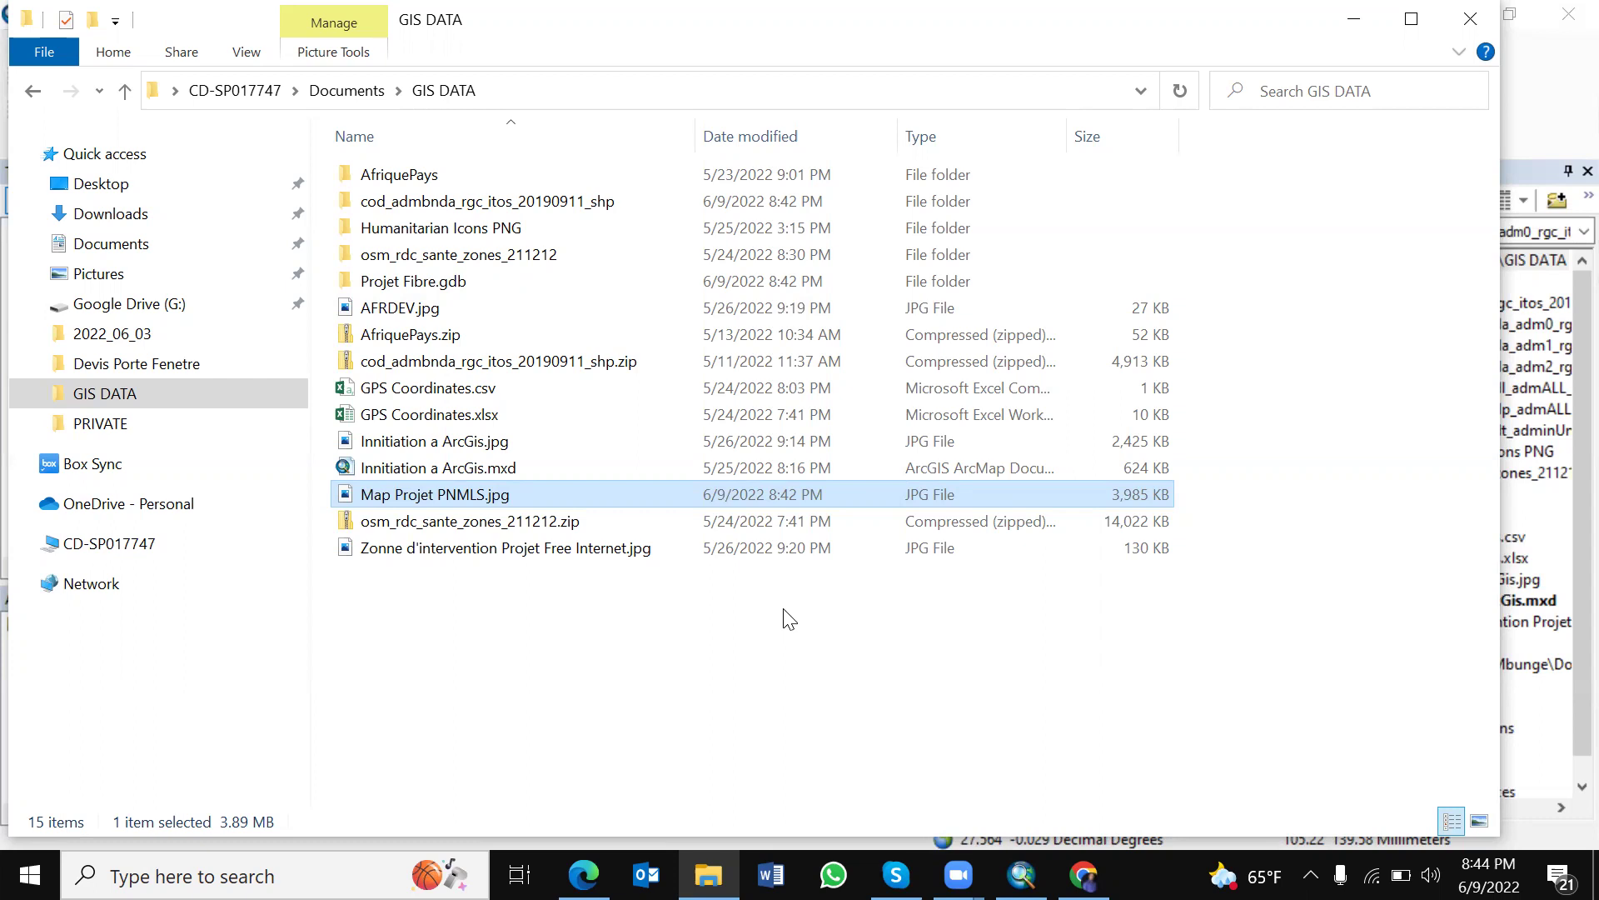
Step: Launch PowerPoint and create a blank presentation
left_click(680, 654)
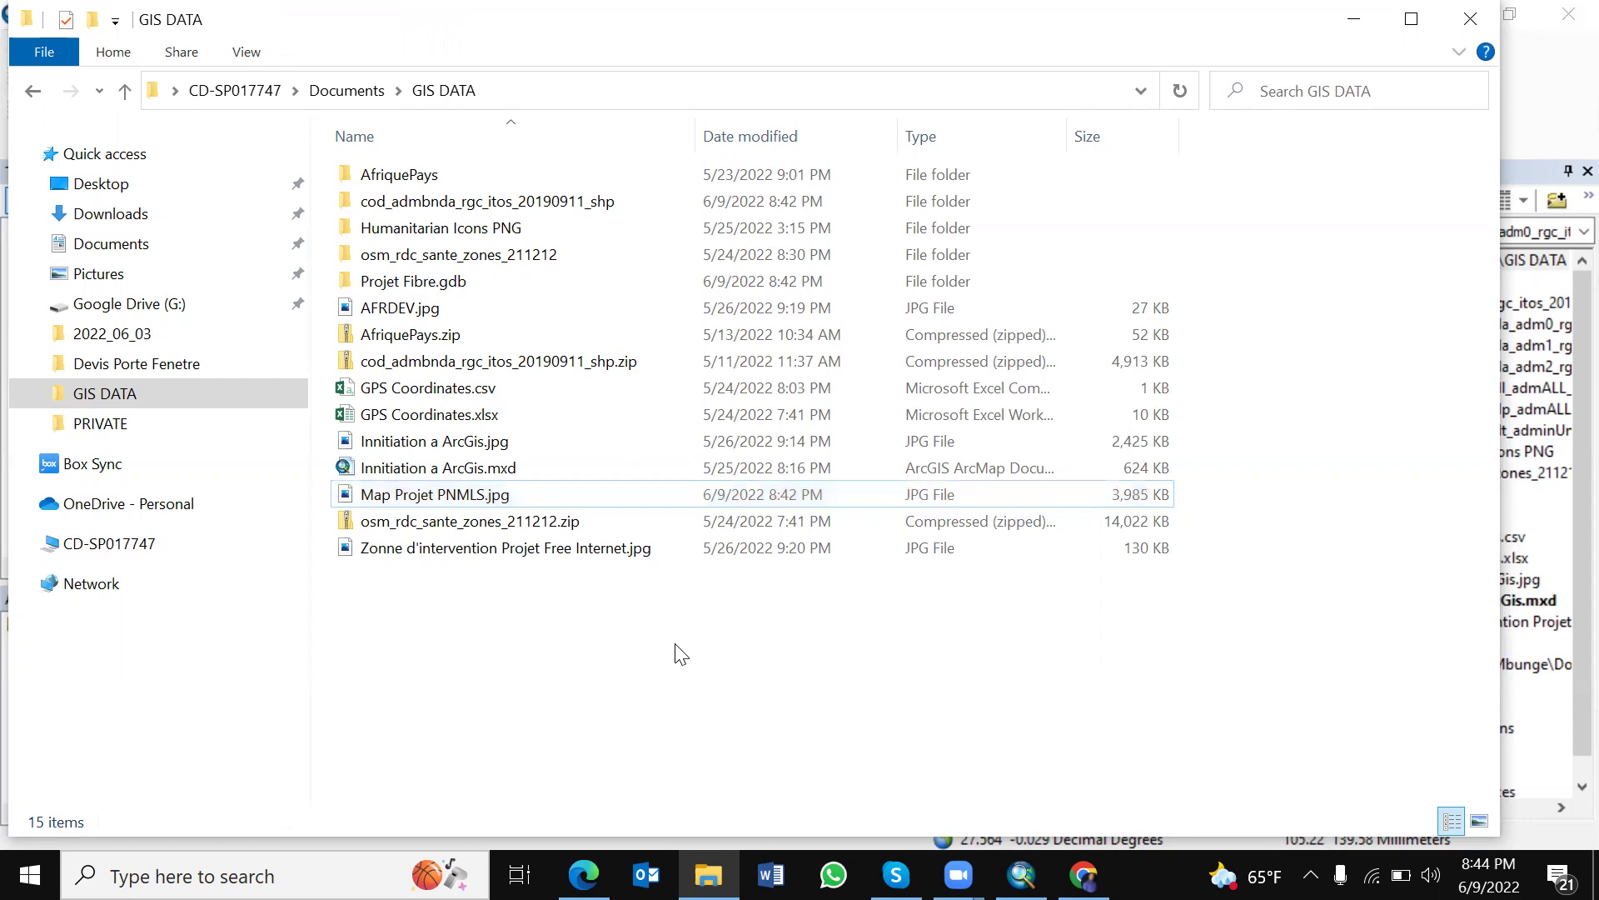
key("End")
key("Return")
key("super")
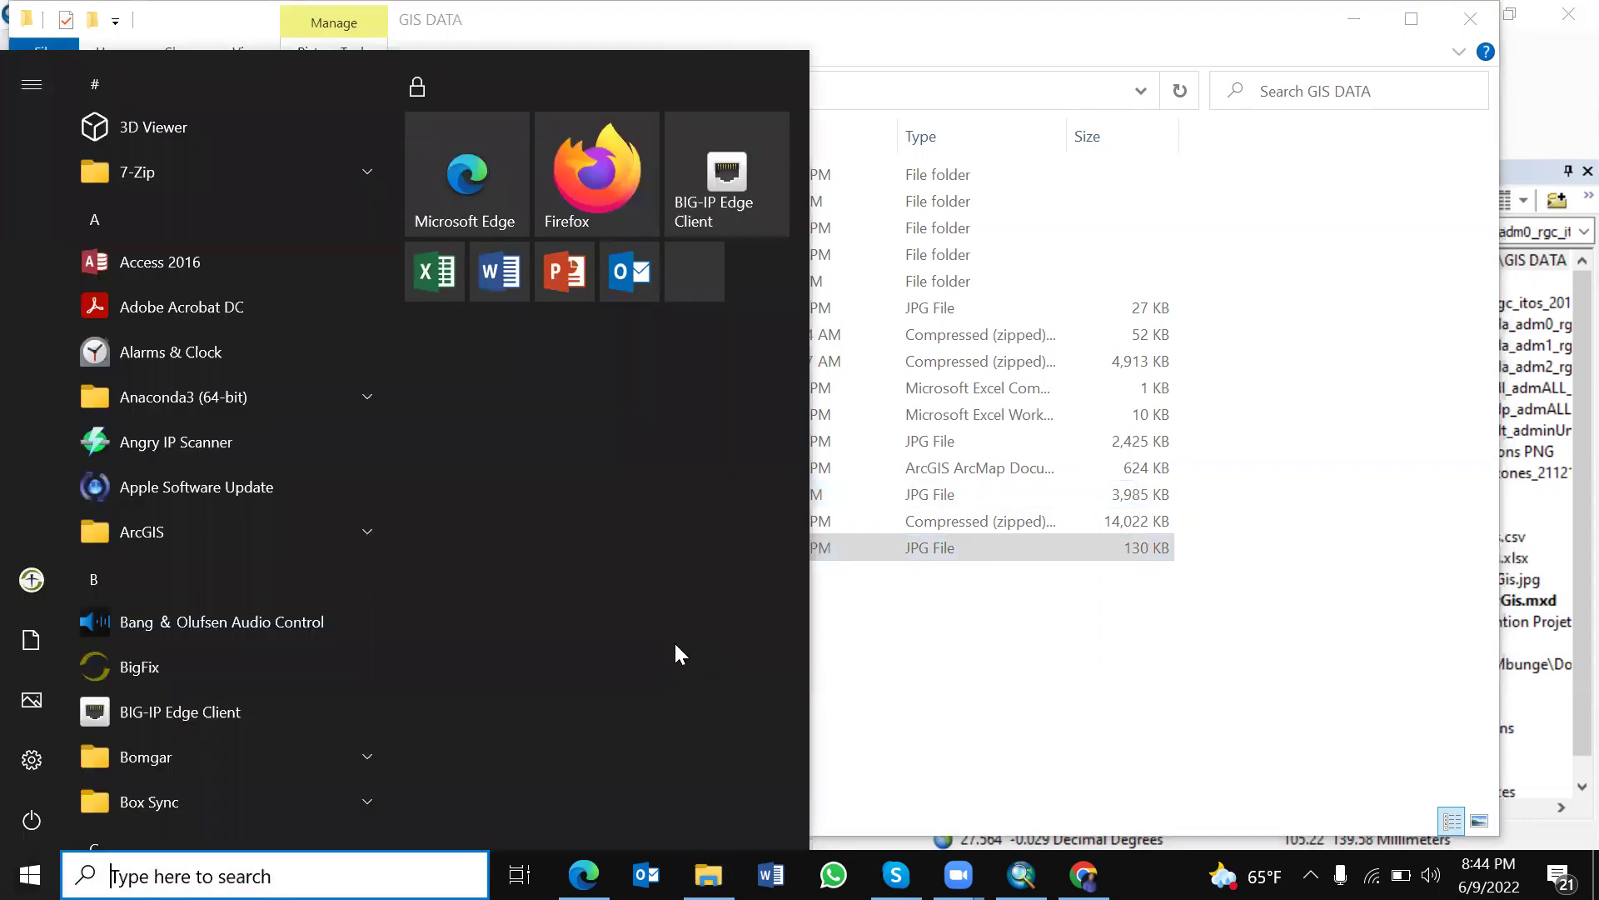
type("power")
key("Return")
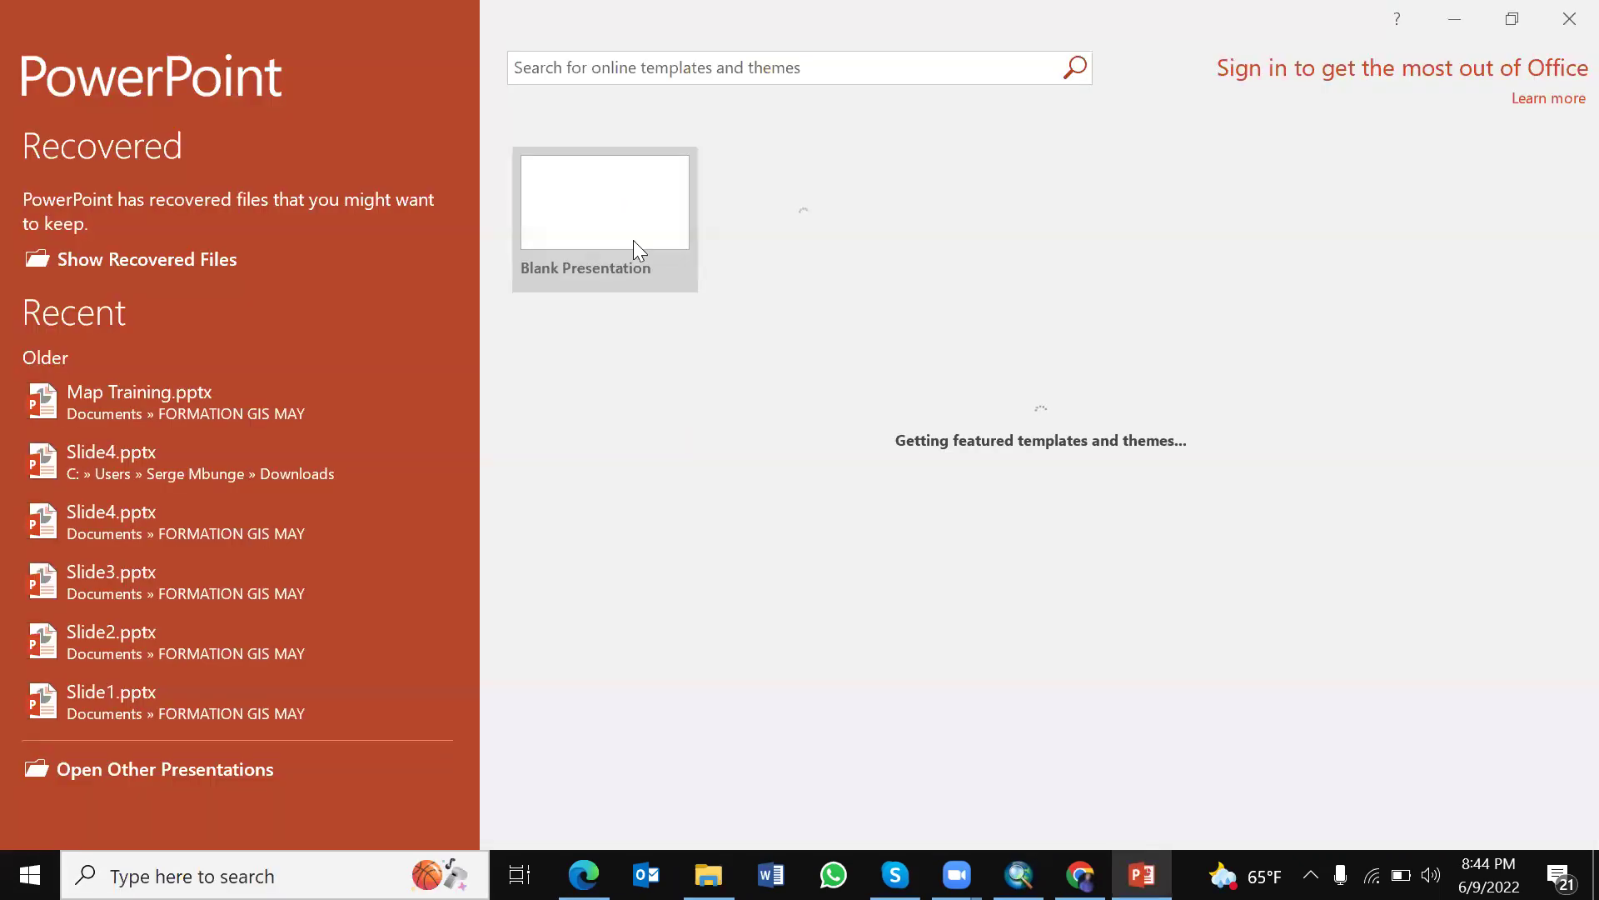
left_click(633, 240)
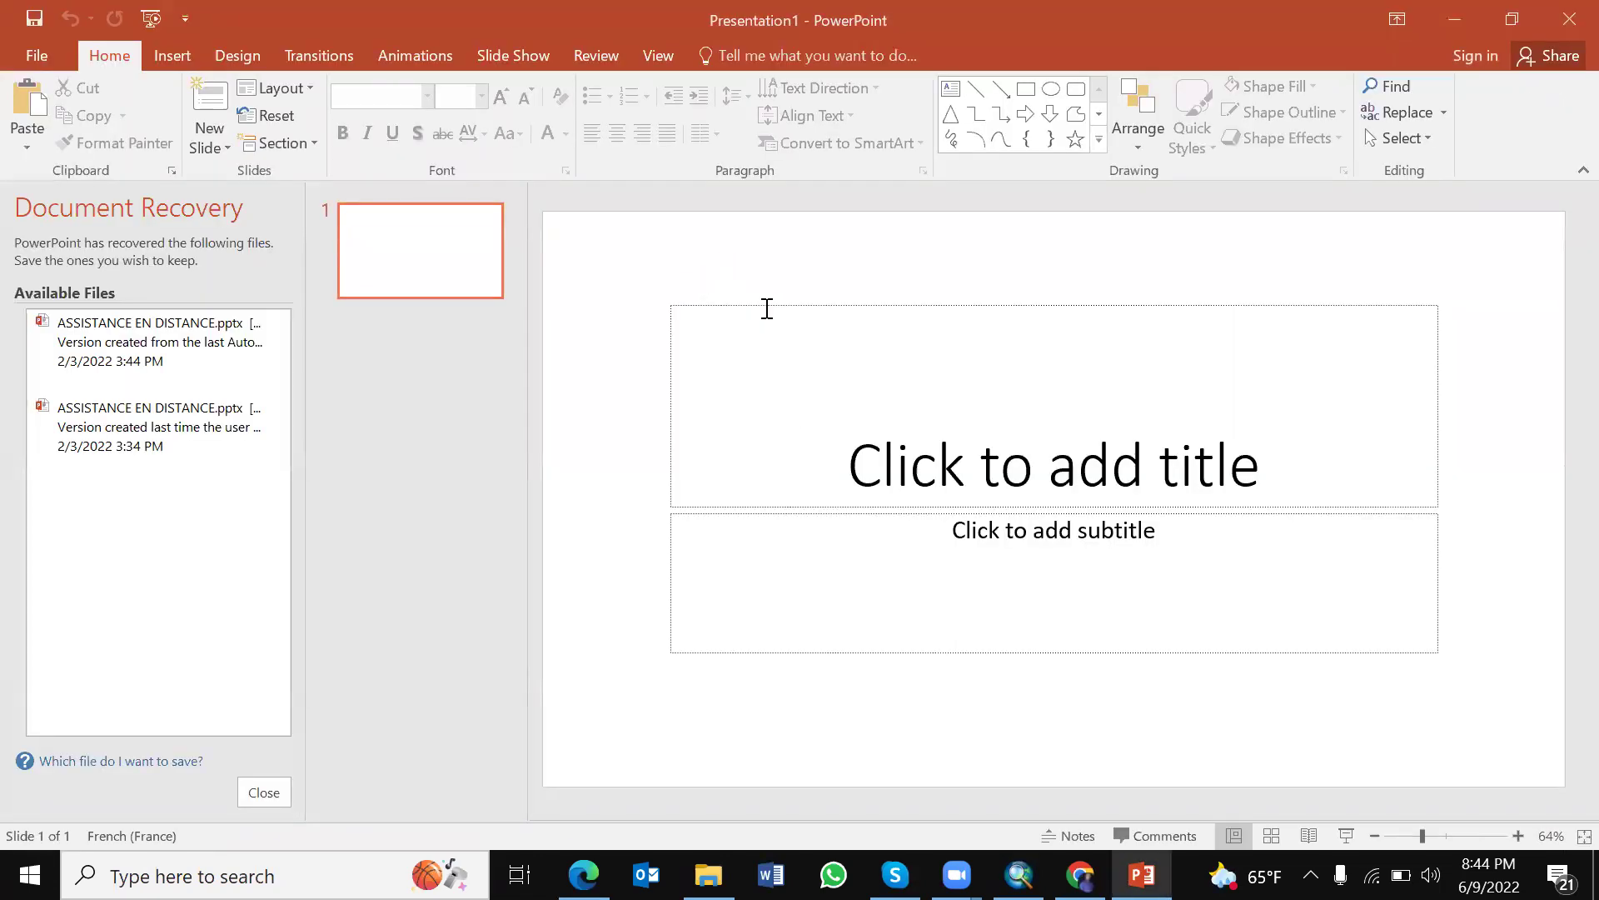
Step: Delete the title and subtitle placeholders from the first slide
left_click(784, 304)
key("Delete")
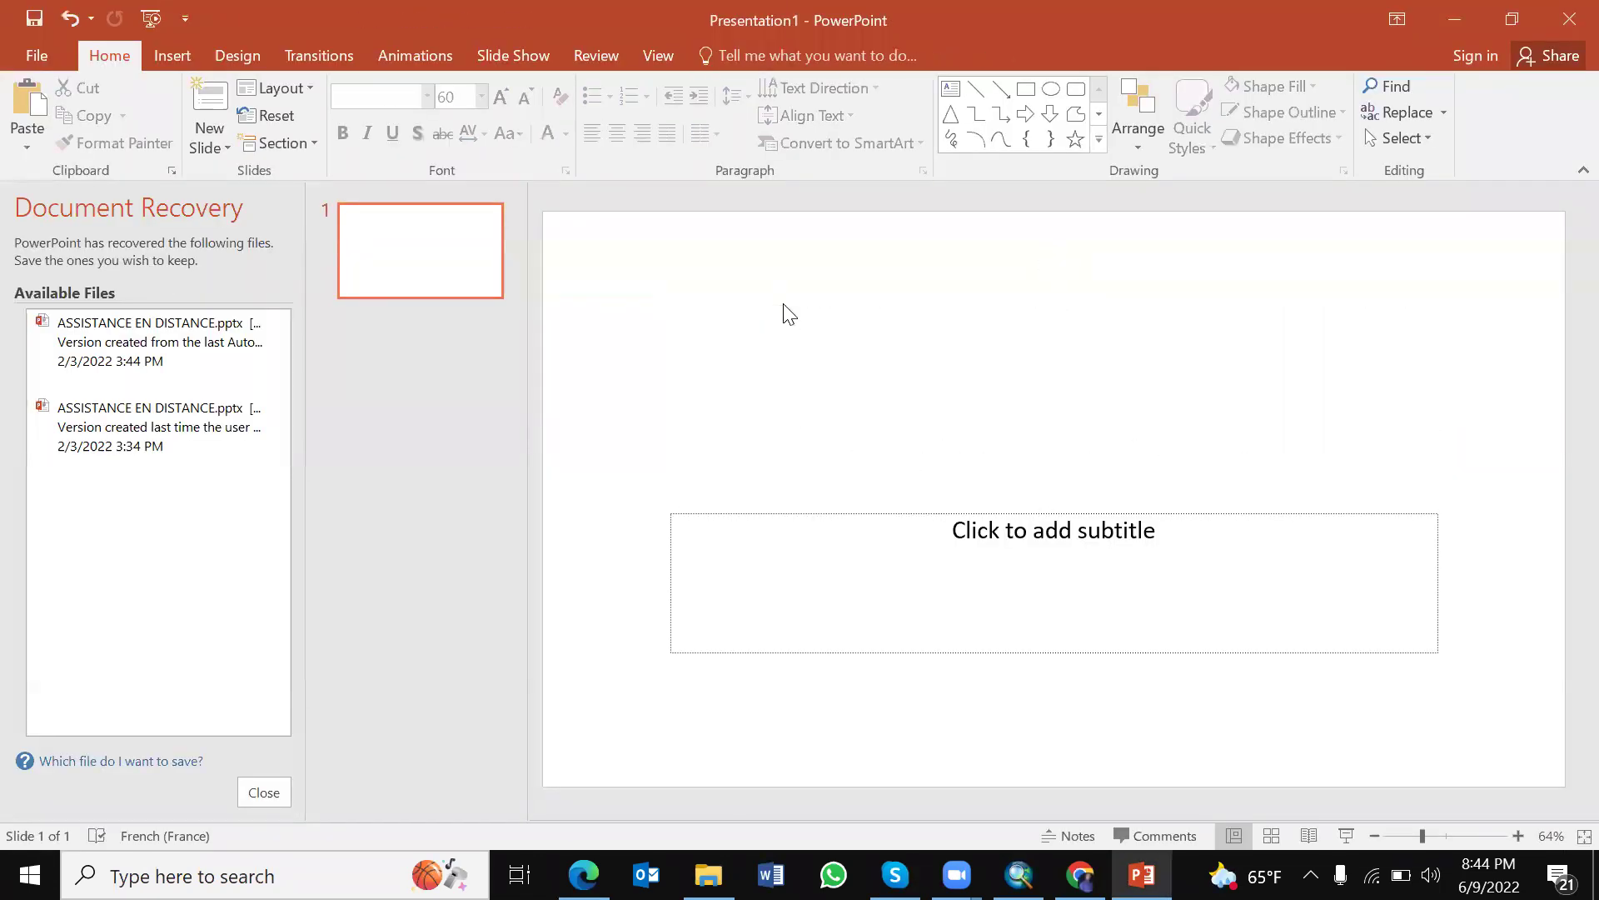
left_click(816, 512)
key("Delete")
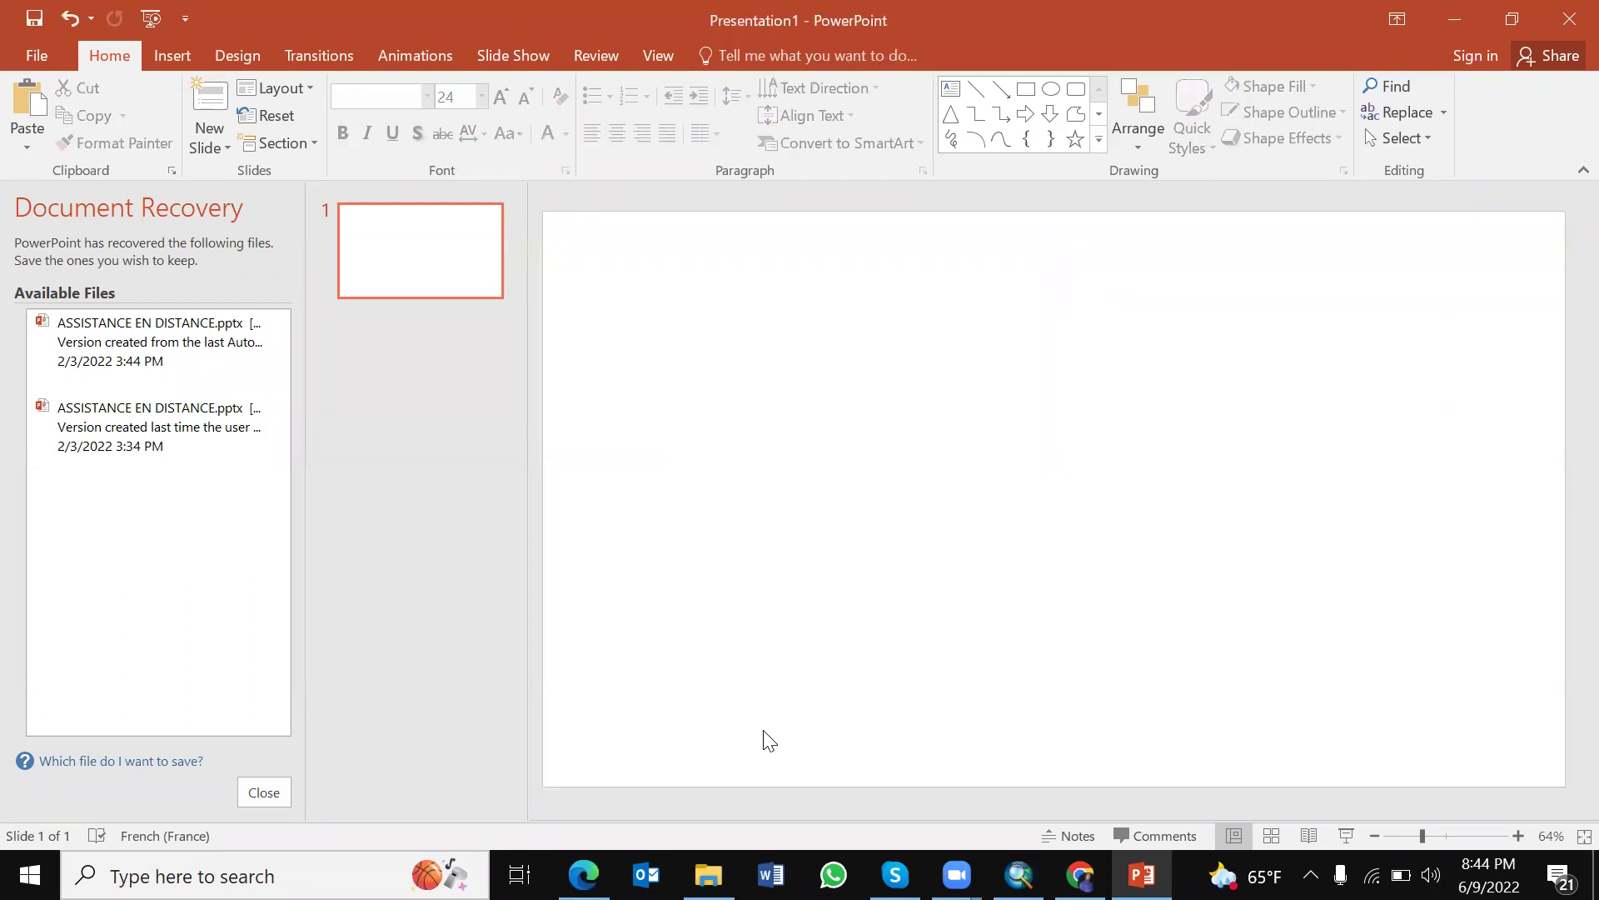
Step: Switch to the GIS DATA folder in File Explorer
left_click(708, 874)
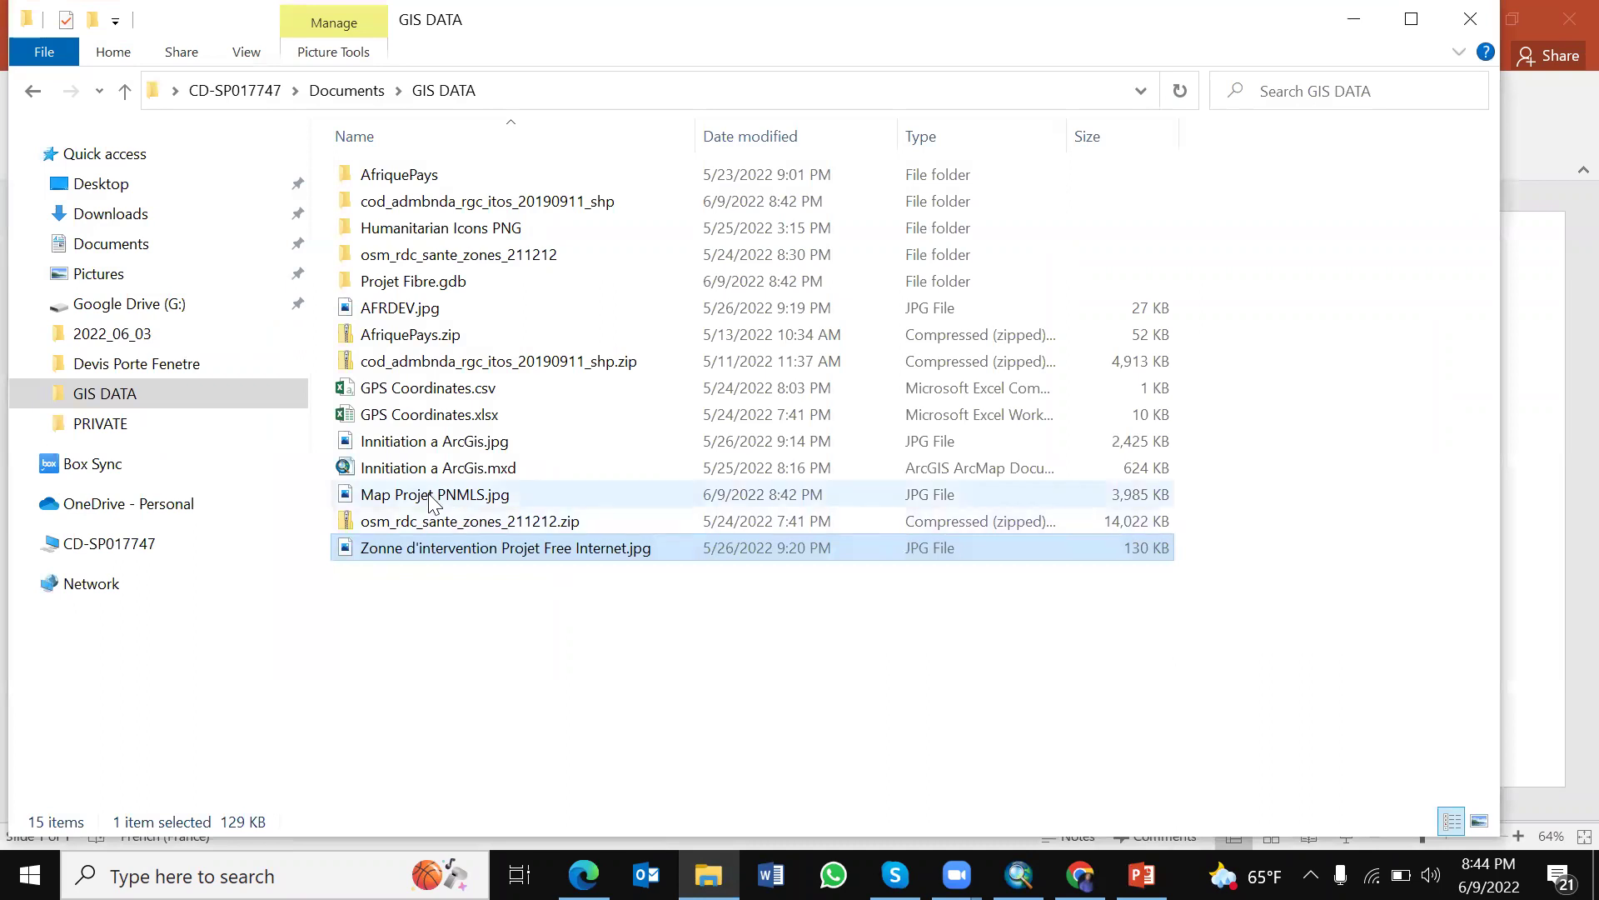